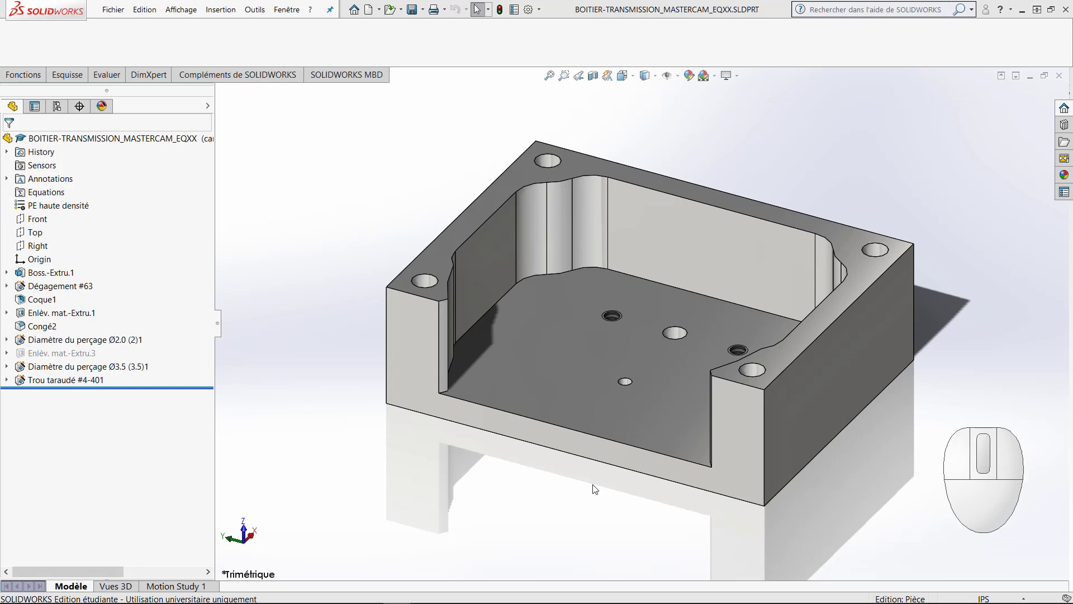
Step: Display the base extrusion's dimensions in the top view and examine the spacing between the central hole and the small hole
{"action": "middle_click_drag", "start_coordinate": [358, 448], "coordinate": [850, 531]}
{"action": "key", "text": "space"}
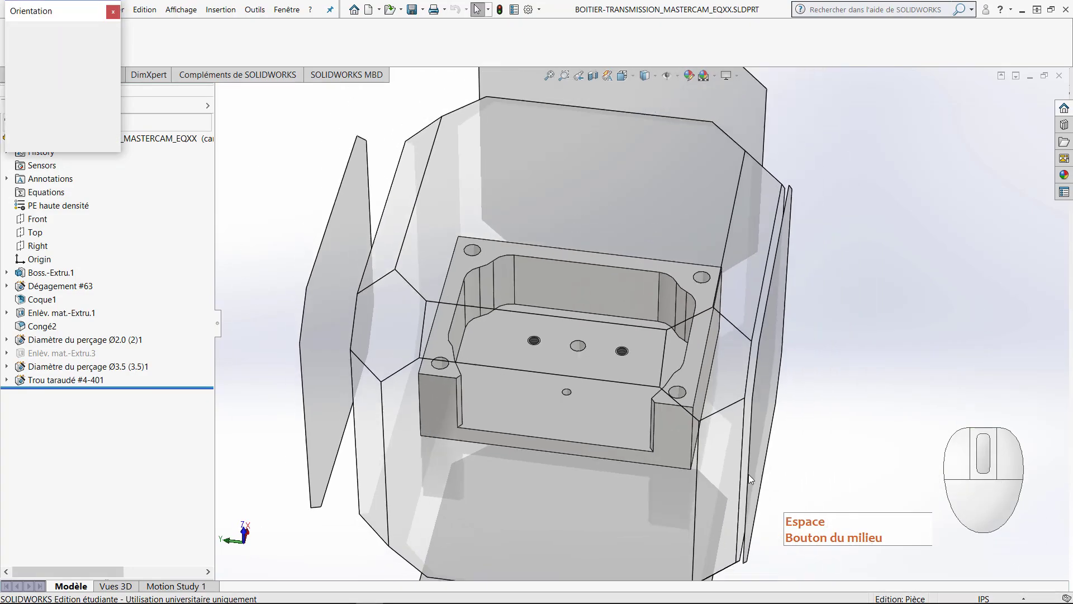
{"action": "left_click", "coordinate": [488, 291]}
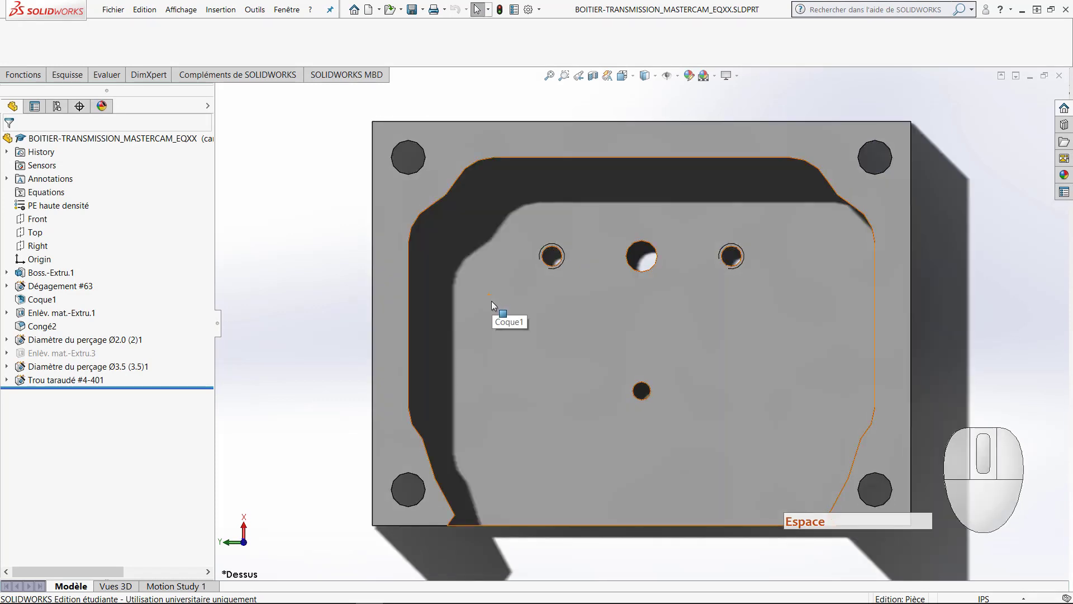
{"action": "double_click", "coordinate": [51, 273]}
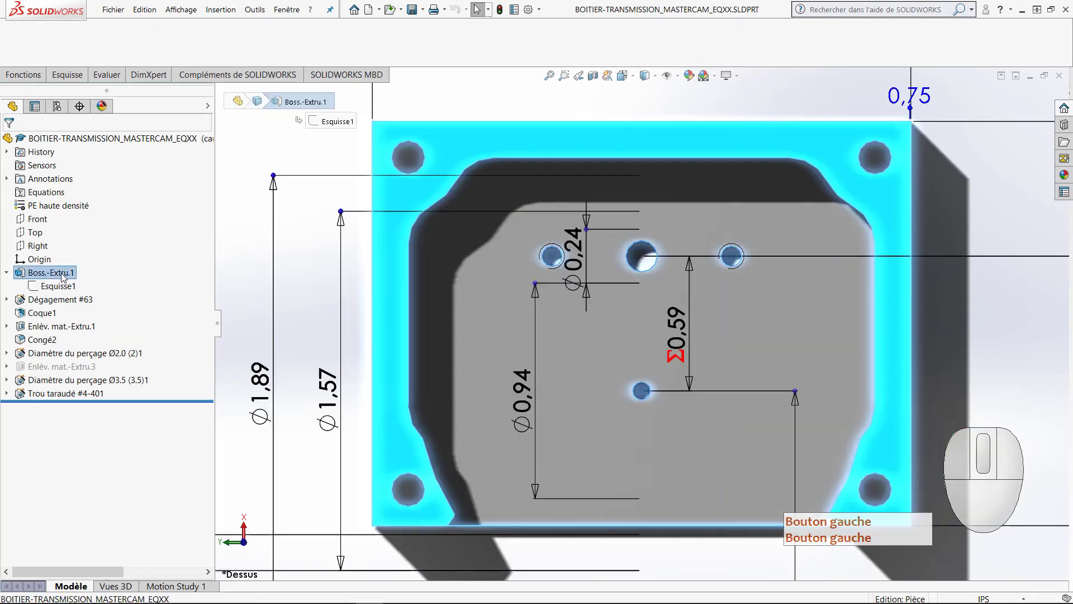
{"action": "left_click", "coordinate": [683, 350]}
{"action": "mouse_move", "coordinate": [683, 349]}
{"action": "left_mouse_down"}
{"action": "mouse_move", "coordinate": [721, 349]}
{"action": "mouse_move", "coordinate": [695, 346]}
{"action": "left_mouse_up"}
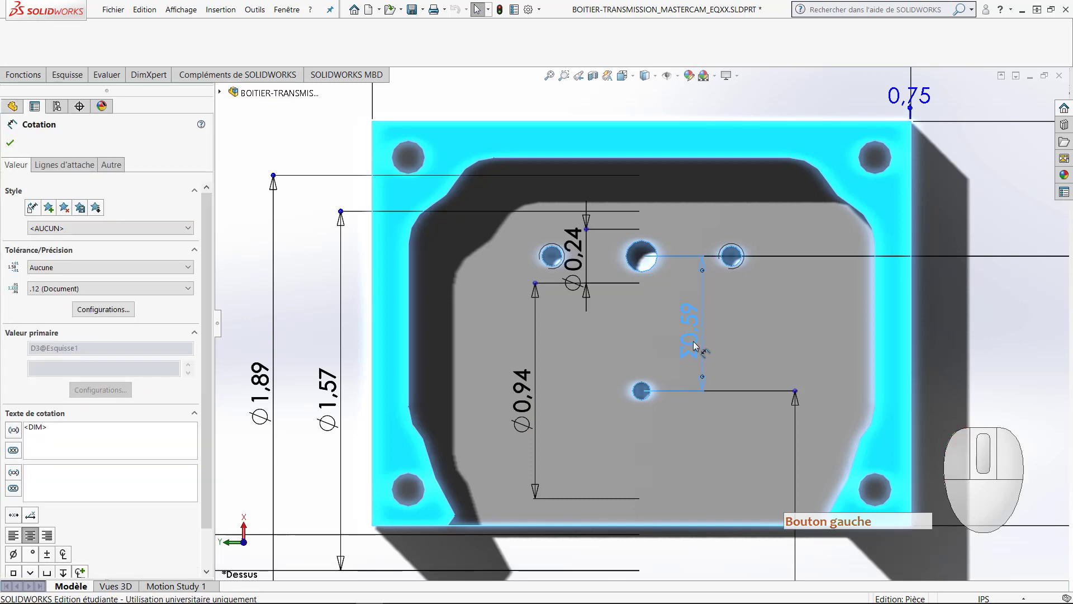
{"action": "left_click", "coordinate": [10, 143]}
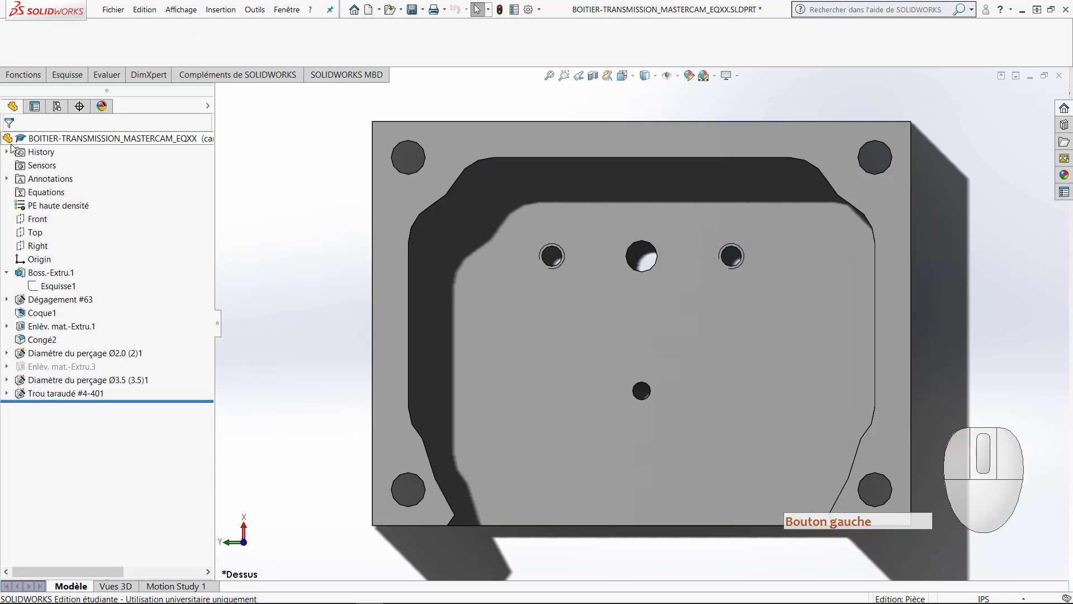
{"action": "right_click_drag", "start_coordinate": [253, 447], "coordinate": [308, 338]}
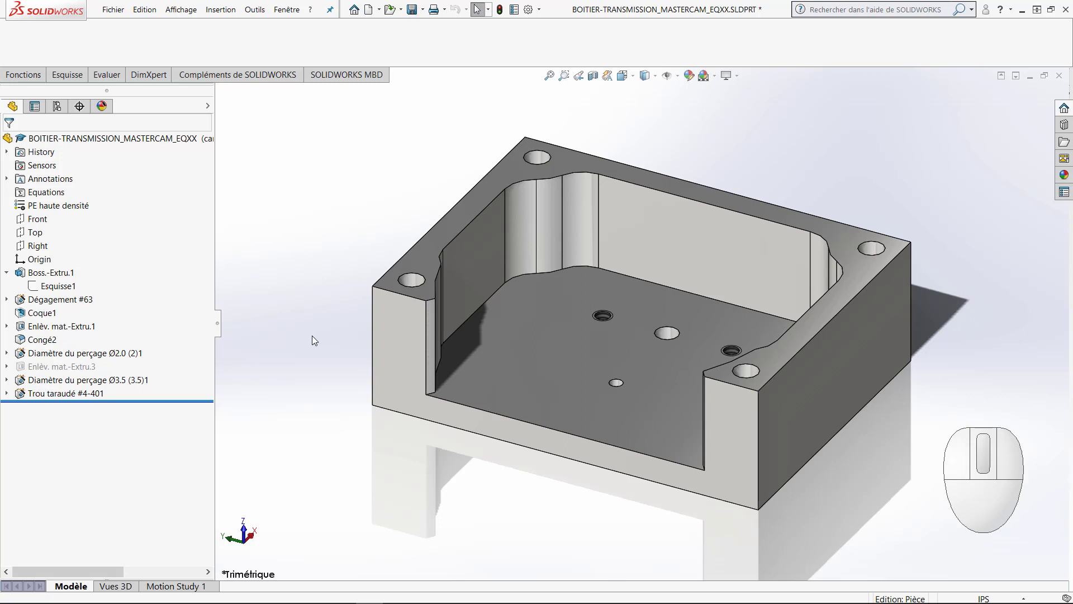
Step: Start a sketch on the housing's top rim face and view it from above
{"action": "scroll", "coordinate": [330, 343], "scroll_direction": "up", "scroll_amount": 2}
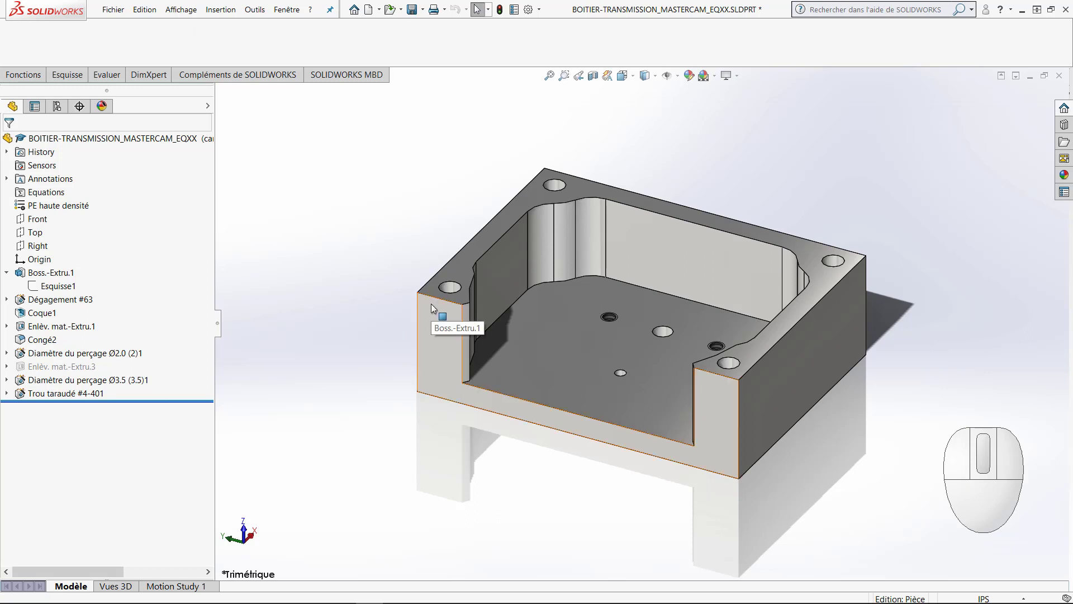
{"action": "left_click", "coordinate": [461, 275]}
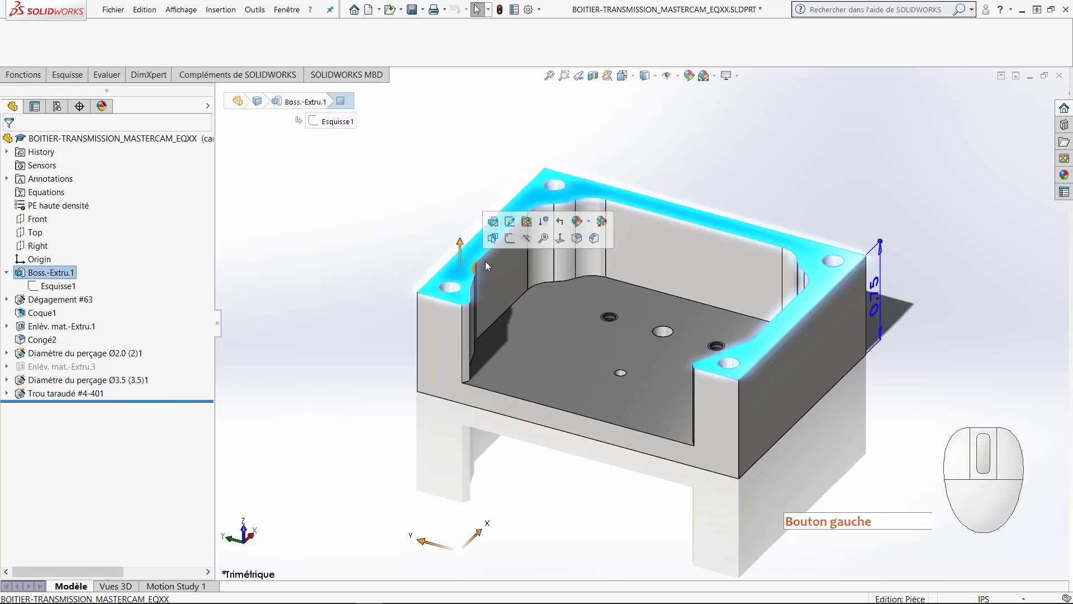
{"action": "left_click", "coordinate": [512, 241]}
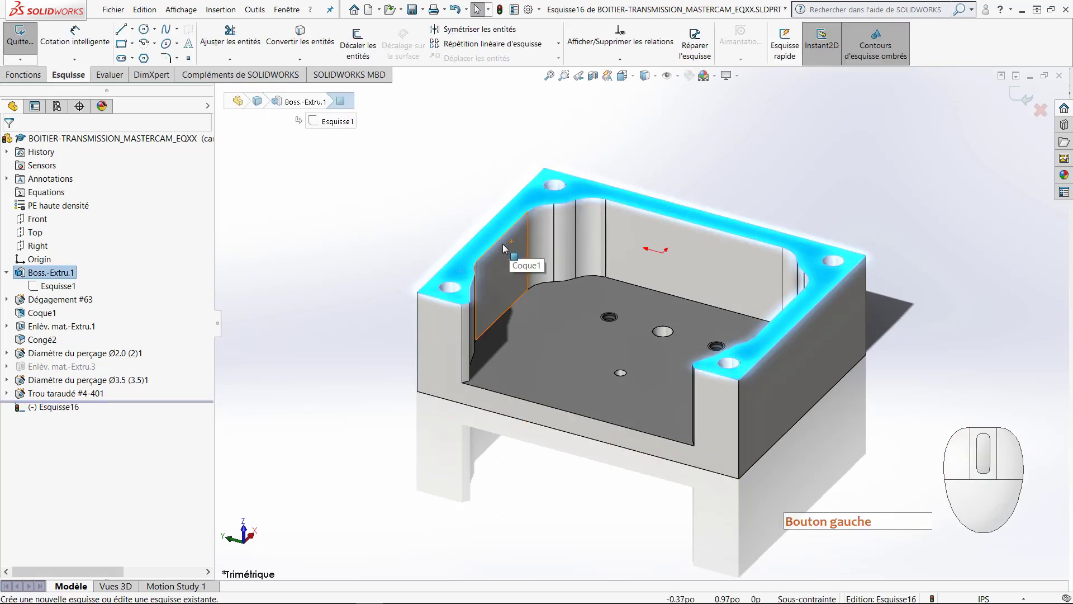
{"action": "key", "text": "space"}
{"action": "left_click", "coordinate": [489, 311]}
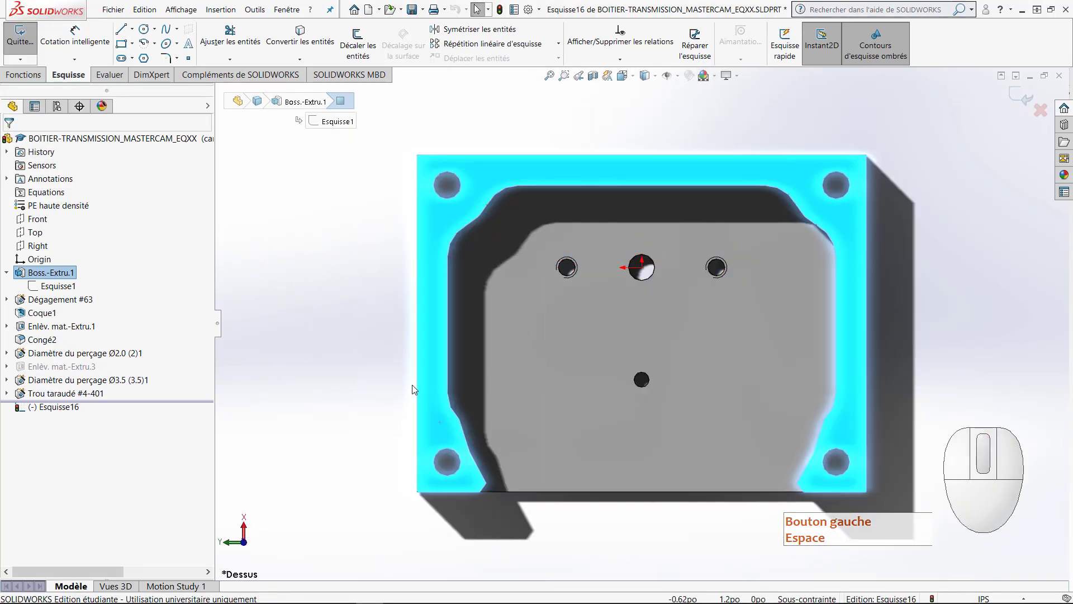
Step: Draw a diagonal construction line between two opposite outer corners of the housing's top face
{"action": "key", "text": "l"}
{"action": "left_click", "coordinate": [47, 295]}
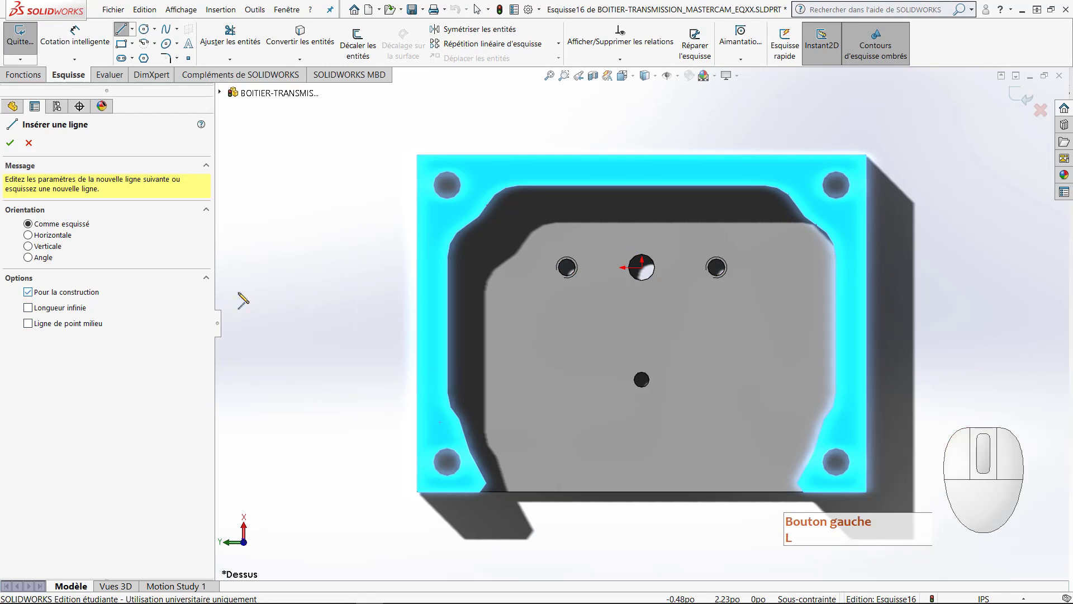
{"action": "left_click", "coordinate": [417, 155]}
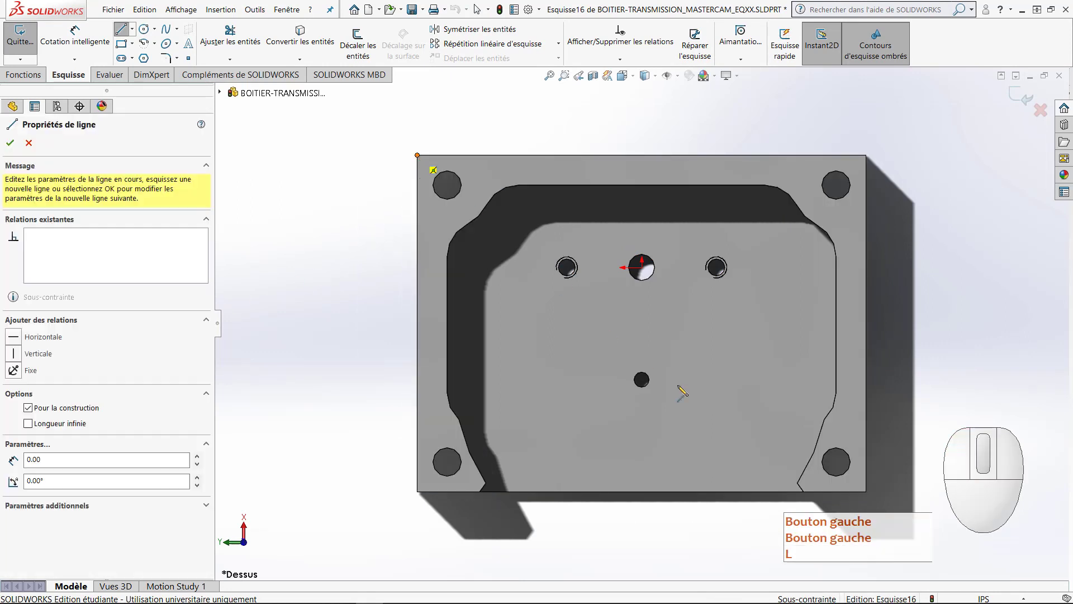
{"action": "left_click", "coordinate": [867, 492]}
{"action": "key", "text": "Escape"}
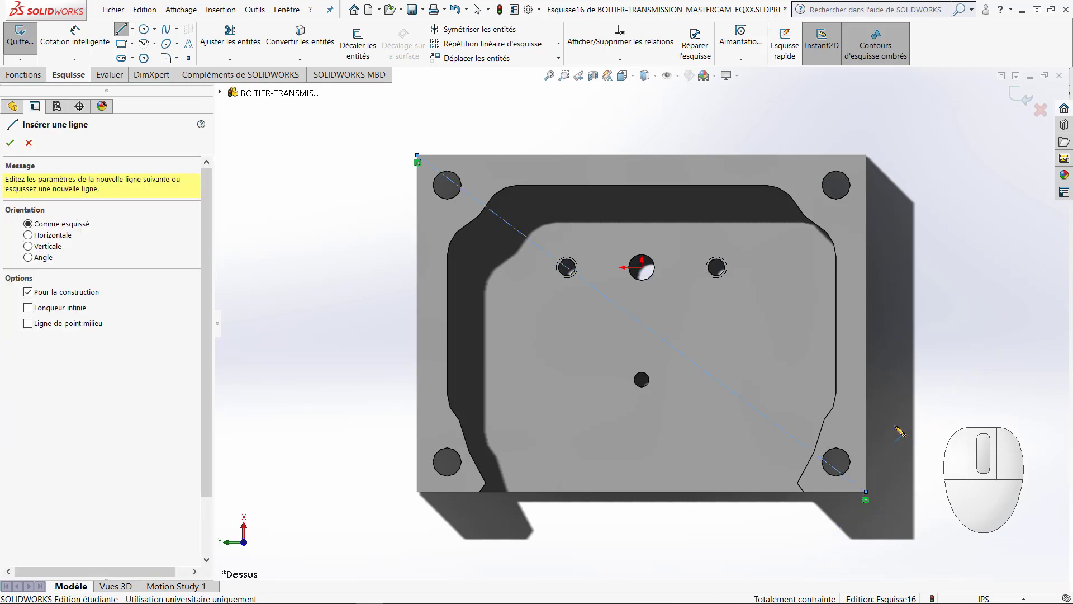
{"action": "key", "text": "Escape"}
Step: Sketch a center rectangle about 2.68 by 2.09 in around the housing, centred on the diagonal's midpoint
{"action": "scroll", "coordinate": [870, 428], "scroll_direction": "up", "scroll_amount": 1}
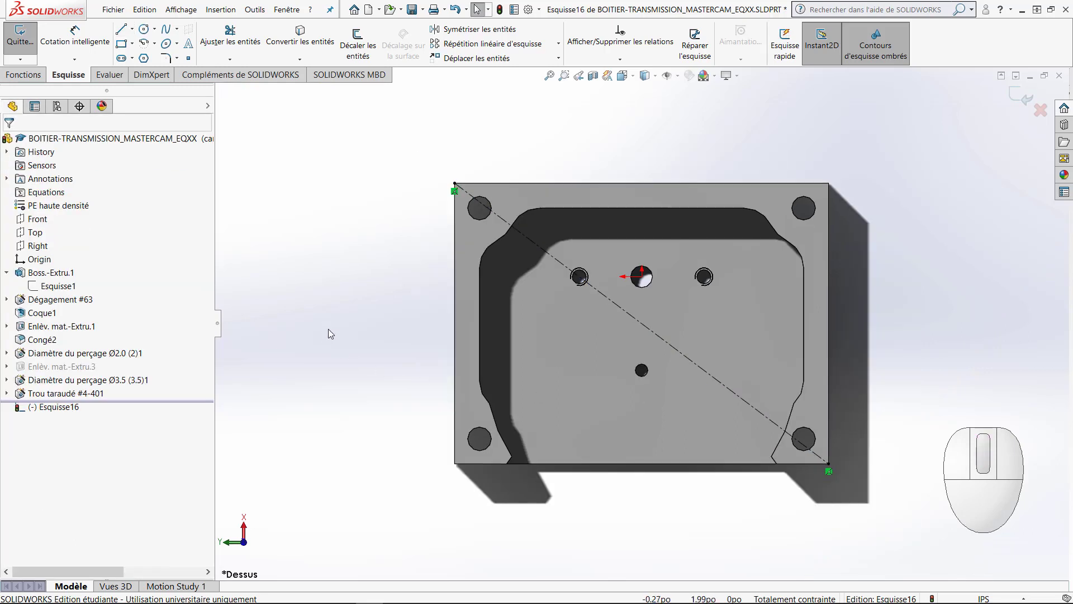
{"action": "right_click_drag", "start_coordinate": [331, 333], "coordinate": [335, 448]}
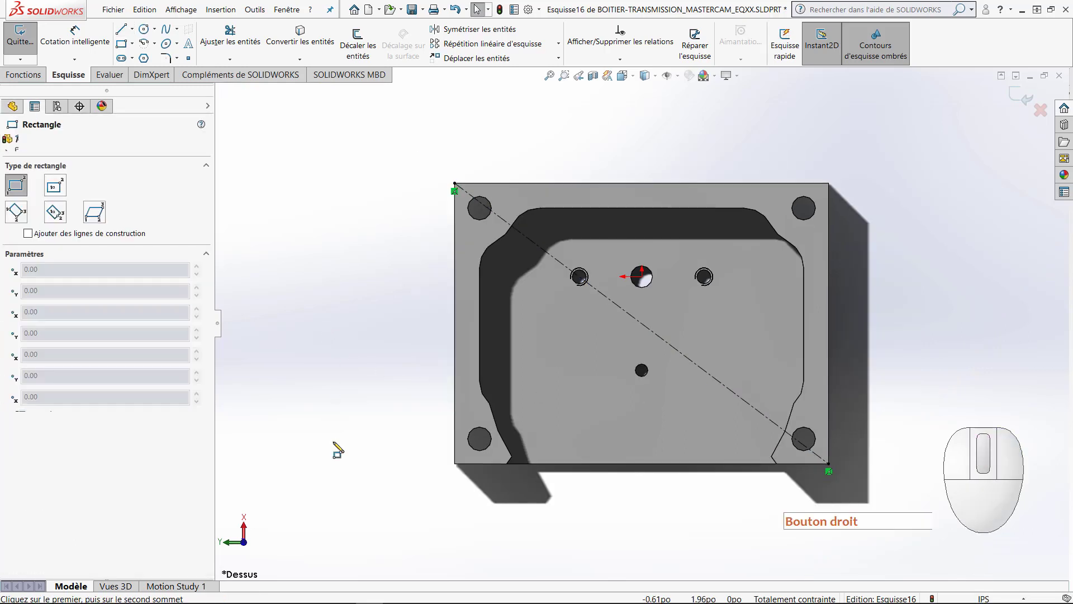
{"action": "left_click", "coordinate": [55, 185]}
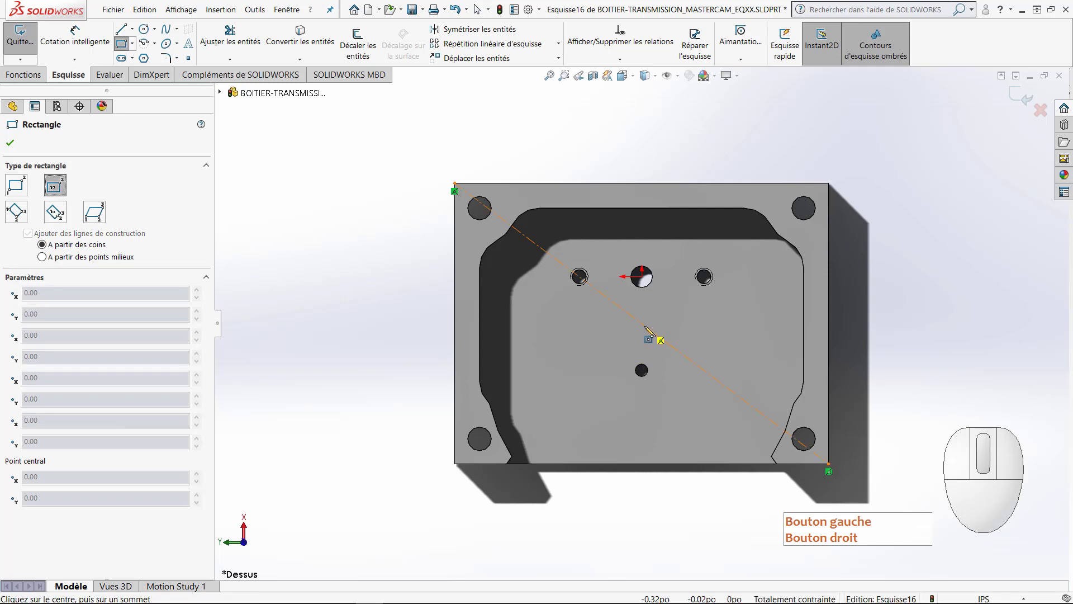
{"action": "left_click", "coordinate": [641, 324]}
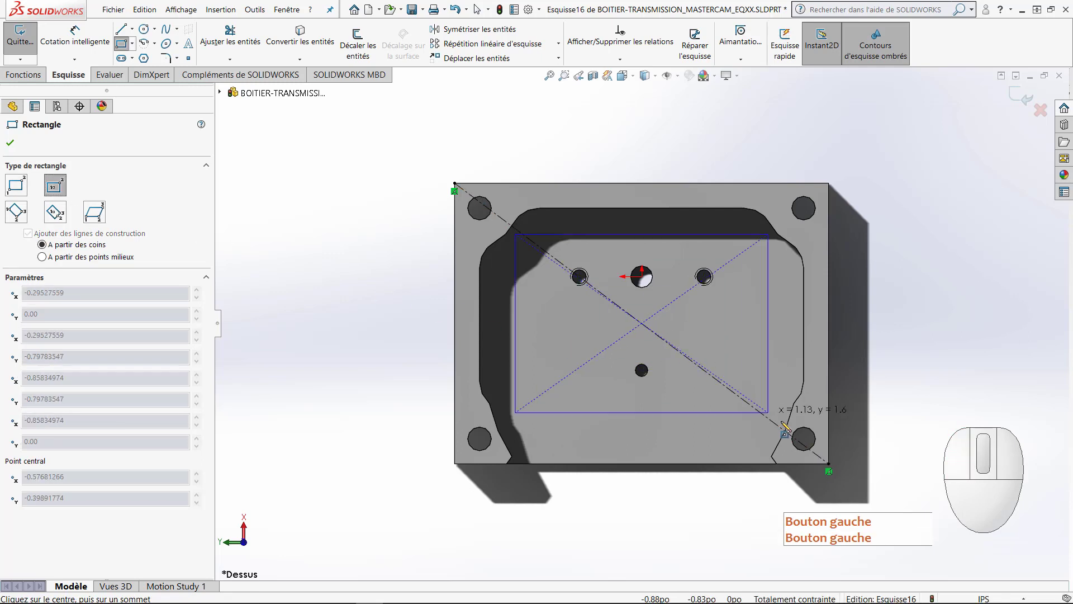
{"action": "left_click", "coordinate": [855, 490]}
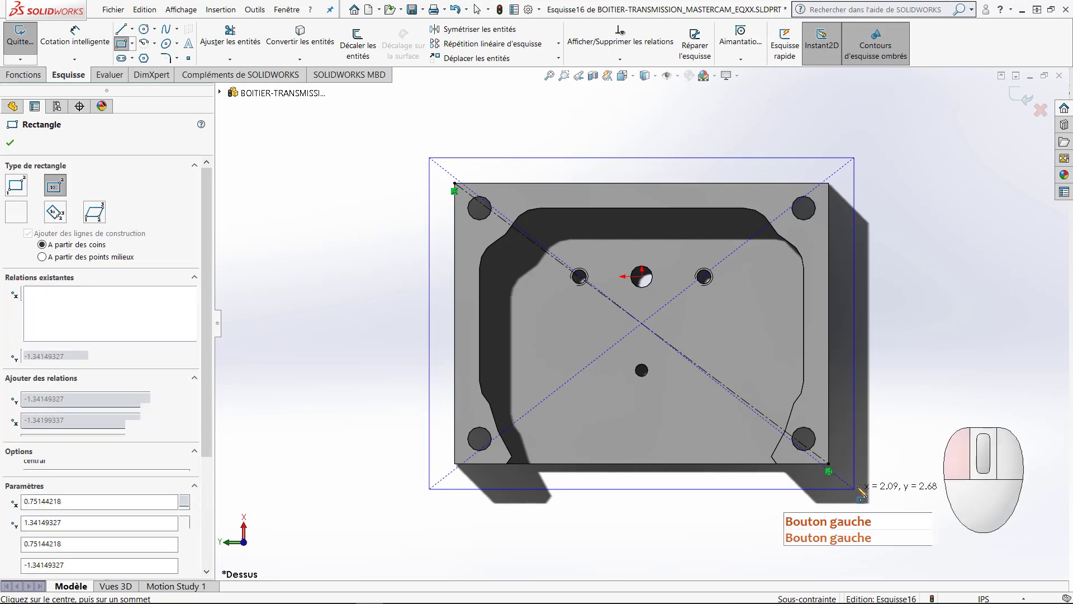
{"action": "key", "text": "Escape"}
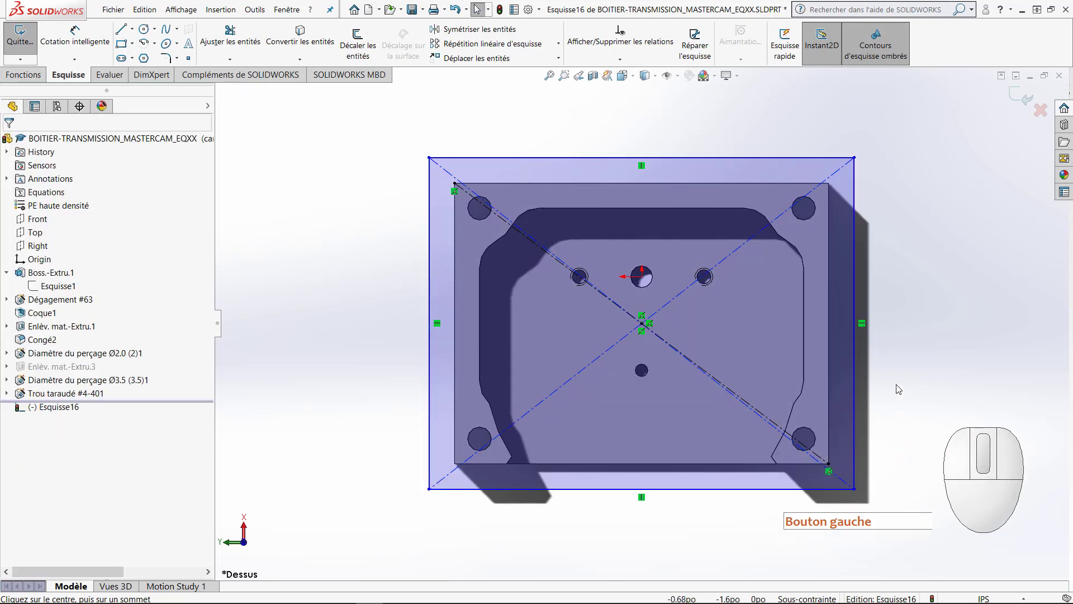
Step: Dimension the rectangle 2.5 in along the housing's long side and 2 in along its short side
{"action": "right_click_drag", "start_coordinate": [897, 419], "coordinate": [887, 249]}
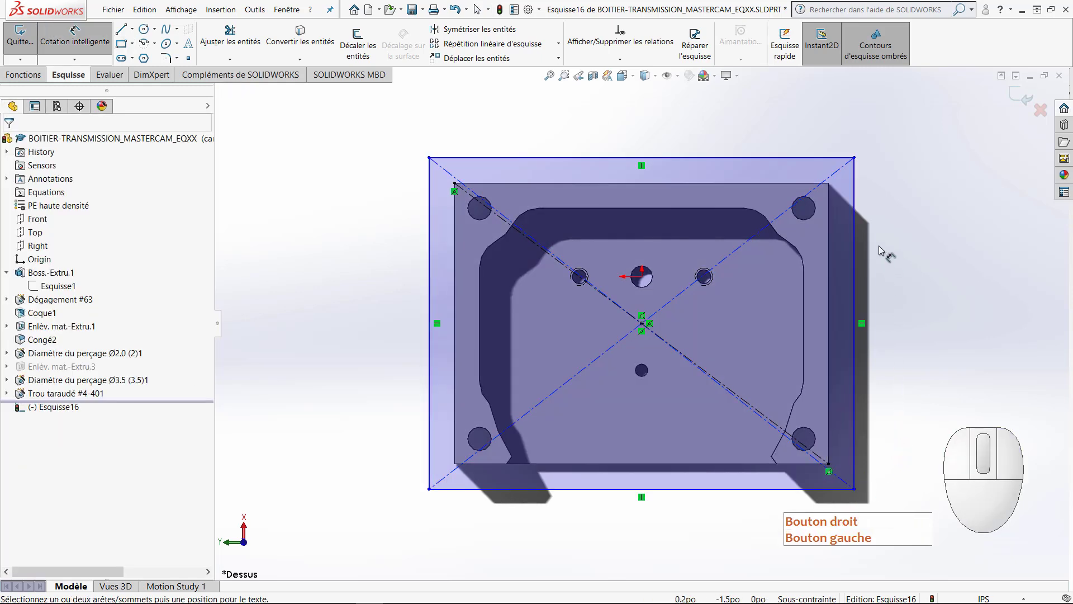
{"action": "left_click", "coordinate": [674, 158]}
{"action": "left_click", "coordinate": [657, 128]}
{"action": "type", "text": "2.5"}
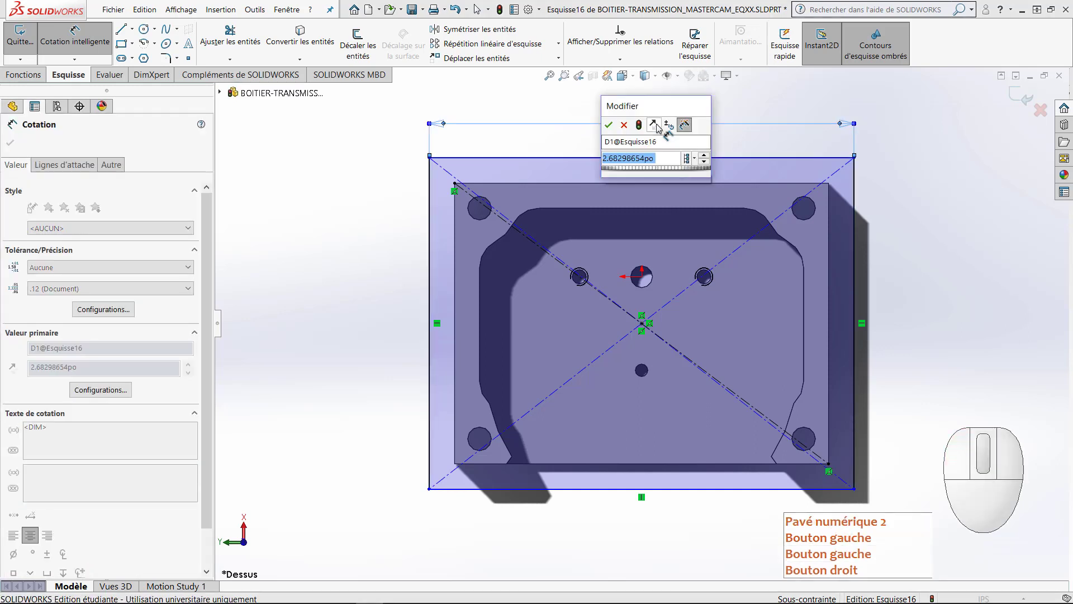
{"action": "key", "text": "Return"}
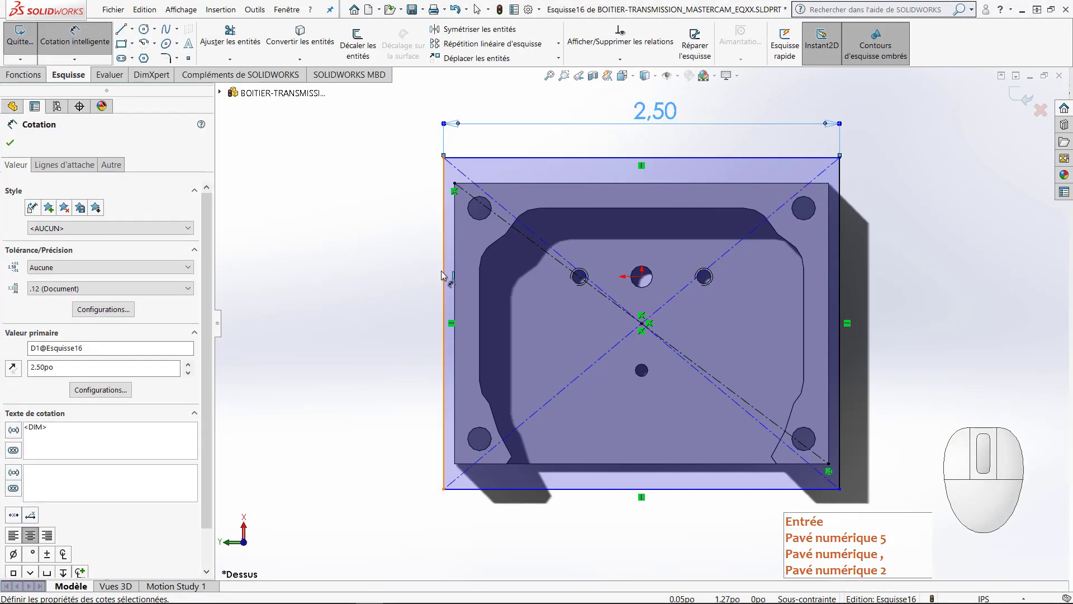
{"action": "left_click", "coordinate": [443, 274]}
{"action": "left_click", "coordinate": [386, 281]}
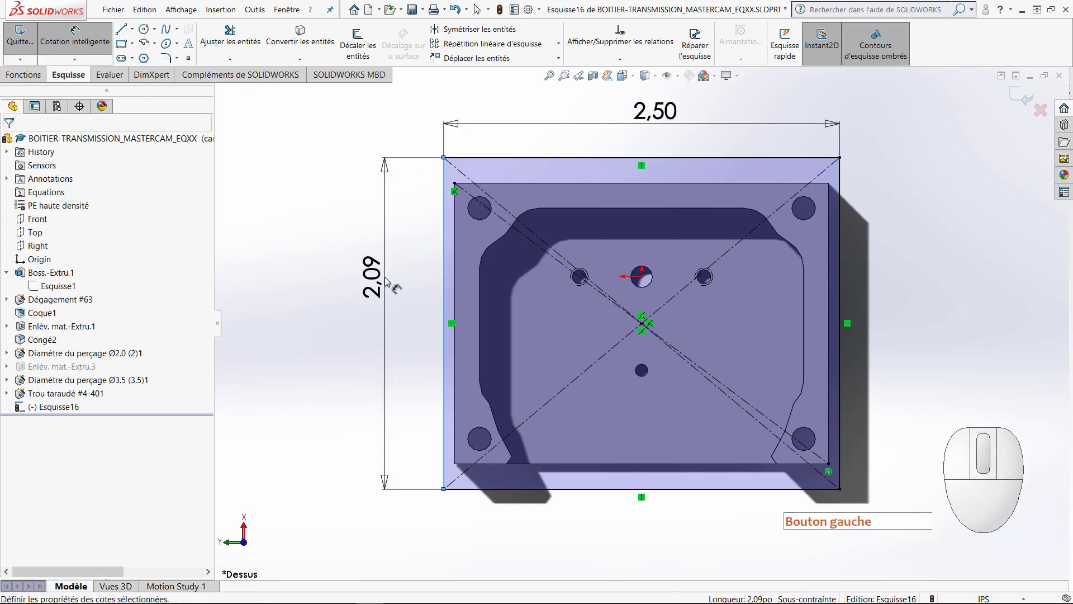
{"action": "type", "text": "2"}
{"action": "key", "text": "Return"}
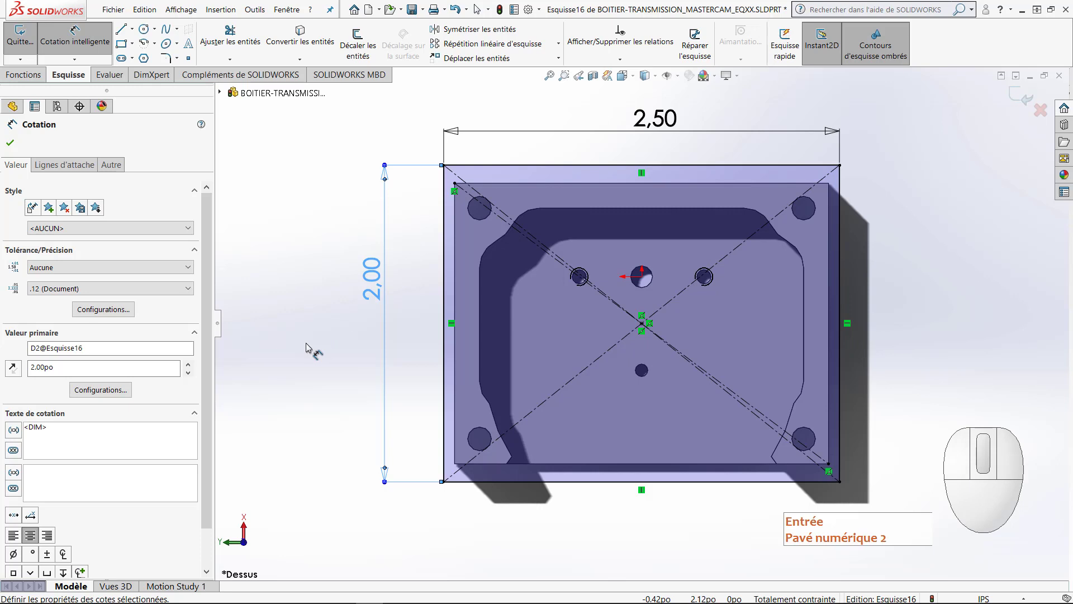
Step: Begin a boss extrusion of the rectangle with a blind depth of 0.025 in above the top face
{"action": "right_click", "coordinate": [309, 348]}
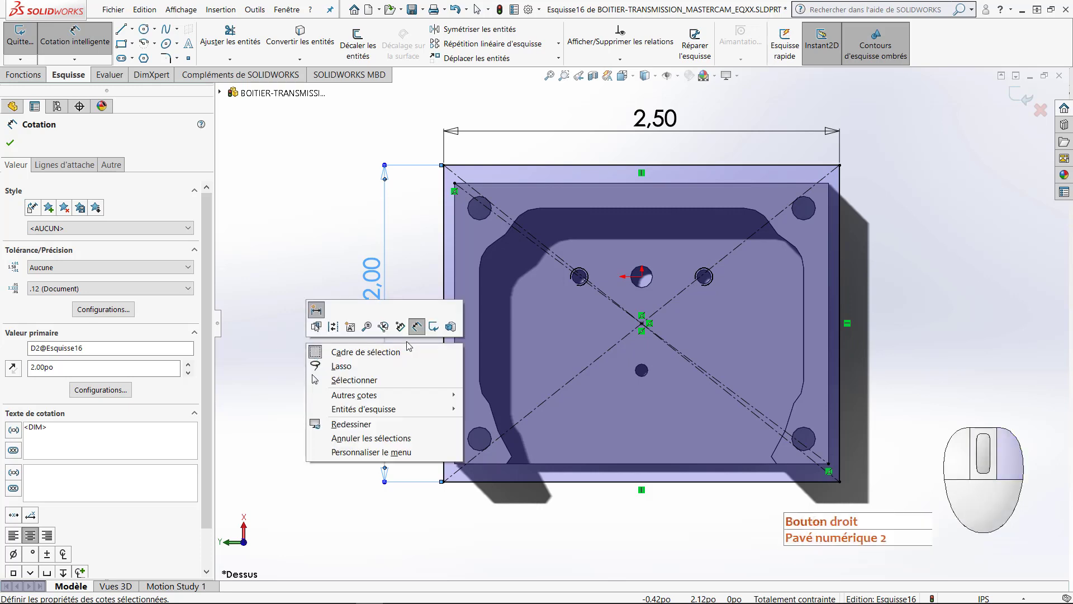
{"action": "left_click", "coordinate": [450, 328]}
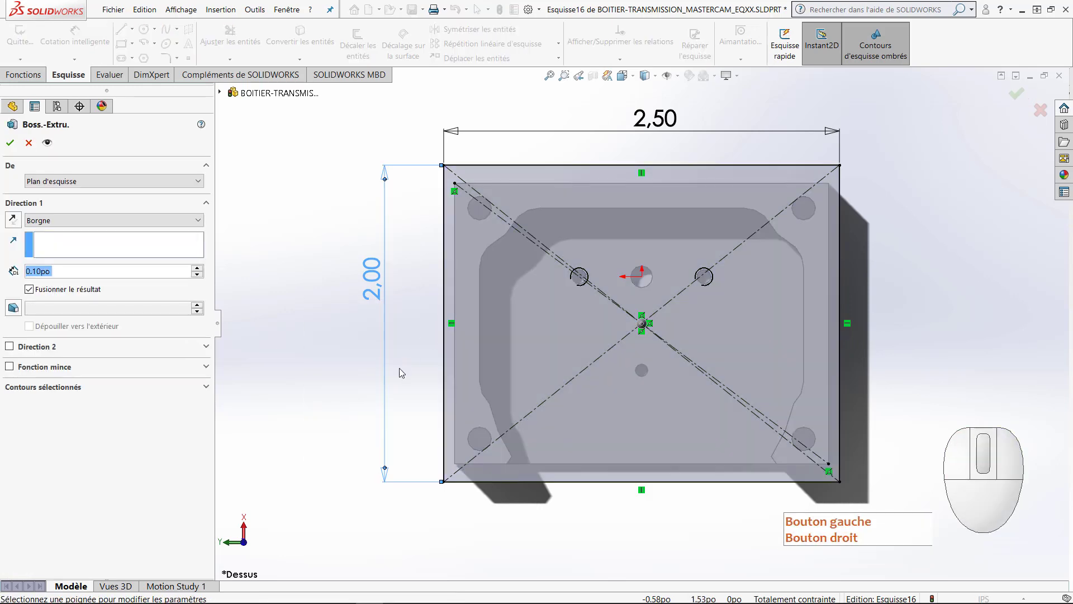
{"action": "middle_click_drag", "start_coordinate": [354, 378], "coordinate": [315, 152]}
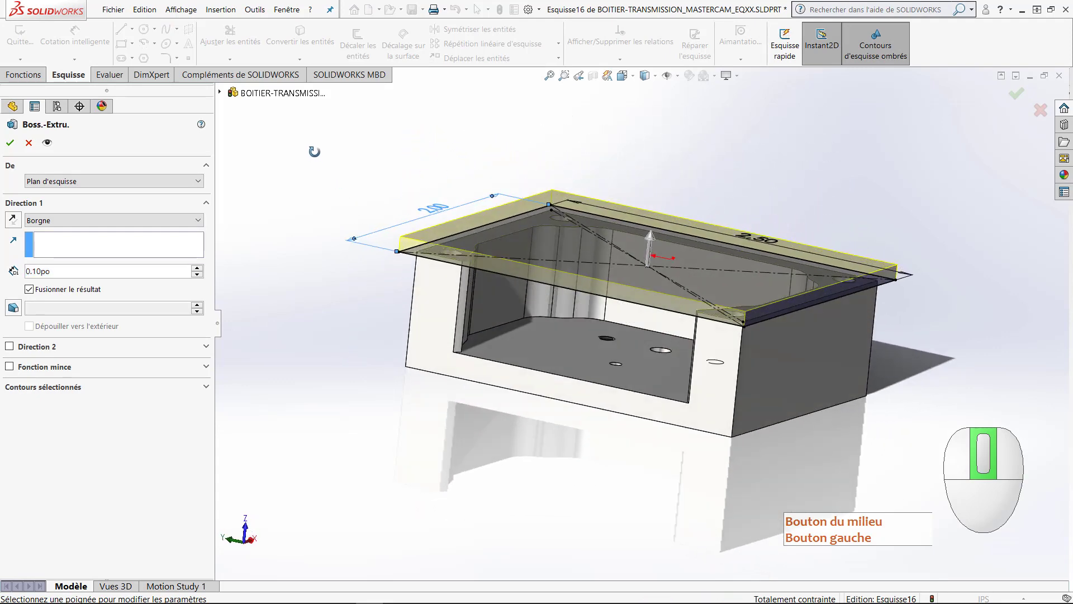
{"action": "double_click", "coordinate": [33, 271]}
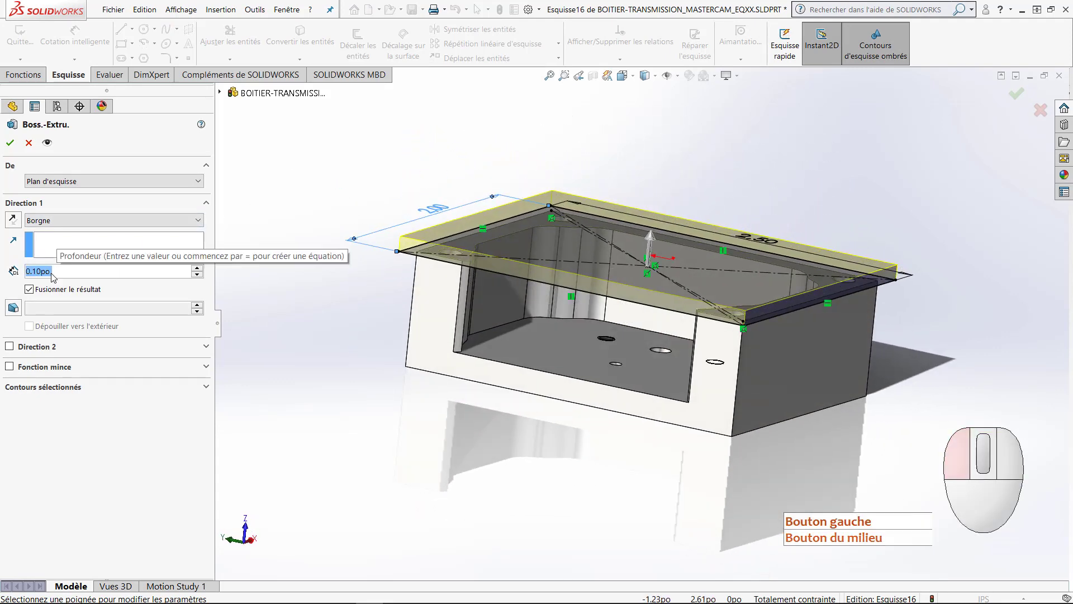
{"action": "type", "text": "25/100"}
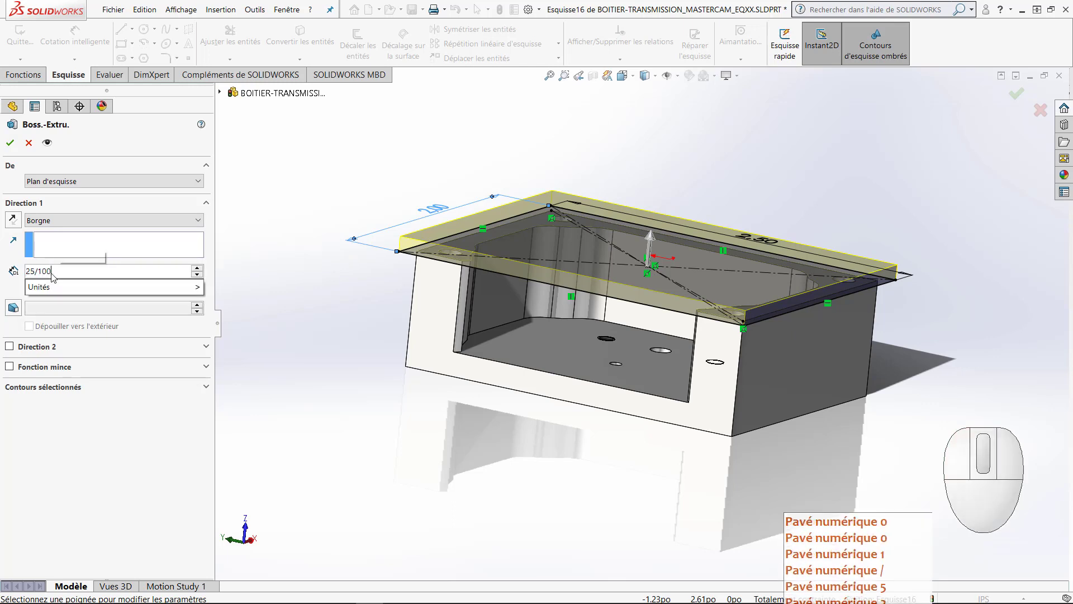
{"action": "key", "text": "Return"}
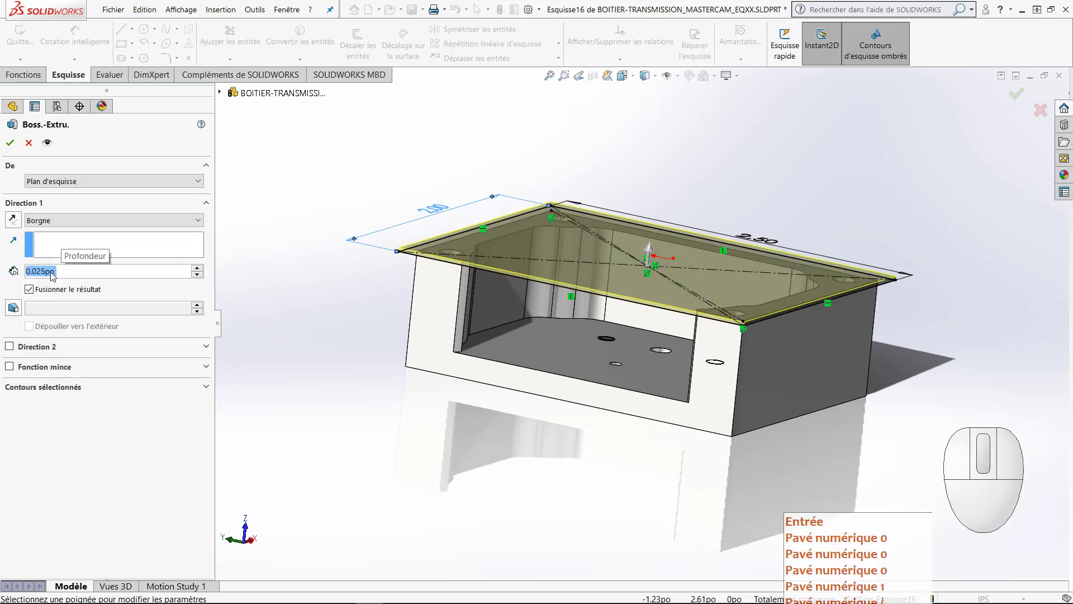
Step: Add a blind second direction of 0.975 in, turn off merging the result, and complete the extrusion as a separate body
{"action": "left_click", "coordinate": [28, 351]}
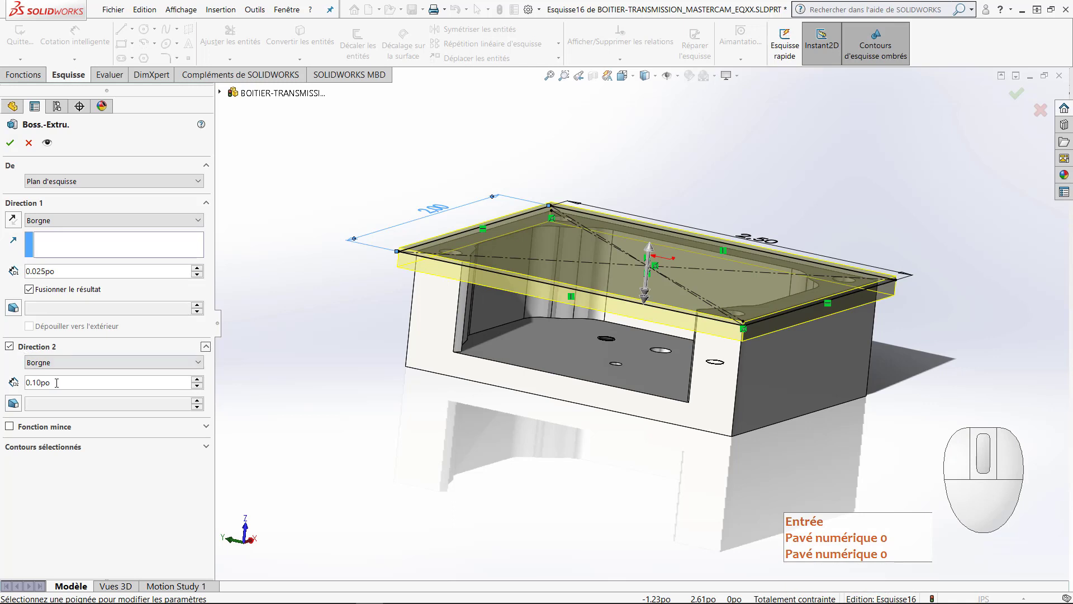
{"action": "type", "text": ".975"}
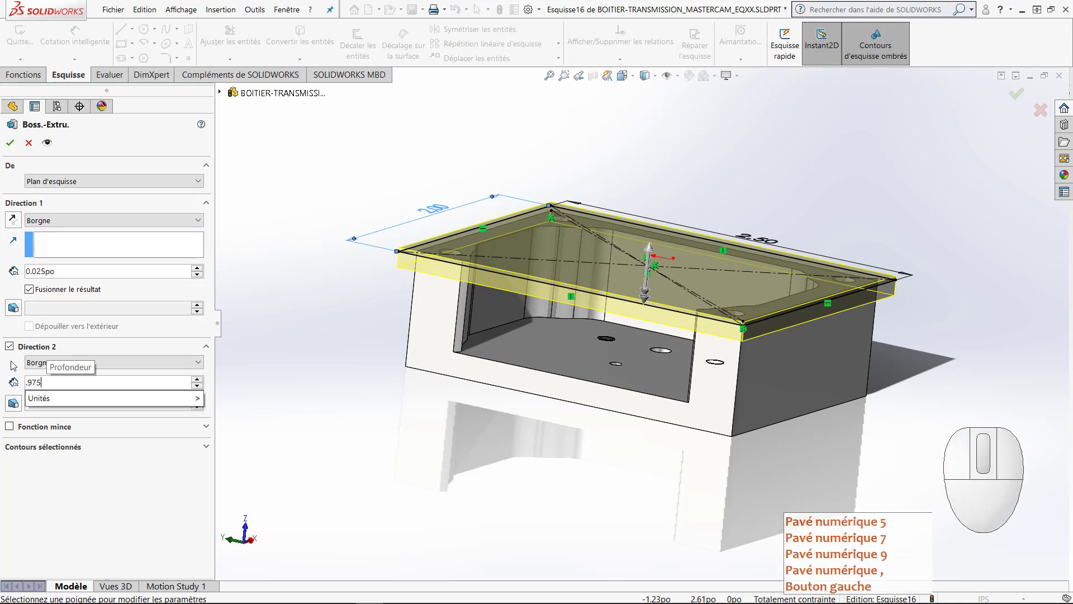
{"action": "key", "text": "Return"}
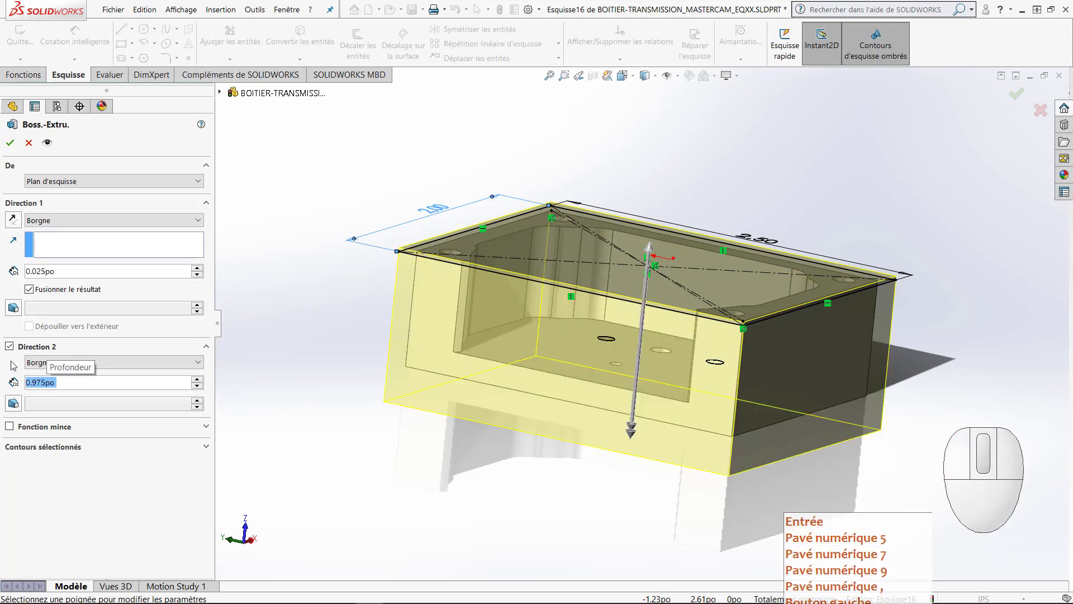
{"action": "middle_click_drag", "start_coordinate": [317, 303], "coordinate": [231, 300]}
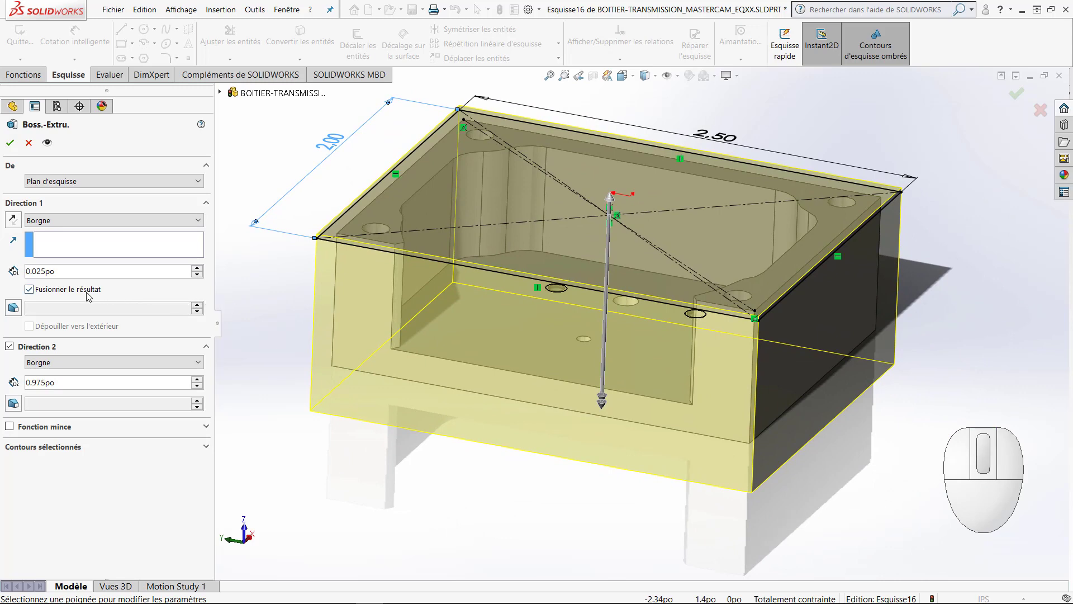
{"action": "left_click", "coordinate": [29, 290]}
{"action": "left_click", "coordinate": [12, 146]}
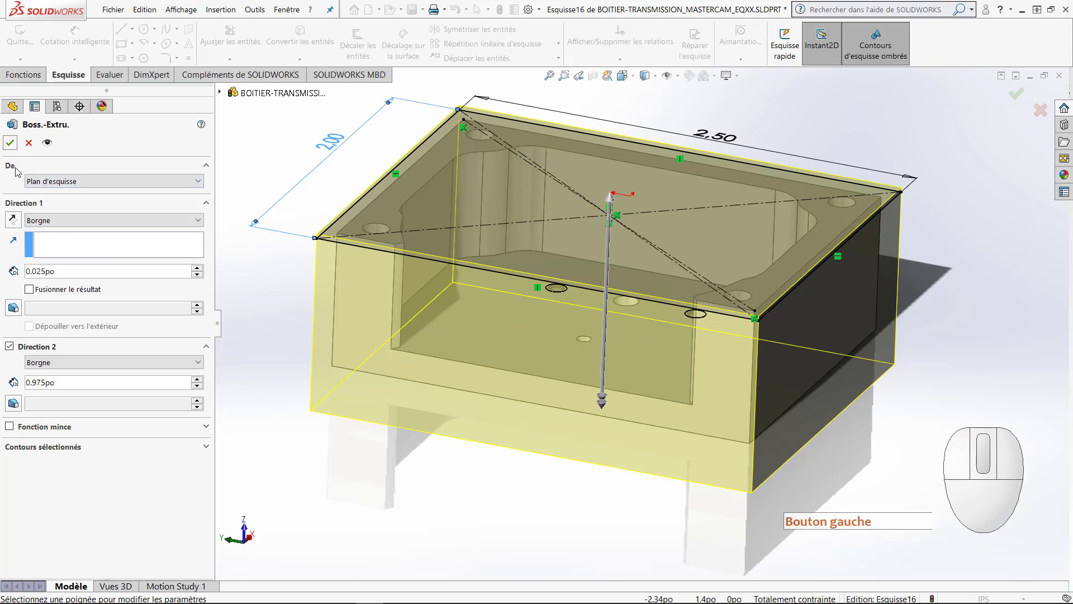
Step: Accept the stock extrusion and make the new stock body transparent so the housing shows through it
{"action": "left_click", "coordinate": [10, 143]}
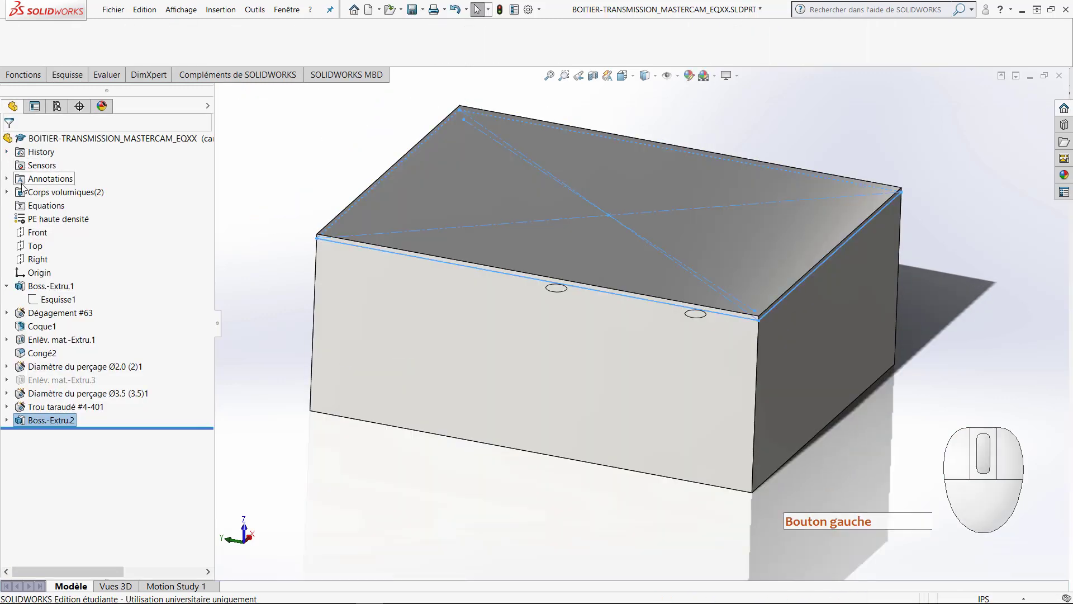
{"action": "left_click", "coordinate": [7, 192]}
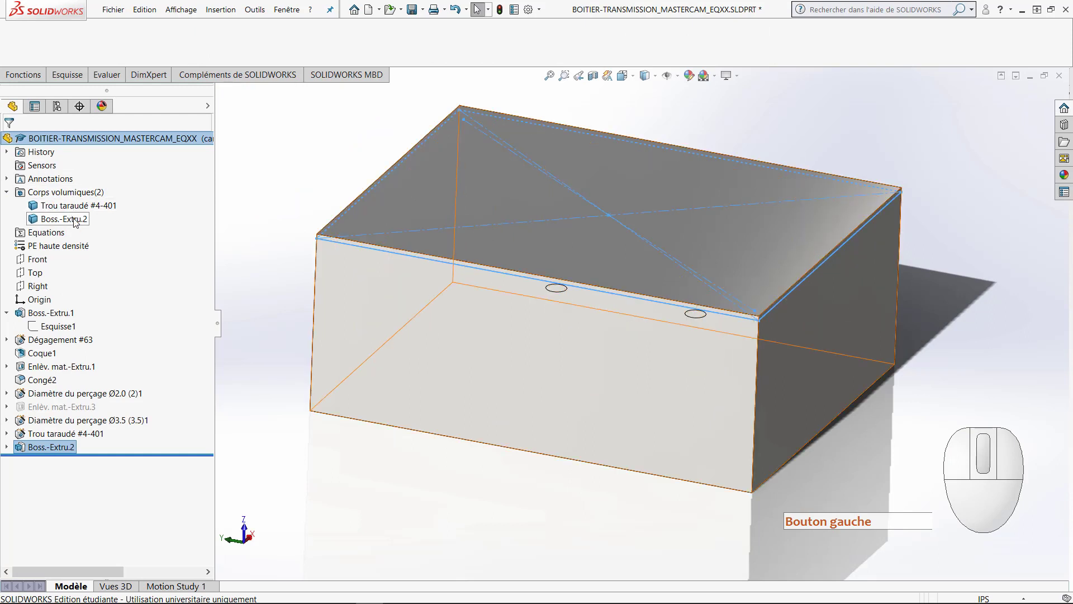
{"action": "left_click", "coordinate": [266, 256]}
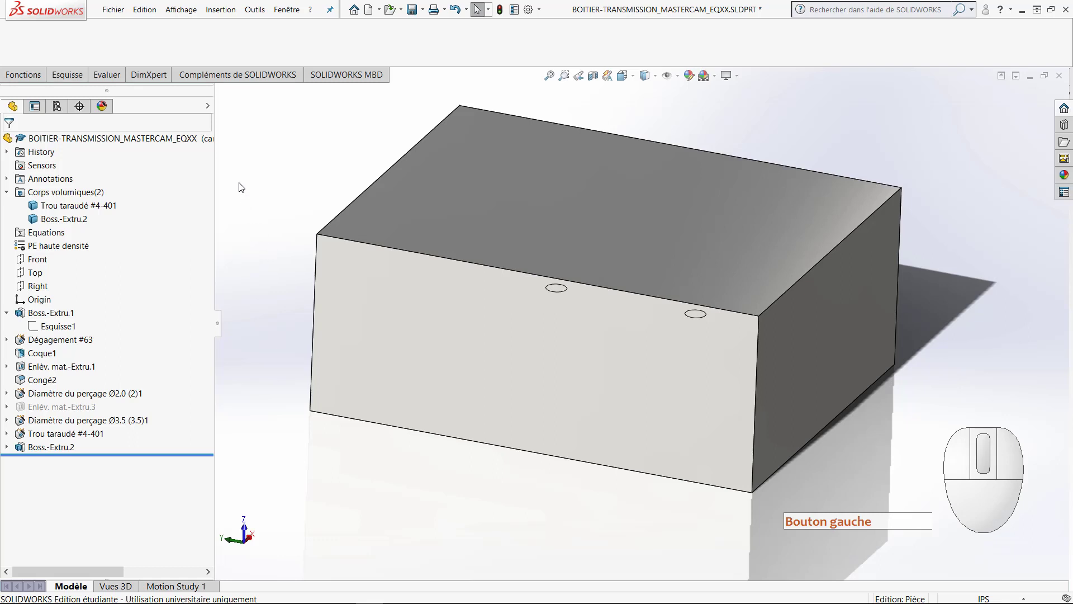
{"action": "left_click", "coordinate": [208, 106]}
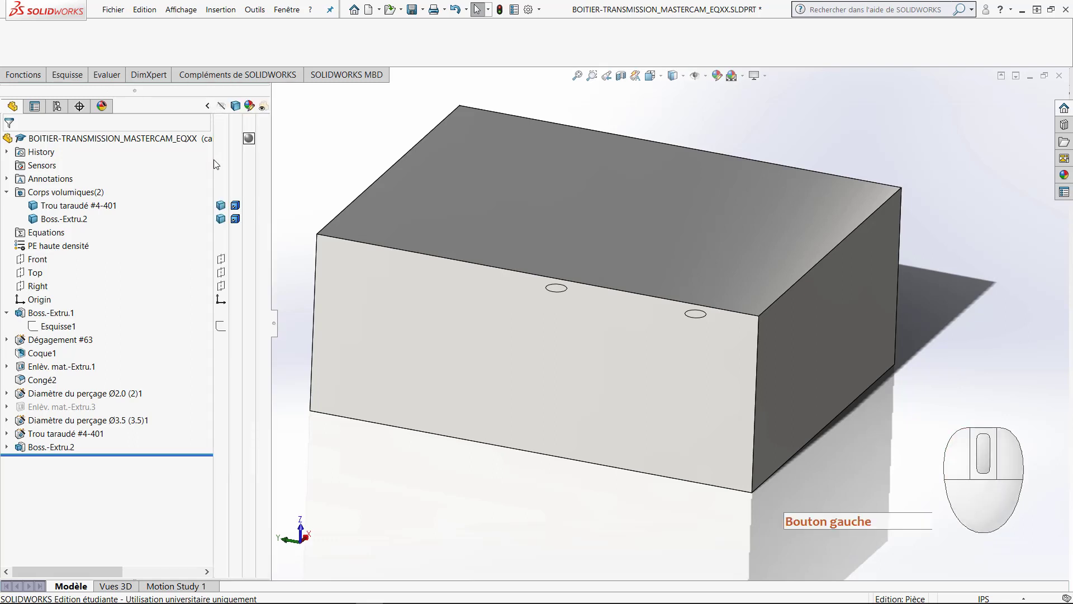
{"action": "left_click", "coordinate": [262, 219]}
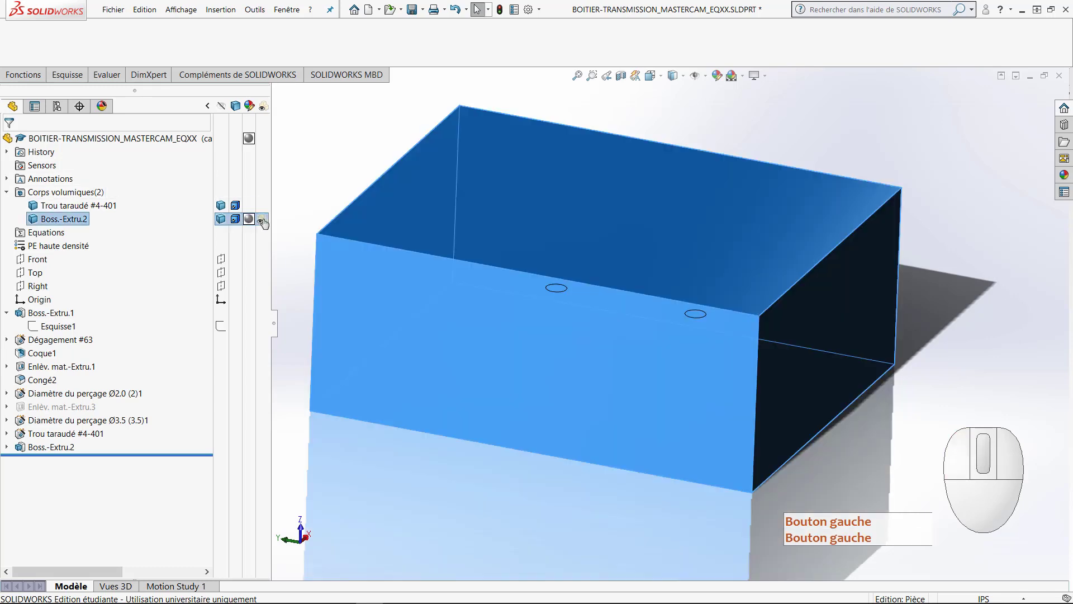
{"action": "left_click", "coordinate": [287, 211]}
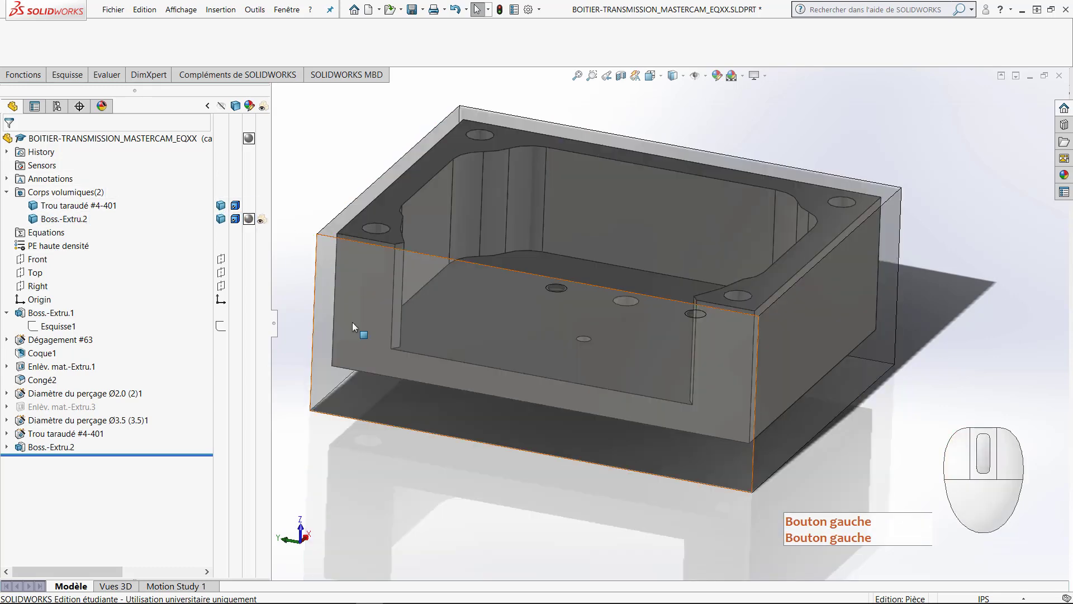
{"action": "middle_click_drag", "start_coordinate": [413, 418], "coordinate": [376, 414]}
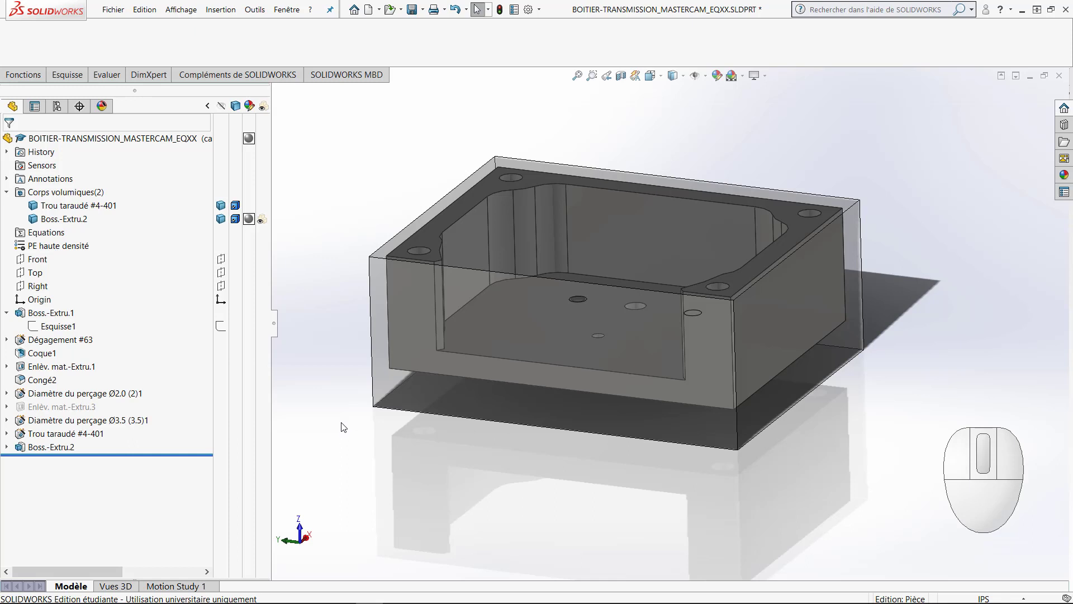
{"action": "left_click_drag", "start_coordinate": [274, 327], "coordinate": [256, 326]}
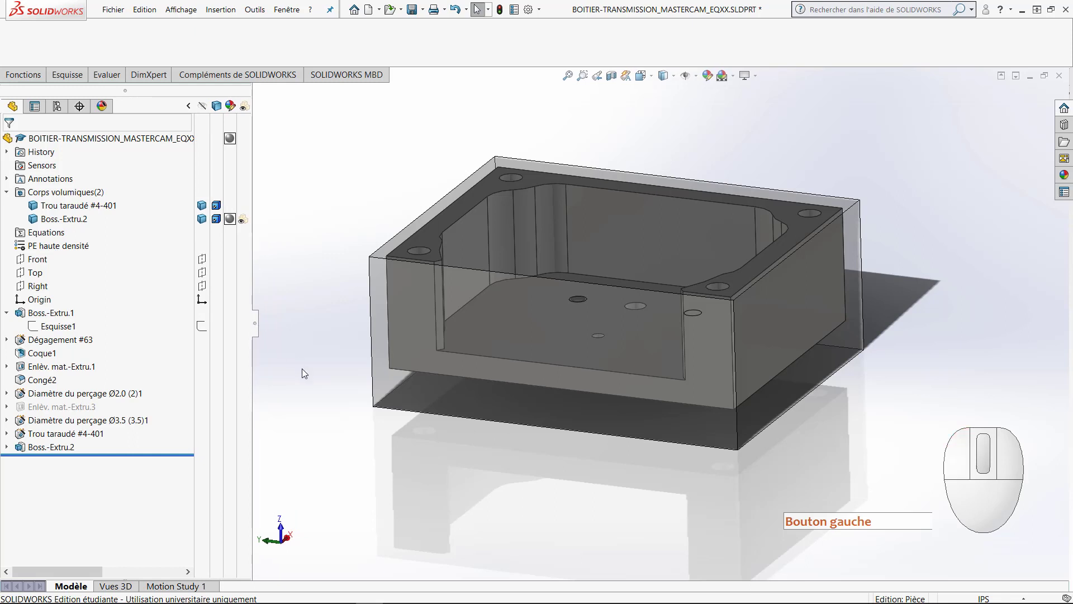
Step: Load the Mastercam 2019 for SOLIDWORKS add-in and open its Toolpath Manager
{"action": "left_click", "coordinate": [540, 14]}
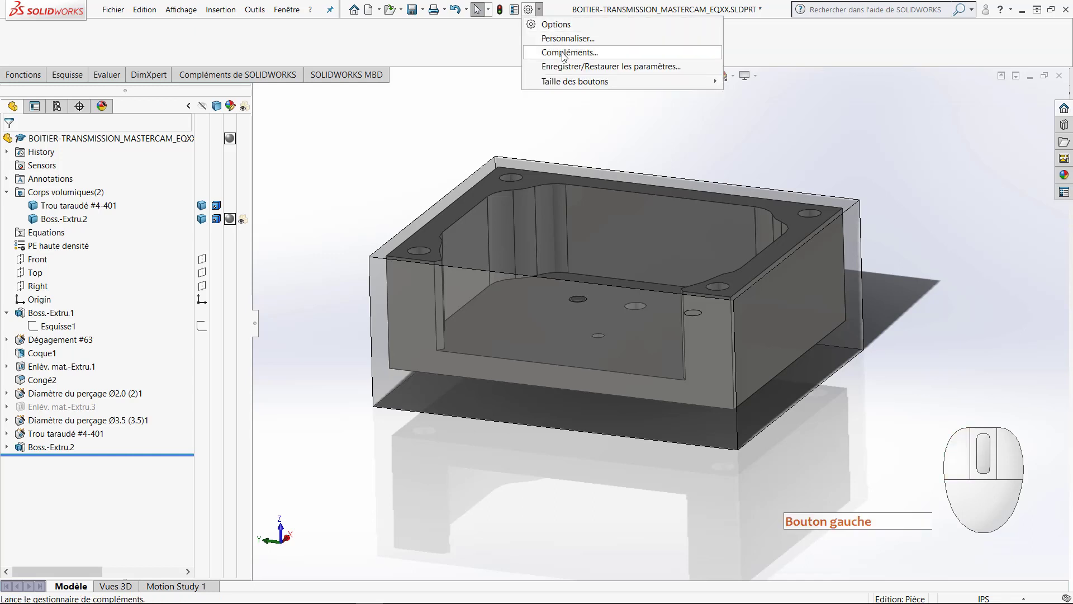
{"action": "left_click", "coordinate": [624, 54]}
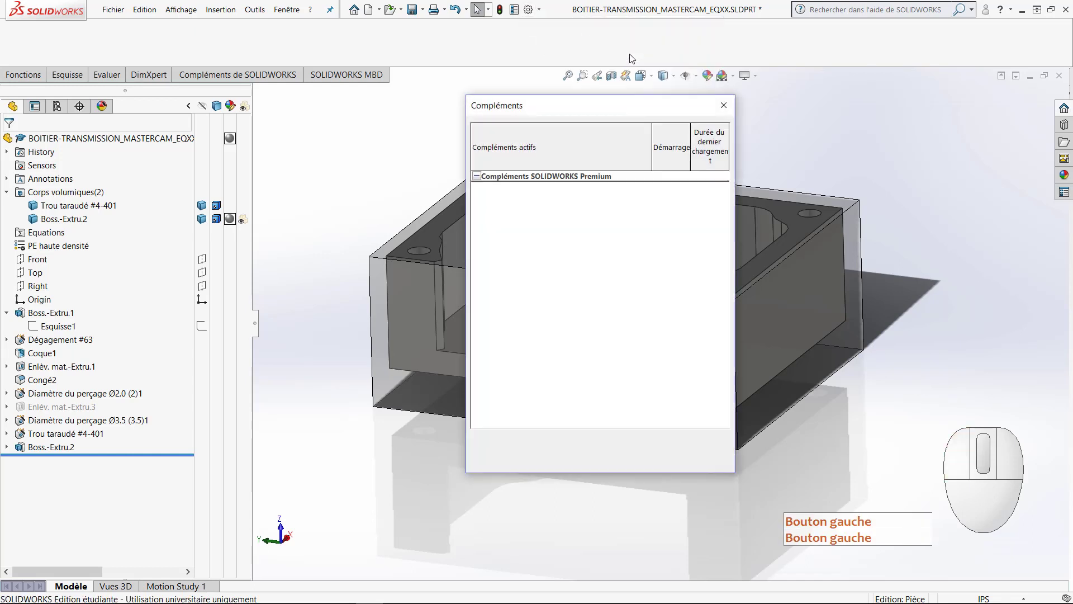
{"action": "scroll", "coordinate": [553, 290], "scroll_direction": "down", "scroll_amount": 4}
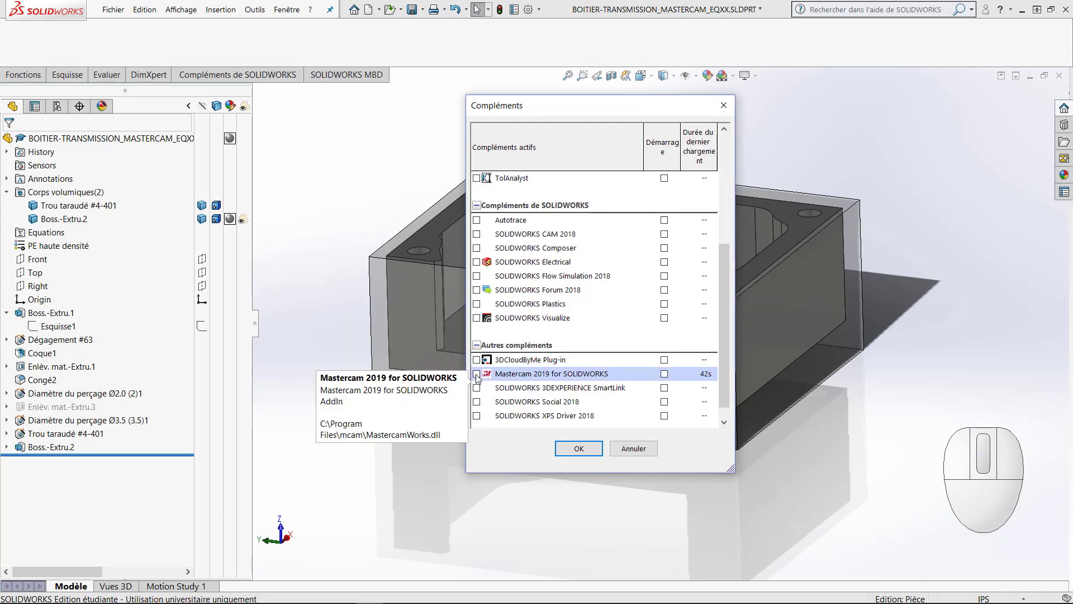
{"action": "left_click", "coordinate": [476, 375]}
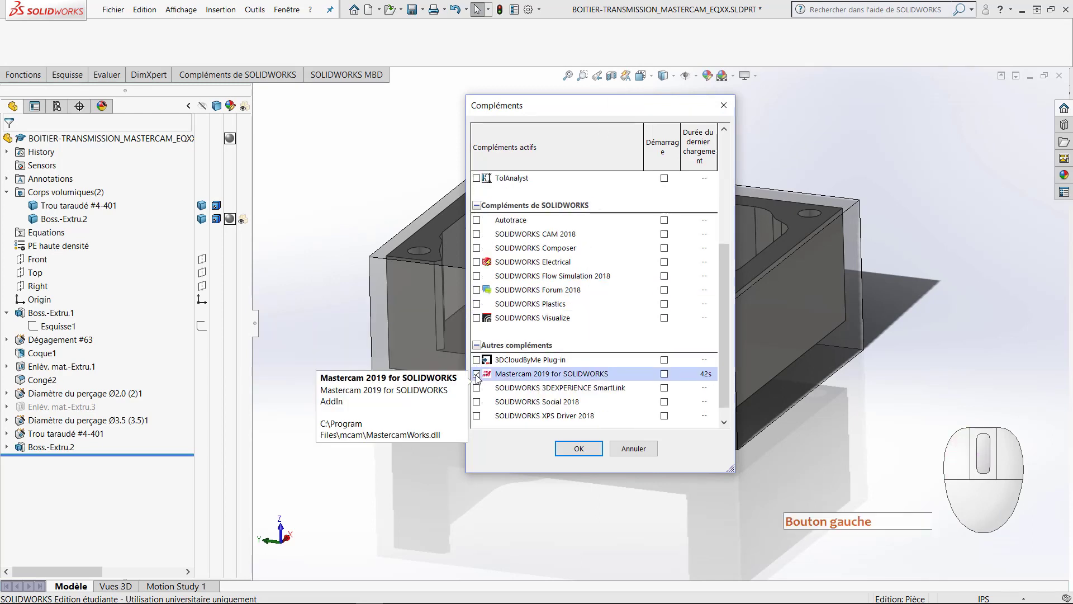
{"action": "left_click", "coordinate": [581, 450]}
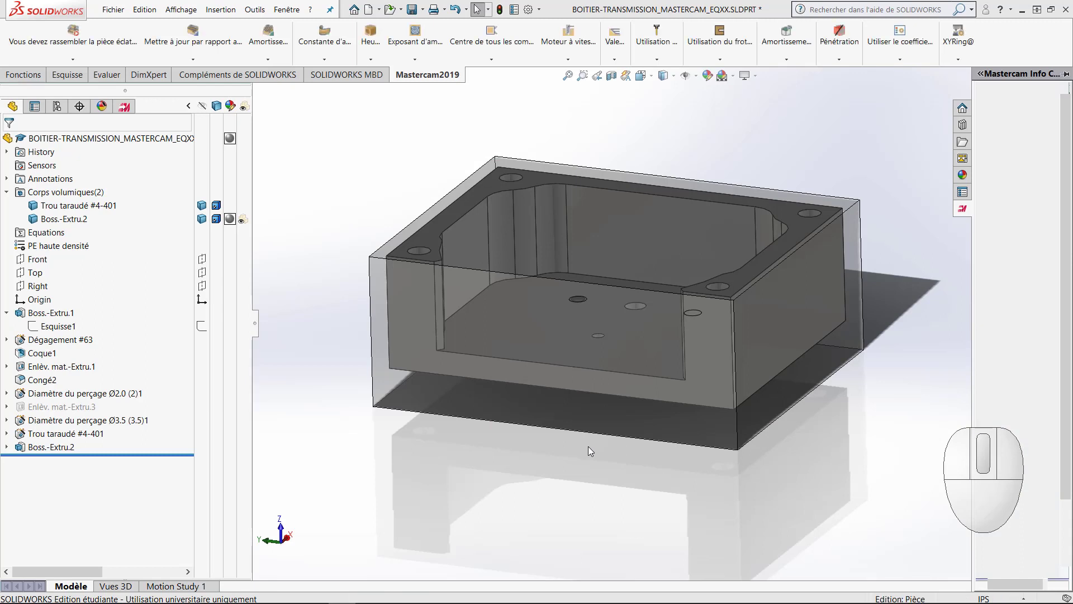
{"action": "key", "text": "space"}
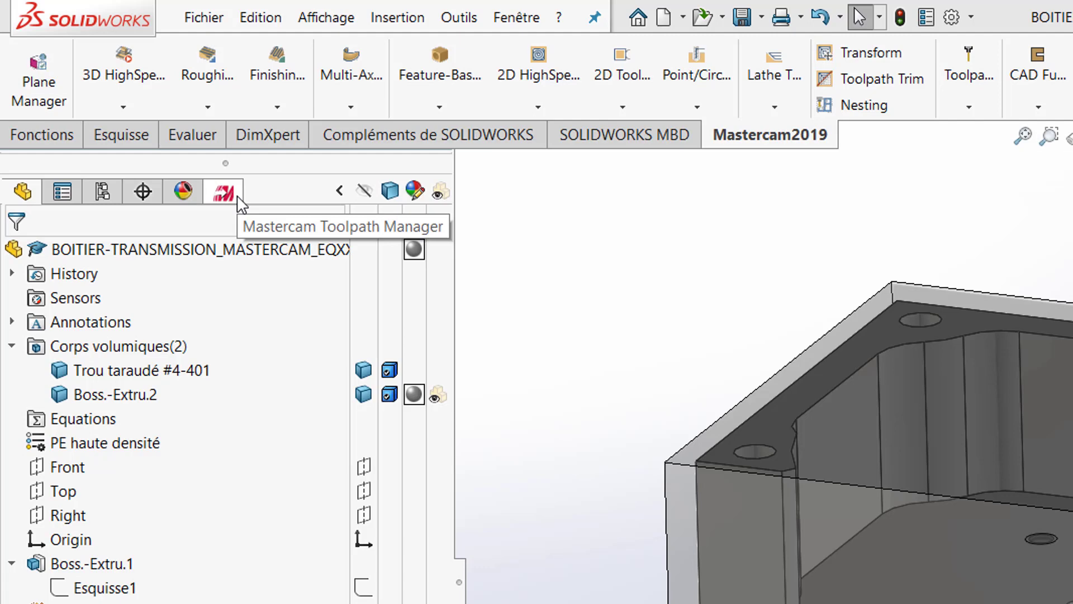
{"action": "left_click", "coordinate": [240, 200]}
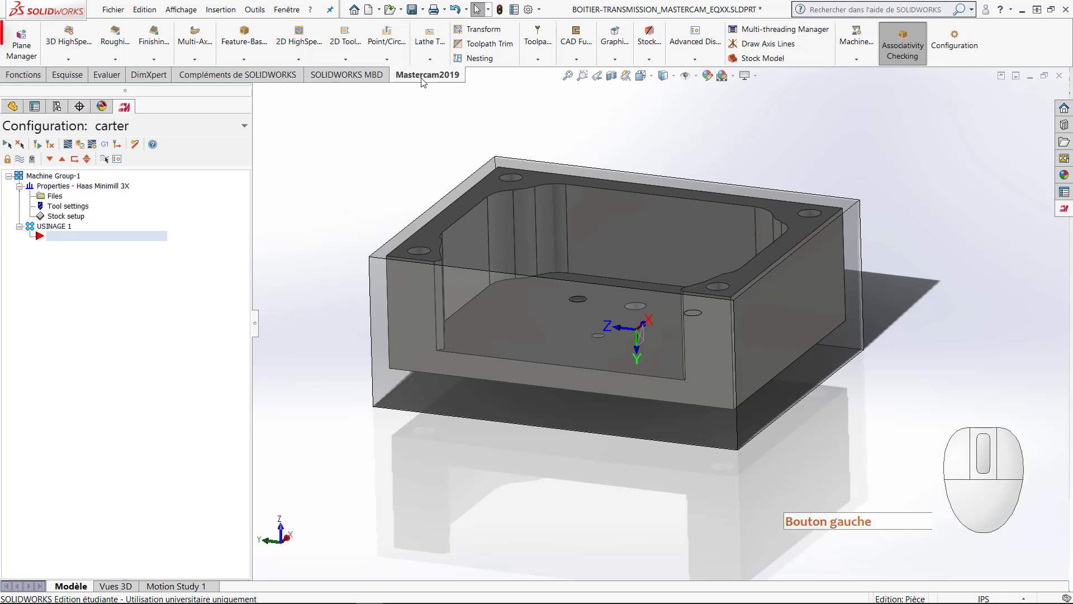
Step: Start a new Mastercam plane created from model geometry and name it G54-USINAGE 1
{"action": "left_click", "coordinate": [29, 54]}
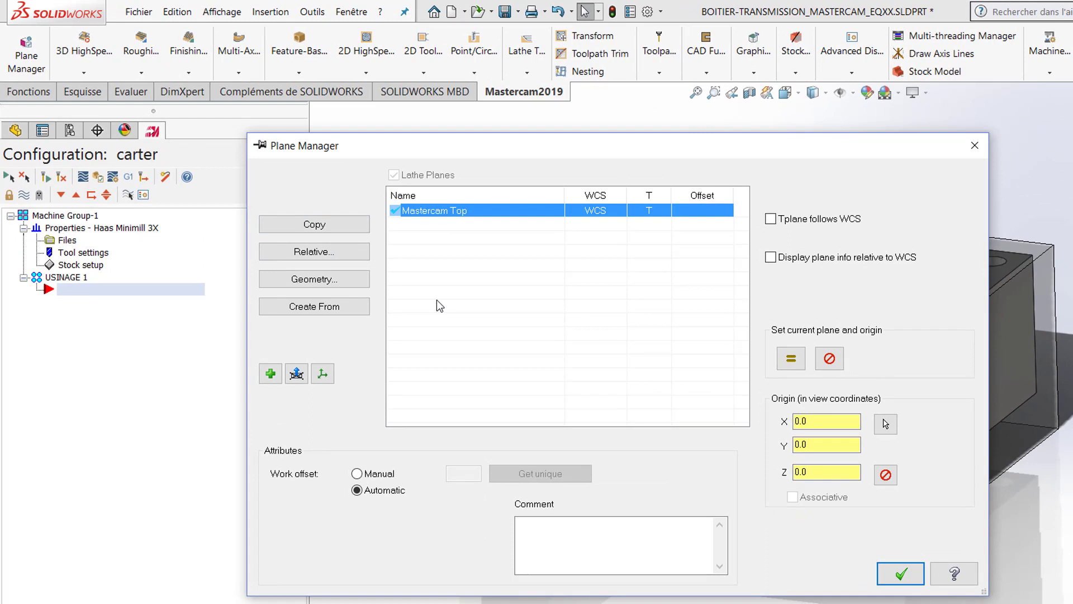
{"action": "left_click", "coordinate": [360, 317]}
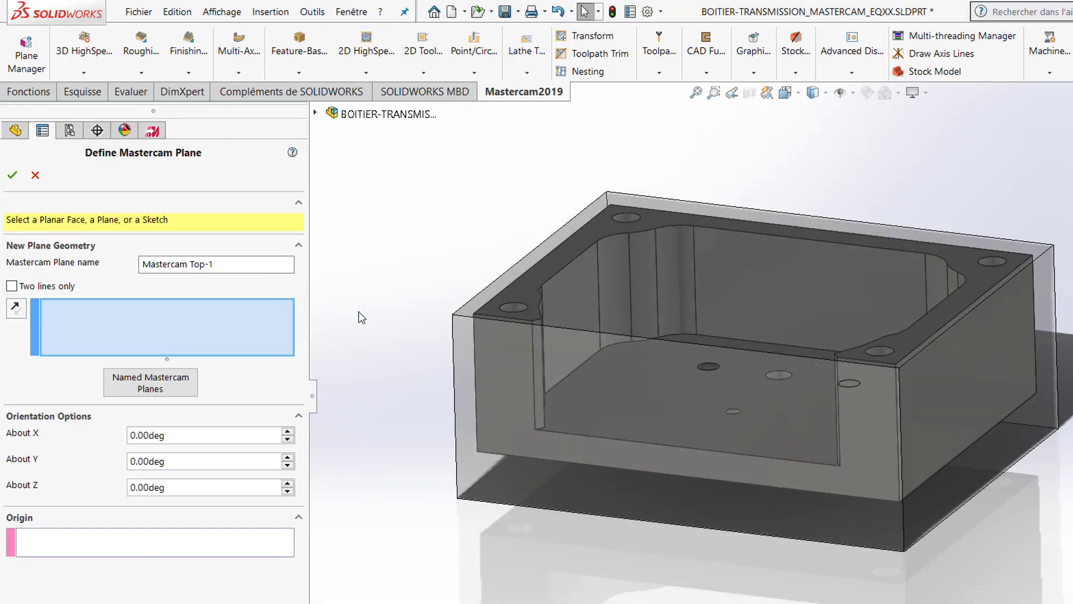
{"action": "left_click_drag", "start_coordinate": [270, 264], "coordinate": [135, 250]}
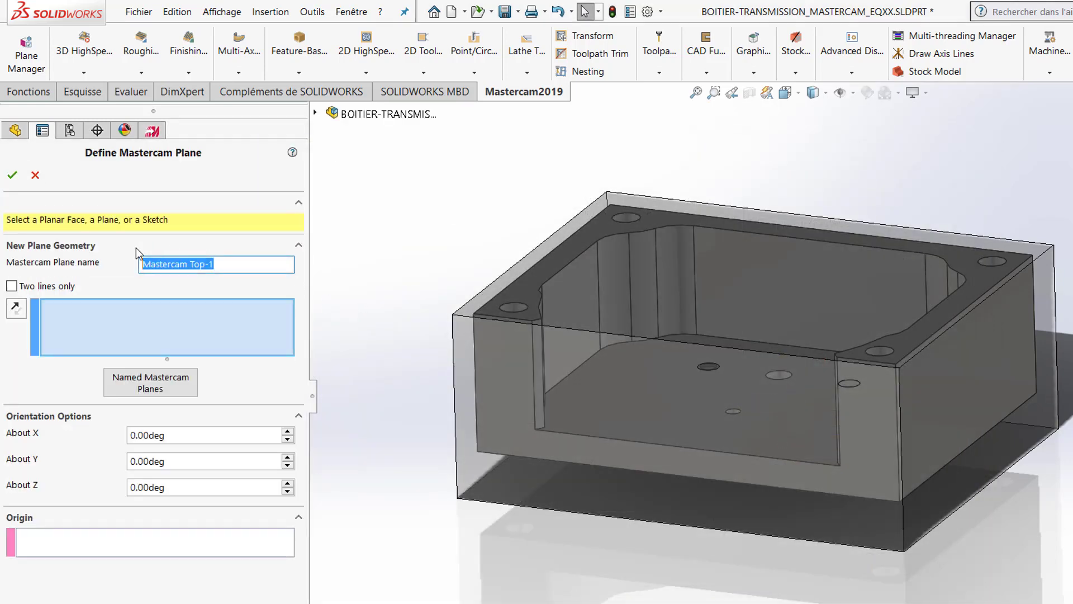
{"action": "type", "text": "G54"}
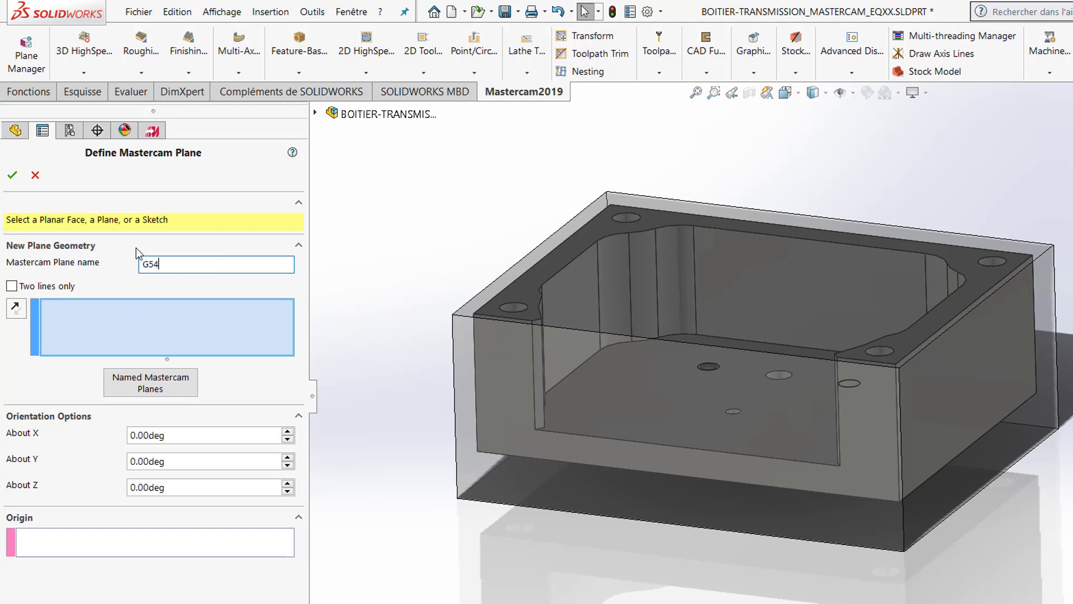
{"action": "type", "text": "-USINAGE 1"}
Step: Define the plane by two lines only, using the stock's long bottom edge on the closed side and the adjoining short bottom edge
{"action": "left_click", "coordinate": [11, 286]}
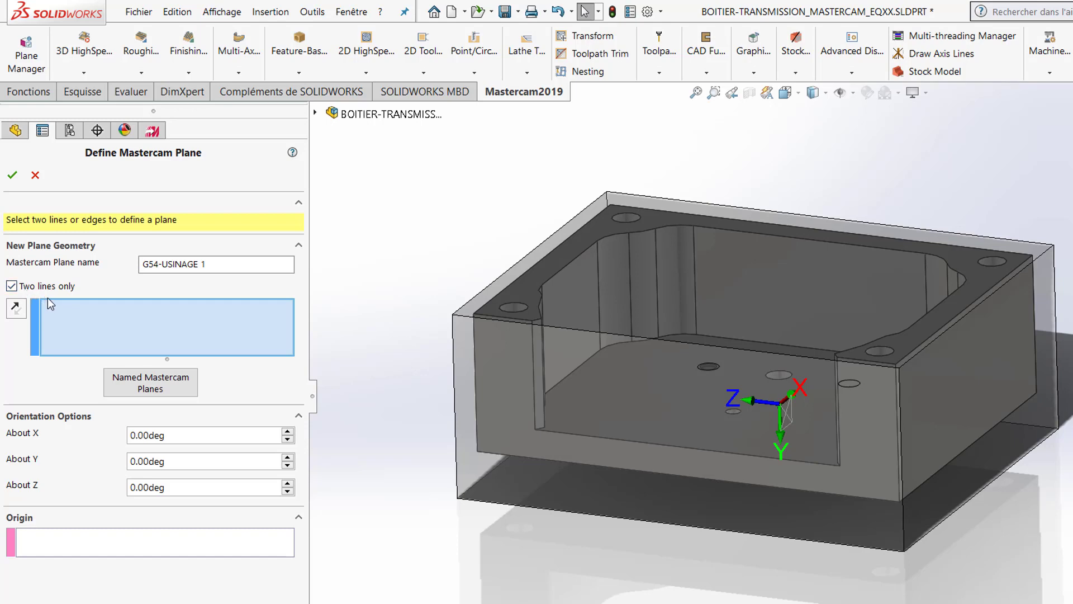
{"action": "mouse_move", "coordinate": [409, 386]}
{"action": "middle_mouse_down"}
{"action": "mouse_move", "coordinate": [546, 355]}
{"action": "mouse_move", "coordinate": [614, 391]}
{"action": "mouse_move", "coordinate": [643, 435]}
{"action": "mouse_move", "coordinate": [608, 478]}
{"action": "middle_mouse_up"}
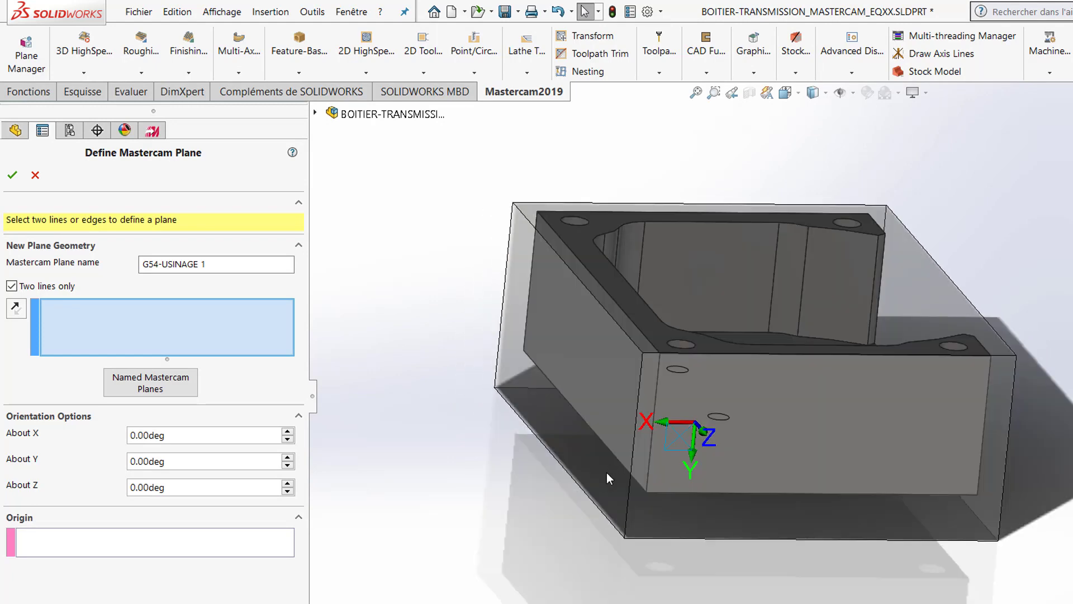
{"action": "left_click", "coordinate": [596, 509]}
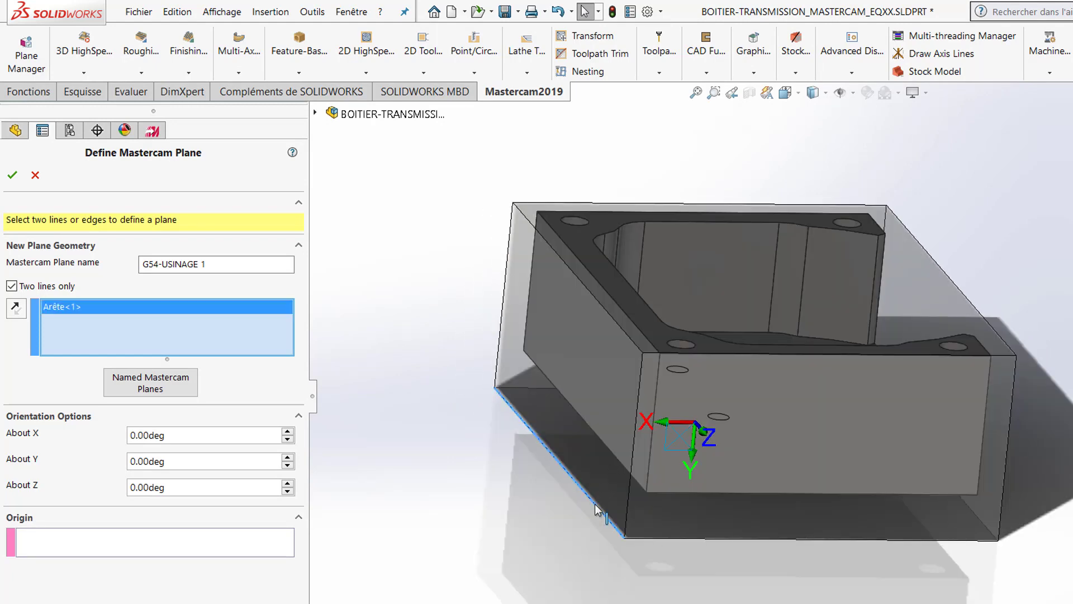
{"action": "middle_click_drag", "start_coordinate": [654, 573], "coordinate": [568, 569]}
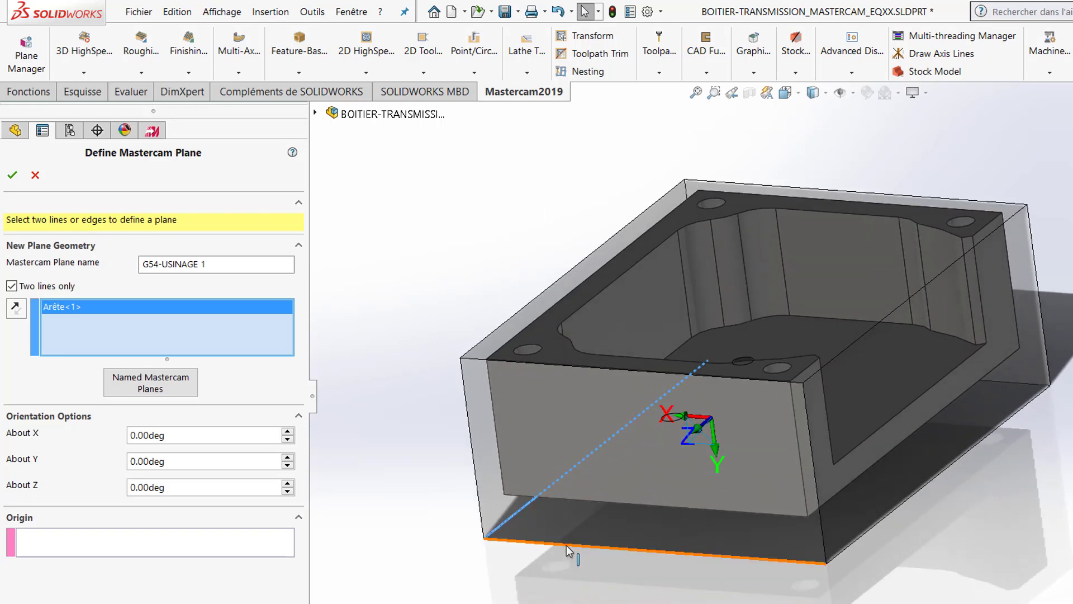
{"action": "left_click", "coordinate": [566, 549]}
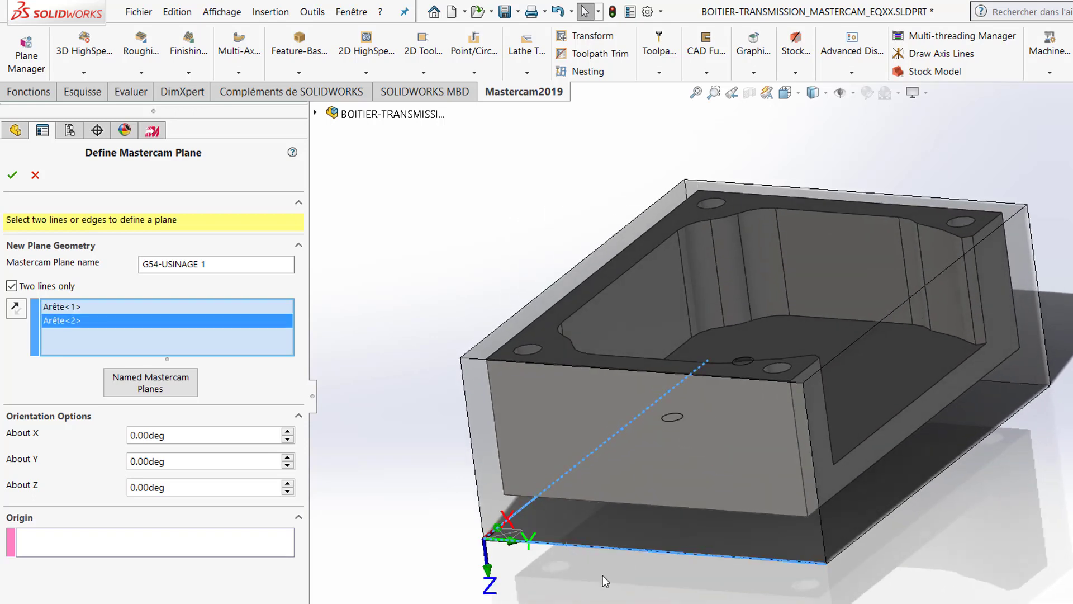
Step: Rotate the plane 180 degrees about X so Z points upward, and accept the plane definition
{"action": "middle_click_drag", "start_coordinate": [603, 575], "coordinate": [560, 599]}
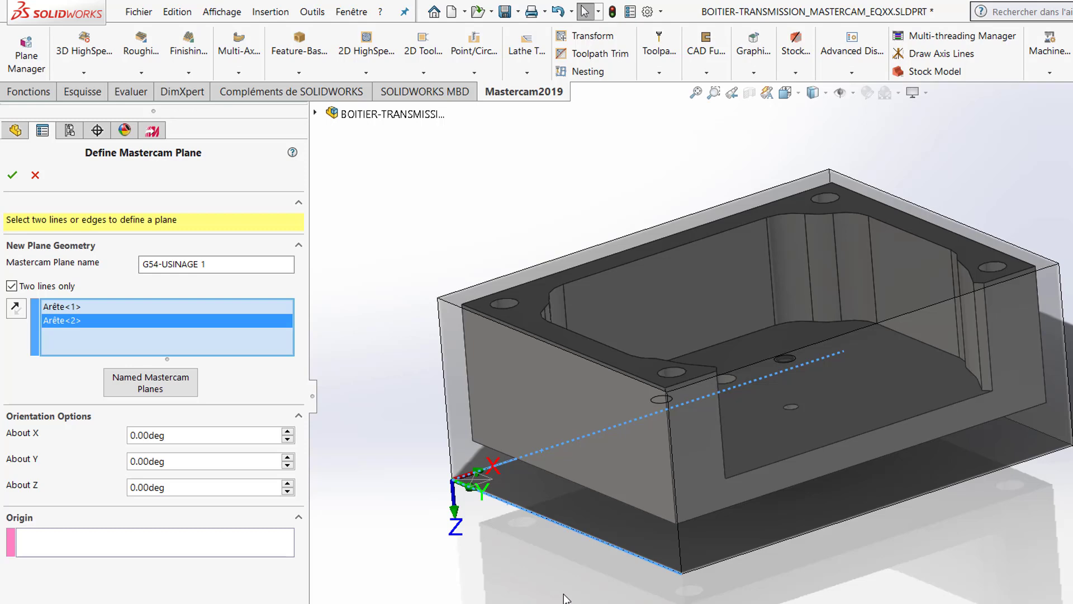
{"action": "scroll", "coordinate": [564, 598], "scroll_direction": "down", "scroll_amount": 1}
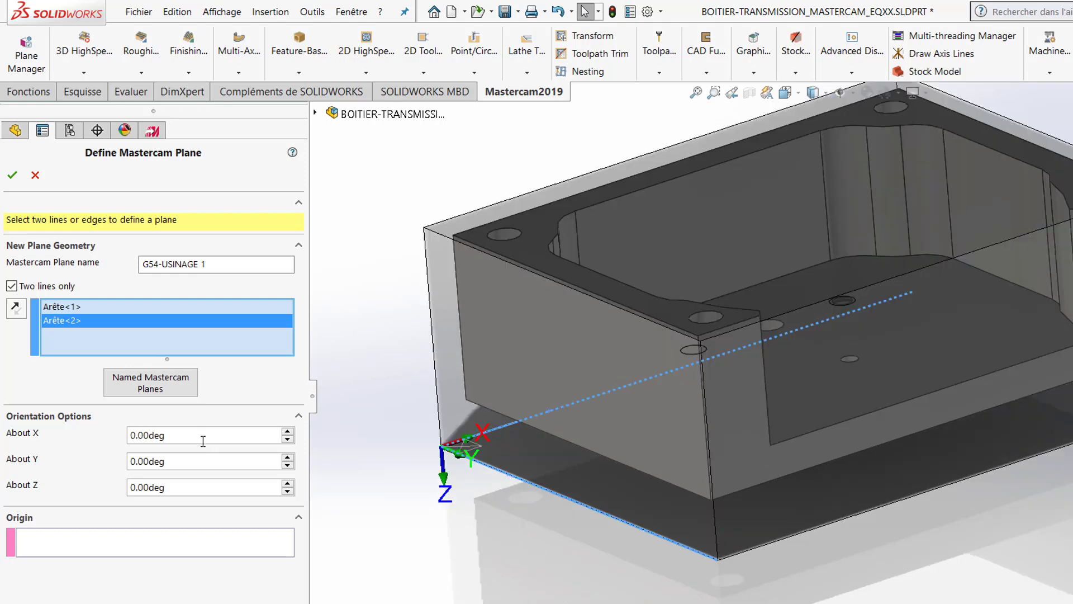
{"action": "left_click_drag", "start_coordinate": [190, 436], "coordinate": [128, 425]}
{"action": "type", "text": "-80"}
{"action": "left_click", "coordinate": [217, 461]}
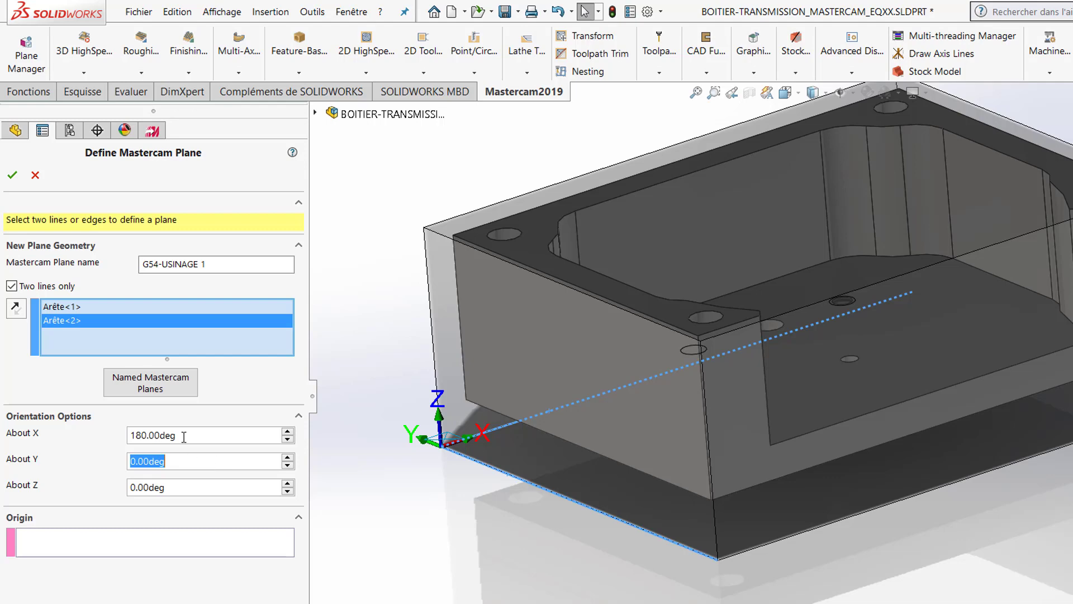
{"action": "left_click", "coordinate": [12, 176]}
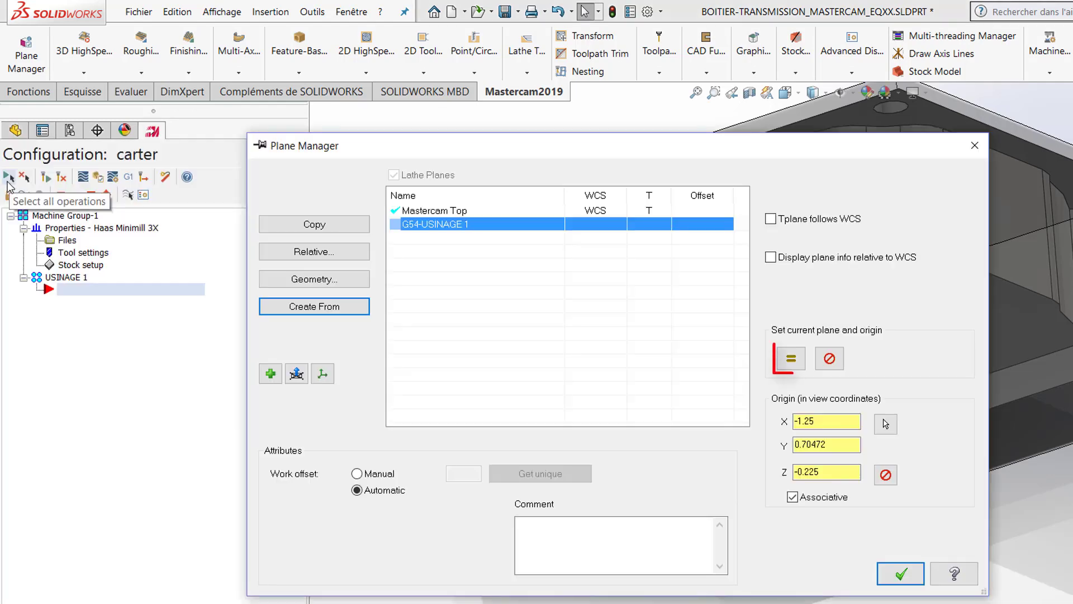
Step: Set G54-USINAGE 1 as the current WCS and tool plane with a manual work offset of 0, and accept the plane settings
{"action": "left_click", "coordinate": [802, 369]}
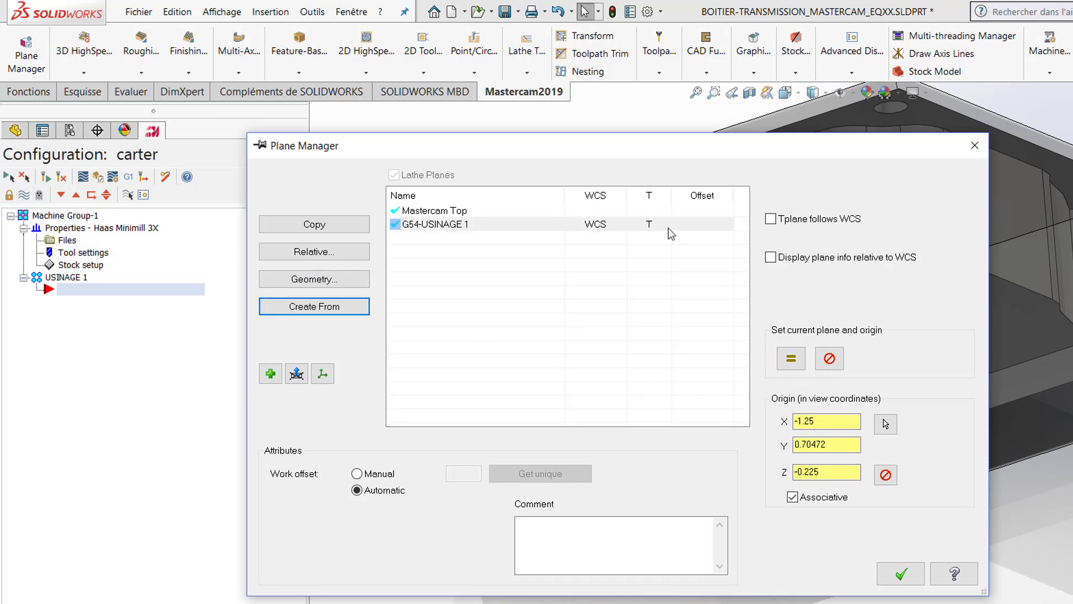
{"action": "left_click", "coordinate": [421, 226]}
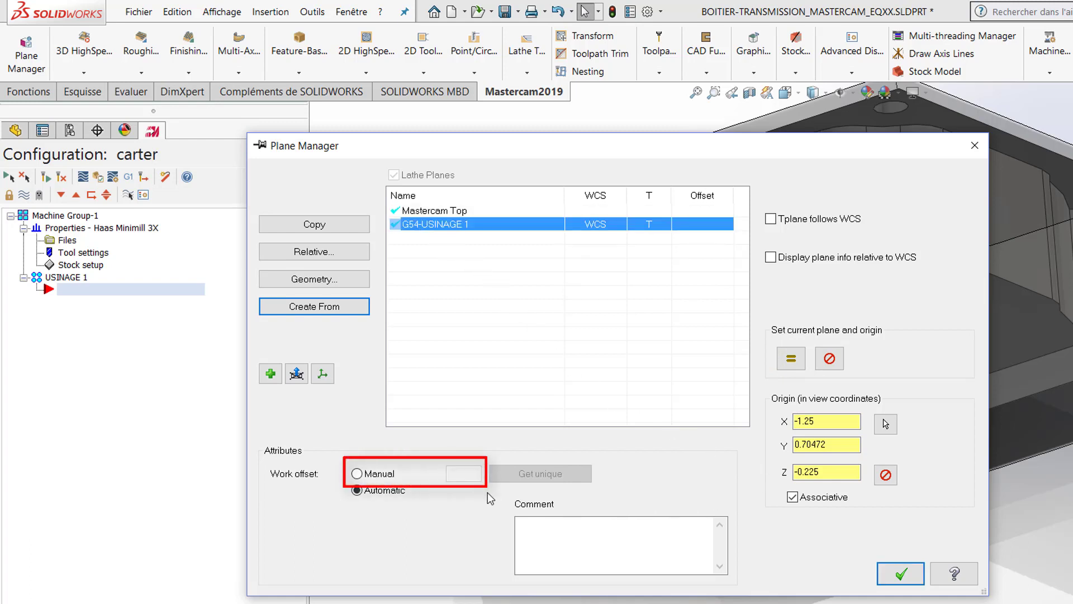
{"action": "left_click", "coordinate": [373, 475]}
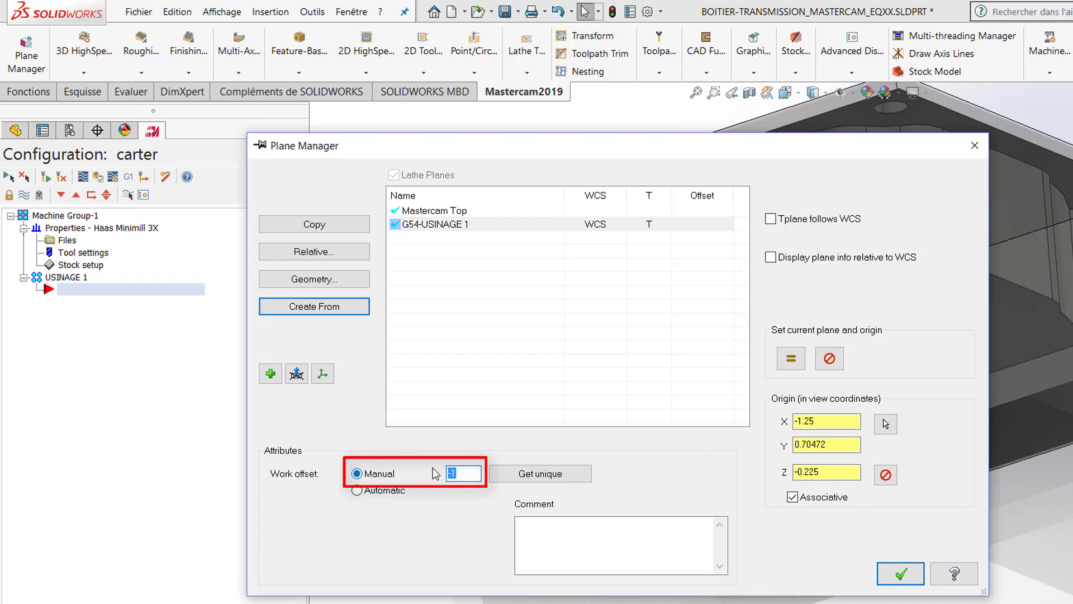
{"action": "type", "text": "0"}
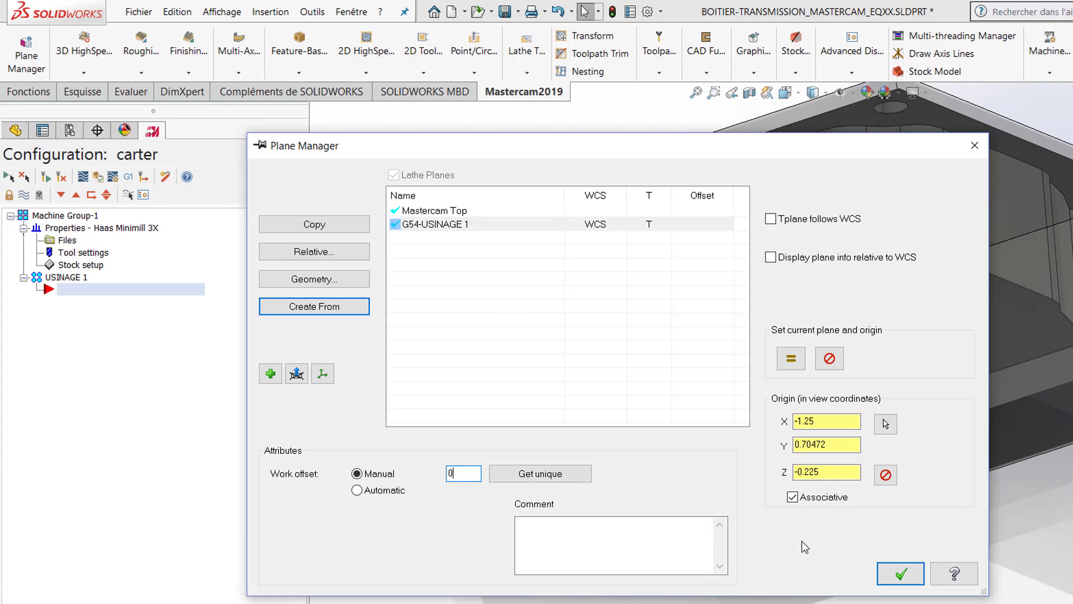
{"action": "left_click", "coordinate": [900, 573]}
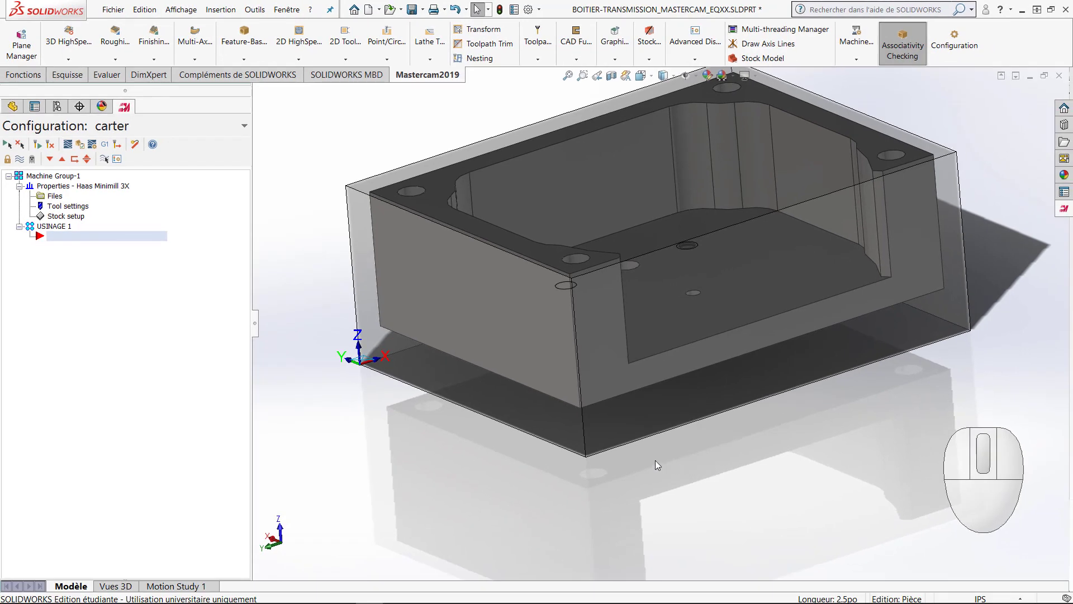
{"action": "scroll", "coordinate": [374, 374], "scroll_direction": "down", "scroll_amount": 4}
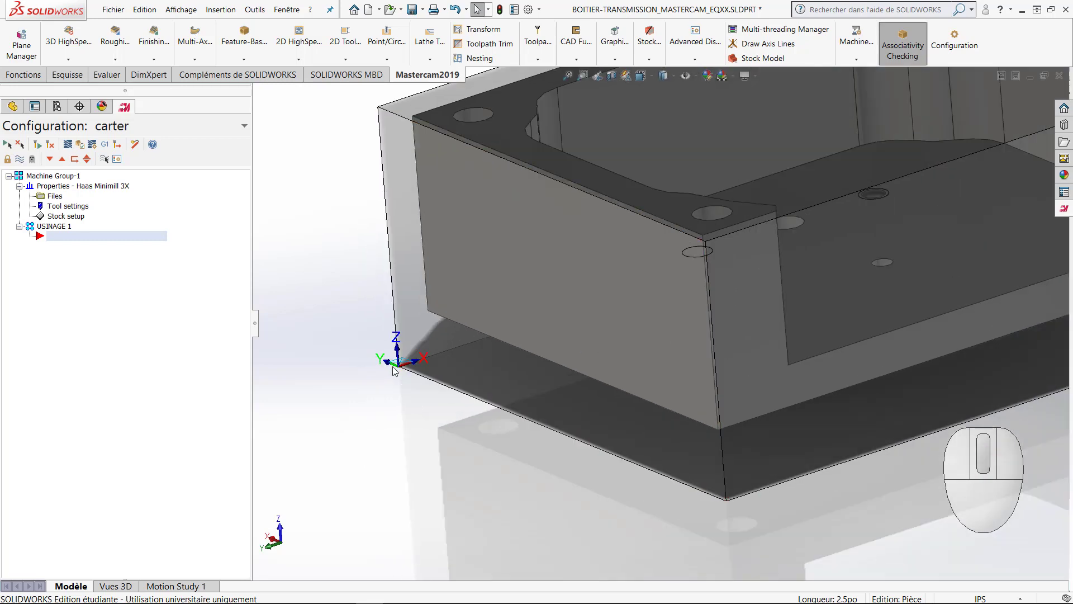
{"action": "scroll", "coordinate": [402, 374], "scroll_direction": "up", "scroll_amount": 3}
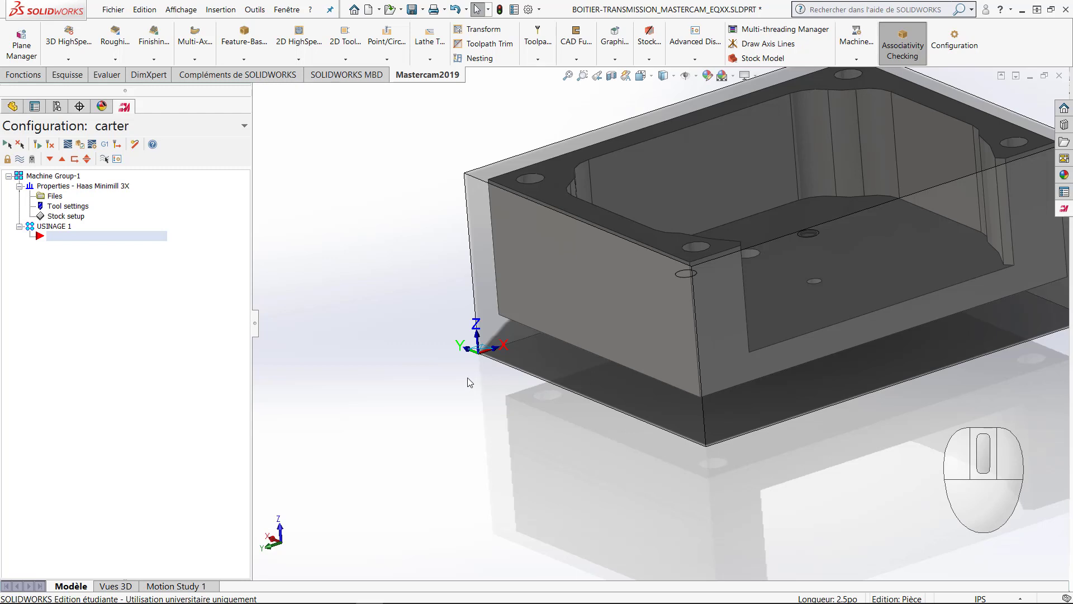
Step: Open the machine group's stock setup and assign G54-USINAGE 1 as the stock plane
{"action": "left_click", "coordinate": [76, 219]}
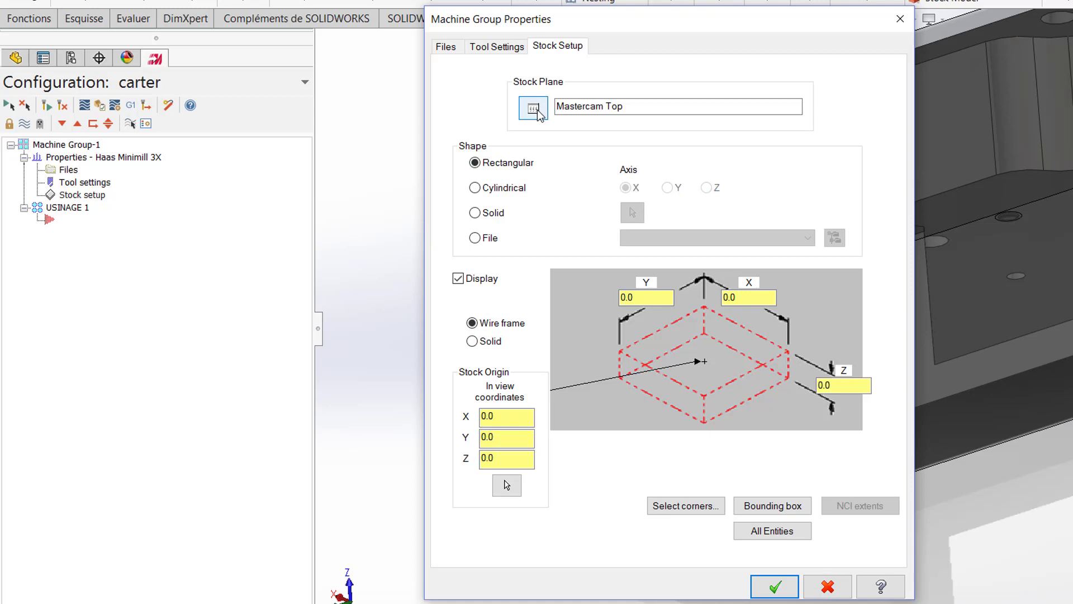
{"action": "left_click", "coordinate": [538, 109]}
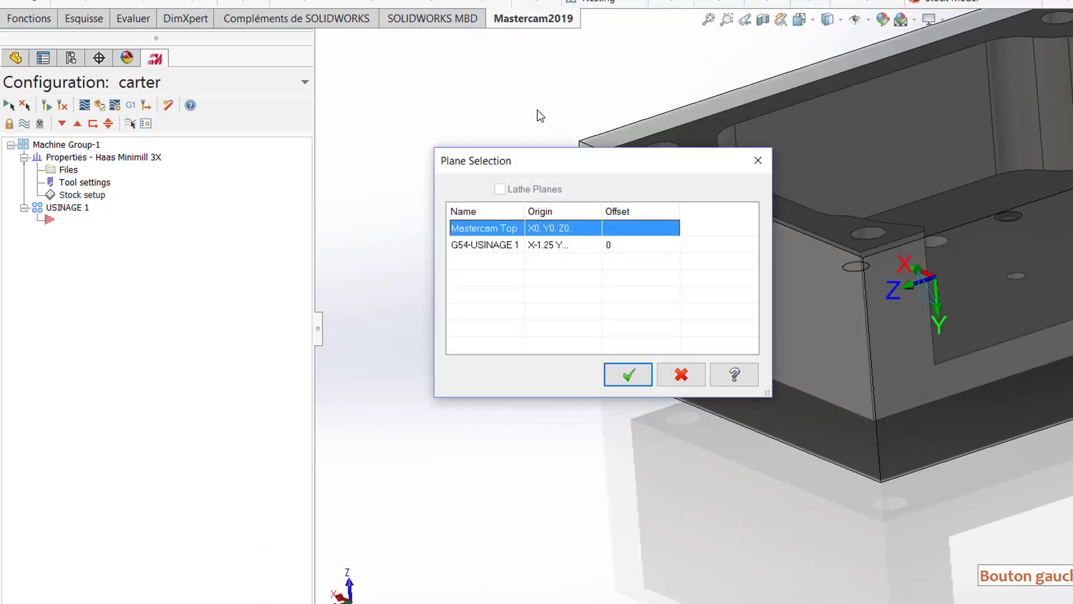
{"action": "left_click", "coordinate": [500, 246]}
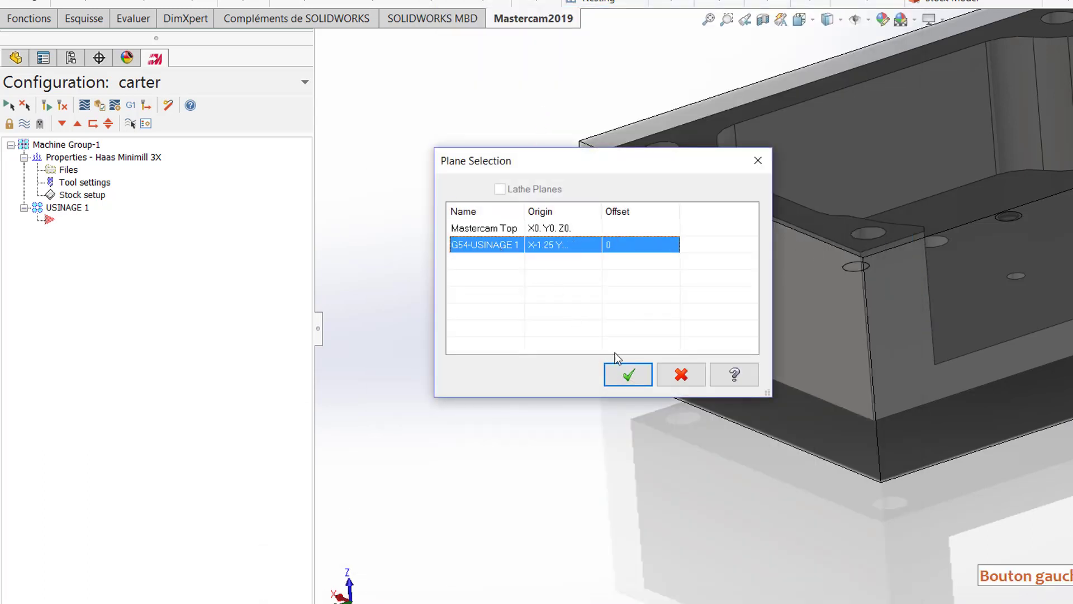
{"action": "left_click", "coordinate": [622, 369]}
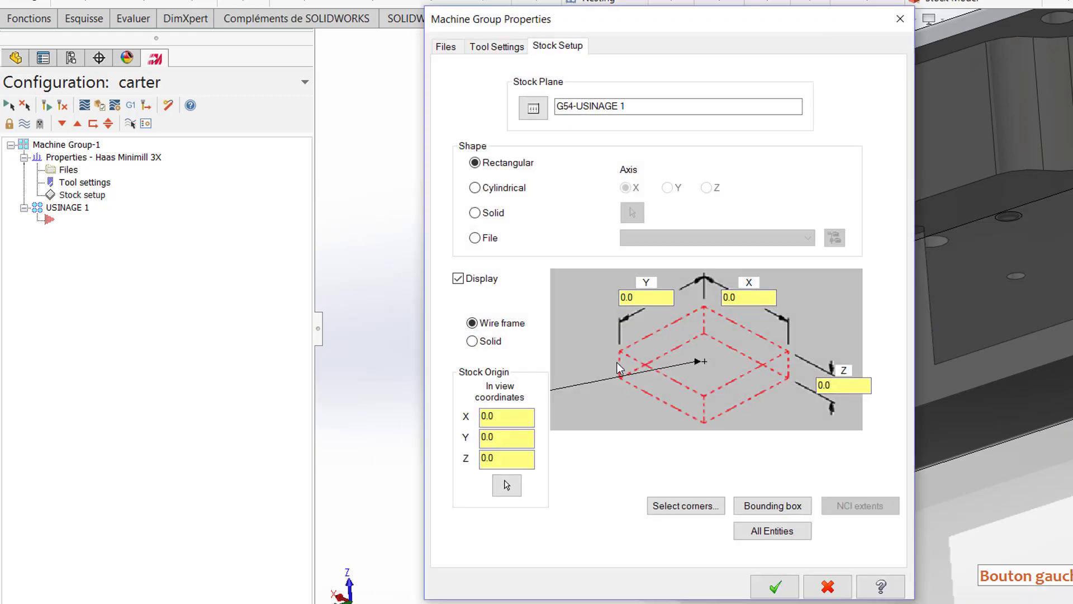
Step: Size the rectangular stock from a bounding box around all items with zero expansion, keep its wireframe displayed, and accept the stock setup
{"action": "left_click", "coordinate": [780, 506]}
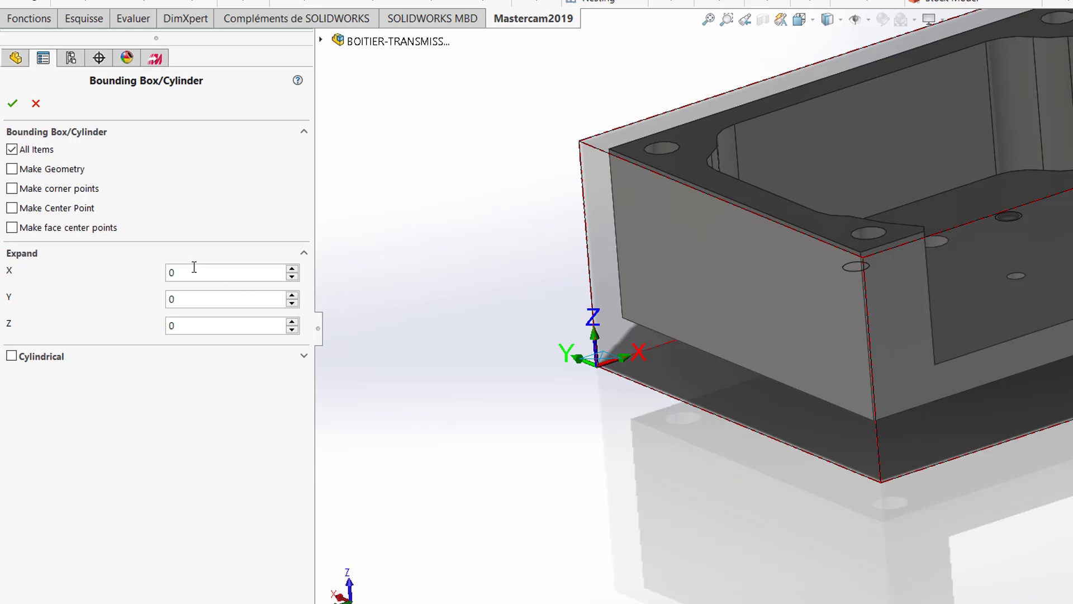
{"action": "left_click", "coordinate": [13, 104]}
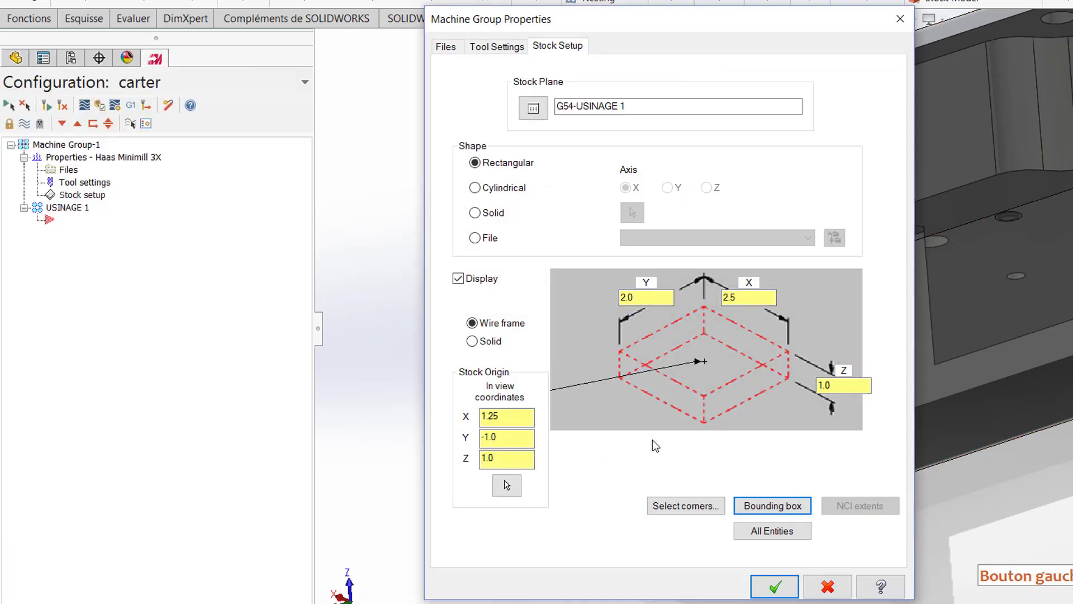
{"action": "left_click", "coordinate": [743, 300]}
{"action": "left_click", "coordinate": [653, 303]}
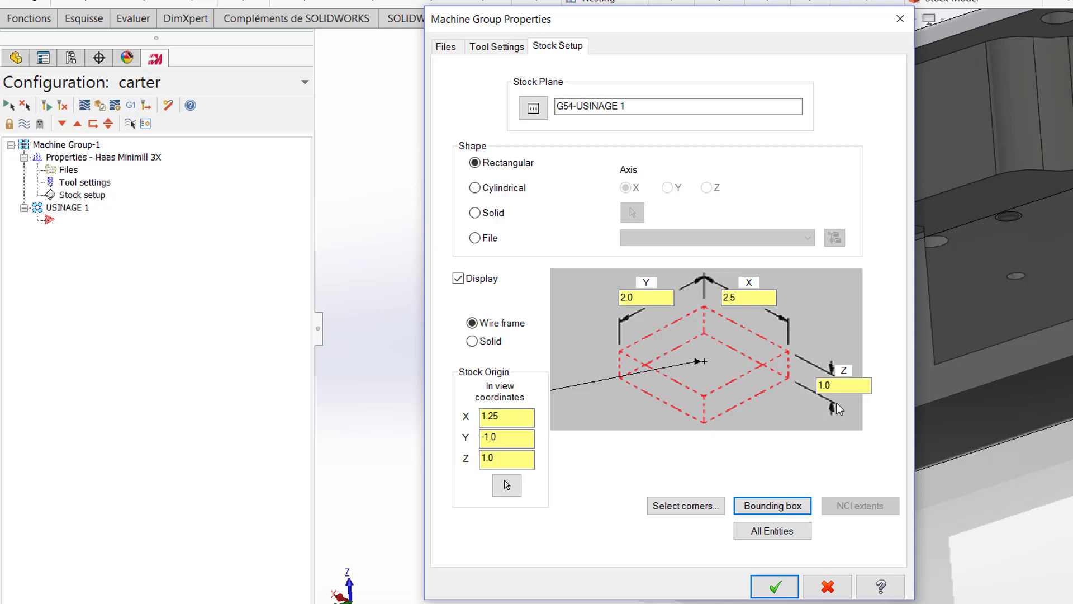
{"action": "left_click", "coordinate": [459, 280]}
{"action": "left_click", "coordinate": [458, 280]}
{"action": "left_click", "coordinate": [458, 279]}
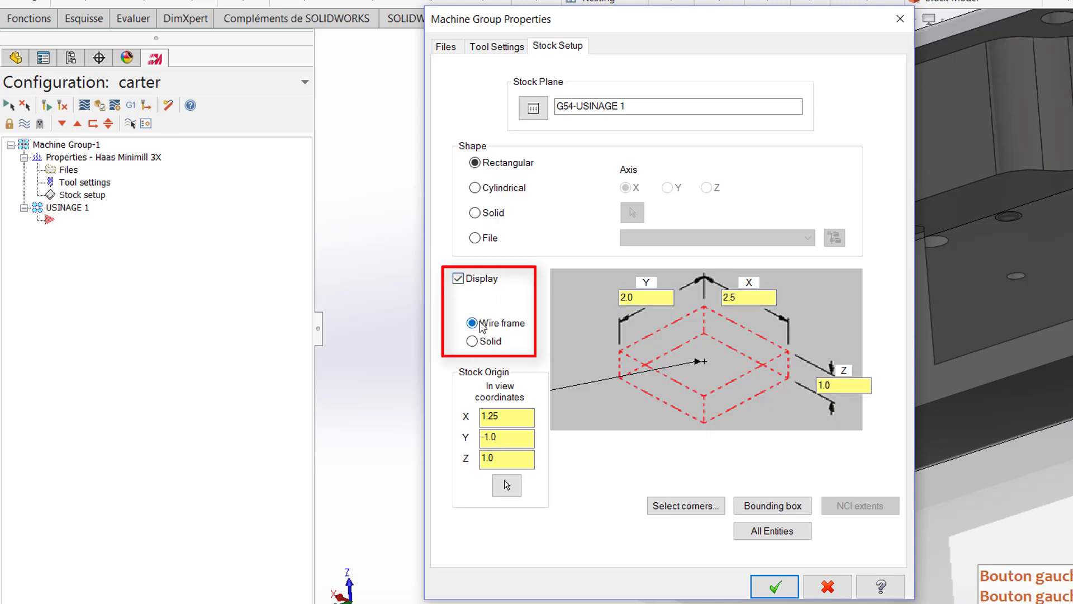
{"action": "left_click", "coordinate": [771, 586]}
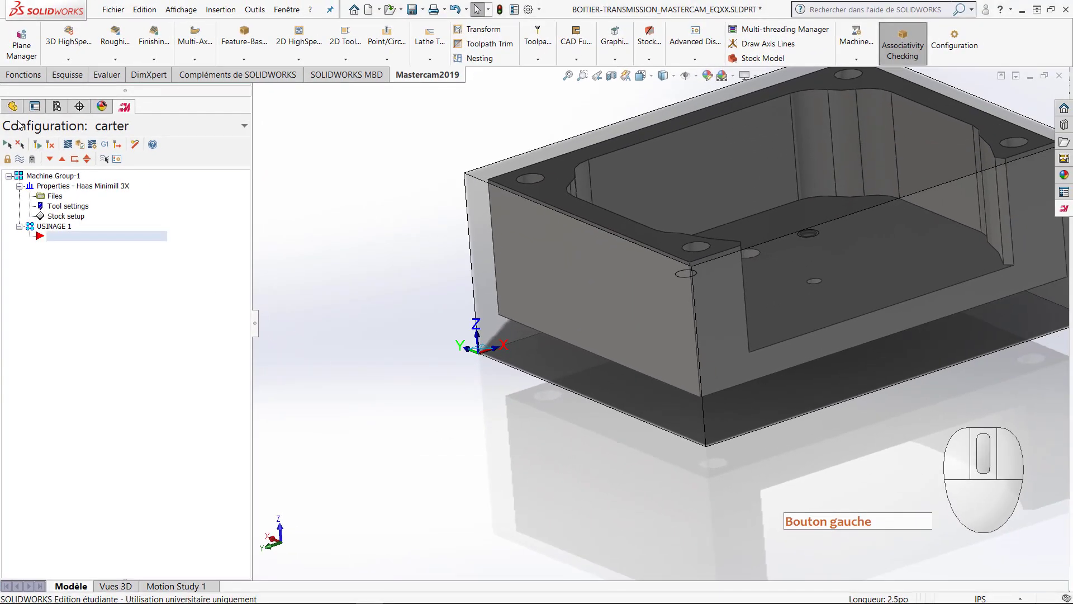
Step: Hide the Boss.-Extru.2 stock body in the feature tree and return to the Mastercam toolpath tree
{"action": "left_click", "coordinate": [13, 106]}
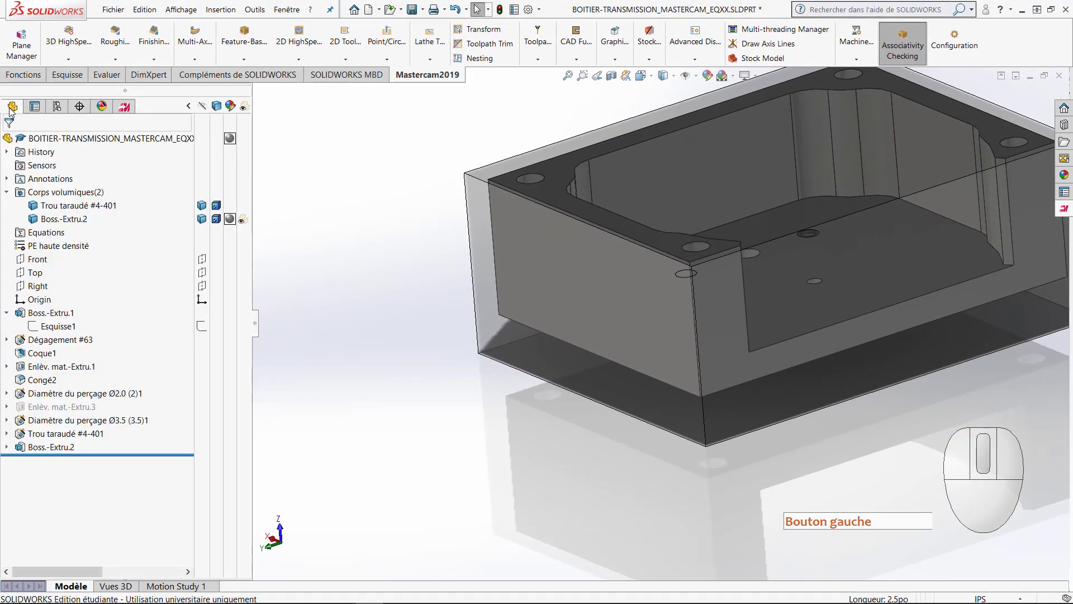
{"action": "left_click", "coordinate": [201, 219]}
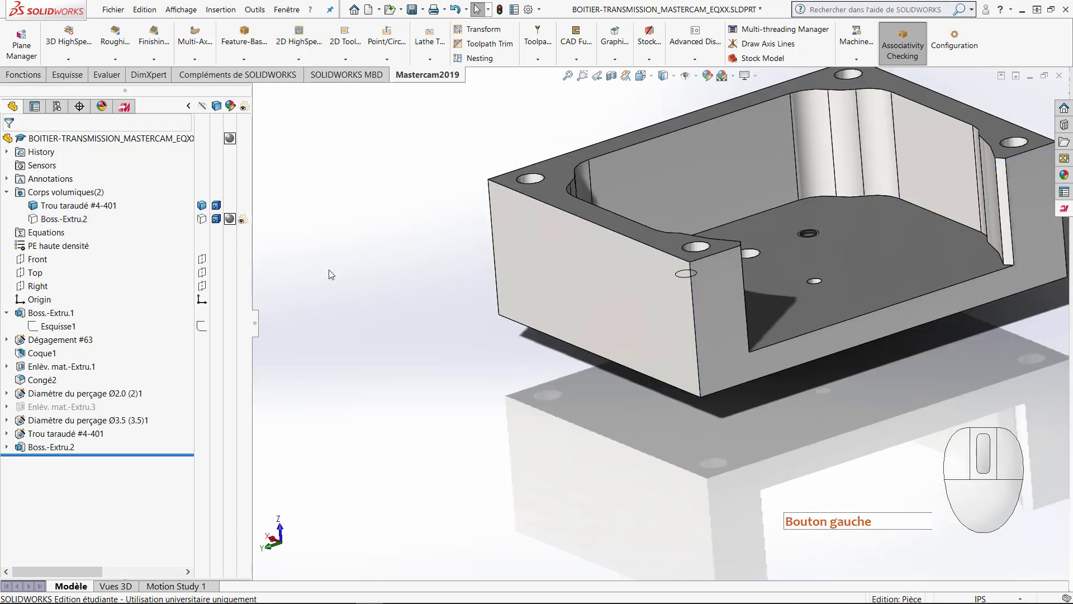
{"action": "left_click", "coordinate": [126, 108]}
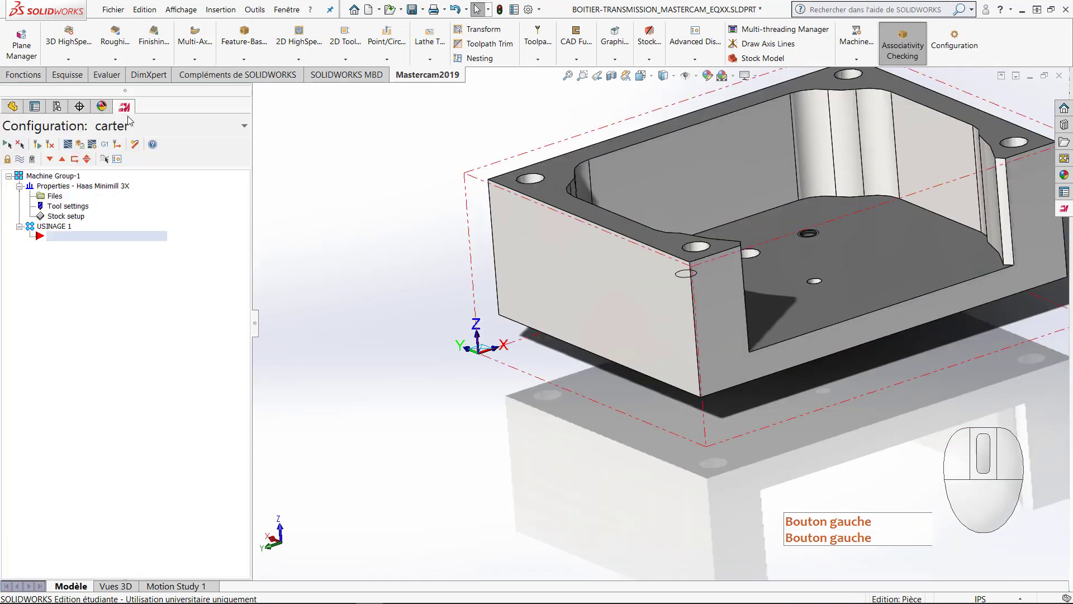
Step: Create a 2D Facing toolpath in USINAGE 1 without selecting any chain, so it uses the job setup stock
{"action": "scroll", "coordinate": [392, 361], "scroll_direction": "up", "scroll_amount": 1}
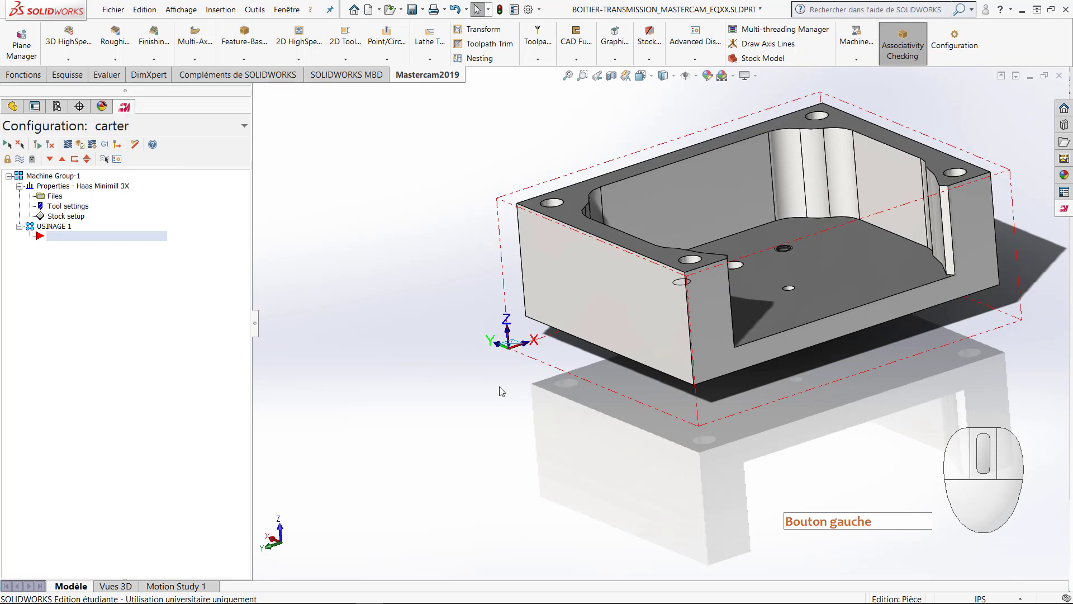
{"action": "middle_click_drag", "start_coordinate": [500, 380], "coordinate": [348, 438], "text": "ctrl"}
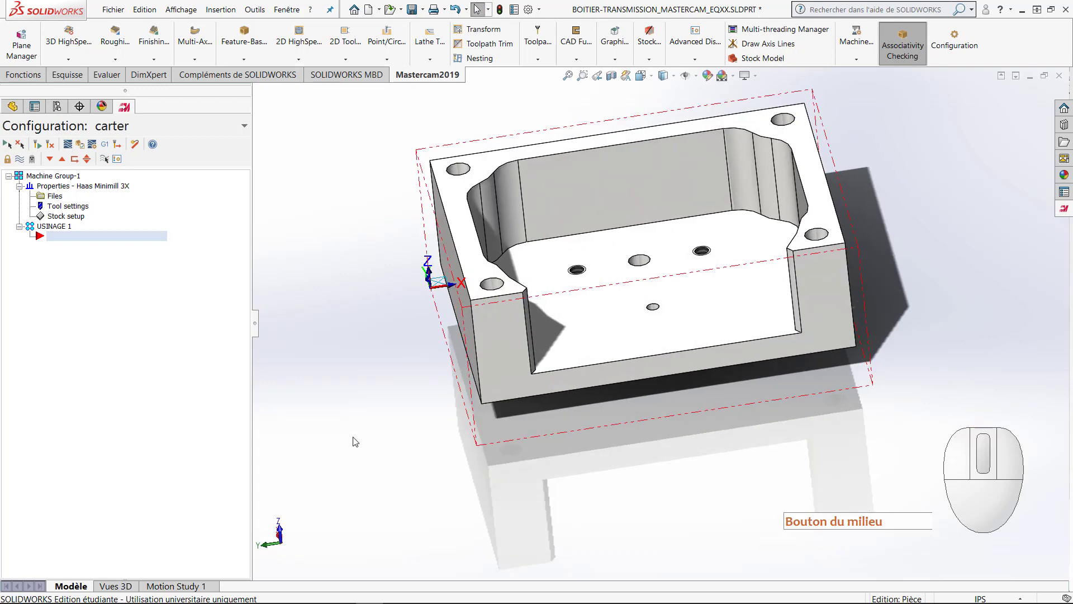
{"action": "scroll", "coordinate": [351, 435], "scroll_direction": "up", "scroll_amount": 1}
{"action": "middle_click_drag", "start_coordinate": [350, 423], "coordinate": [377, 445], "text": "ctrl"}
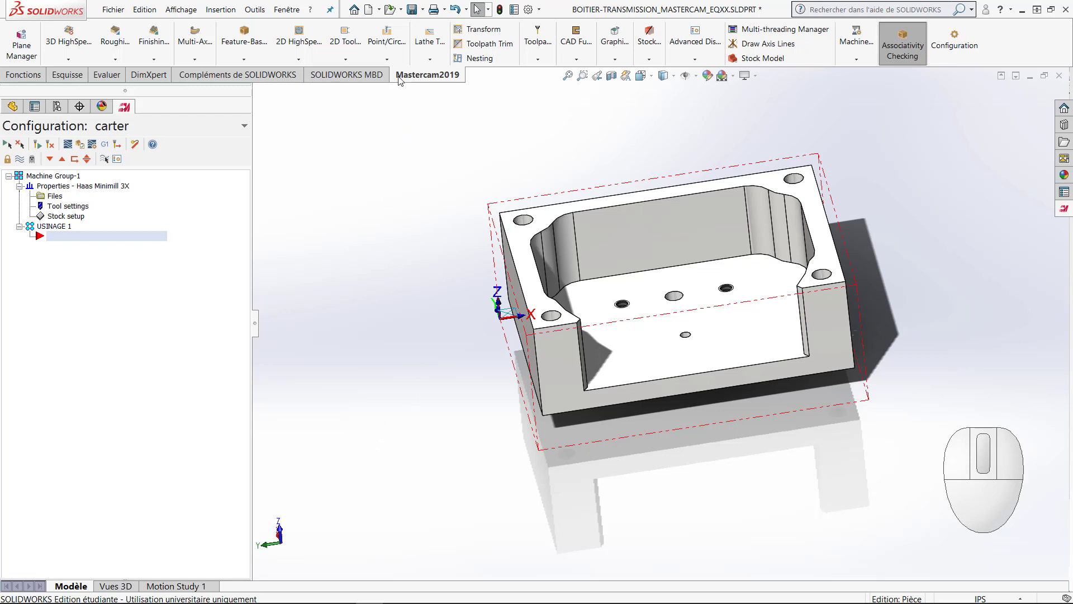
{"action": "left_click", "coordinate": [351, 65]}
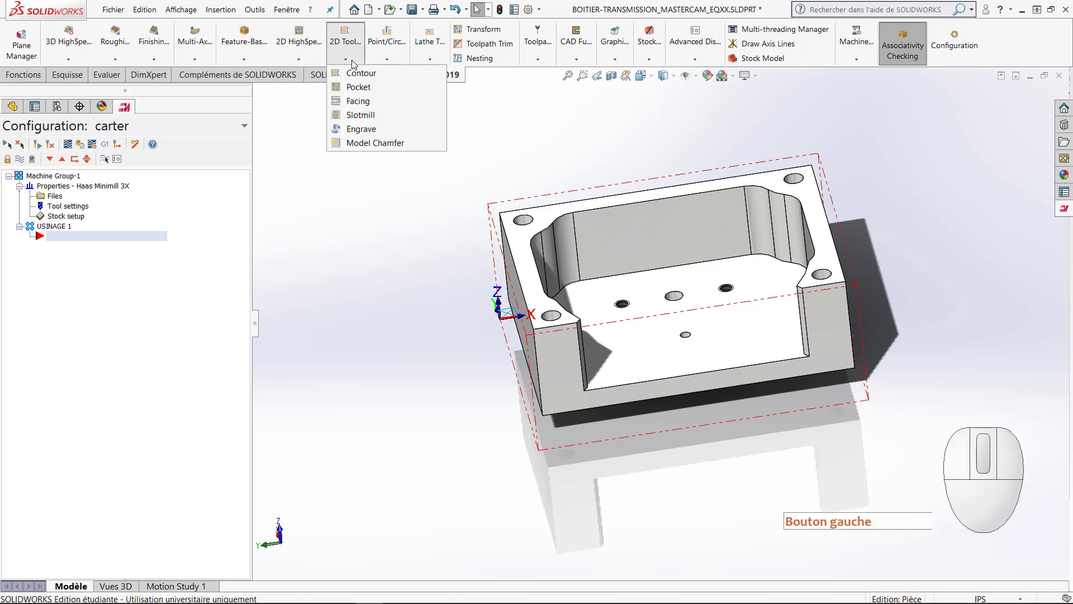
{"action": "left_click", "coordinate": [388, 102]}
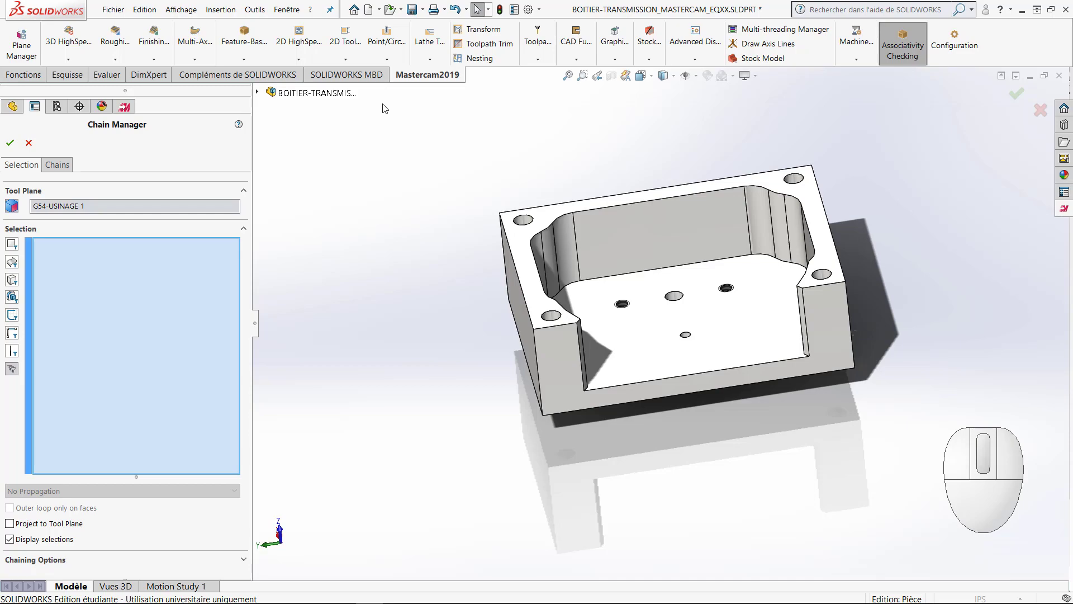
{"action": "left_click", "coordinate": [10, 143]}
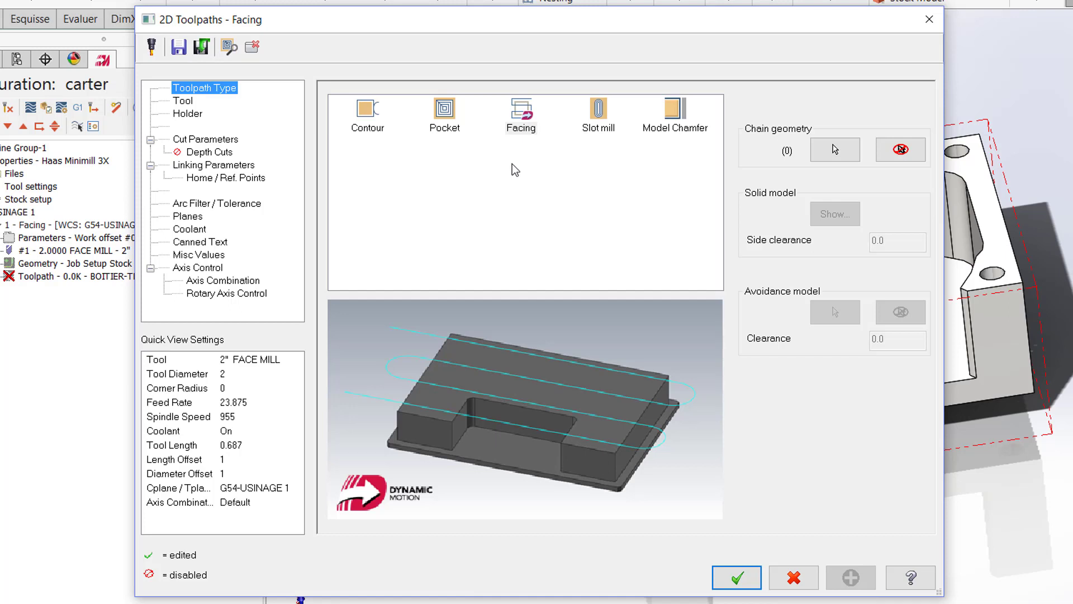
Step: Assign the 2" FACE MILL to the facing toolpath with a feed rate of 15 and a spindle speed of 2500
{"action": "left_click", "coordinate": [183, 103]}
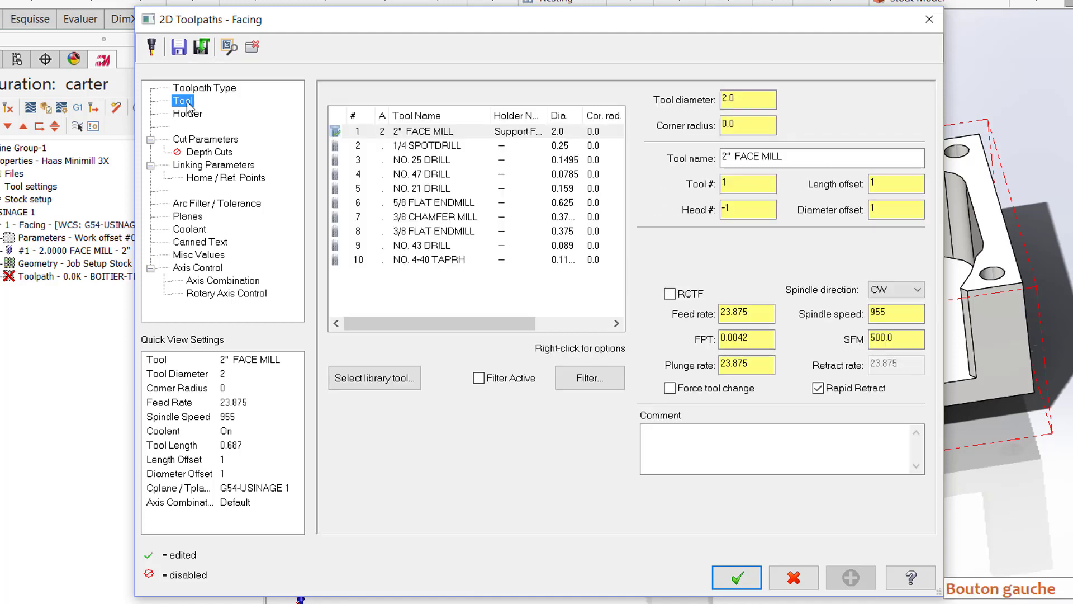
{"action": "left_click", "coordinate": [434, 134]}
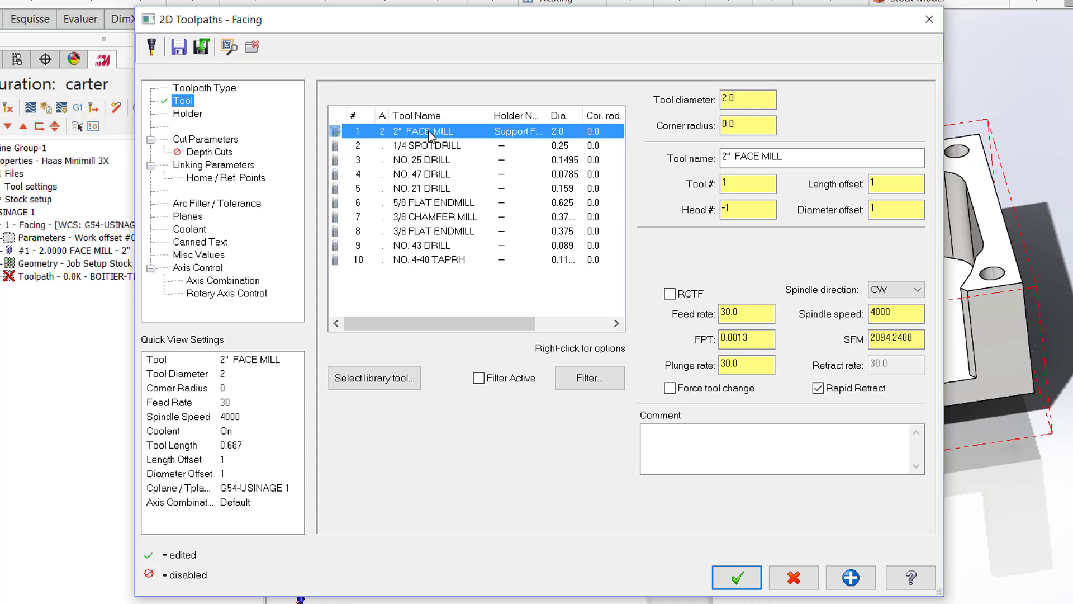
{"action": "left_click", "coordinate": [738, 314]}
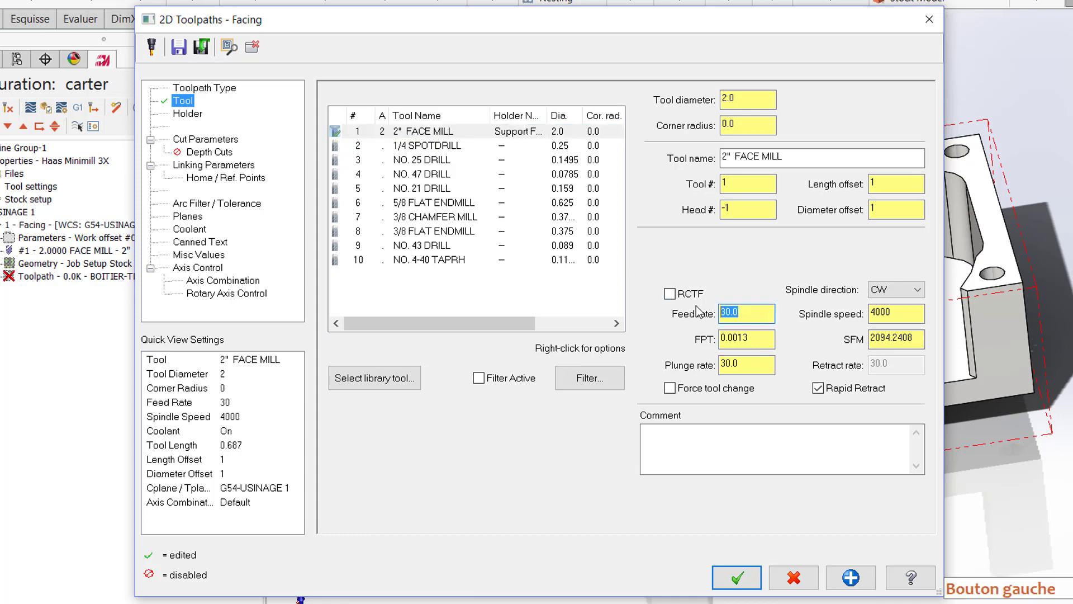
{"action": "type", "text": "15"}
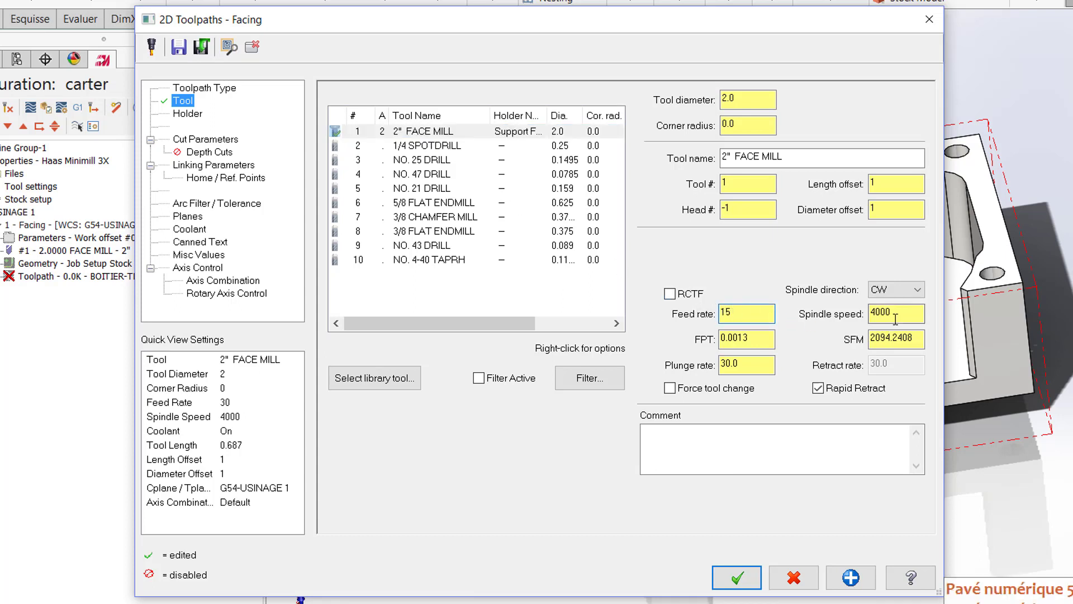
{"action": "left_click_drag", "start_coordinate": [899, 317], "coordinate": [872, 318]}
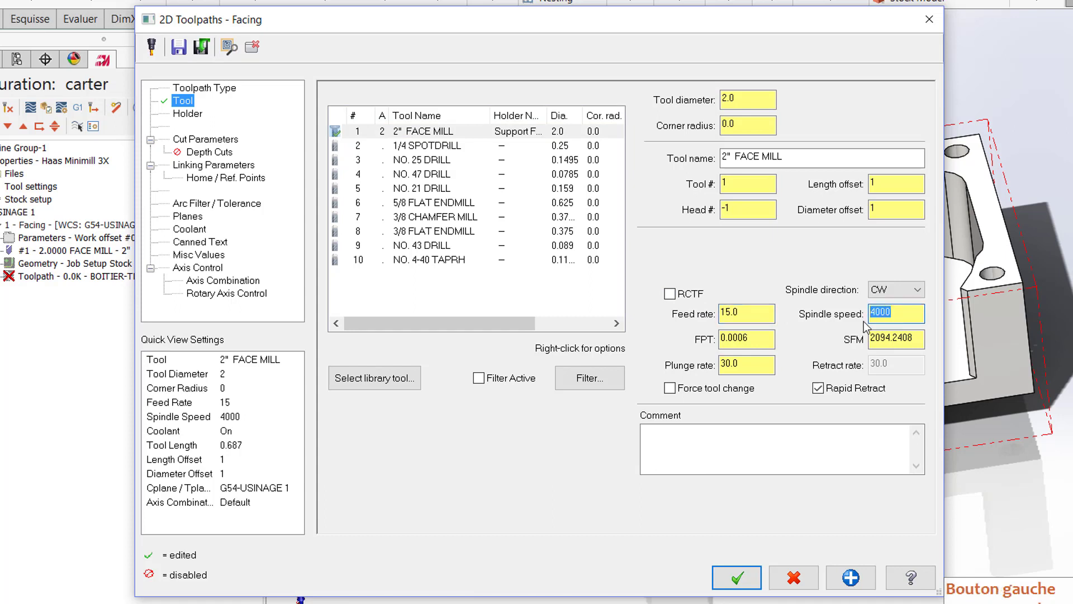
{"action": "type", "text": "2500"}
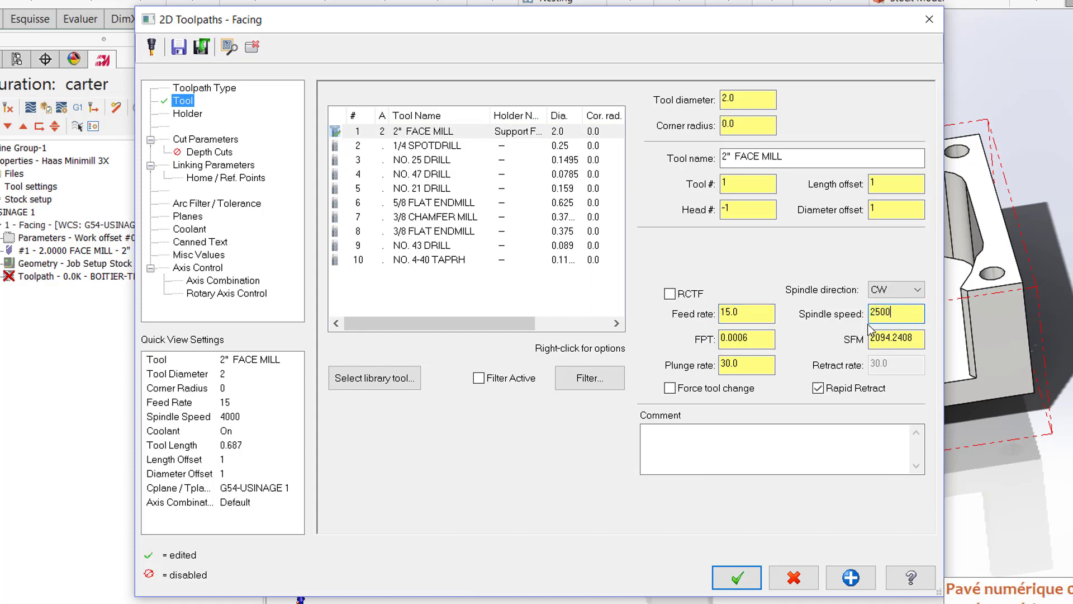
{"action": "left_click", "coordinate": [763, 366]}
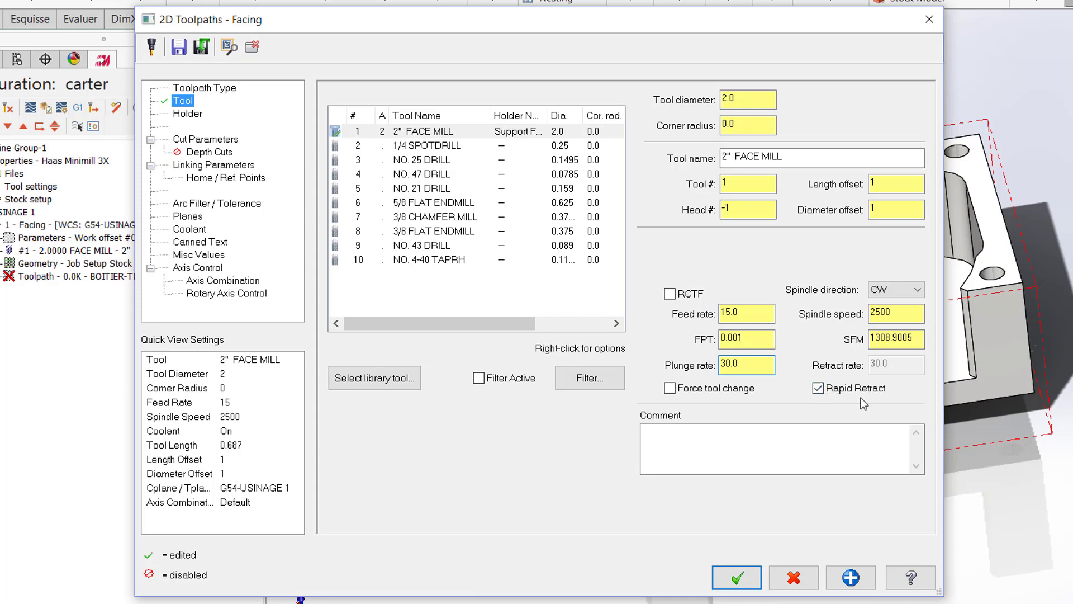
Step: Set the facing cut style to Zigzag with a roughing angle of 0, and disable the even number of passes
{"action": "left_click", "coordinate": [222, 141]}
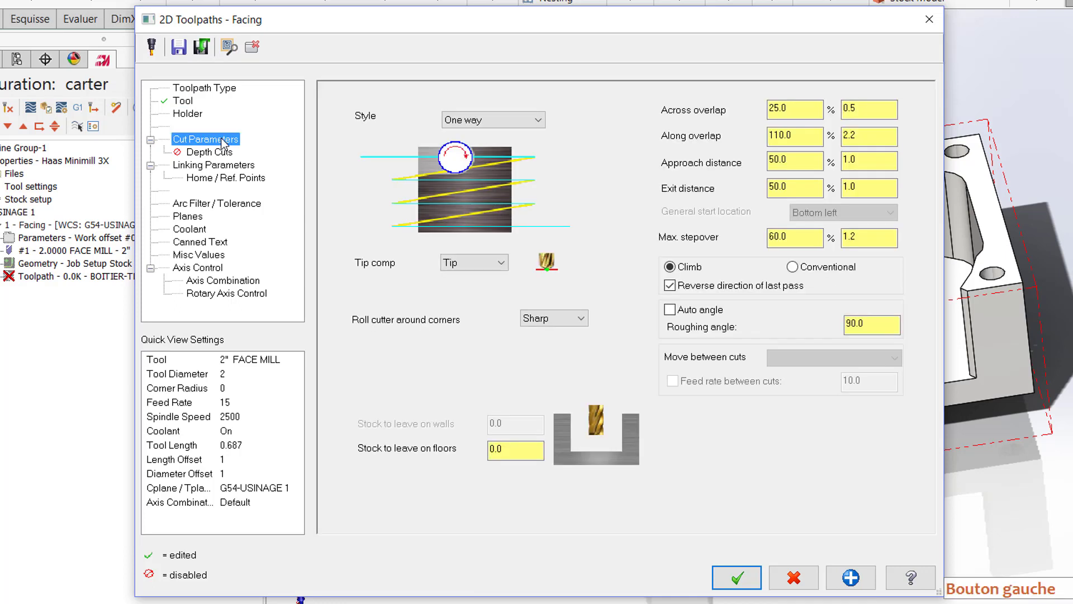
{"action": "left_click", "coordinate": [538, 121]}
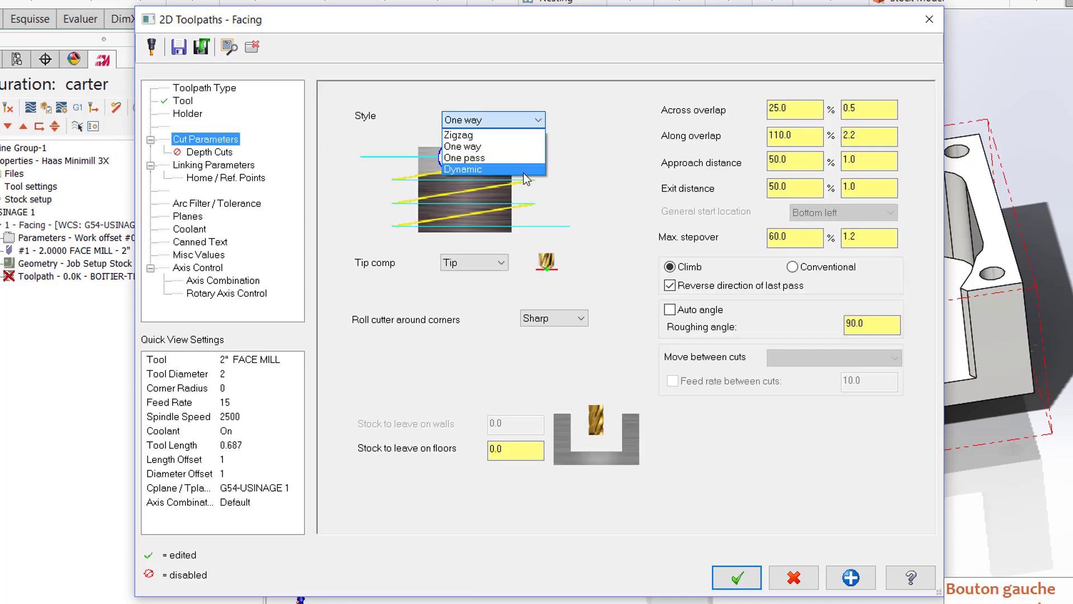
{"action": "left_click", "coordinate": [475, 136]}
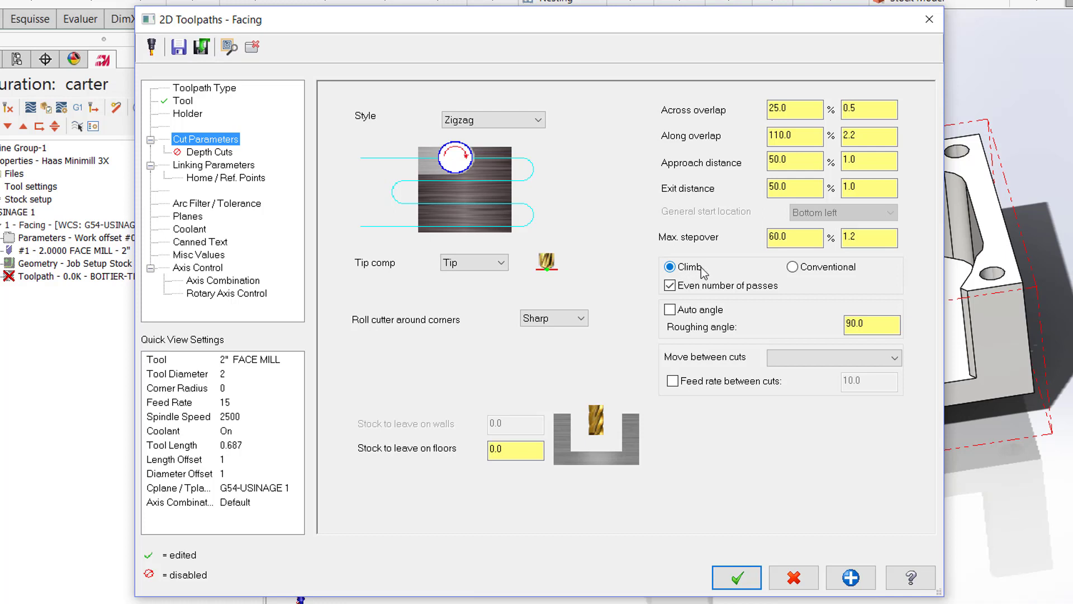
{"action": "left_click", "coordinate": [864, 323]}
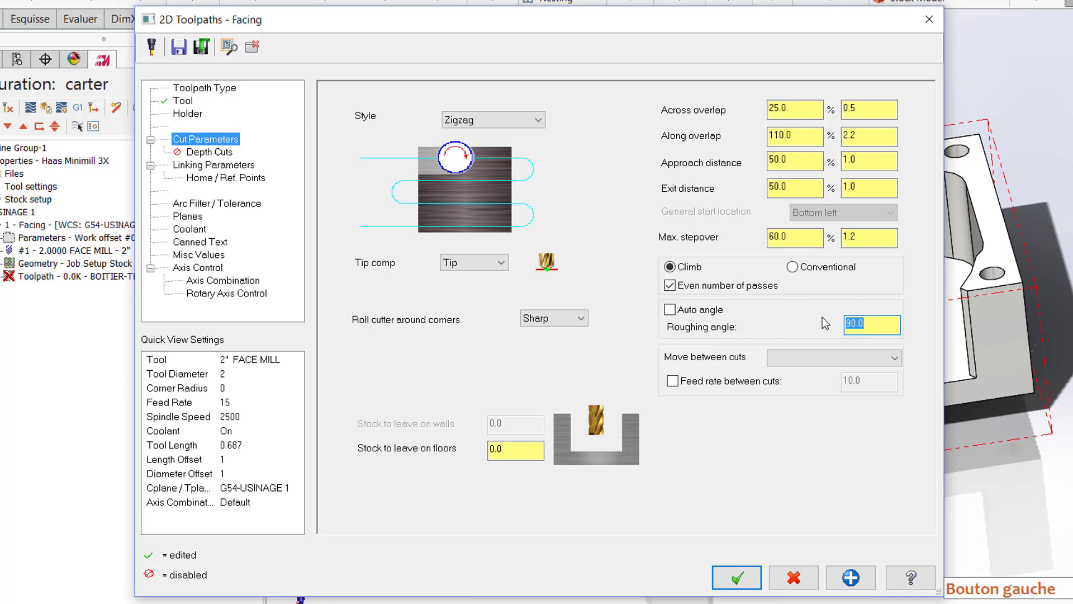
{"action": "type", "text": "0"}
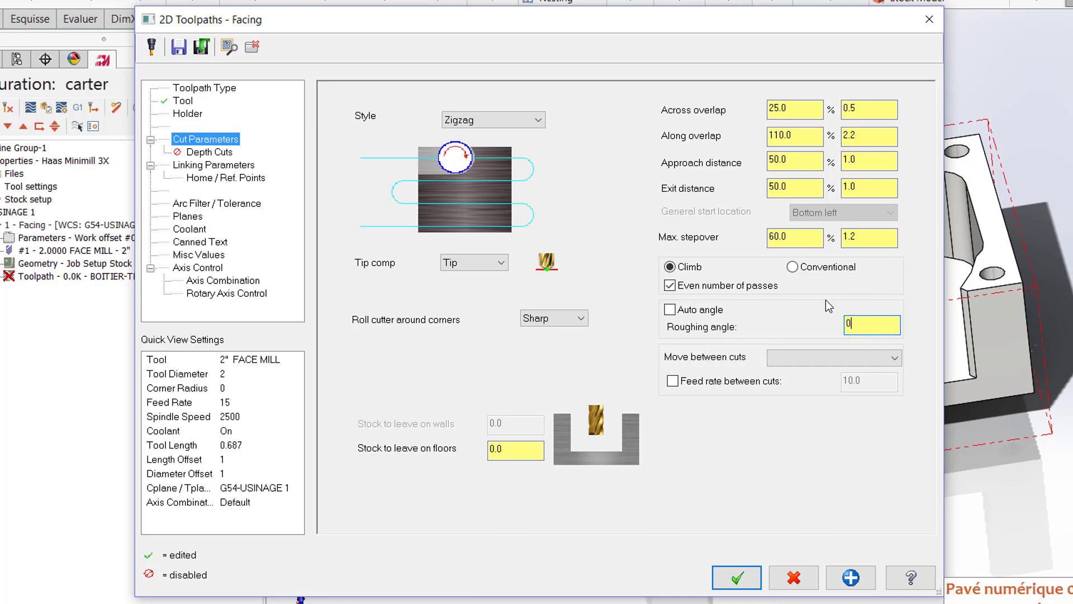
{"action": "left_click", "coordinate": [823, 287]}
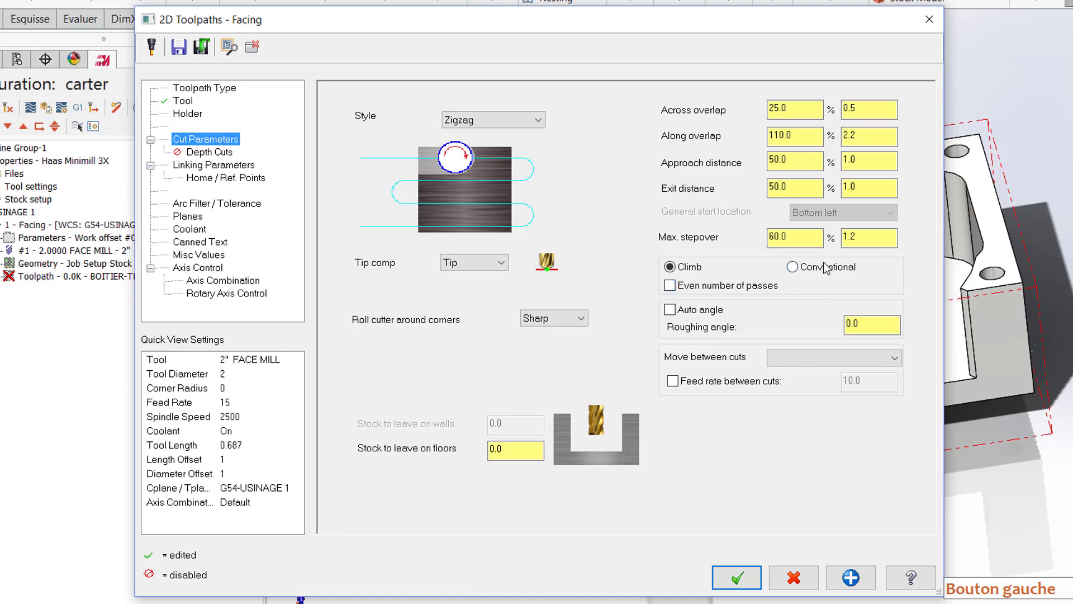
Step: Set the facing cut's along overlap, approach distance and exit distance to 55% each
{"action": "left_click", "coordinate": [801, 110]}
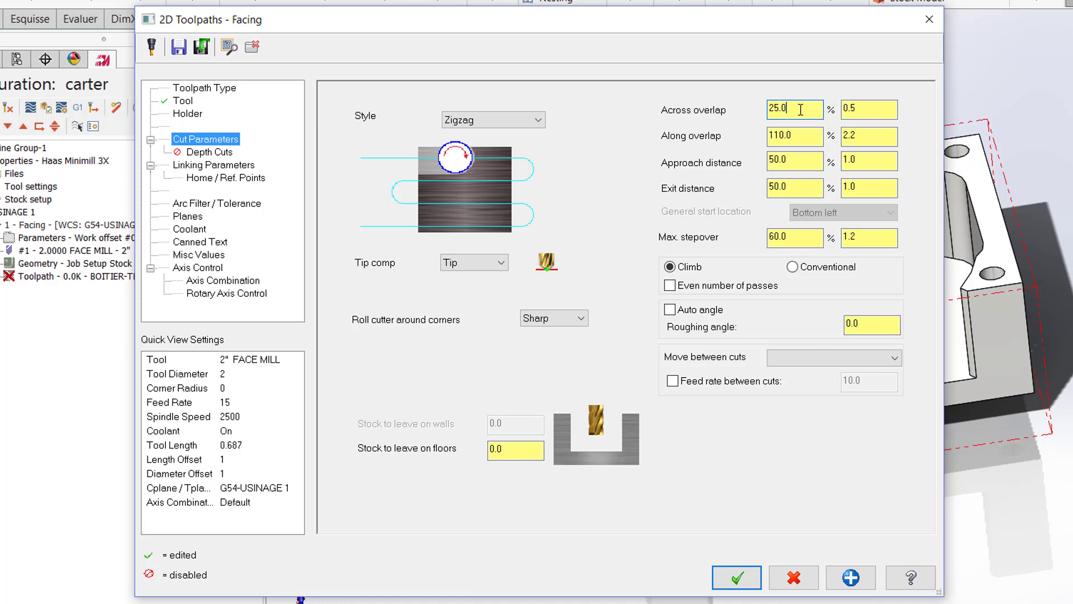
{"action": "left_click", "coordinate": [808, 138]}
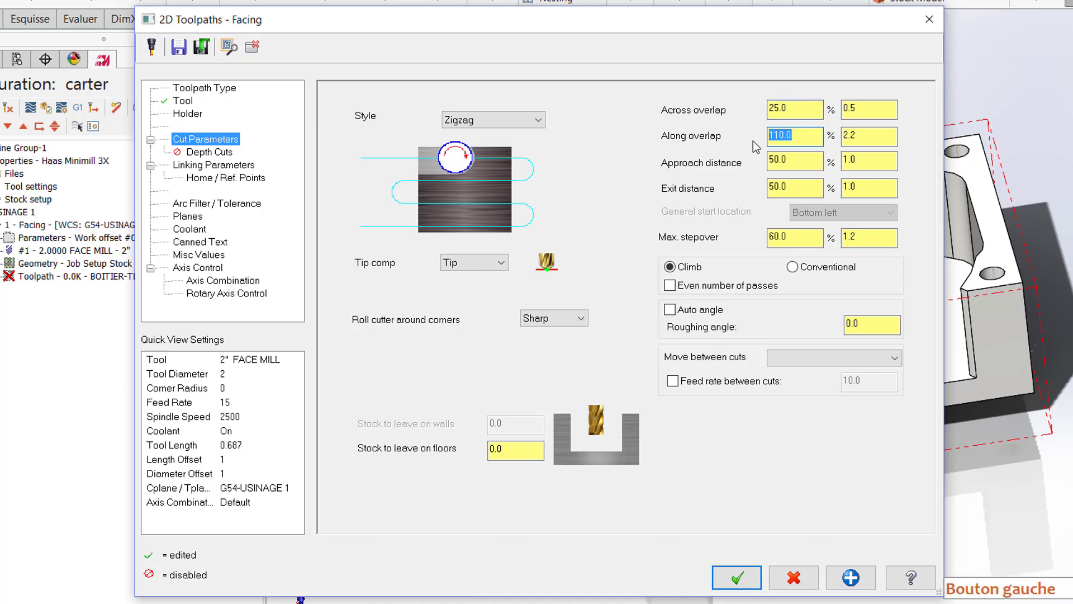
{"action": "type", "text": "55"}
{"action": "left_click", "coordinate": [796, 161]}
{"action": "type", "text": "55"}
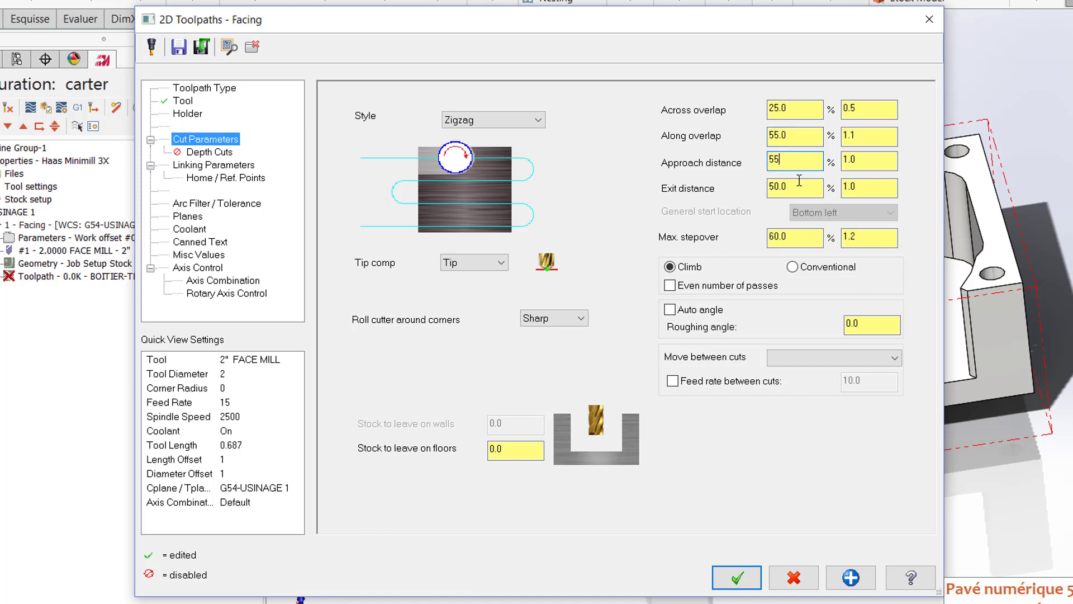
{"action": "left_click", "coordinate": [799, 184]}
{"action": "type", "text": "55"}
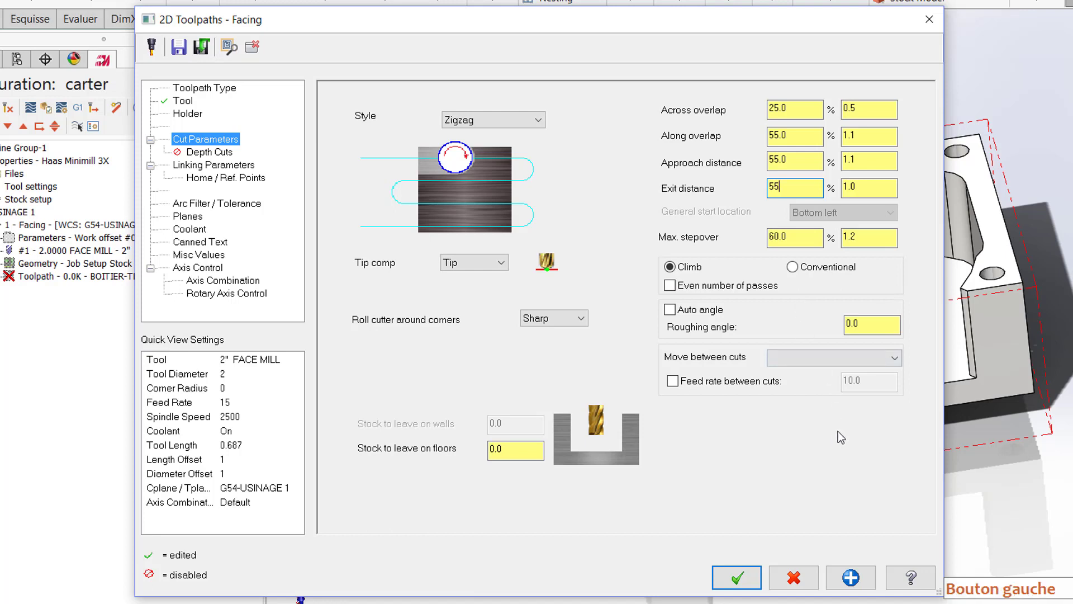
{"action": "left_click", "coordinate": [873, 327]}
Step: Consult the help page on facing cut parameters, reading the cut styles, overlaps, roughing angle, stock to leave and move-between-cuts options
{"action": "left_click", "coordinate": [912, 576]}
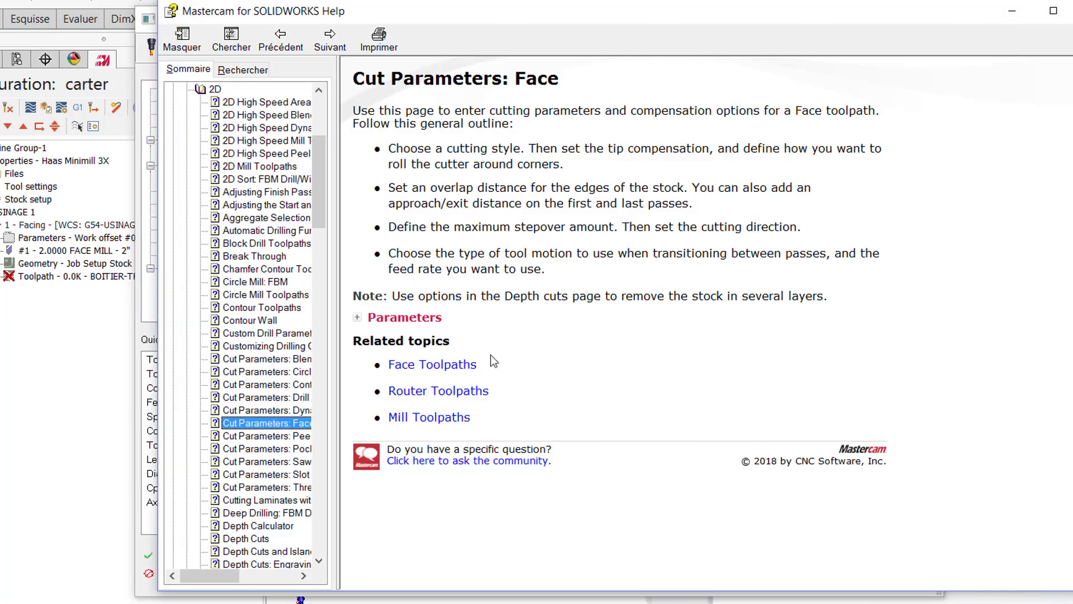
{"action": "left_click", "coordinate": [390, 323]}
{"action": "scroll", "coordinate": [464, 313], "scroll_direction": "down", "scroll_amount": 6}
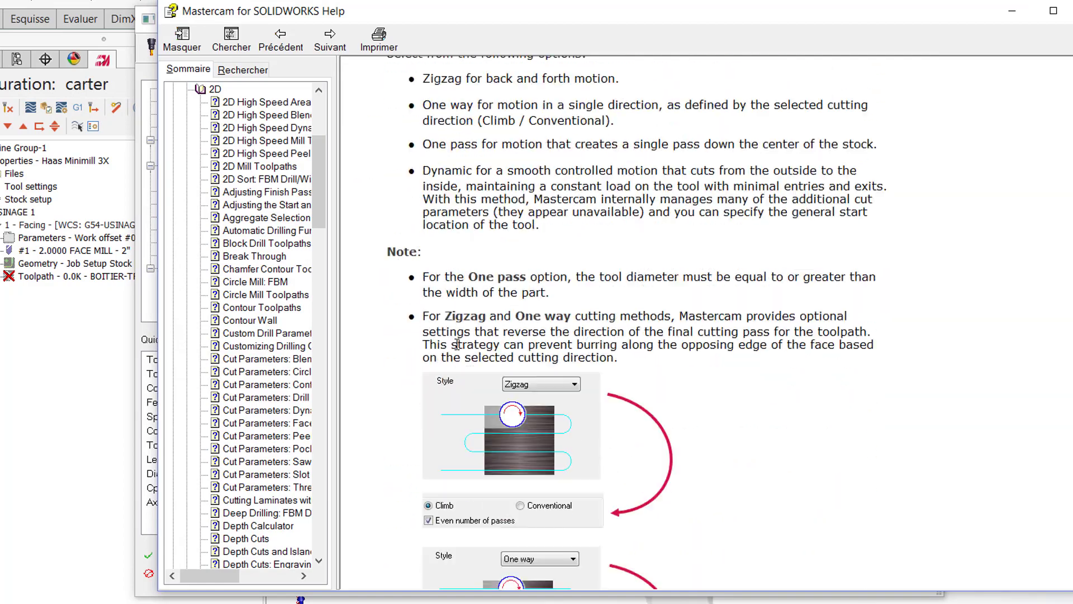
{"action": "scroll", "coordinate": [466, 316], "scroll_direction": "down", "scroll_amount": 5}
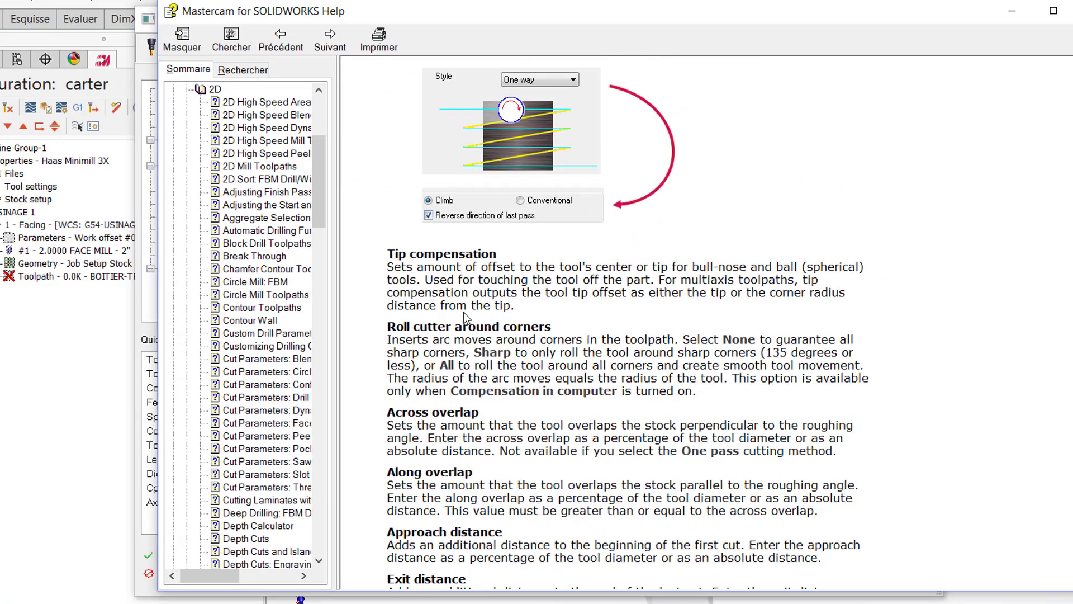
{"action": "scroll", "coordinate": [466, 316], "scroll_direction": "down", "scroll_amount": 6}
{"action": "scroll", "coordinate": [466, 318], "scroll_direction": "down", "scroll_amount": 12}
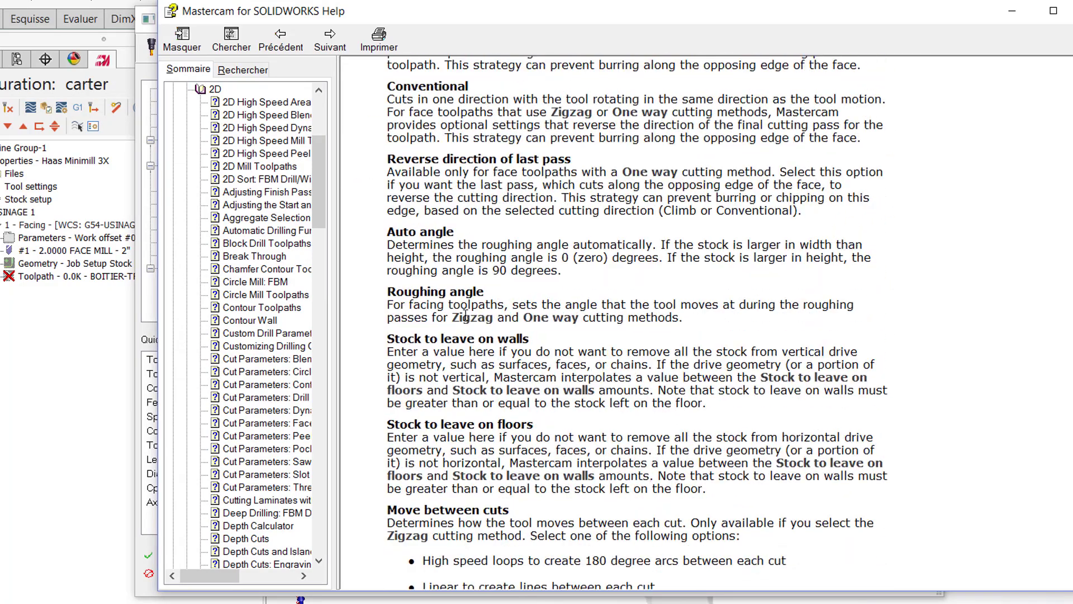
{"action": "scroll", "coordinate": [466, 316], "scroll_direction": "down", "scroll_amount": 3}
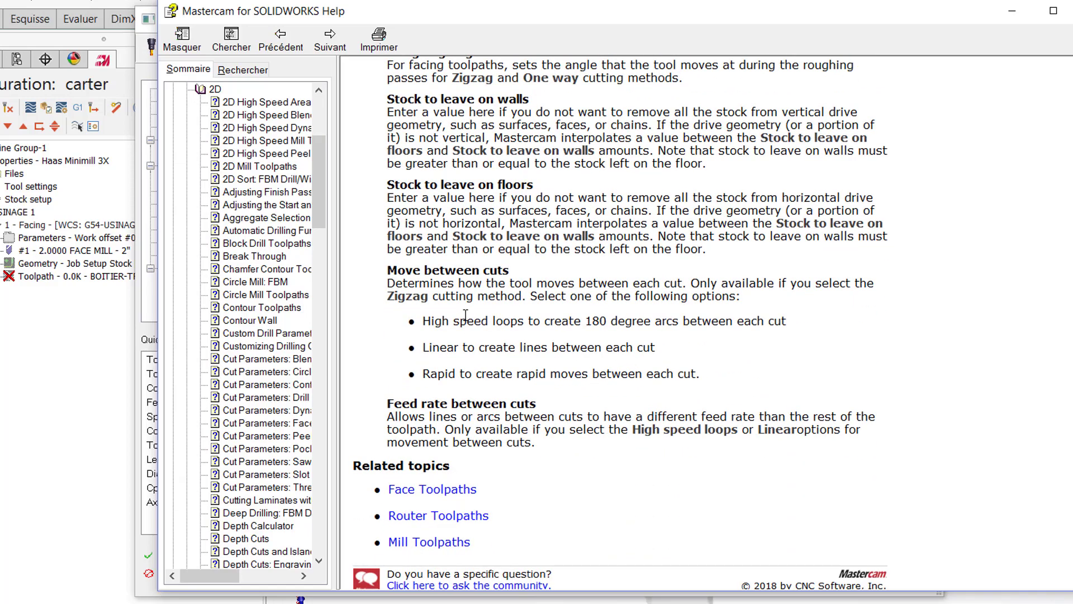
{"action": "scroll", "coordinate": [466, 316], "scroll_direction": "up", "scroll_amount": 16}
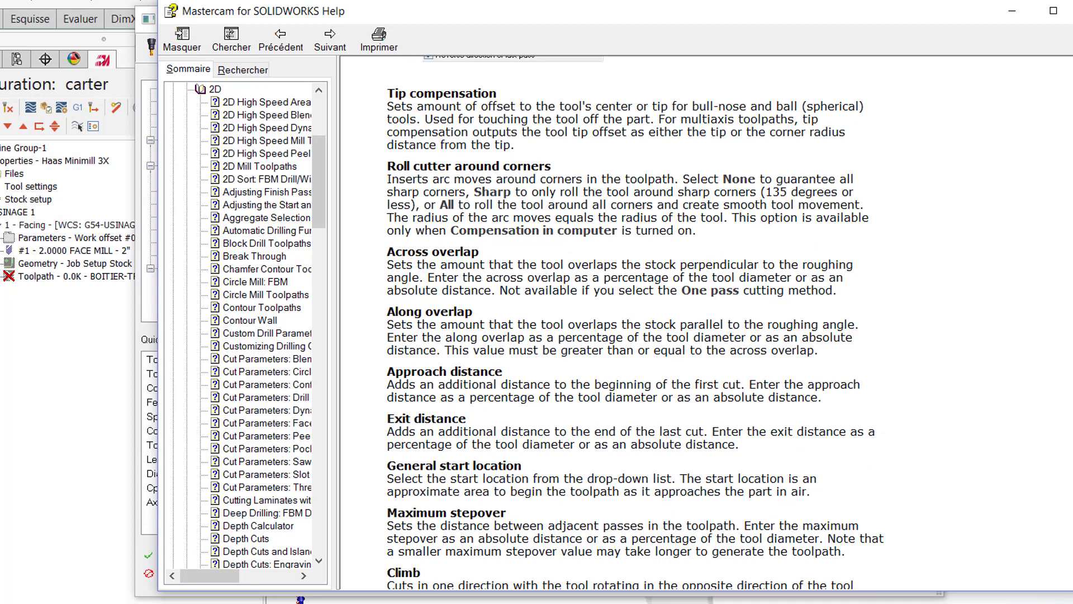
{"action": "left_click", "coordinate": [1072, 10]}
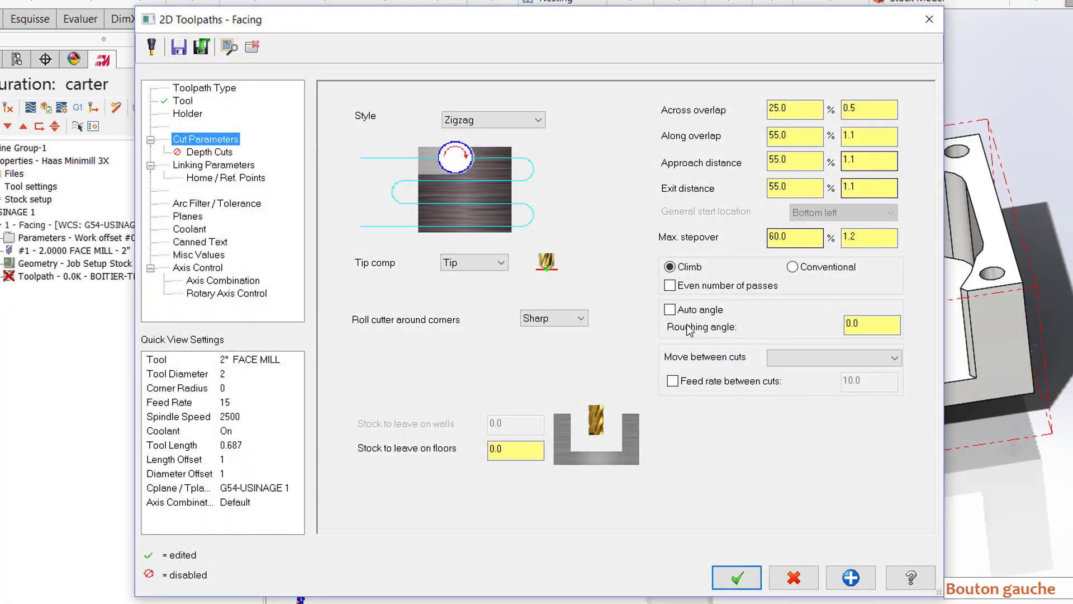
Step: Set the facing toolpath's depth to 0.975 absolute in the linking parameters
{"action": "left_click", "coordinate": [517, 448]}
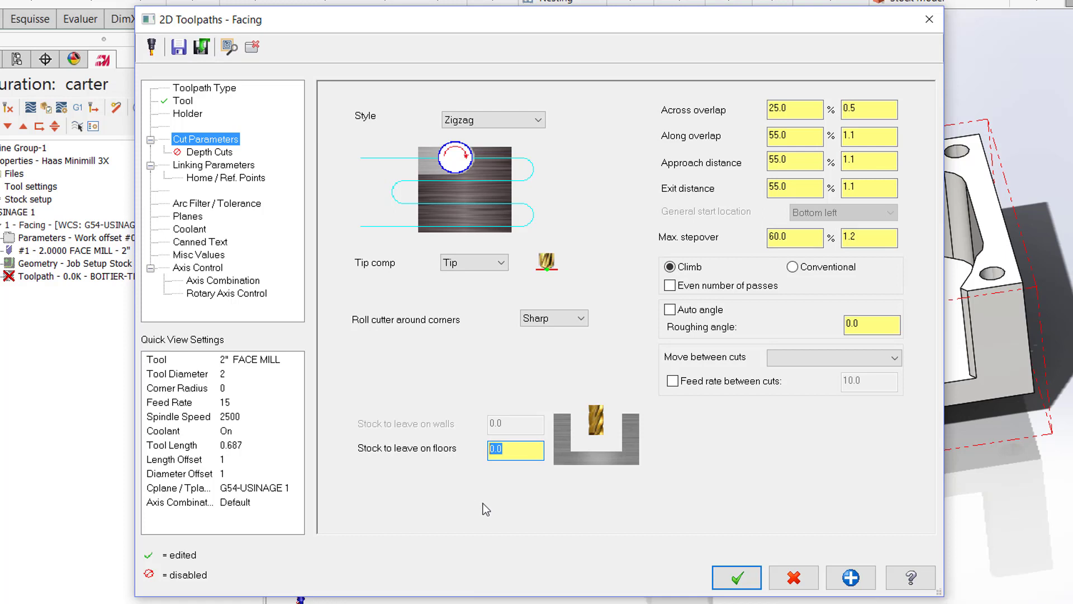
{"action": "left_click", "coordinate": [218, 165]}
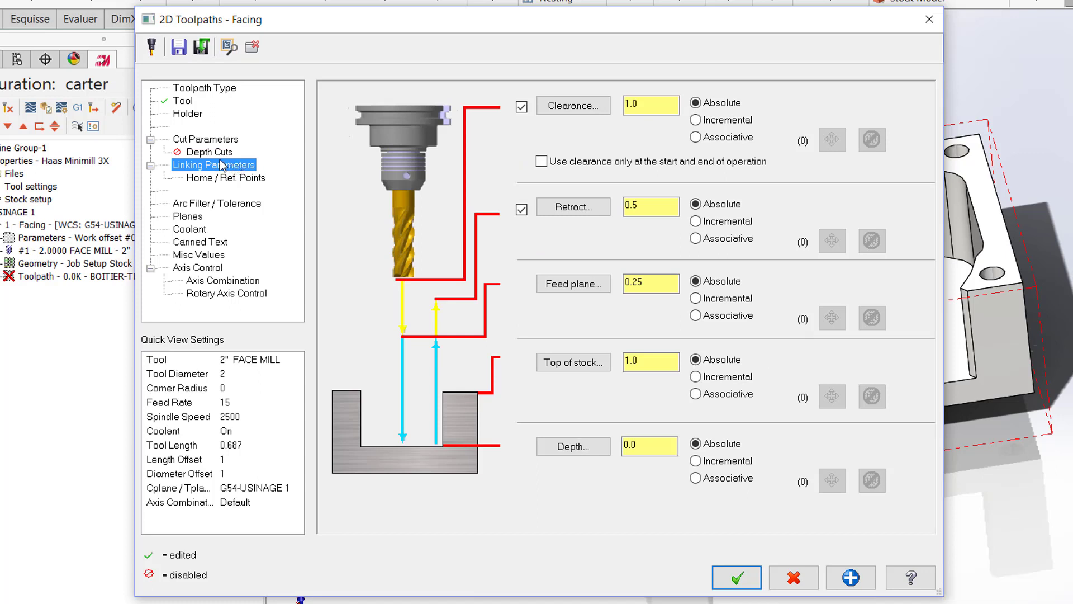
{"action": "left_click", "coordinate": [639, 445]}
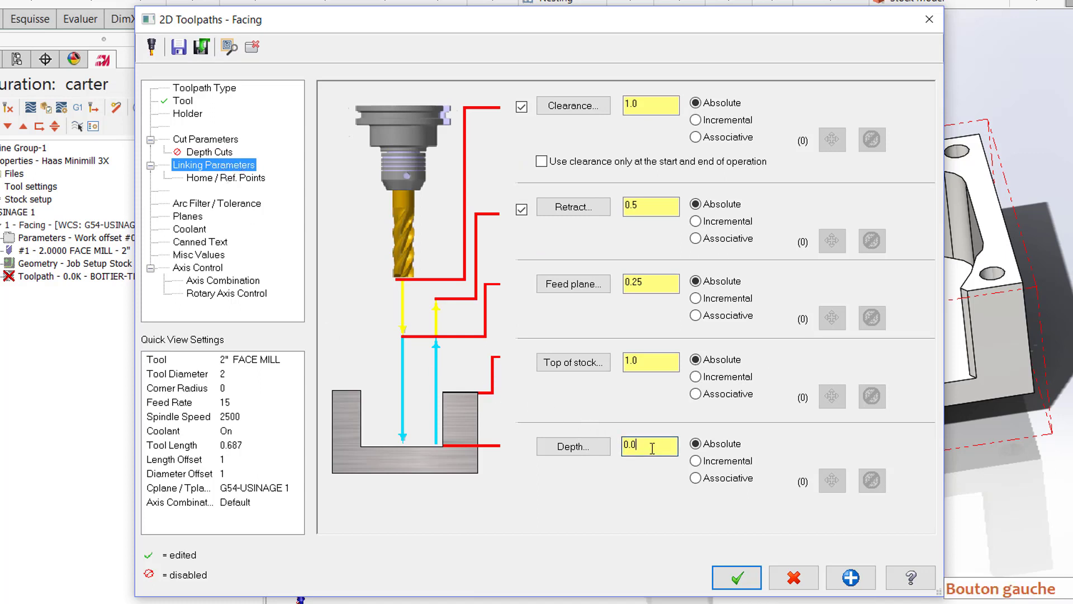
{"action": "left_click_drag", "start_coordinate": [653, 447], "coordinate": [607, 447]}
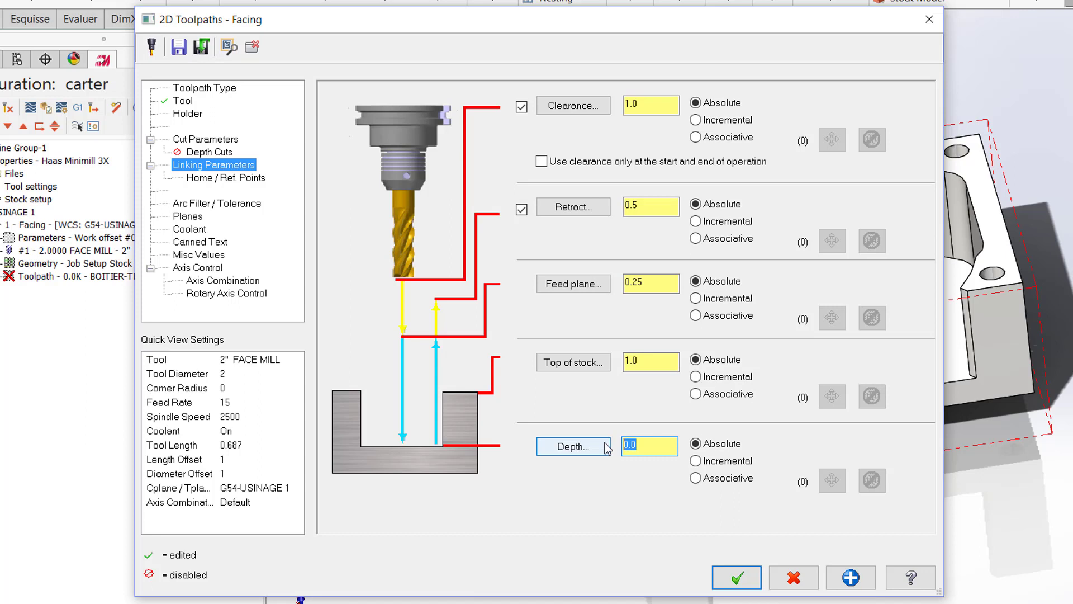
{"action": "type", "text": ".975"}
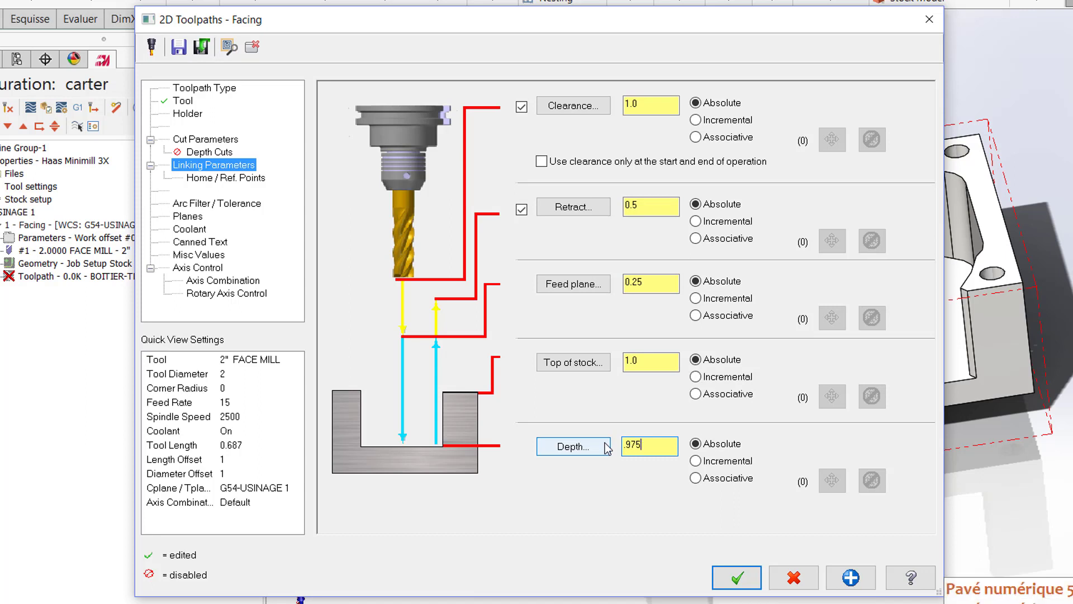
Step: Set the facing toolpath's feed plane to 1.2 absolute
{"action": "left_click", "coordinate": [661, 363]}
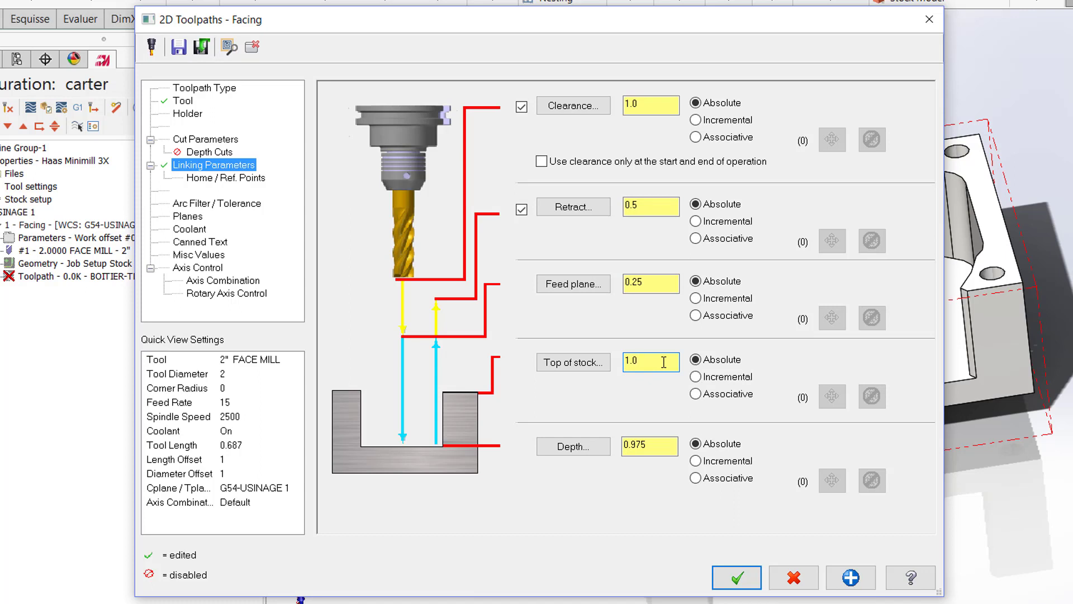
{"action": "left_click", "coordinate": [659, 283]}
{"action": "left_click_drag", "start_coordinate": [658, 283], "coordinate": [609, 283]}
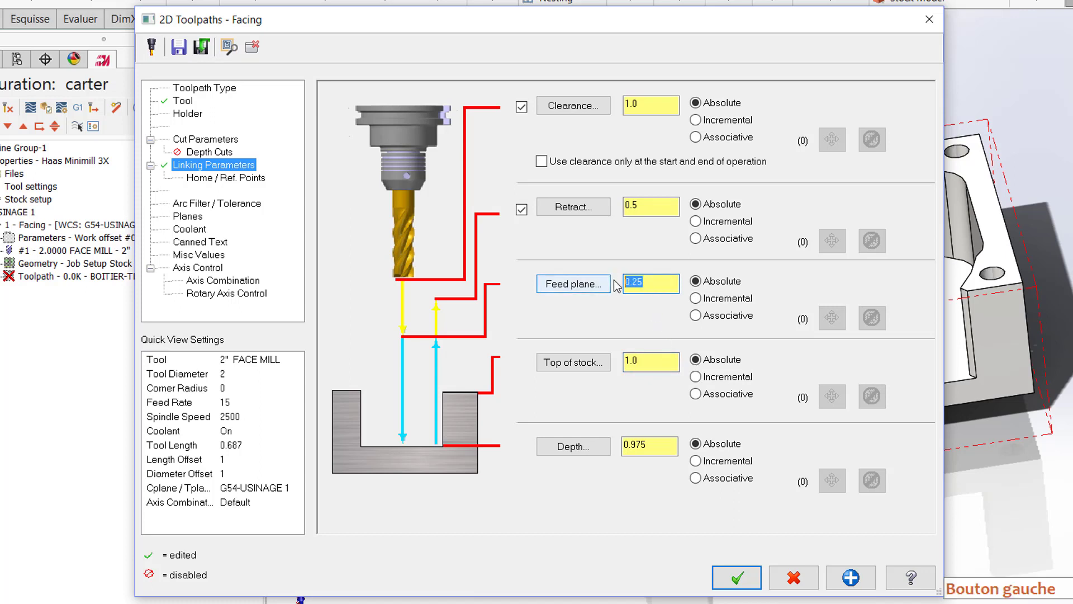
{"action": "type", "text": "1.2"}
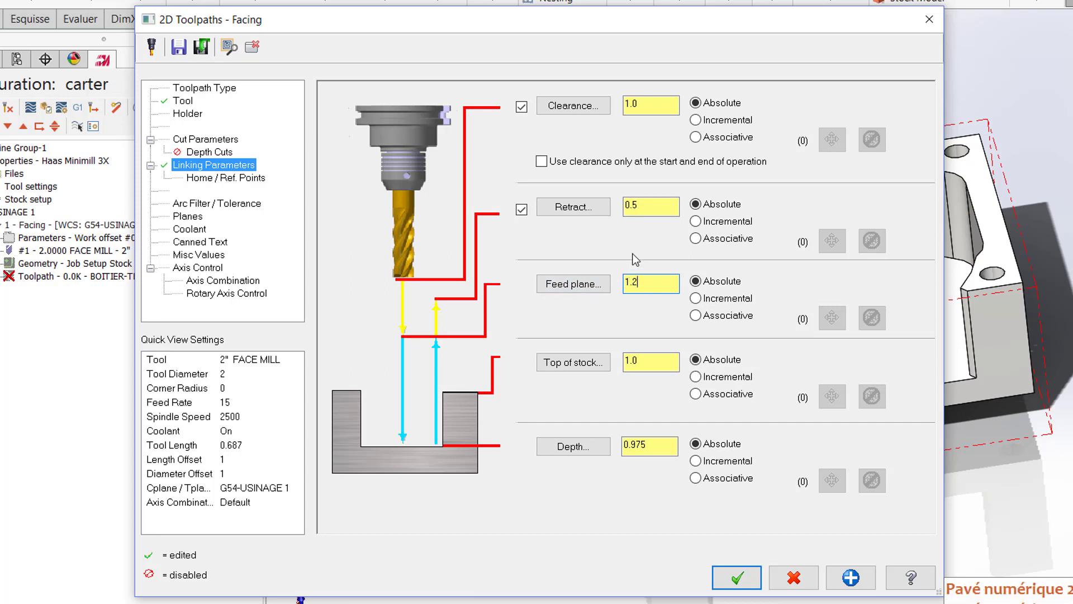
{"action": "left_click", "coordinate": [637, 257]}
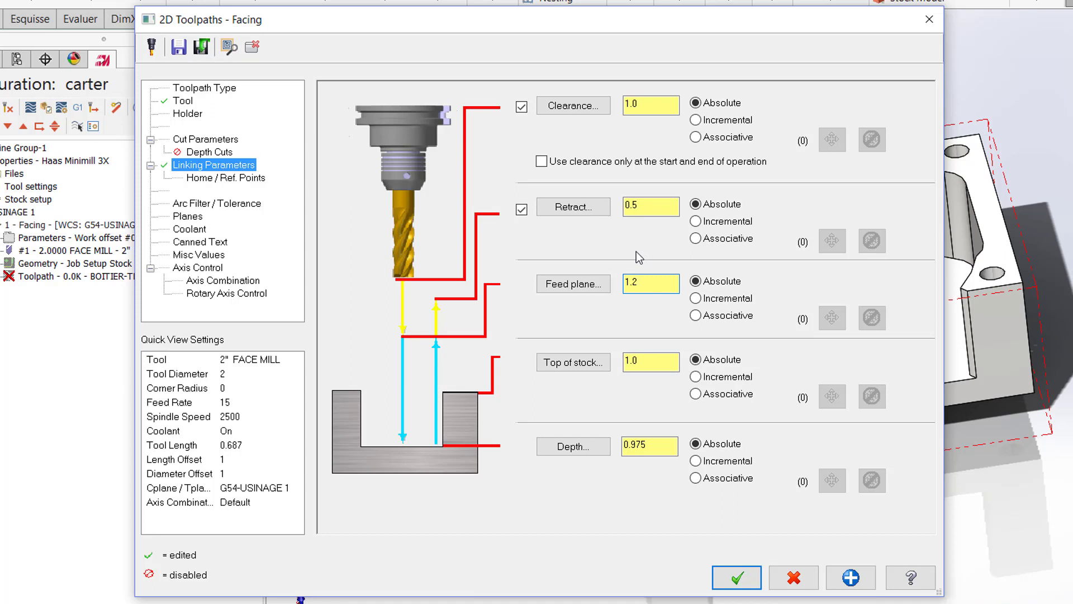
Step: Disable the retract and clearance heights and accept the settings to generate the facing toolpath
{"action": "left_click", "coordinate": [522, 212]}
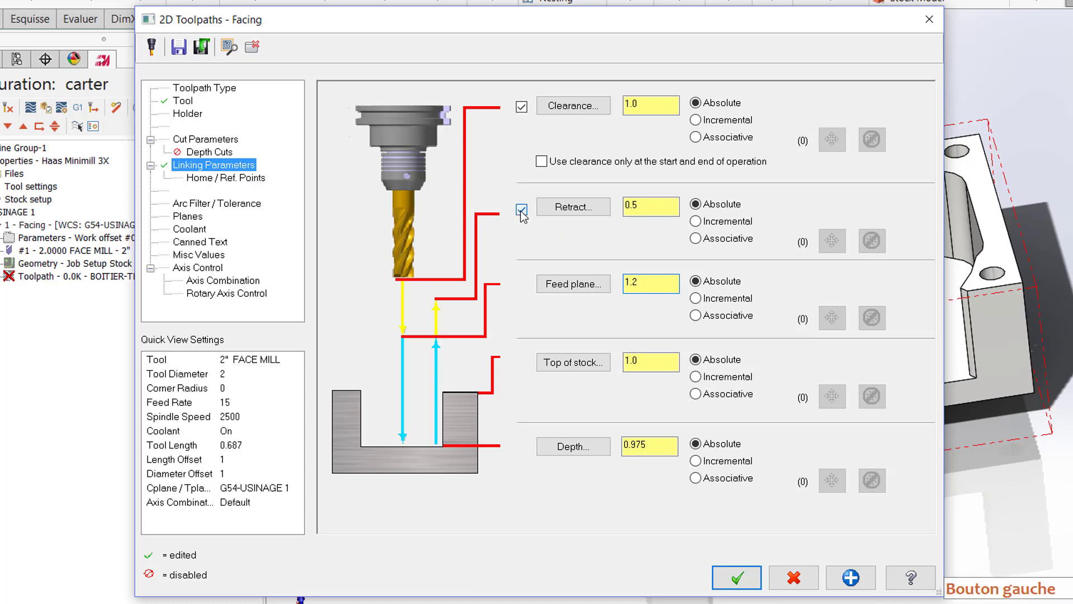
{"action": "left_click", "coordinate": [521, 107]}
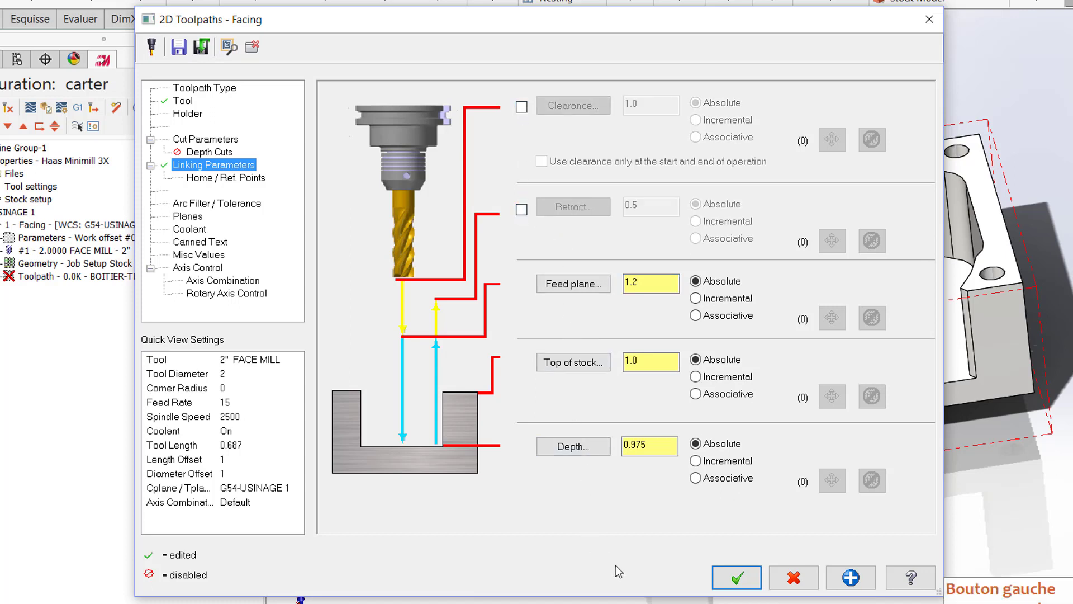
{"action": "left_click", "coordinate": [746, 584]}
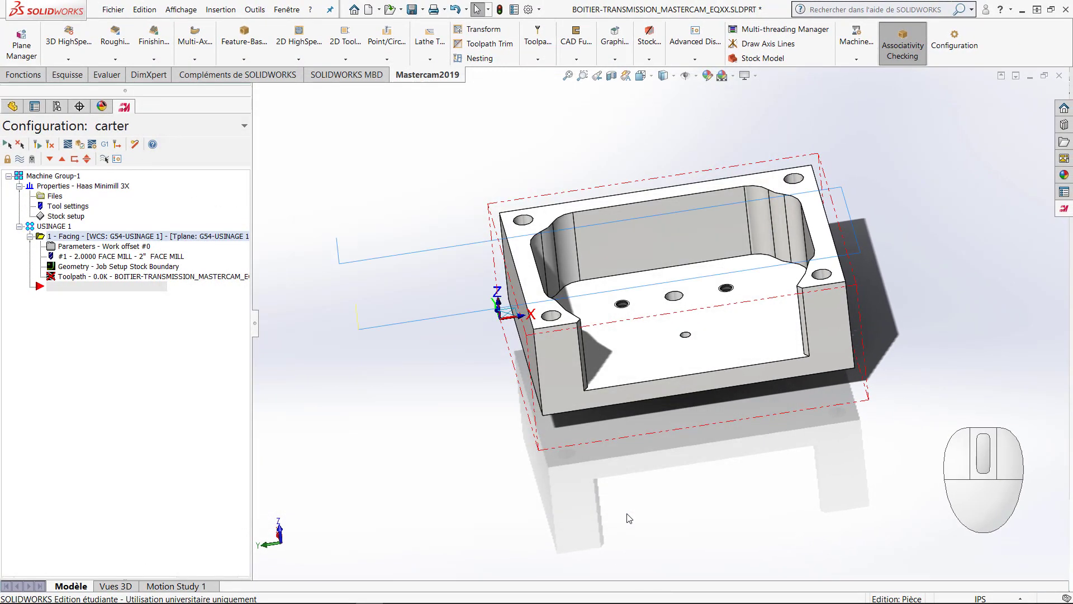
Step: Hide the facing operation's toolpath lines in the graphics area
{"action": "middle_click_drag", "start_coordinate": [595, 492], "coordinate": [633, 348]}
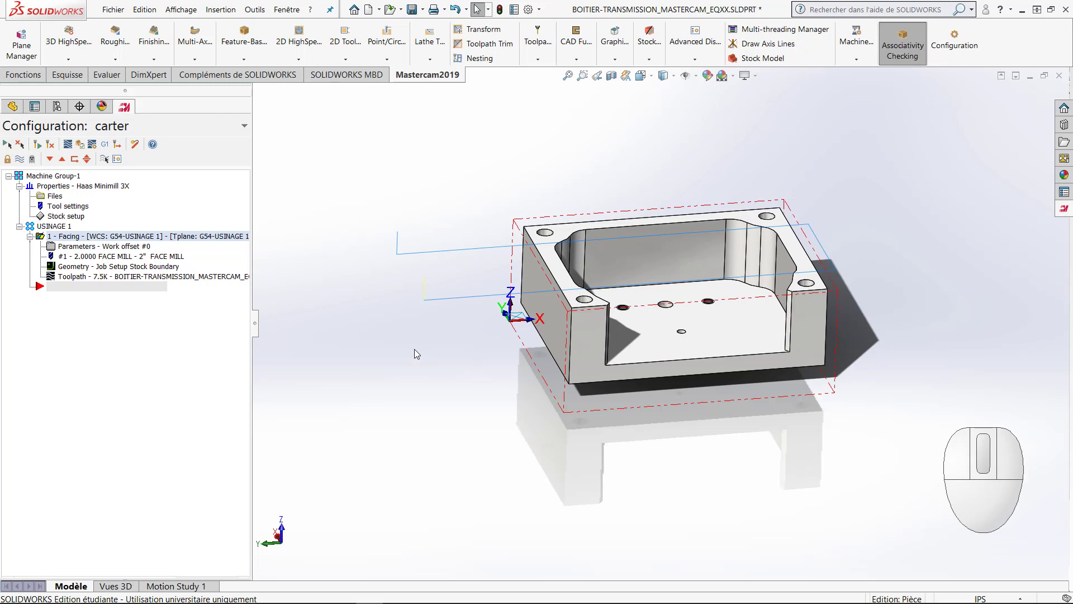
{"action": "left_click", "coordinate": [20, 160]}
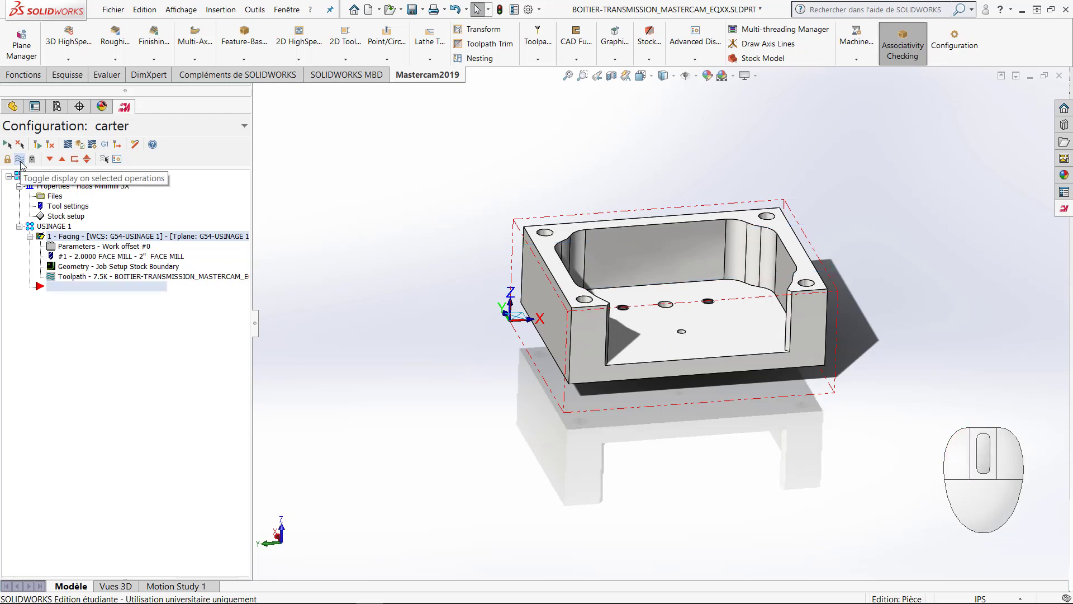
{"action": "left_click", "coordinate": [20, 161]}
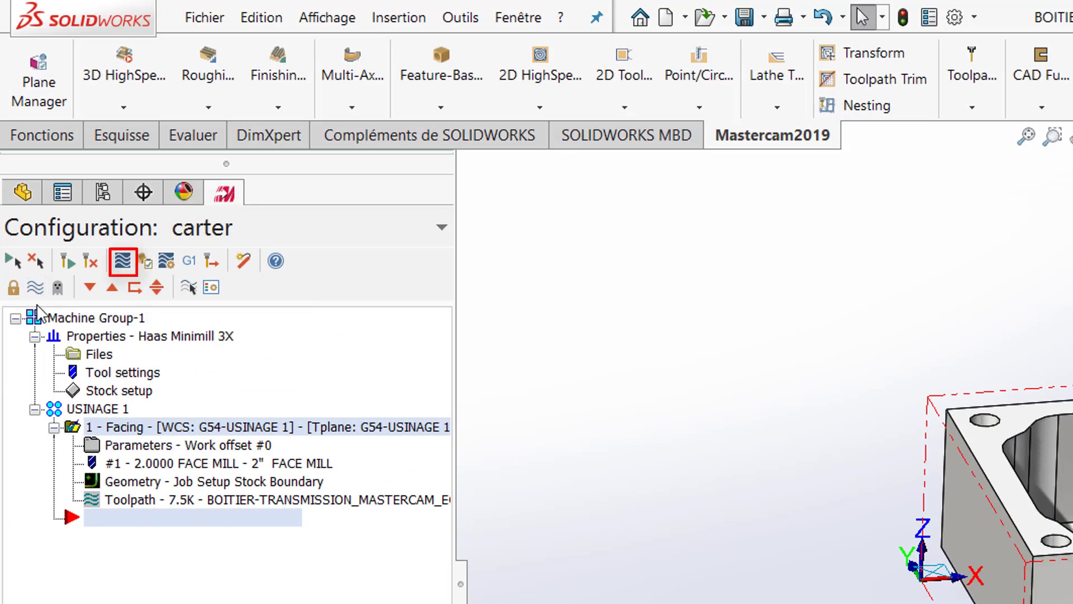
{"action": "left_click", "coordinate": [36, 287]}
Step: Play the facing operation's backplot to examine the face mill's passes over the housing, and close it and hide the toolpath display
{"action": "left_click", "coordinate": [123, 261]}
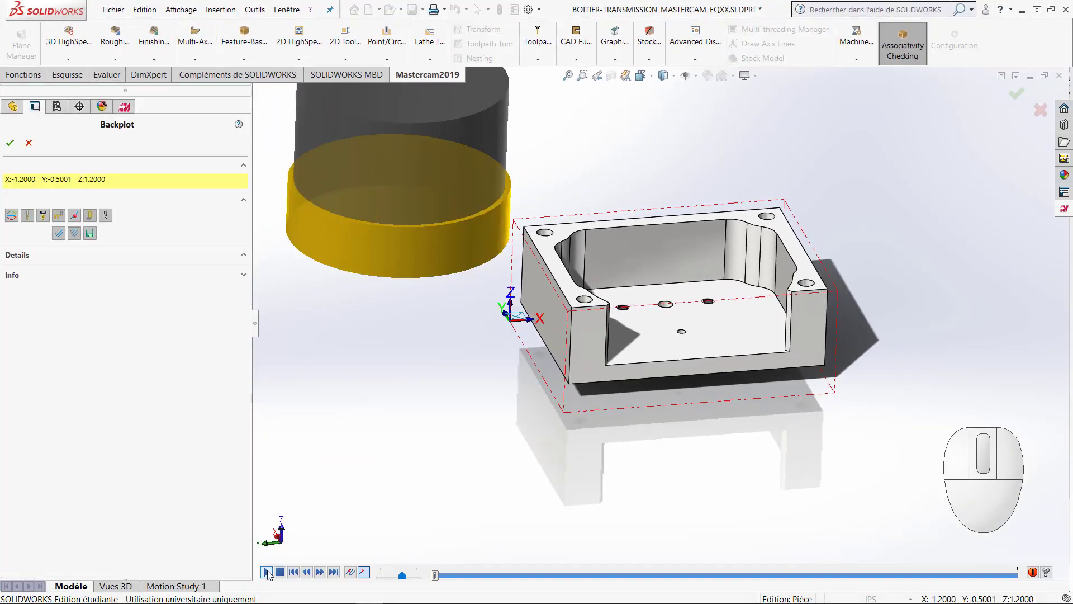
{"action": "left_click", "coordinate": [267, 572]}
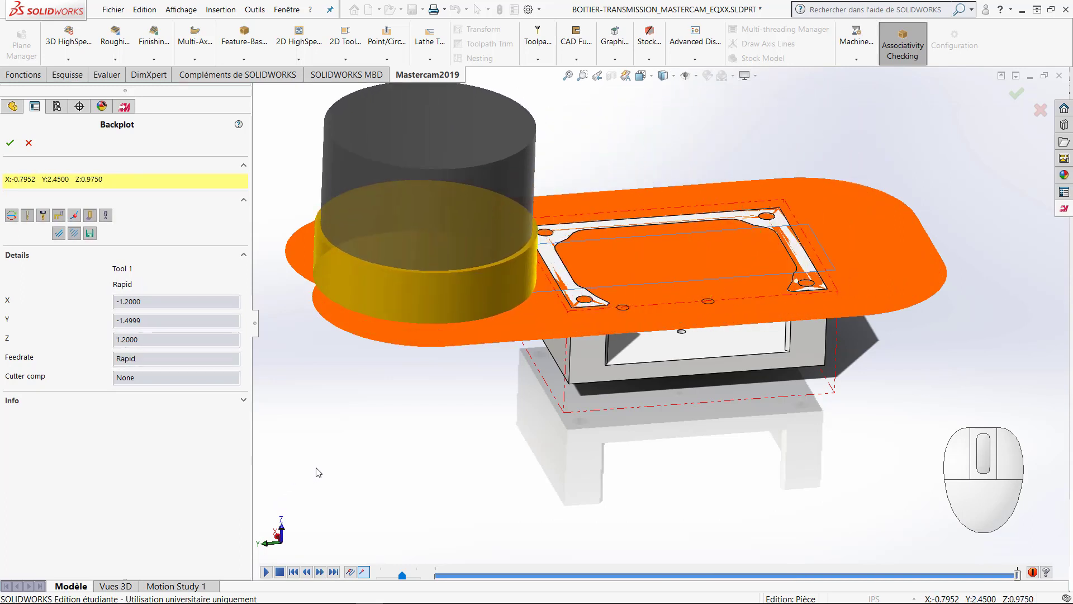
{"action": "middle_click_drag", "start_coordinate": [382, 479], "coordinate": [307, 459]}
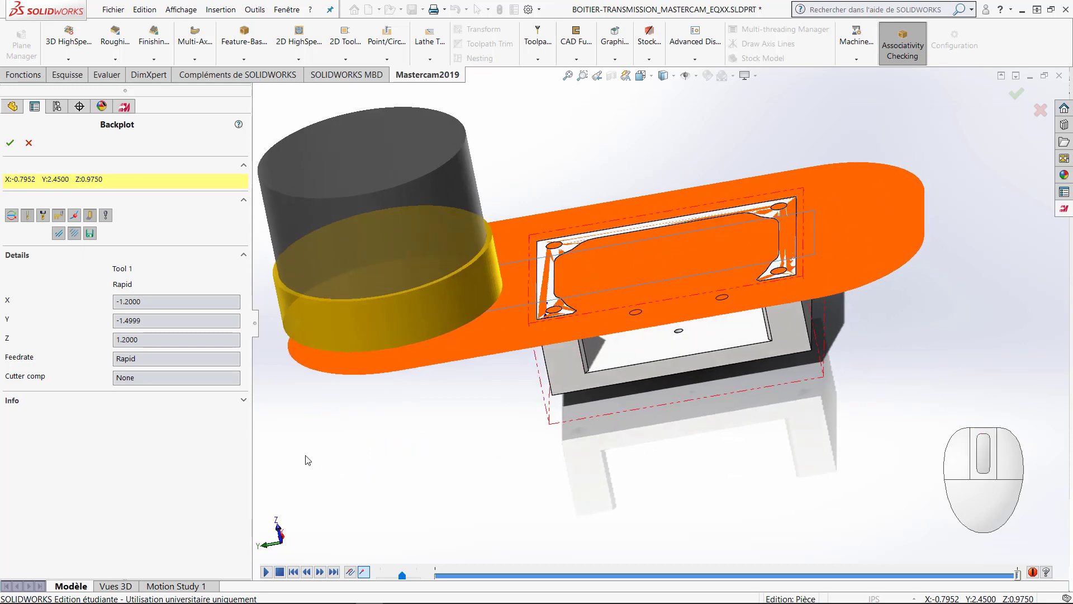
{"action": "scroll", "coordinate": [414, 442], "scroll_direction": "up", "scroll_amount": 2}
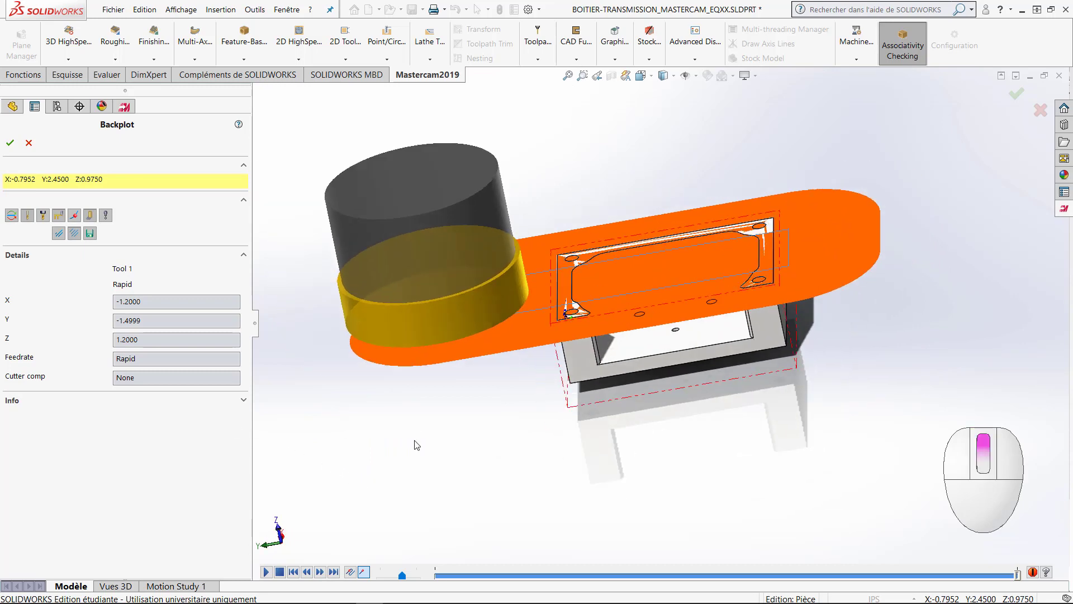
{"action": "middle_click_drag", "start_coordinate": [435, 441], "coordinate": [432, 440]}
{"action": "scroll", "coordinate": [432, 440], "scroll_direction": "down", "scroll_amount": 2}
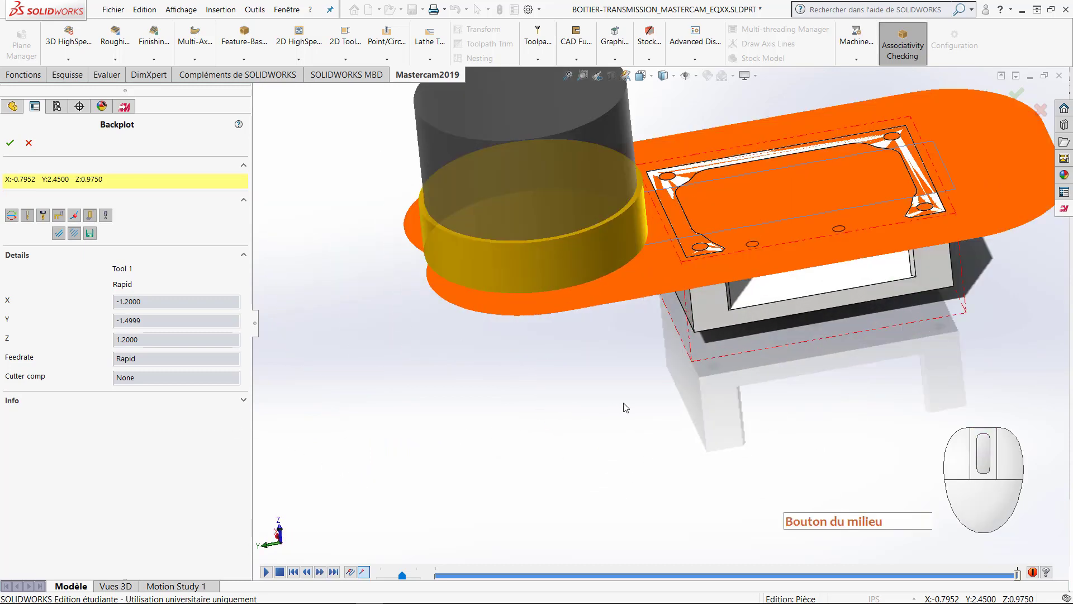
{"action": "middle_click_drag", "start_coordinate": [621, 398], "coordinate": [531, 430], "text": "ctrl"}
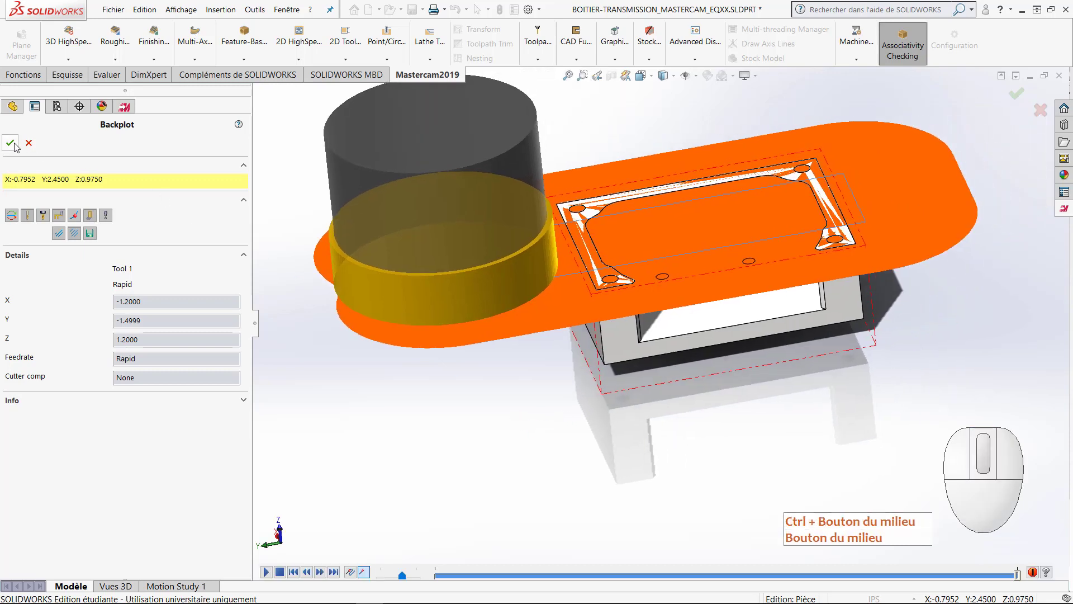
{"action": "left_click", "coordinate": [28, 144]}
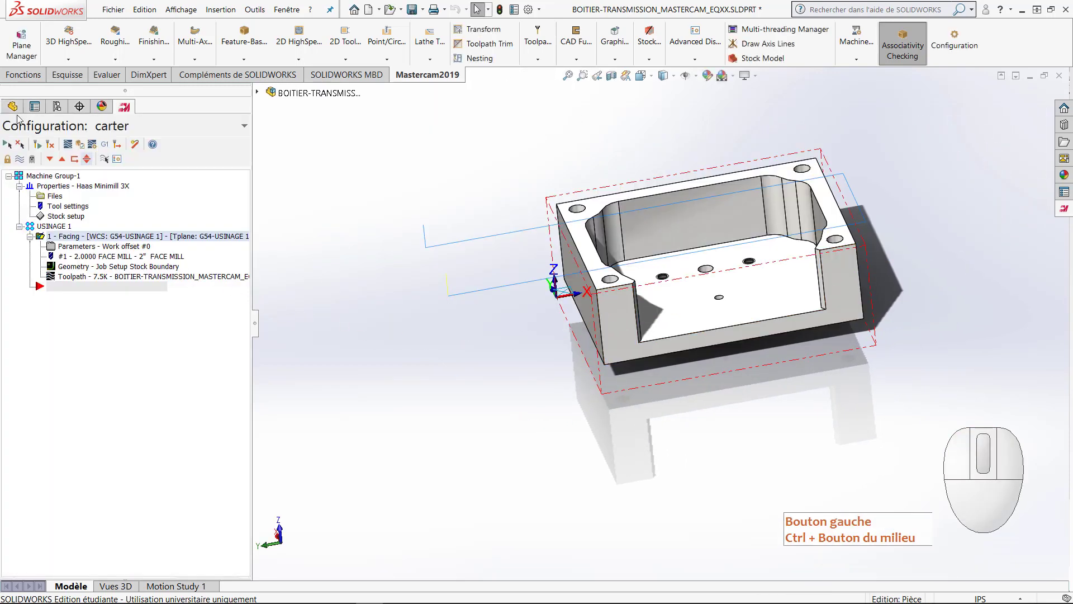
{"action": "left_click", "coordinate": [35, 160]}
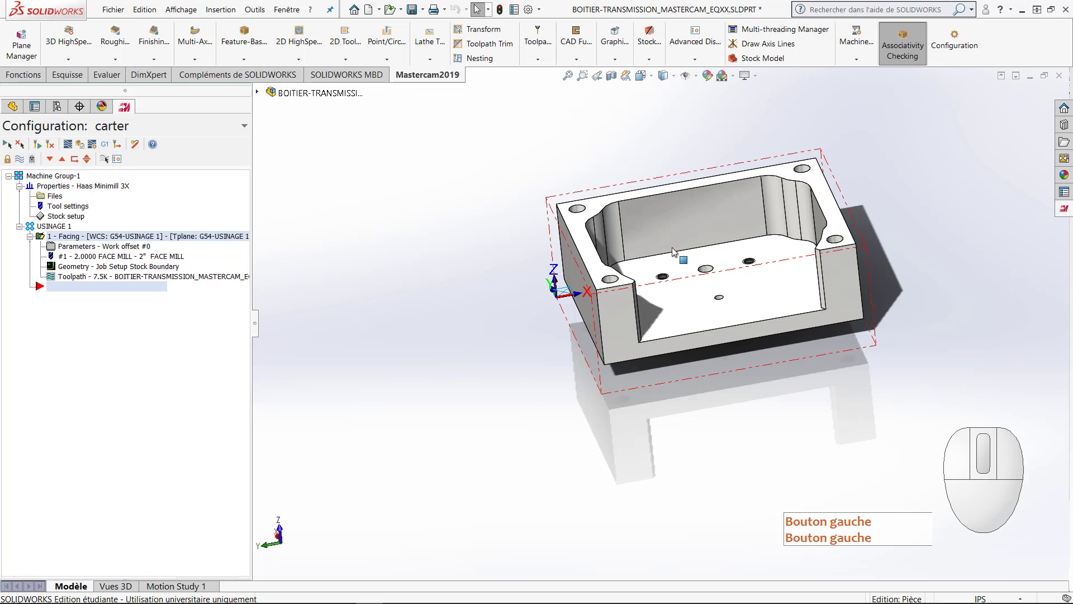
Step: Create a Drill toolpath using the top edges of the housing's four corner holes as its points
{"action": "scroll", "coordinate": [836, 234], "scroll_direction": "down", "scroll_amount": 2}
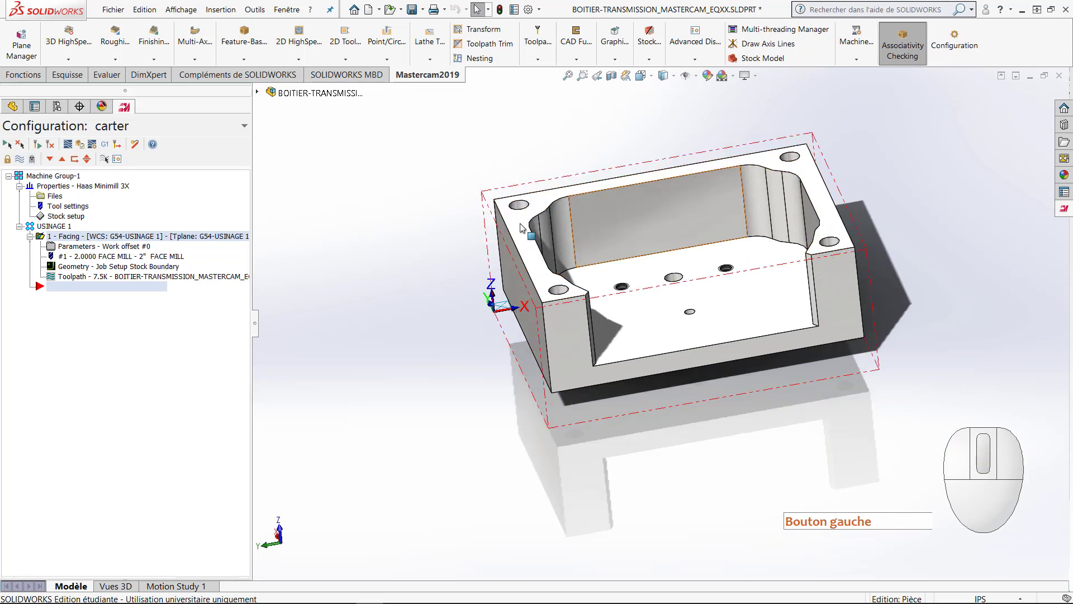
{"action": "left_click", "coordinate": [390, 61]}
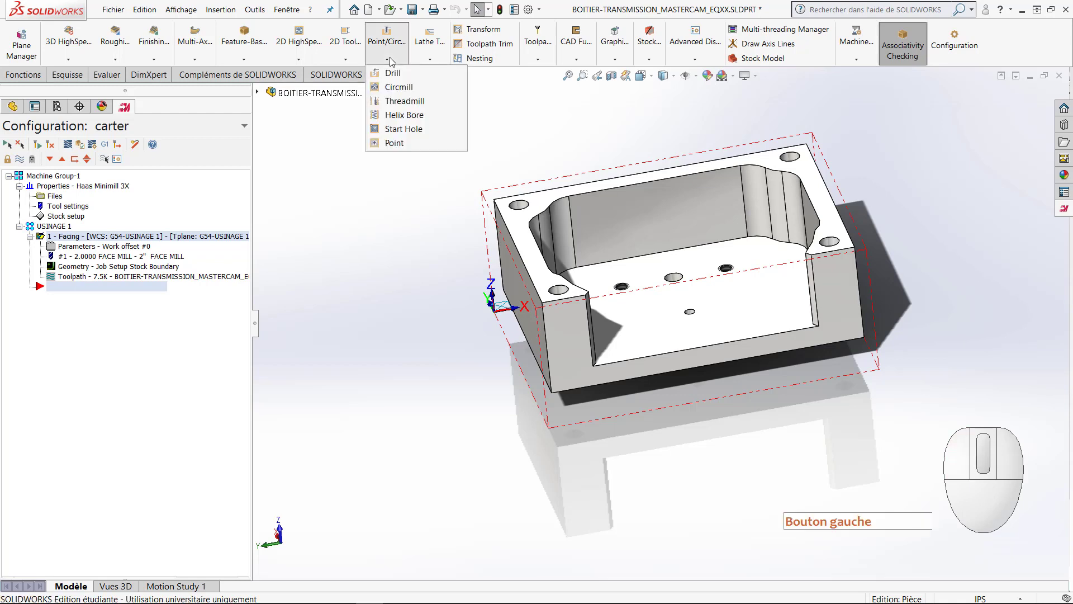
{"action": "left_click", "coordinate": [413, 74]}
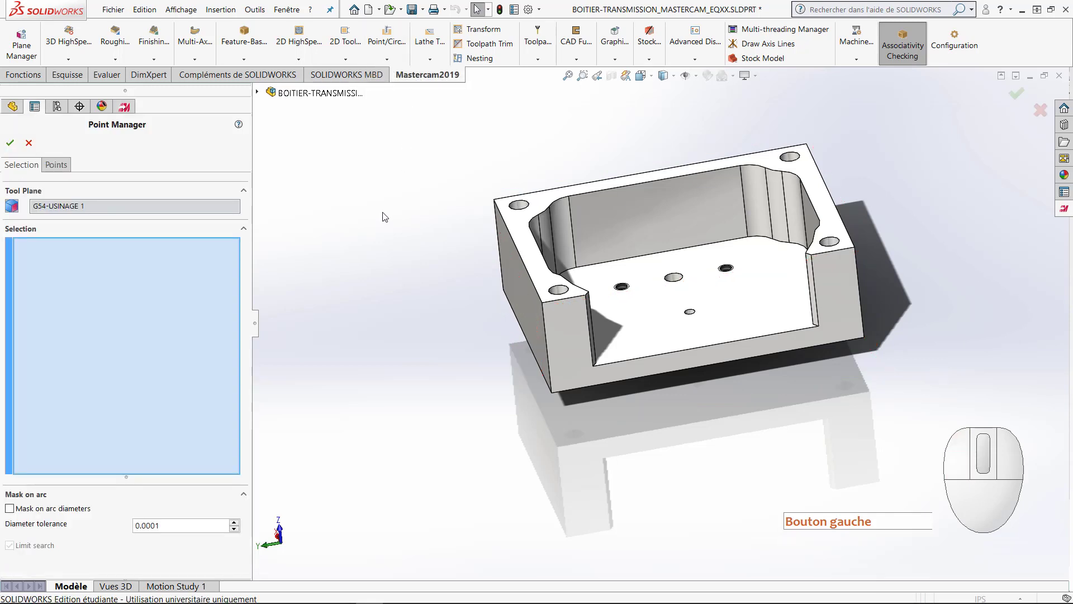
{"action": "left_click", "coordinate": [554, 294]}
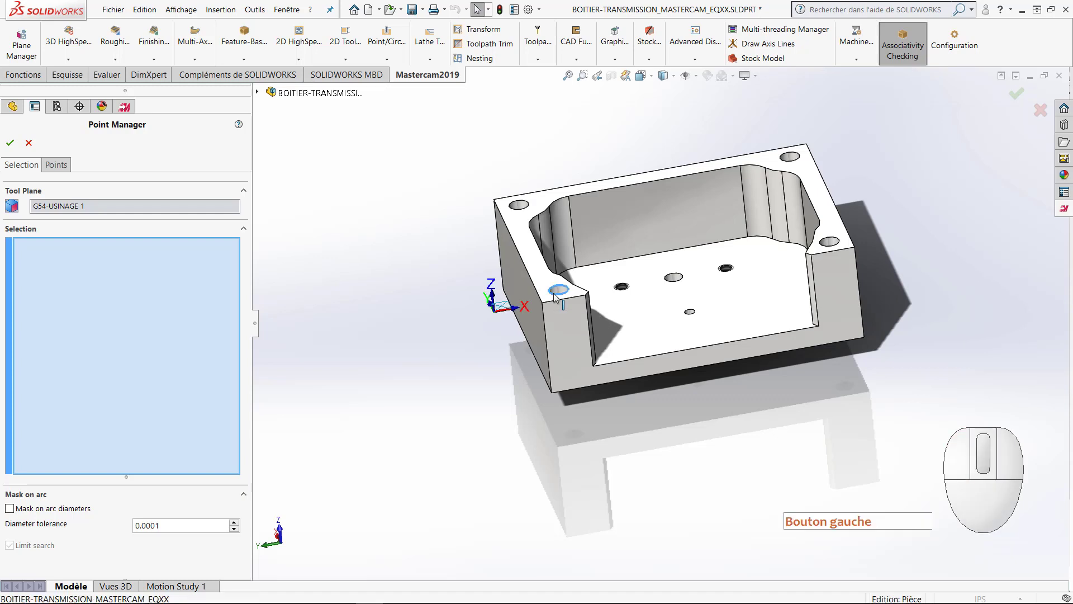
{"action": "left_click", "coordinate": [526, 211]}
{"action": "left_click", "coordinate": [791, 160]}
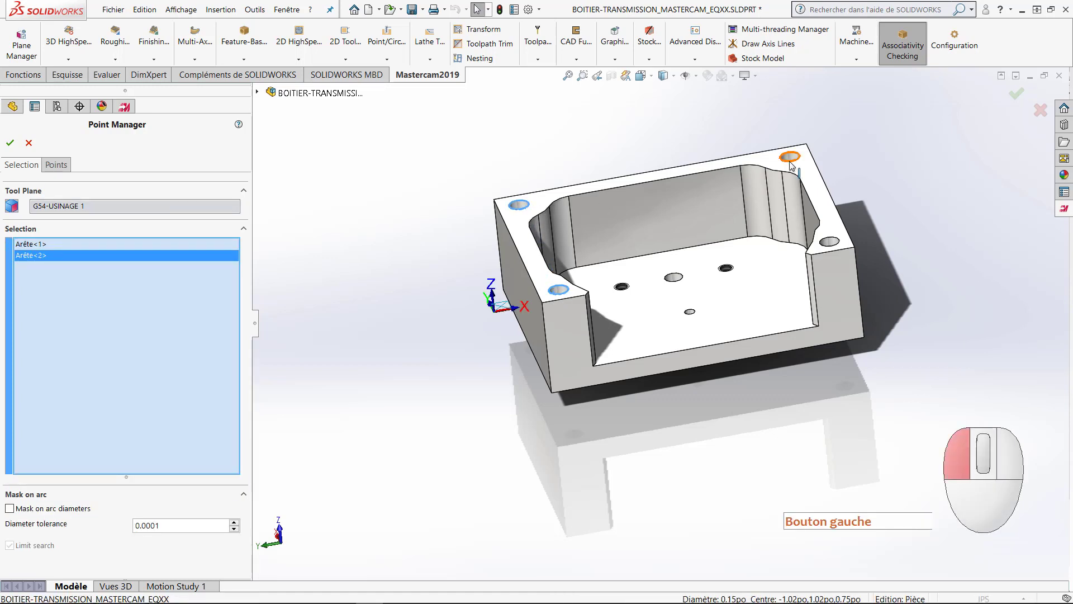
{"action": "left_click", "coordinate": [829, 242]}
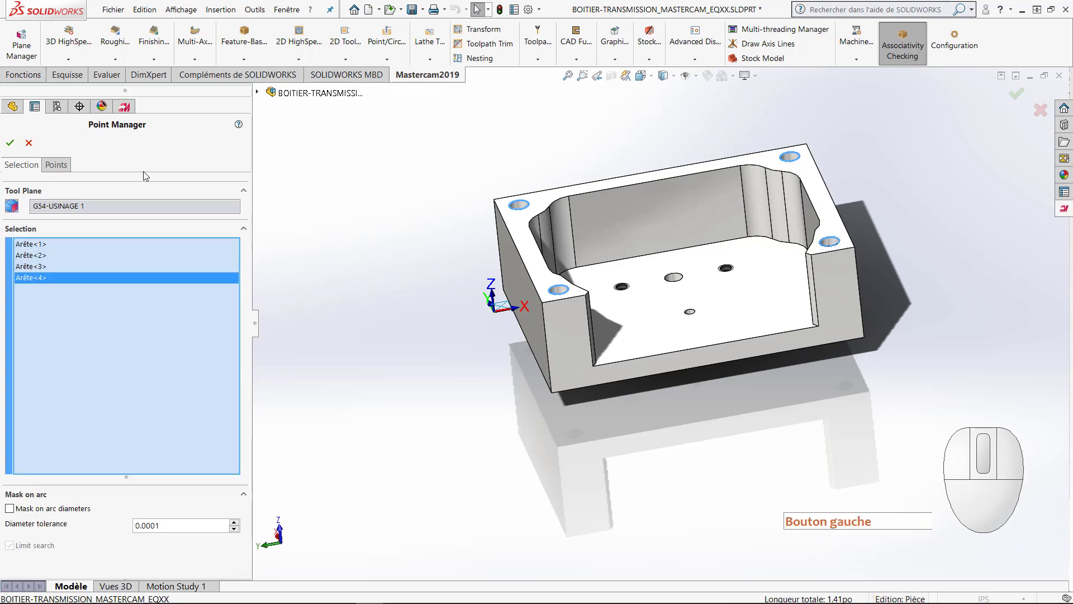
{"action": "left_click", "coordinate": [16, 147]}
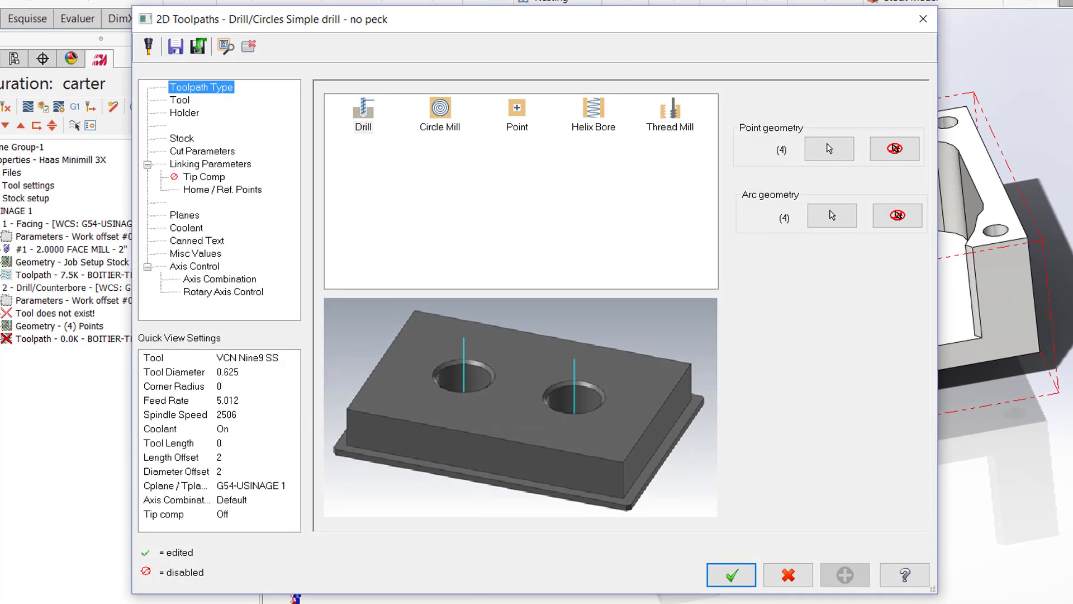
Step: Assign the 1/4 SPOTDRILL to the drilling toolpath, with a spindle speed of 5000 and a feed per tooth of 0.001
{"action": "left_click", "coordinate": [178, 101]}
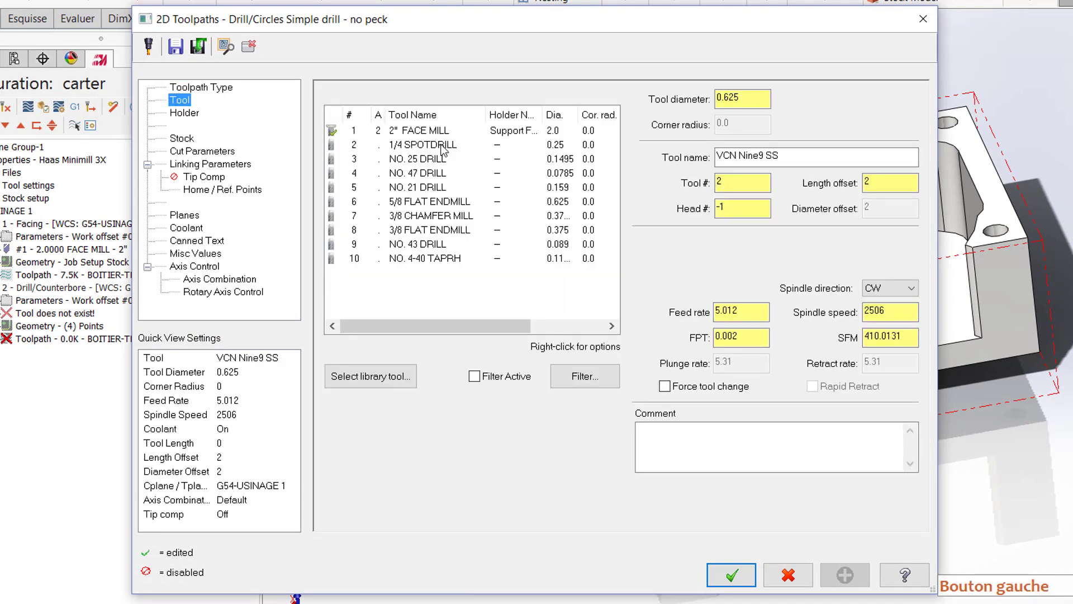
{"action": "left_click", "coordinate": [441, 145]}
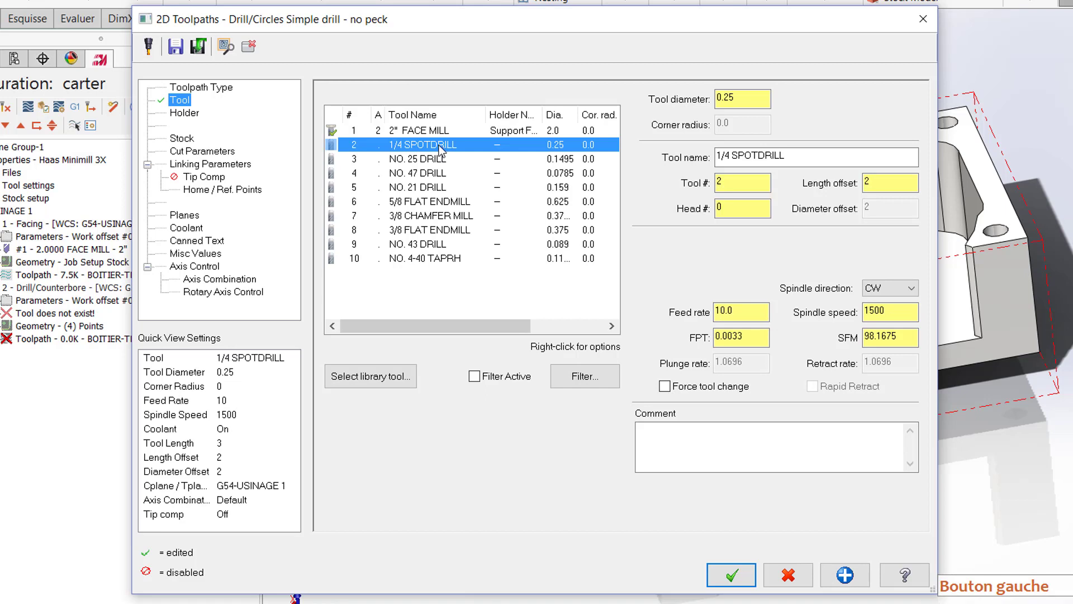
{"action": "left_click", "coordinate": [693, 312]}
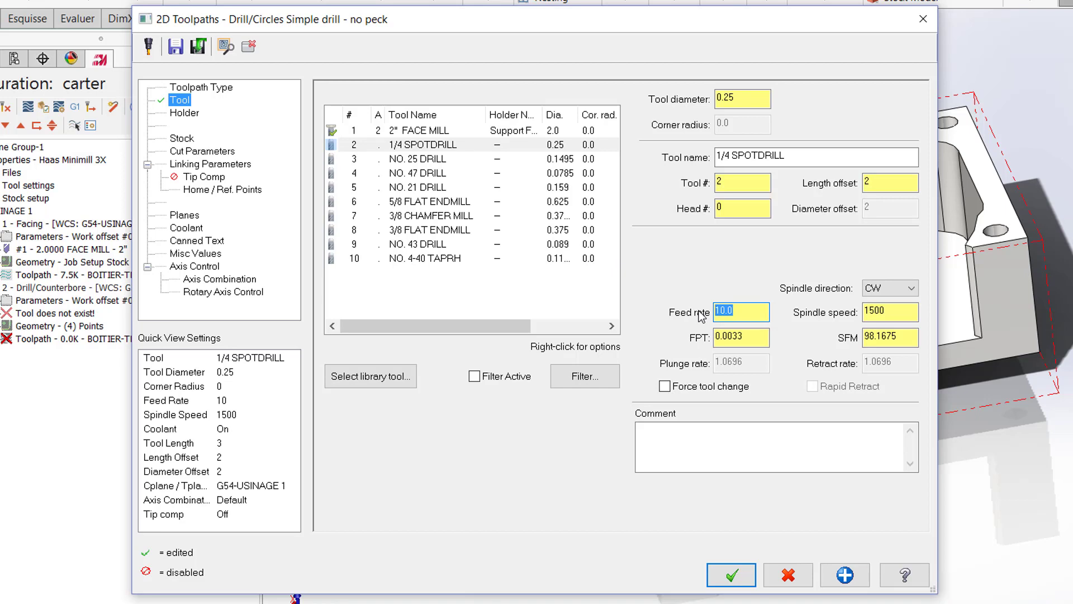
{"action": "left_click", "coordinate": [904, 315]}
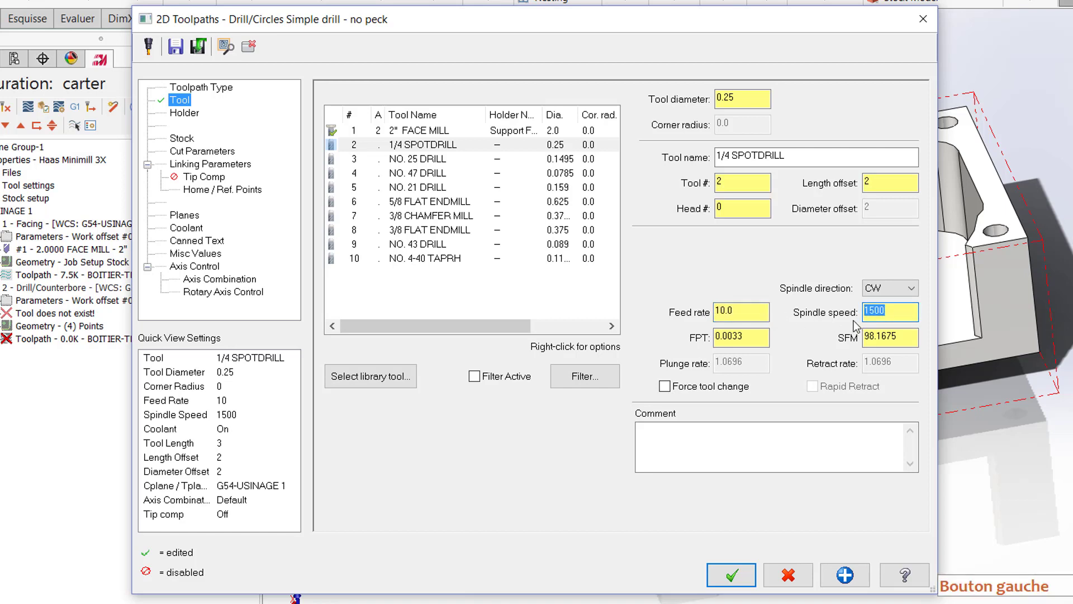
{"action": "type", "text": "50"}
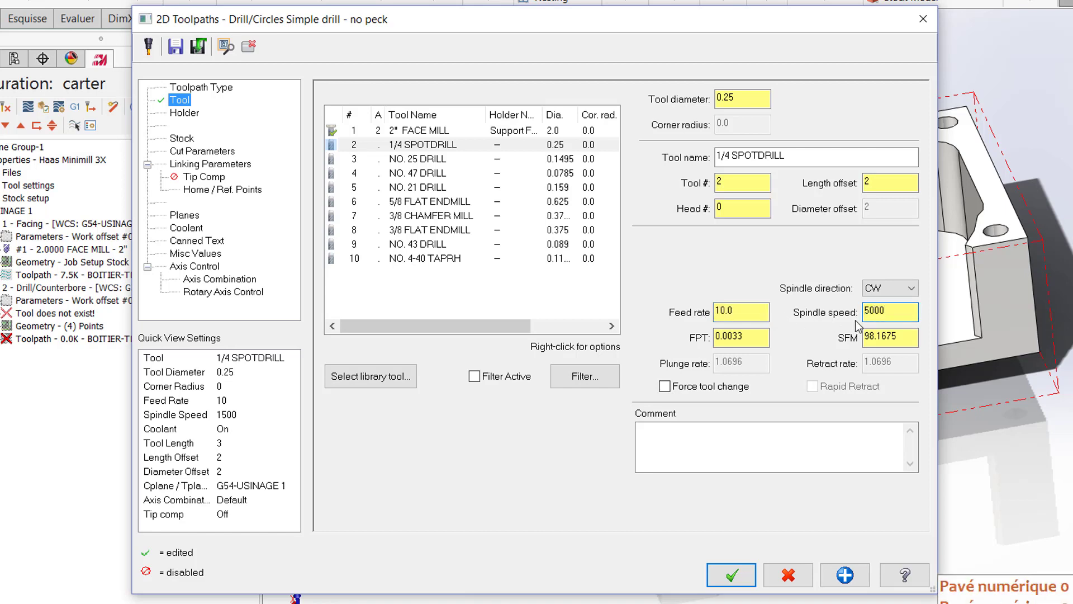
{"action": "left_click", "coordinate": [761, 338]}
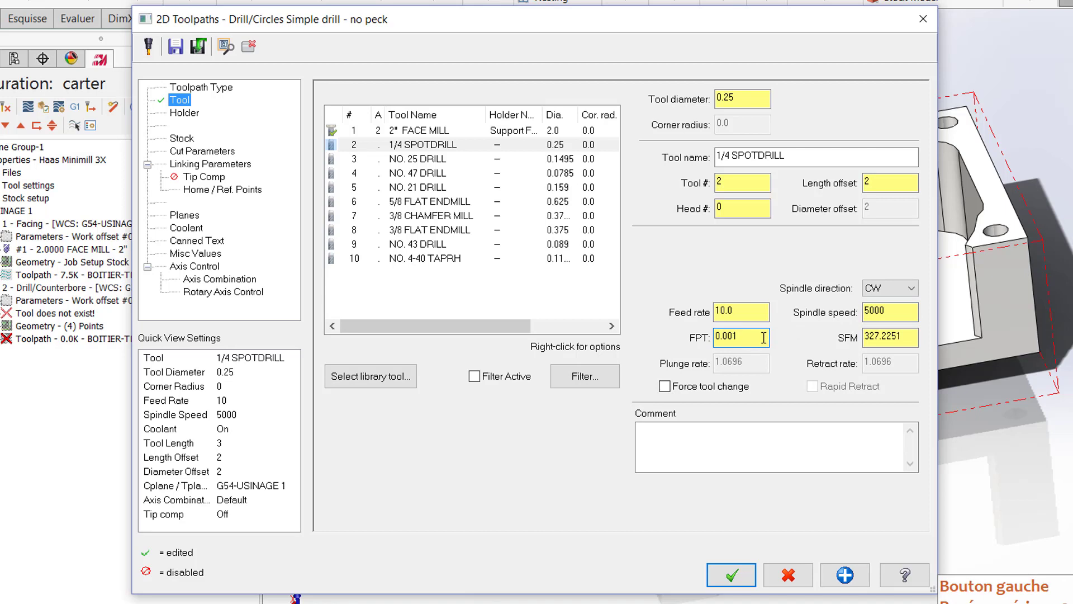
Step: Use the Drill/Counterbore cycle with a dwell of 0.5
{"action": "left_click", "coordinate": [206, 154]}
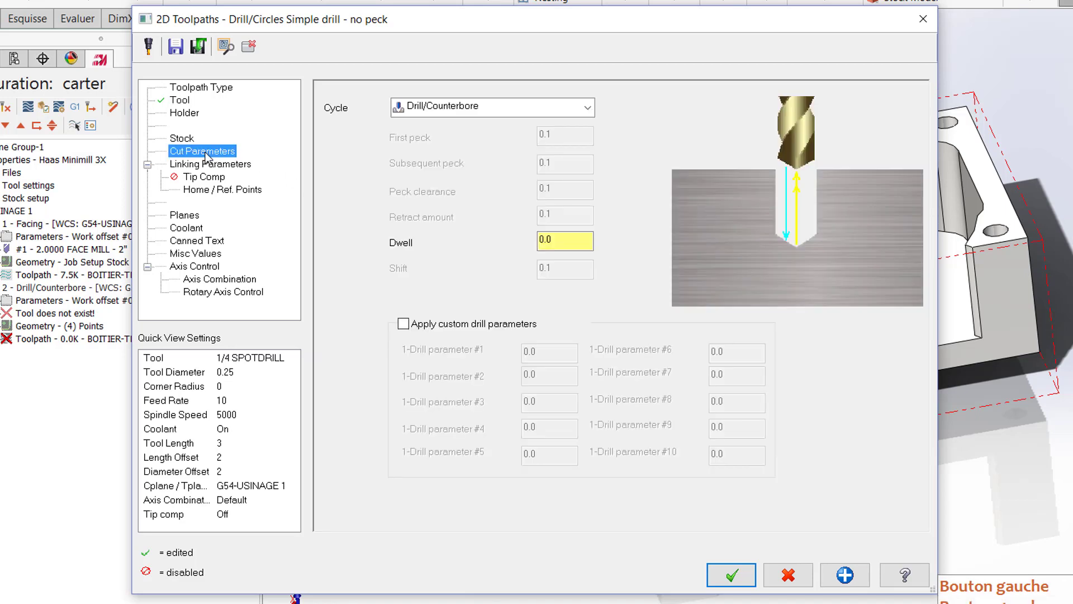
{"action": "left_click", "coordinate": [552, 109]}
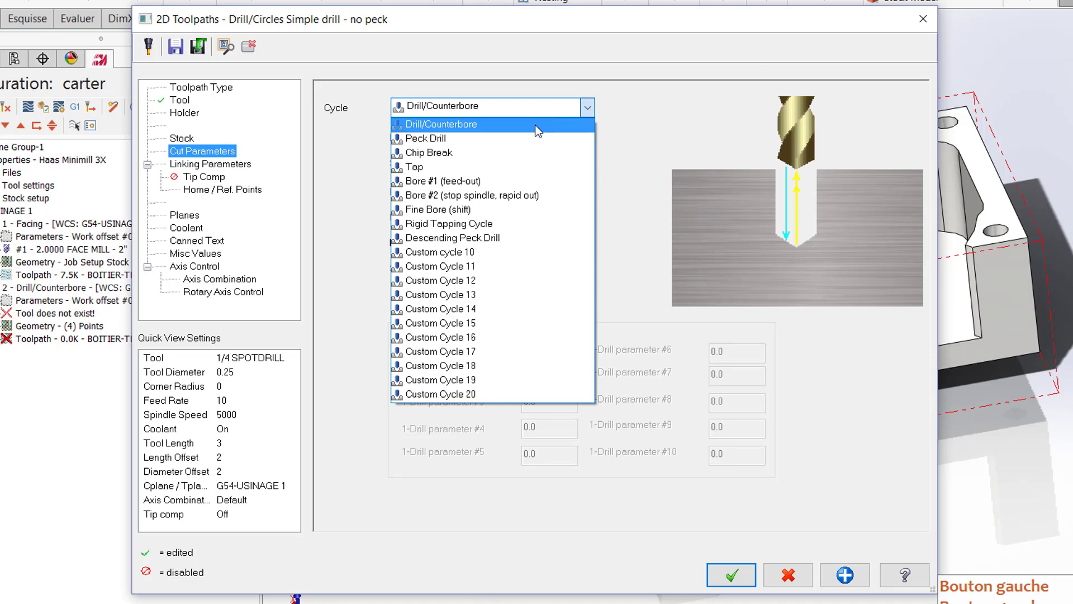
{"action": "left_click", "coordinate": [535, 125]}
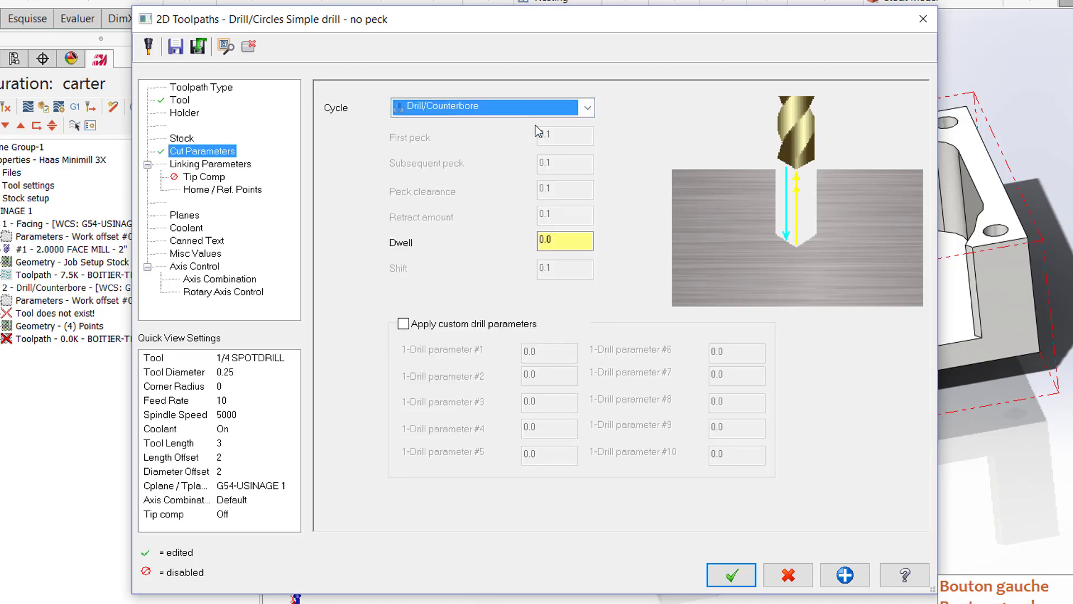
{"action": "double_click", "coordinate": [561, 238]}
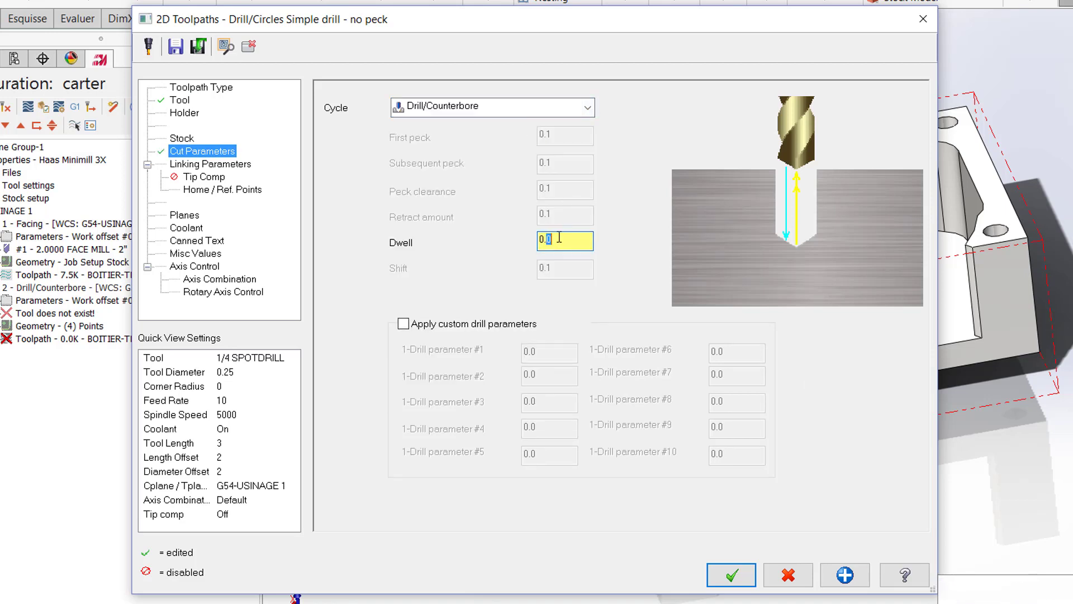
{"action": "type", "text": "5"}
Step: Set the spot drilling depth to -0.03 incremental
{"action": "left_click", "coordinate": [218, 164]}
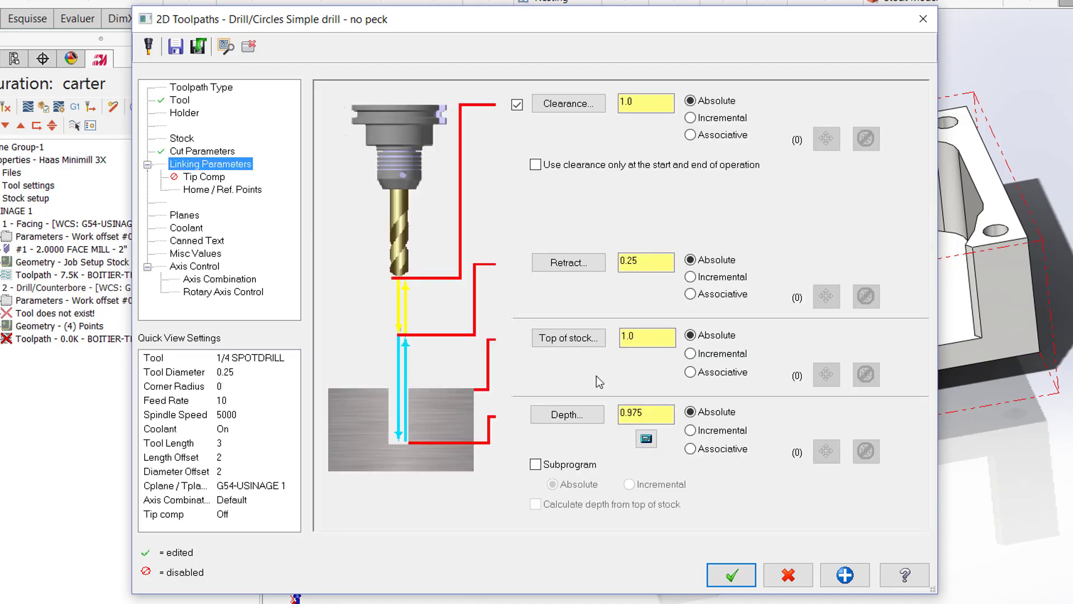
{"action": "left_click", "coordinate": [690, 430]}
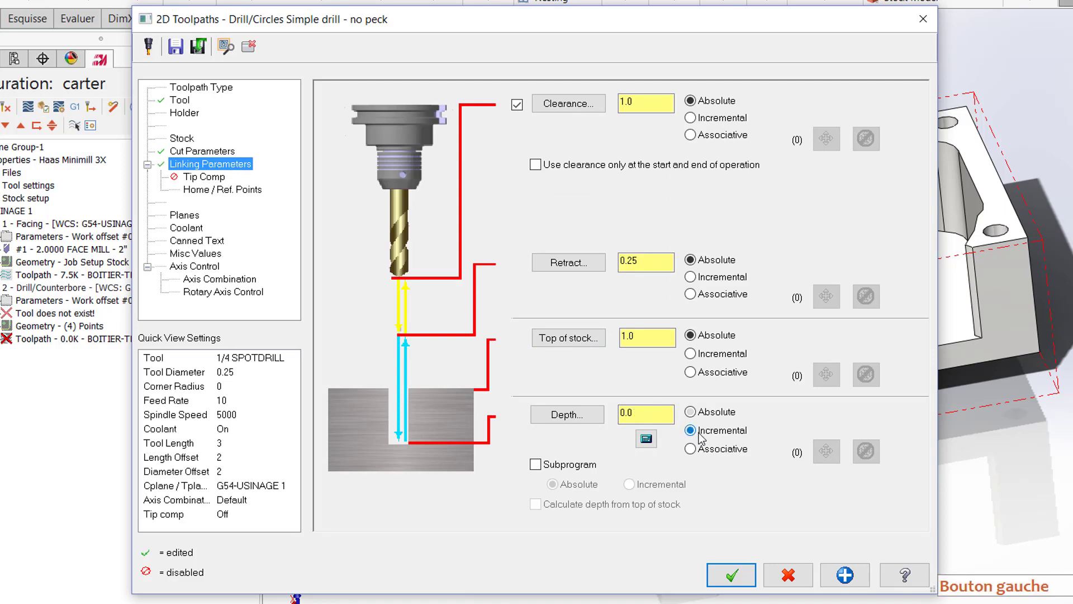
{"action": "left_click_drag", "start_coordinate": [642, 412], "coordinate": [618, 412]}
{"action": "type", "text": "-3.0"}
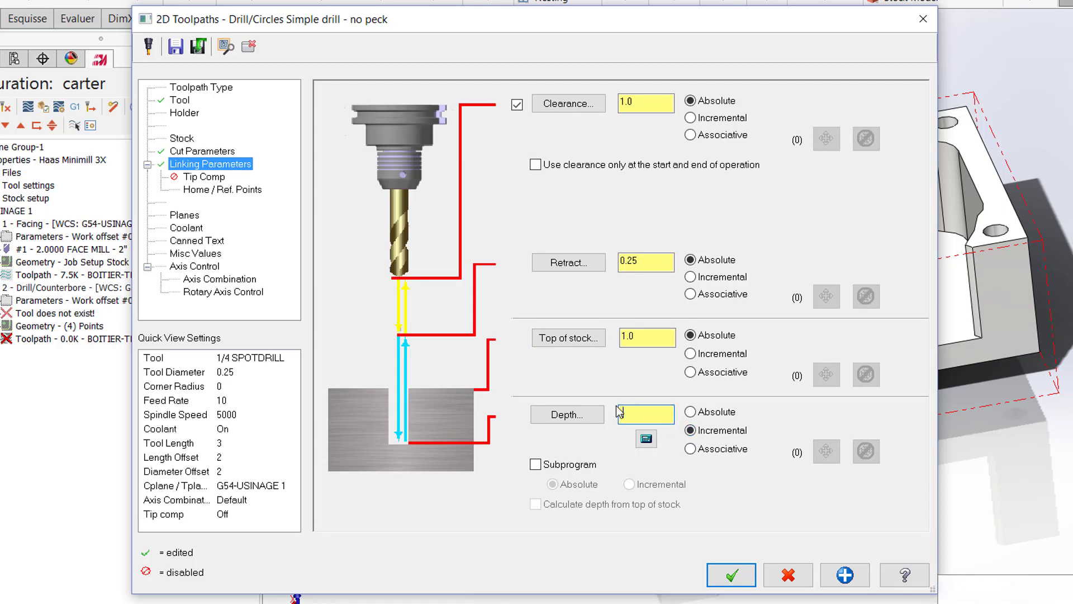
{"action": "type", "text": "3"}
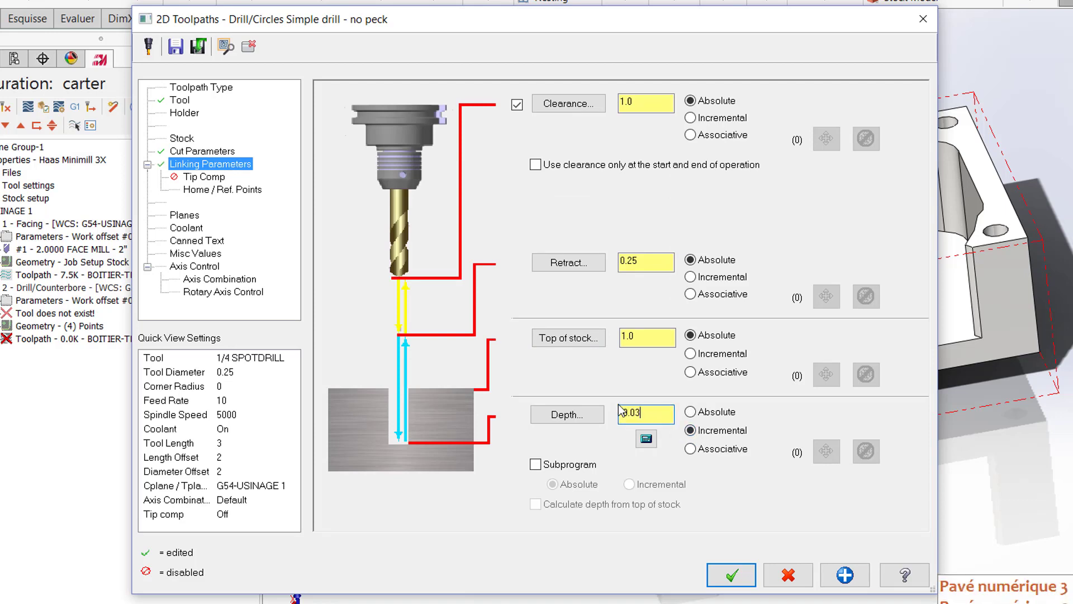
Step: Set the spot drilling's top of stock to 0 incremental
{"action": "left_click", "coordinate": [648, 341]}
{"action": "left_click", "coordinate": [648, 341]}
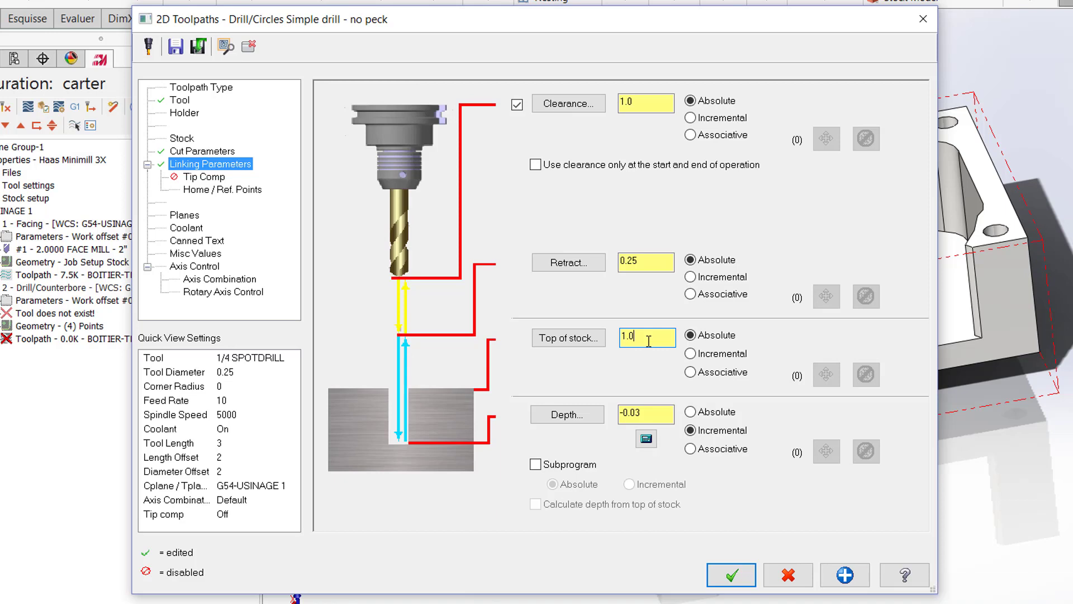
{"action": "left_click", "coordinate": [691, 354]}
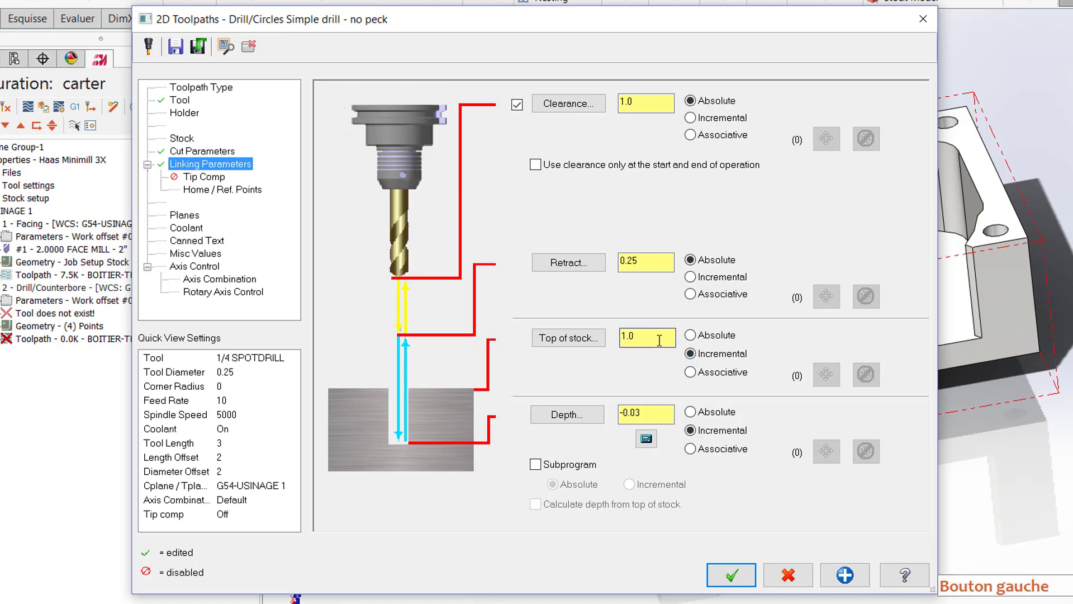
{"action": "type", "text": "0"}
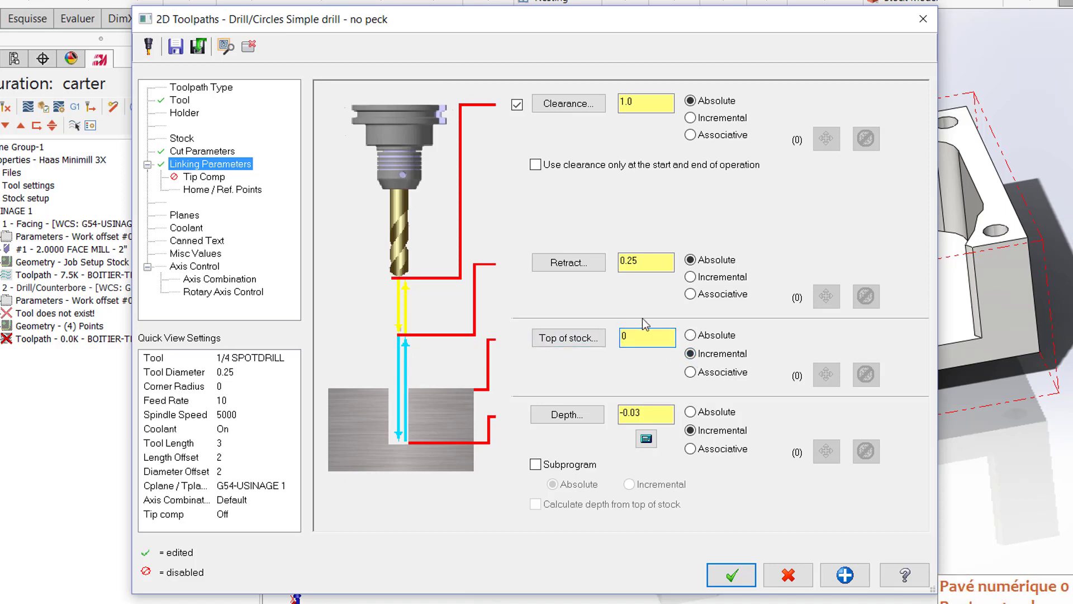
Step: Set the retract height to 0.2 incremental, disable the clearance height, and accept the settings to generate the spot drilling toolpath
{"action": "left_click", "coordinate": [691, 277]}
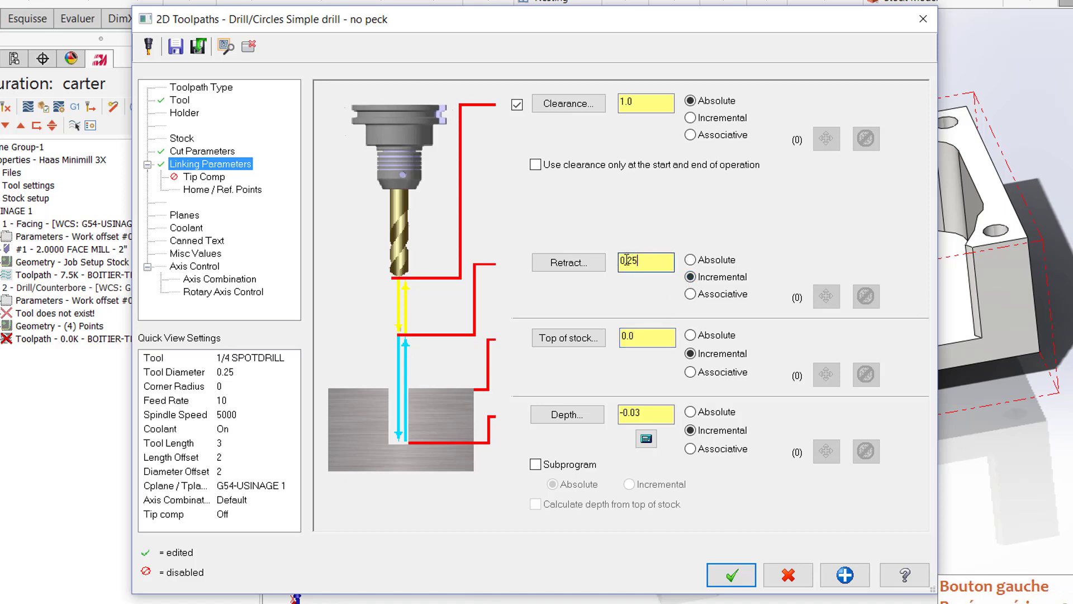
{"action": "type", "text": "0.2"}
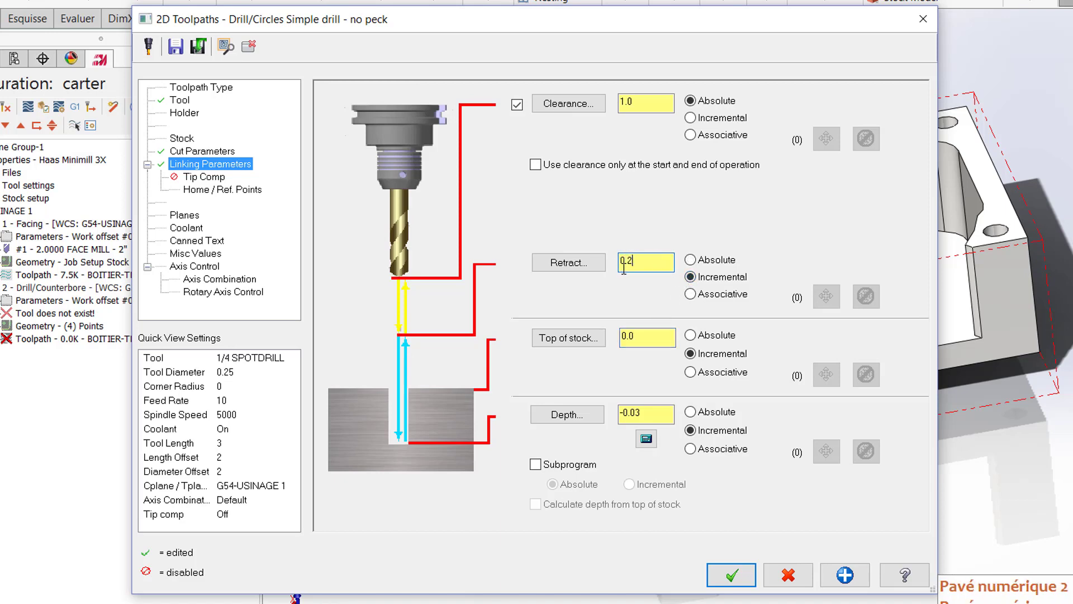
{"action": "left_click", "coordinate": [517, 105]}
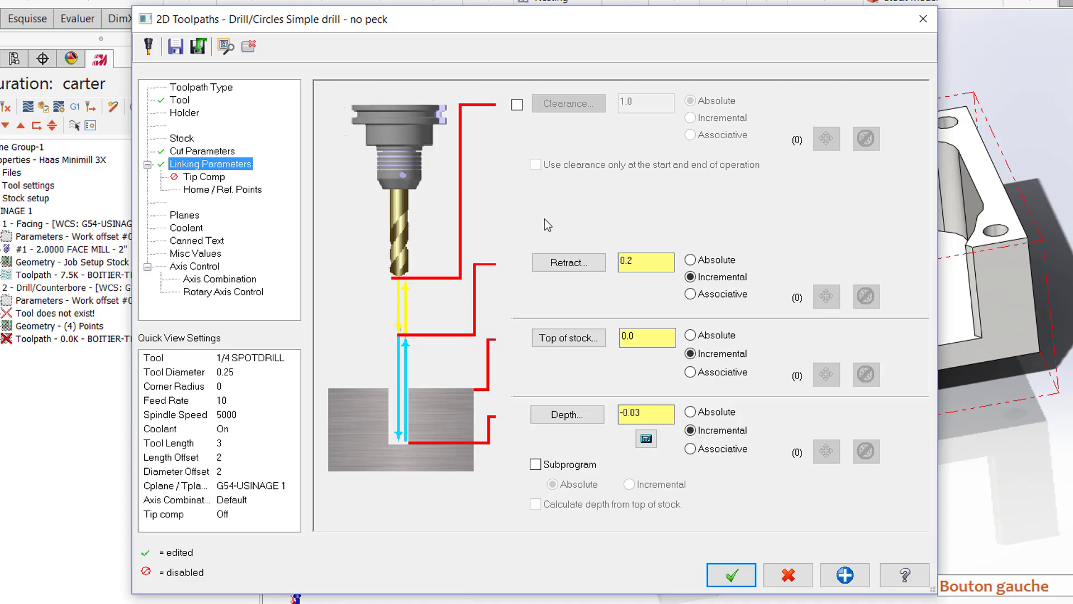
{"action": "left_click", "coordinate": [732, 574]}
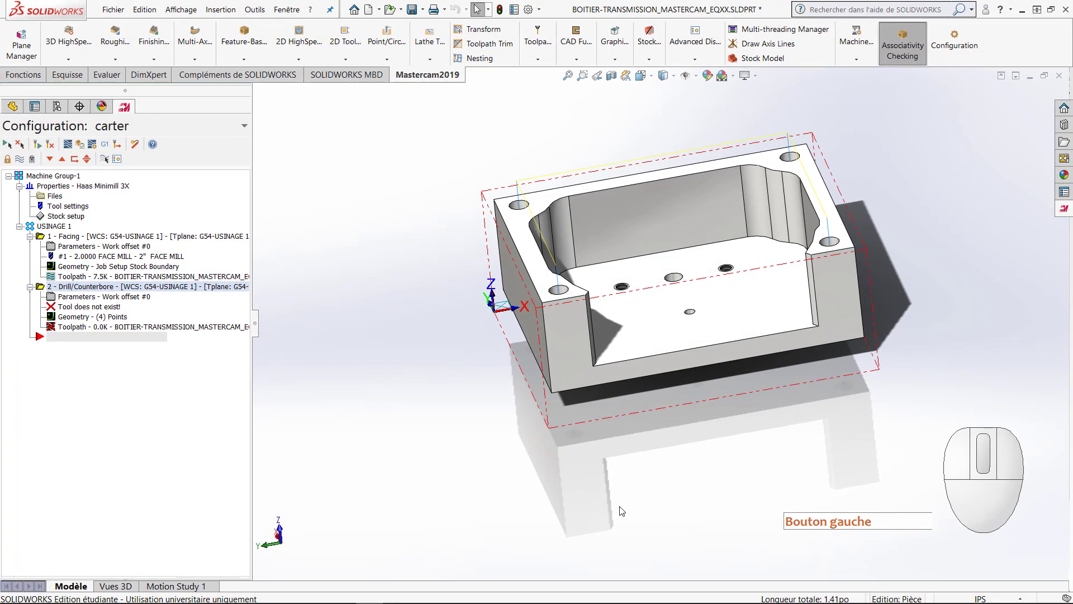
Step: Hide the spot drilling operation's toolpath lines in the graphics area
{"action": "middle_click_drag", "start_coordinate": [553, 366], "coordinate": [466, 479]}
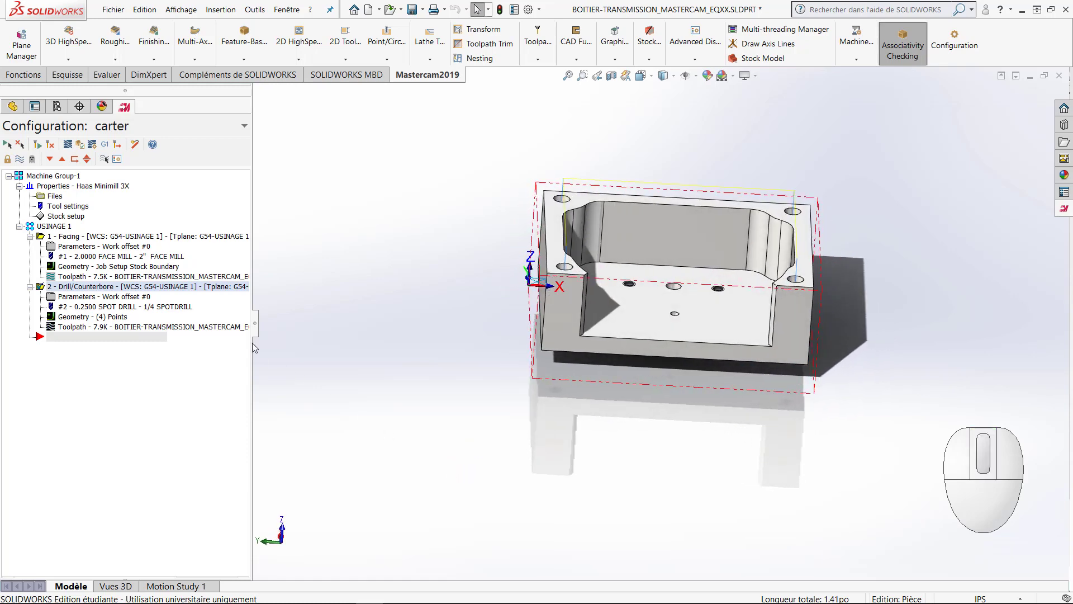
{"action": "left_click", "coordinate": [20, 159]}
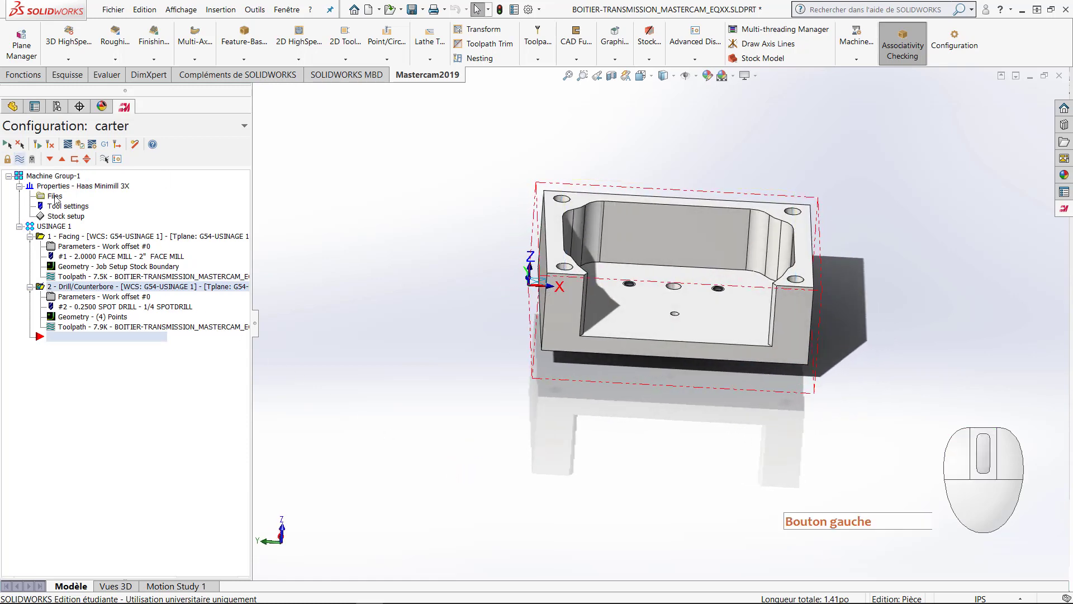
Step: Create a drill toolpath using the circular edges of the four corner holes on the housing's underside as points
{"action": "scroll", "coordinate": [514, 403], "scroll_direction": "down", "scroll_amount": 1}
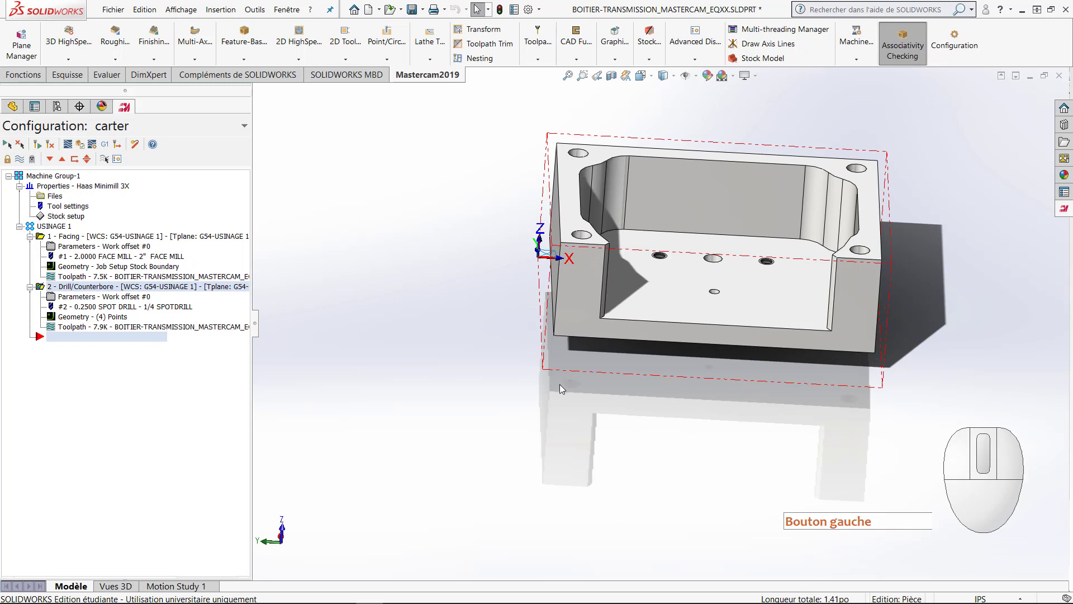
{"action": "middle_click_drag", "start_coordinate": [559, 384], "coordinate": [431, 425], "text": "ctrl"}
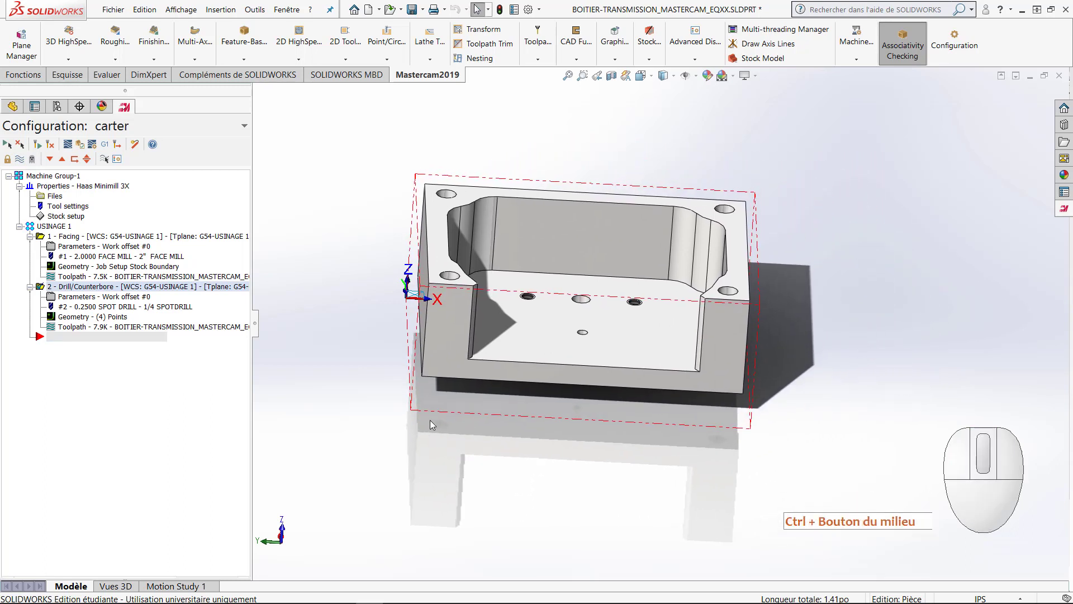
{"action": "left_click", "coordinate": [387, 61]}
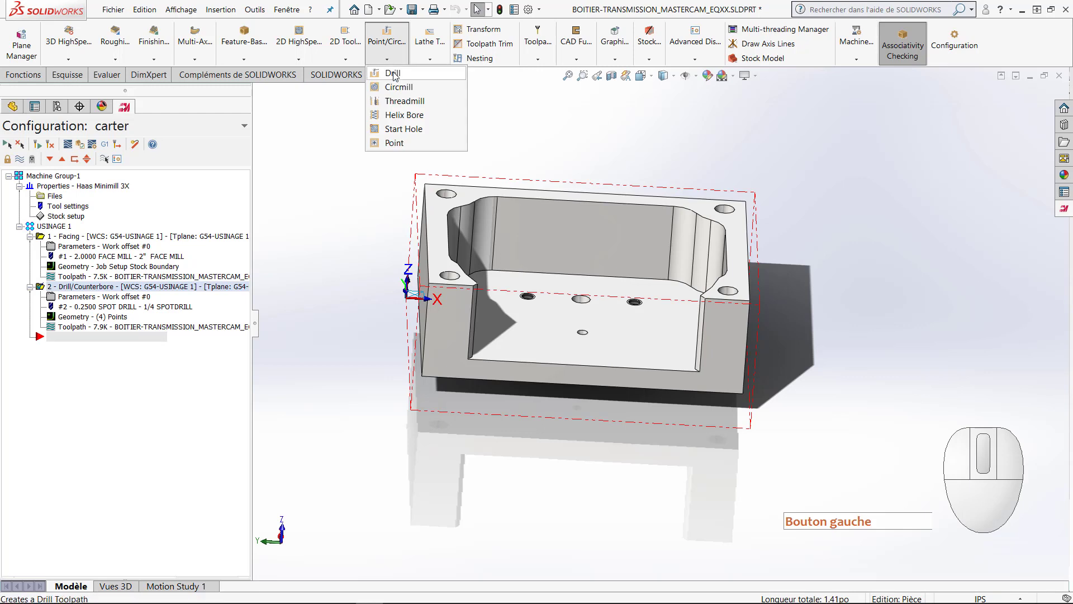
{"action": "left_click", "coordinate": [393, 73]}
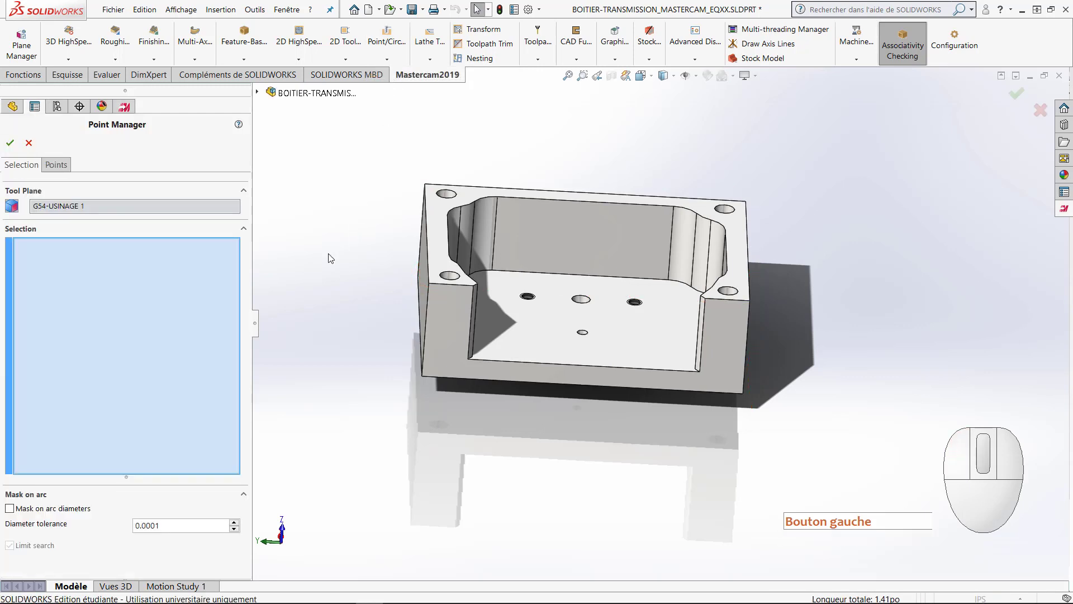
{"action": "mouse_move", "coordinate": [397, 289]}
{"action": "middle_mouse_down"}
{"action": "mouse_move", "coordinate": [372, 280]}
{"action": "mouse_move", "coordinate": [386, 299]}
{"action": "middle_mouse_up"}
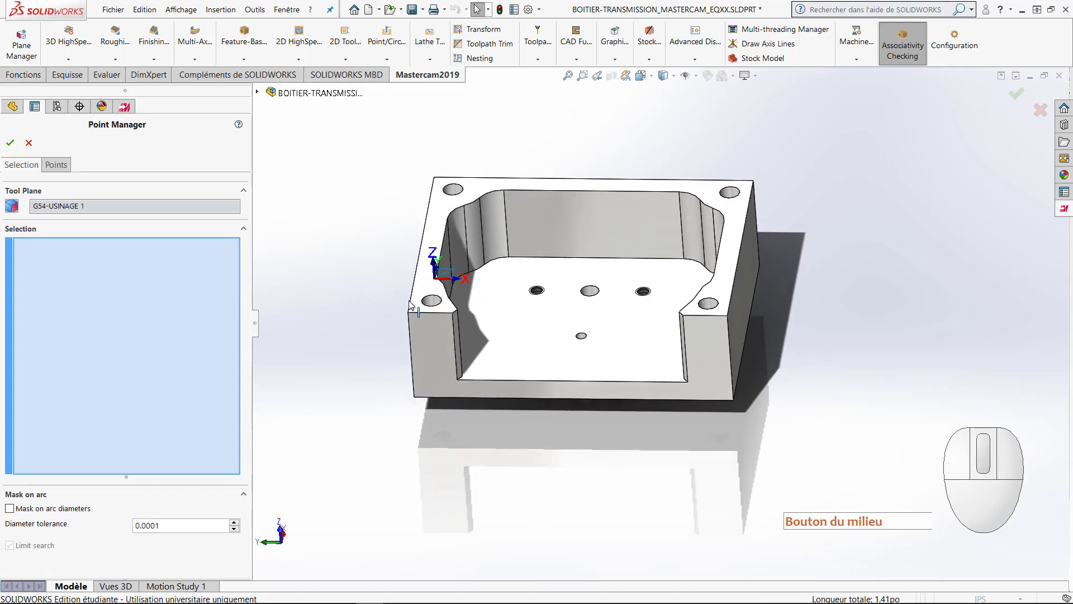
{"action": "middle_click_drag", "start_coordinate": [444, 337], "coordinate": [472, 240]}
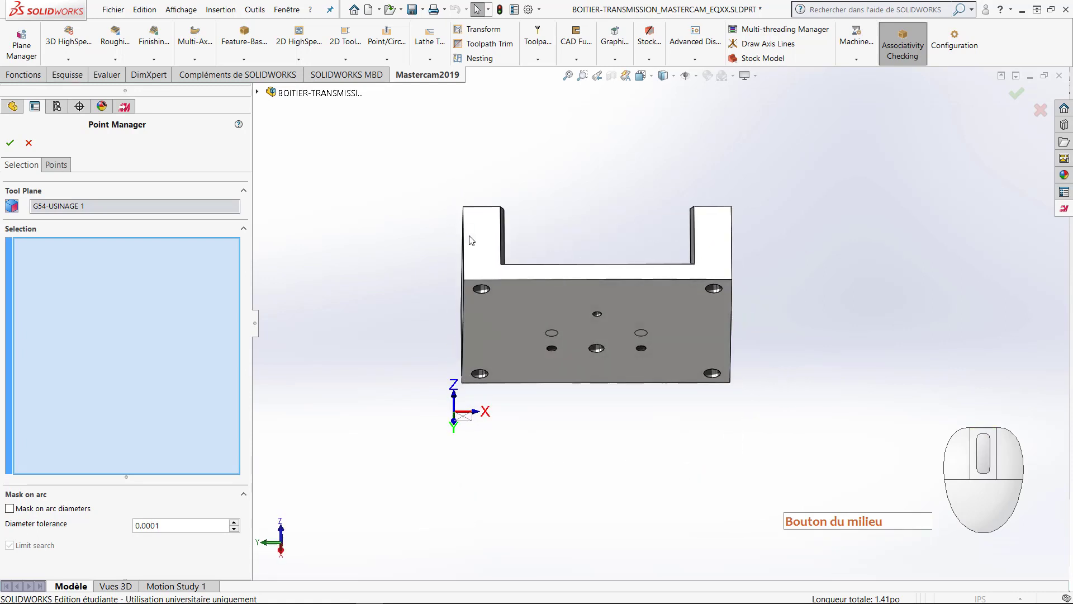
{"action": "left_click", "coordinate": [485, 291]}
{"action": "left_click", "coordinate": [486, 374]}
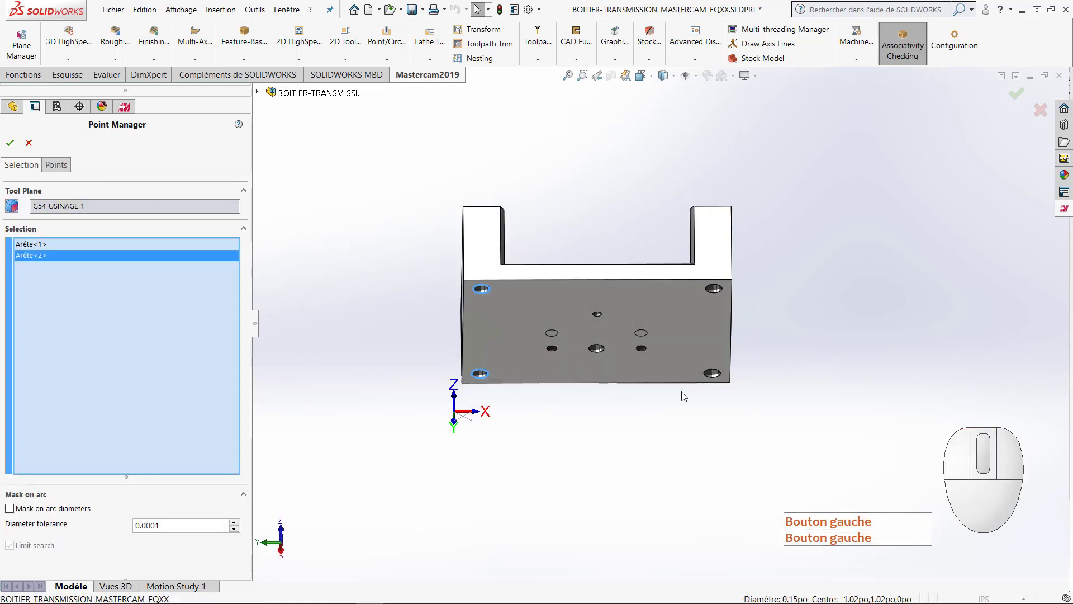
{"action": "left_click", "coordinate": [712, 373]}
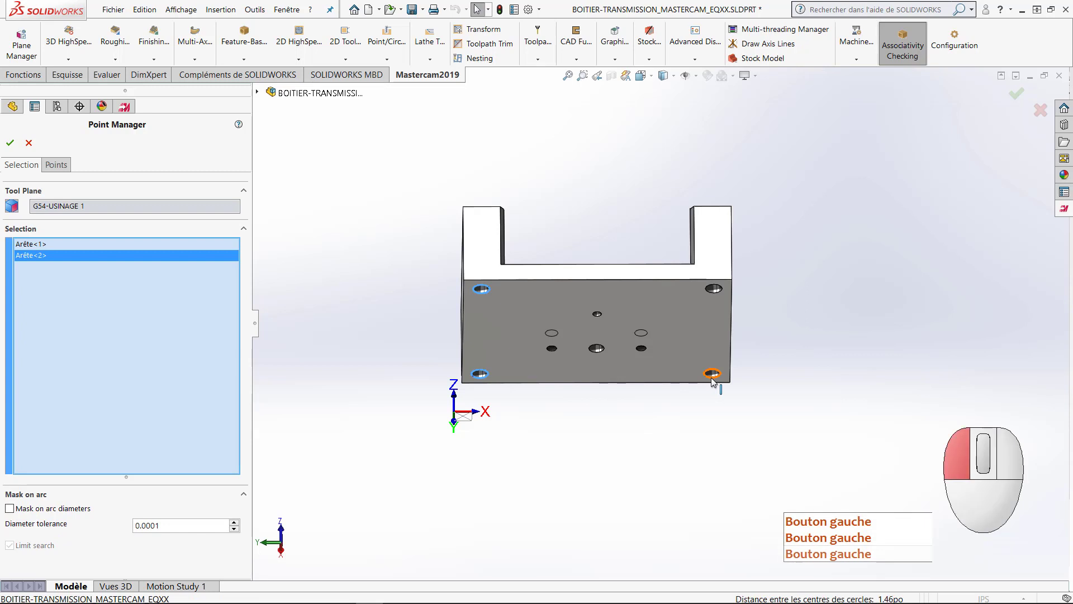
{"action": "left_click", "coordinate": [713, 294]}
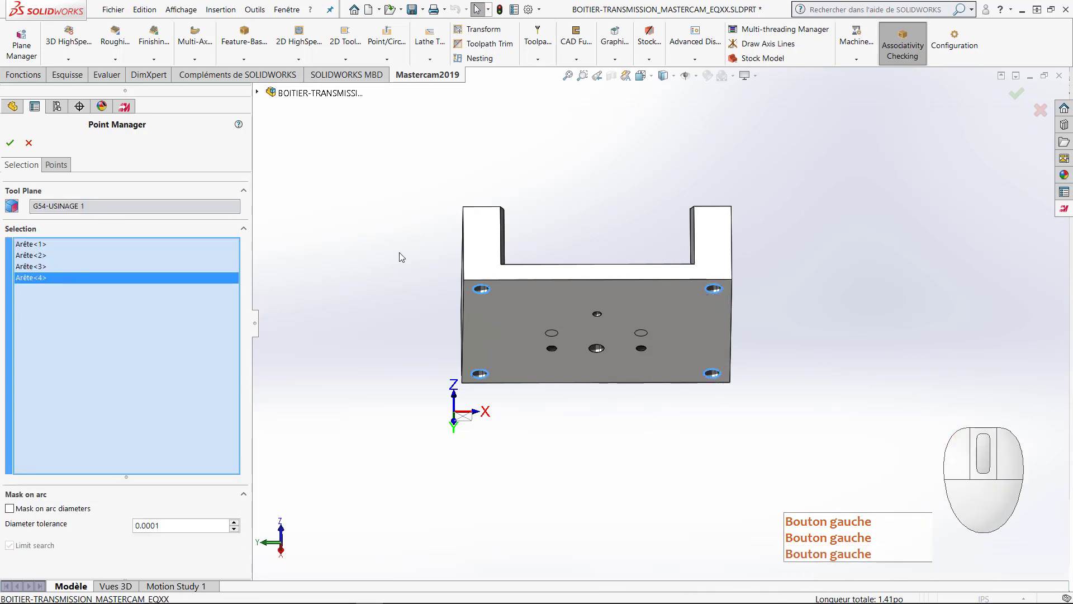
{"action": "left_click", "coordinate": [10, 144]}
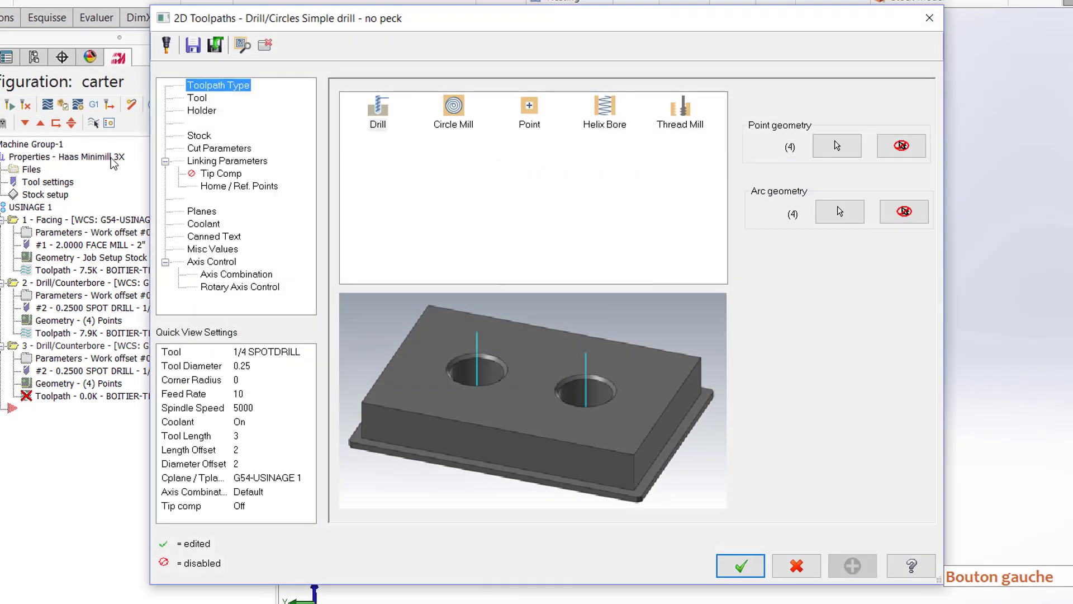
Step: Choose the NO. 25 DRILL for the operation with a feed rate of 20 and a spindle speed of 6000
{"action": "left_click", "coordinate": [197, 98]}
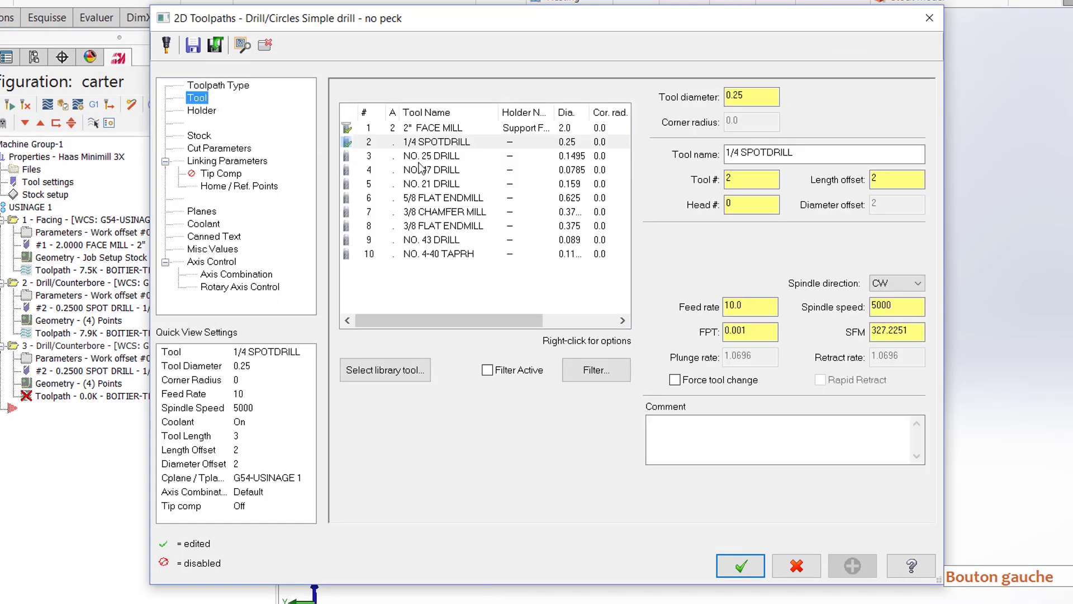
{"action": "left_click", "coordinate": [433, 160]}
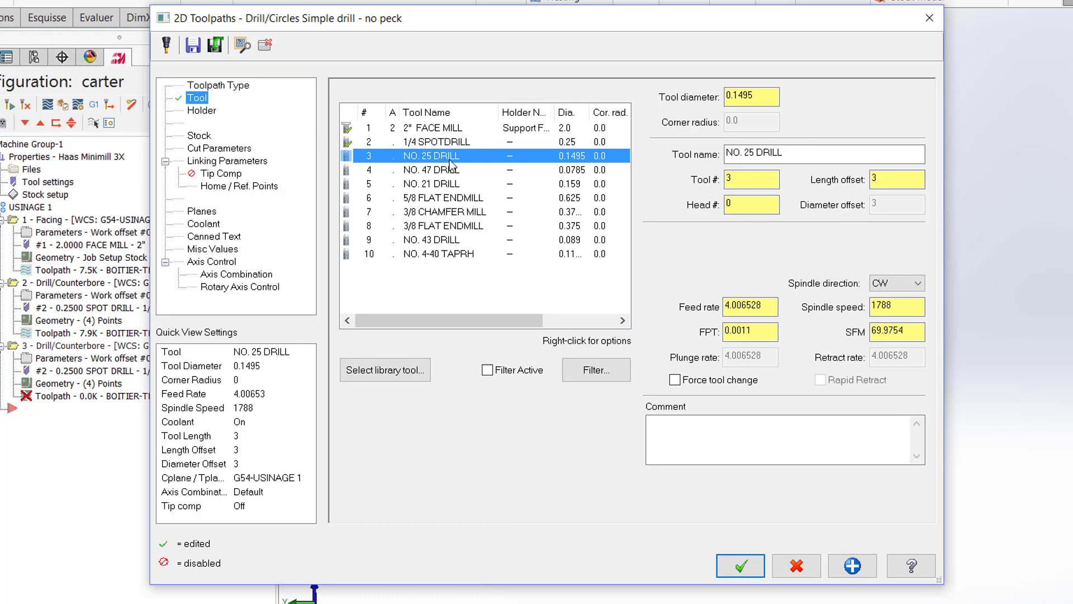
{"action": "left_click", "coordinate": [722, 312]}
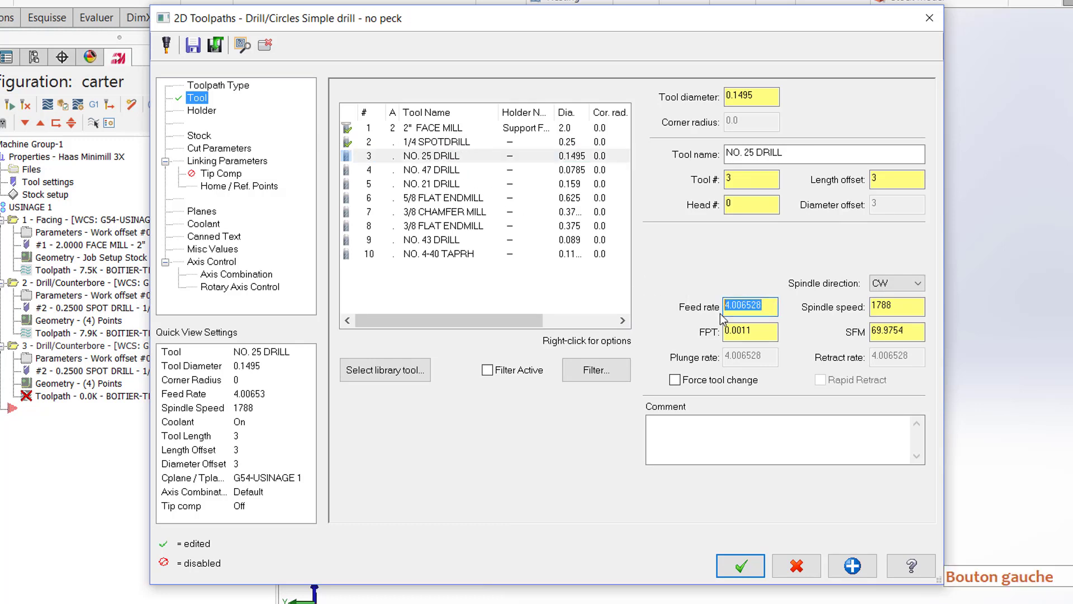
{"action": "type", "text": "20"}
{"action": "left_click", "coordinate": [893, 307]}
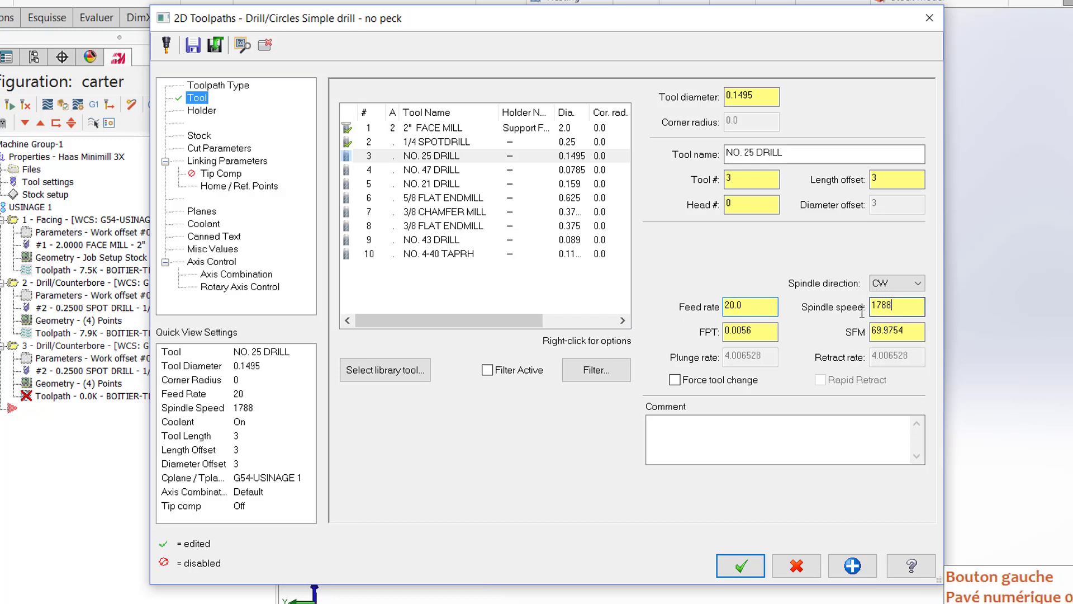
{"action": "double_click", "coordinate": [861, 312]}
{"action": "type", "text": "6000"}
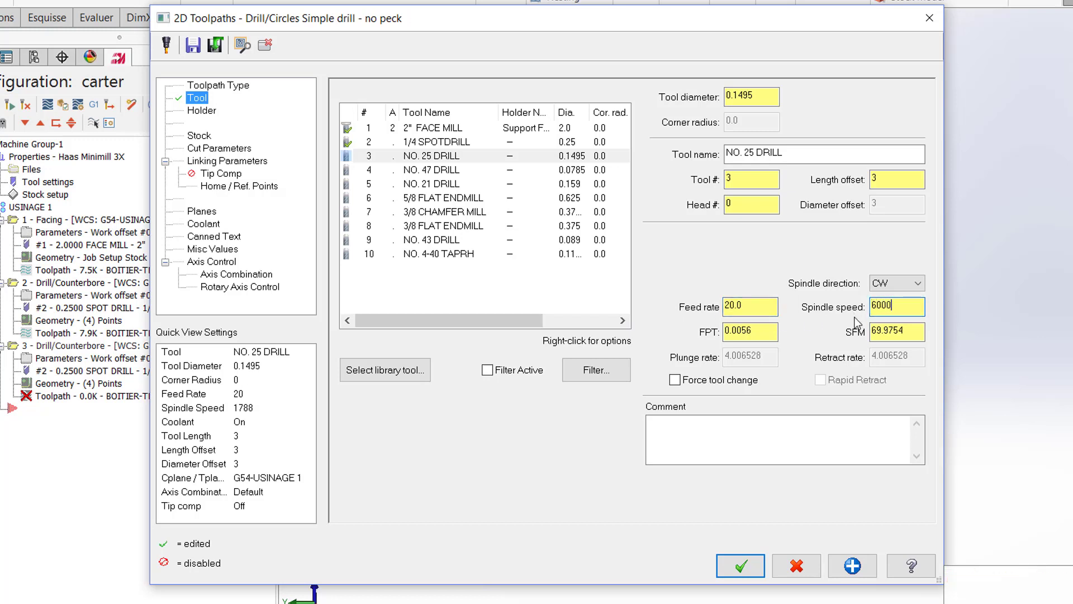
{"action": "left_click", "coordinate": [772, 333]}
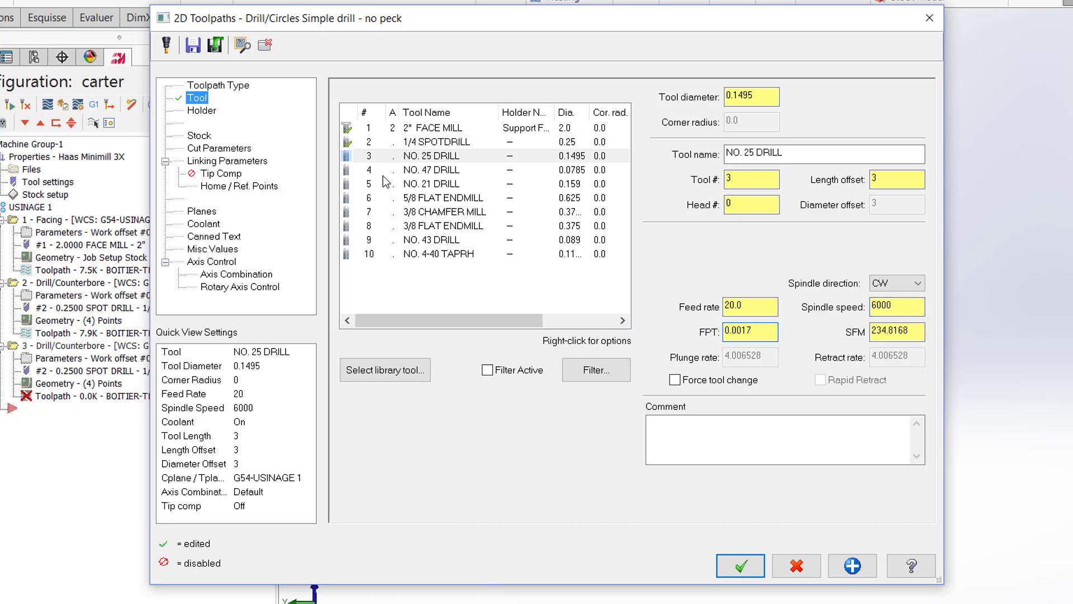
Step: Change the drilling cycle to Peck Drill with a peck of 0.15
{"action": "left_click", "coordinate": [238, 149]}
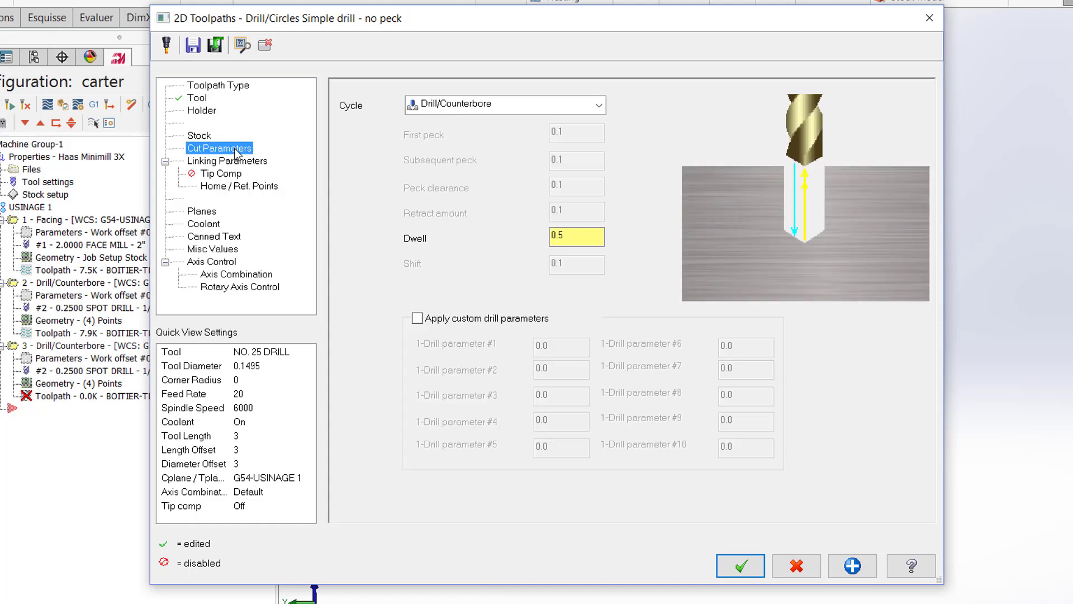
{"action": "left_click", "coordinate": [590, 112]}
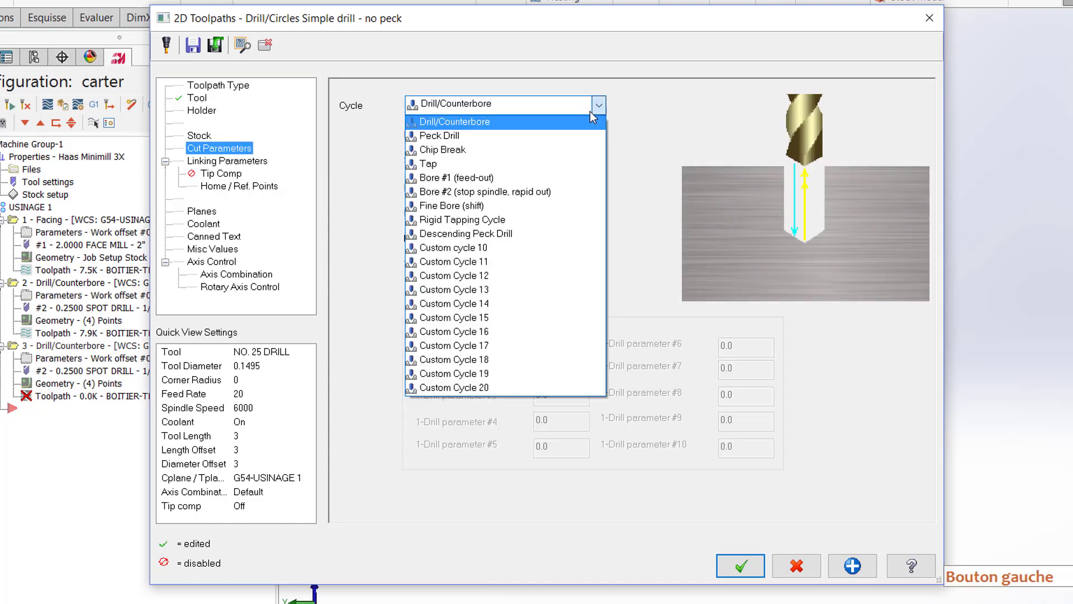
{"action": "left_click", "coordinate": [541, 136]}
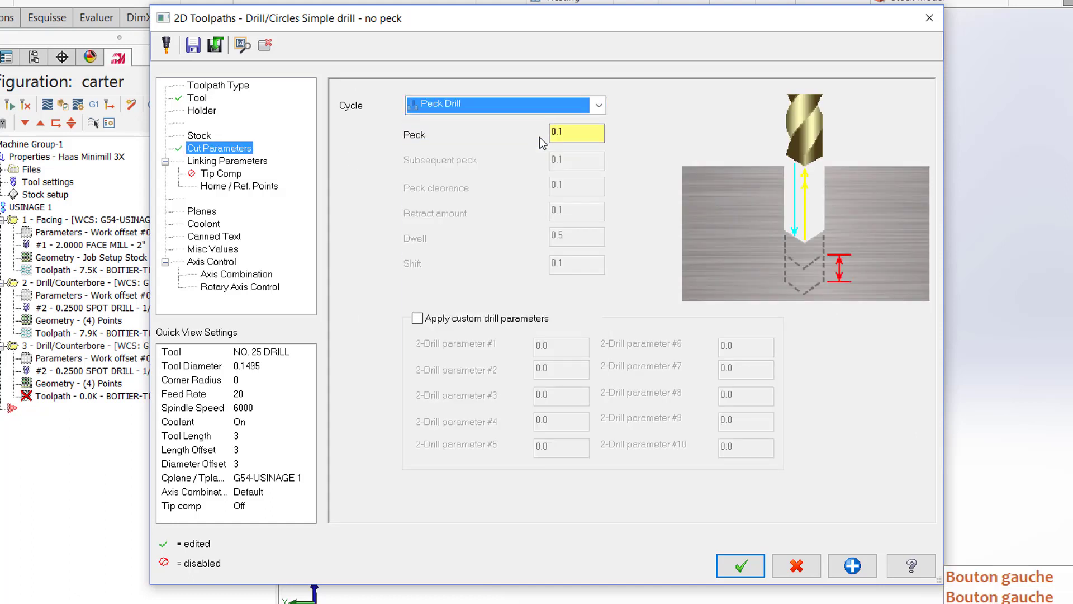
{"action": "left_click", "coordinate": [572, 140]}
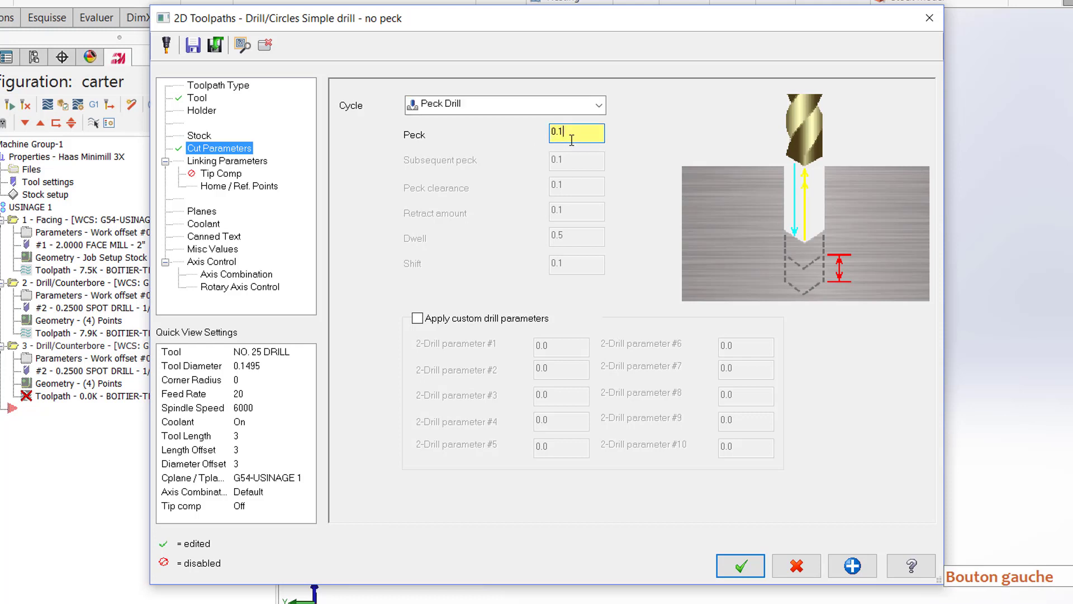
{"action": "type", "text": "5"}
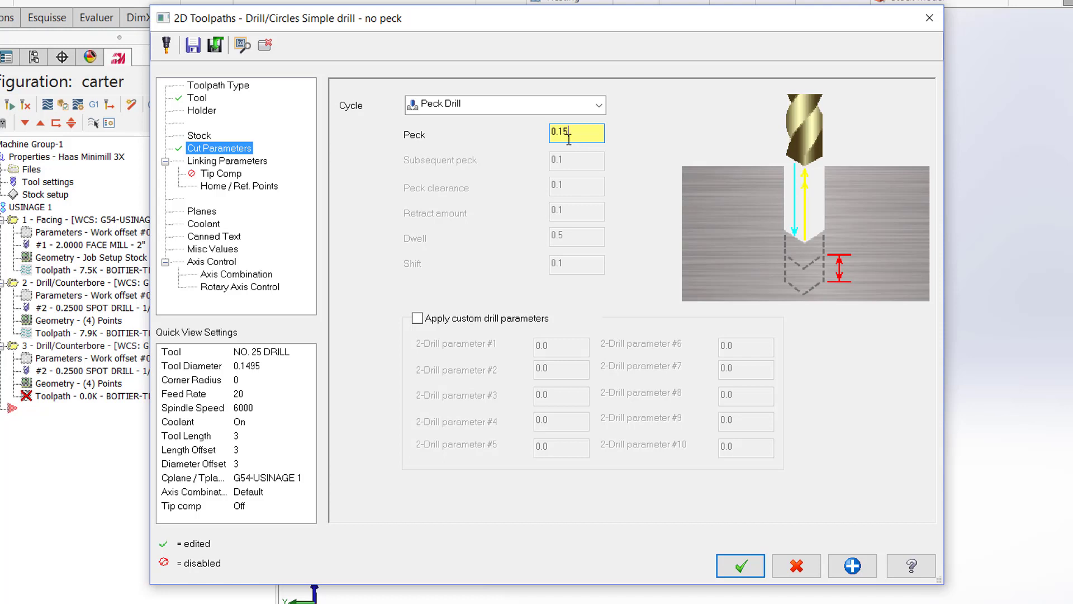
Step: Set the peck drilling depth to 0 incremental, measured from the selected hole edges
{"action": "left_click", "coordinate": [260, 162]}
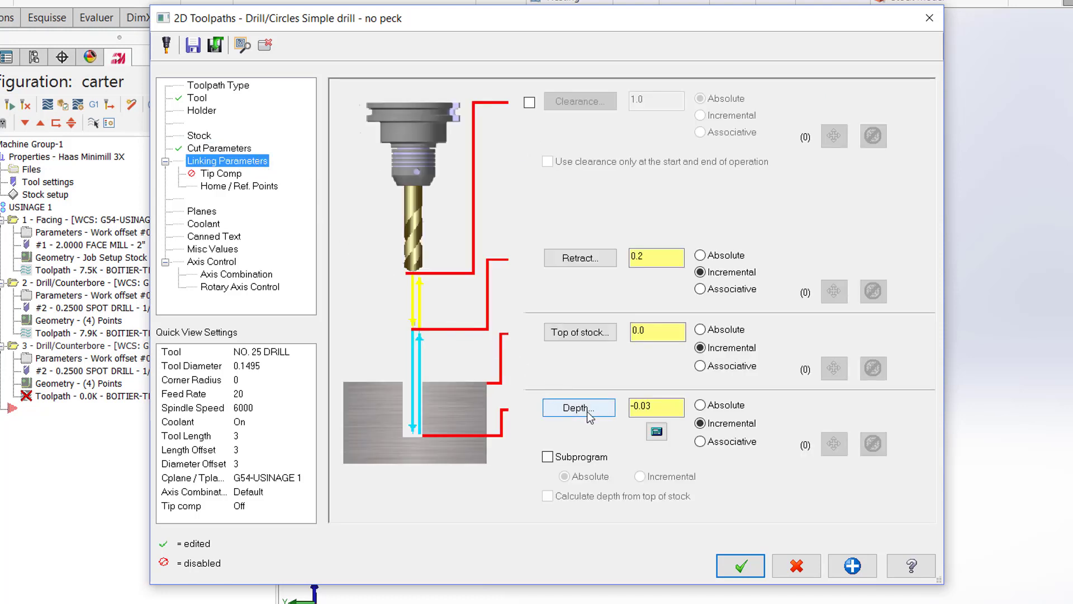
{"action": "left_click_drag", "start_coordinate": [661, 410], "coordinate": [604, 407]}
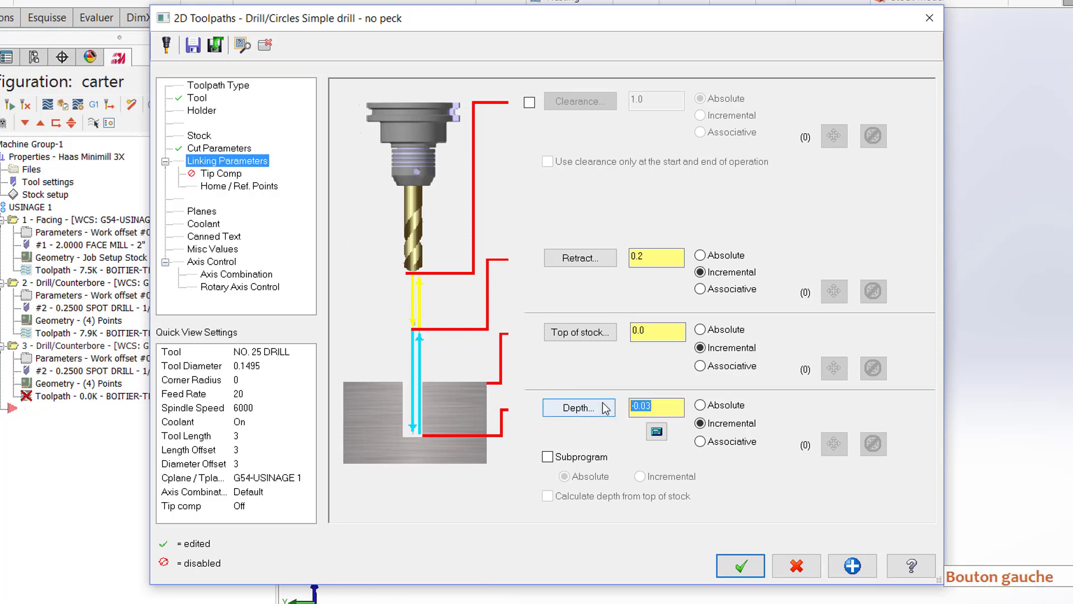
{"action": "type", "text": "0"}
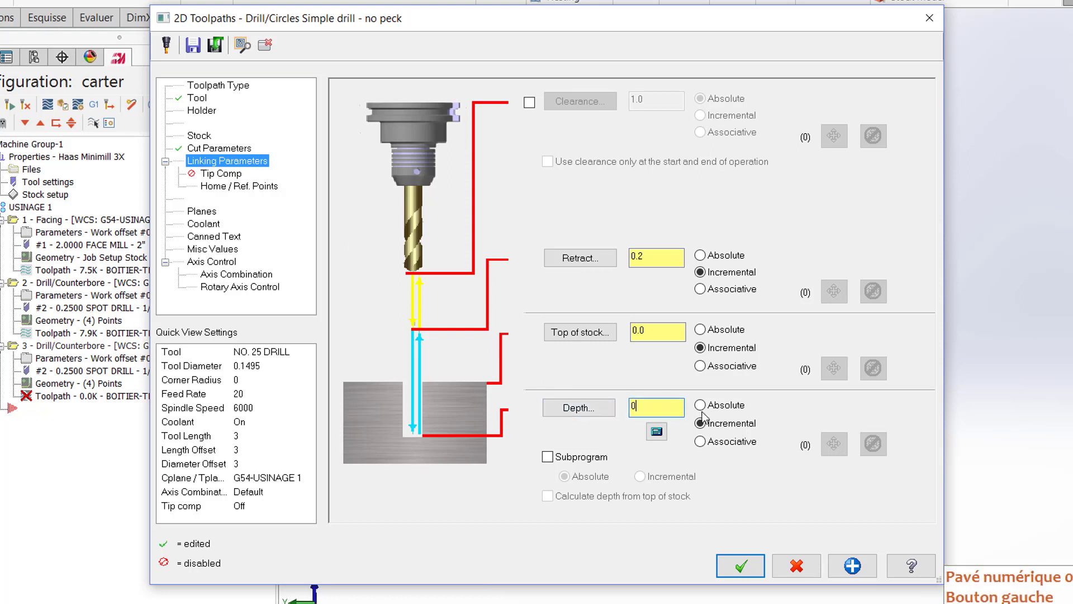
{"action": "left_click", "coordinate": [725, 427]}
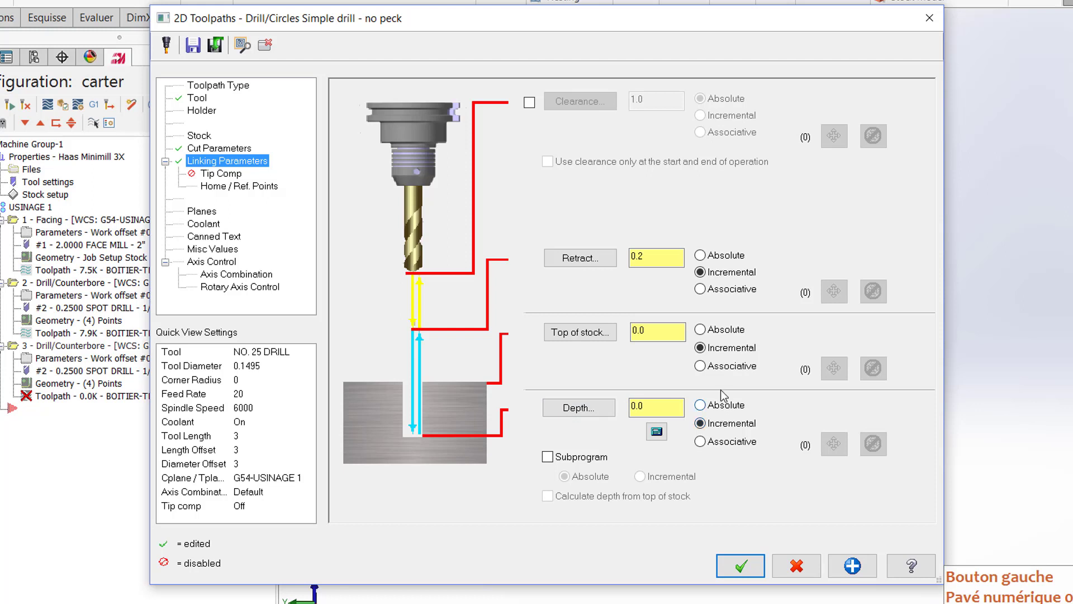
Step: Set the peck drilling's top of stock to 0.975 absolute and its retract height to 1.2 absolute
{"action": "left_click", "coordinate": [701, 330]}
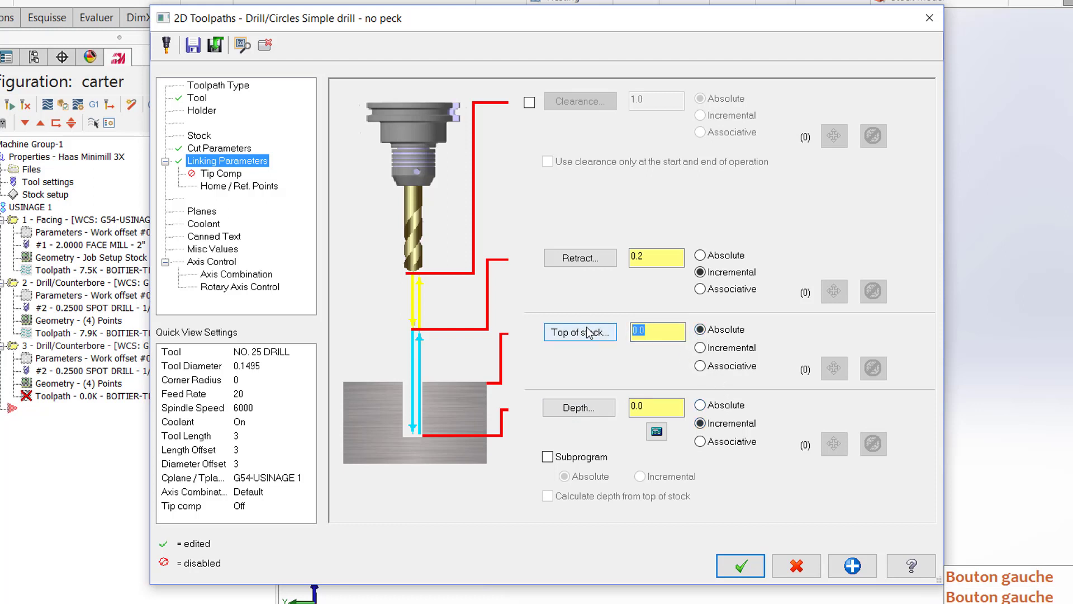
{"action": "type", "text": ".975"}
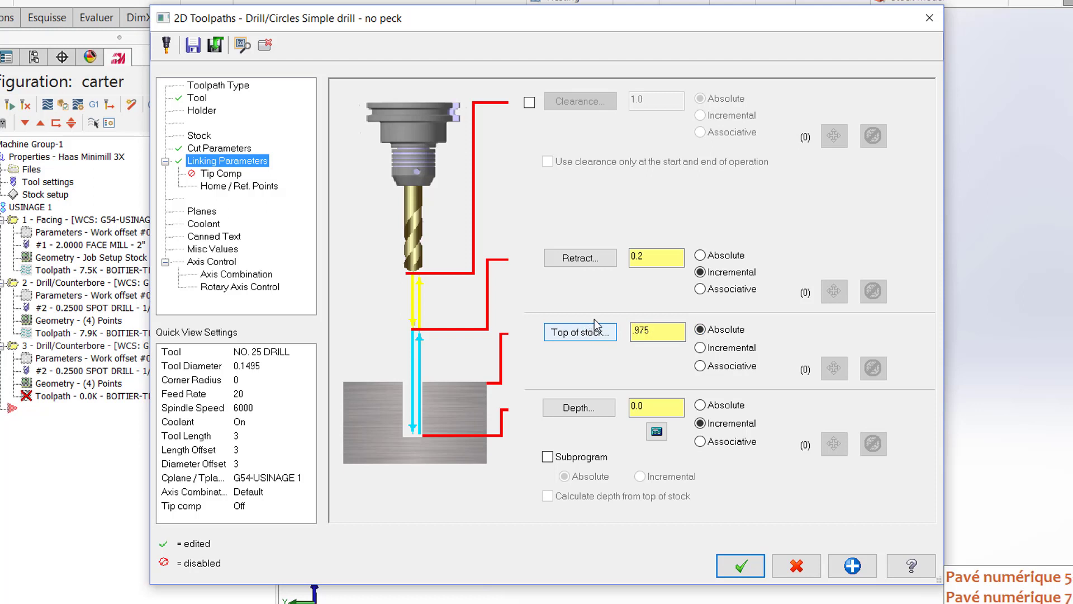
{"action": "left_click", "coordinate": [649, 261]}
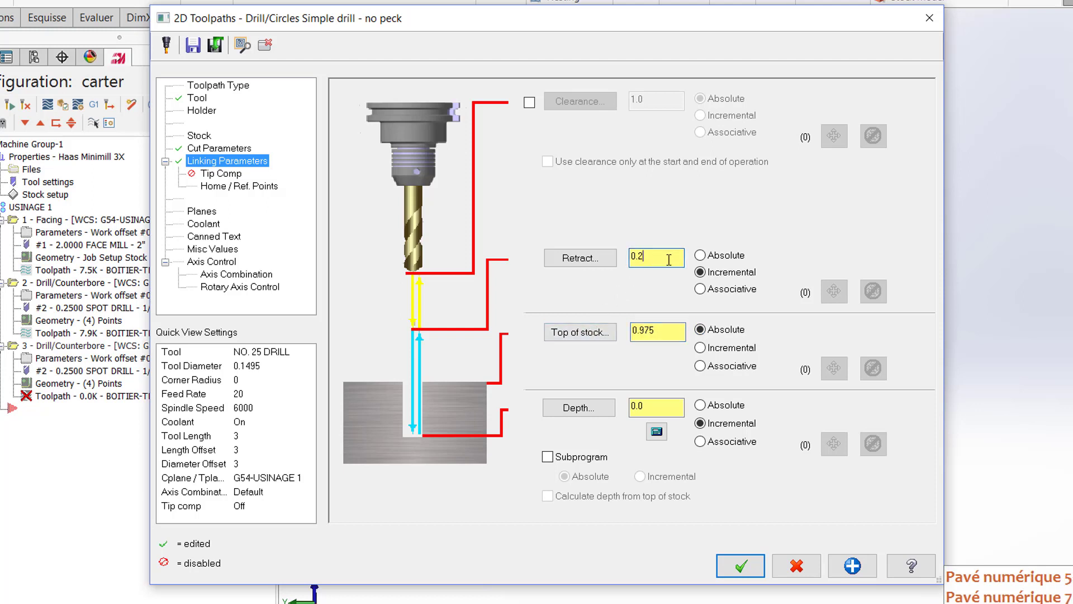
{"action": "left_click", "coordinate": [701, 255]}
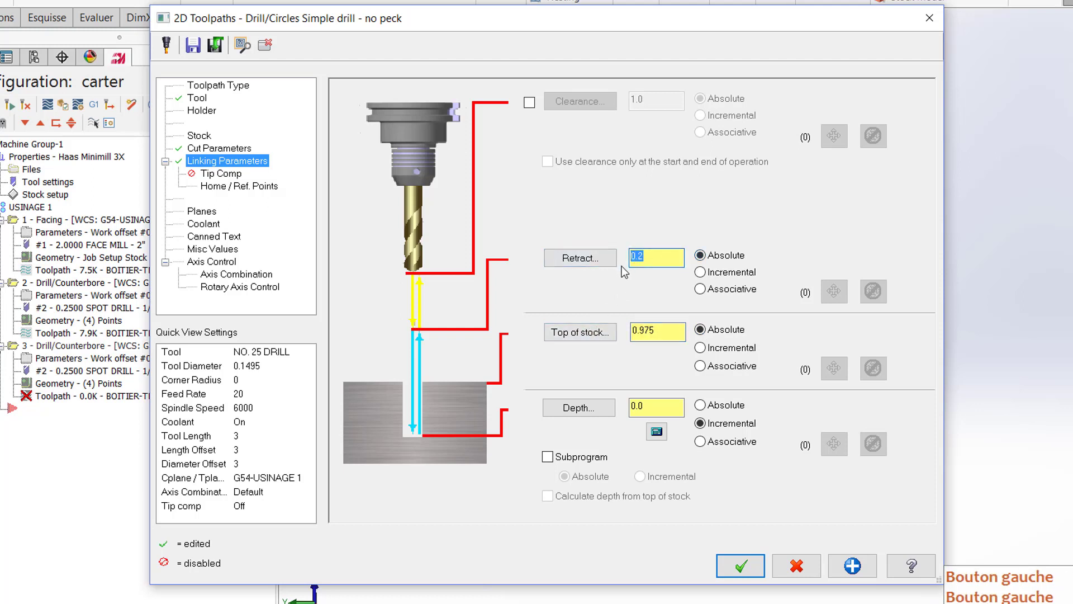
{"action": "type", "text": "1."}
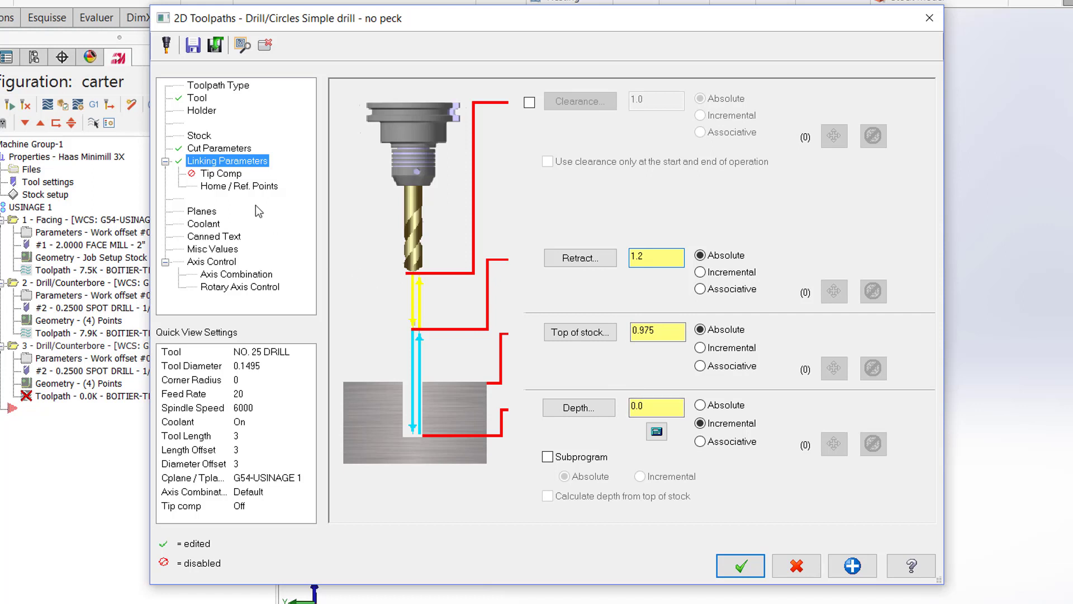
Step: Enable tip compensation with a breakthrough amount of 0.05 and accept the settings to generate the peck drilling toolpath
{"action": "left_click", "coordinate": [226, 175]}
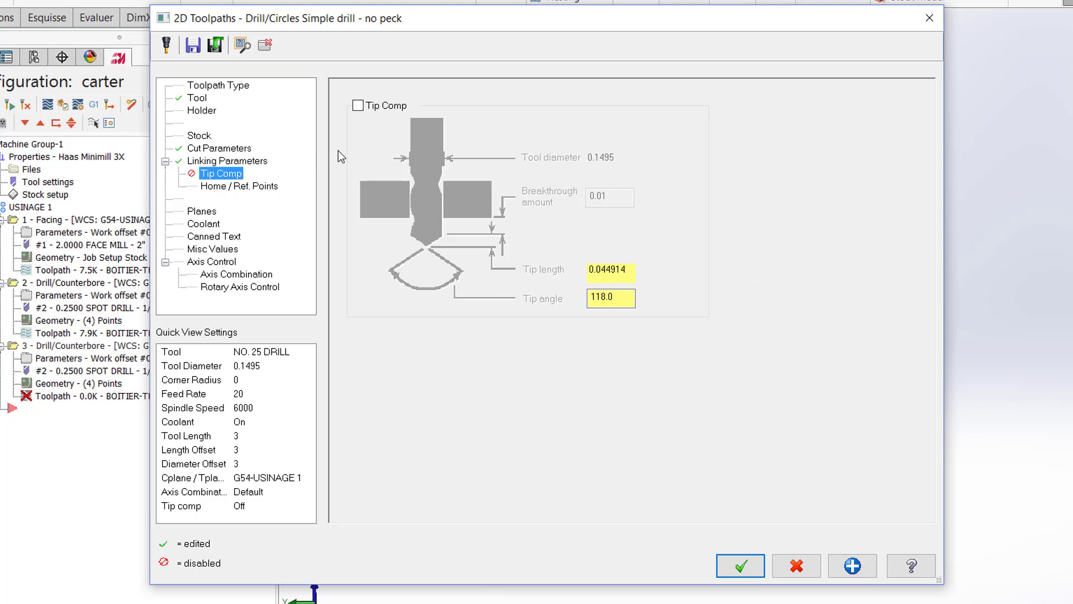
{"action": "left_click", "coordinate": [358, 106]}
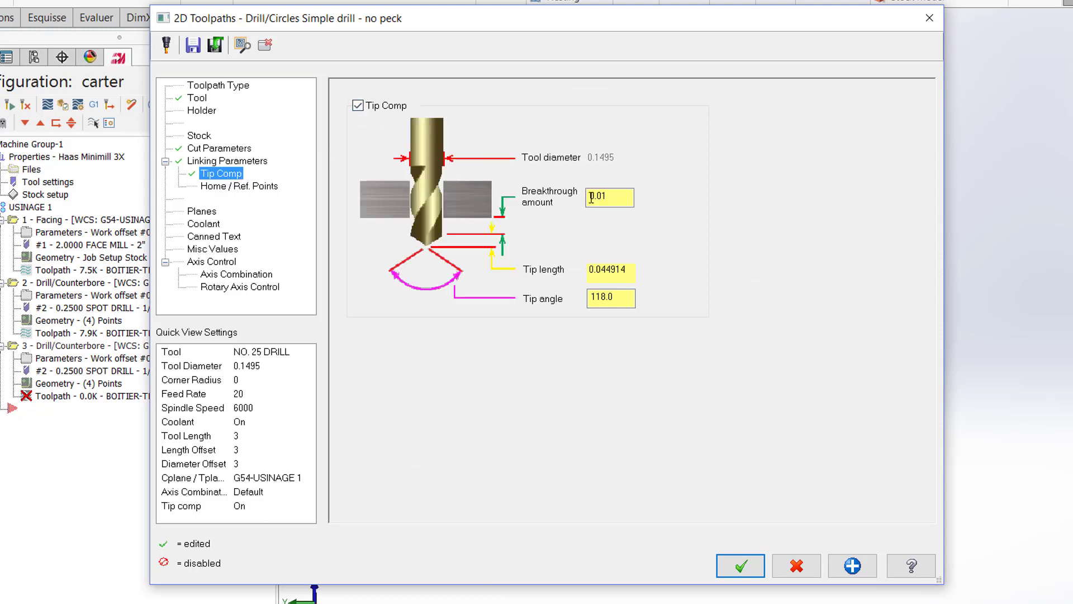
{"action": "left_click_drag", "start_coordinate": [603, 197], "coordinate": [612, 197]}
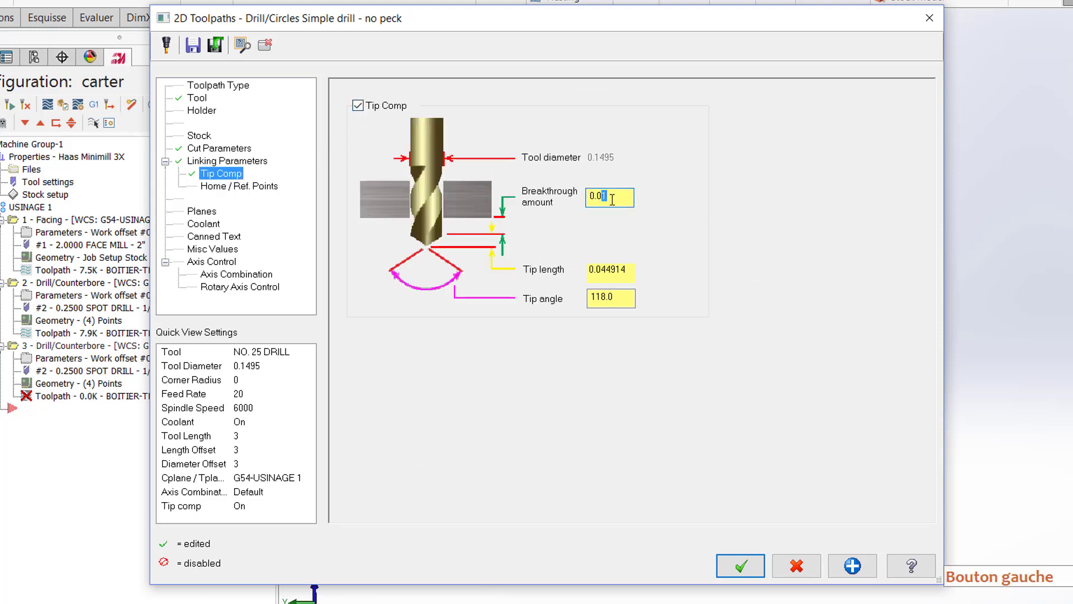
{"action": "type", "text": "5"}
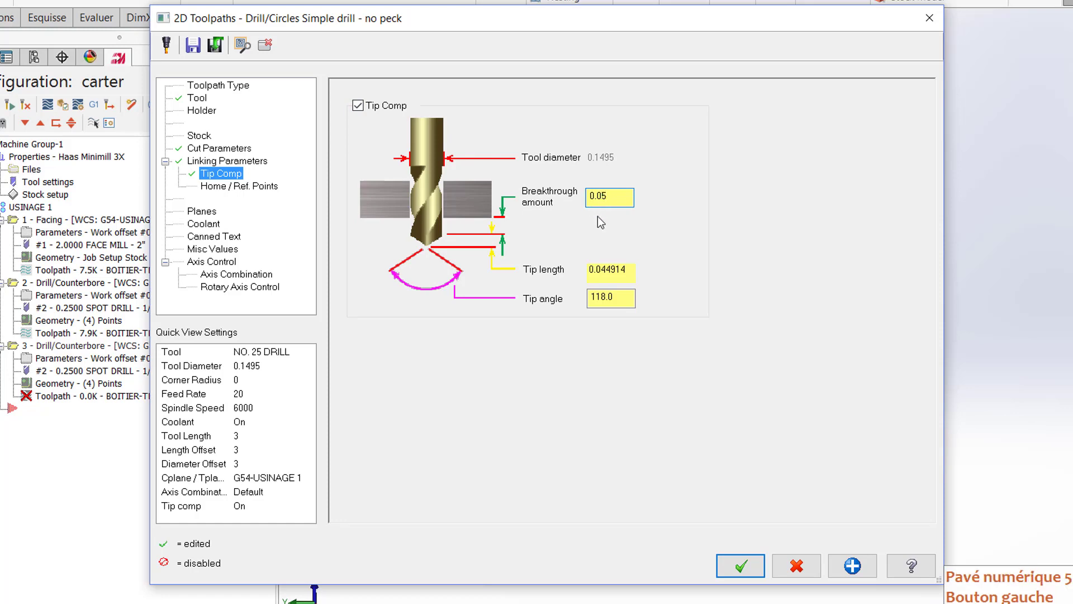
{"action": "left_click", "coordinate": [740, 562]}
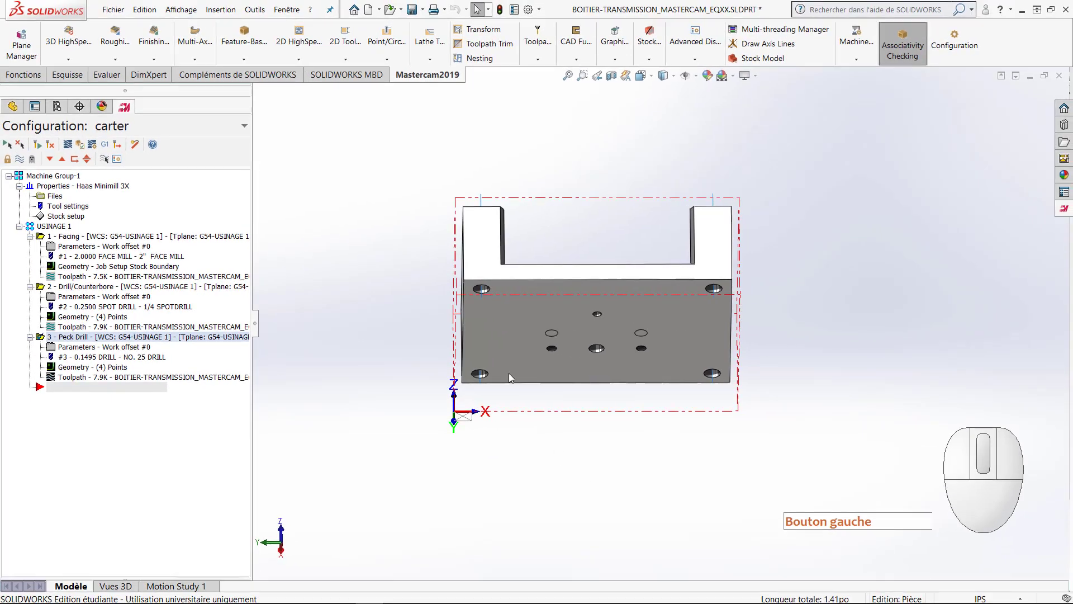
Step: Hide the peck drilling toolpath's display and bring the housing's open cavity into view
{"action": "middle_click_drag", "start_coordinate": [408, 236], "coordinate": [410, 331]}
{"action": "left_click", "coordinate": [19, 159]}
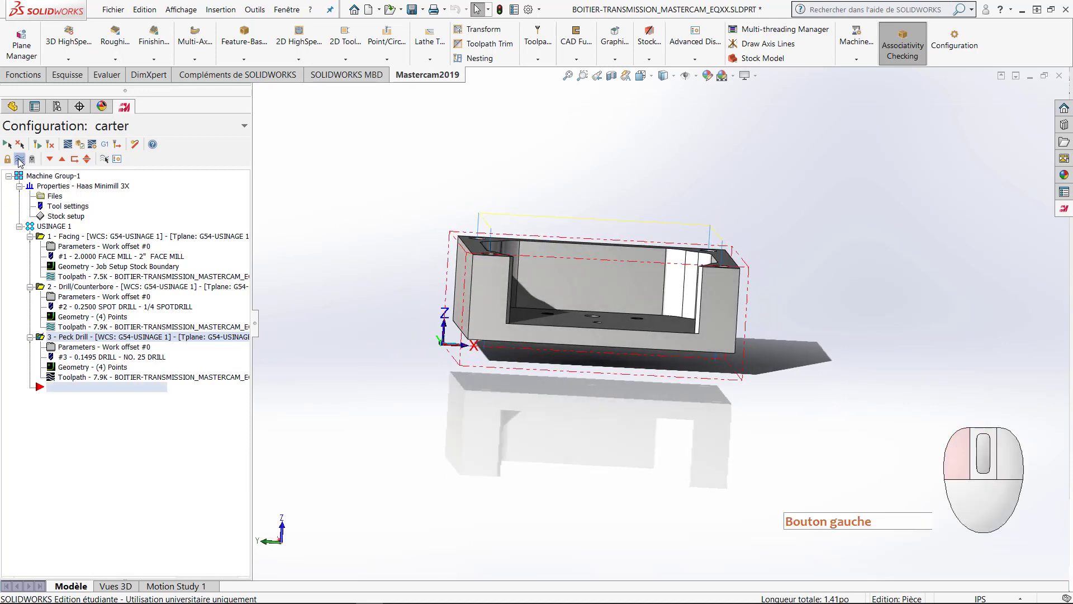
{"action": "middle_click_drag", "start_coordinate": [447, 353], "coordinate": [555, 353]}
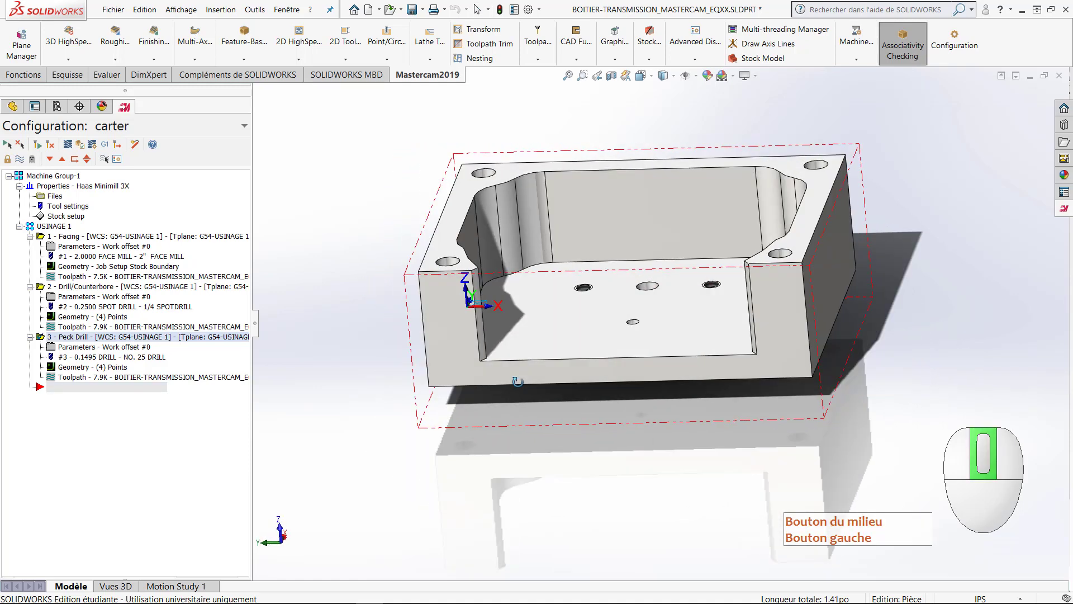
{"action": "left_click", "coordinate": [554, 351]}
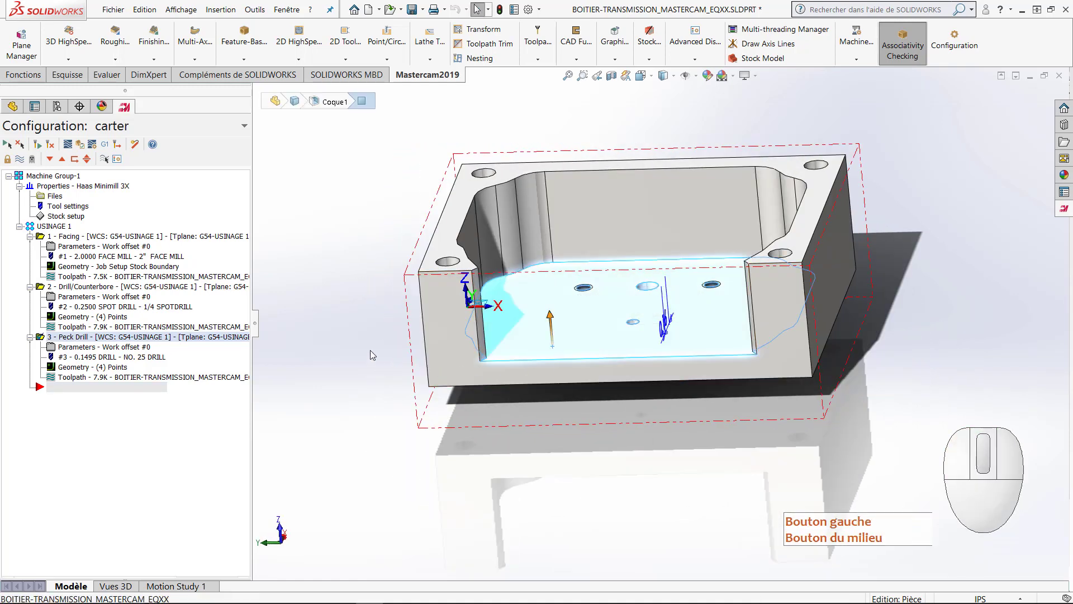
{"action": "left_click", "coordinate": [343, 340]}
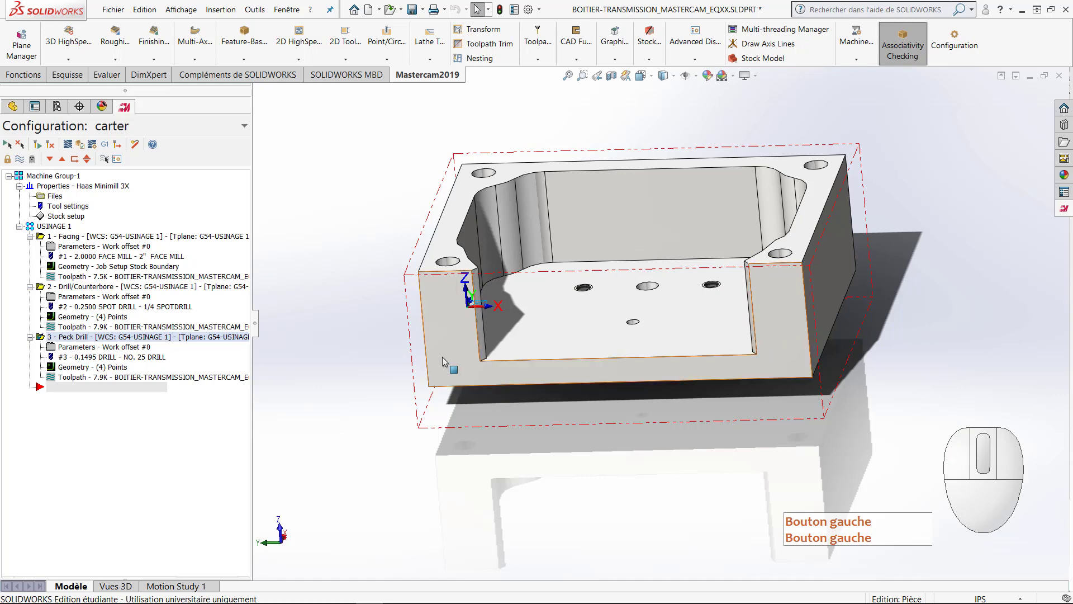
{"action": "middle_click_drag", "start_coordinate": [442, 357], "coordinate": [432, 393]}
Step: Start a 2D Pocket toolpath and chain the cavity floor edges from one end of the opening along the side wall through the back corner
{"action": "left_click", "coordinate": [346, 60]}
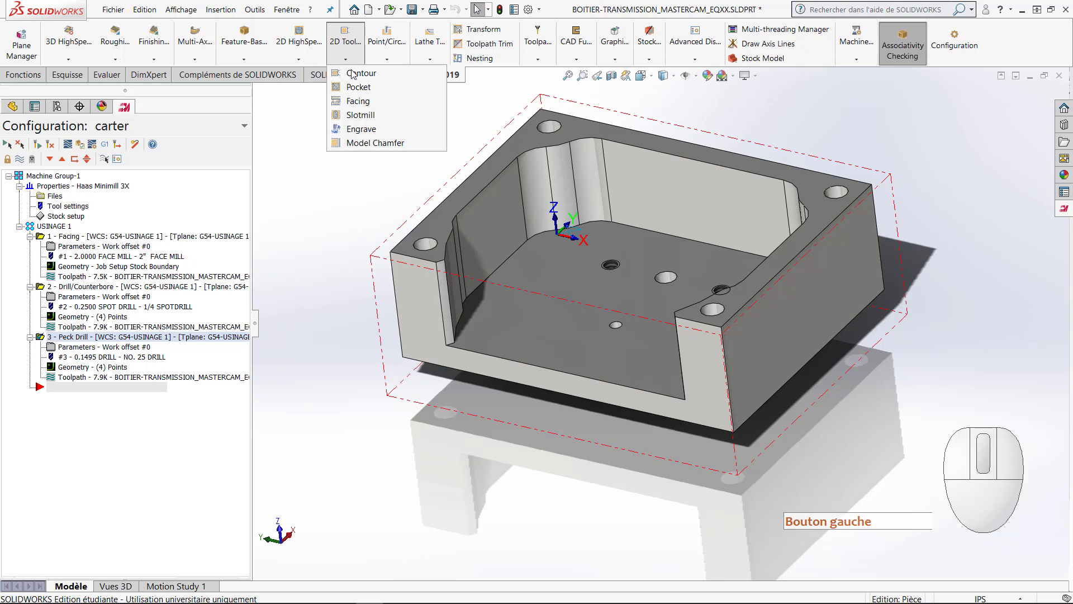
{"action": "left_click", "coordinate": [353, 75]}
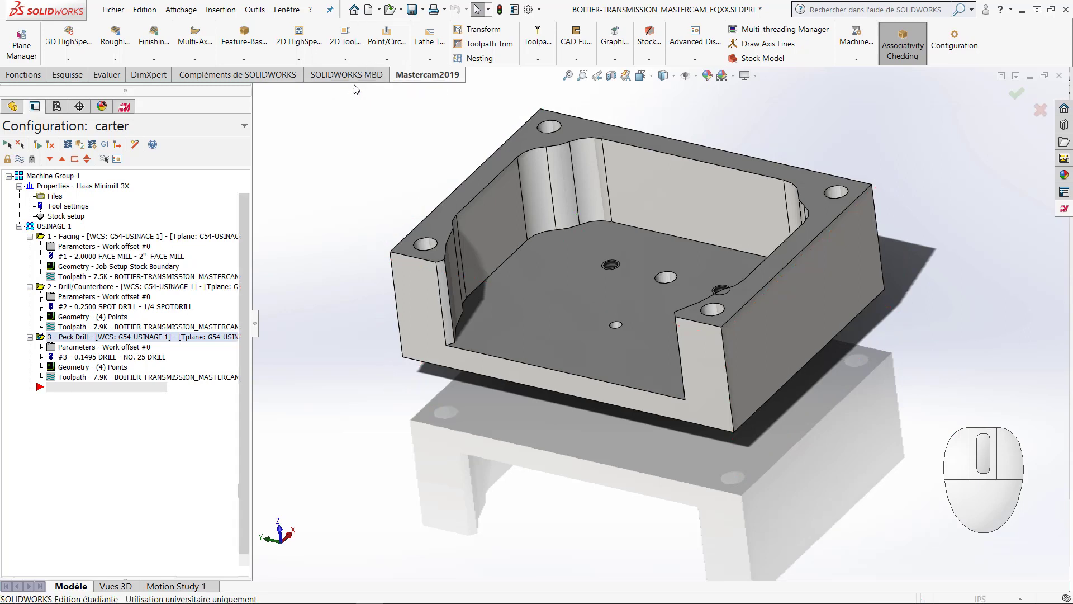
{"action": "scroll", "coordinate": [481, 267], "scroll_direction": "down", "scroll_amount": 3}
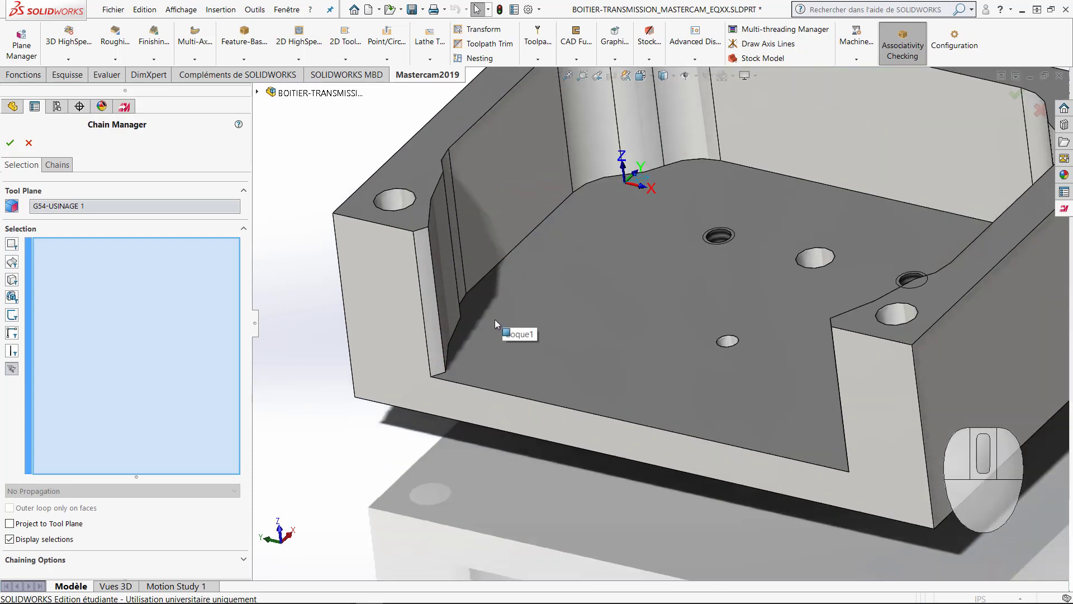
{"action": "left_click", "coordinate": [440, 378]}
{"action": "left_click", "coordinate": [454, 335]}
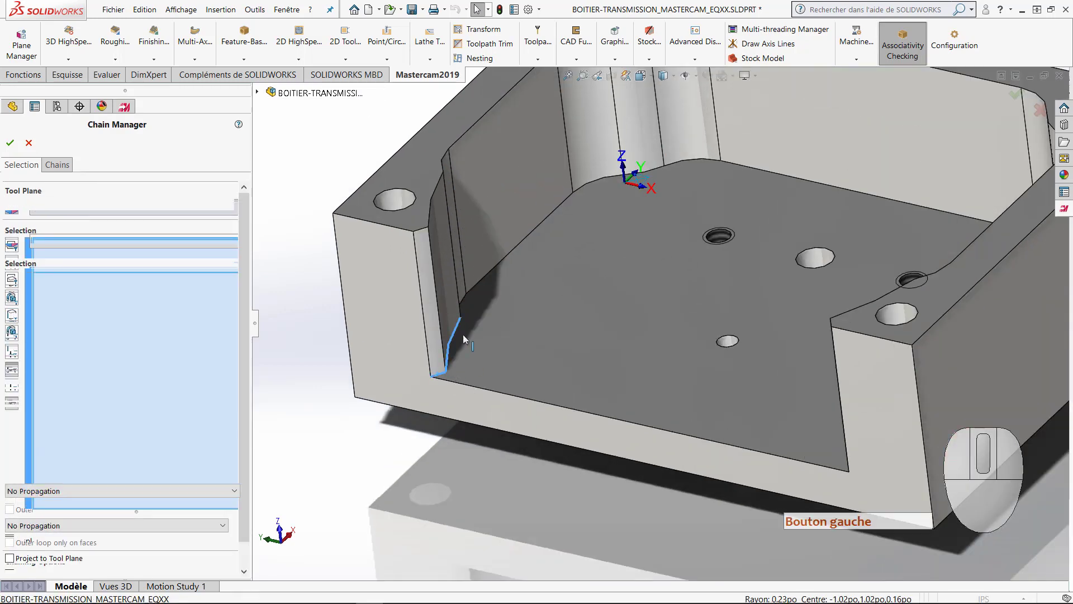
{"action": "middle_click_drag", "start_coordinate": [479, 307], "coordinate": [468, 313]}
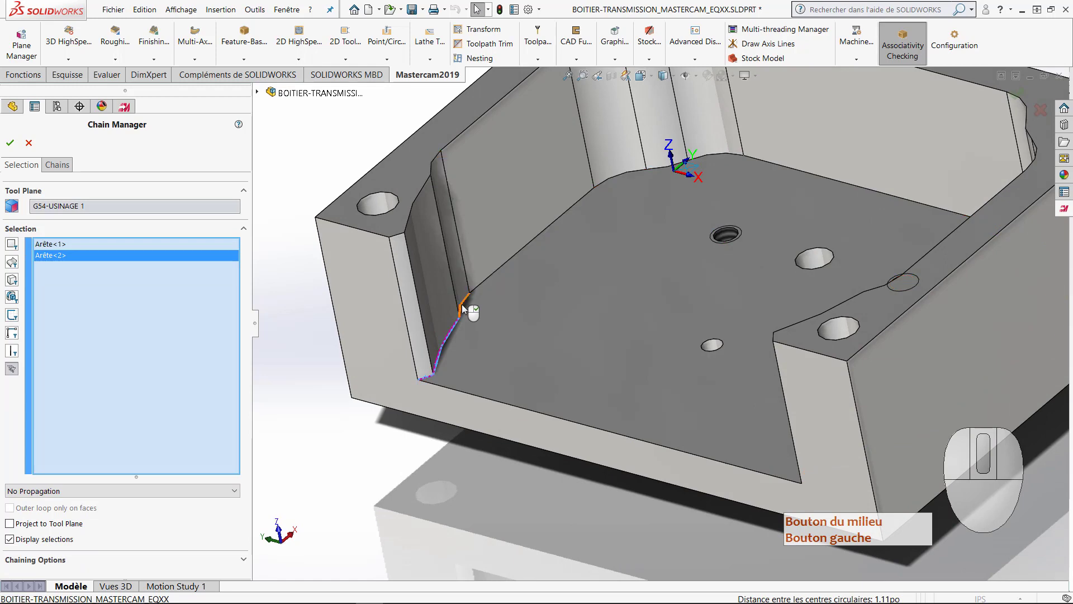
{"action": "left_click", "coordinate": [462, 304]}
{"action": "left_click", "coordinate": [477, 286]}
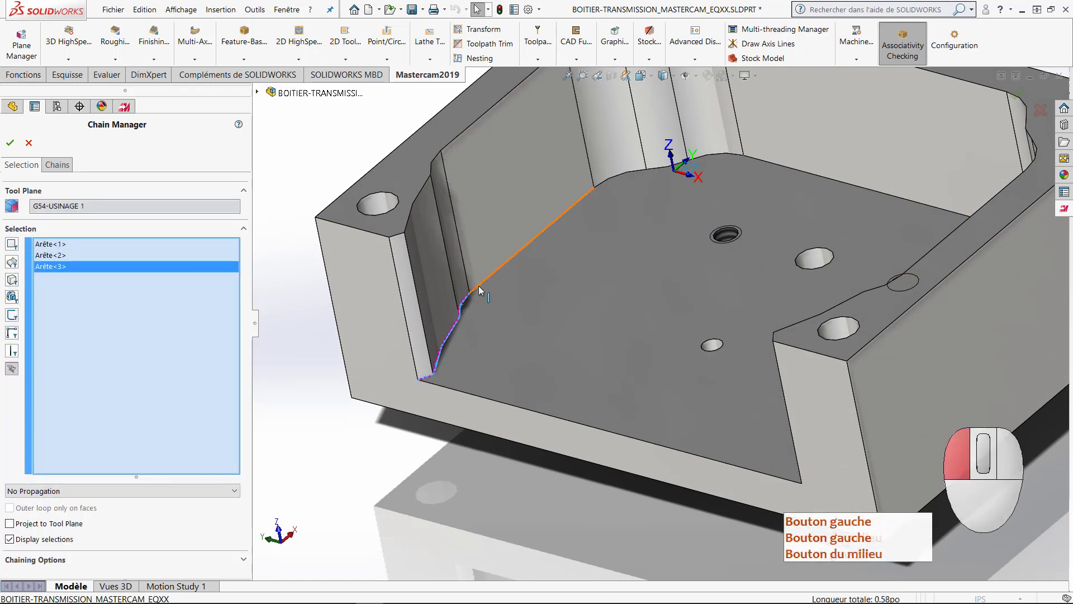
{"action": "left_click", "coordinate": [611, 180]}
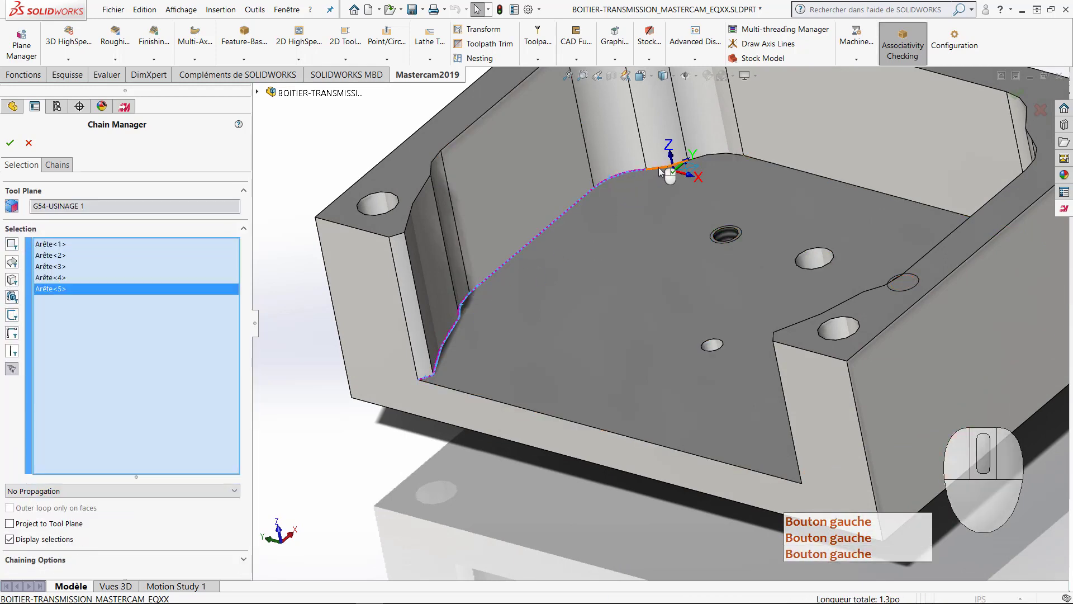
{"action": "left_click", "coordinate": [668, 171]}
{"action": "left_click", "coordinate": [719, 165]}
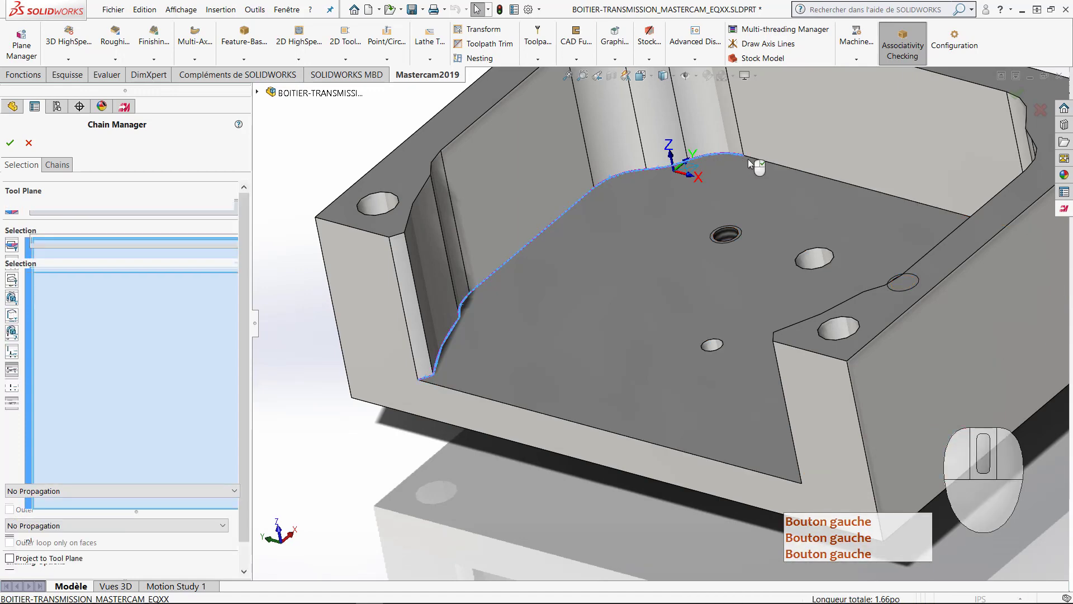
Step: Add the remaining cavity floor edges to the chain, along the back wall and opposite side wall to the other end of the opening
{"action": "middle_click_drag", "start_coordinate": [721, 244], "coordinate": [656, 283]}
{"action": "left_click", "coordinate": [841, 249]}
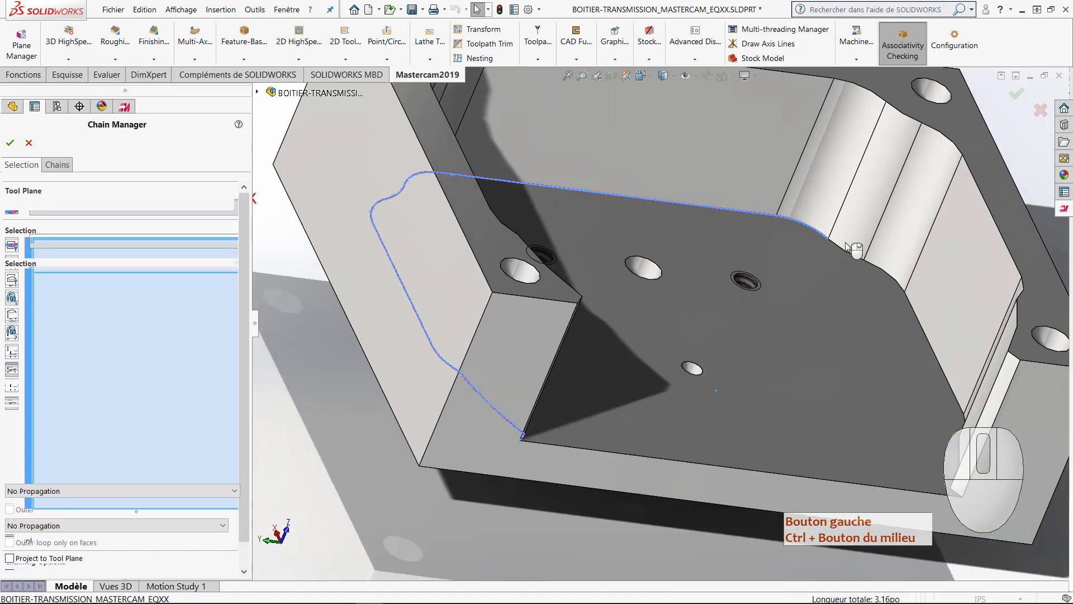
{"action": "left_click", "coordinate": [881, 268]}
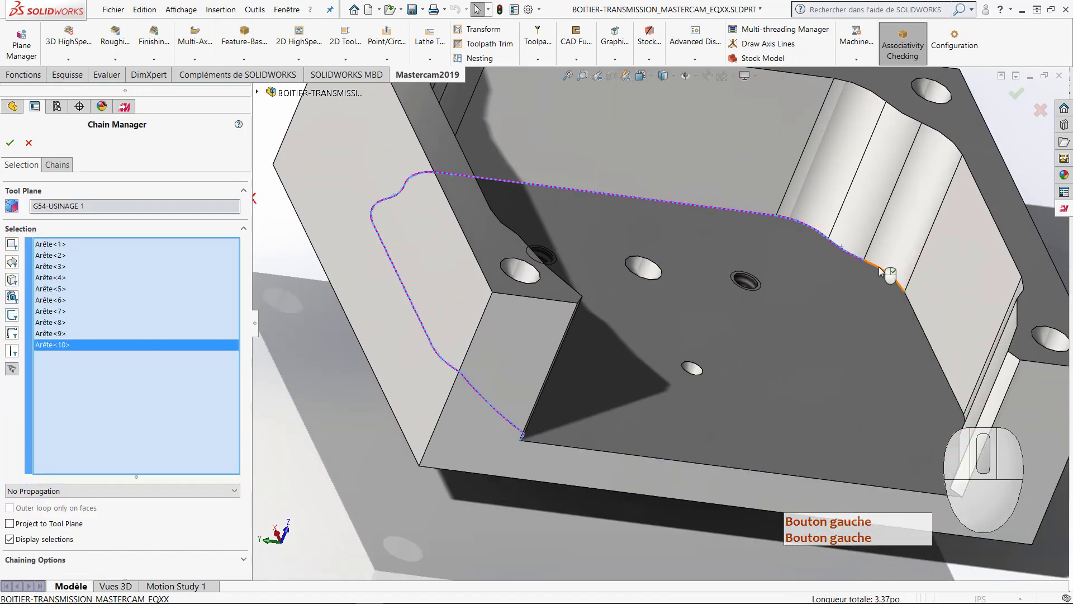
{"action": "left_click", "coordinate": [906, 294]}
{"action": "left_click", "coordinate": [917, 311]}
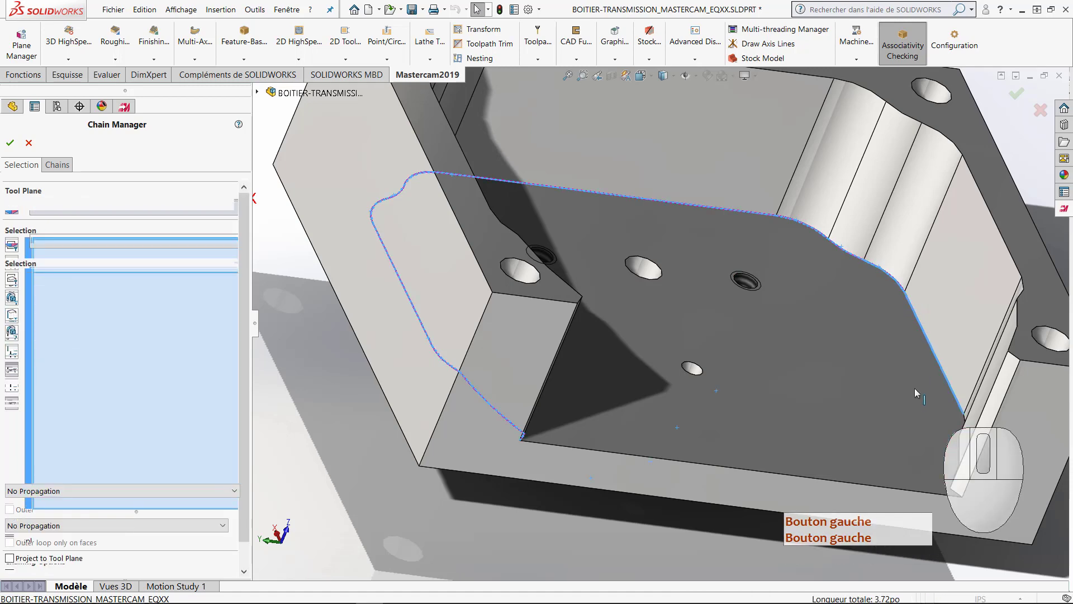
{"action": "middle_click_drag", "start_coordinate": [917, 310], "coordinate": [919, 408]}
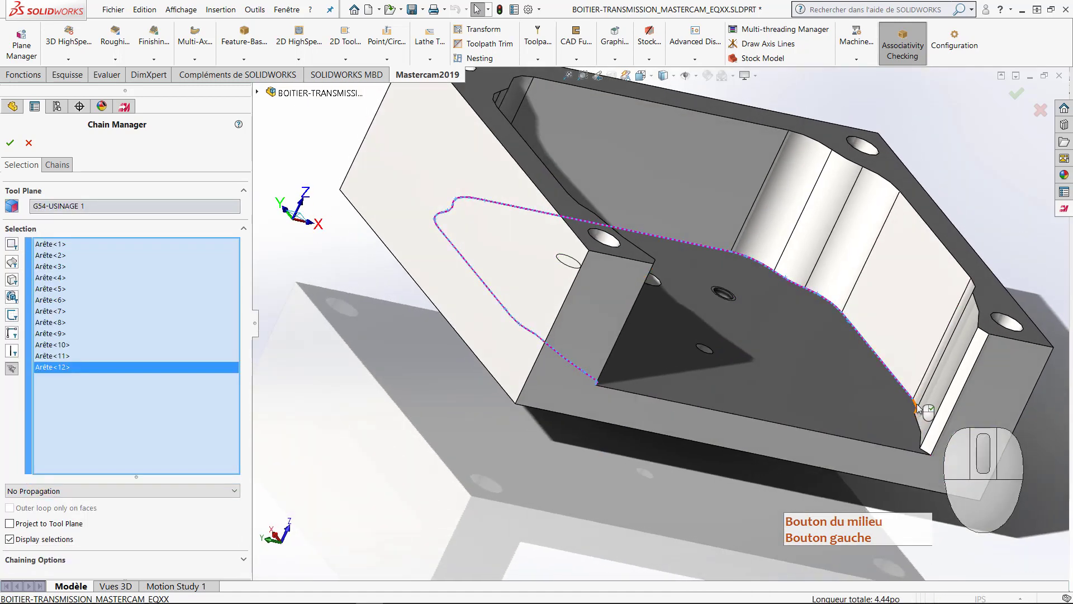
{"action": "left_click", "coordinate": [917, 410]}
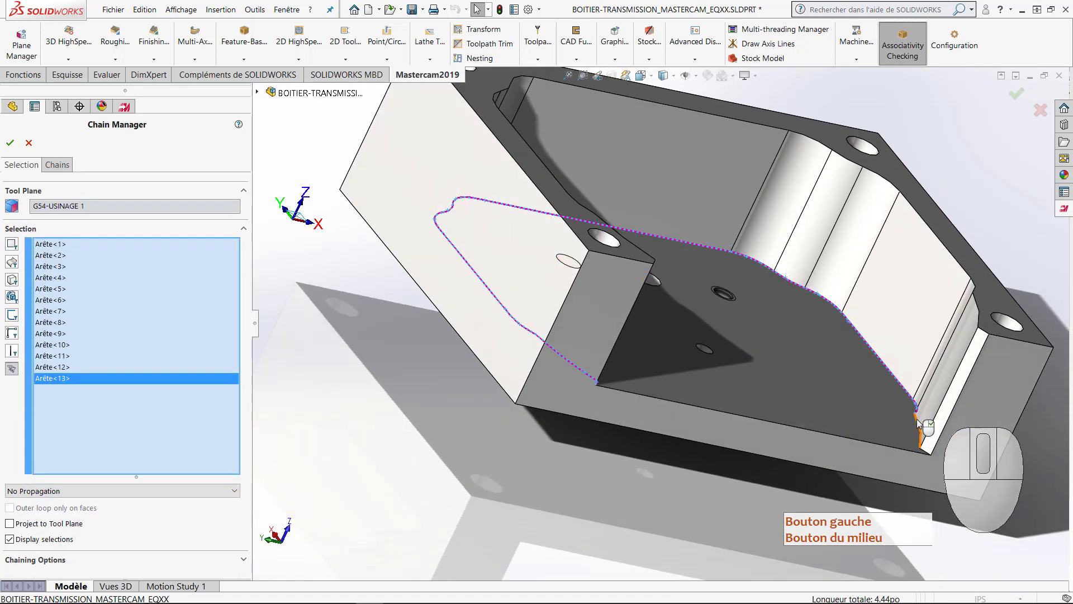
{"action": "left_click", "coordinate": [923, 441]}
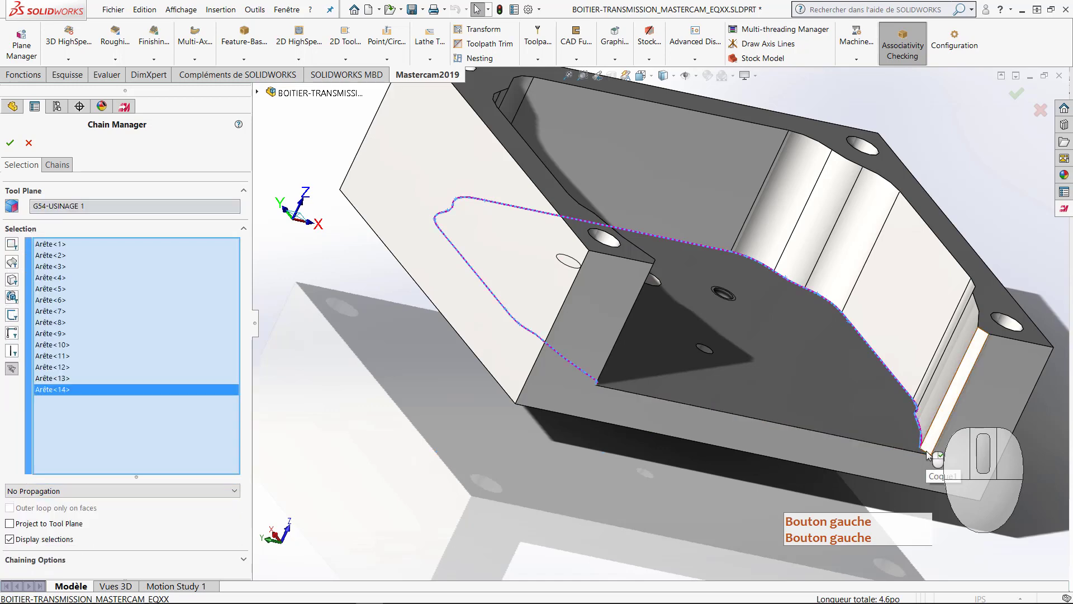
{"action": "middle_click_drag", "start_coordinate": [930, 451], "coordinate": [911, 453]}
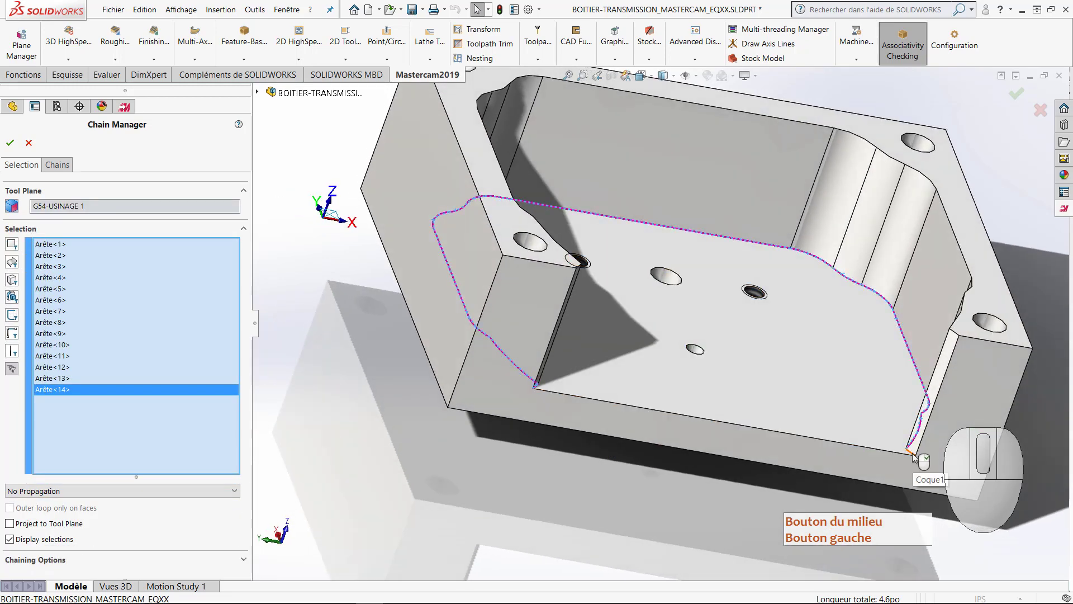
{"action": "left_click", "coordinate": [909, 452]}
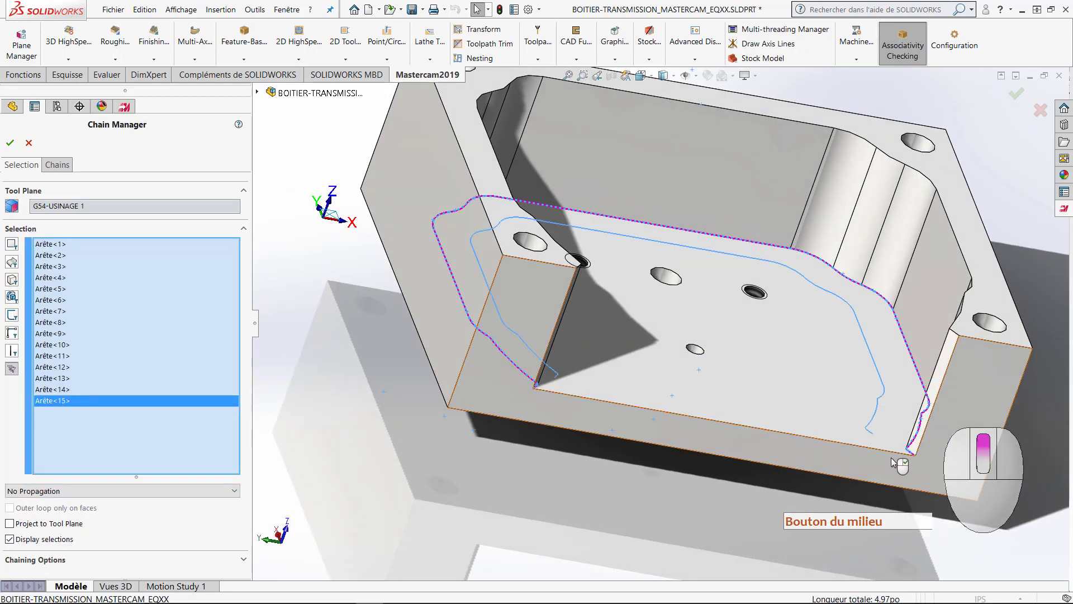
{"action": "middle_click_drag", "start_coordinate": [909, 452], "coordinate": [670, 418]}
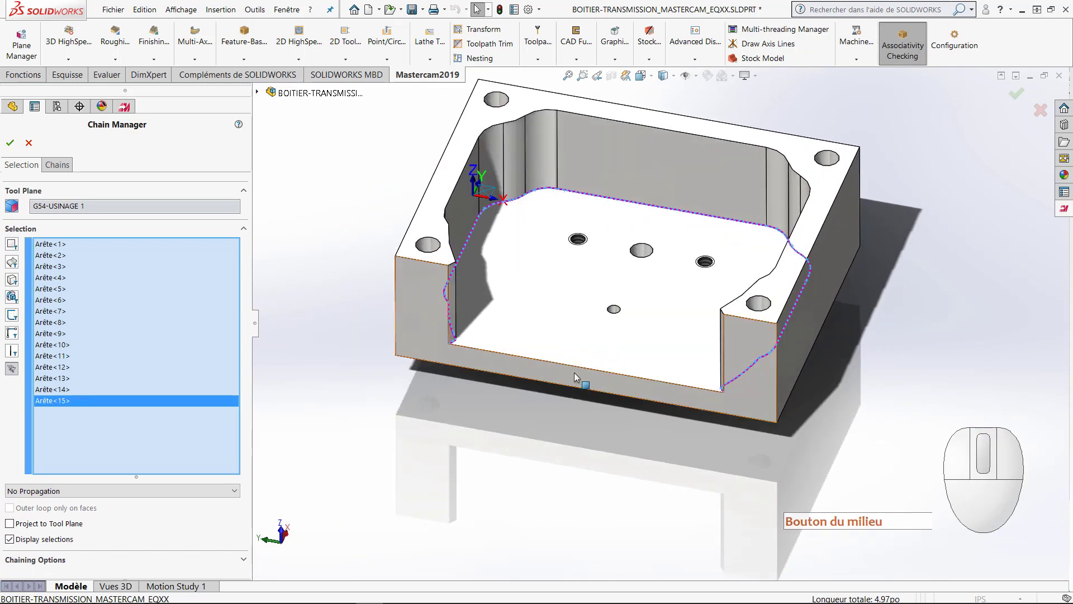
{"action": "scroll", "coordinate": [576, 376], "scroll_direction": "down", "scroll_amount": 3}
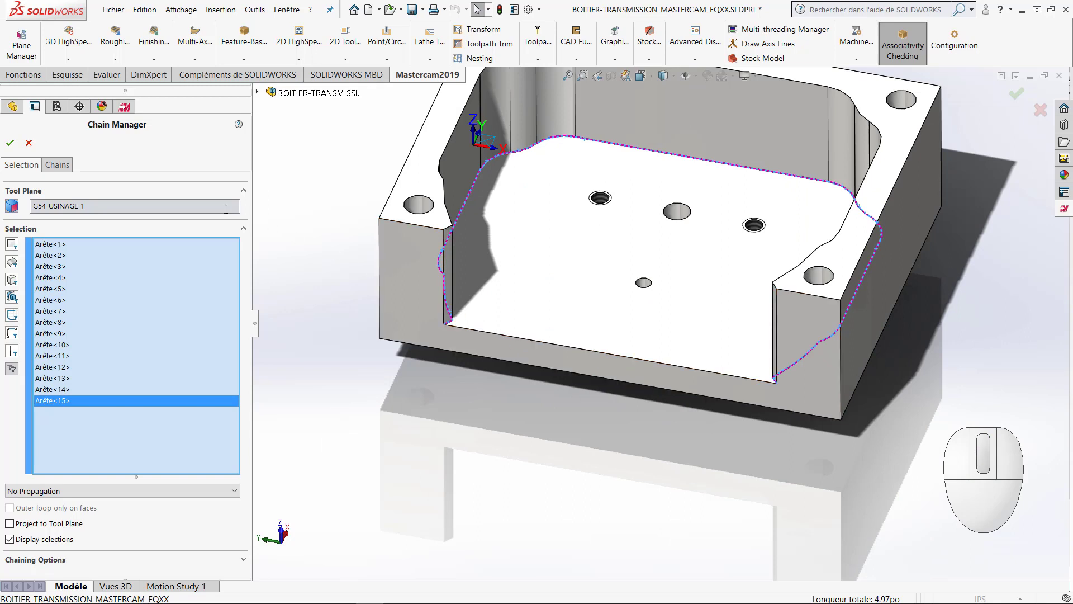
Step: Reverse the direction of Chain #1 so that it starts at the opposite end of the cavity's opening
{"action": "left_click", "coordinate": [63, 165]}
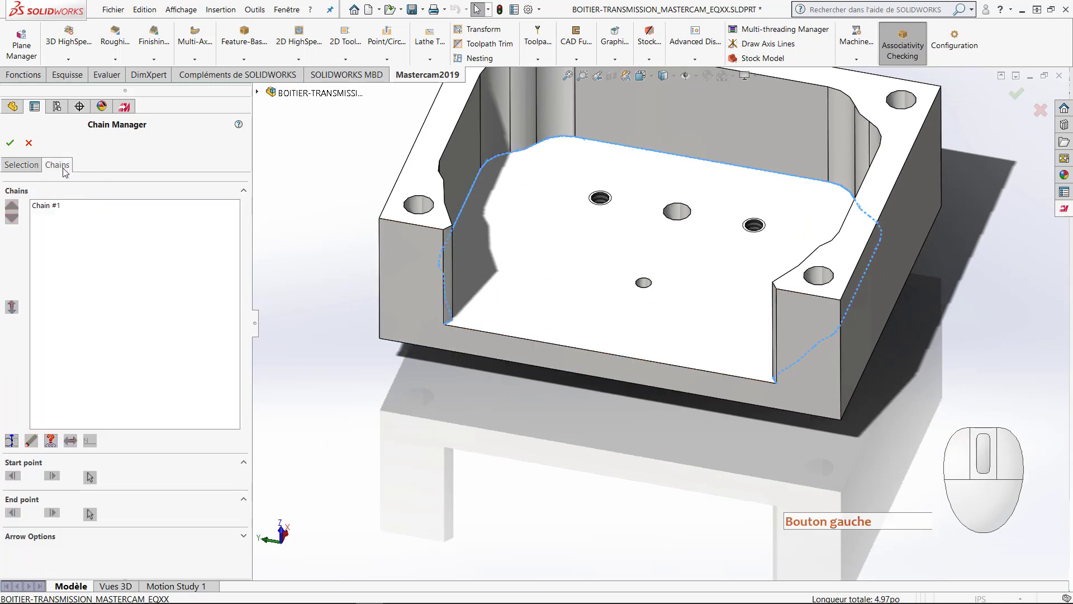
{"action": "left_click", "coordinate": [53, 207]}
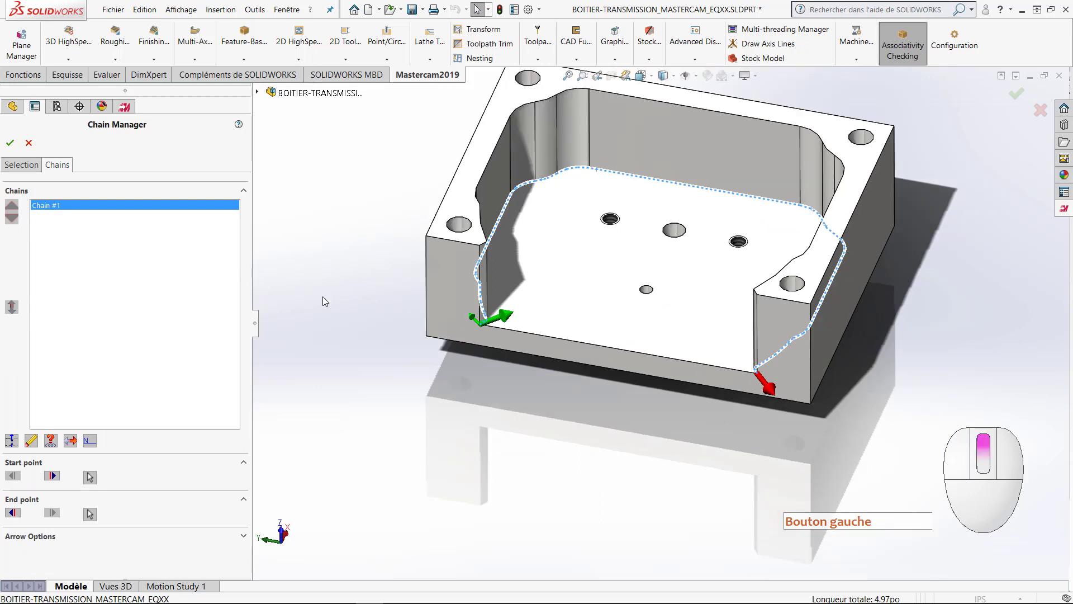
{"action": "scroll", "coordinate": [323, 296], "scroll_direction": "up", "scroll_amount": 2}
{"action": "middle_click_drag", "start_coordinate": [361, 292], "coordinate": [329, 343], "text": "ctrl"}
{"action": "middle_click_drag", "start_coordinate": [274, 346], "coordinate": [274, 347], "text": "ctrl"}
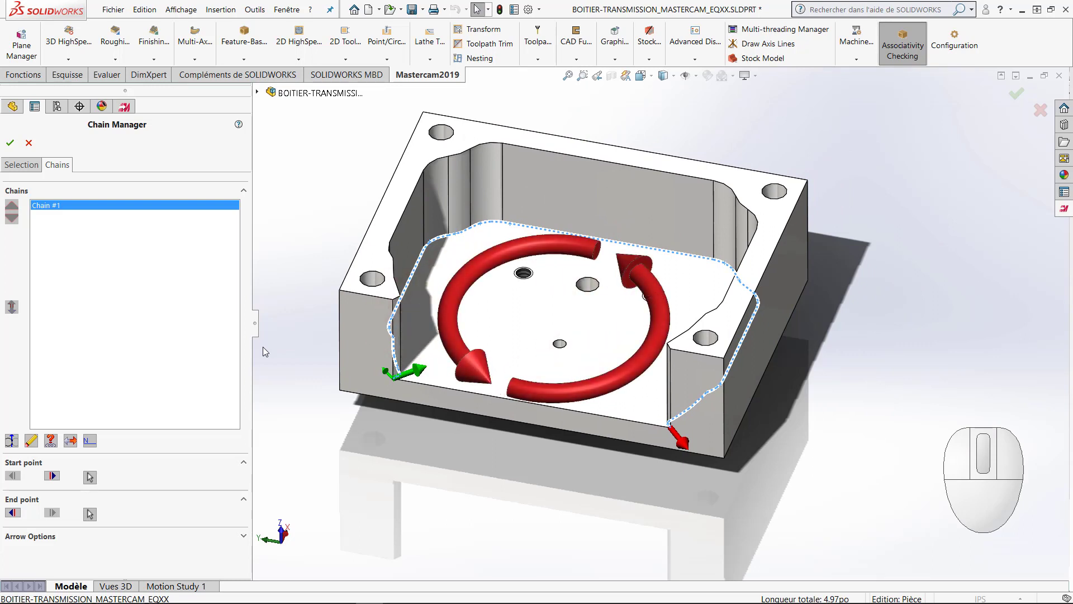
{"action": "left_click", "coordinate": [71, 441]}
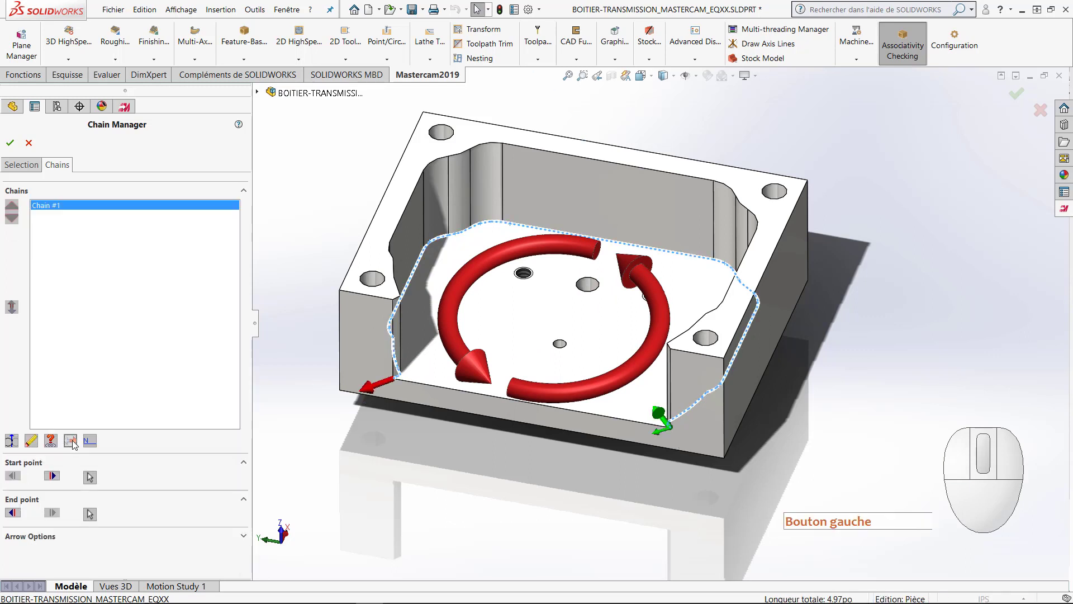
{"action": "left_click", "coordinate": [71, 441]}
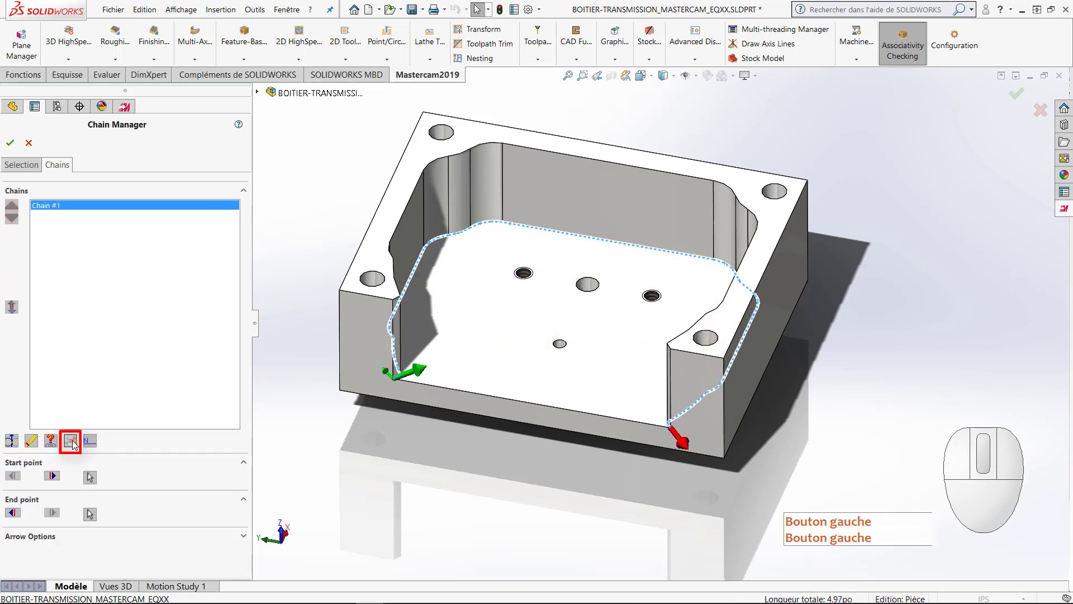
{"action": "left_click", "coordinate": [70, 441]}
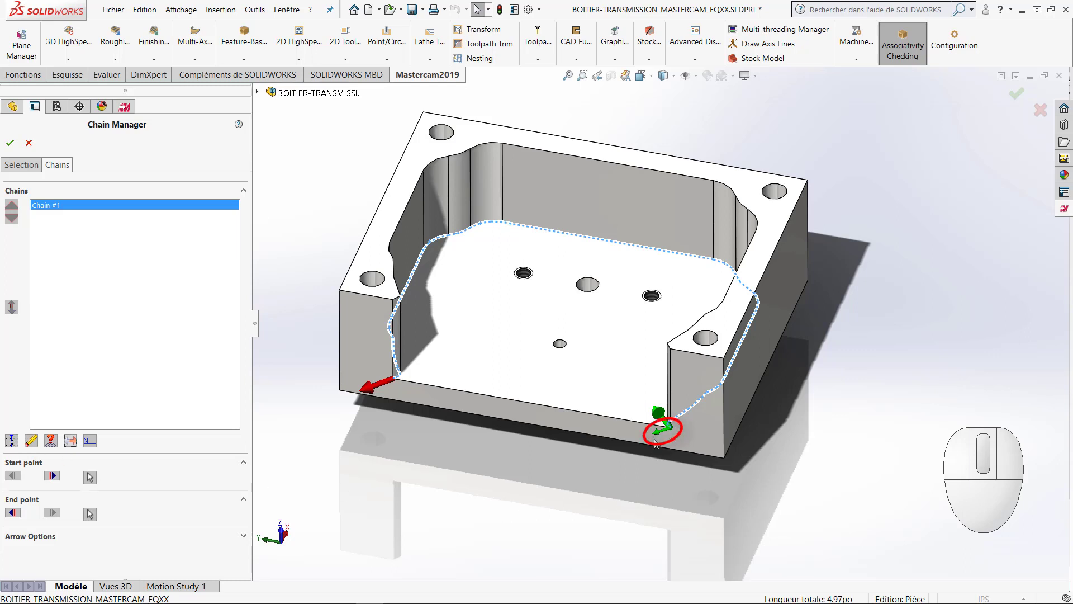
Step: Accept the reversed open chain as the pocket toolpath's geometry
{"action": "left_click", "coordinate": [11, 442]}
{"action": "left_click", "coordinate": [11, 443]}
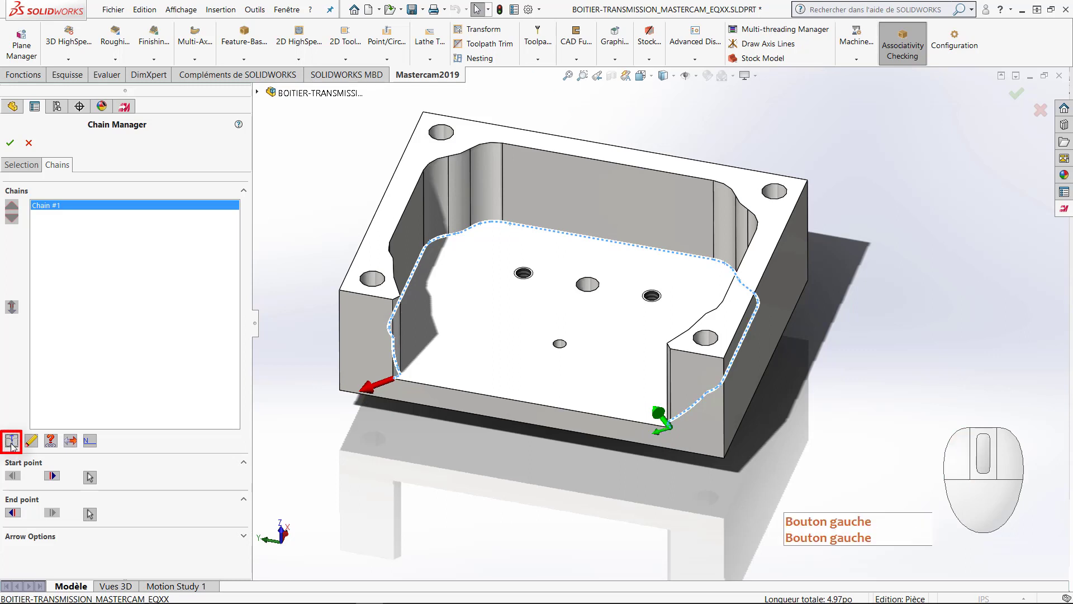
{"action": "left_click", "coordinate": [11, 442]}
{"action": "left_click", "coordinate": [12, 442]}
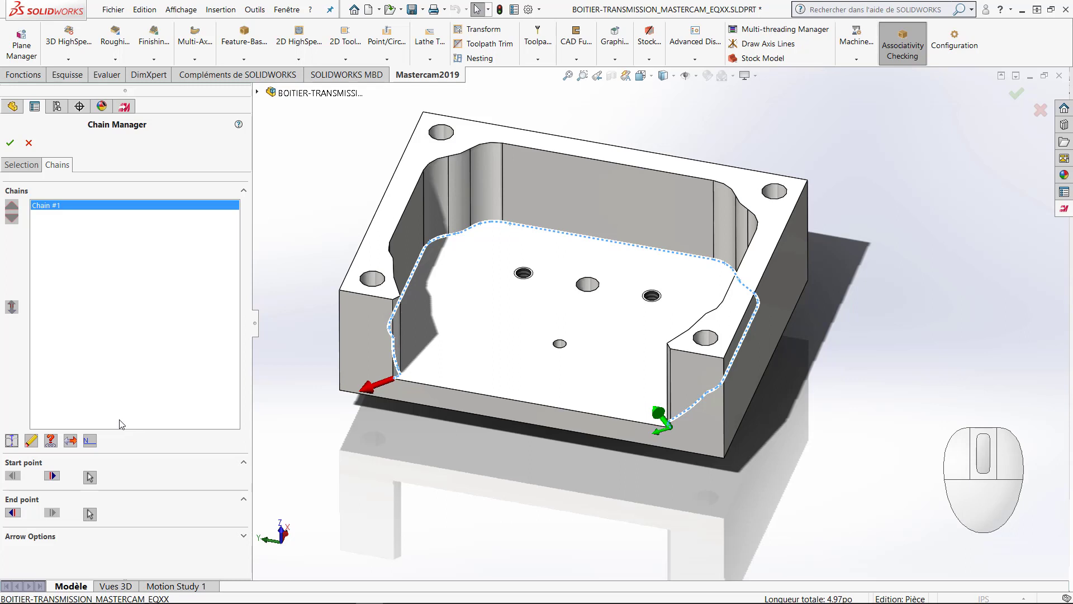
{"action": "left_click", "coordinate": [10, 143]}
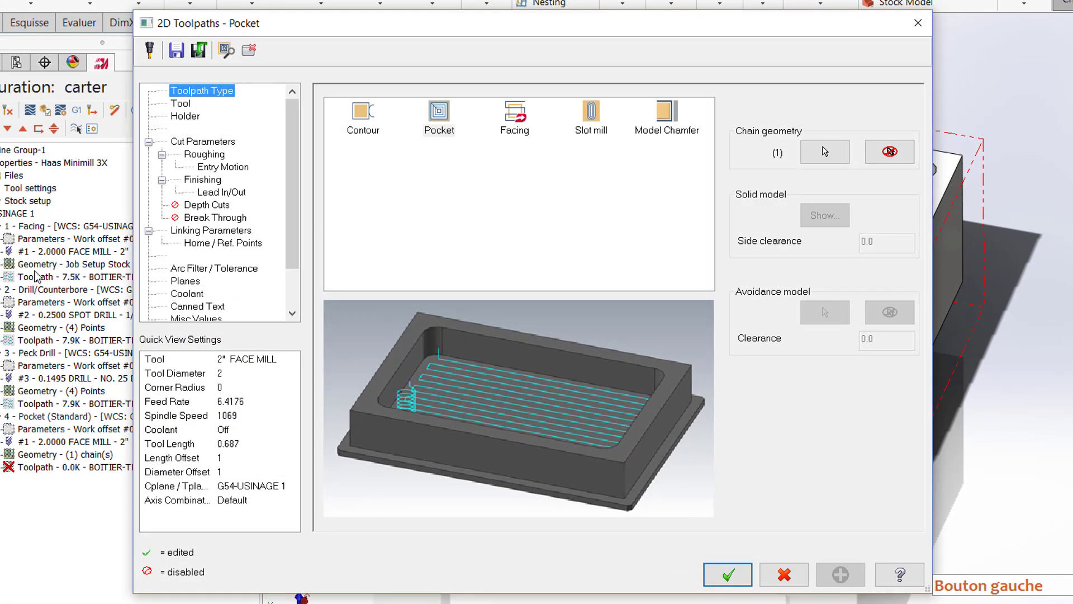
Step: Choose tool 6, the 5/8 flat endmill, for the pocket toolpath and set its feed rate to 15
{"action": "left_click", "coordinate": [186, 105]}
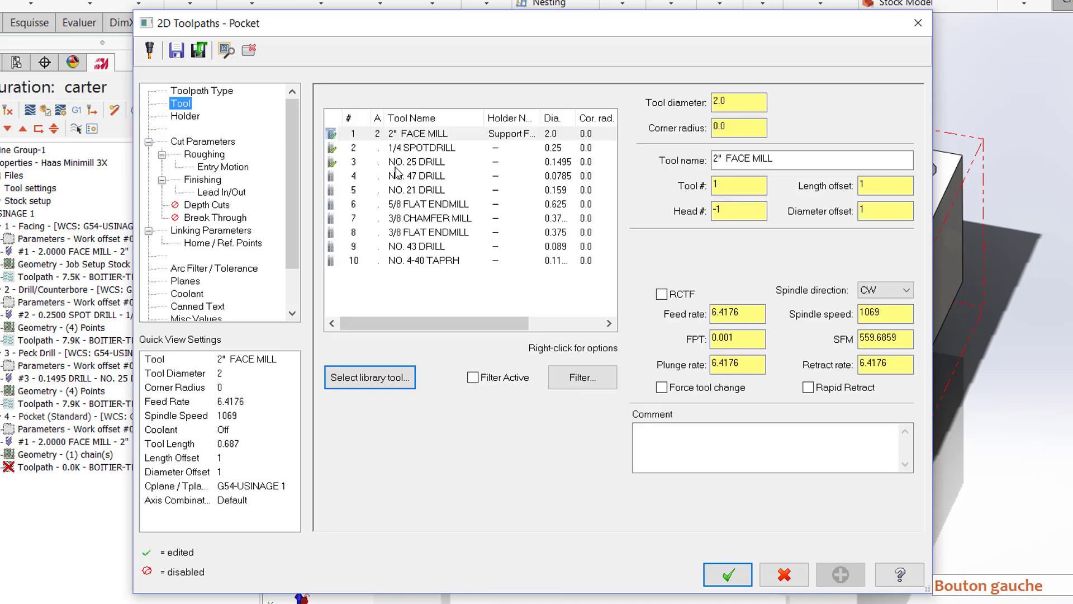
{"action": "left_click", "coordinate": [411, 205]}
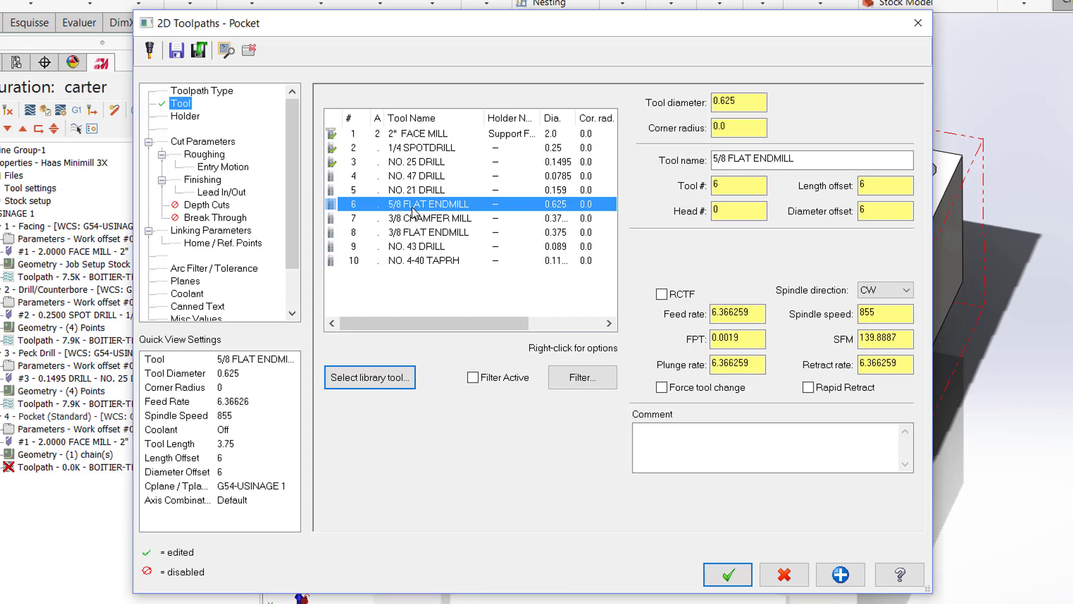
{"action": "left_click_drag", "start_coordinate": [756, 316], "coordinate": [703, 323]}
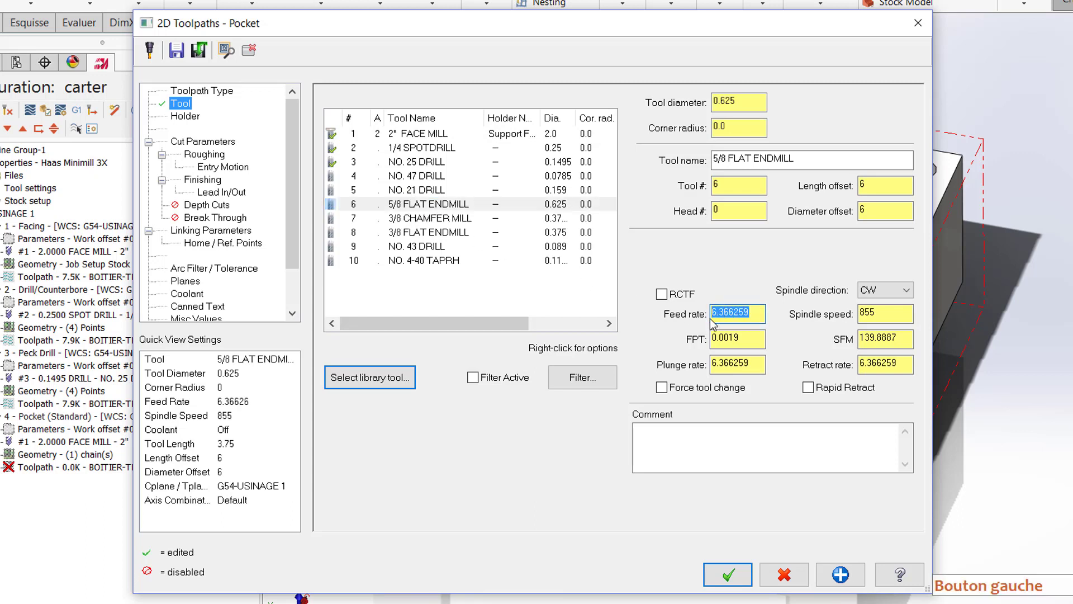
{"action": "type", "text": "15"}
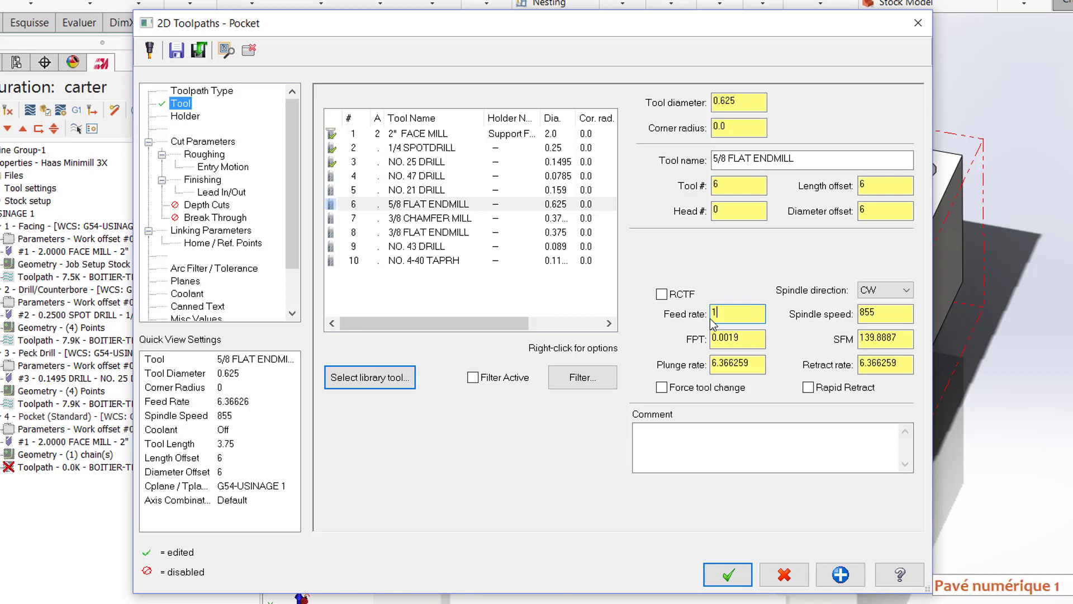
Step: Set the pocket tool's spindle speed to 3000 and plunge rate to 5, and enable rapid retract
{"action": "left_click", "coordinate": [872, 311]}
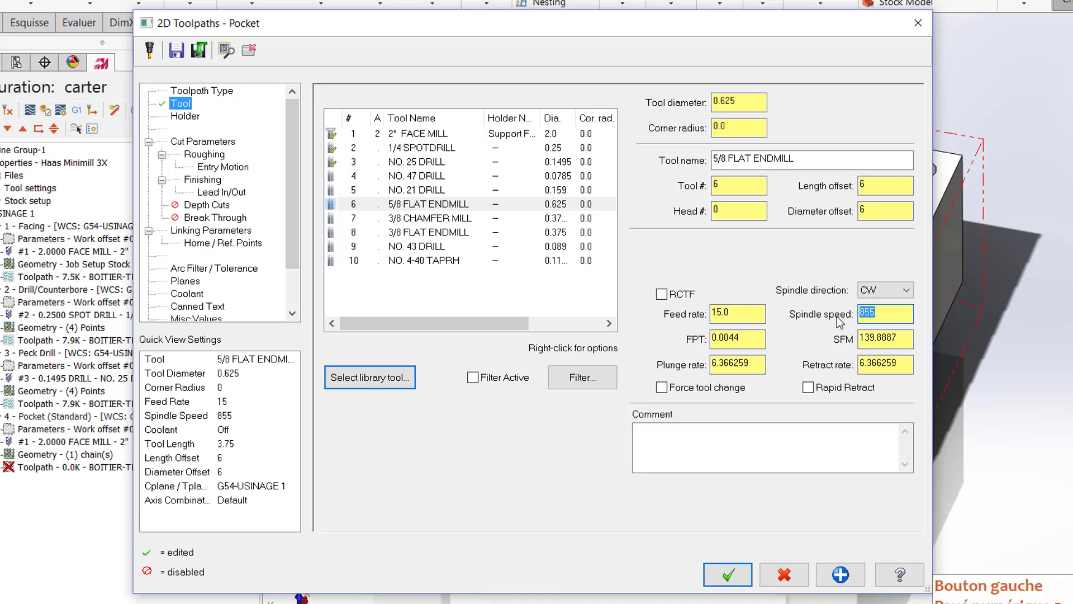
{"action": "type", "text": "3000"}
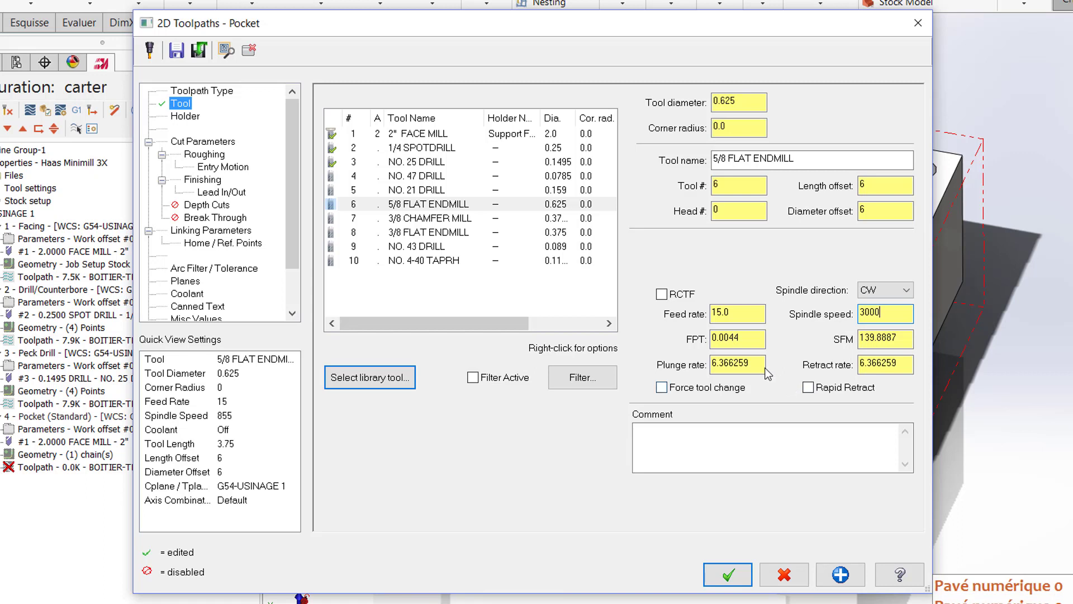
{"action": "double_click", "coordinate": [737, 364]}
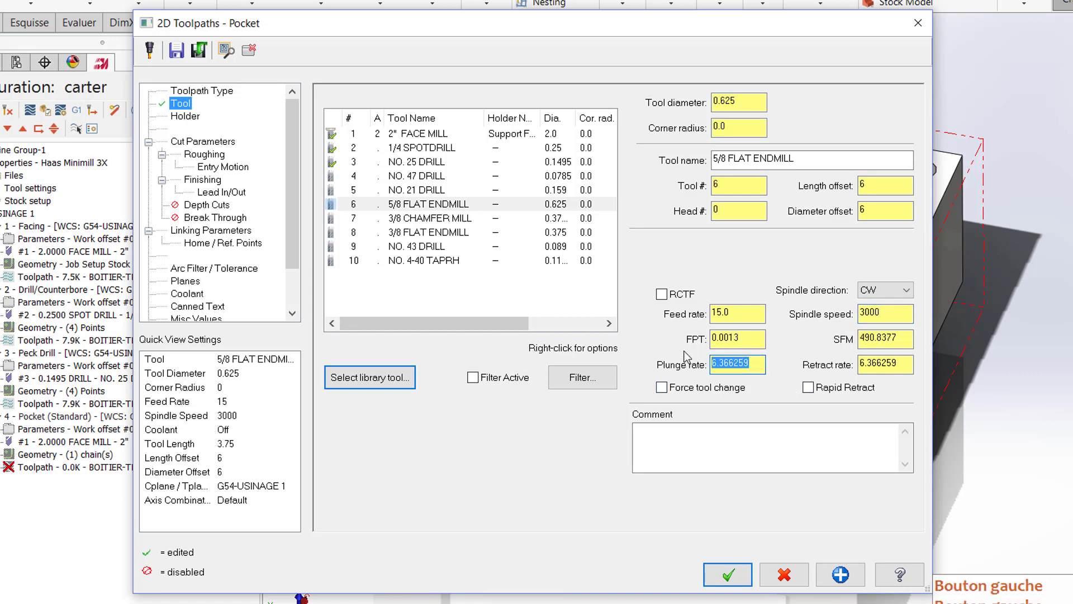
{"action": "type", "text": "5"}
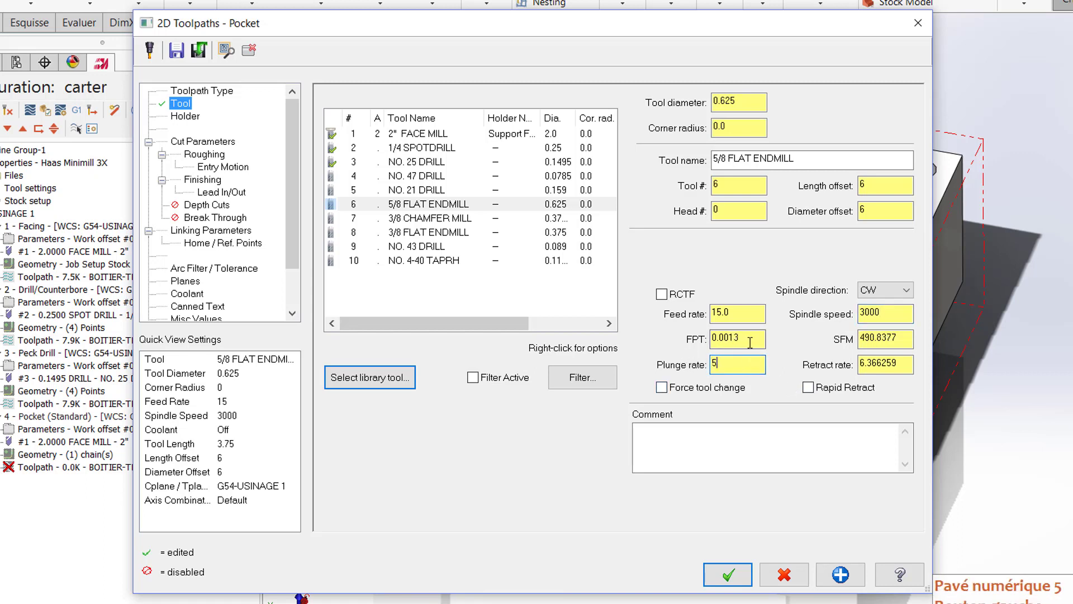
{"action": "left_click", "coordinate": [744, 316]}
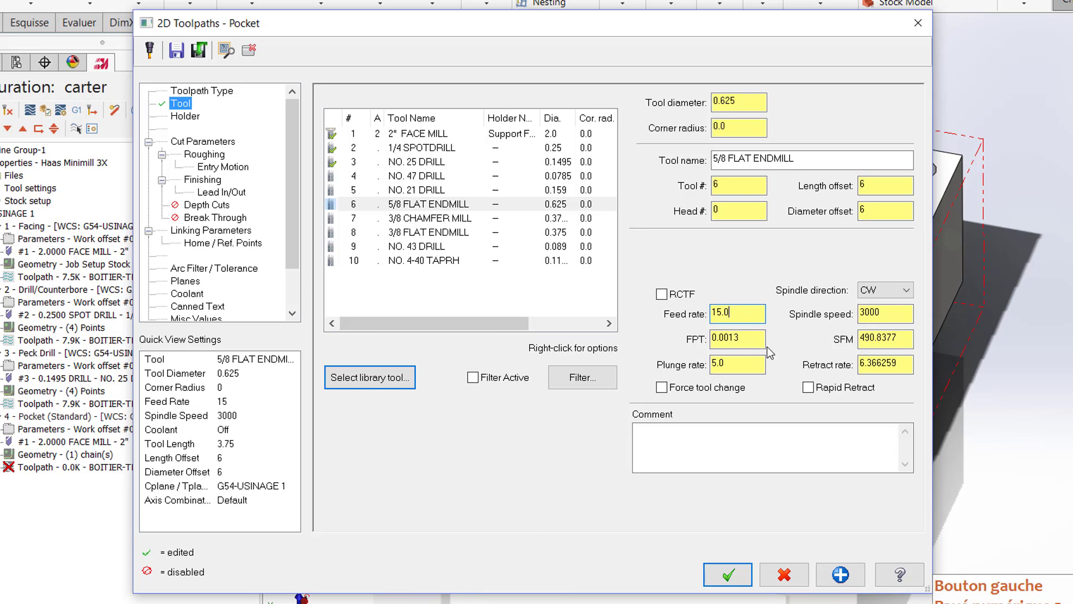
{"action": "left_click", "coordinate": [809, 389]}
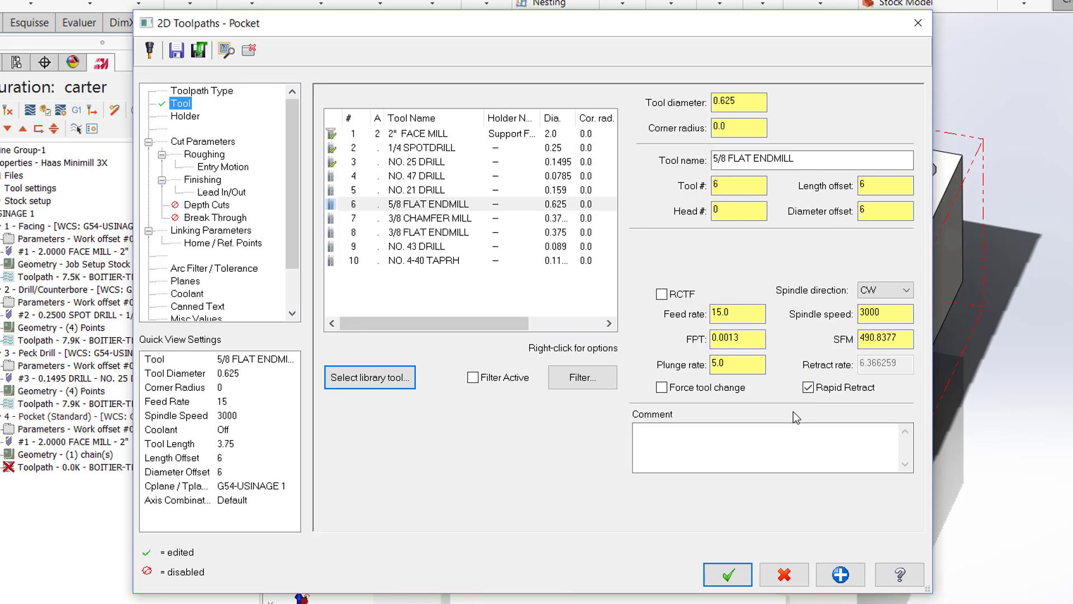
Step: Set the pocket type to Open in the toolpath's cut parameters
{"action": "left_click", "coordinate": [192, 143]}
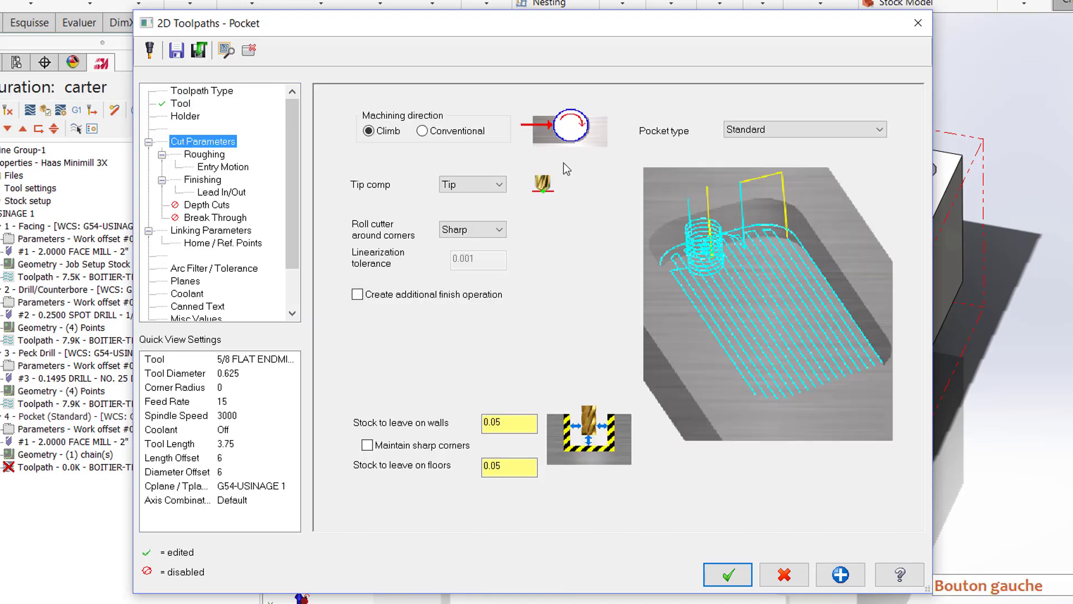
{"action": "left_click", "coordinate": [761, 130]}
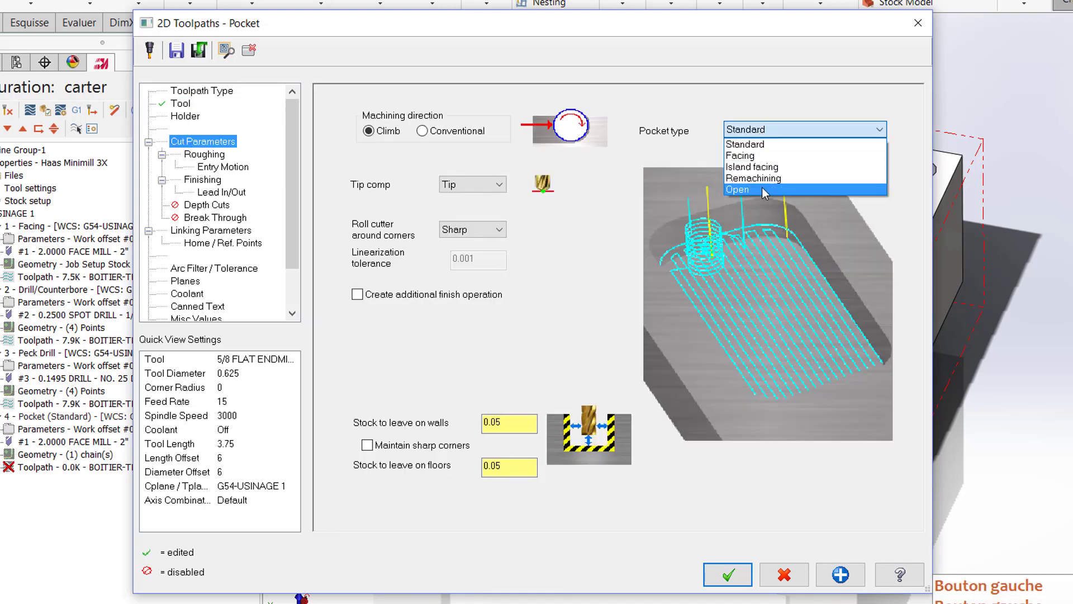
{"action": "left_click", "coordinate": [793, 189]}
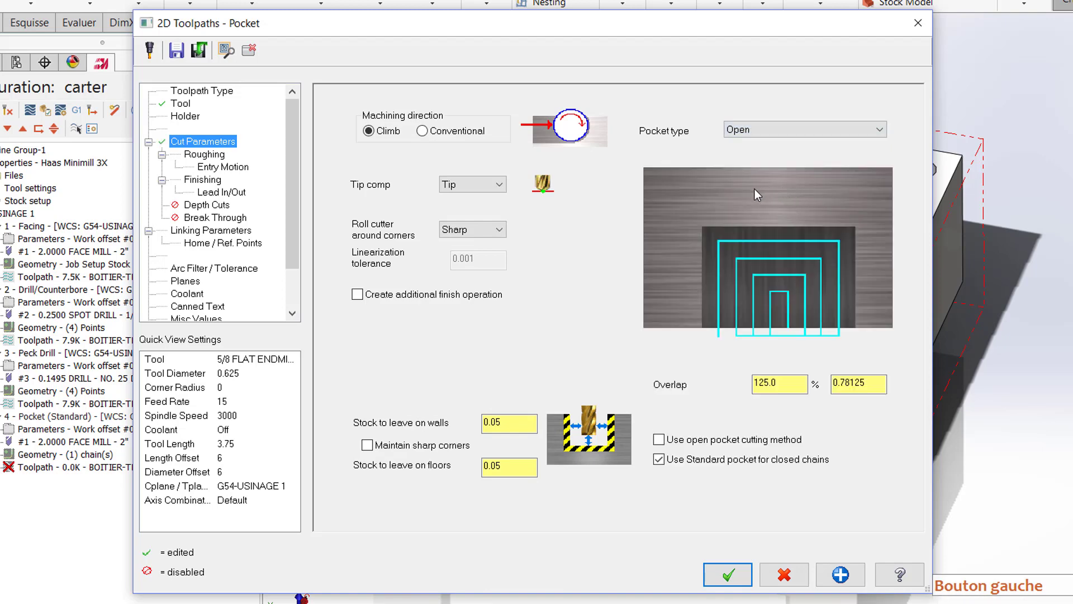
Step: Set the pocket's stock to leave to 0.01 on the walls and 0.005 on the floors
{"action": "left_click", "coordinate": [496, 422]}
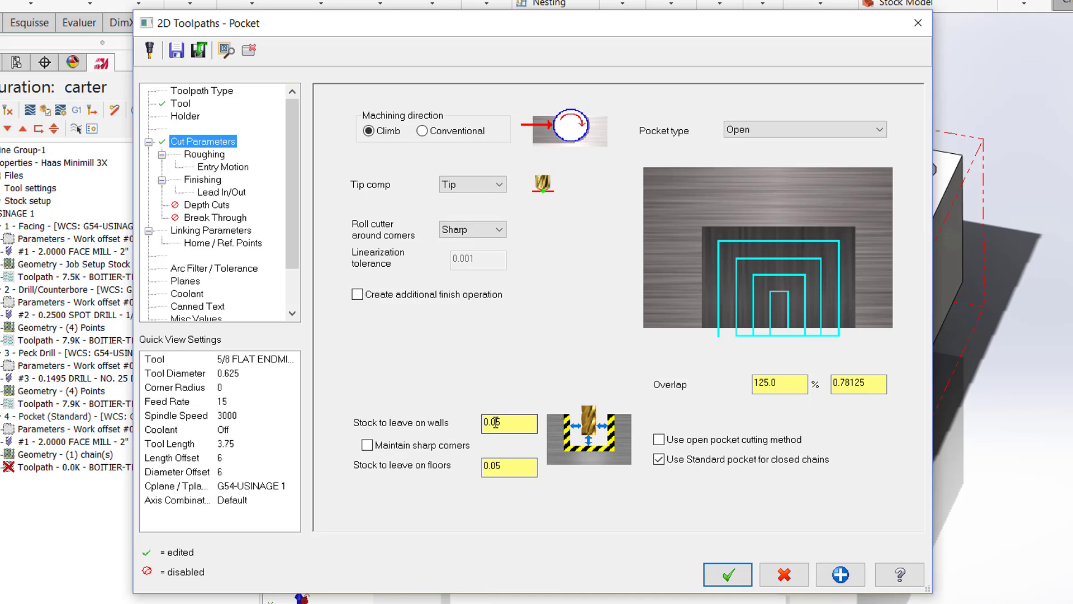
{"action": "left_click_drag", "start_coordinate": [496, 422], "coordinate": [532, 418]}
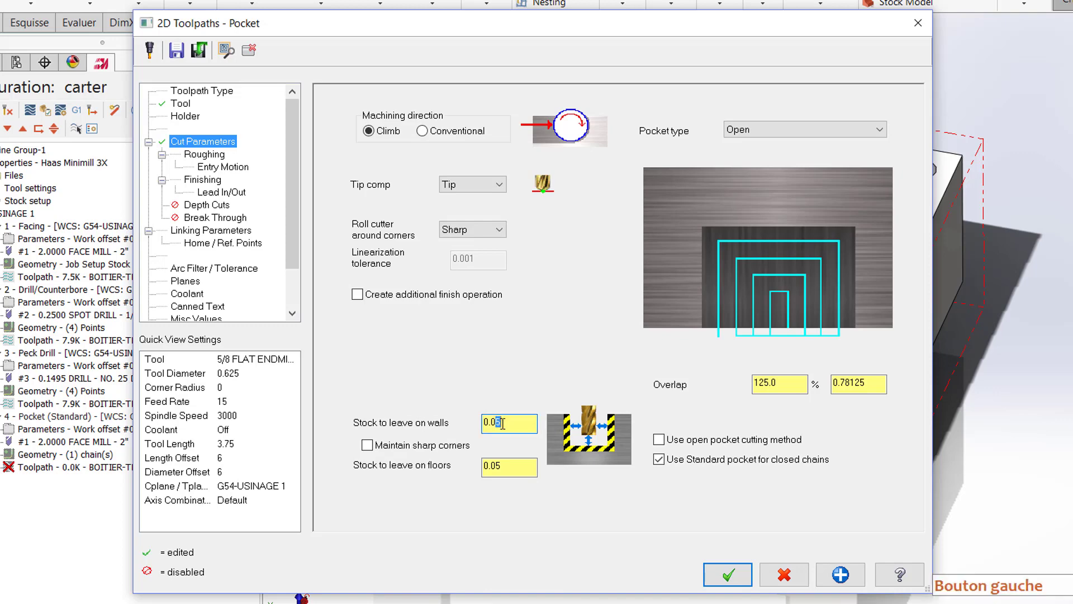
{"action": "type", "text": "1"}
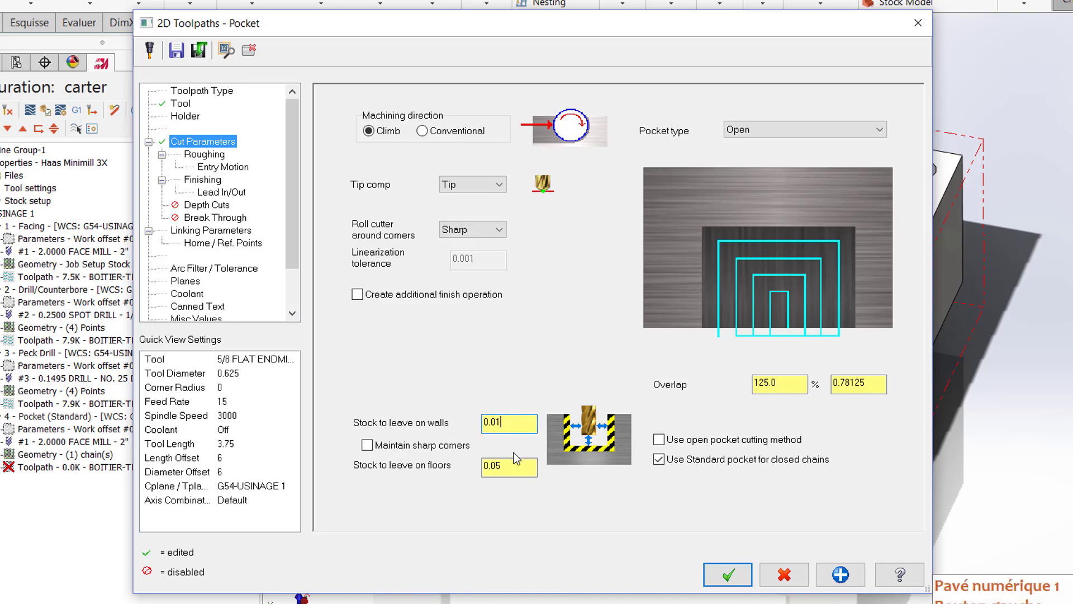
{"action": "left_click", "coordinate": [492, 466]}
{"action": "left_click", "coordinate": [499, 466]}
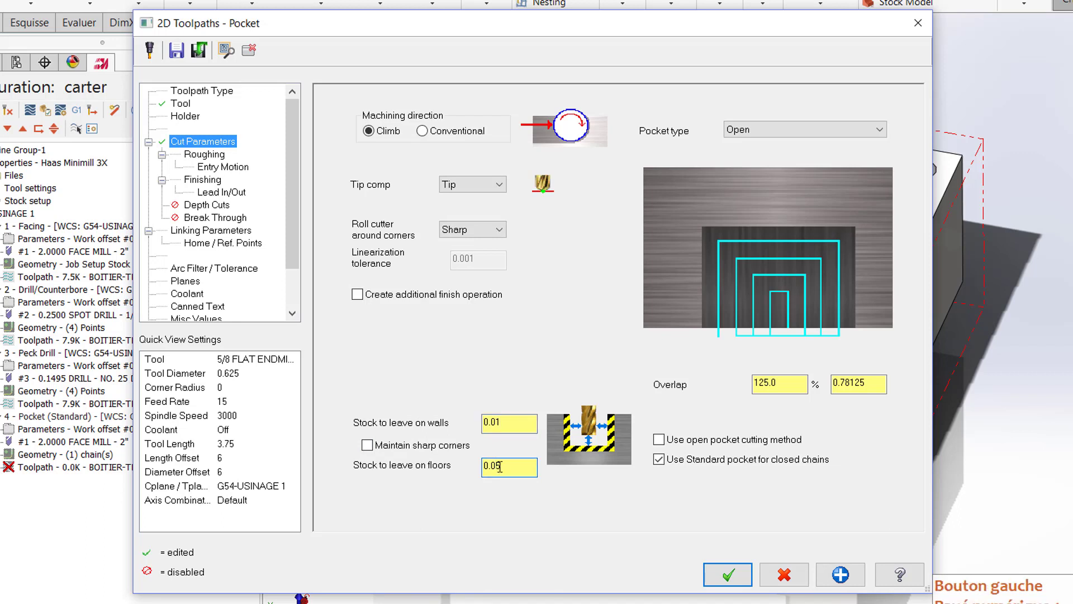
{"action": "type", "text": "0"}
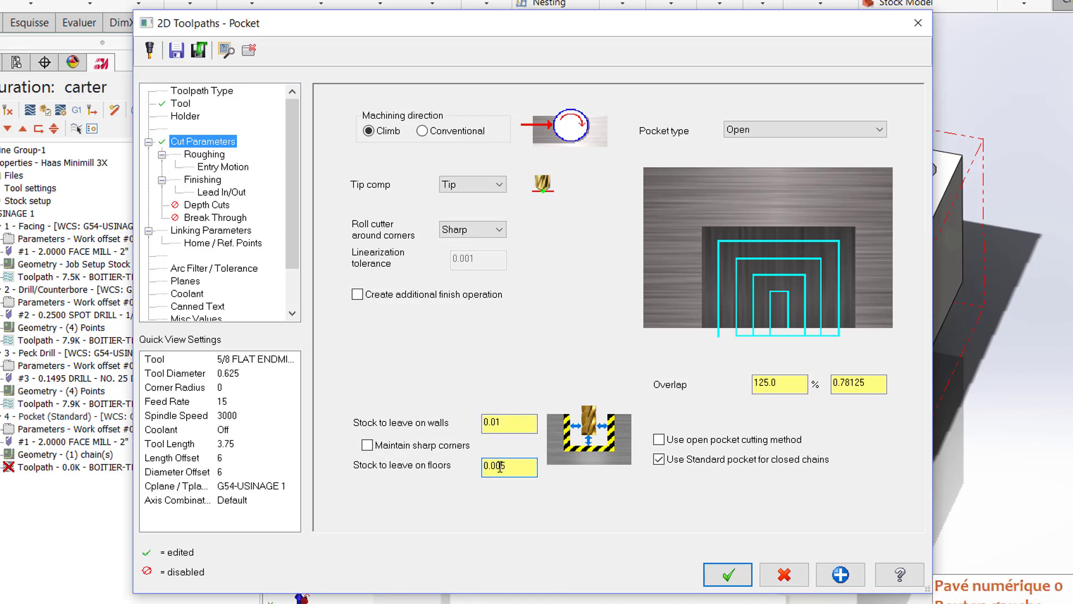
{"action": "left_click", "coordinate": [517, 425]}
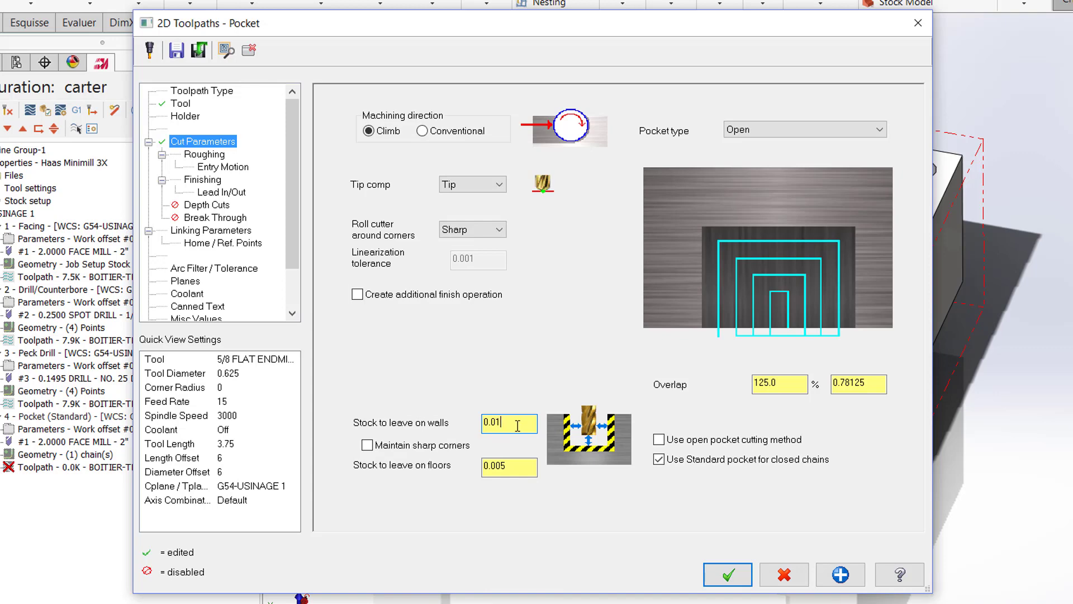
{"action": "left_click", "coordinate": [787, 385]}
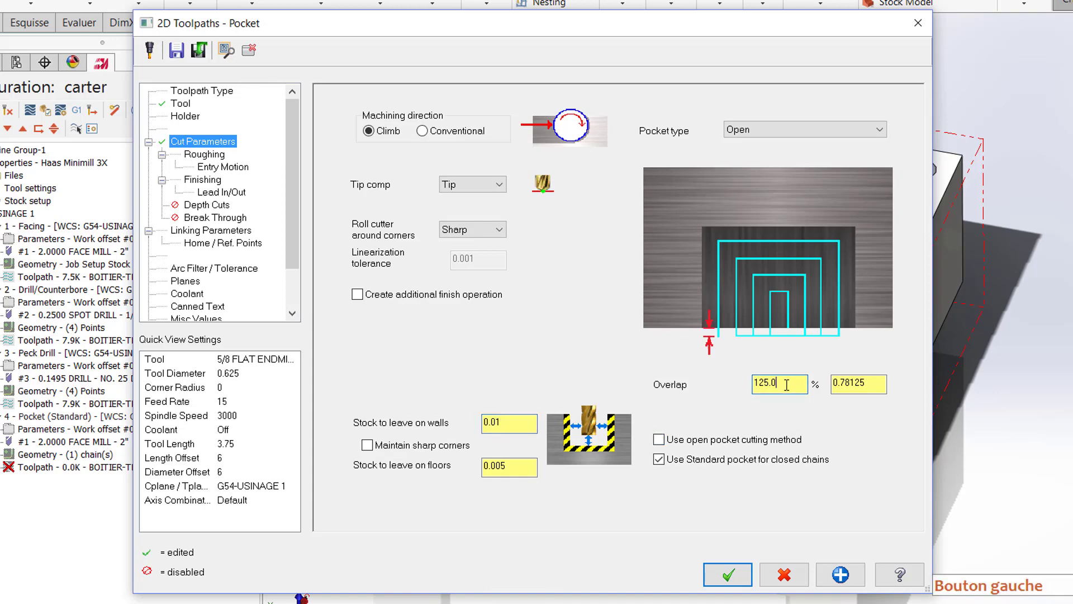
{"action": "left_click_drag", "start_coordinate": [786, 384], "coordinate": [733, 382]}
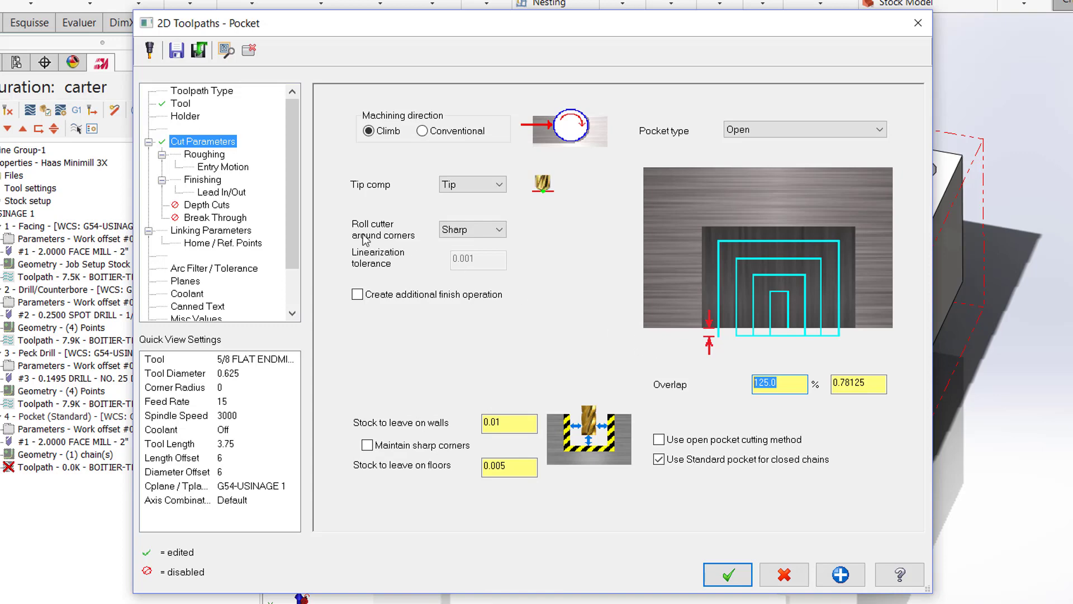
Step: Choose High Speed as the pocket's roughing cutting method
{"action": "left_click", "coordinate": [205, 155]}
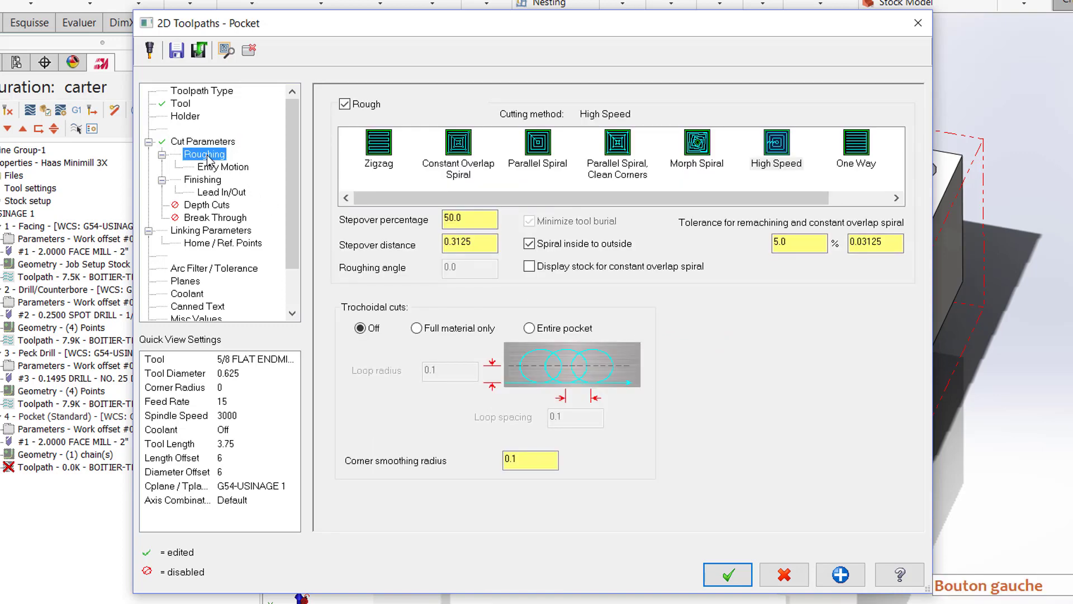
{"action": "left_click", "coordinate": [786, 152]}
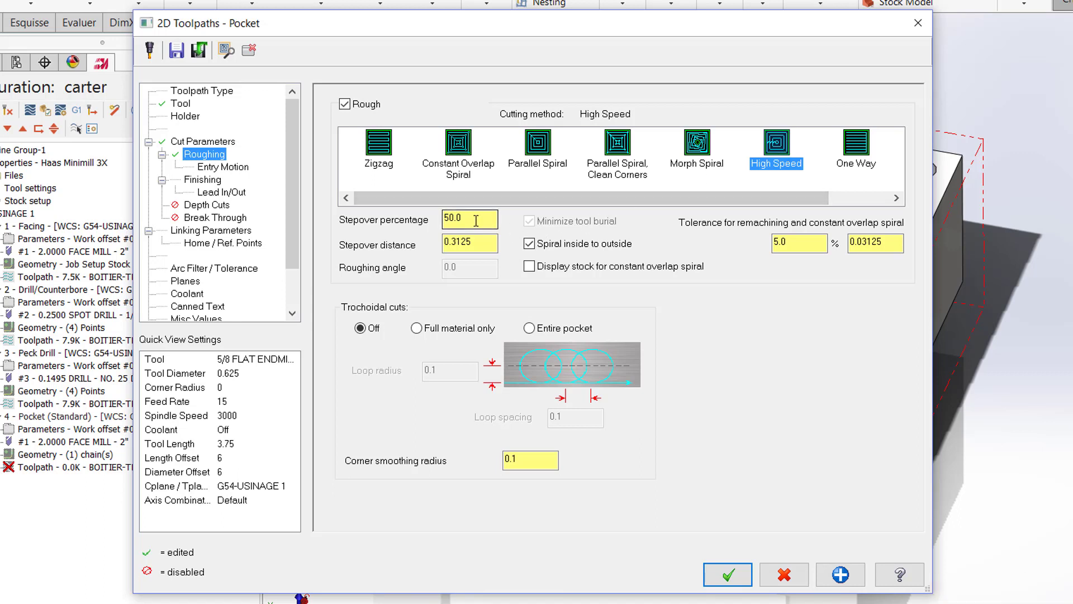
{"action": "left_click_drag", "start_coordinate": [475, 220], "coordinate": [440, 219]}
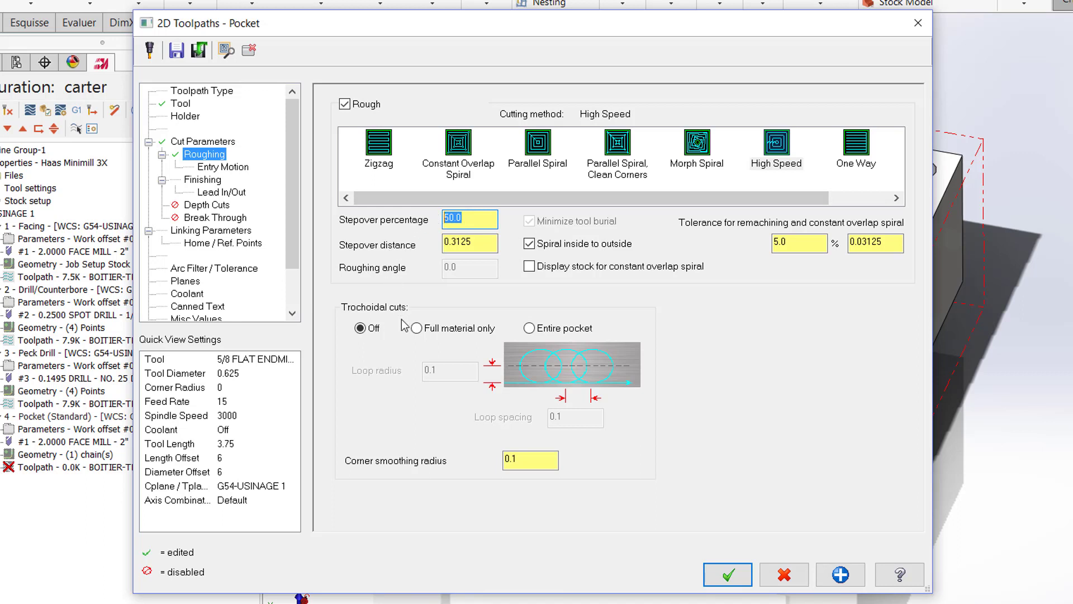
Step: Check the pocket's helix entry motion settings and disable its finish passes
{"action": "left_click", "coordinate": [216, 169]}
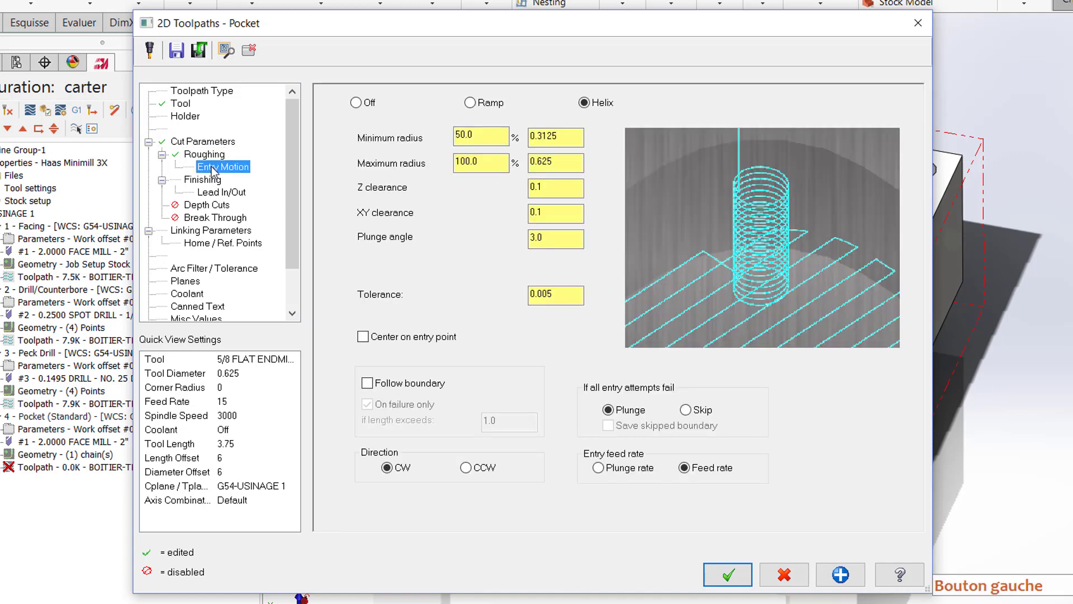
{"action": "left_click", "coordinate": [204, 180]}
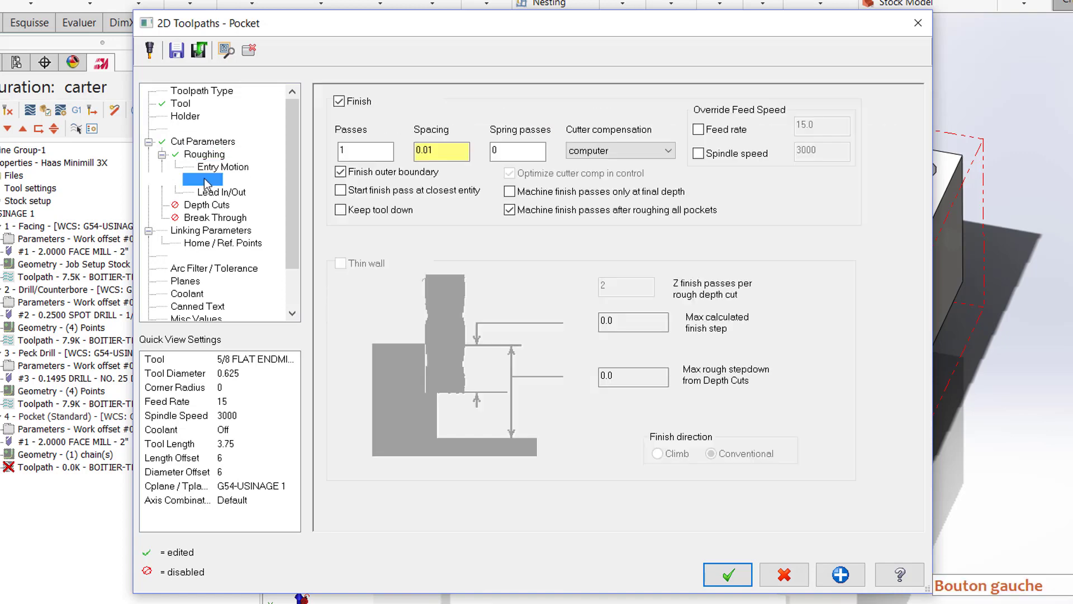
{"action": "left_click", "coordinate": [339, 101]}
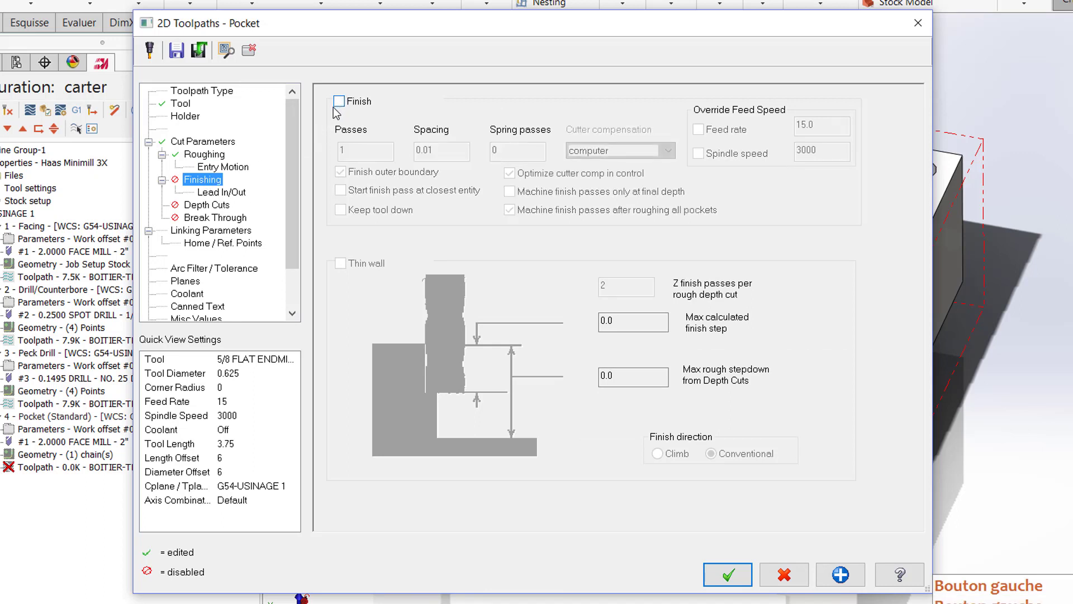
Step: Enable depth cuts for the pocket with a maximum rough step of 0.15
{"action": "left_click", "coordinate": [207, 205]}
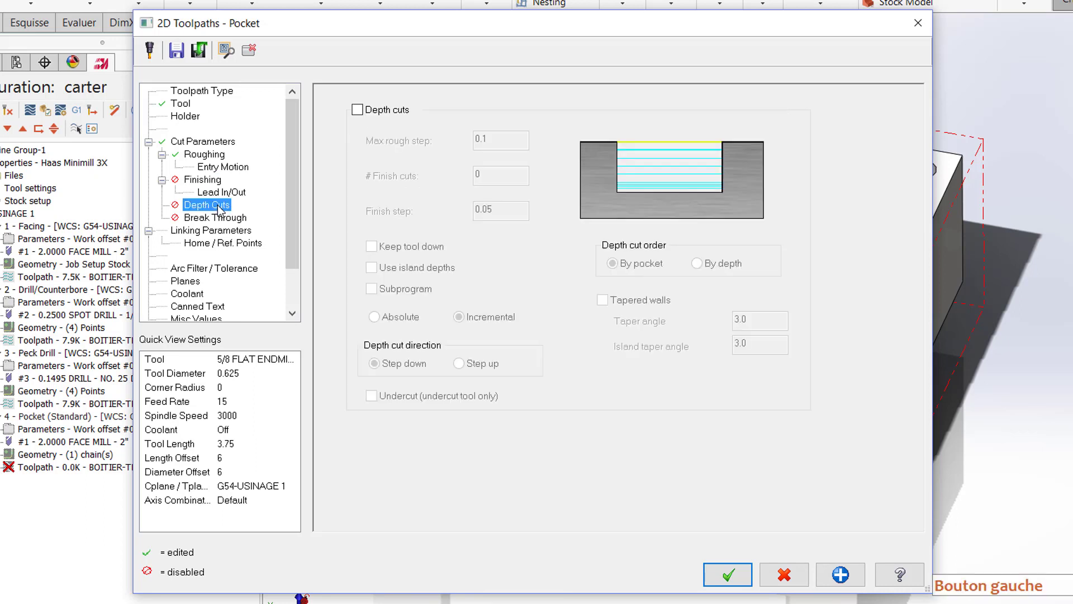
{"action": "left_click", "coordinate": [357, 110]}
{"action": "left_click", "coordinate": [489, 138]}
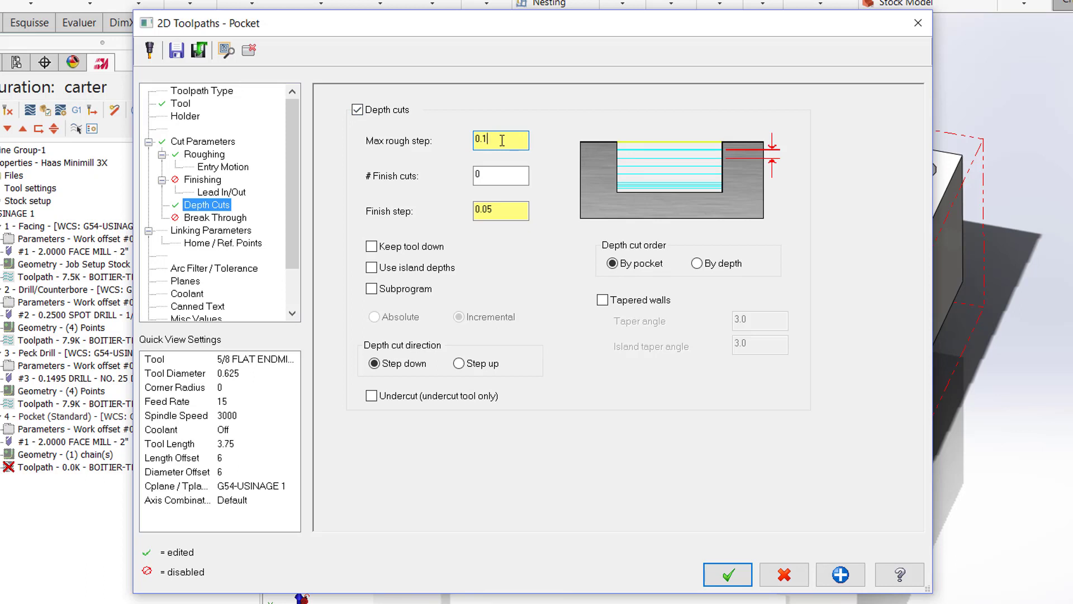
{"action": "type", "text": "5"}
Step: Set the pocket's top of stock to 0.975 in the linking parameters
{"action": "left_click", "coordinate": [247, 232]}
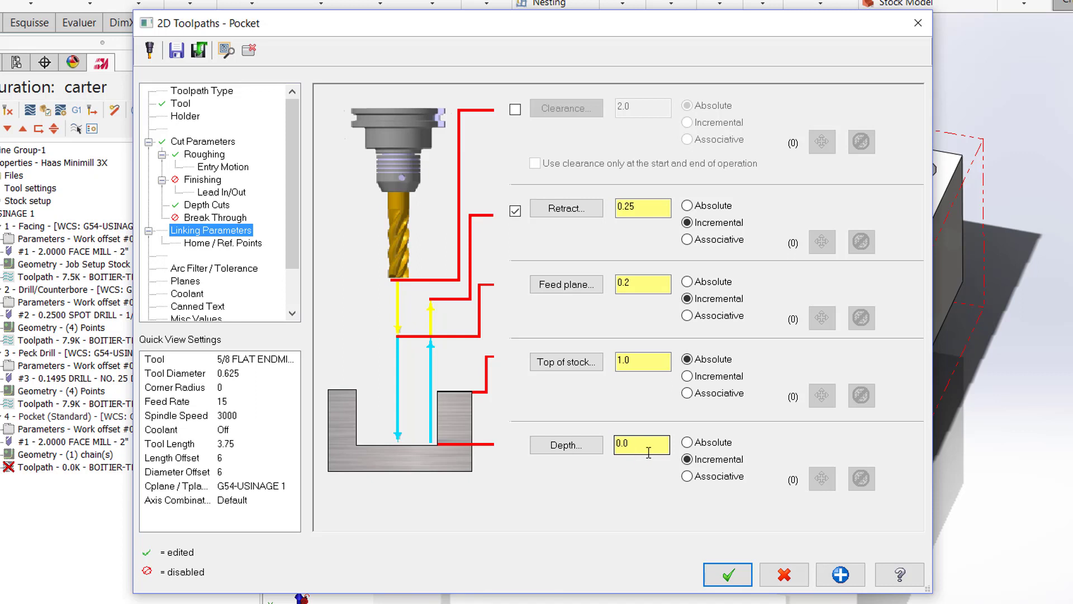
{"action": "left_click", "coordinate": [626, 361]}
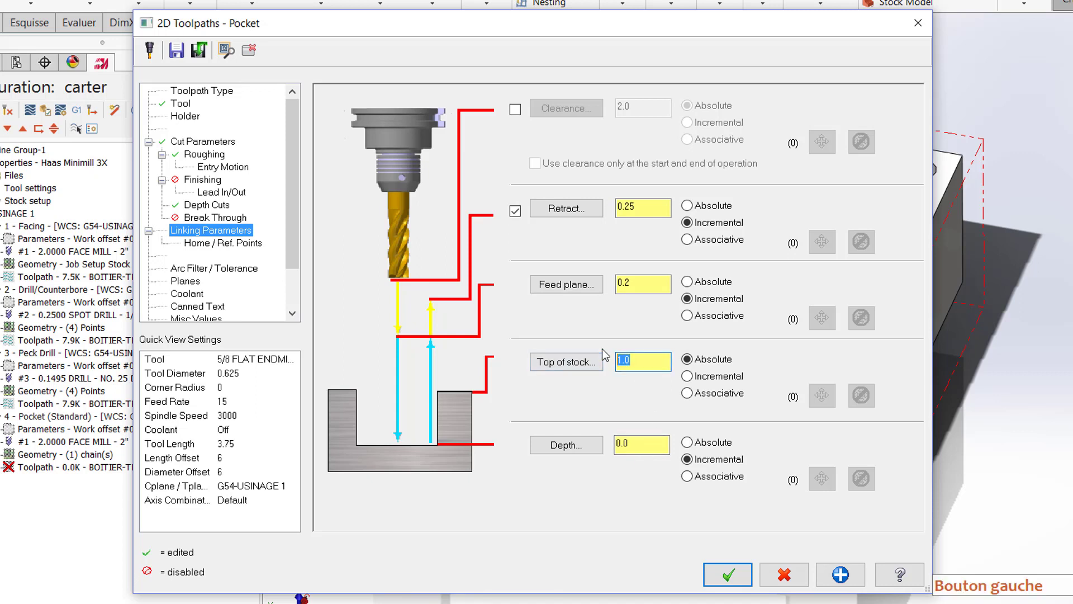
{"action": "type", "text": "0.975"}
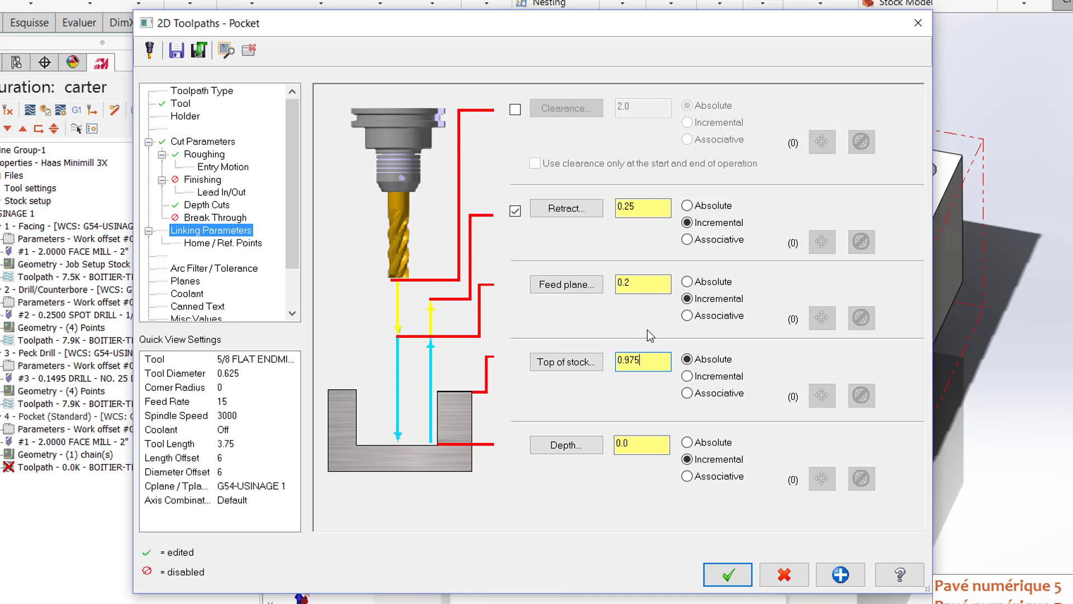
Step: Set the feed plane to an absolute 1.2, disable the retract height, and accept the pocket toolpath
{"action": "left_click", "coordinate": [687, 282]}
{"action": "left_click", "coordinate": [613, 282]}
{"action": "left_click_drag", "start_coordinate": [613, 282], "coordinate": [598, 279]}
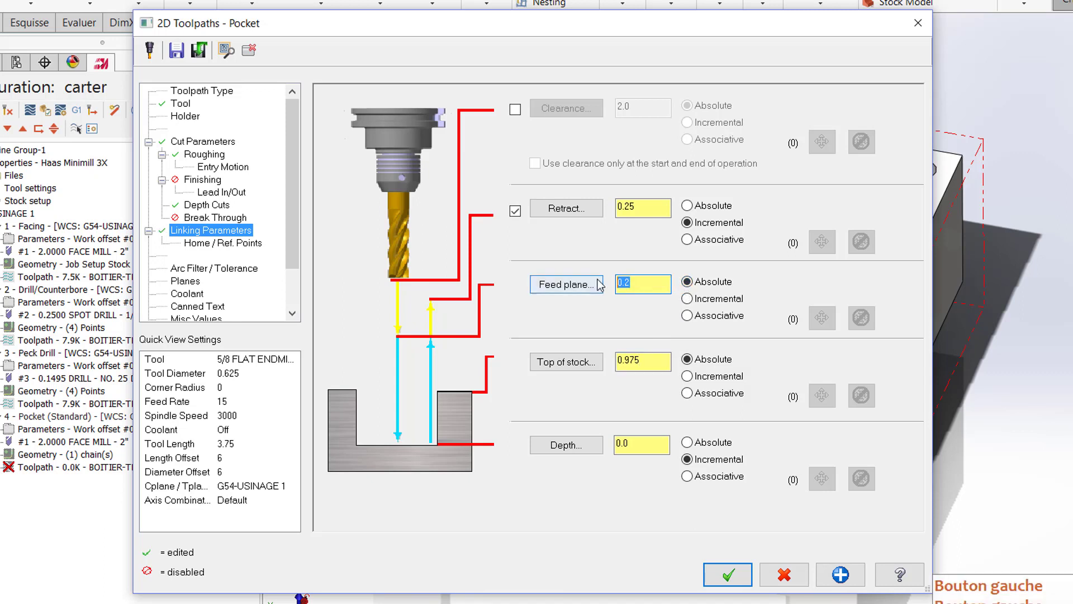
{"action": "type", "text": "1.2"}
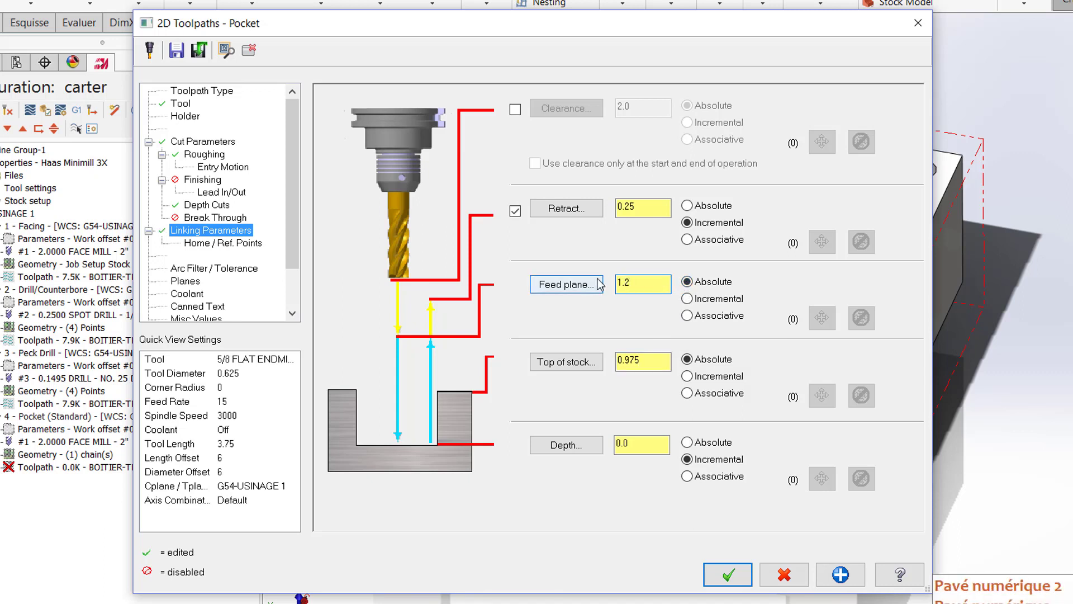
{"action": "left_click", "coordinate": [515, 211]}
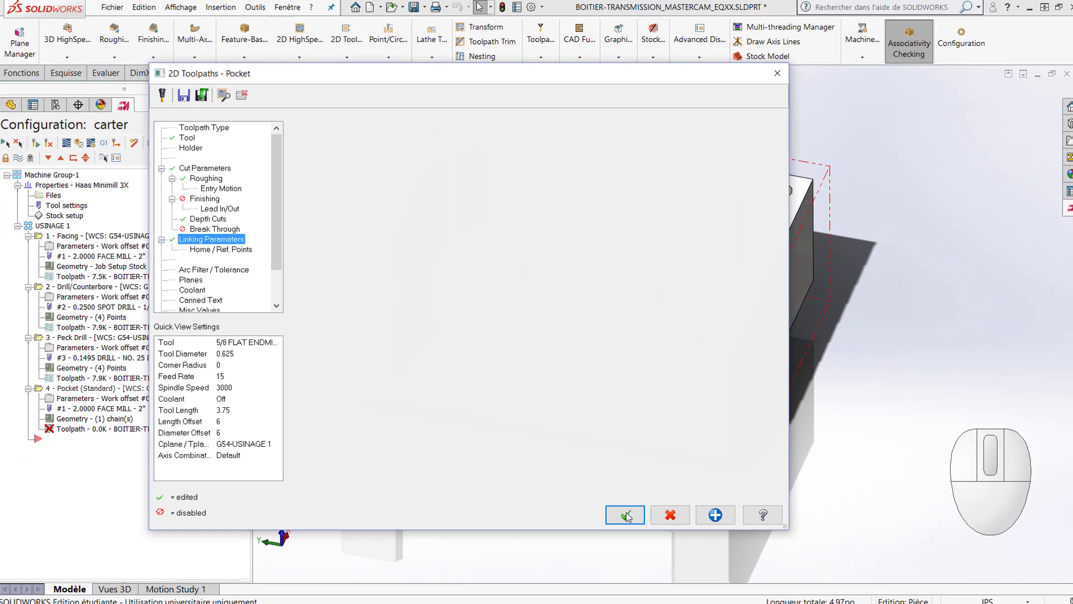
{"action": "left_click", "coordinate": [728, 574]}
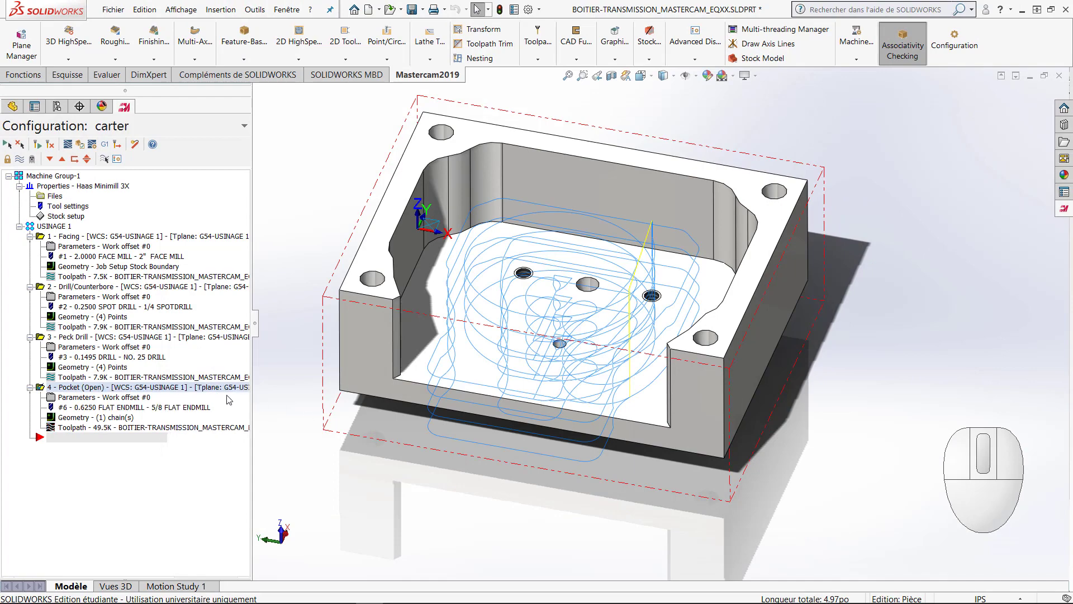
Step: Backplot the open pocket toolpath and inspect the tool's coverage of the cavity from several angles
{"action": "middle_click_drag", "start_coordinate": [441, 405], "coordinate": [374, 344]}
{"action": "left_click", "coordinate": [68, 144]}
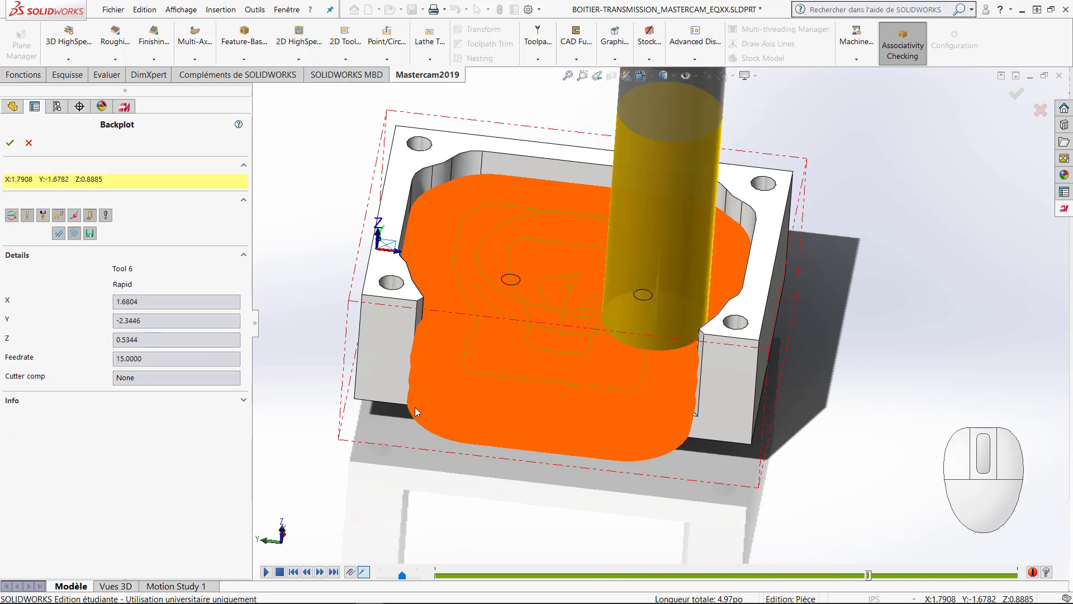
{"action": "key", "text": "space"}
{"action": "left_click", "coordinate": [450, 295]}
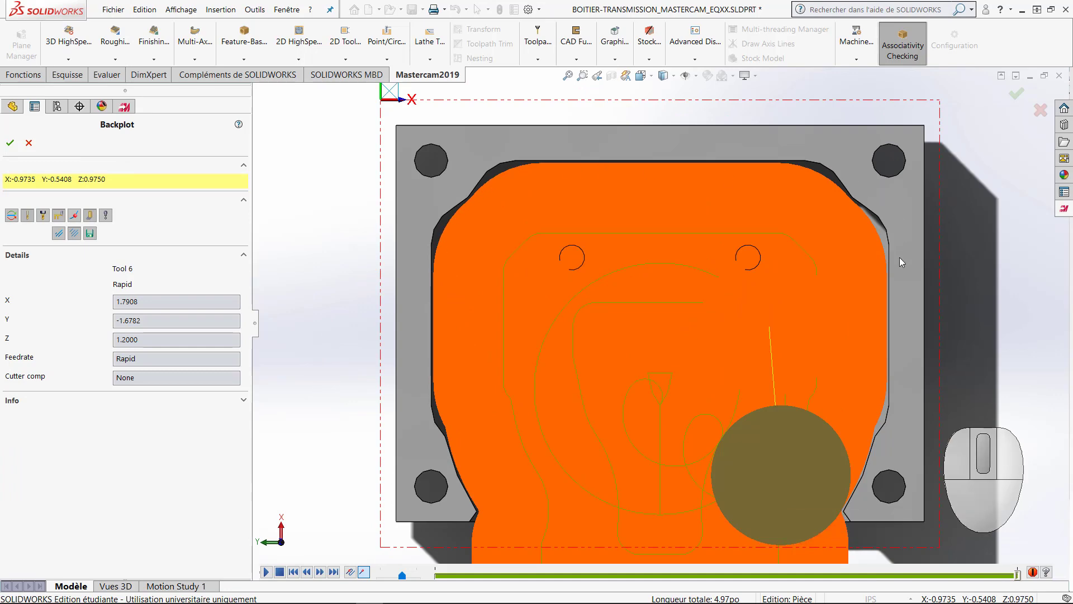
{"action": "middle_click_drag", "start_coordinate": [606, 437], "coordinate": [558, 279]}
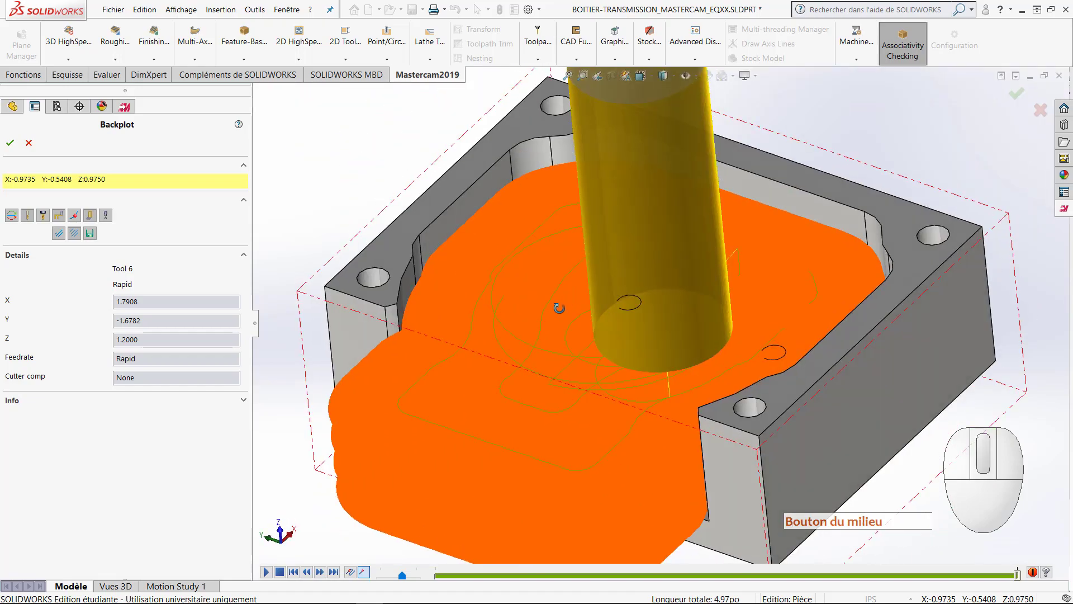
{"action": "left_click", "coordinate": [10, 142]}
Step: Hide the pocket toolpath in the graphics view and copy the Pocket (Open) operation
{"action": "middle_click_drag", "start_coordinate": [408, 350], "coordinate": [462, 304]}
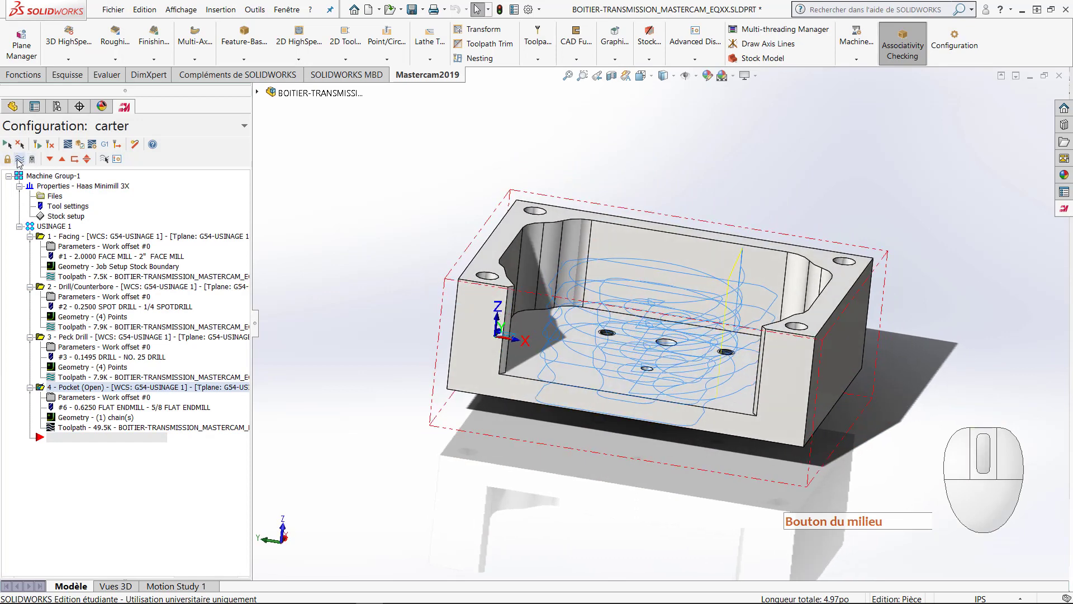
{"action": "left_click", "coordinate": [20, 159]}
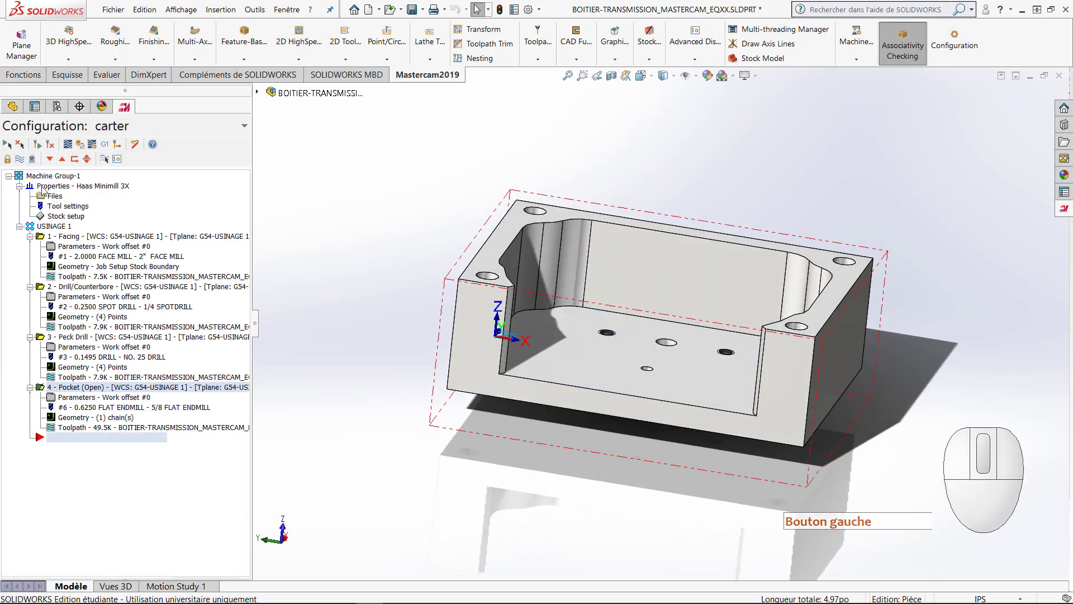
{"action": "left_click", "coordinate": [83, 387]}
{"action": "left_click", "coordinate": [84, 386]}
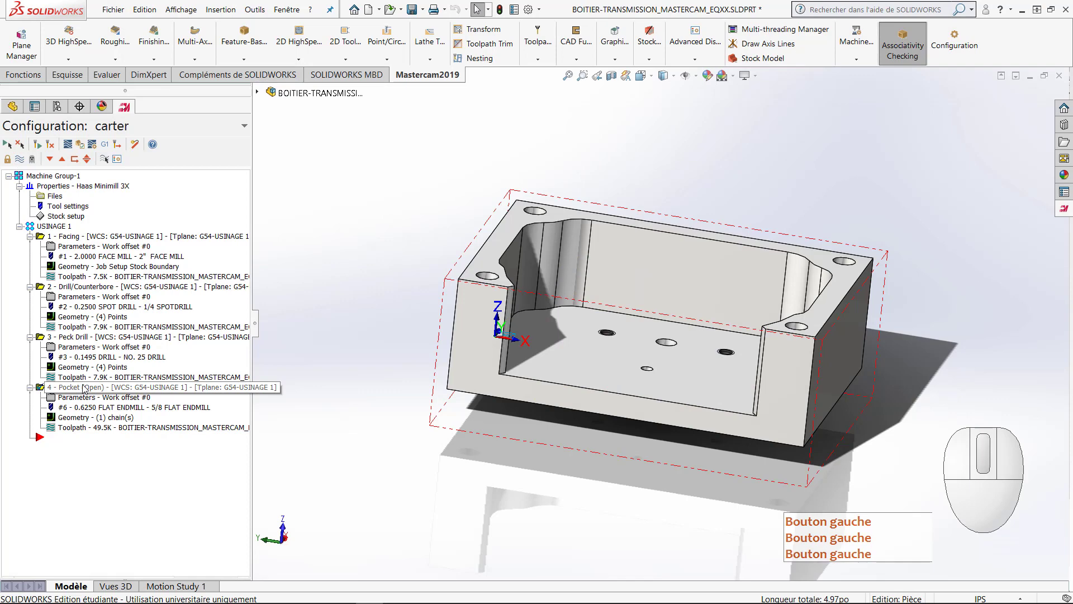
{"action": "right_click", "coordinate": [84, 386]}
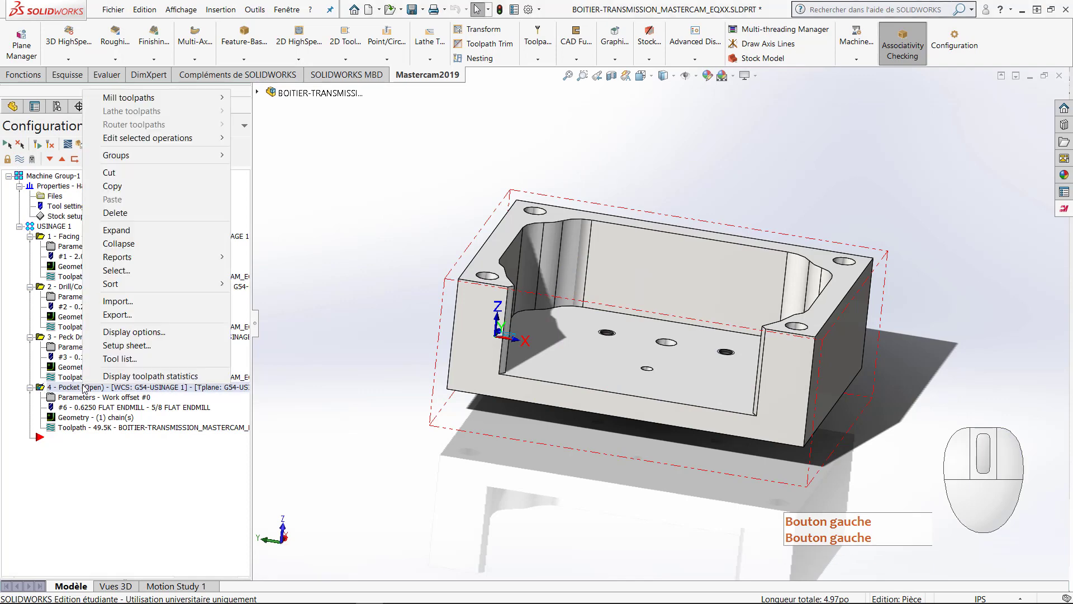
{"action": "left_click", "coordinate": [113, 187]}
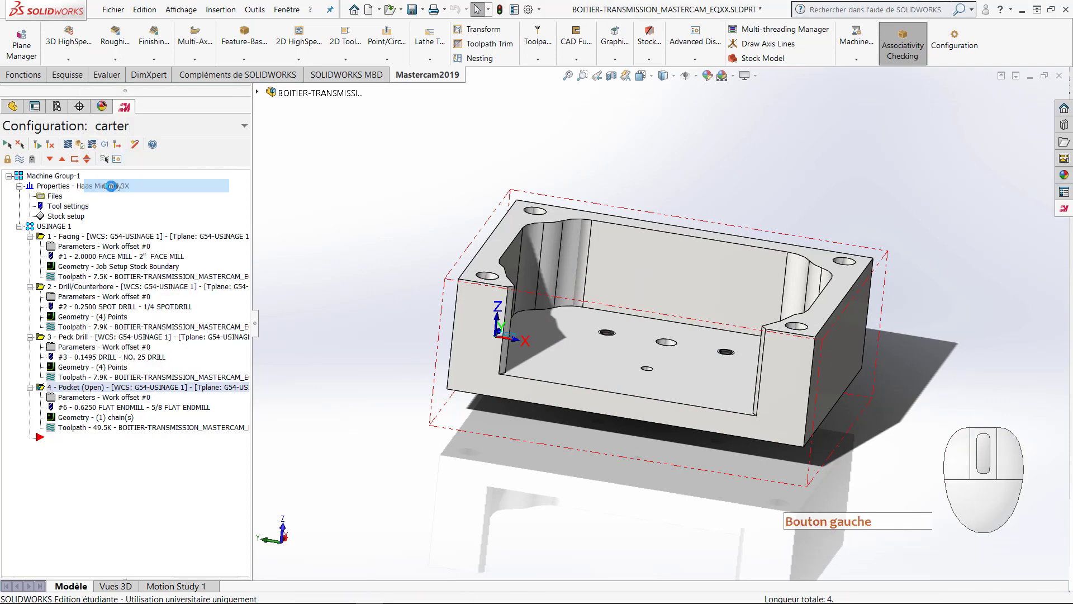
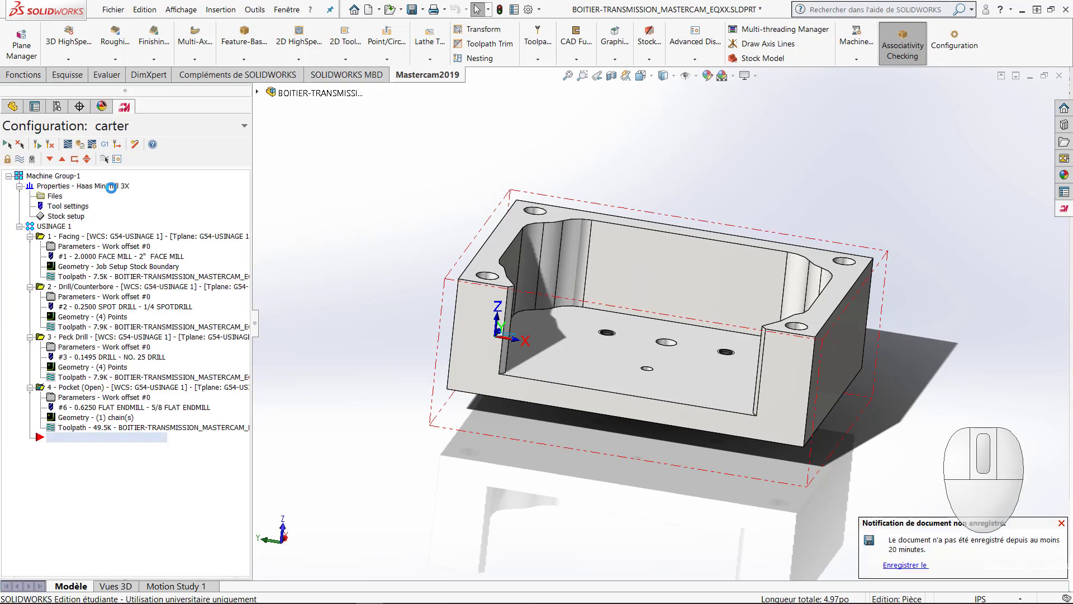
Step: Move the insert arrow up through the operations list and return it below the last operation
{"action": "left_click", "coordinate": [102, 442]}
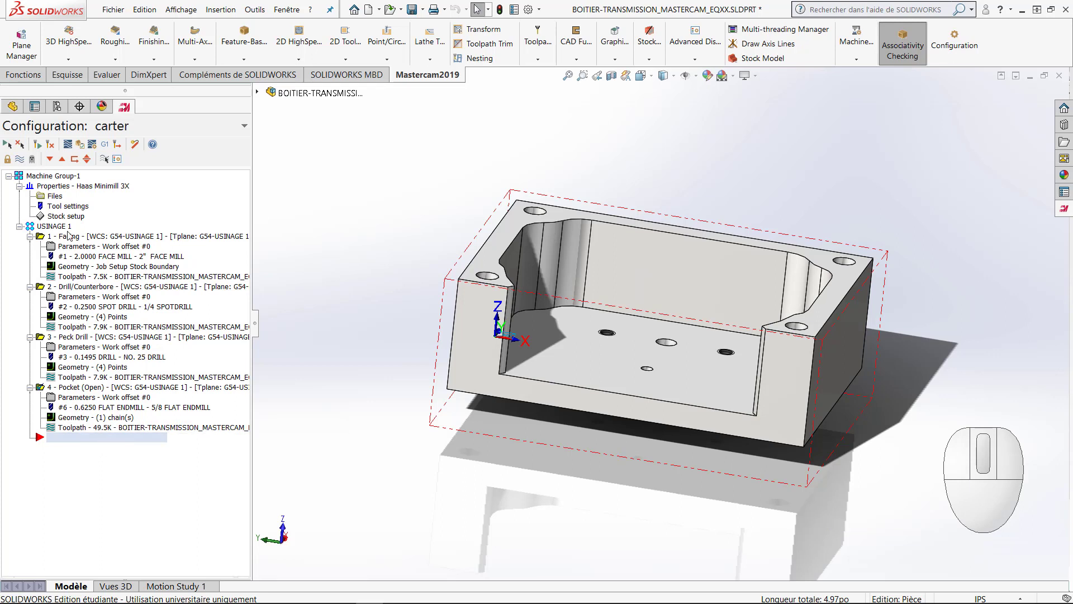
{"action": "left_click", "coordinate": [62, 159]}
{"action": "left_click", "coordinate": [62, 159]}
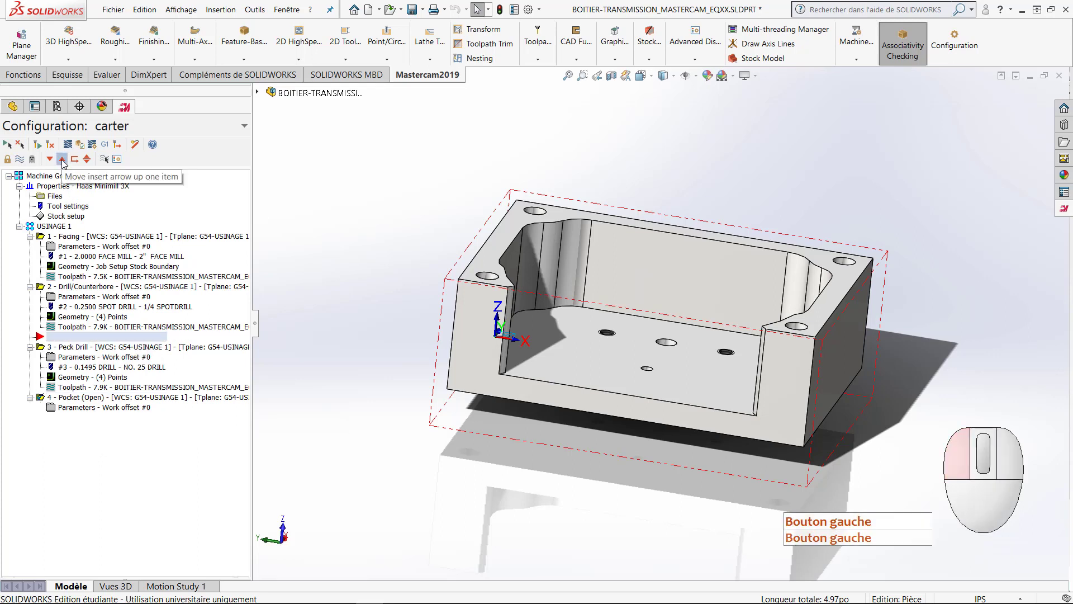
{"action": "left_click", "coordinate": [62, 159]}
{"action": "left_click", "coordinate": [49, 159]}
{"action": "left_click", "coordinate": [50, 160]}
{"action": "left_click", "coordinate": [49, 159]}
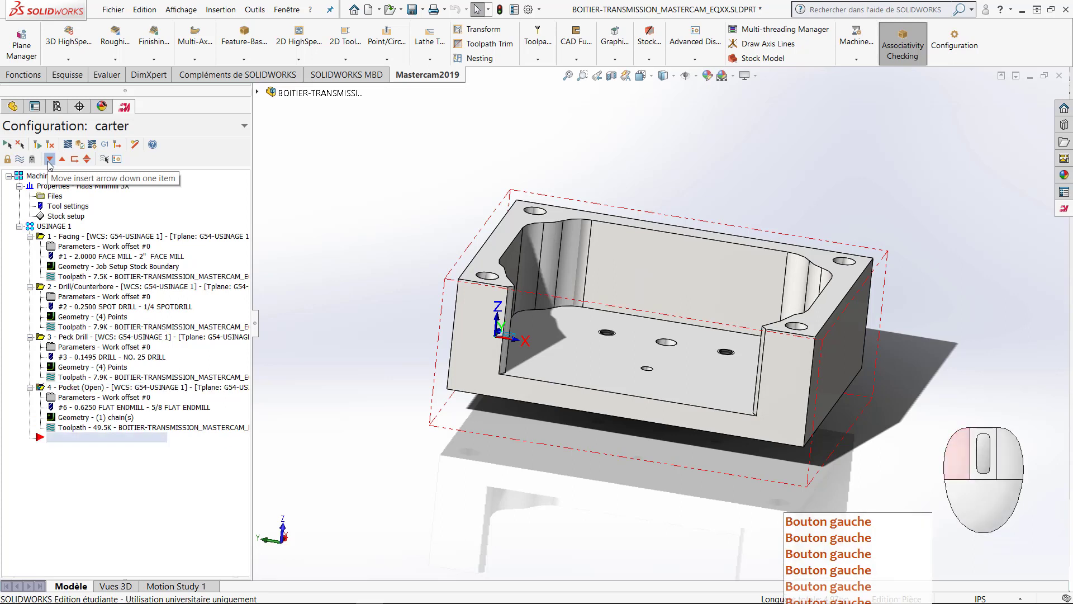
Step: Paste the copied Pocket (Open) operation at the end of the list and assign the 3/8 flat endmill to it
{"action": "right_click", "coordinate": [103, 474]}
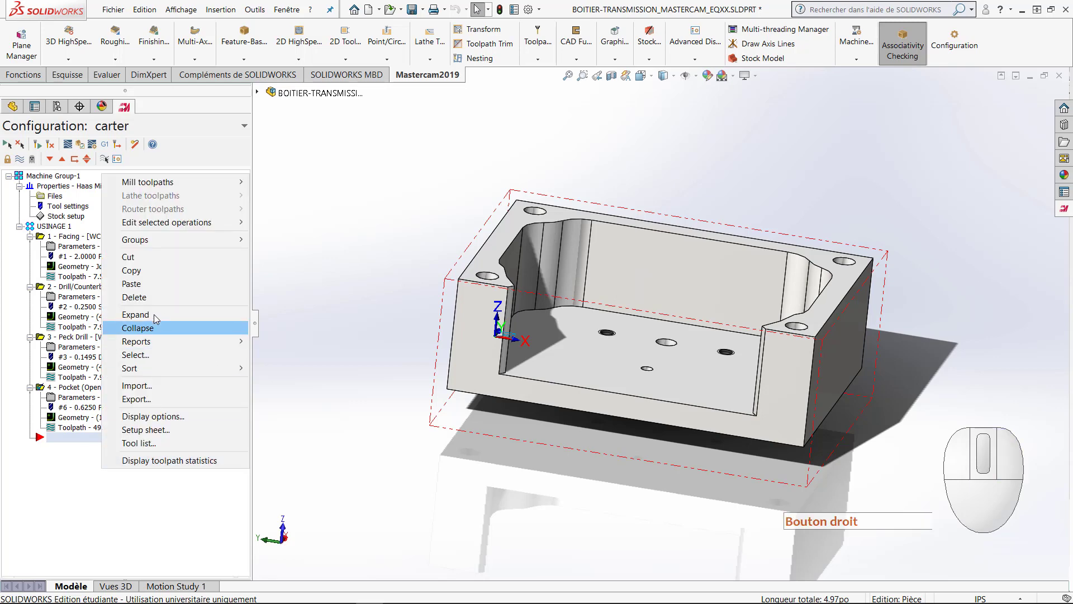
{"action": "left_click", "coordinate": [133, 285]}
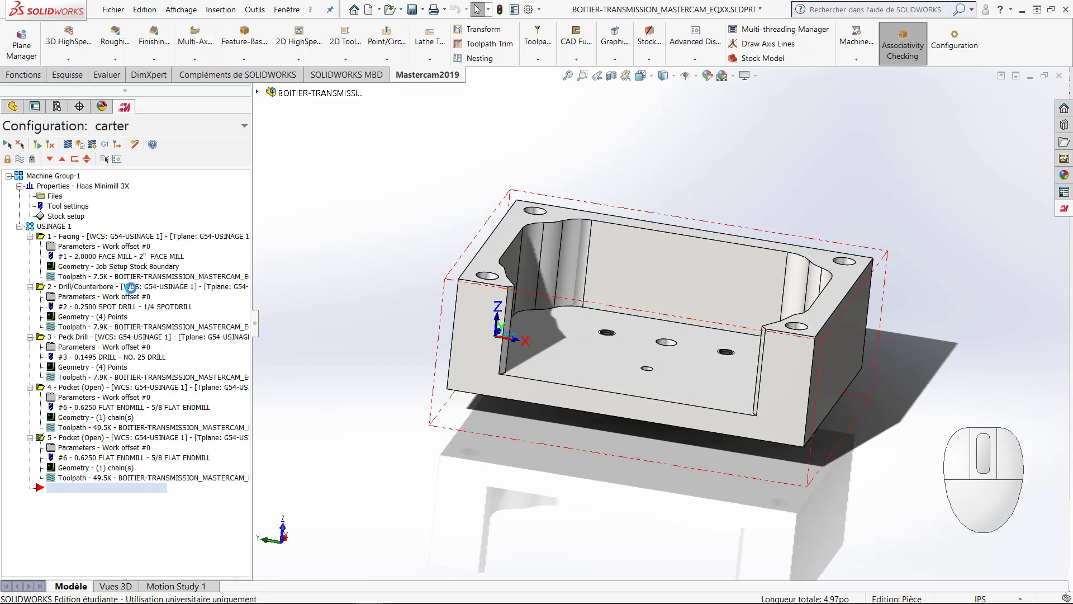
{"action": "left_click", "coordinate": [87, 448]}
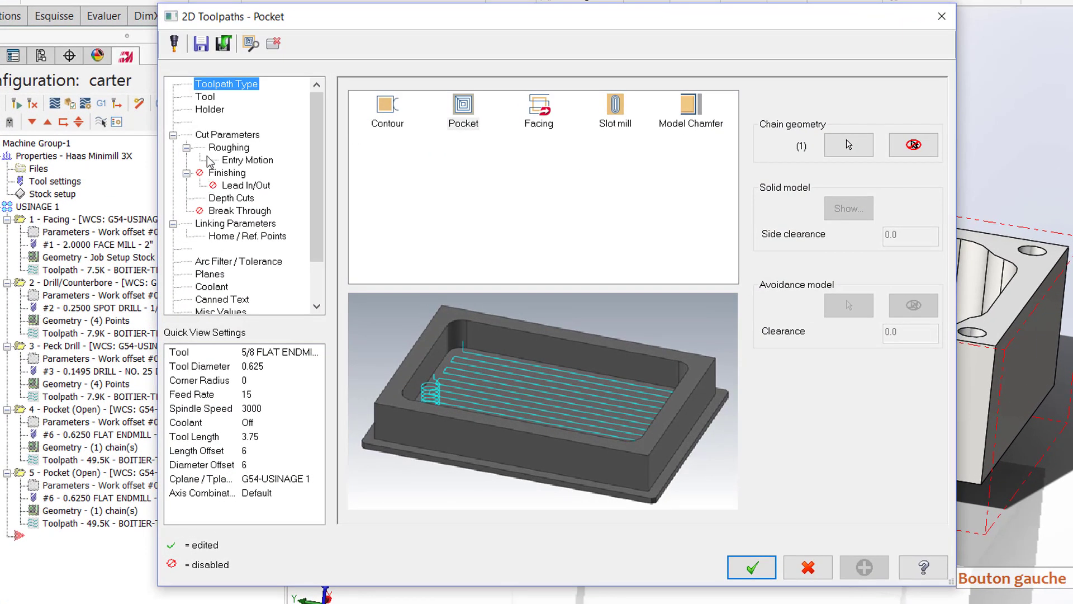
{"action": "left_click", "coordinate": [213, 99]}
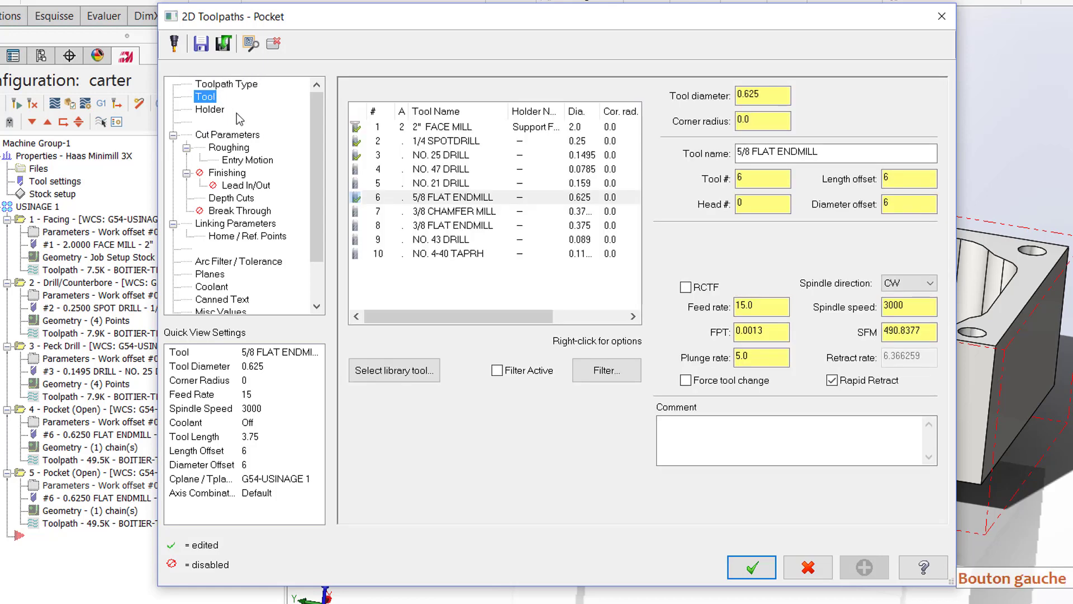
{"action": "left_click", "coordinate": [438, 226]}
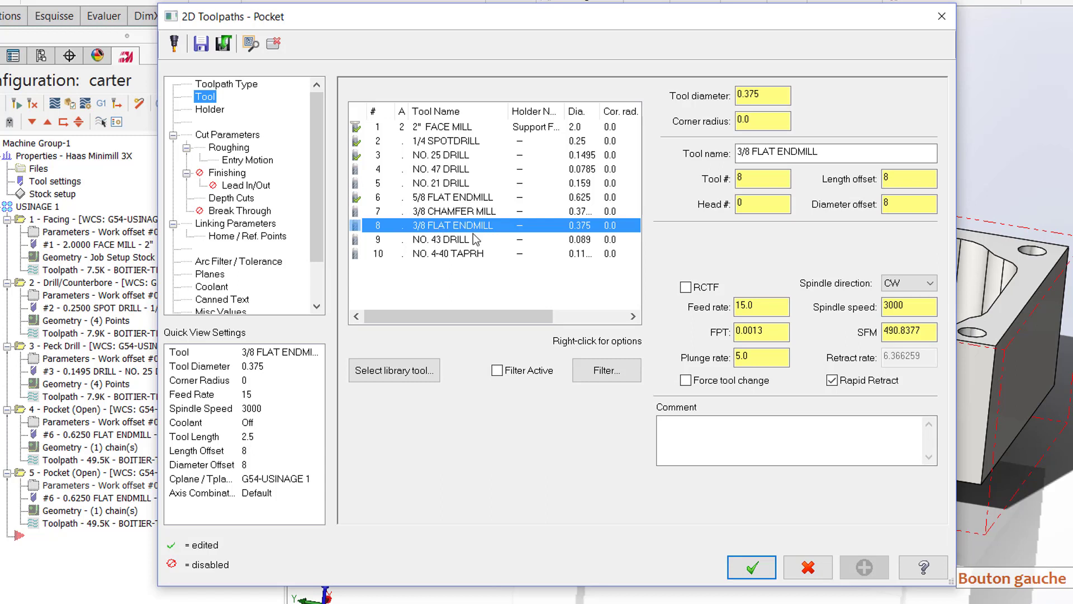
Step: Set the feed rate to 10 and the spindle speed to 5000 for the 3/8 flat endmill
{"action": "double_click", "coordinate": [748, 305]}
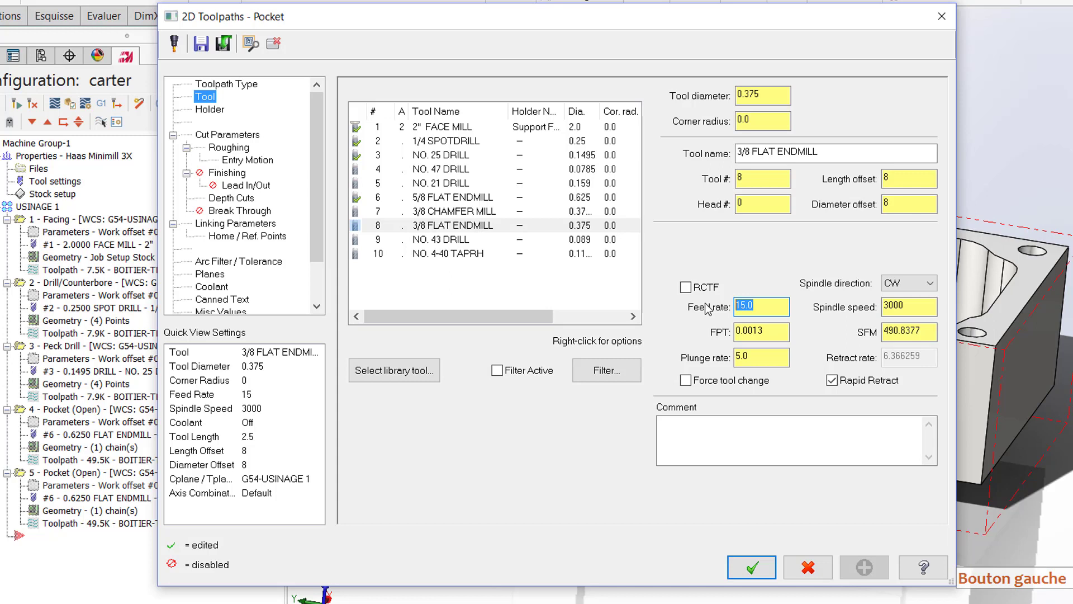
{"action": "type", "text": "10"}
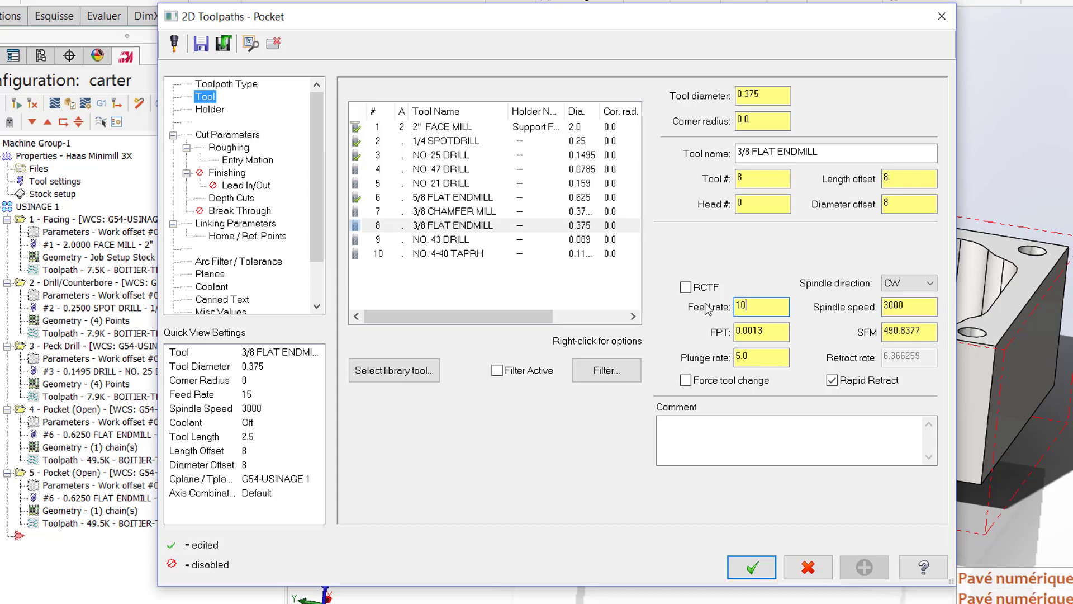
{"action": "double_click", "coordinate": [893, 307]}
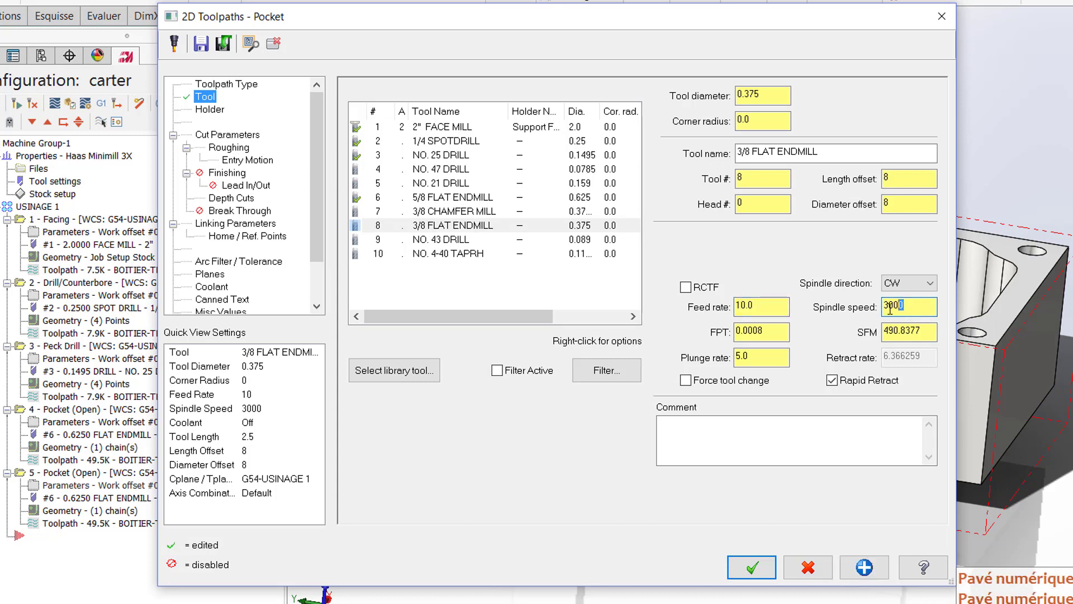
{"action": "type", "text": "5000"}
{"action": "left_click", "coordinate": [777, 358]}
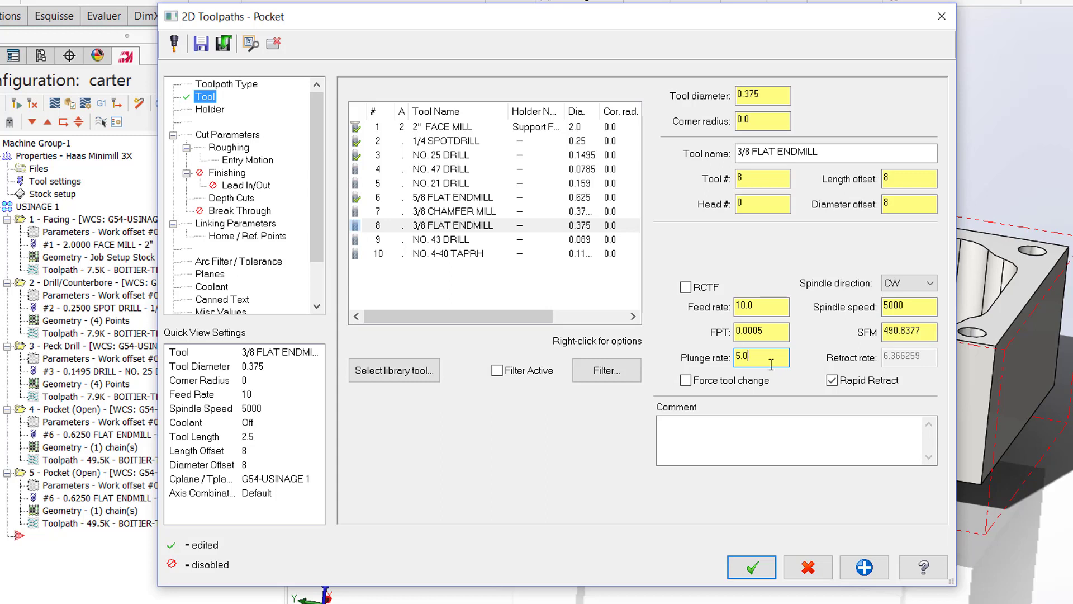
Step: Set the copied pocket's stock to leave to 0 on both the walls and the floors
{"action": "left_click", "coordinate": [228, 135]}
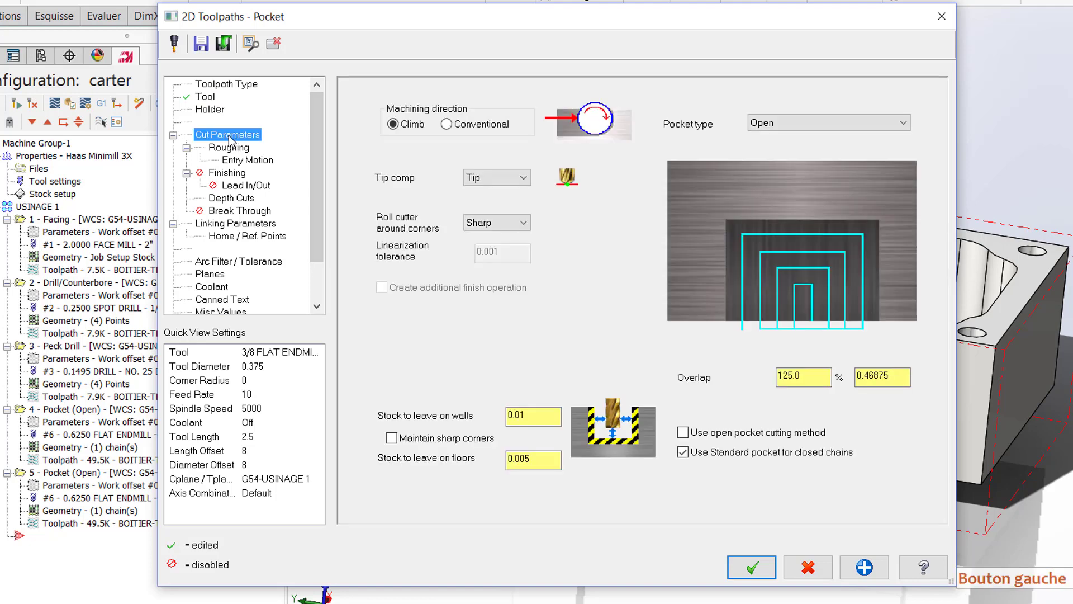
{"action": "left_click", "coordinate": [533, 415]}
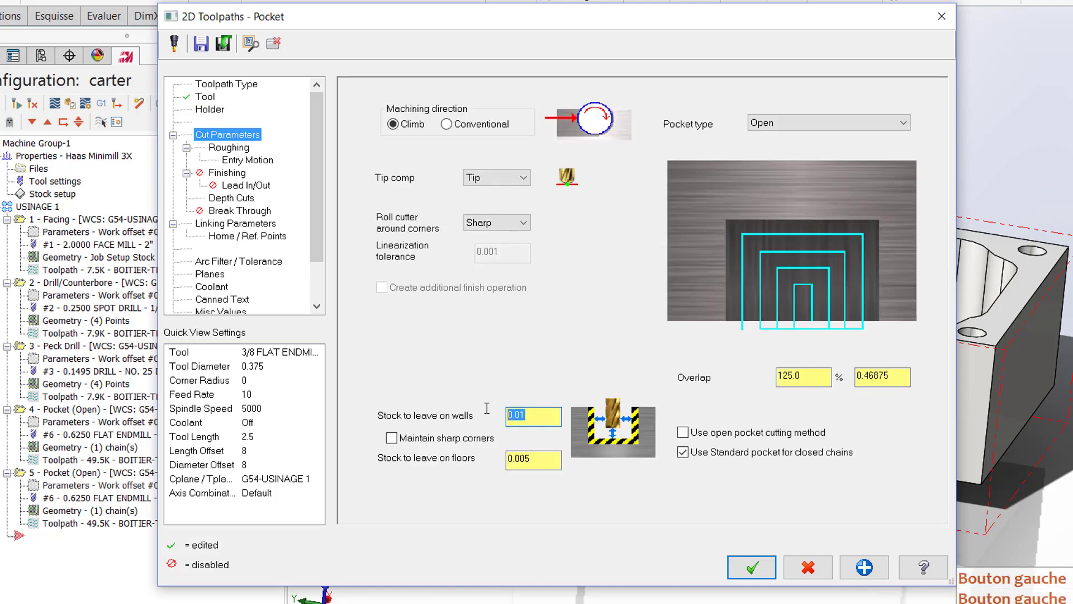
{"action": "type", "text": "0.0"}
{"action": "left_click", "coordinate": [519, 455]}
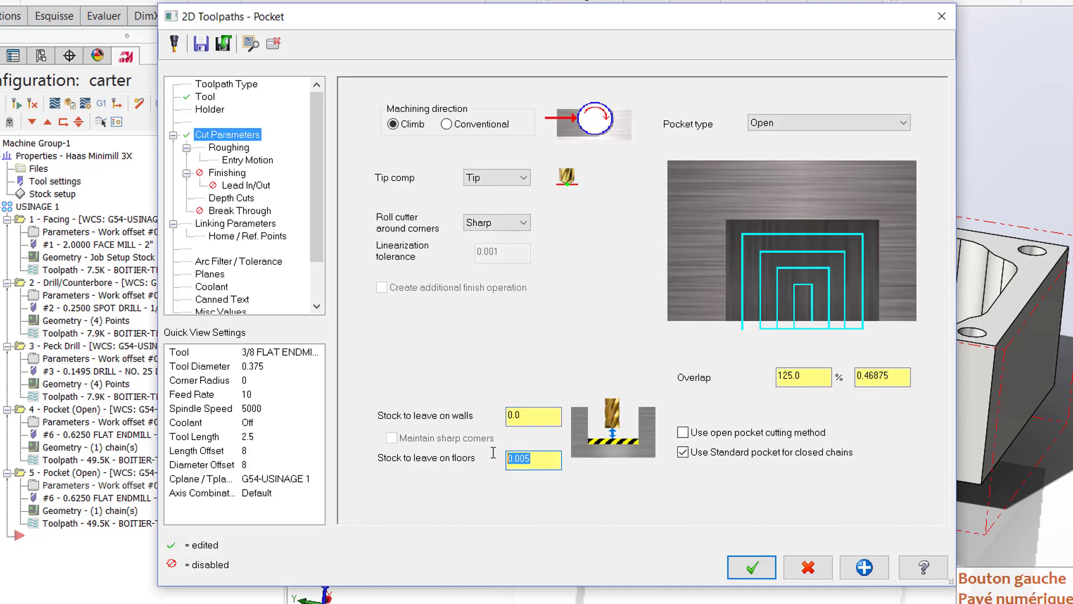
{"action": "type", "text": "0"}
{"action": "left_click", "coordinate": [533, 414]}
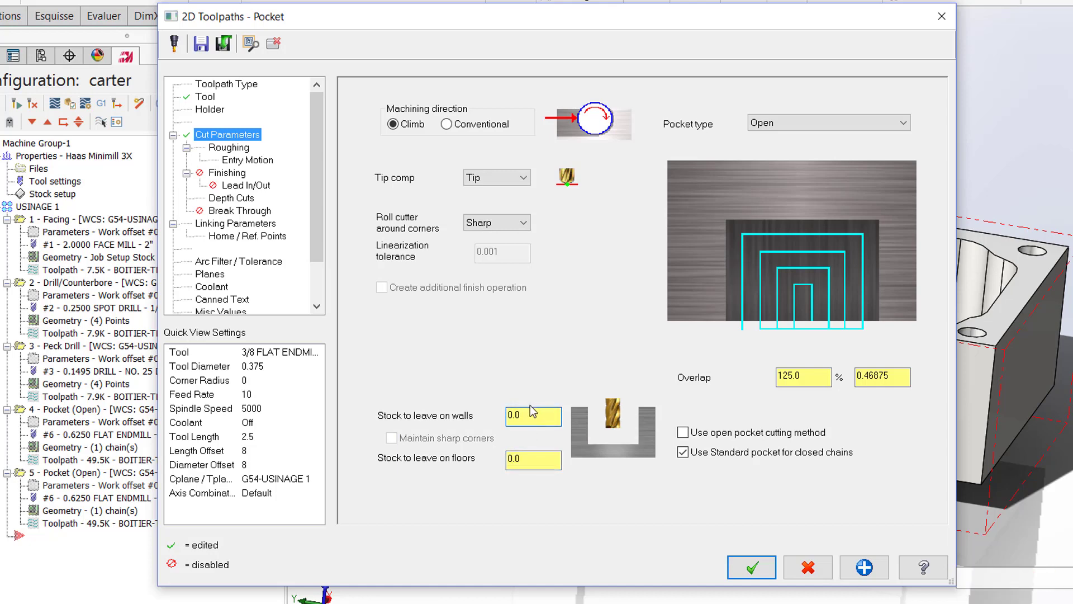
Step: Choose the Parallel Spiral cutting method for roughing and set the stepover to 25 percent
{"action": "left_click", "coordinate": [233, 148]}
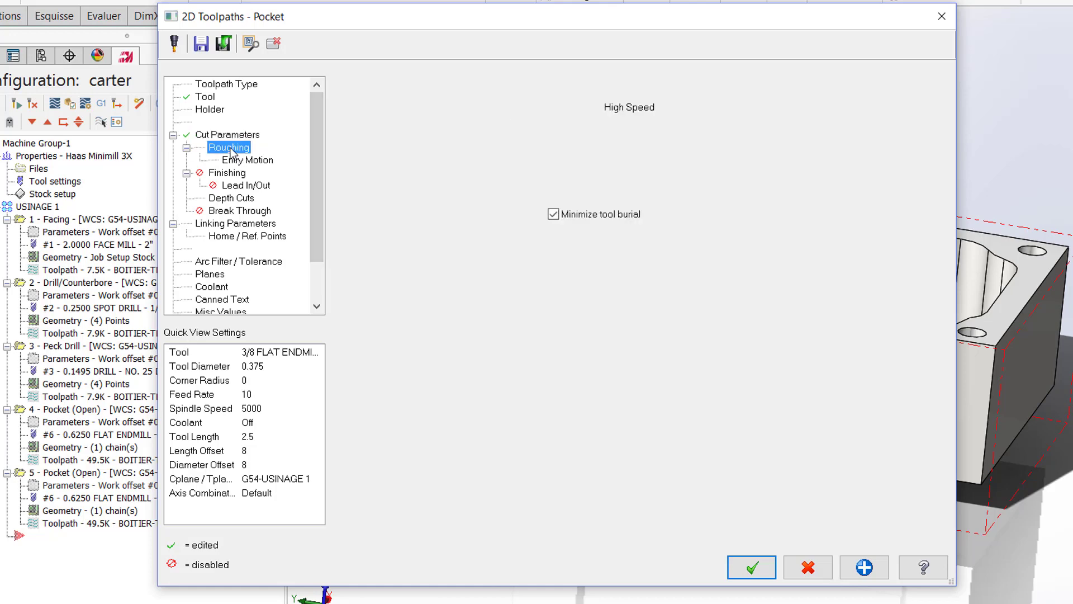
{"action": "left_click", "coordinate": [562, 140]}
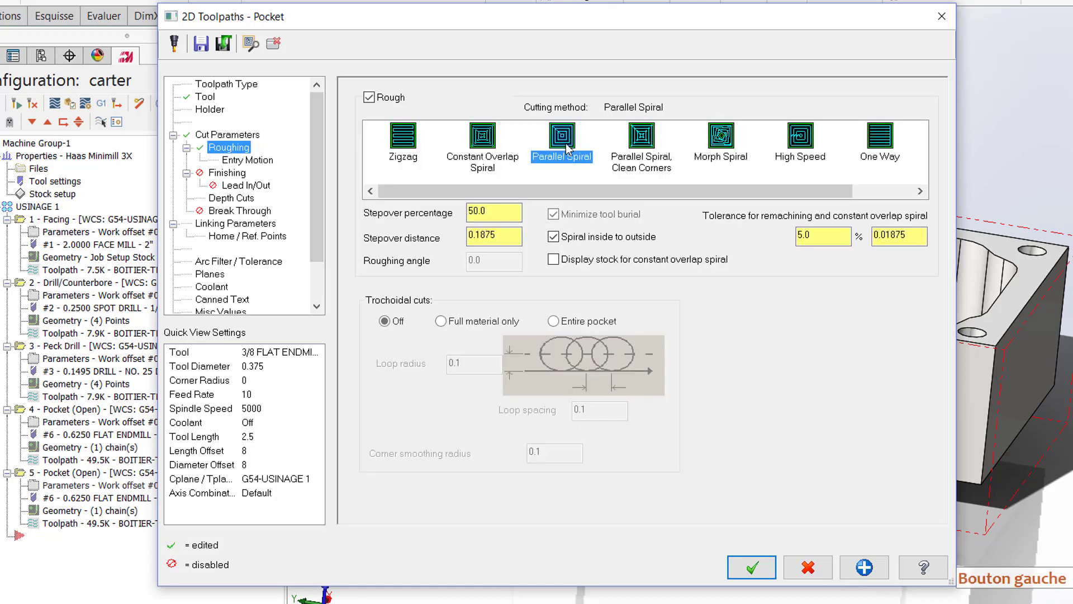
{"action": "left_click", "coordinate": [481, 213]}
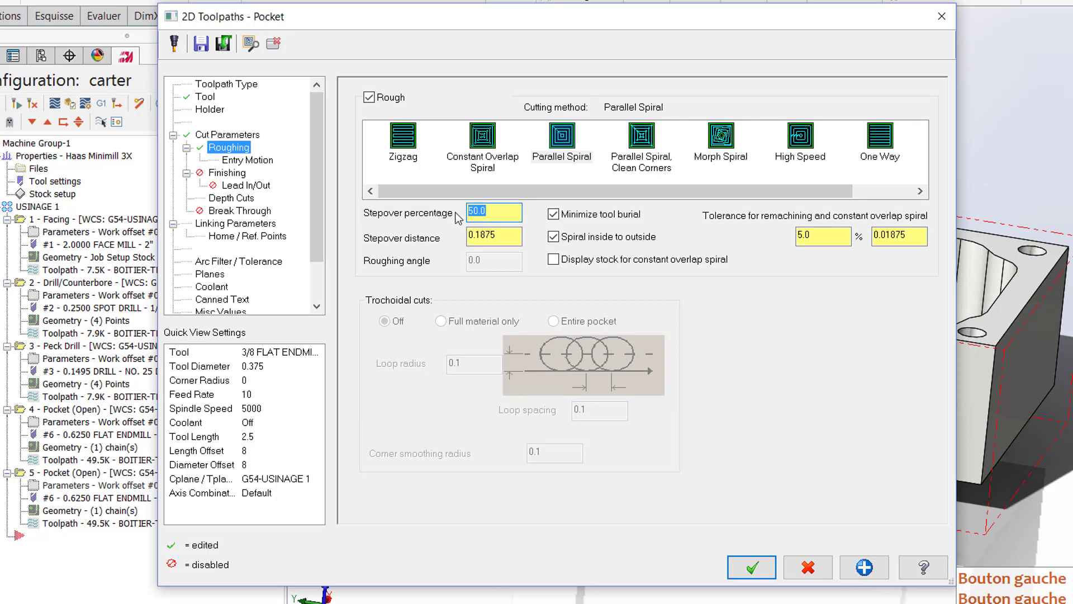
{"action": "type", "text": "25"}
{"action": "key", "text": "Tab"}
{"action": "left_click", "coordinate": [499, 235]}
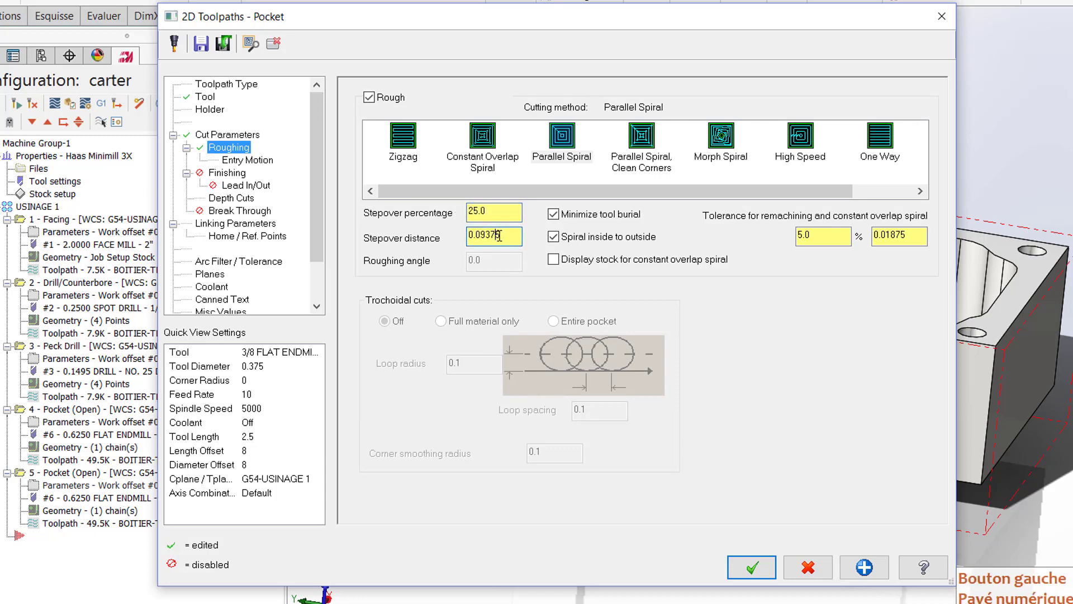
Step: Enable finishing with 2 passes spaced 0.005 and override the finish feed rate to 5
{"action": "left_click", "coordinate": [235, 175]}
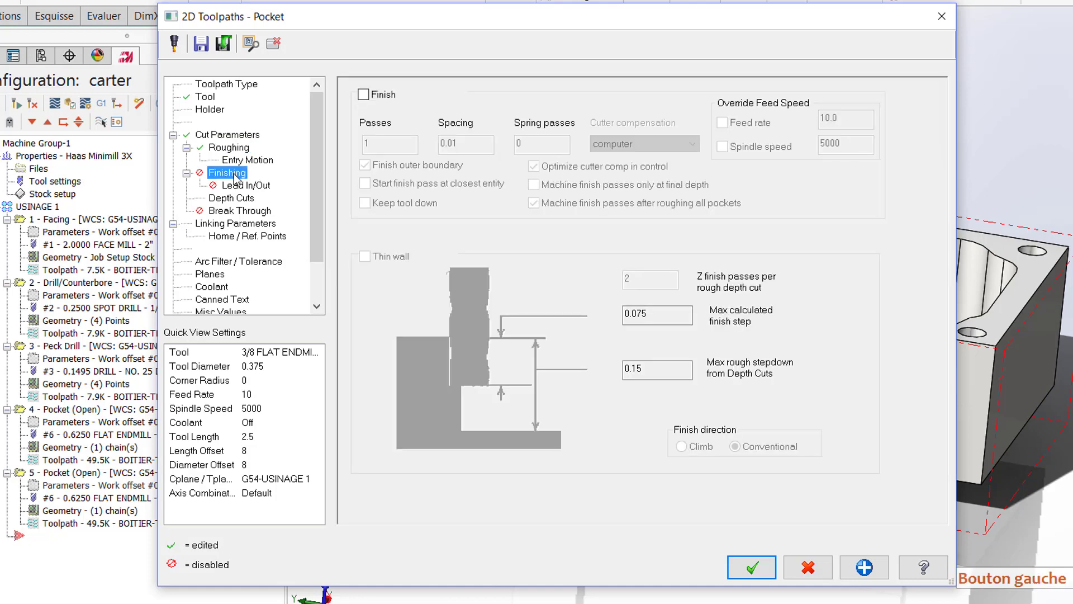
{"action": "left_click", "coordinate": [363, 95]}
{"action": "left_click_drag", "start_coordinate": [370, 143], "coordinate": [352, 143]}
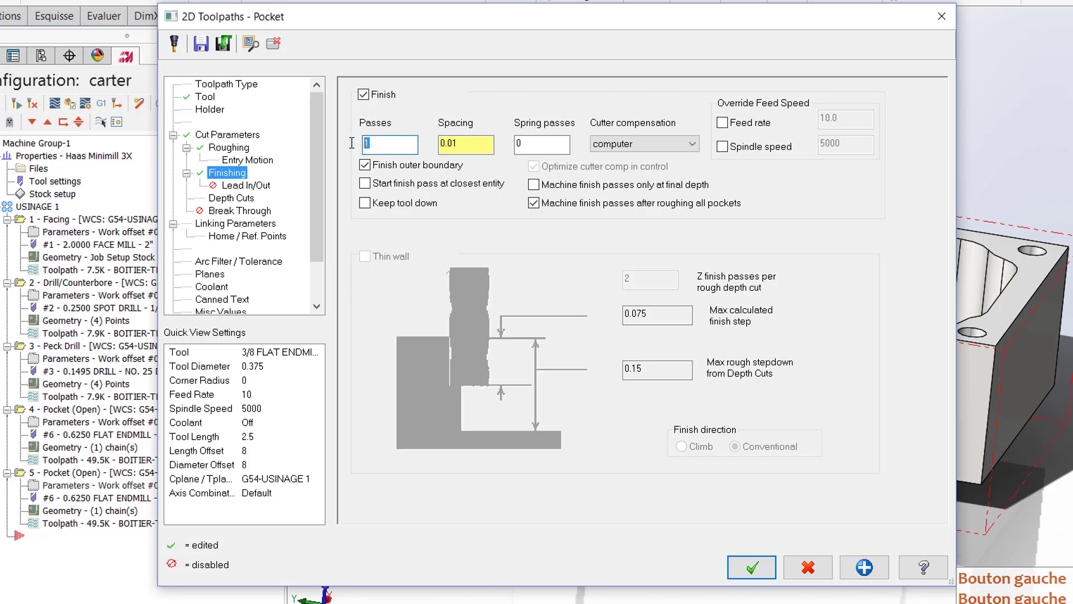
{"action": "type", "text": "2"}
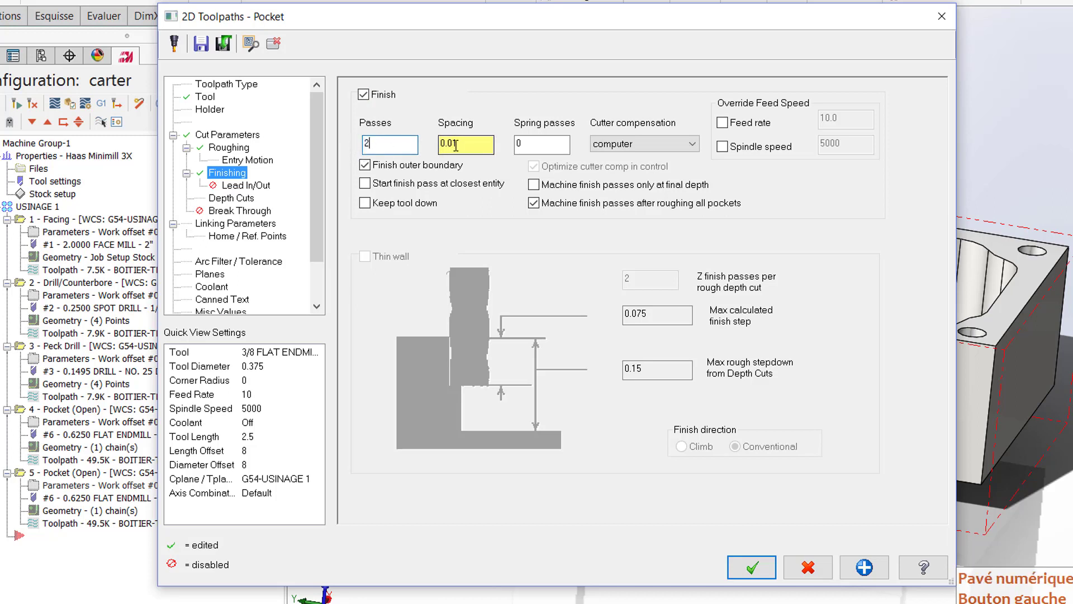
{"action": "left_click_drag", "start_coordinate": [452, 145], "coordinate": [465, 146]}
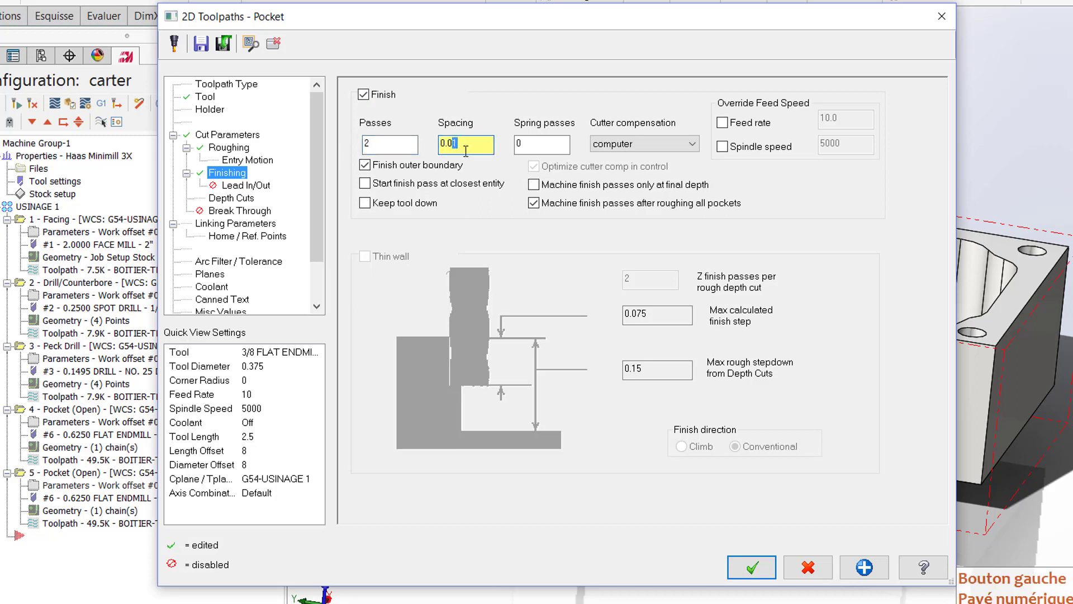
{"action": "type", "text": "05"}
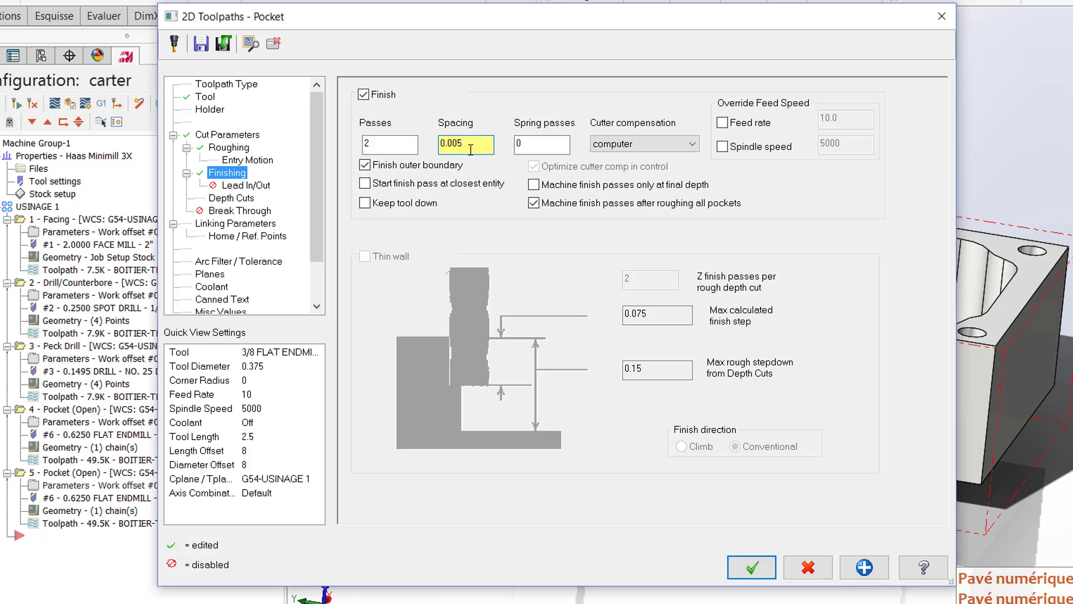
{"action": "left_click", "coordinate": [723, 122]}
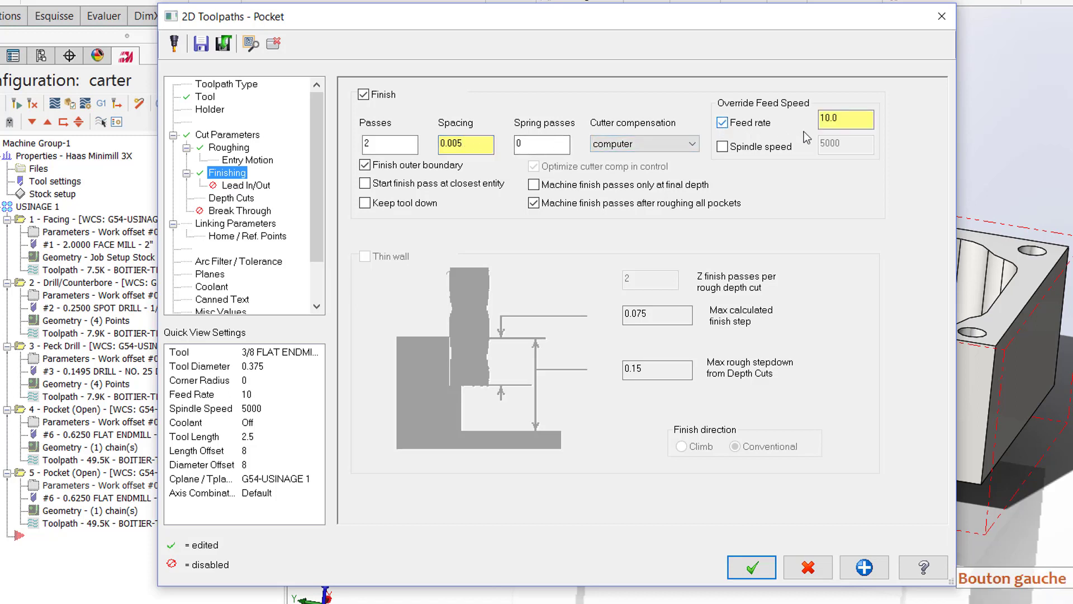
{"action": "left_click_drag", "start_coordinate": [856, 121], "coordinate": [816, 123]}
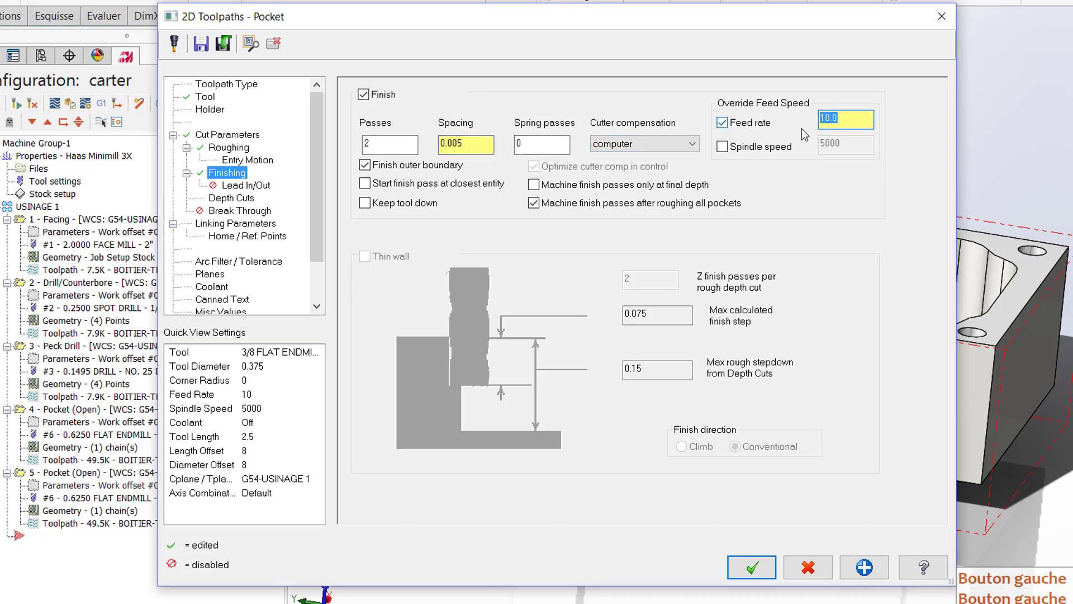
{"action": "type", "text": "5"}
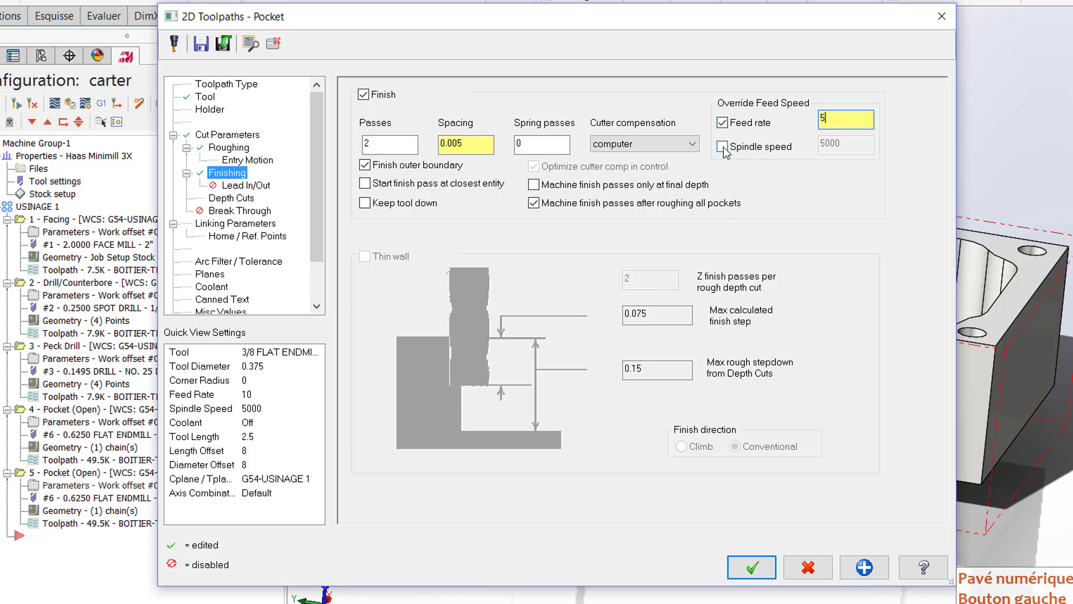
{"action": "left_click", "coordinate": [550, 149]}
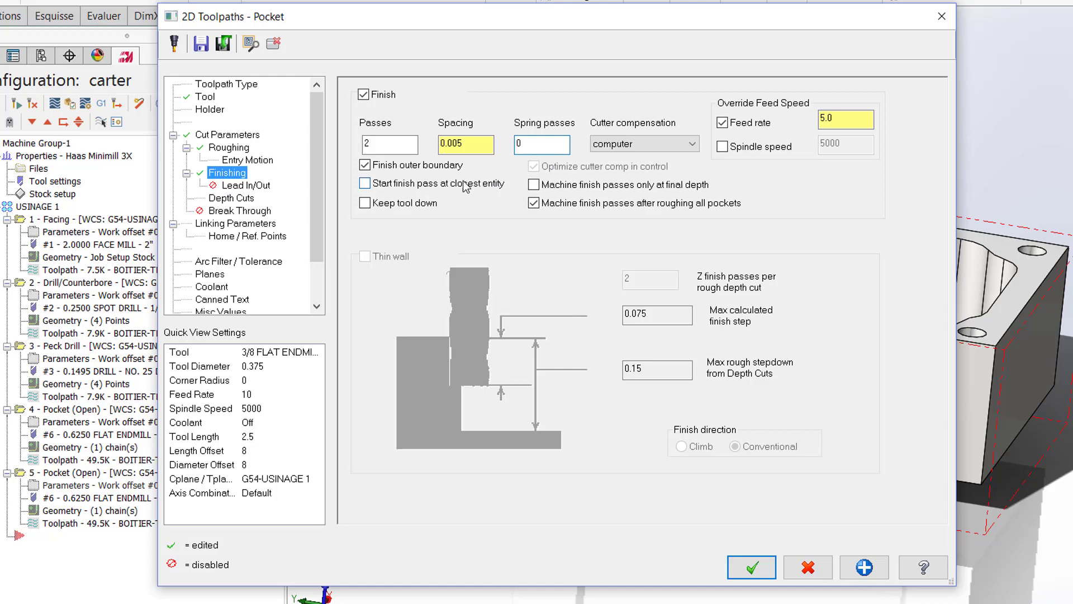
Step: Turn off depth cuts and set the pocket's top of stock to an incremental 0.005
{"action": "left_click", "coordinate": [221, 199]}
{"action": "left_click", "coordinate": [382, 103]}
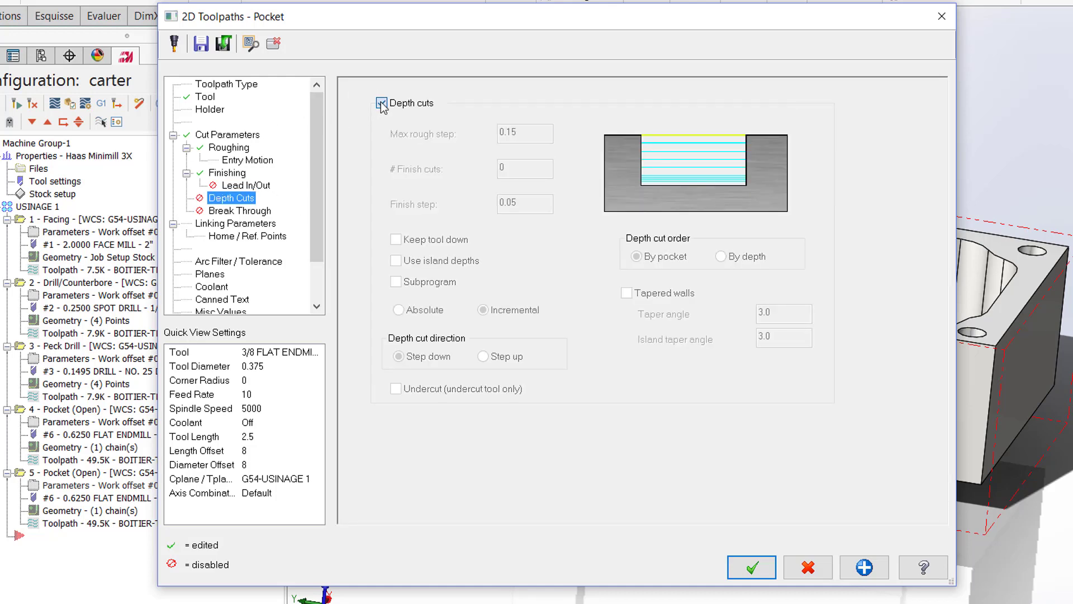
{"action": "left_click", "coordinate": [265, 224]}
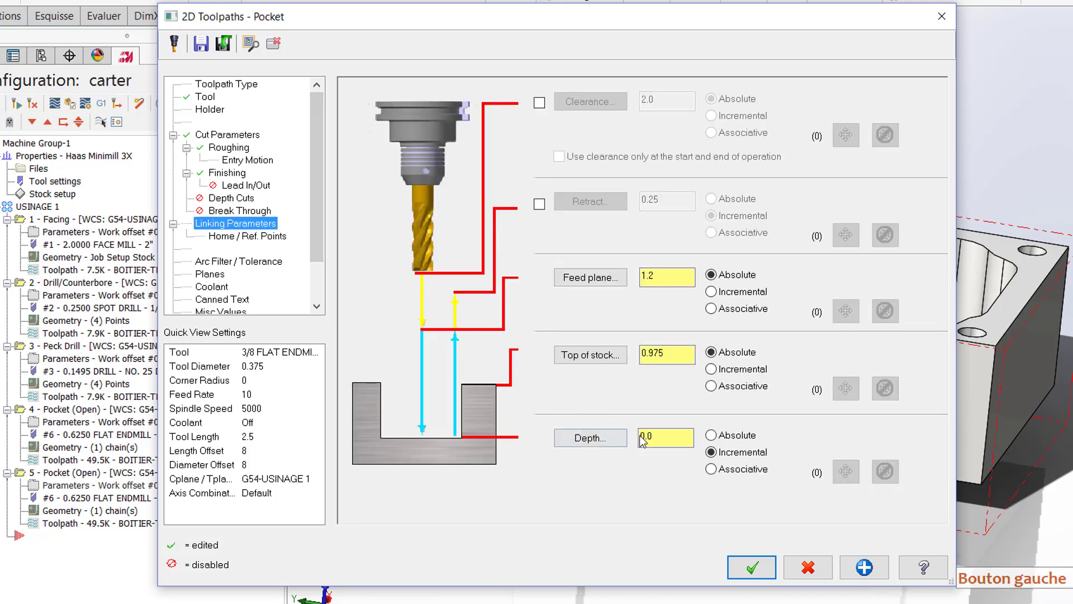
{"action": "left_click", "coordinate": [655, 440]}
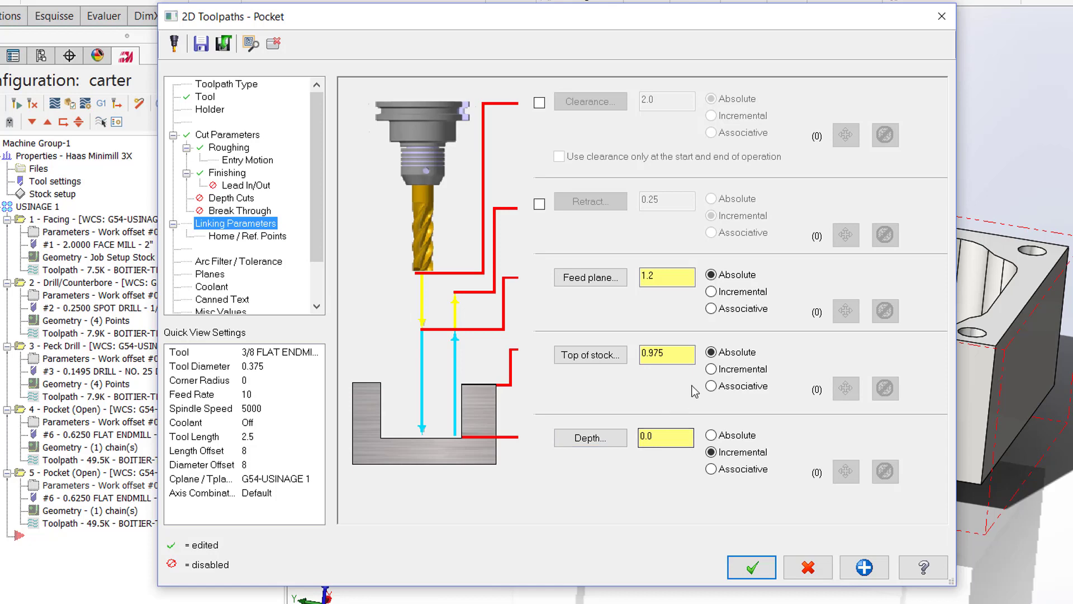
{"action": "left_click", "coordinate": [693, 356]}
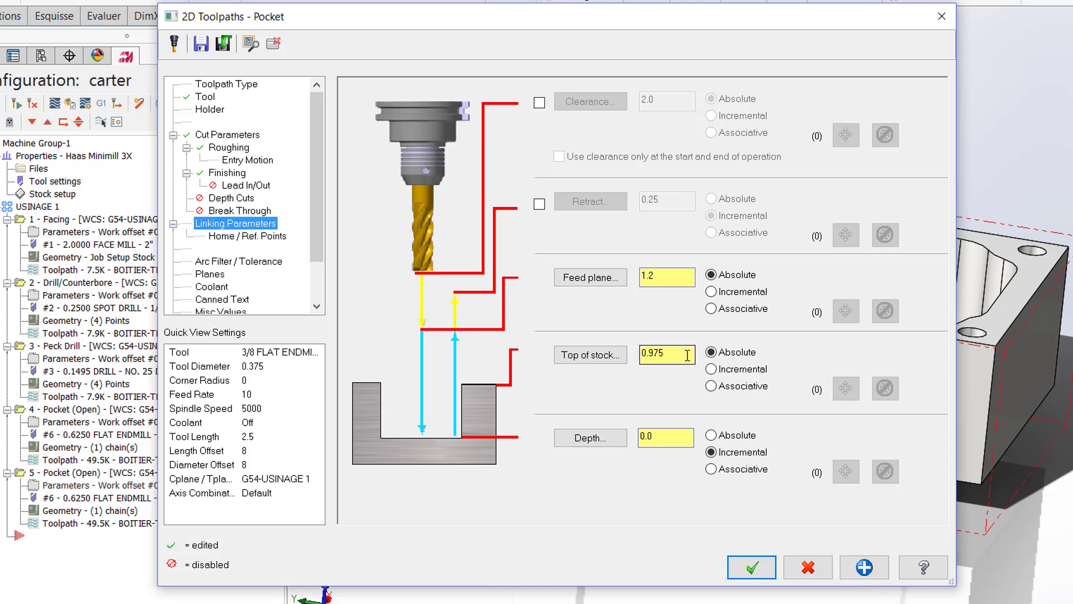
{"action": "double_click", "coordinate": [687, 355]}
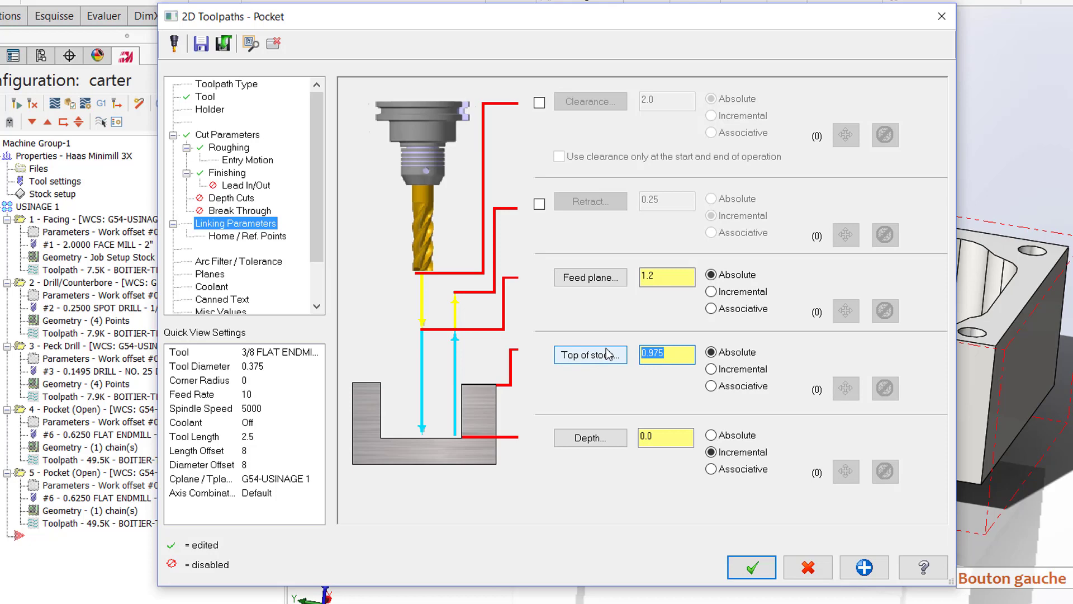
{"action": "type", "text": "5/"}
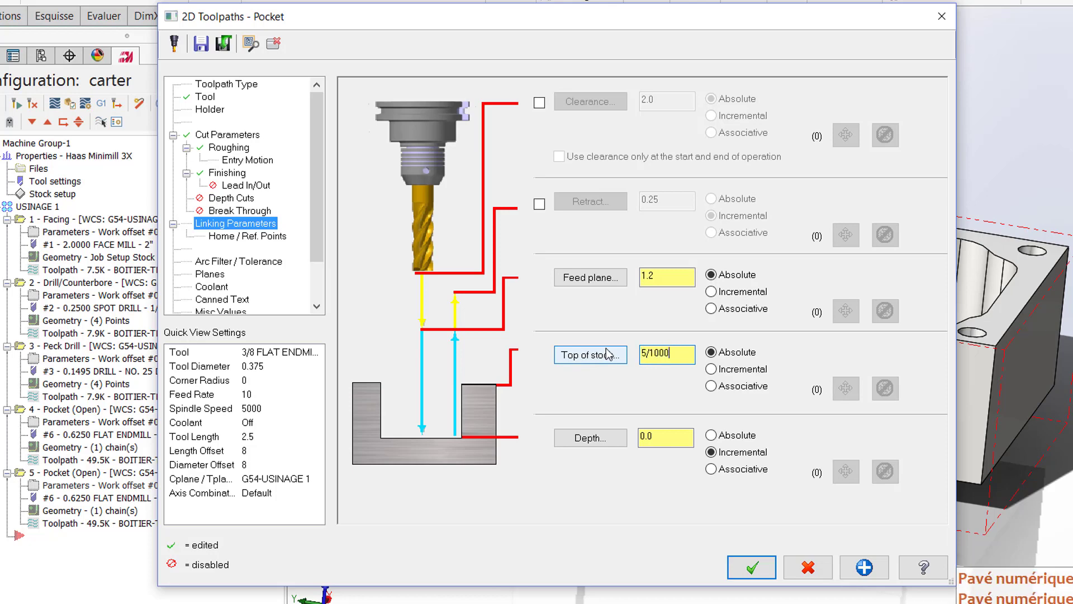
{"action": "type", "text": "1000"}
{"action": "key", "text": "Return"}
{"action": "left_click", "coordinate": [712, 369]}
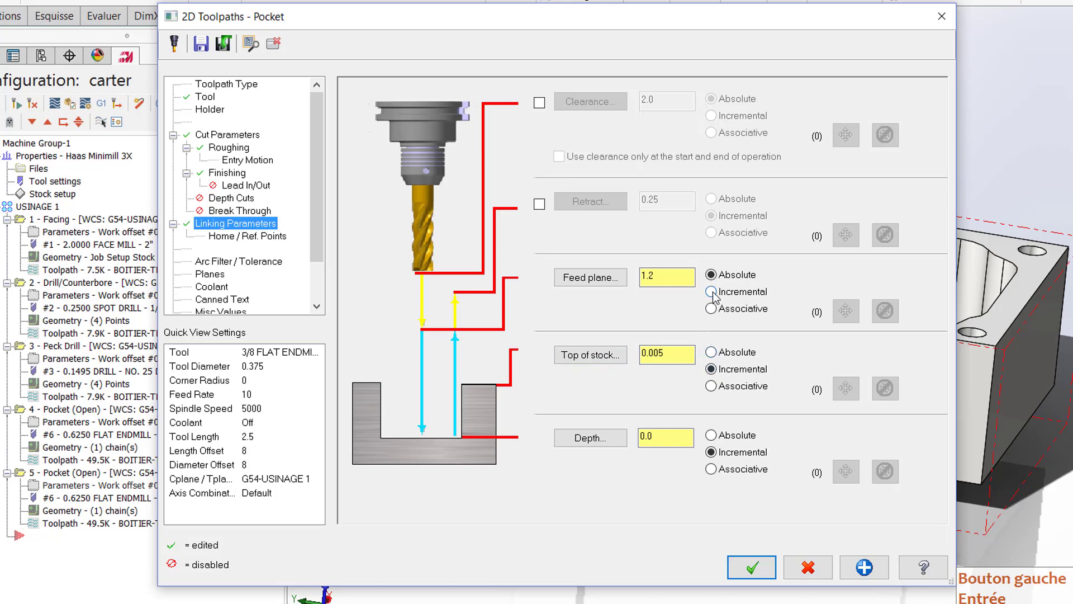
Step: Set the finishing pocket's feed plane to an incremental 0.2, enable an absolute retract of 1.2, and accept the parameters
{"action": "double_click", "coordinate": [665, 277]}
{"action": "type", "text": "0.2"}
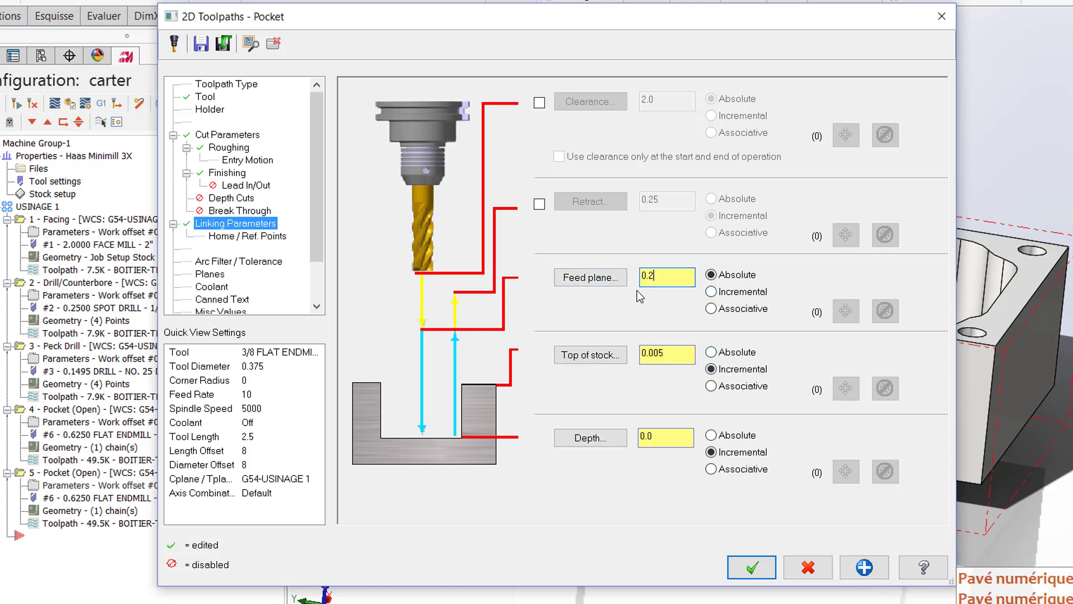
{"action": "left_click", "coordinate": [711, 291]}
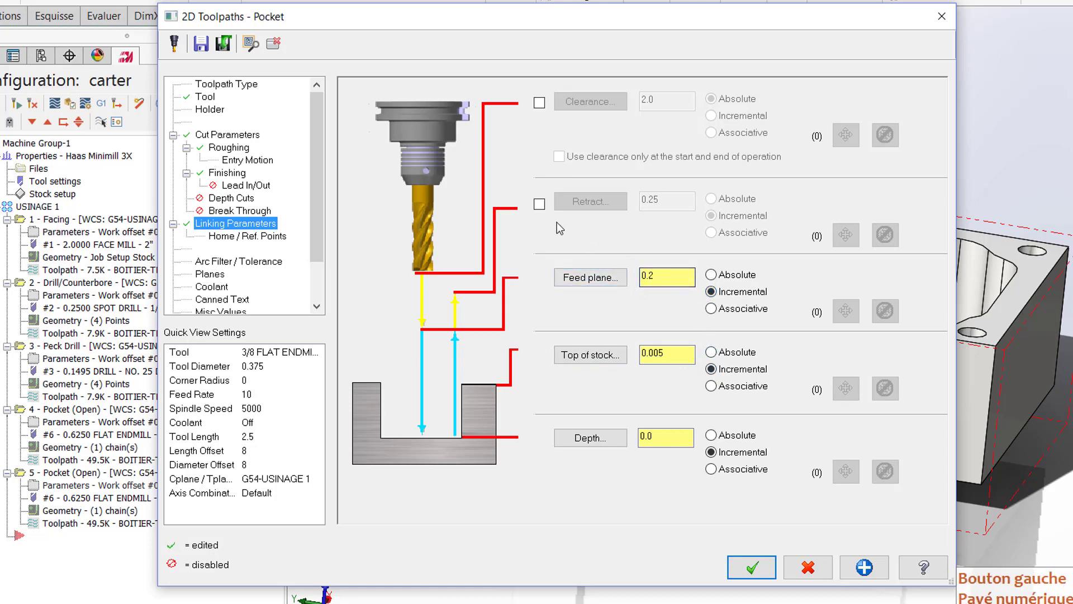
{"action": "left_click", "coordinate": [539, 204]}
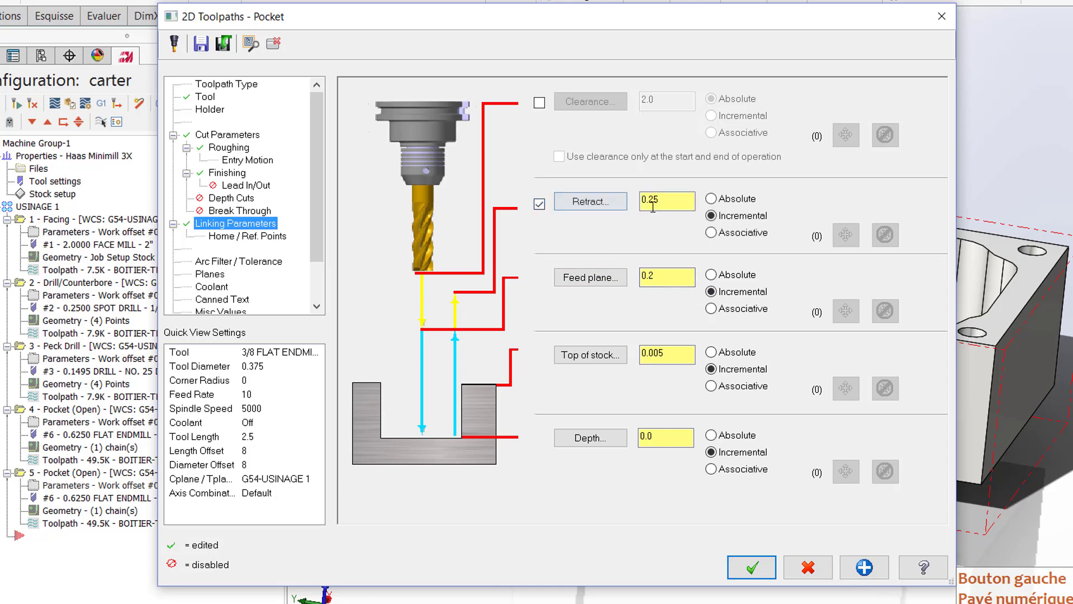
{"action": "left_click", "coordinate": [711, 198]}
{"action": "type", "text": "1."}
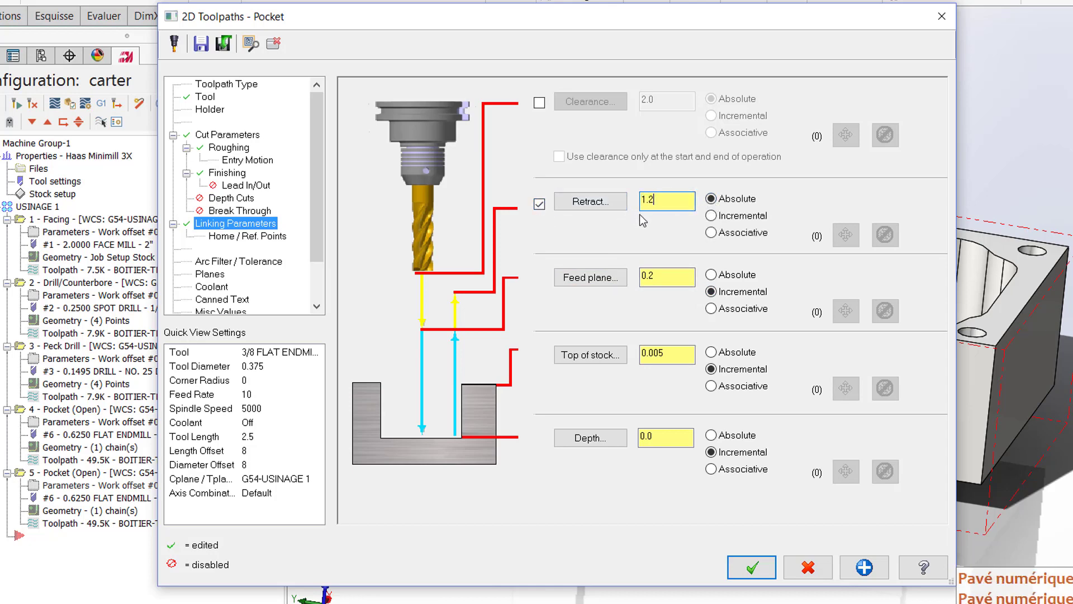
{"action": "type", "text": "2"}
{"action": "left_click", "coordinate": [667, 278]}
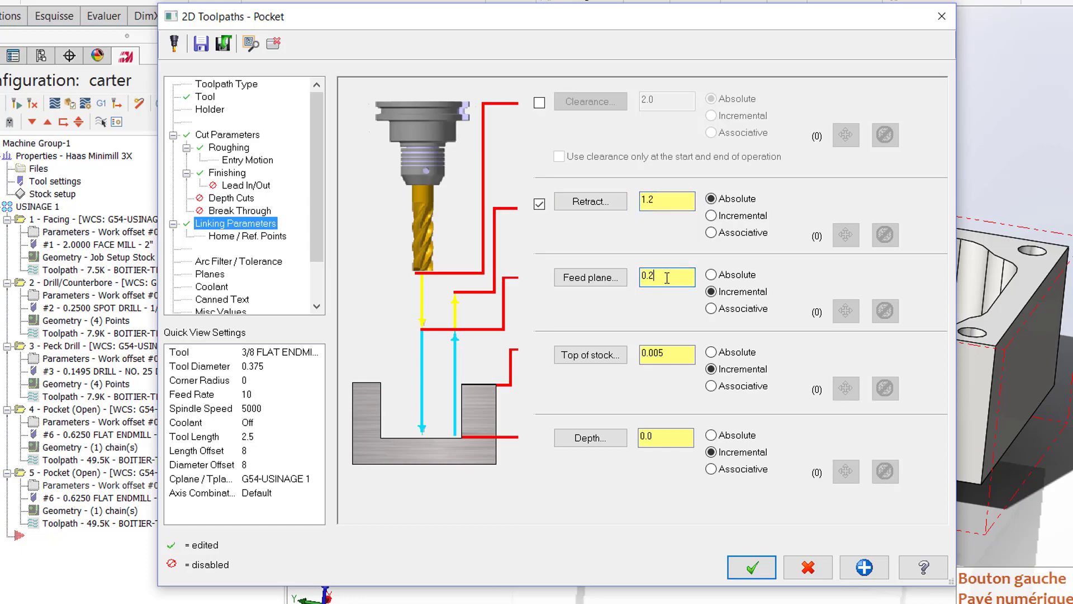
{"action": "type", "text": "0.2"}
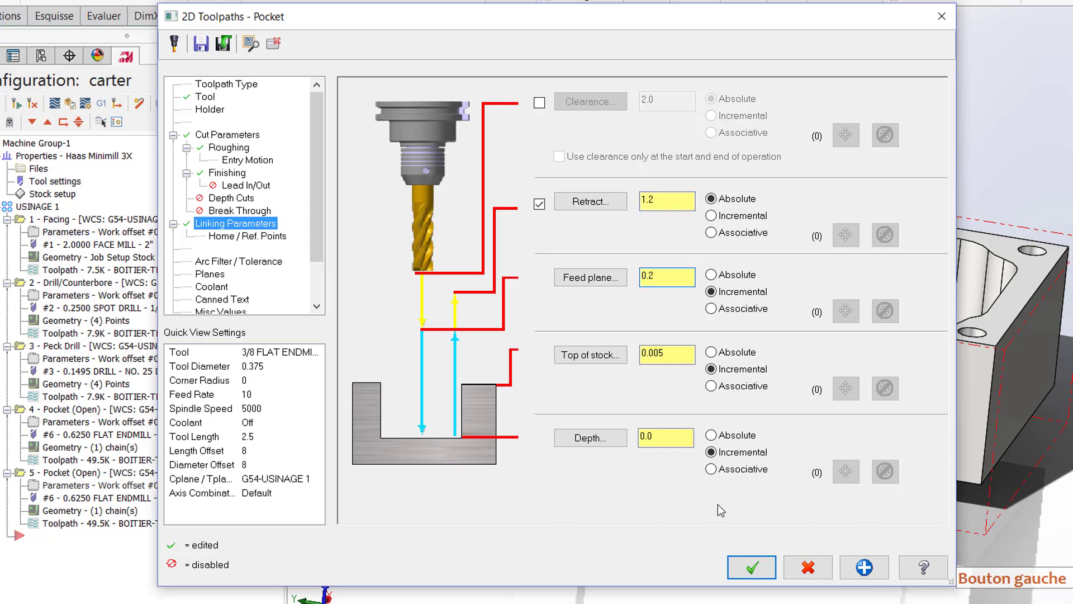
{"action": "left_click", "coordinate": [752, 567]}
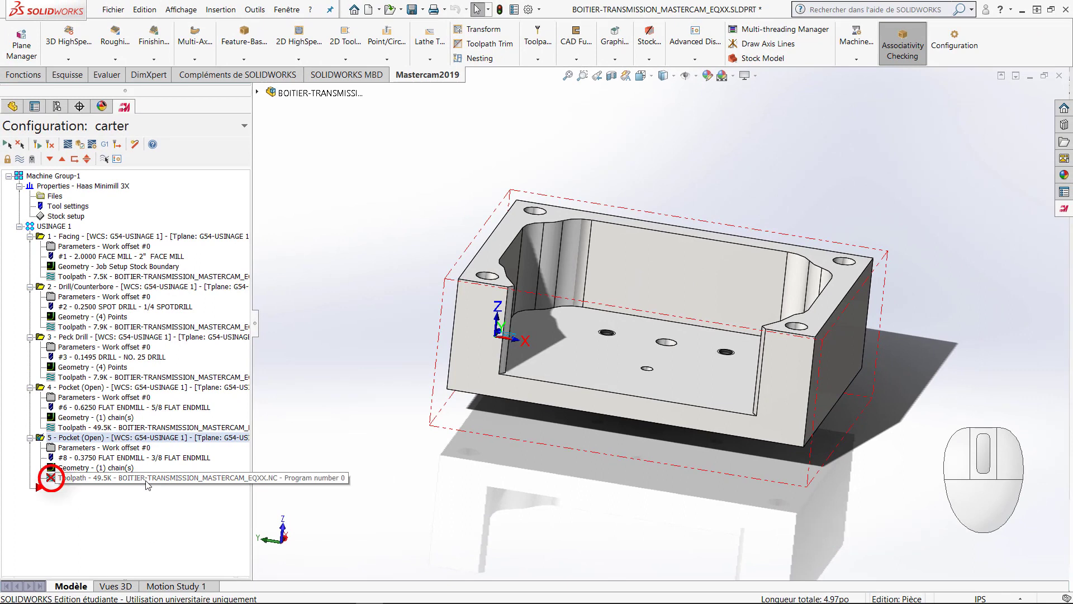
Step: Regenerate the 3/8 endmill pocket operation and backplot its toolpath over the cavity floor
{"action": "left_click", "coordinate": [49, 147]}
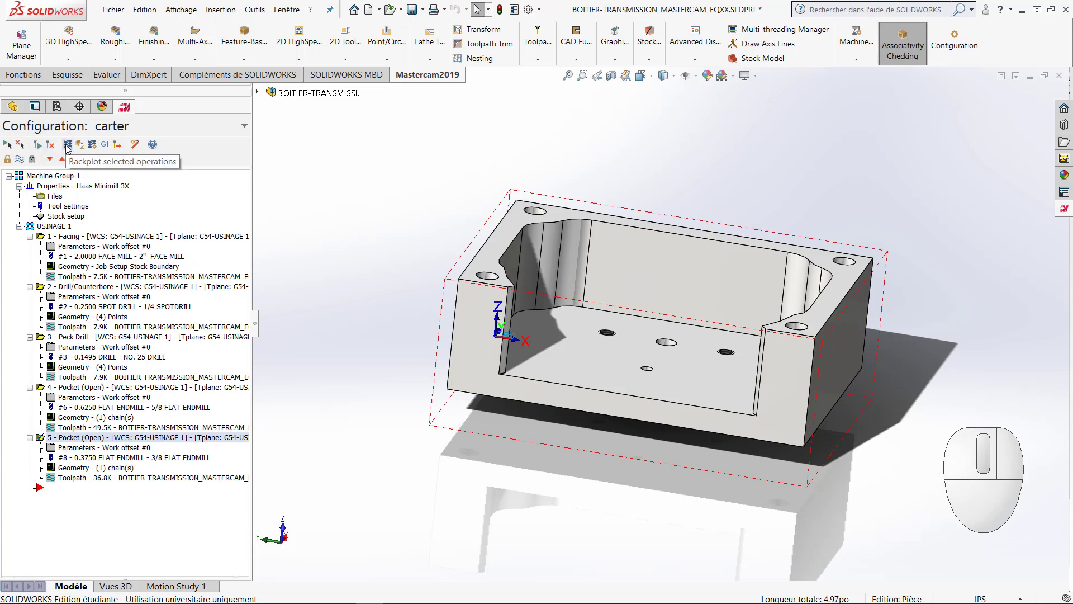
{"action": "left_click", "coordinate": [67, 145]}
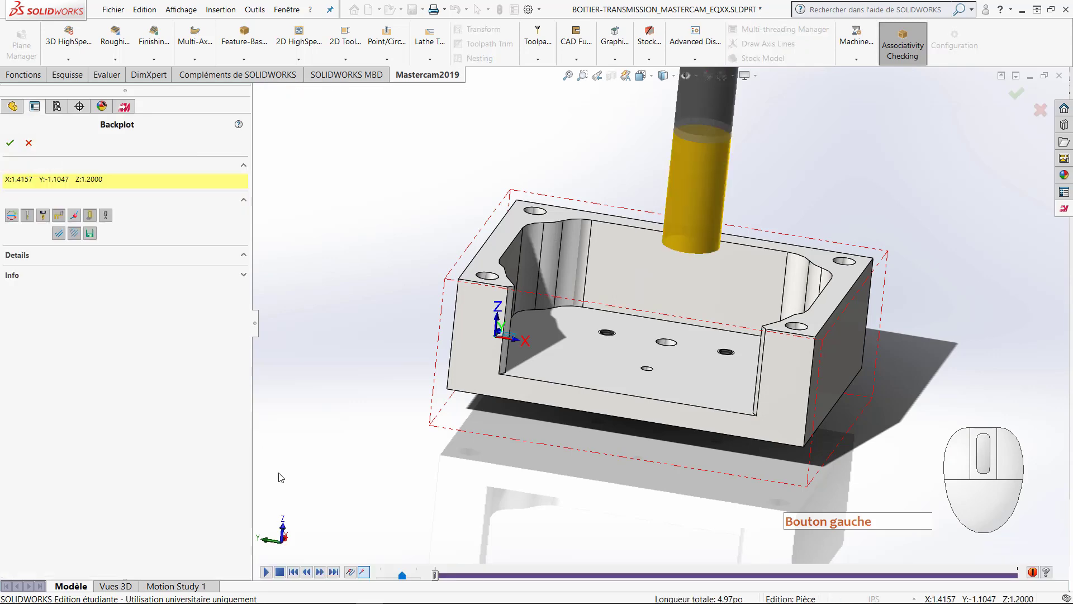
{"action": "left_click", "coordinate": [266, 571]}
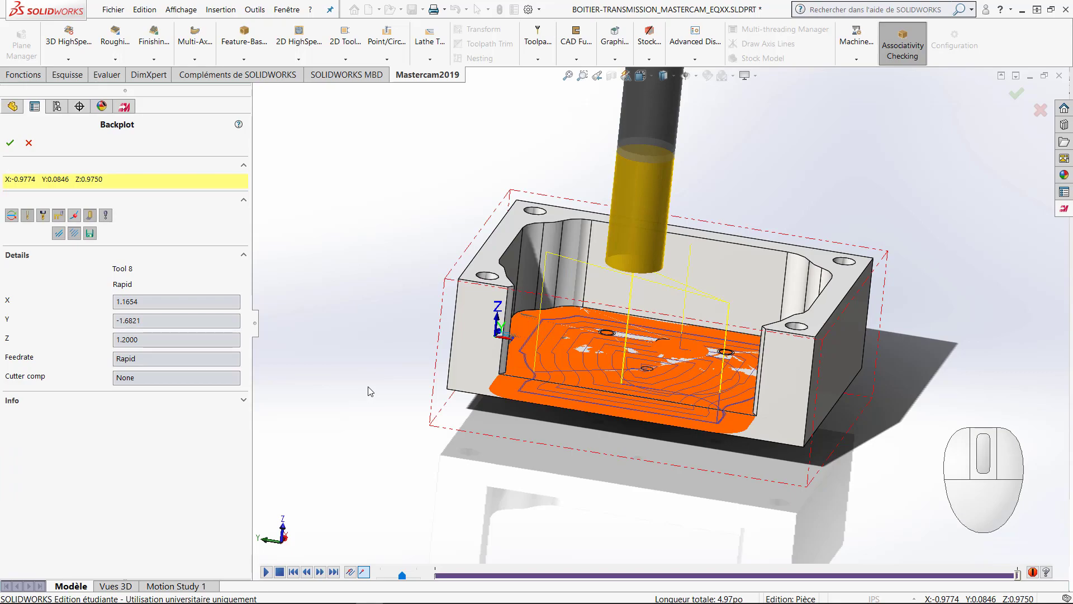
{"action": "key", "text": "space"}
{"action": "left_click", "coordinate": [459, 281]}
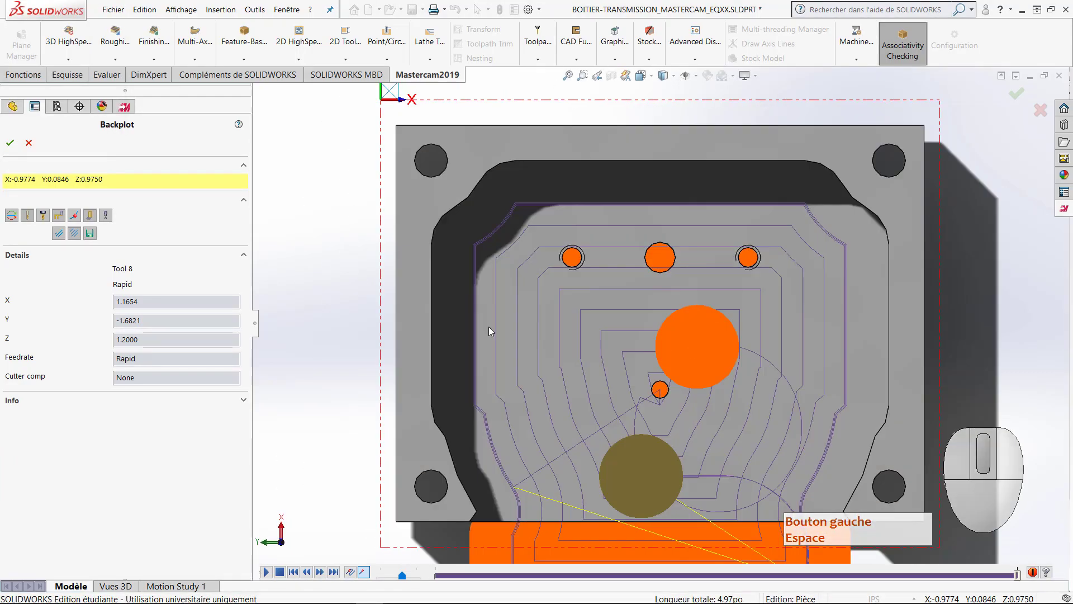
{"action": "middle_click_drag", "start_coordinate": [488, 327], "coordinate": [384, 218]}
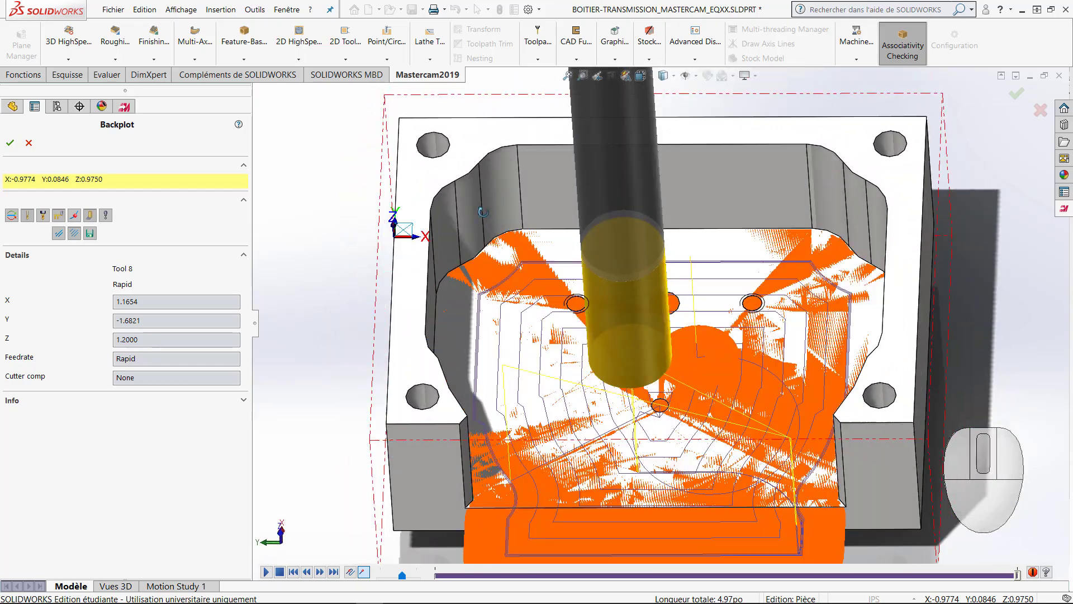
{"action": "left_click", "coordinate": [29, 145]}
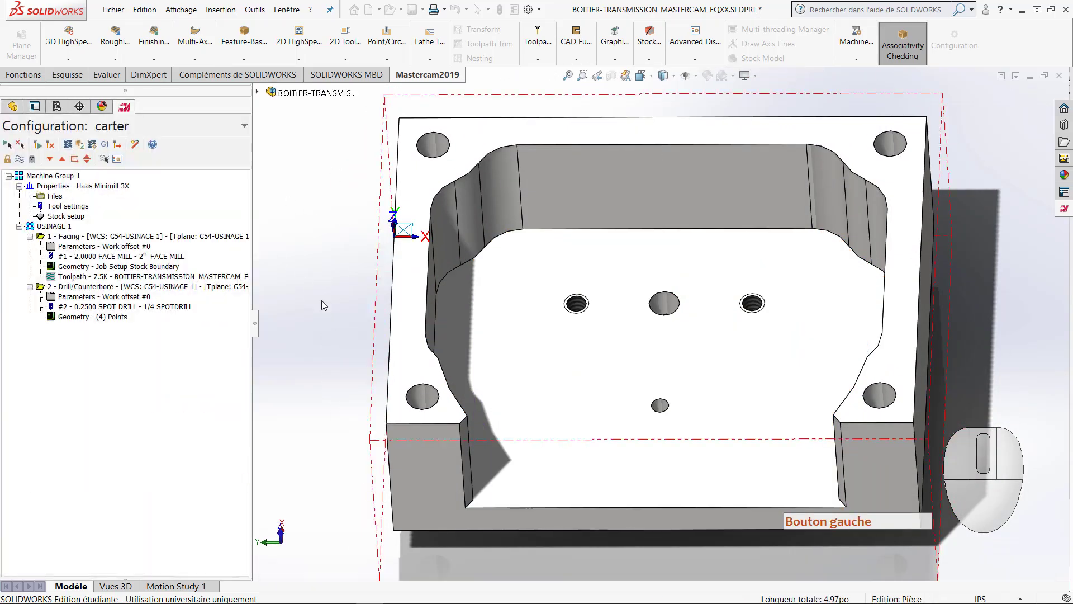
{"action": "mouse_move", "coordinate": [341, 330]}
{"action": "middle_mouse_down"}
{"action": "mouse_move", "coordinate": [331, 301]}
{"action": "mouse_move", "coordinate": [337, 314]}
{"action": "middle_mouse_up"}
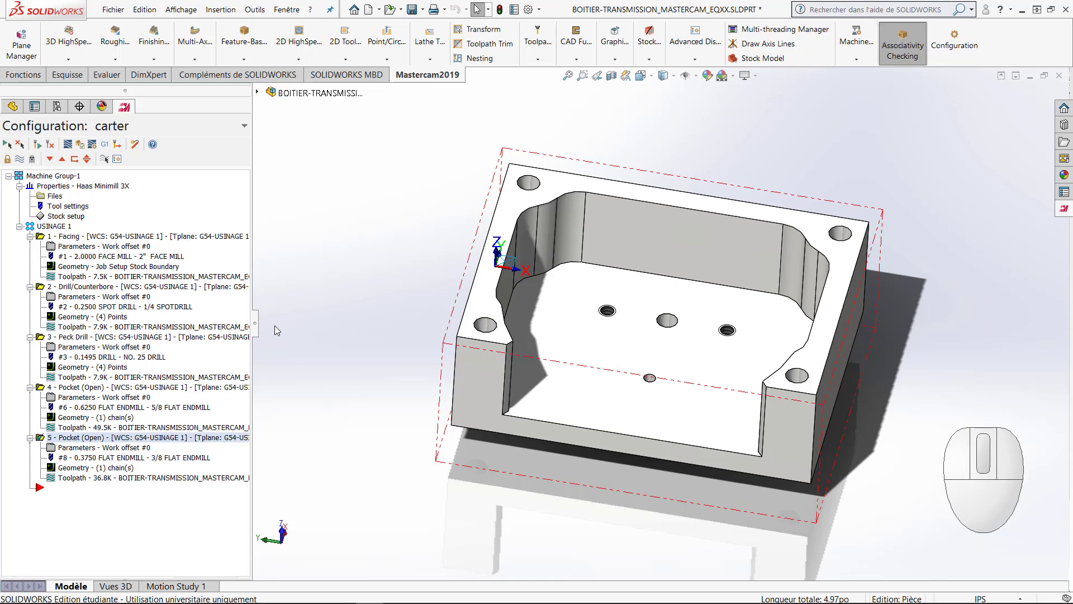
Step: Copy the 1/4 spot drill Drill/Counterbore operation and paste it after the finishing pocket operation
{"action": "left_click", "coordinate": [98, 287]}
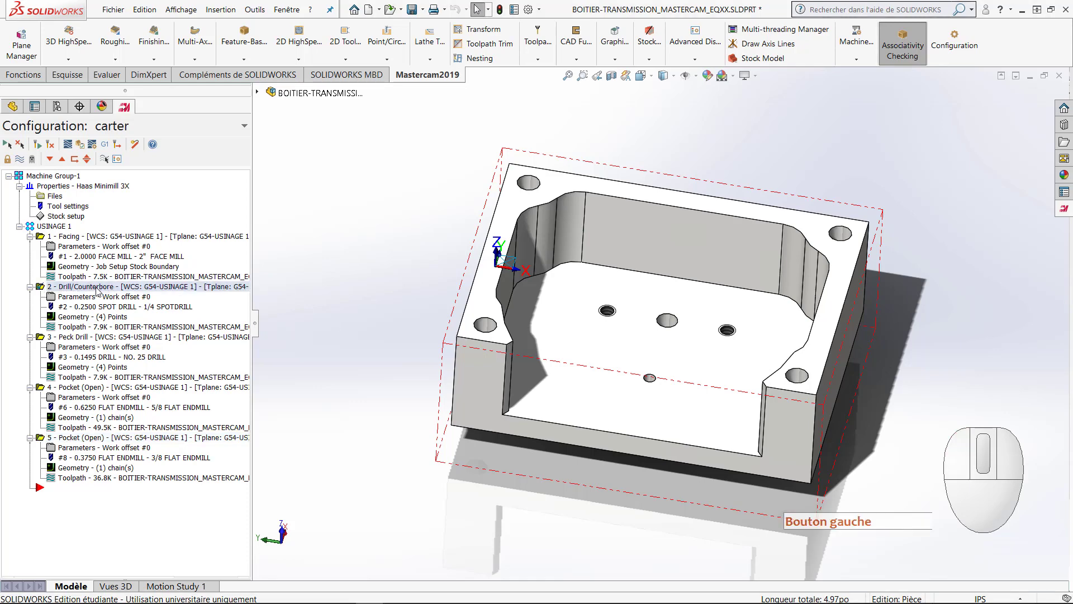
{"action": "right_click", "coordinate": [97, 287]}
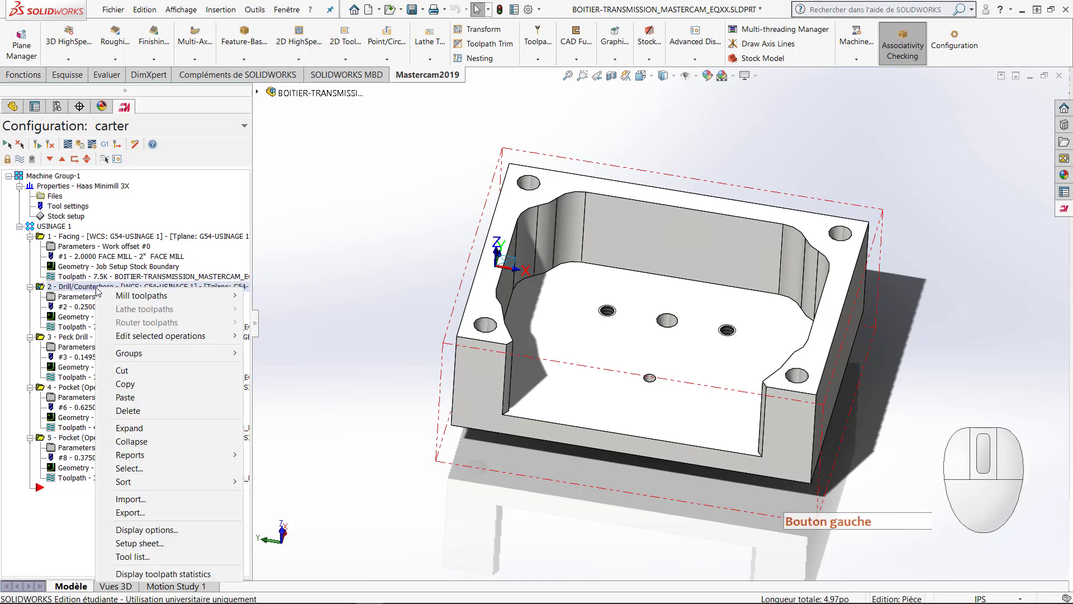
{"action": "left_click", "coordinate": [140, 386]}
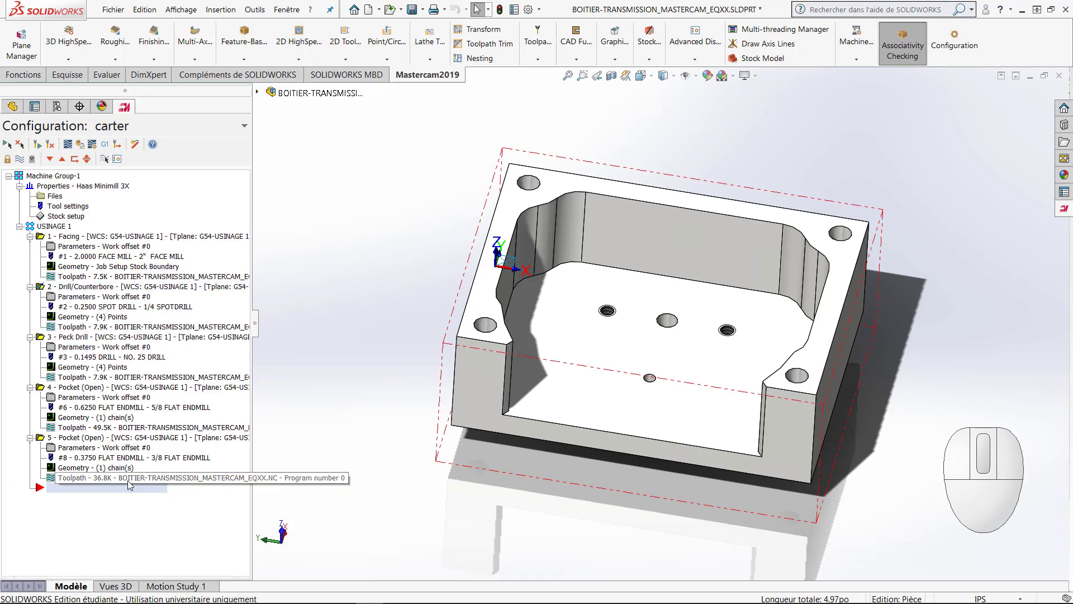
{"action": "right_click", "coordinate": [124, 502]}
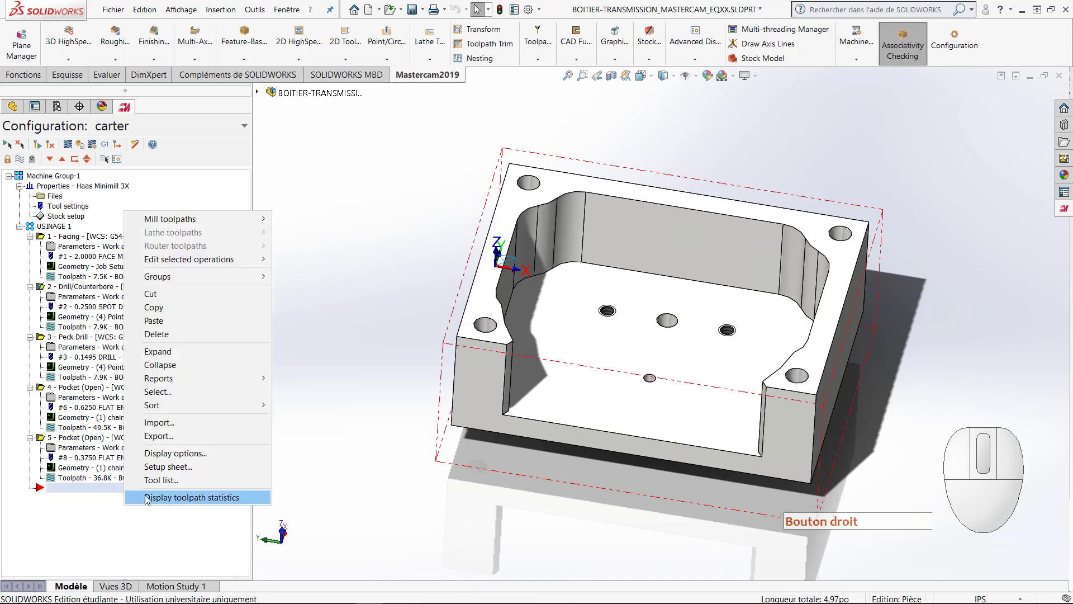
{"action": "left_click", "coordinate": [167, 320]}
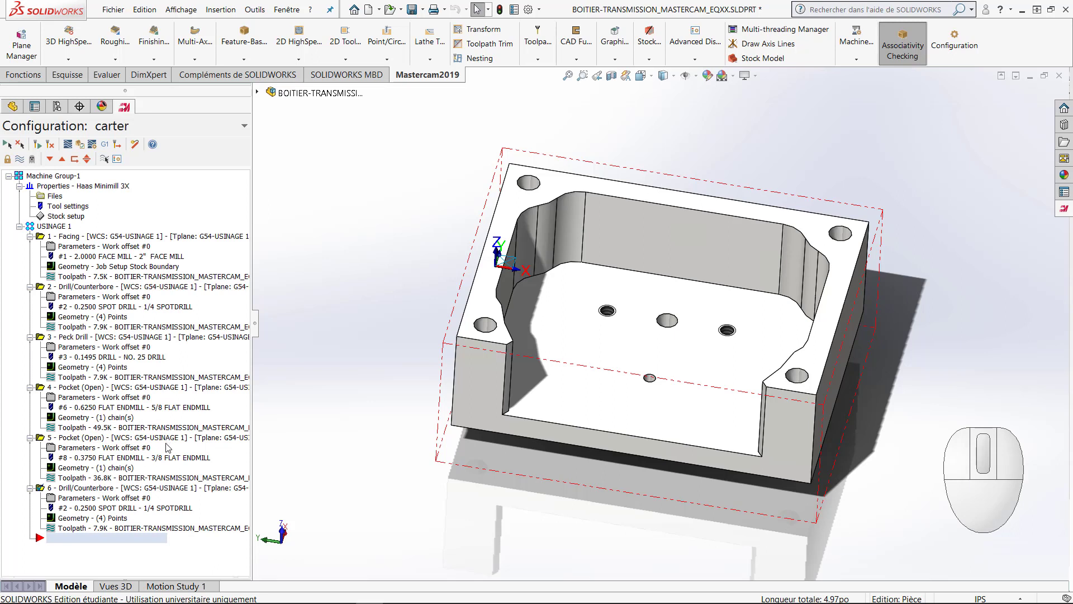
Step: Replace the copied spot drill operation's points with the circular edges of the four holes in the cavity floor
{"action": "left_click", "coordinate": [81, 524]}
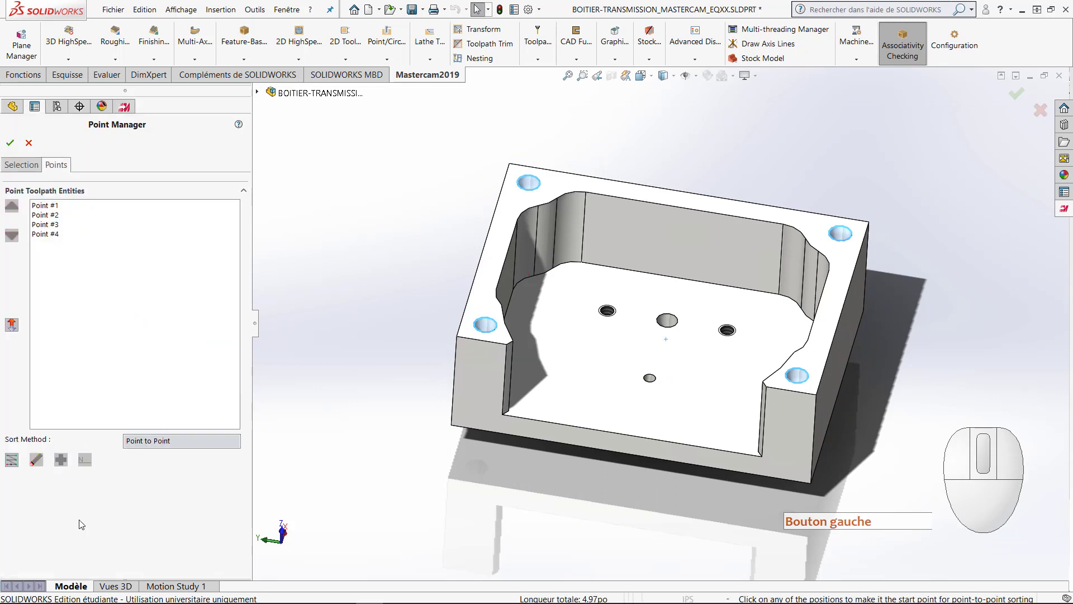
{"action": "left_click", "coordinate": [21, 164]}
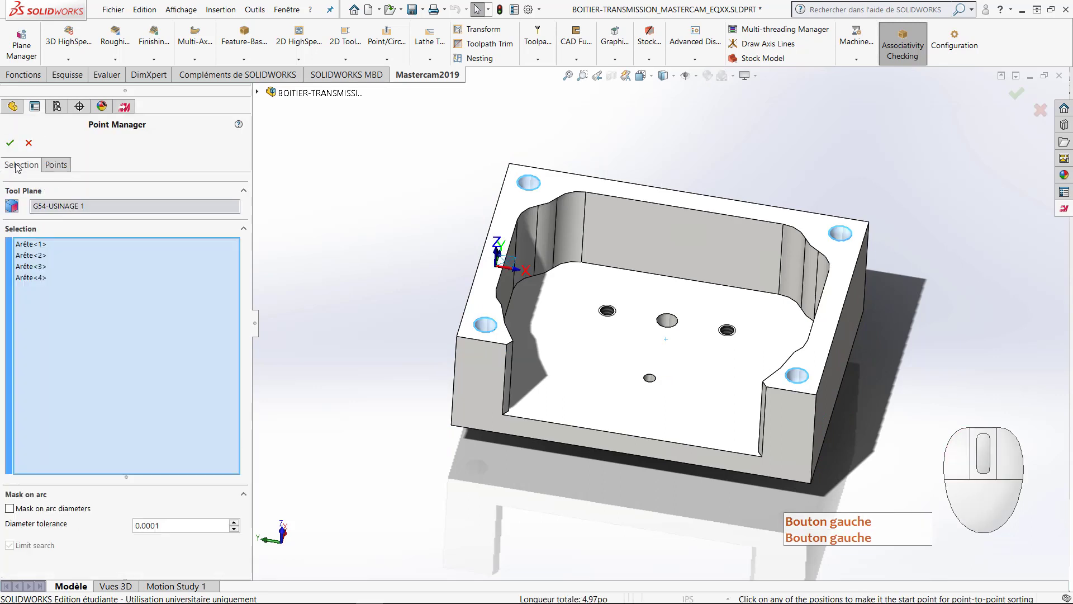
{"action": "right_click", "coordinate": [79, 279]}
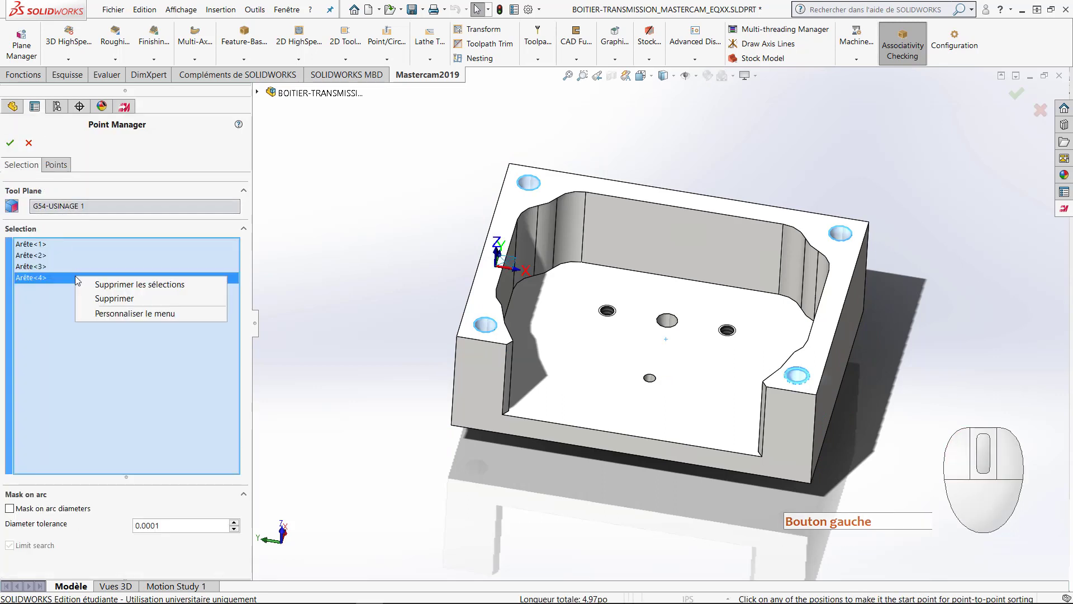
{"action": "left_click", "coordinate": [106, 285]}
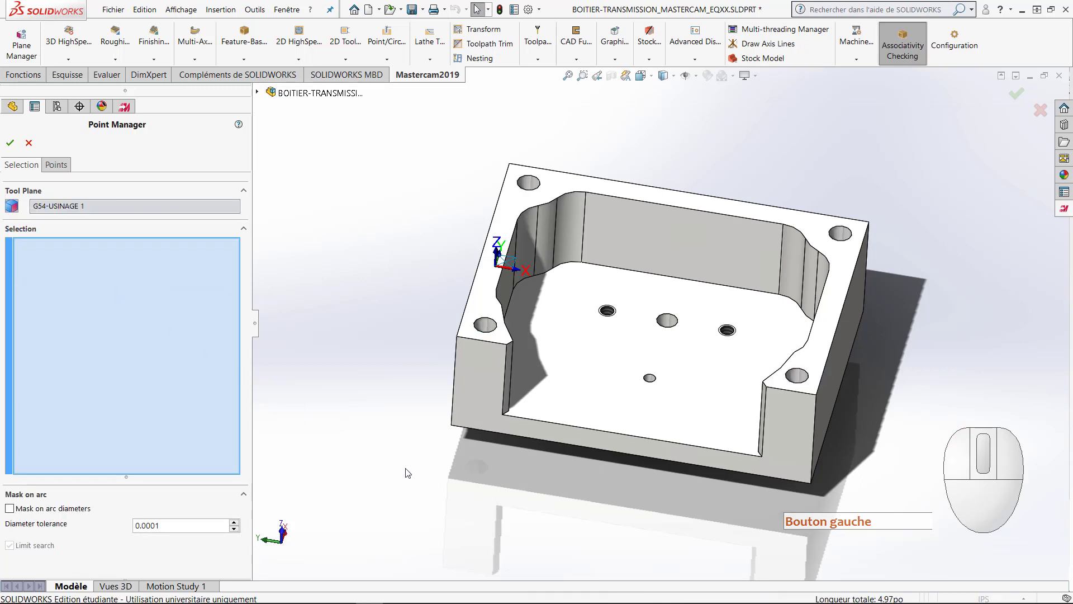
{"action": "scroll", "coordinate": [709, 432], "scroll_direction": "down", "scroll_amount": 2}
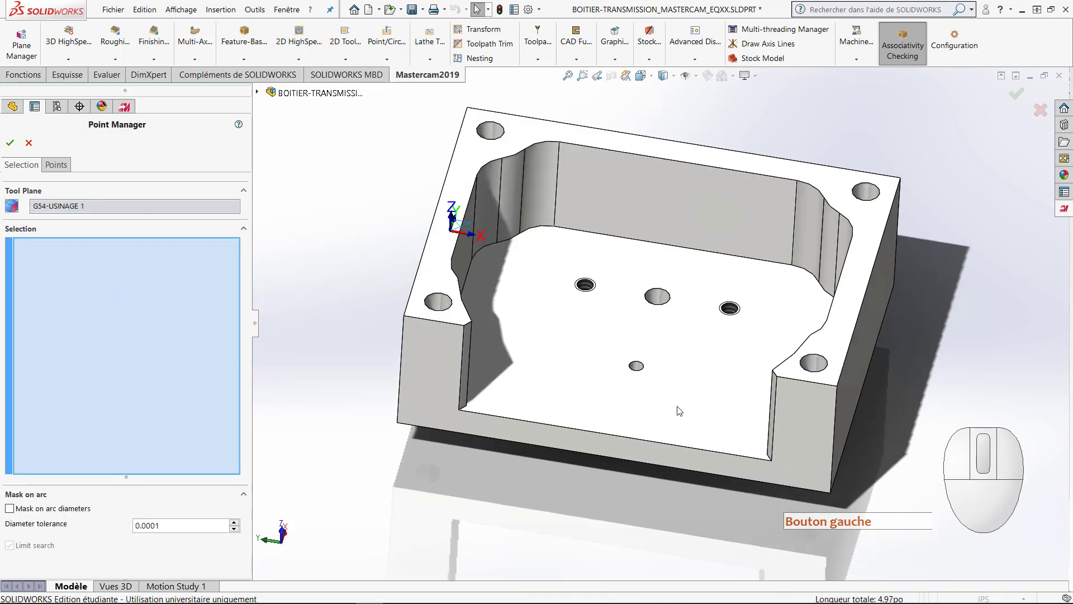
{"action": "left_click", "coordinate": [637, 367]}
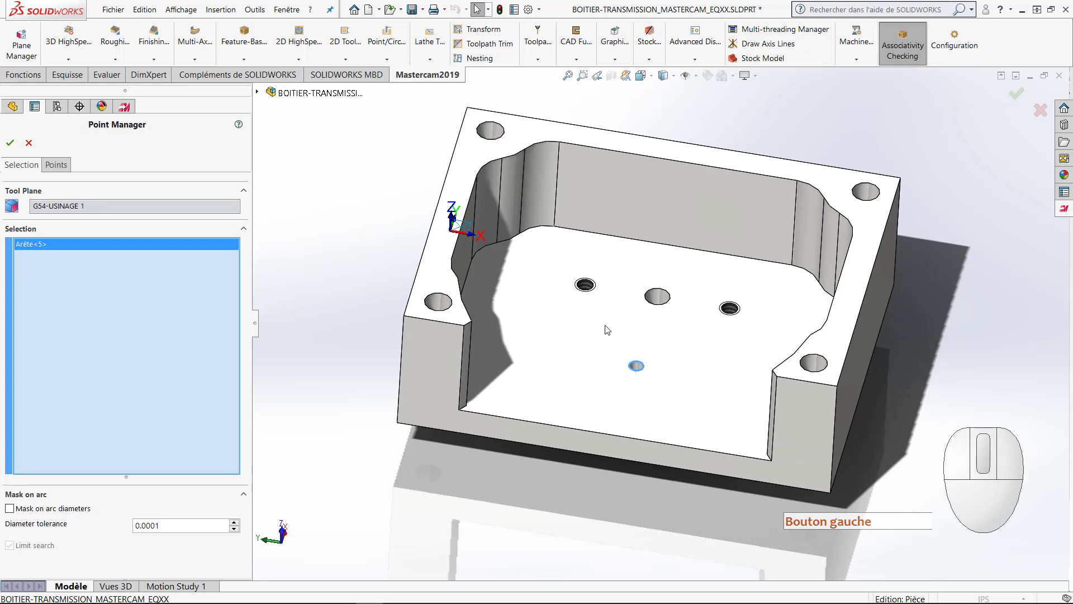
{"action": "left_click", "coordinate": [585, 285]}
{"action": "left_click", "coordinate": [657, 302]}
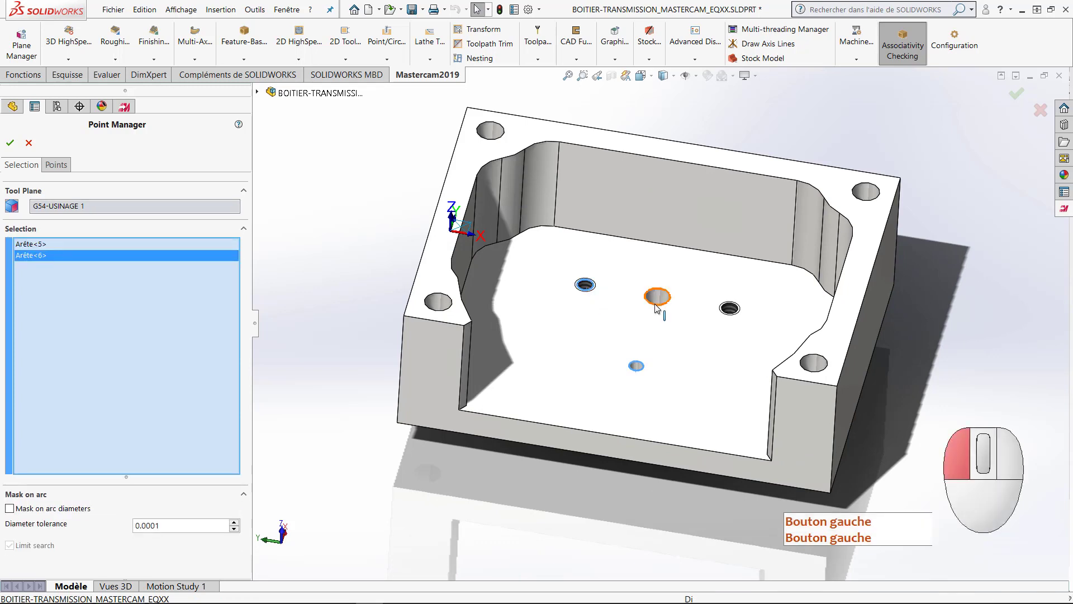
{"action": "left_click", "coordinate": [728, 311]}
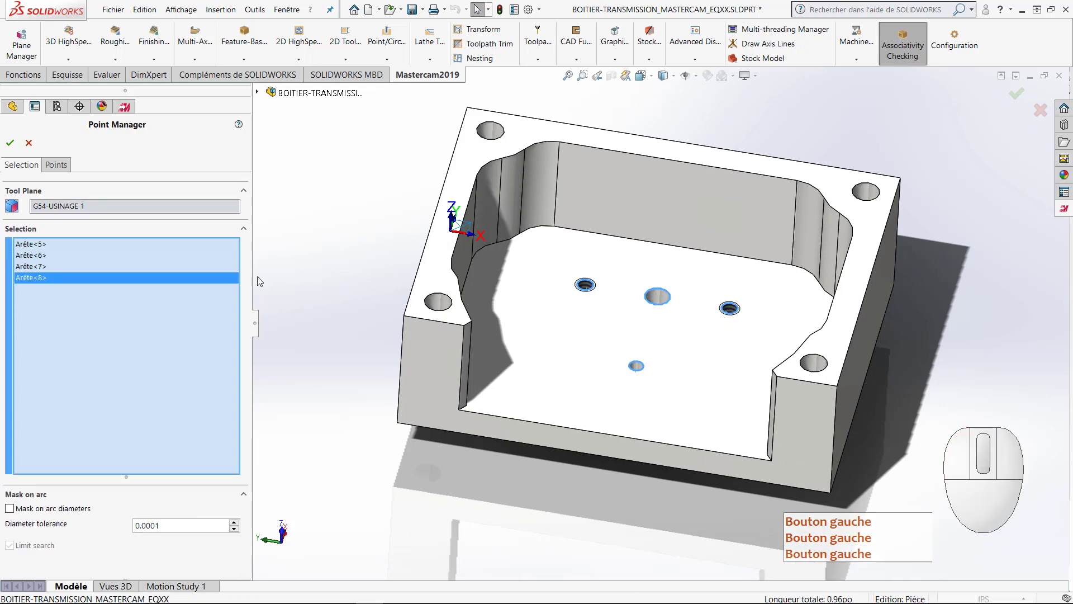
{"action": "left_click", "coordinate": [10, 143]}
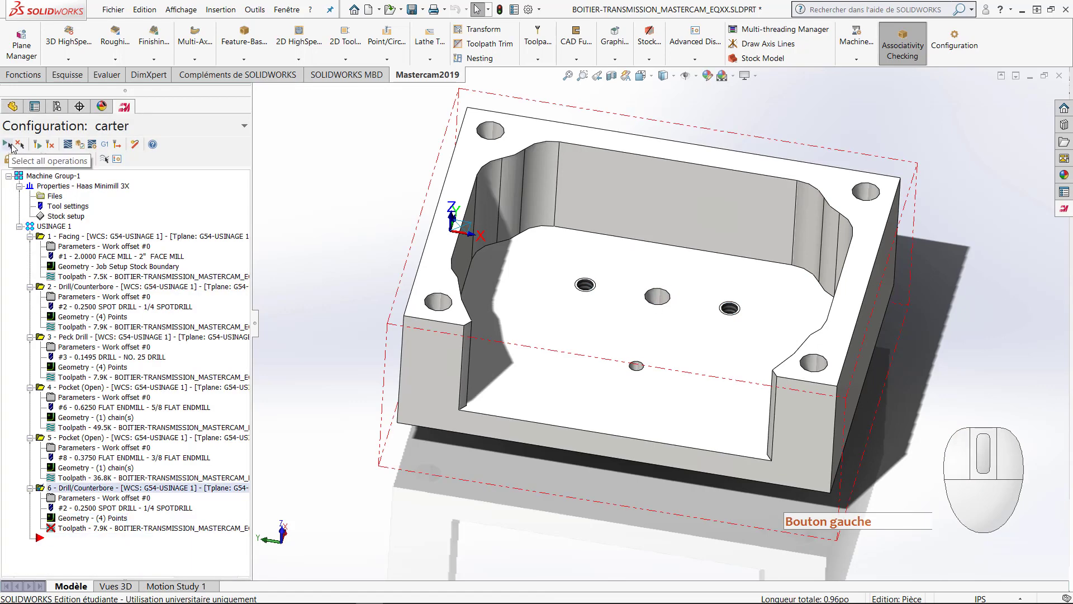
Step: Regenerate the copied spot drill operation and restrict the toolpath display to the selected operation
{"action": "left_click", "coordinate": [49, 146]}
{"action": "left_click", "coordinate": [104, 159]}
{"action": "mouse_move", "coordinate": [302, 376]}
{"action": "middle_mouse_down"}
{"action": "mouse_move", "coordinate": [290, 278]}
{"action": "mouse_move", "coordinate": [290, 364]}
{"action": "middle_mouse_up"}
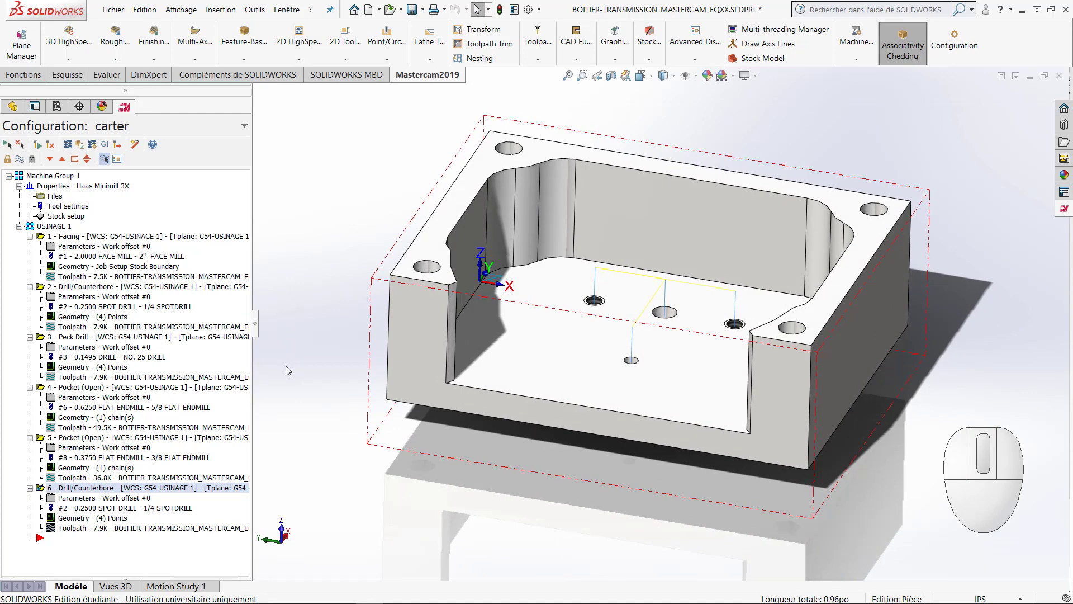
Step: Copy the No. 25 Peck Drill operation and paste it after the copied spot drill operation
{"action": "left_click", "coordinate": [99, 340]}
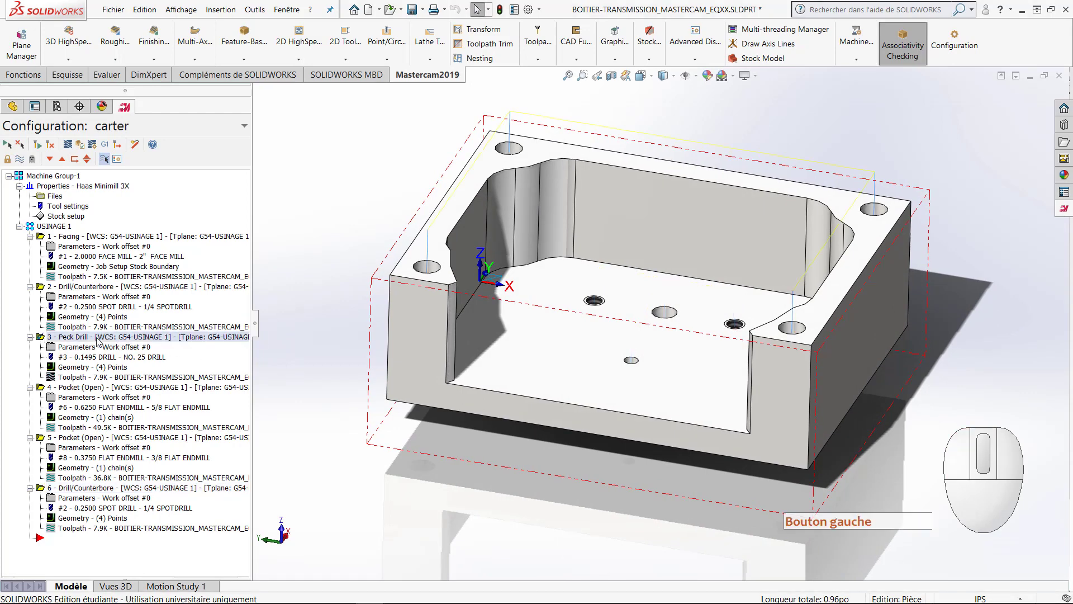
{"action": "right_click", "coordinate": [98, 339]}
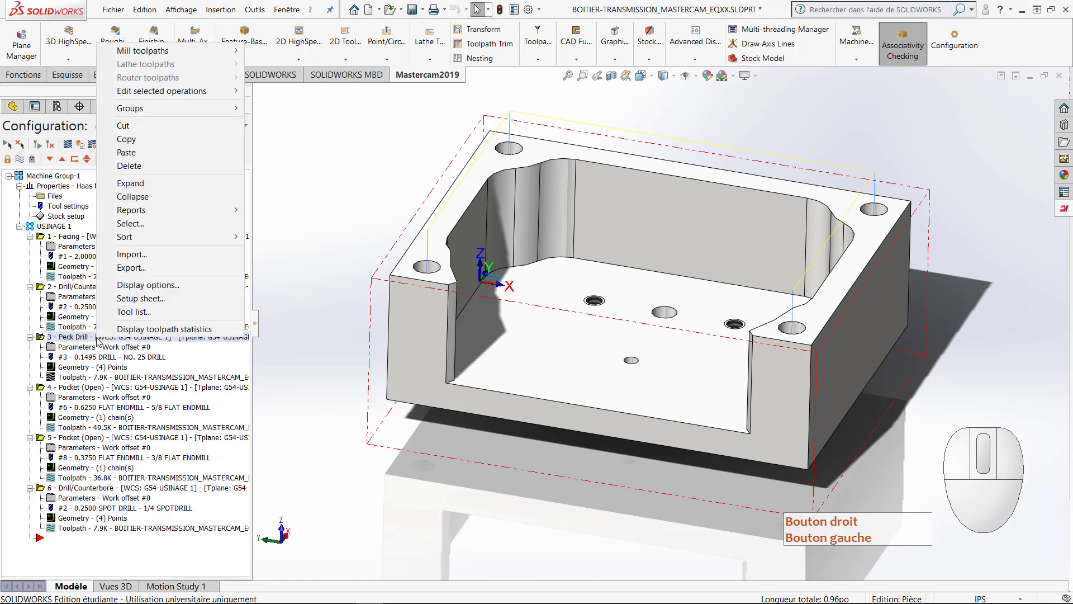
{"action": "left_click", "coordinate": [134, 139]}
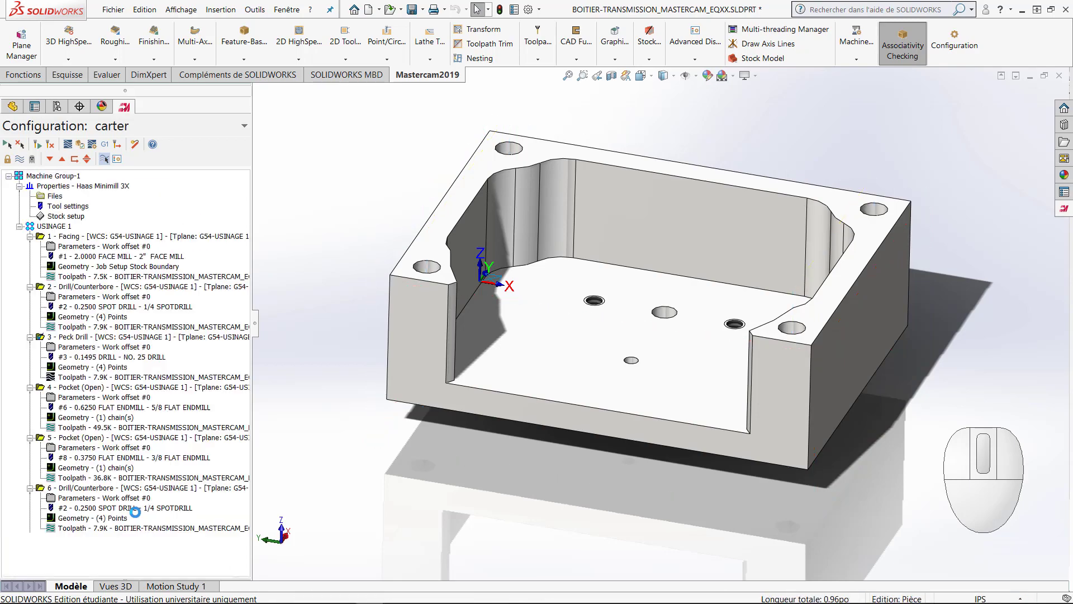
{"action": "right_click", "coordinate": [122, 551]}
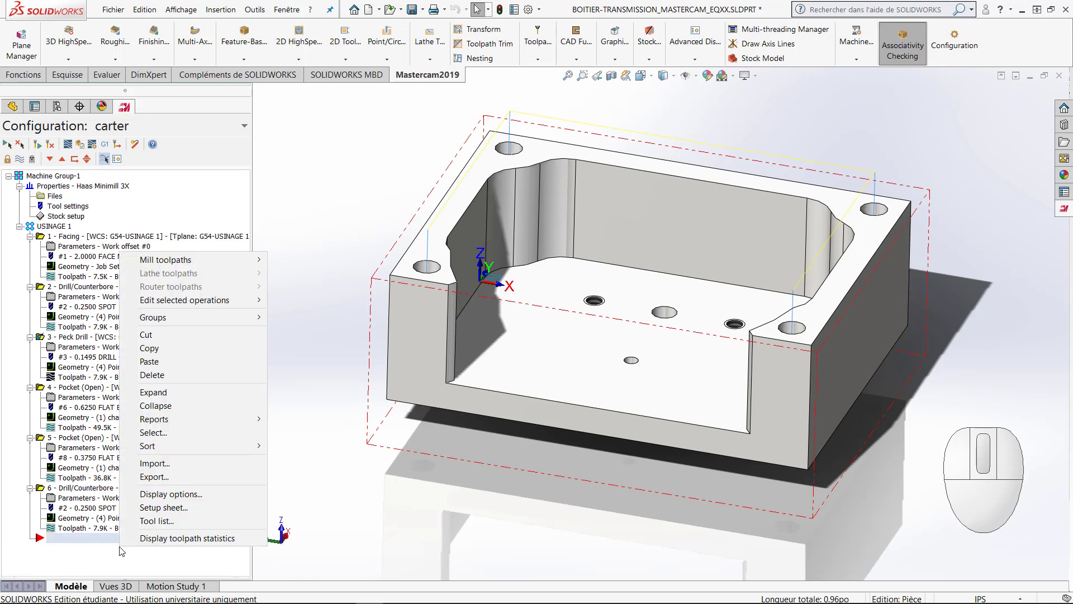
{"action": "left_click", "coordinate": [171, 361]}
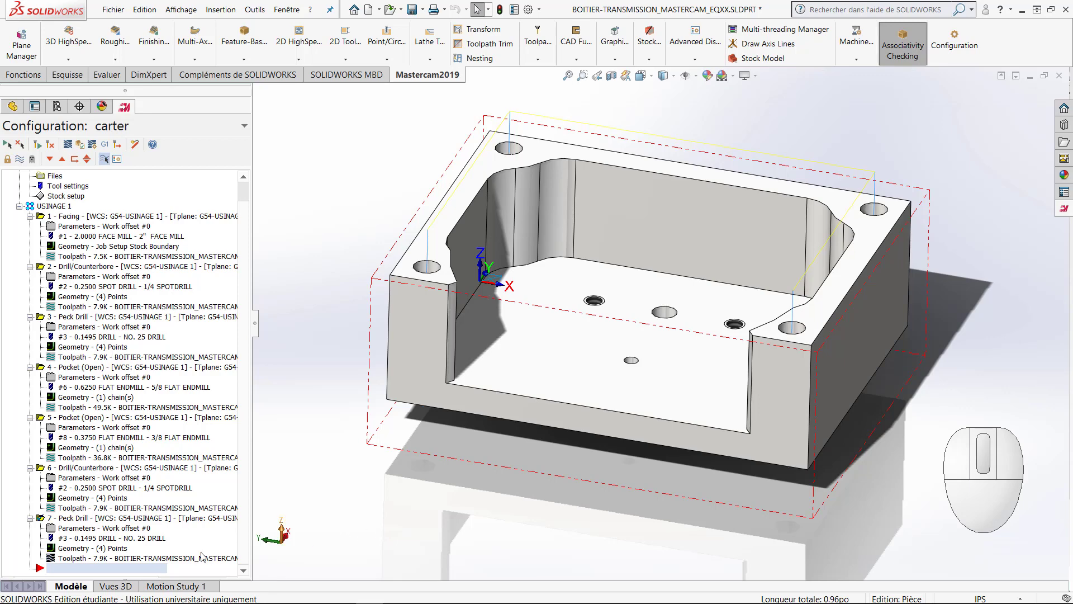
Step: Replace the copied peck drill operation's points with the circular edge of the small front floor hole, picked on the housing's underside
{"action": "left_click", "coordinate": [73, 548]}
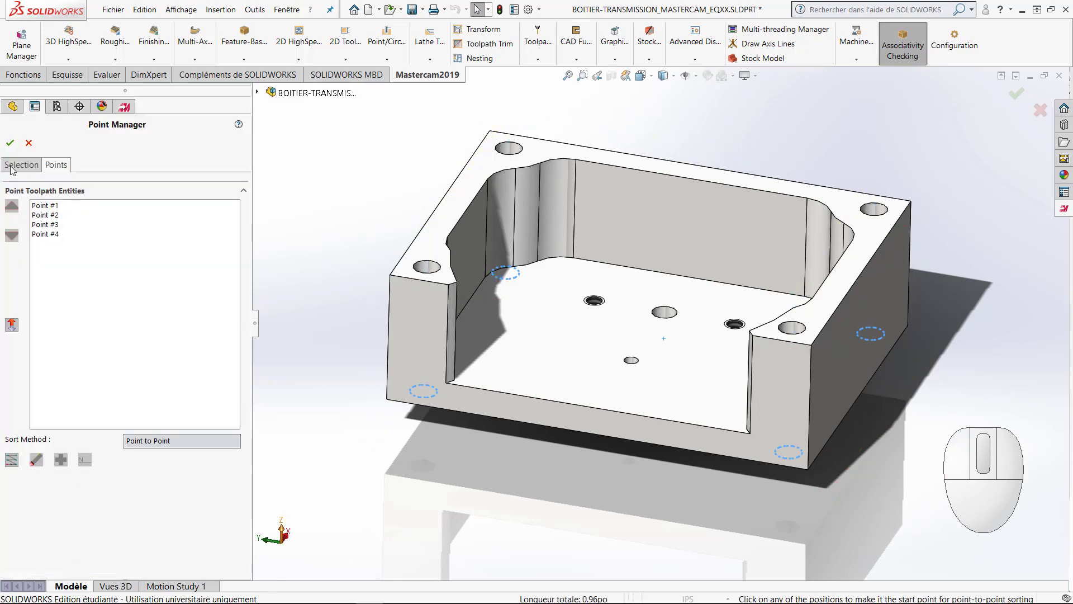
{"action": "left_click", "coordinate": [12, 167]}
{"action": "right_click", "coordinate": [94, 286]}
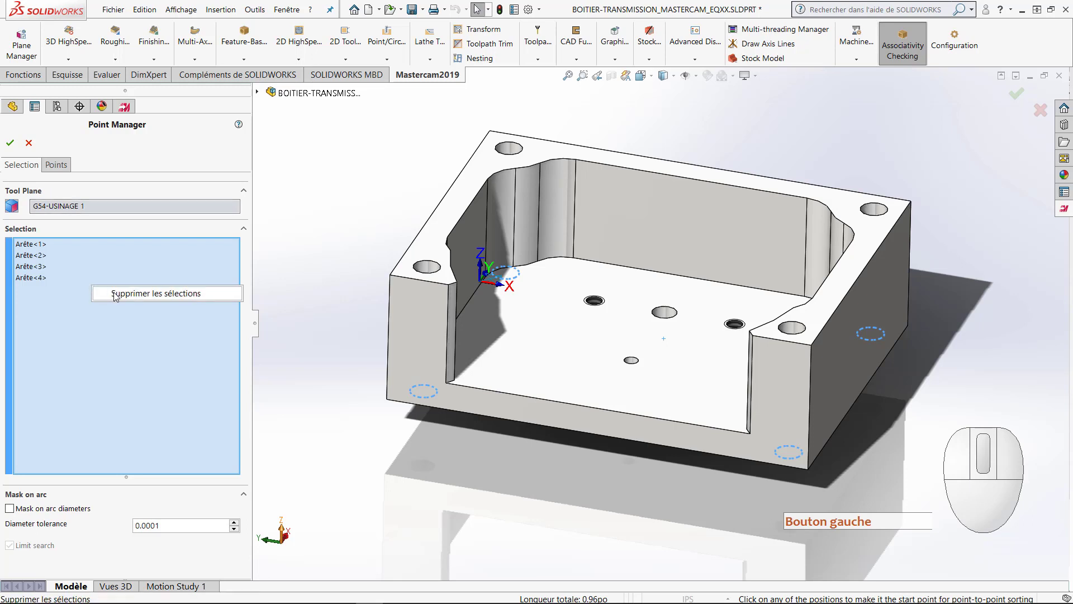
{"action": "left_click", "coordinate": [115, 294]}
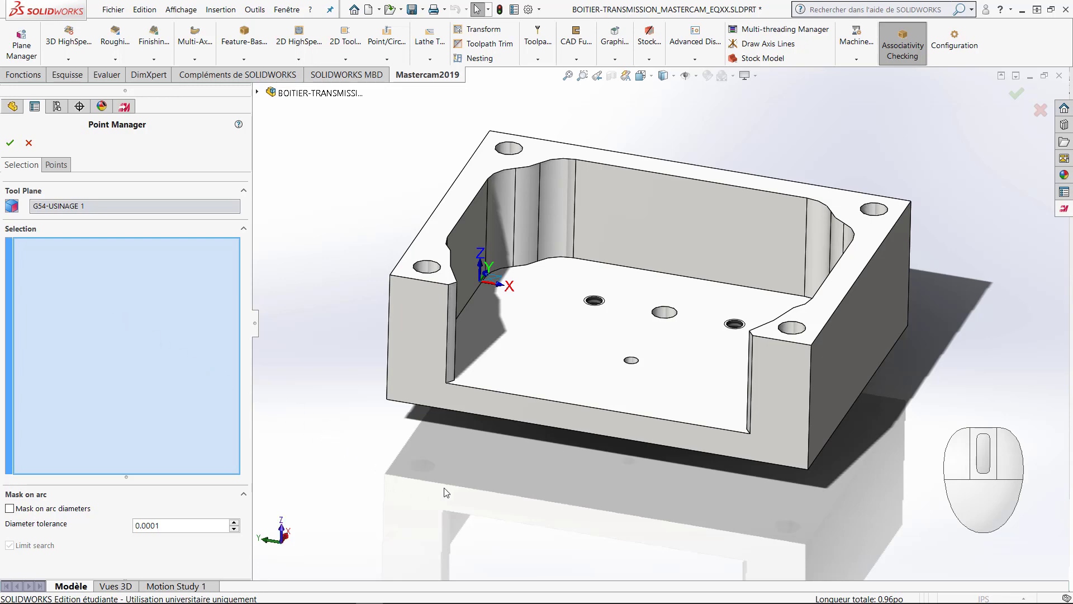
{"action": "middle_click_drag", "start_coordinate": [457, 492], "coordinate": [589, 353]}
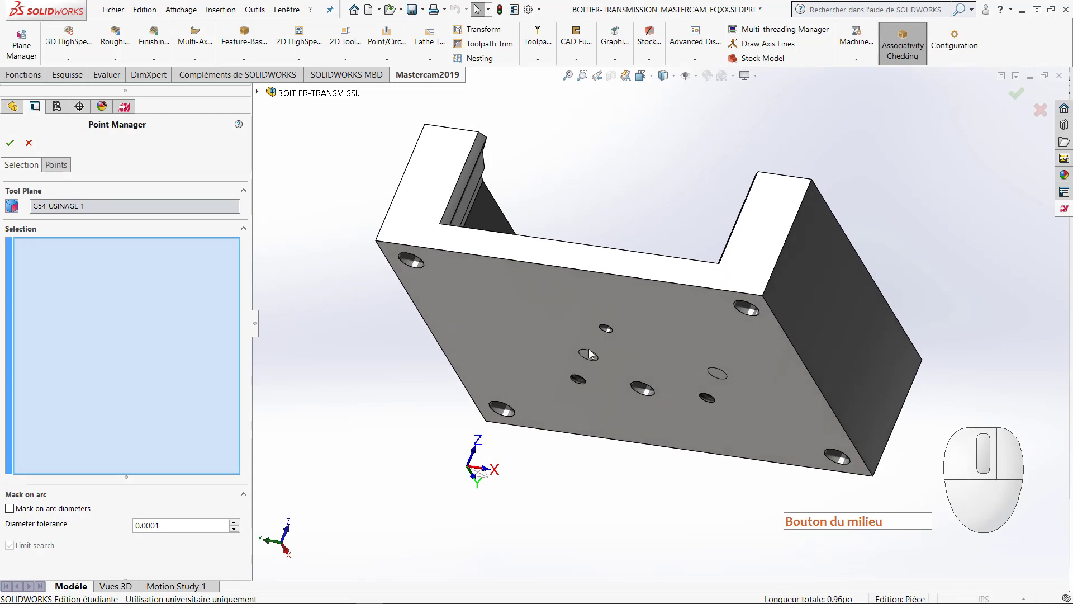
{"action": "left_click", "coordinate": [601, 331]}
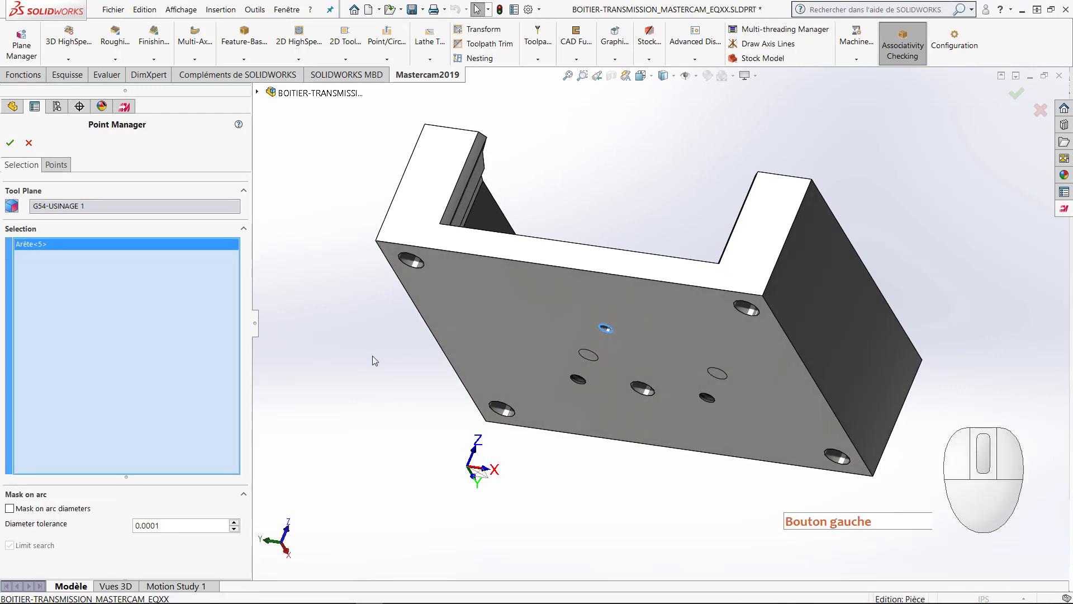
{"action": "left_click", "coordinate": [10, 144]}
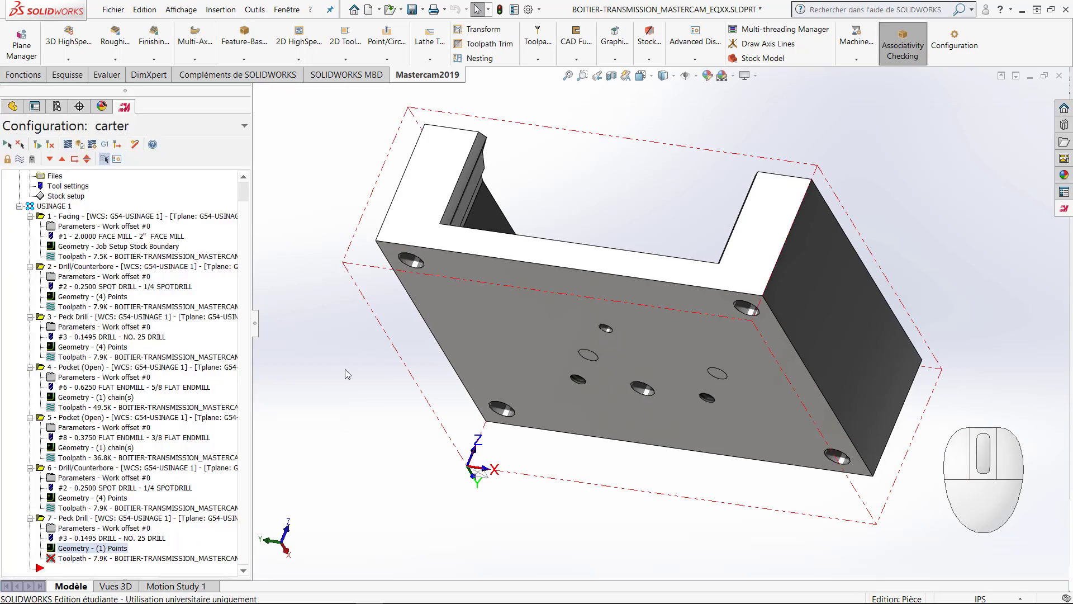
Step: Assign the NO. 47 DRILL to the copied peck drill operation and set its feed rate to 8
{"action": "middle_click_drag", "start_coordinate": [354, 355], "coordinate": [304, 507]}
{"action": "left_click", "coordinate": [74, 528]}
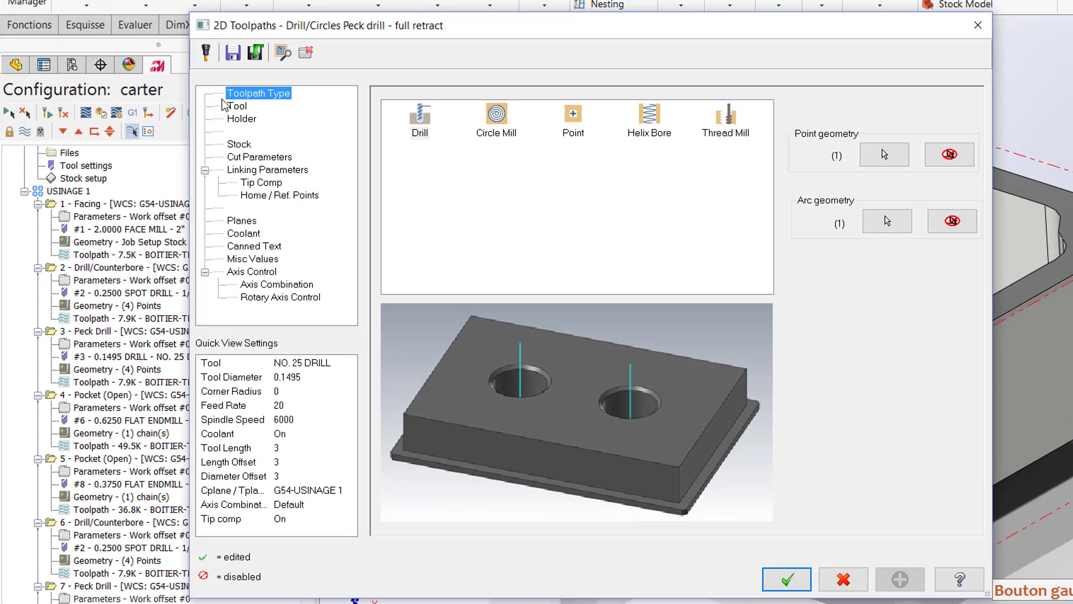
{"action": "left_click", "coordinate": [235, 107]}
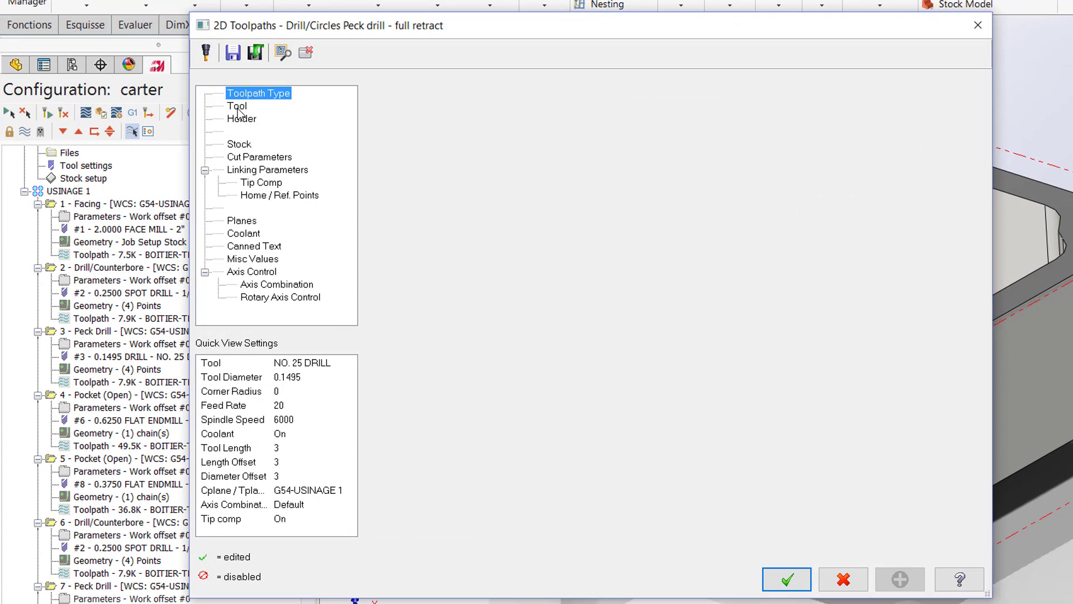
{"action": "left_click", "coordinate": [473, 180]}
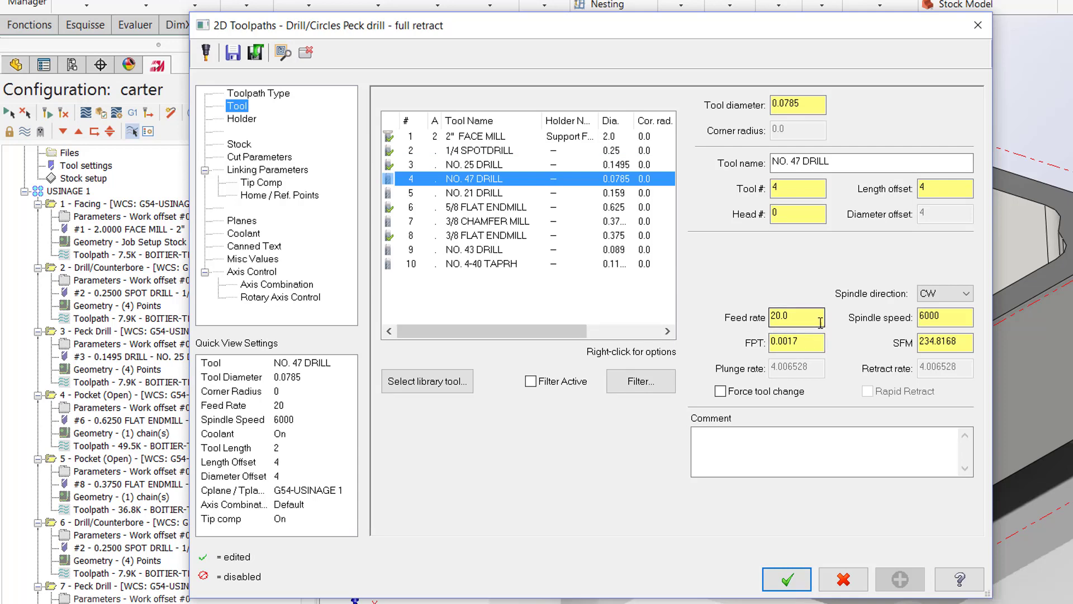
{"action": "left_click_drag", "start_coordinate": [821, 319], "coordinate": [737, 319]}
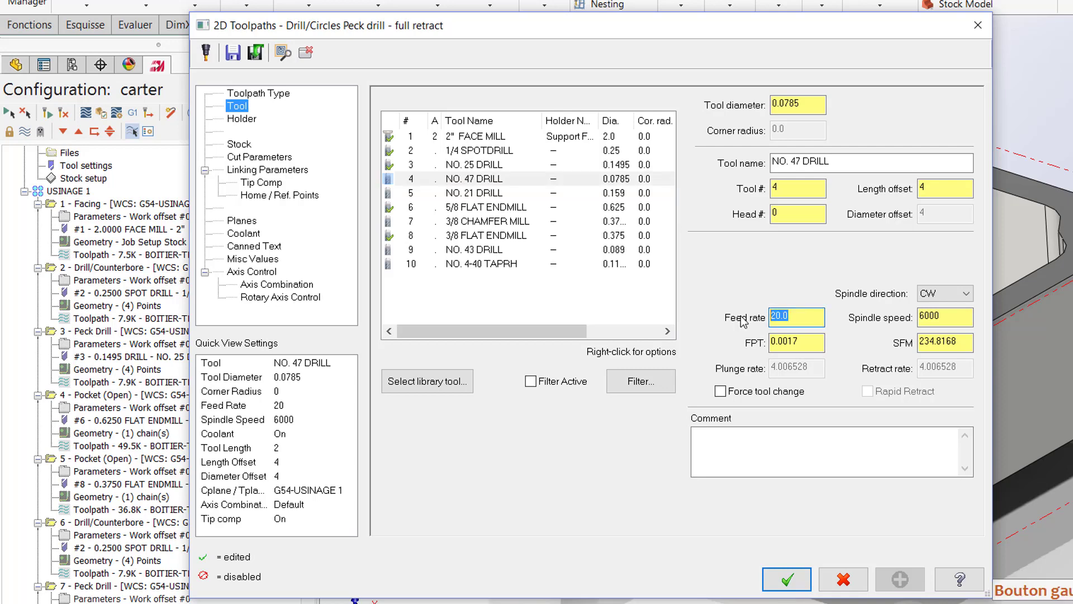
{"action": "type", "text": "8"}
{"action": "left_click", "coordinate": [946, 317]}
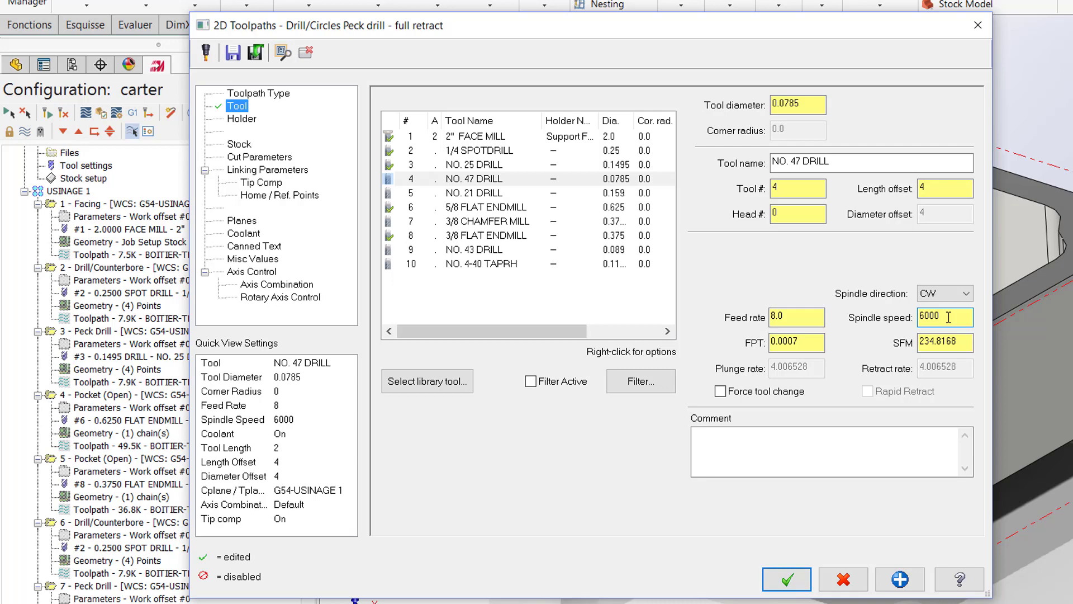
Step: Set the peck increment of the No. 47 drill operation to 0.08 in the cut parameters
{"action": "left_click", "coordinate": [256, 158]}
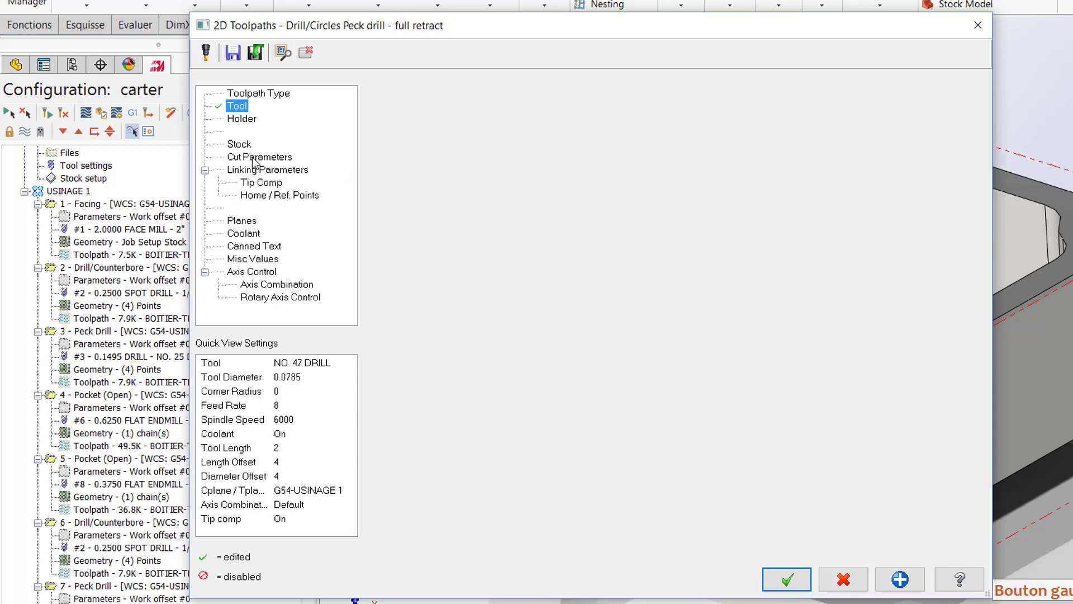
{"action": "left_click_drag", "start_coordinate": [617, 147], "coordinate": [578, 144]}
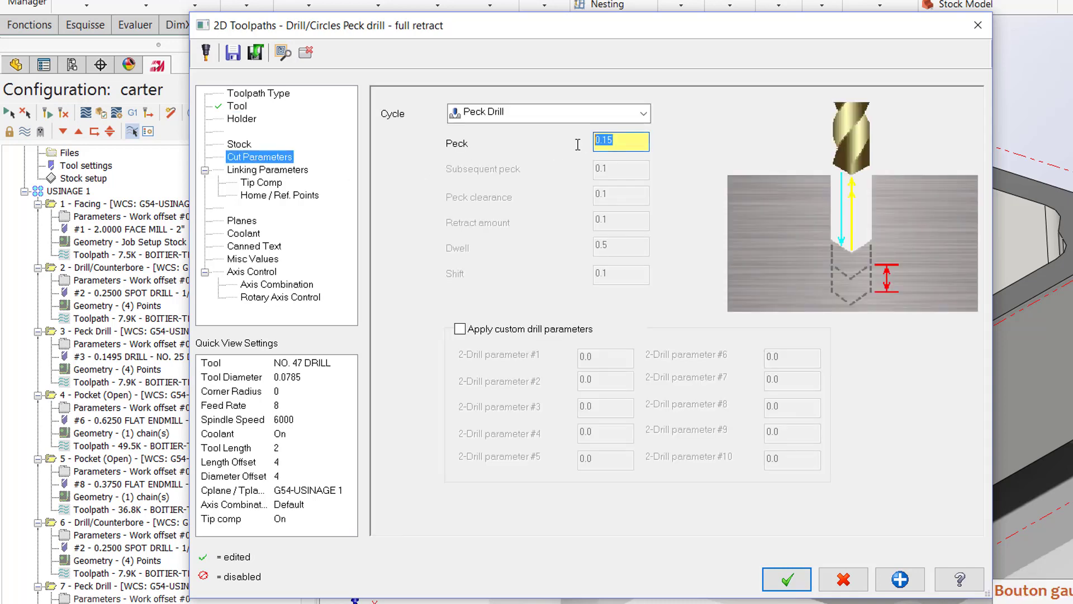
{"action": "type", "text": "0.0"}
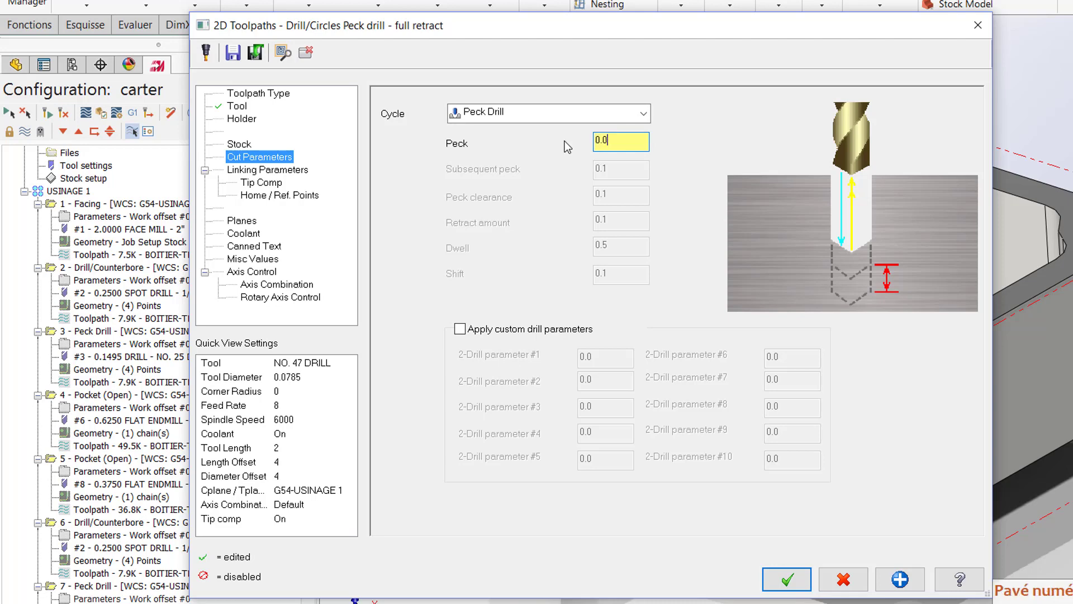
{"action": "type", "text": "8"}
Step: Take the top of stock from the corner vertex of the cavity floor and set the absolute retract height to .58
{"action": "left_click", "coordinate": [294, 171]}
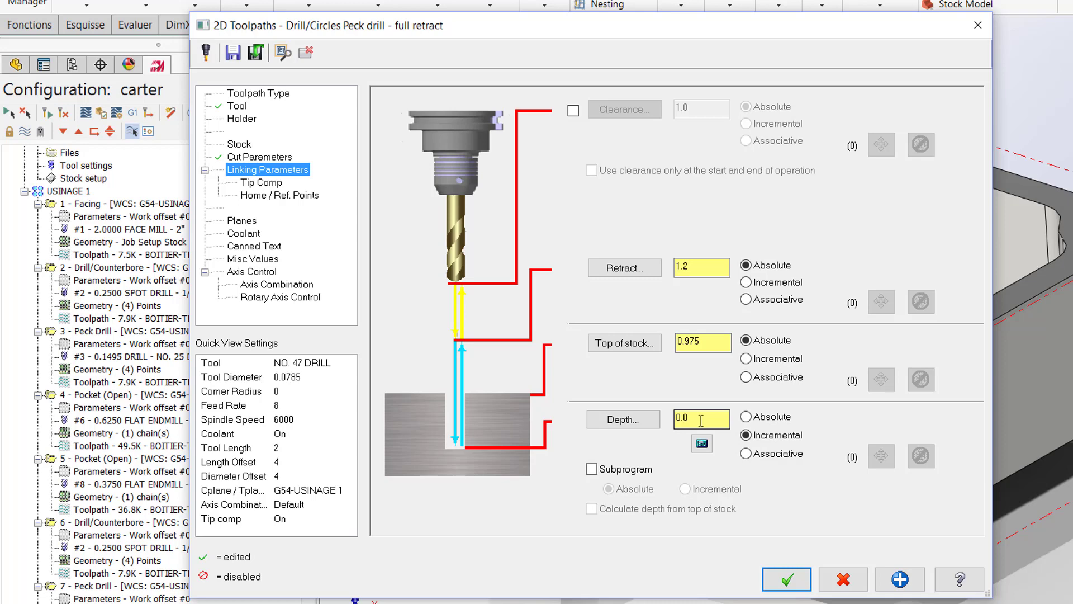
{"action": "left_click", "coordinate": [624, 344]}
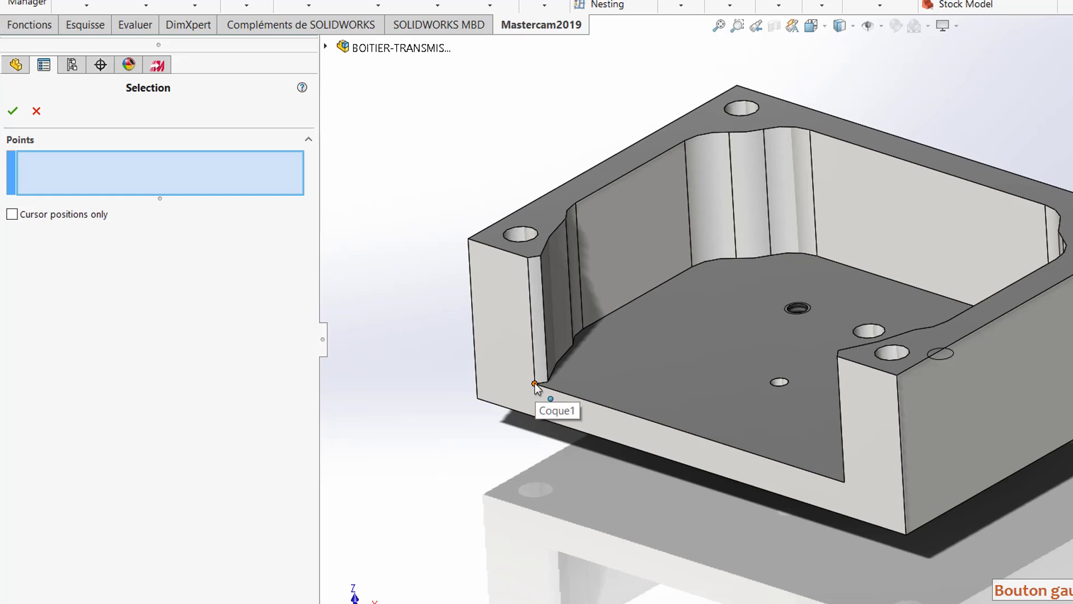
{"action": "left_click", "coordinate": [534, 383]}
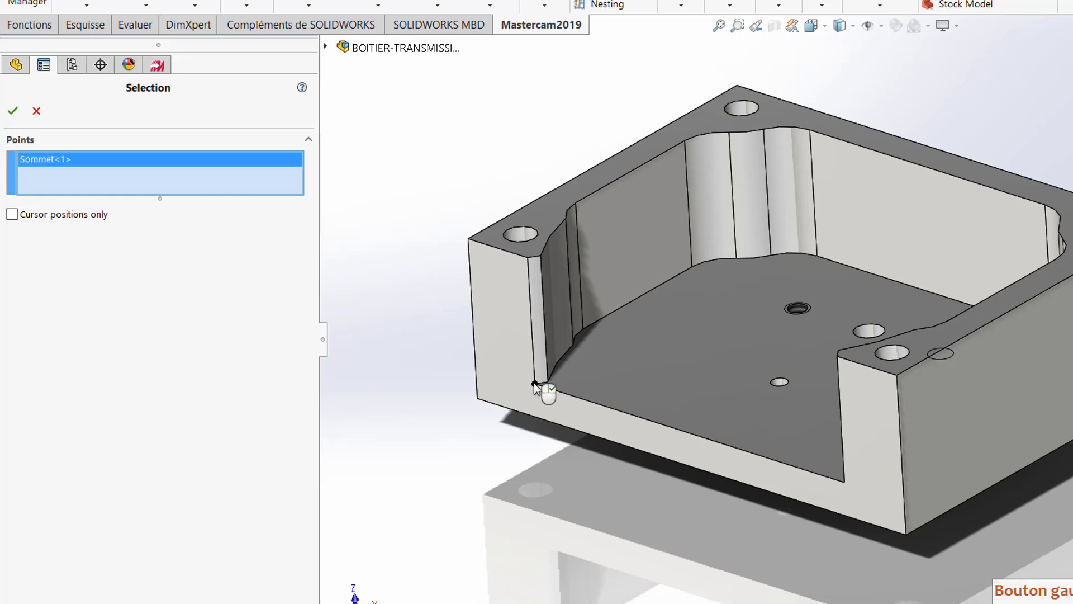
{"action": "left_click", "coordinate": [12, 111]}
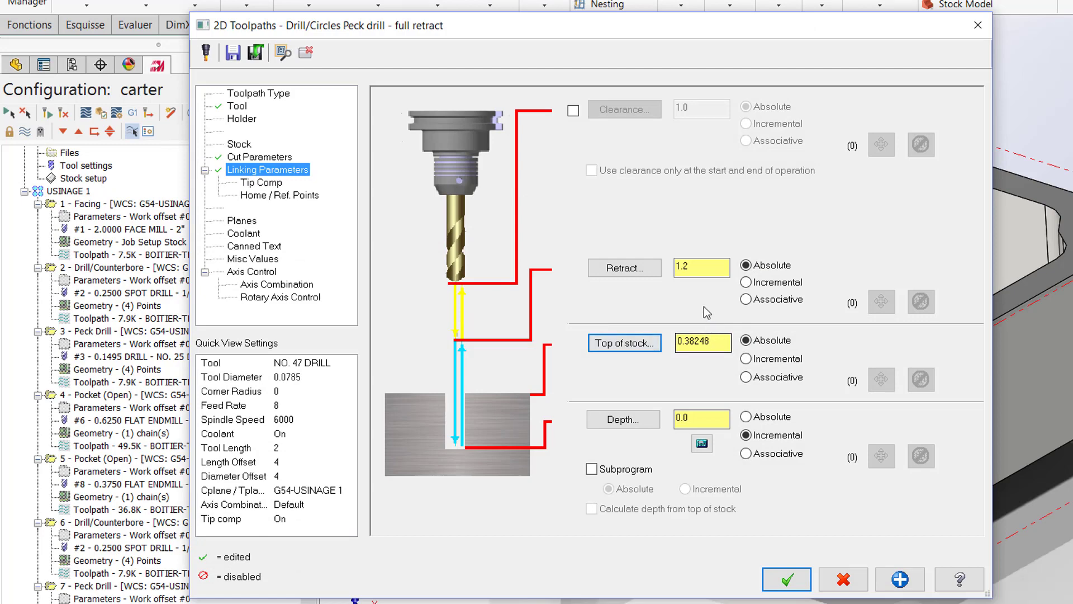
{"action": "left_click", "coordinate": [693, 267]}
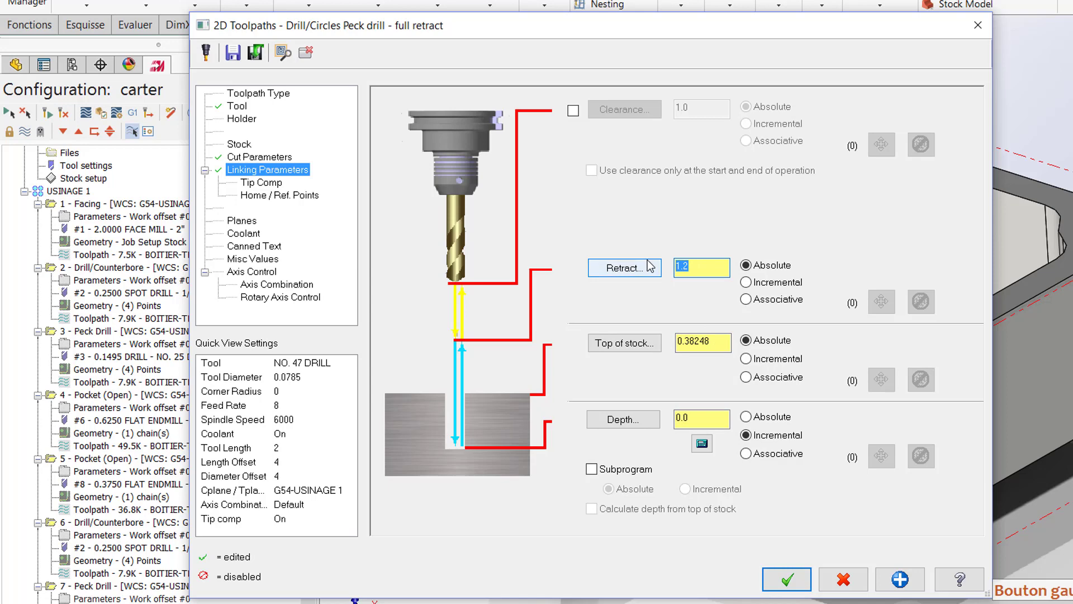
{"action": "type", "text": "."}
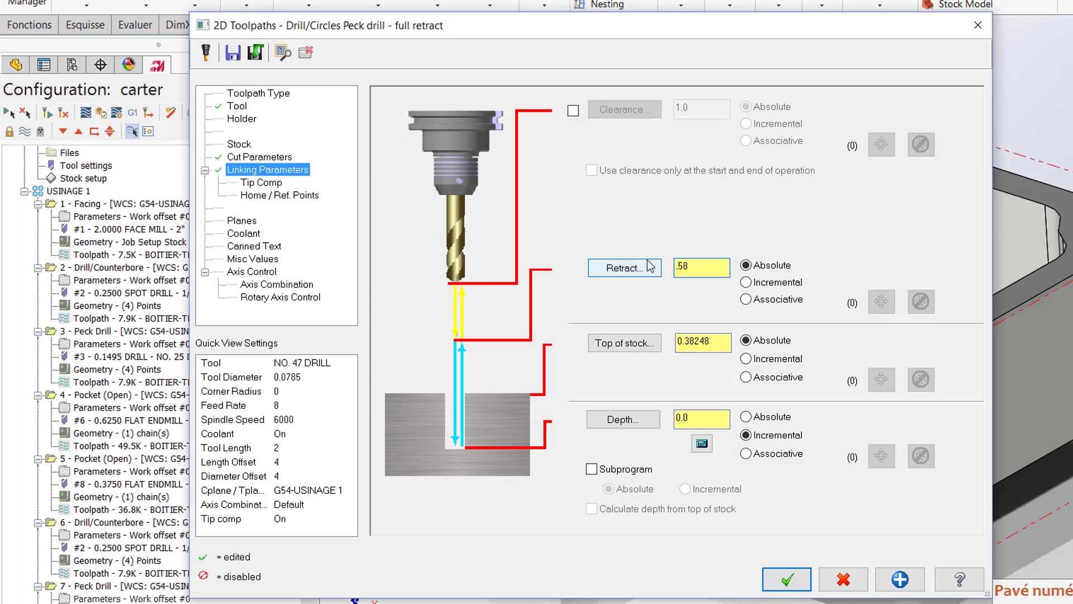
{"action": "type", "text": "58"}
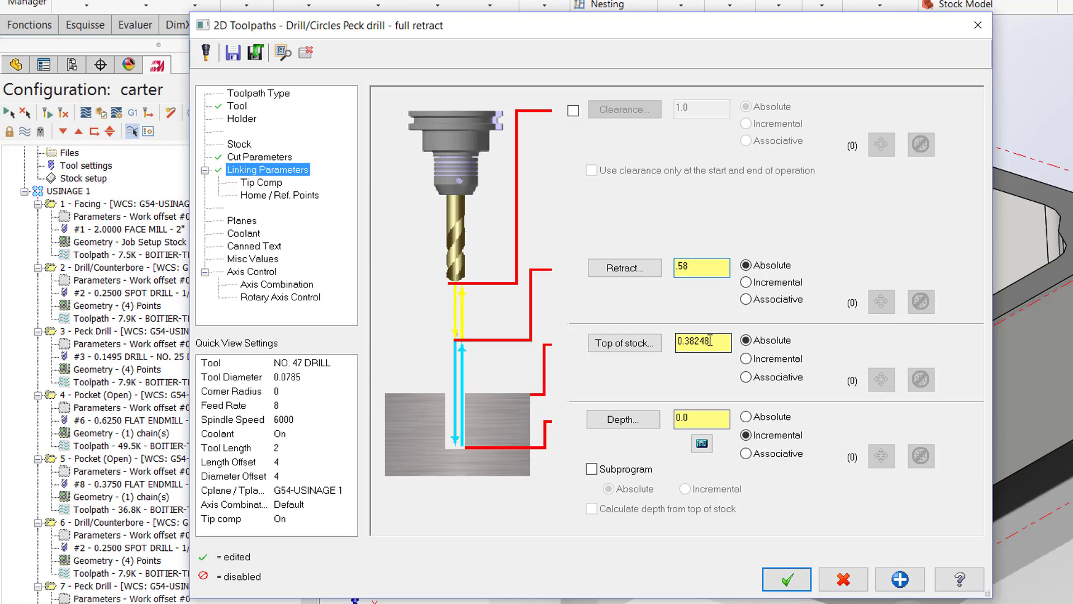
Step: Check the tip compensation settings, then accept the parameters and regenerate the No. 47 peck drill operation
{"action": "left_click", "coordinate": [264, 185]}
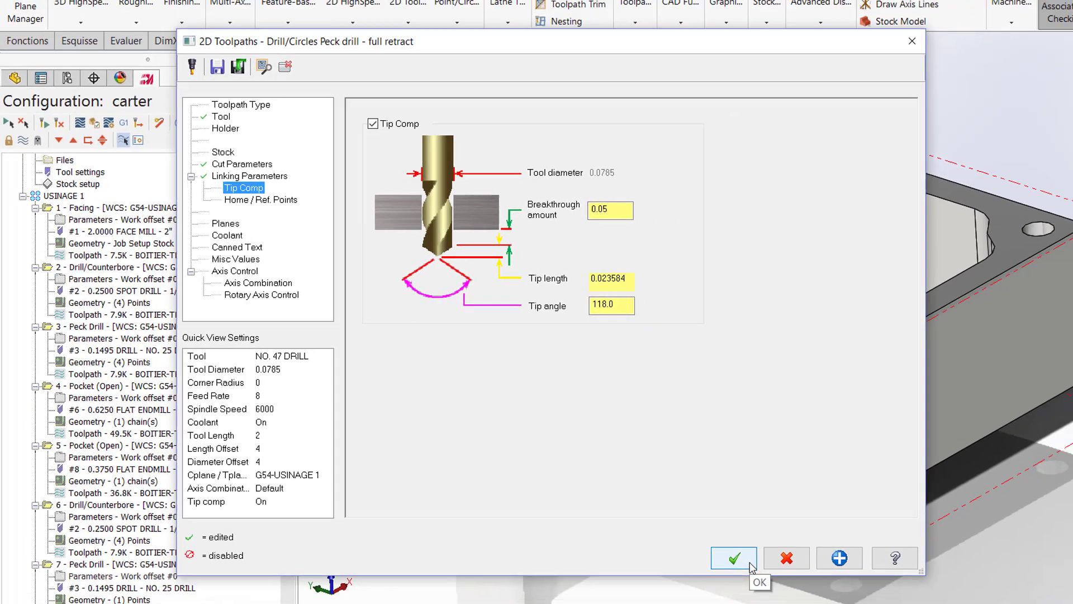
{"action": "left_click", "coordinate": [804, 585]}
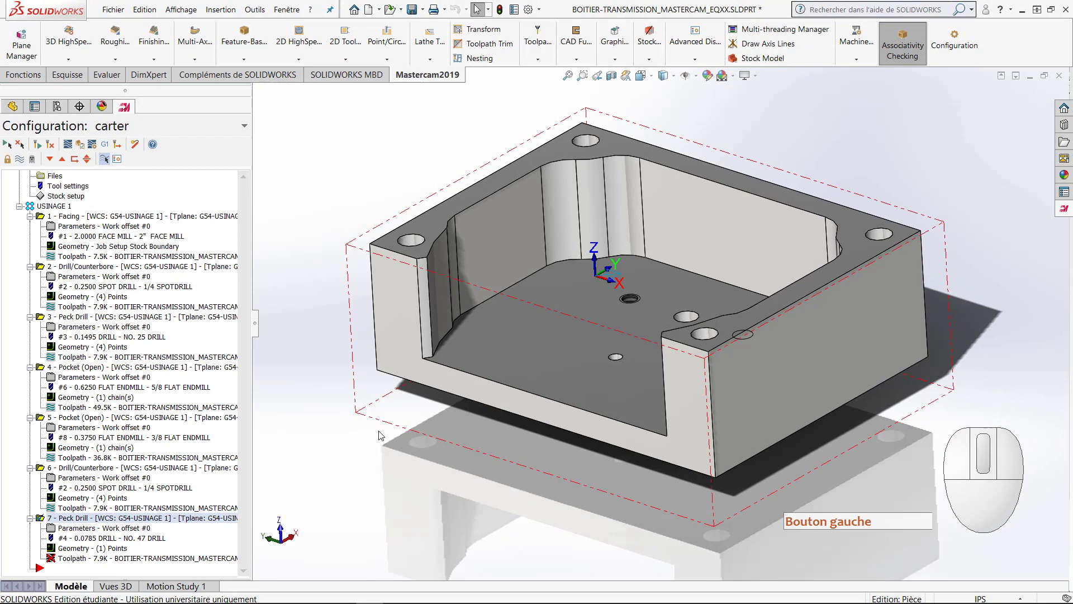
{"action": "left_click", "coordinate": [49, 159]}
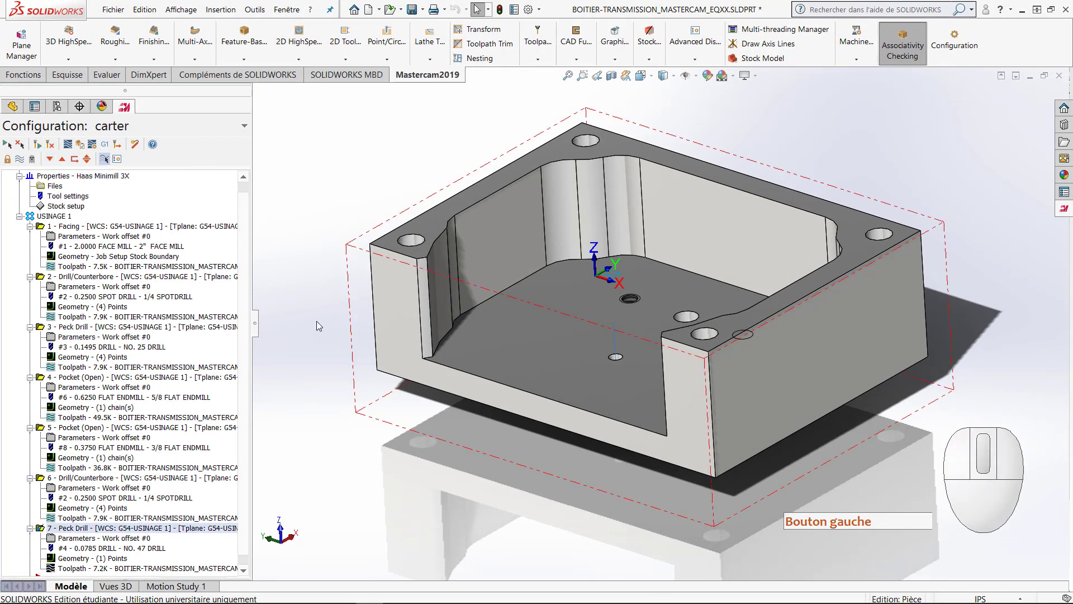
{"action": "middle_click_drag", "start_coordinate": [658, 515], "coordinate": [679, 477]}
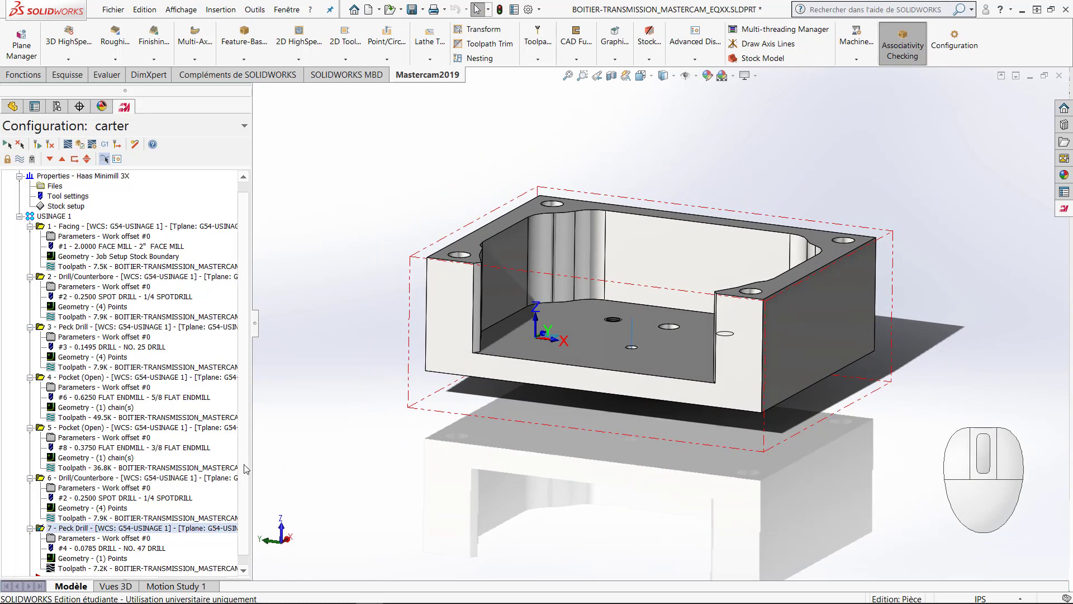
Step: Copy the No. 47 Peck Drill operation and paste it twice at the end of the operations list
{"action": "left_click_drag", "start_coordinate": [244, 468], "coordinate": [243, 485]}
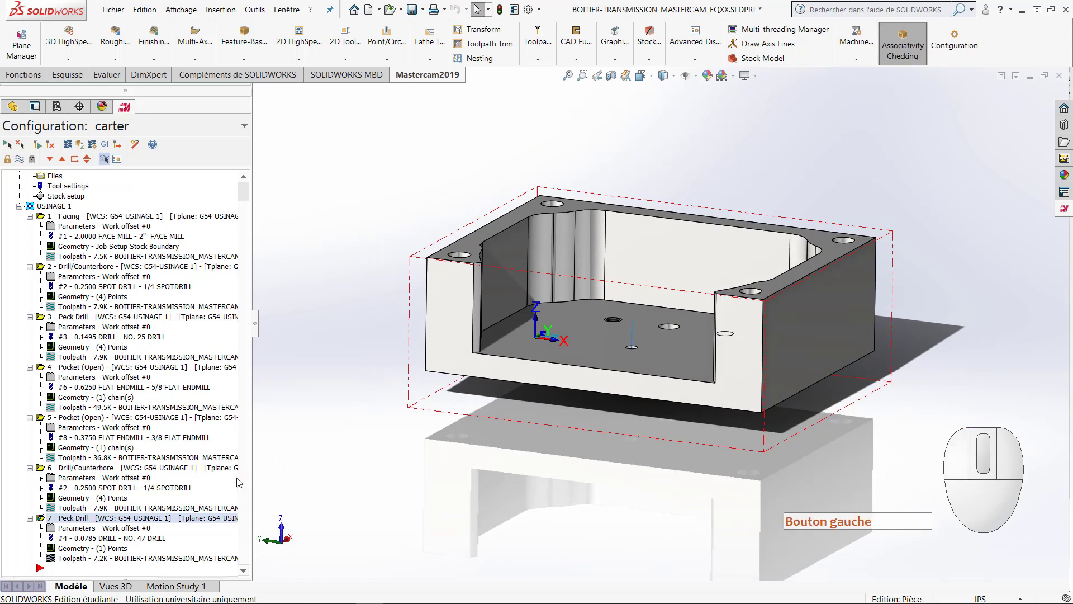
{"action": "right_click", "coordinate": [89, 520]}
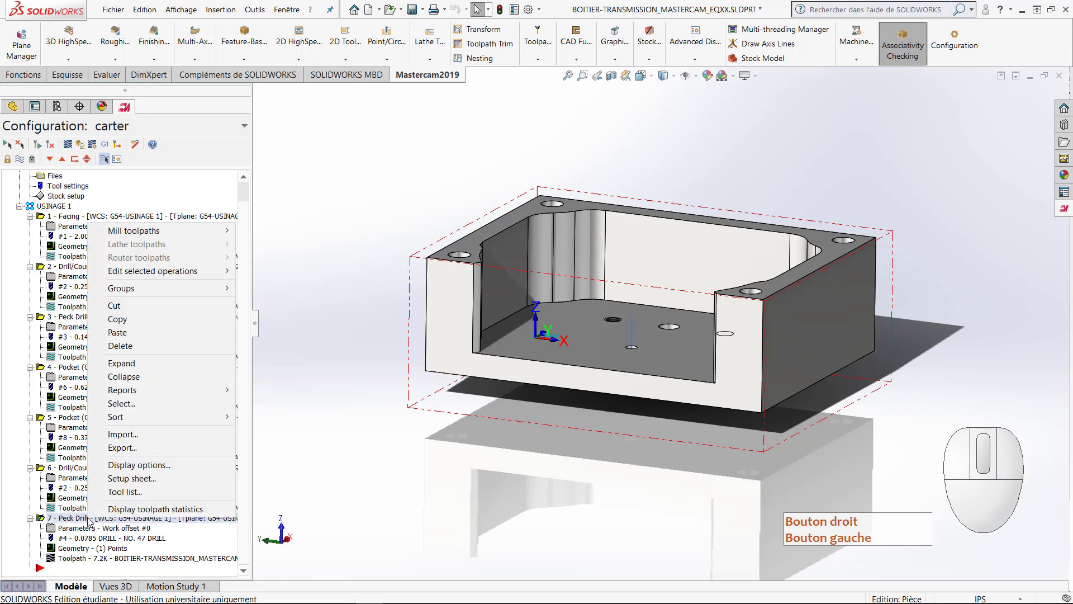
{"action": "left_click", "coordinate": [118, 320]}
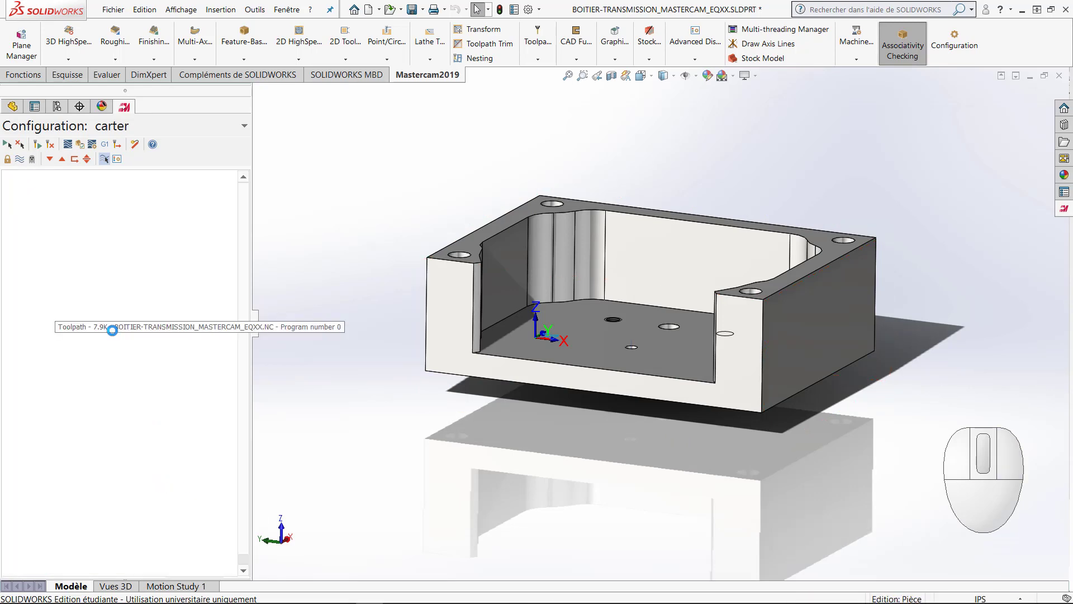
{"action": "right_click", "coordinate": [82, 566]}
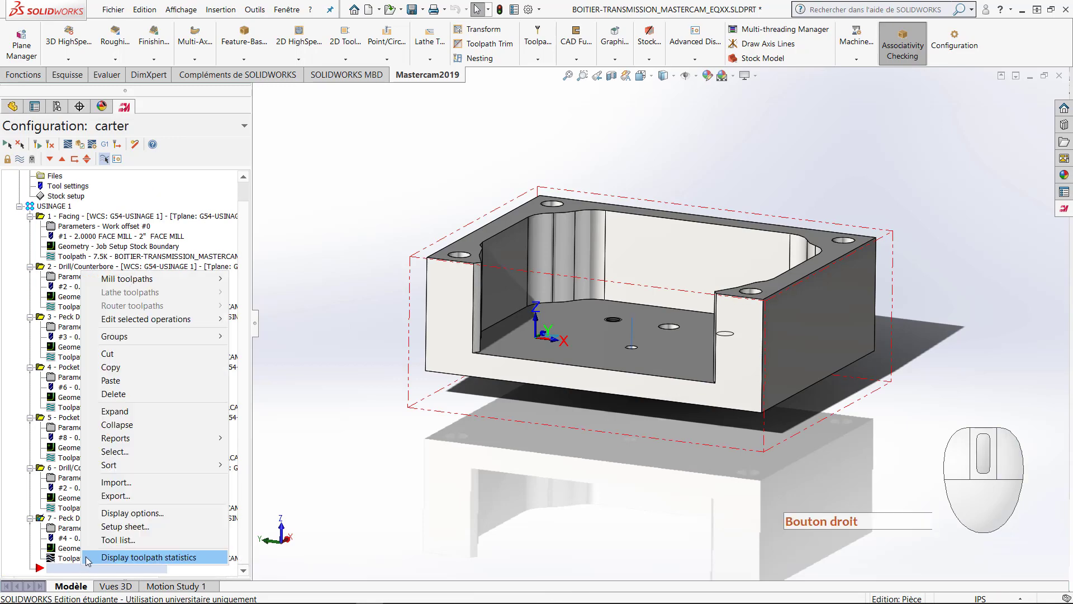
{"action": "left_click", "coordinate": [116, 411]}
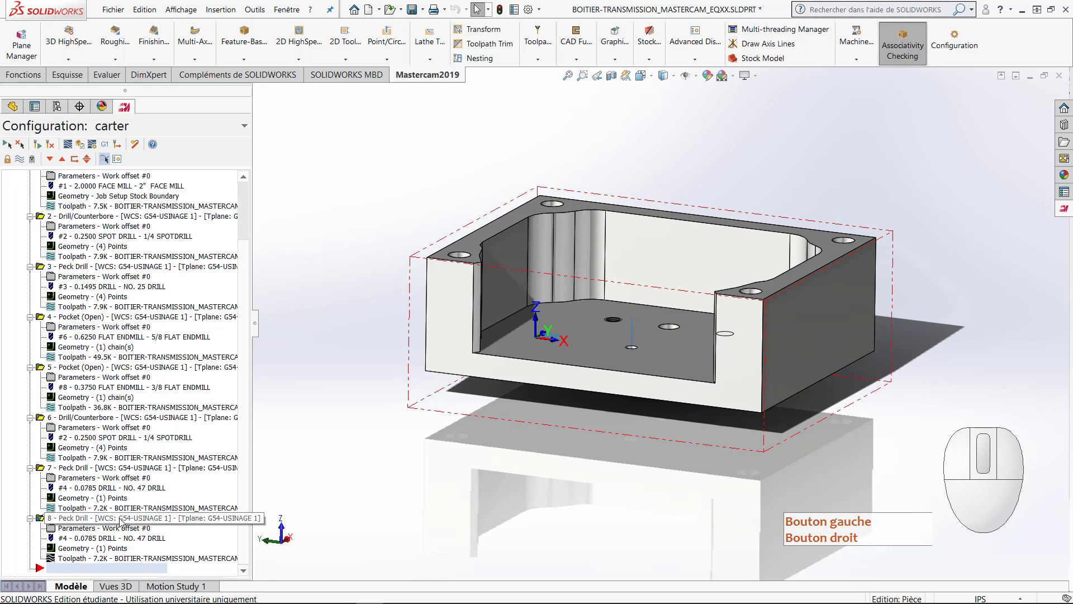
{"action": "right_click", "coordinate": [124, 566]}
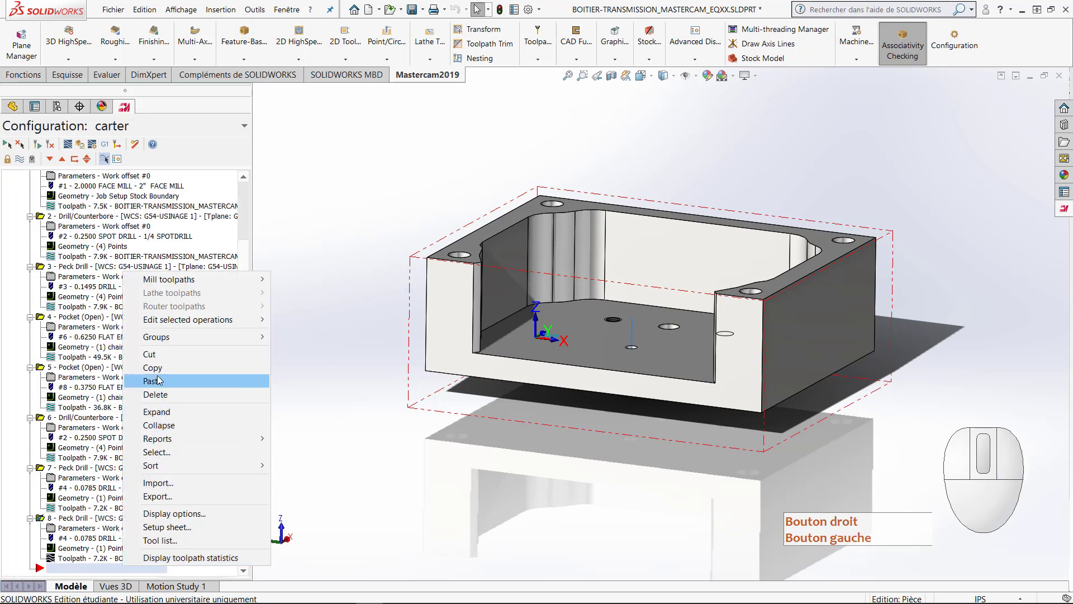
{"action": "left_click", "coordinate": [159, 380]}
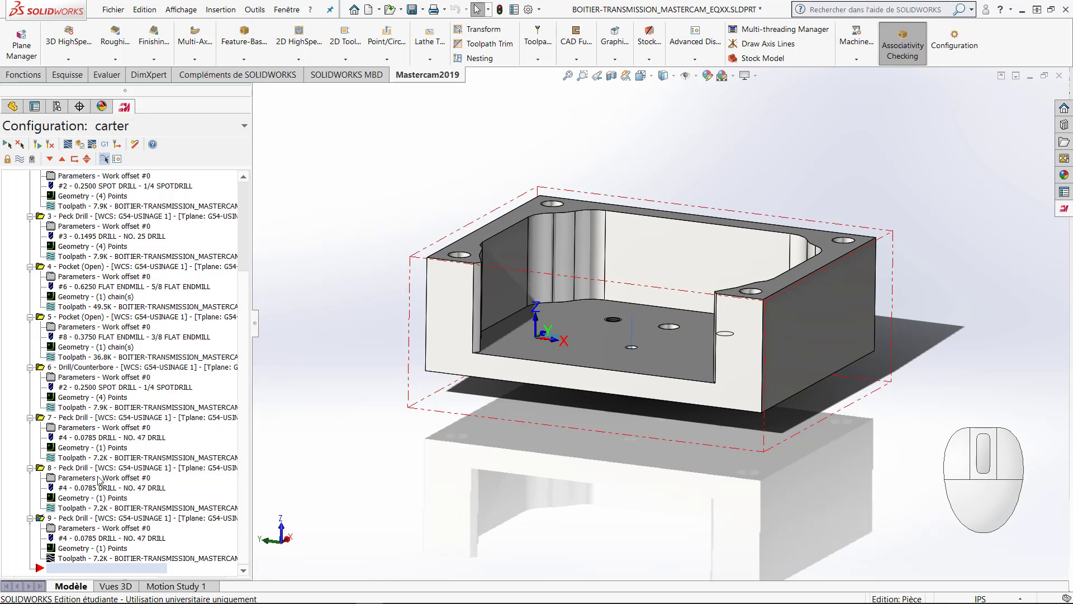
Step: Replace the drill point of peck drill operation 8 with the edge of the large central hole on the underside
{"action": "left_click", "coordinate": [85, 502]}
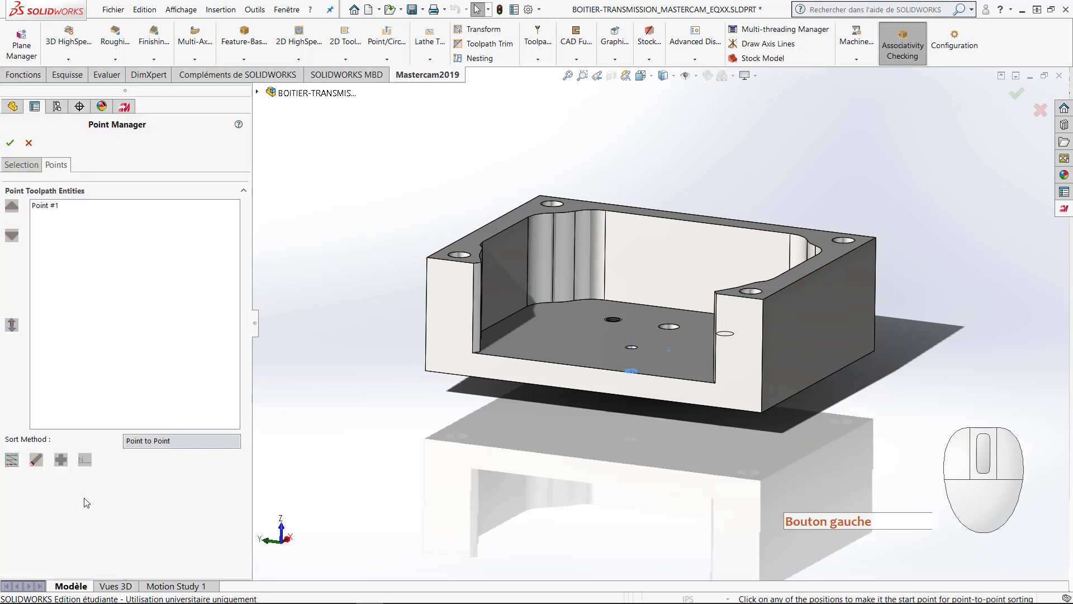
{"action": "left_click", "coordinate": [23, 165]}
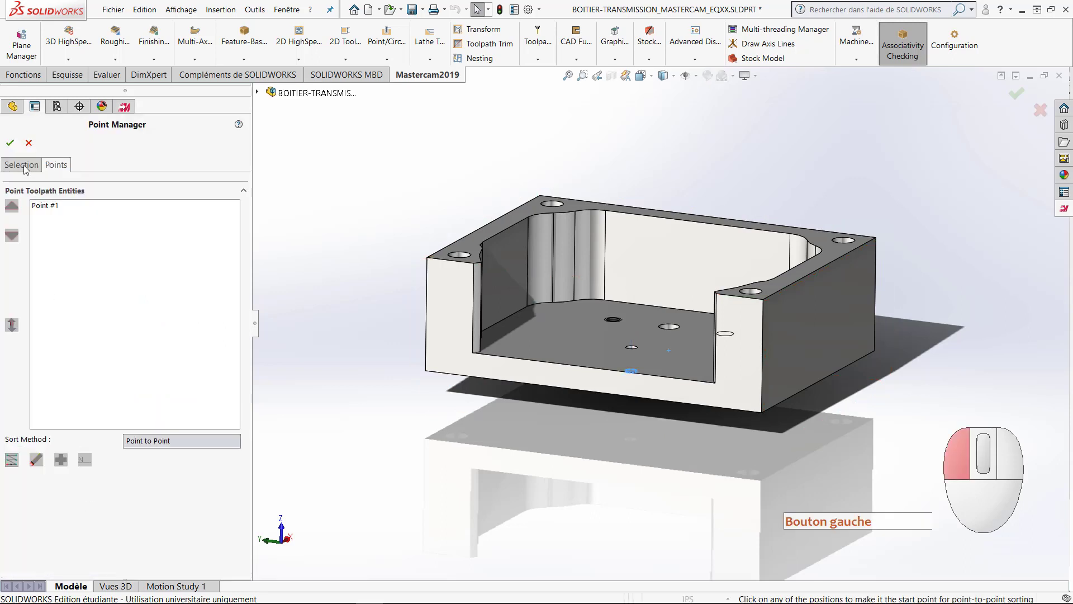
{"action": "right_click", "coordinate": [67, 278]}
{"action": "left_click", "coordinate": [81, 278]}
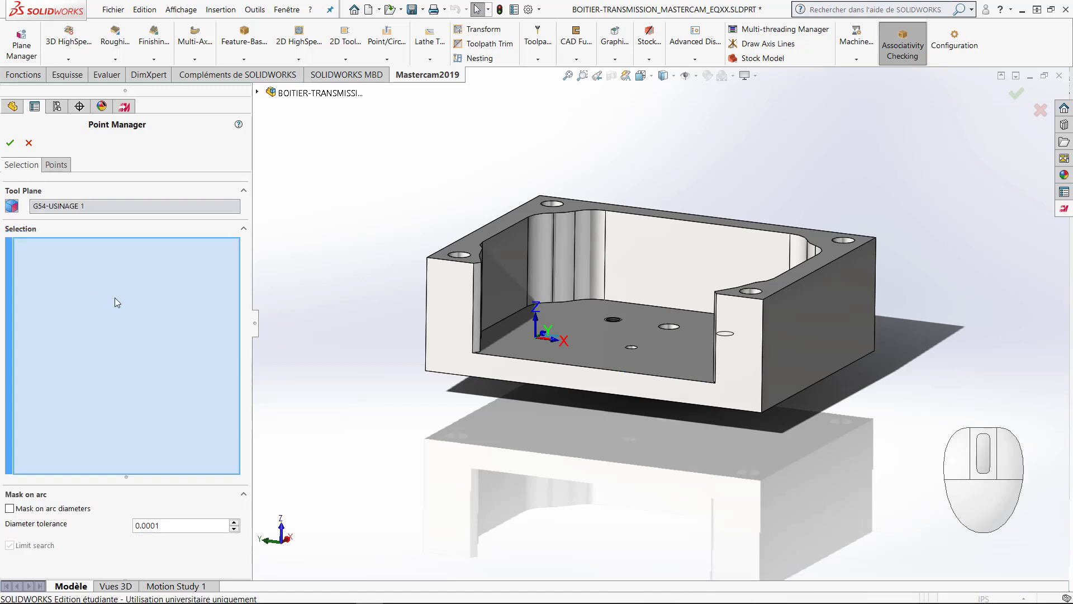
{"action": "middle_click_drag", "start_coordinate": [501, 428], "coordinate": [555, 279]}
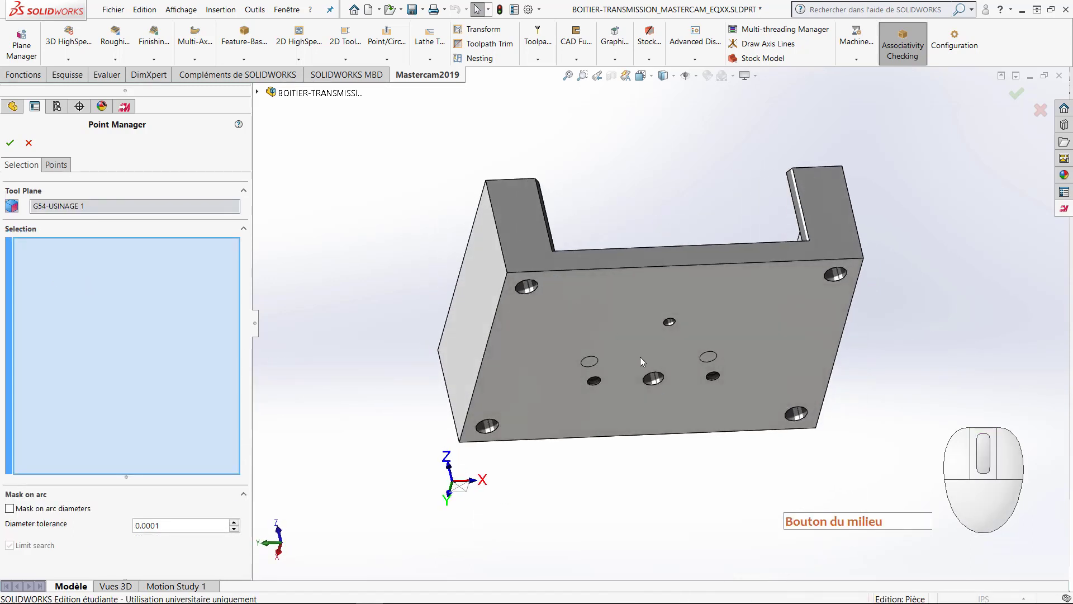
{"action": "left_click", "coordinate": [654, 382]}
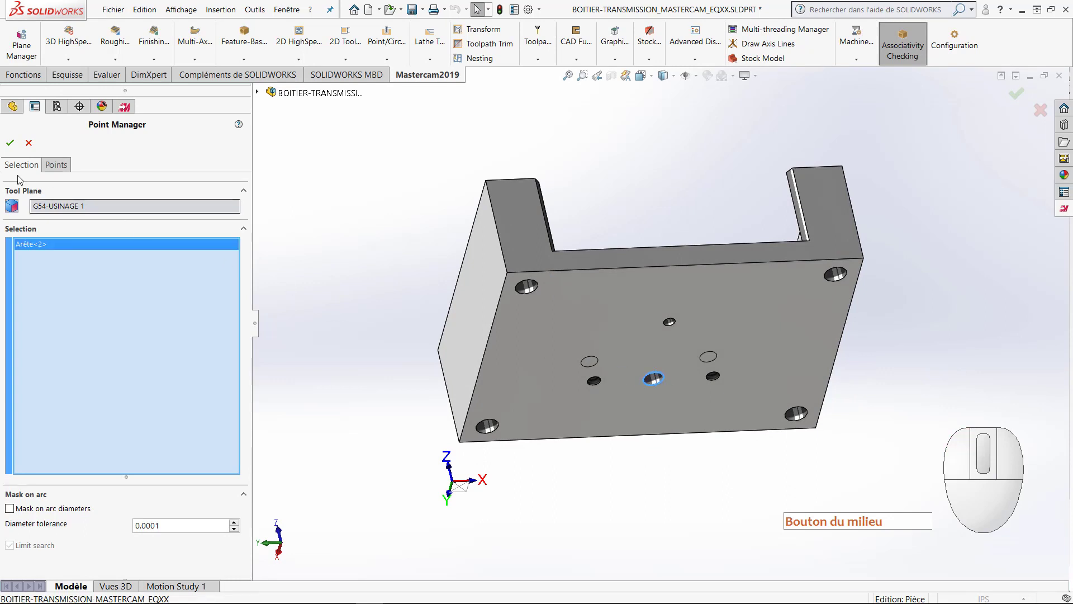
{"action": "left_click", "coordinate": [10, 143]}
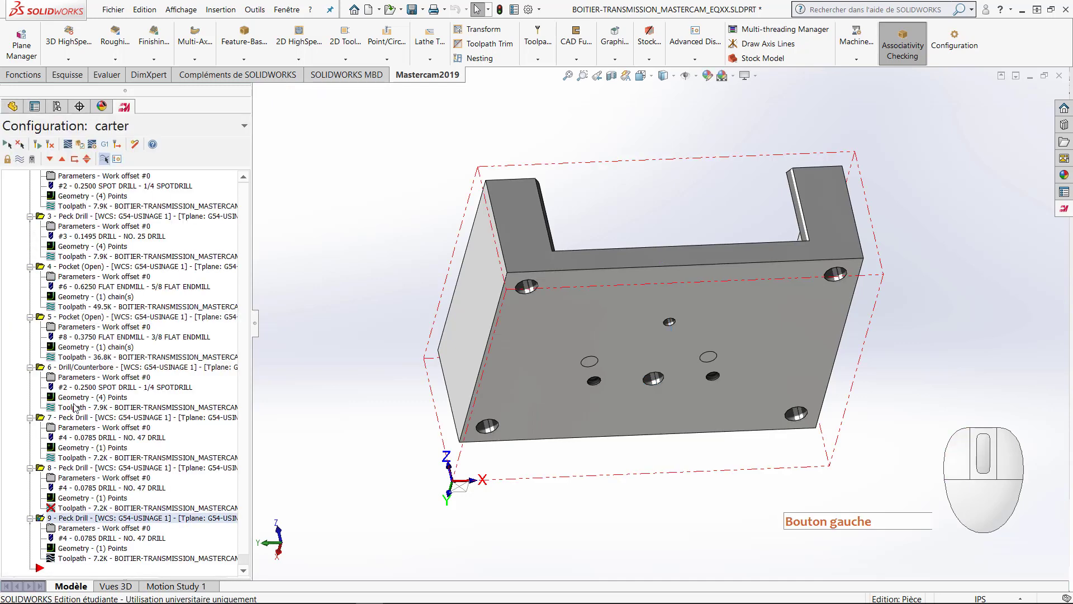
Step: Replace the drill point of peck drill operation 9 with the edges of the two small holes flanking the central hole
{"action": "left_click", "coordinate": [85, 549]}
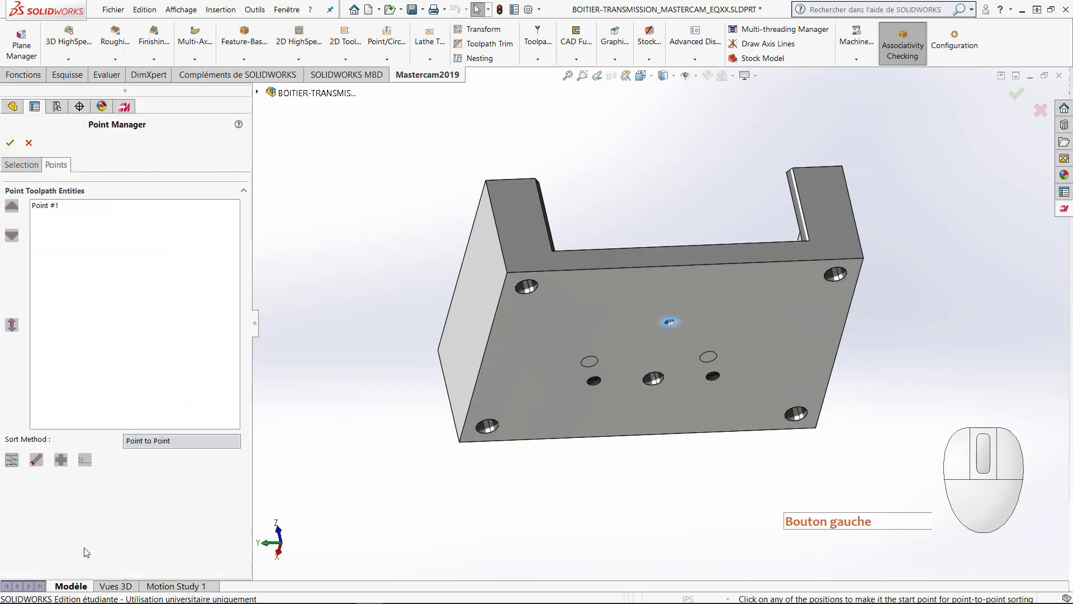
{"action": "left_click", "coordinate": [21, 166]}
{"action": "right_click", "coordinate": [55, 266]}
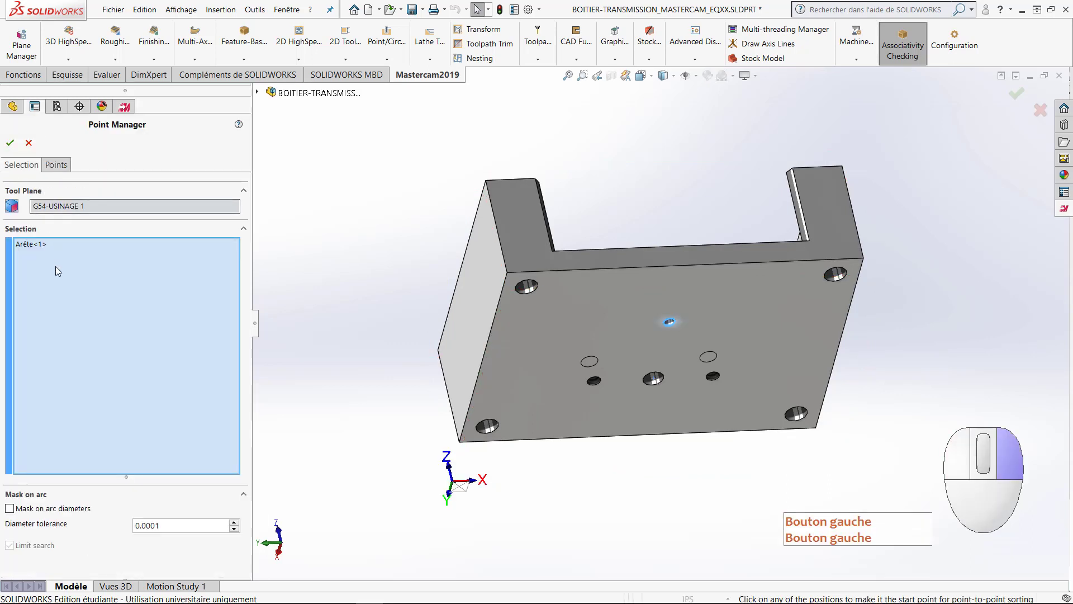
{"action": "left_click", "coordinate": [79, 275]}
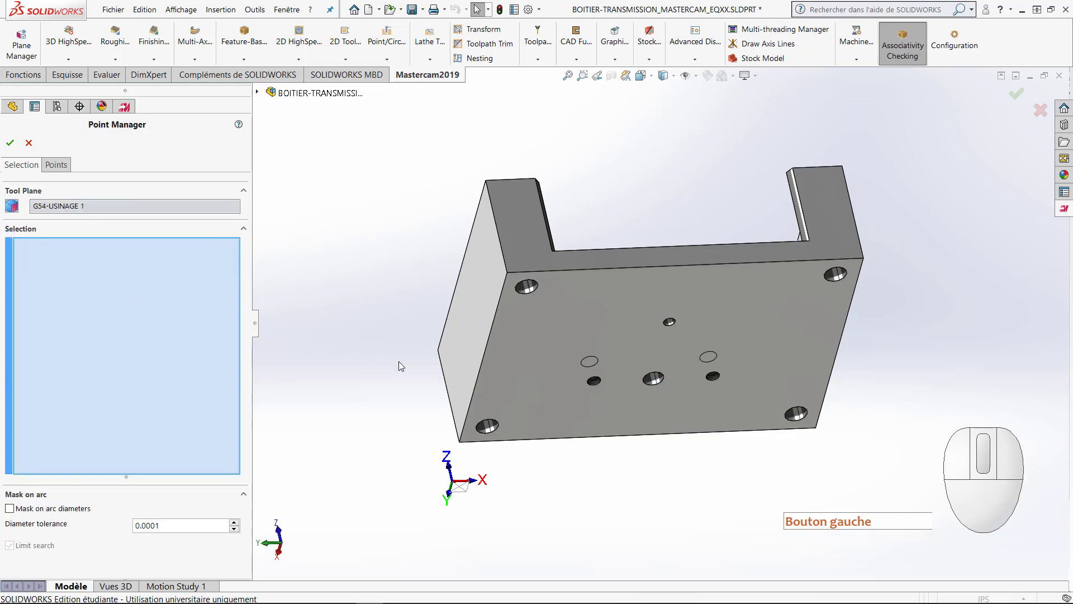
{"action": "left_click", "coordinate": [597, 386]}
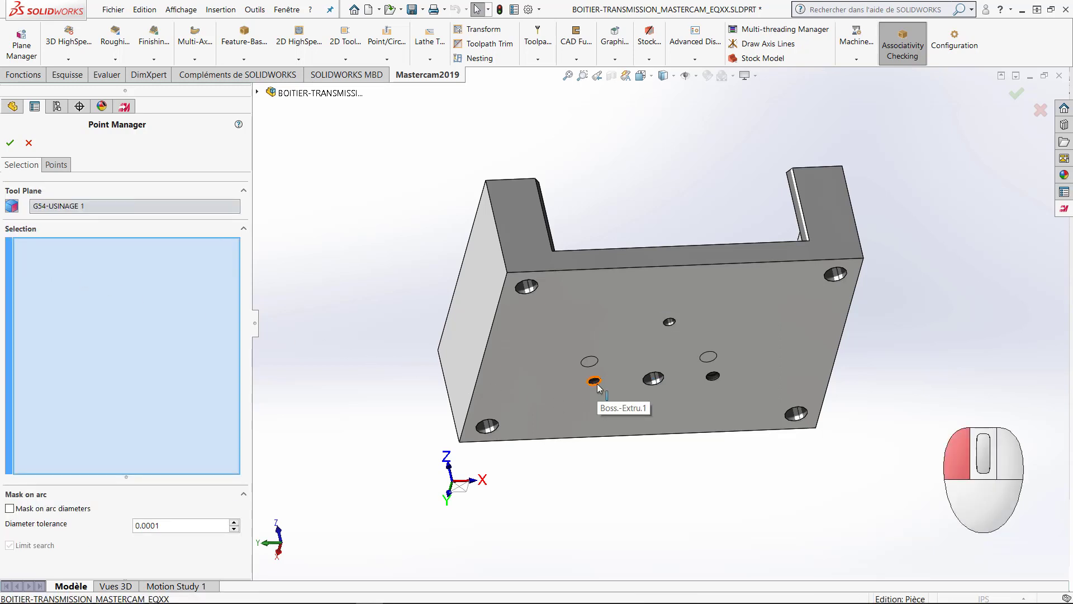
{"action": "left_click", "coordinate": [715, 382]}
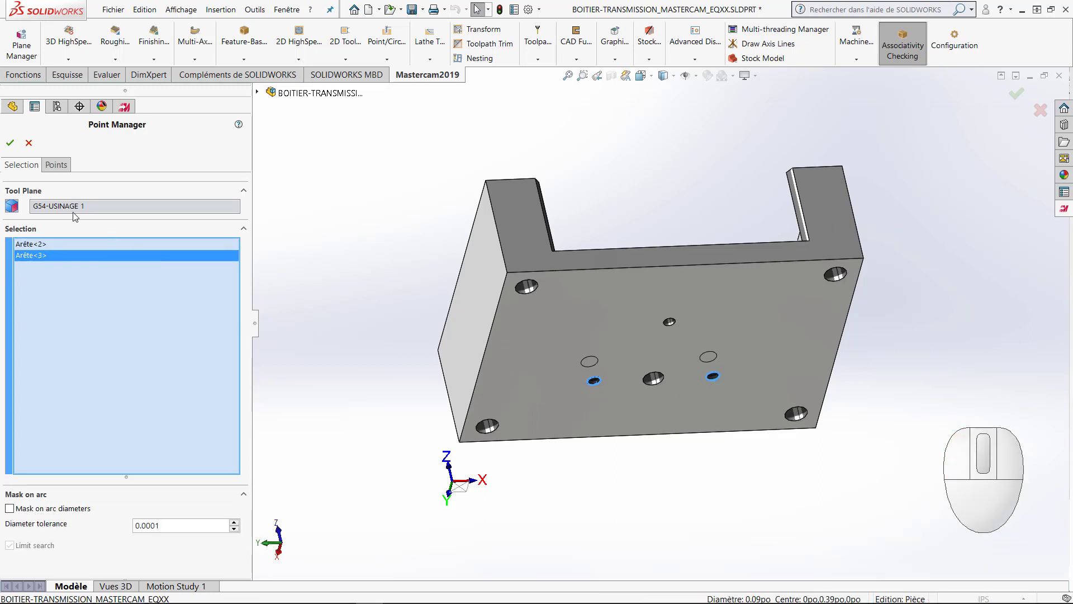
{"action": "left_click", "coordinate": [10, 144]}
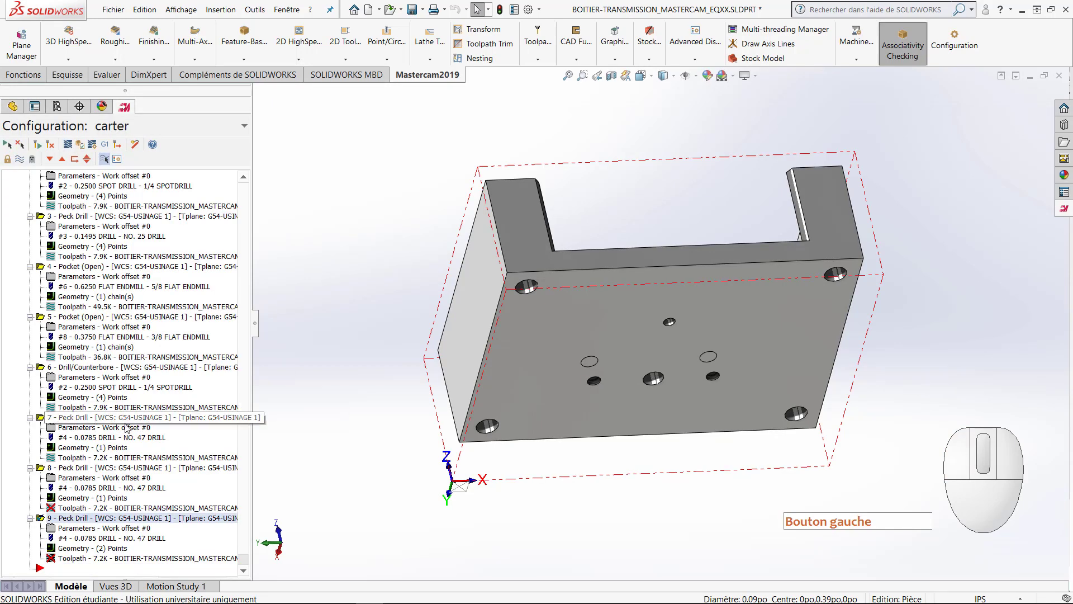
Step: Assign the NO. 21 DRILL to peck drill operation 8 and set its feed rate to 15
{"action": "left_click", "coordinate": [83, 478]}
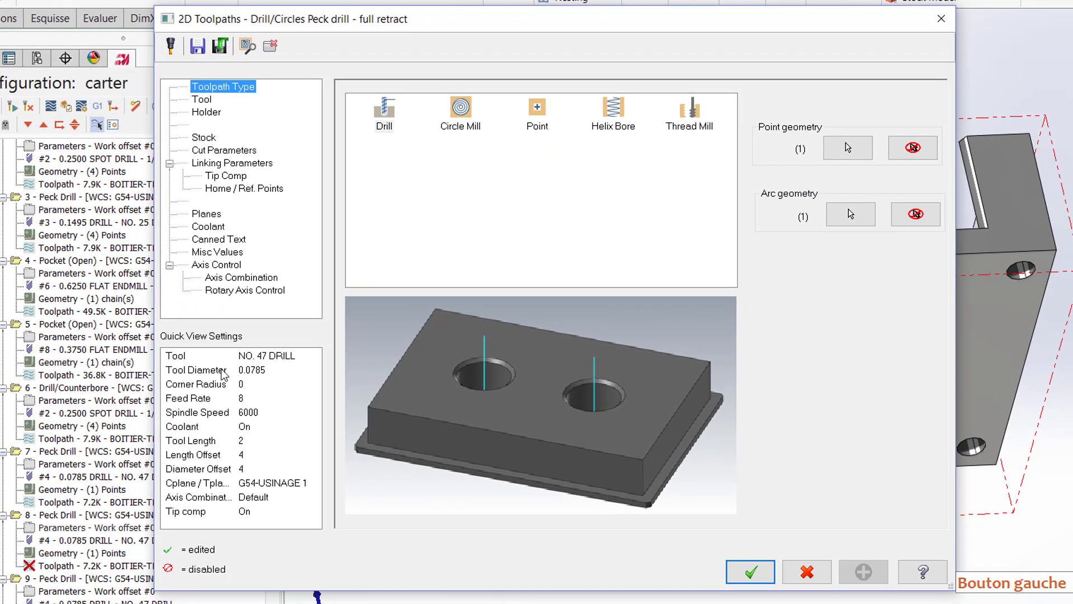
{"action": "left_click", "coordinate": [205, 102]}
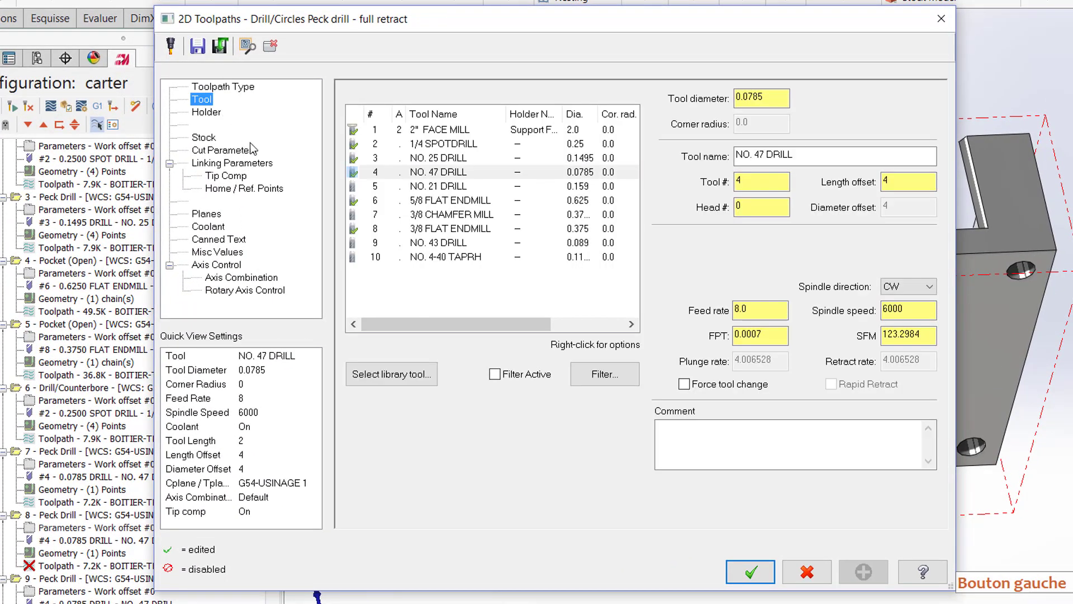
{"action": "left_click", "coordinate": [438, 190]}
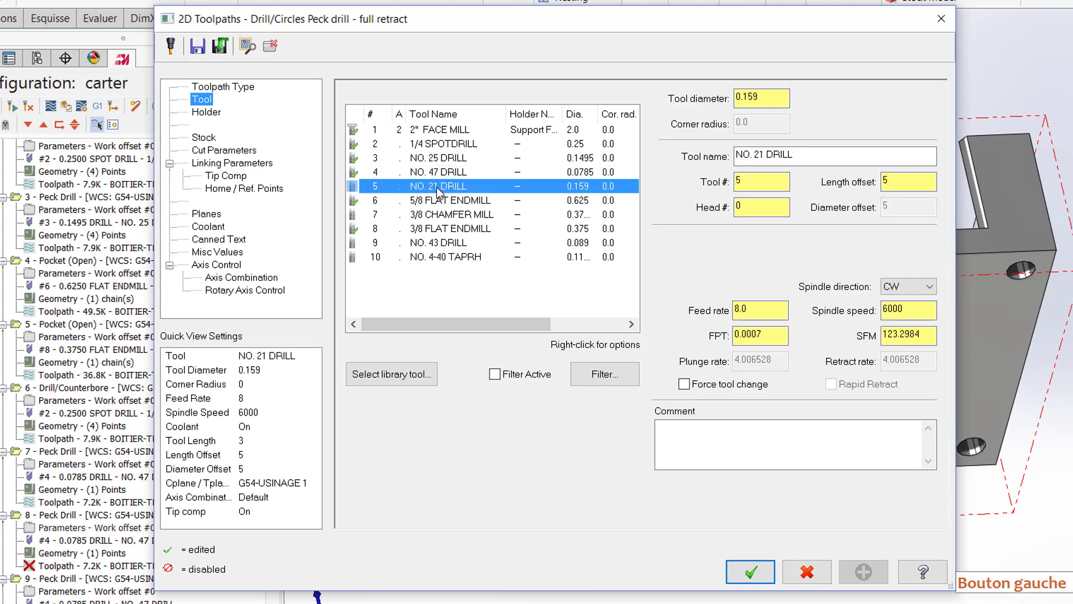
{"action": "double_click", "coordinate": [762, 311]}
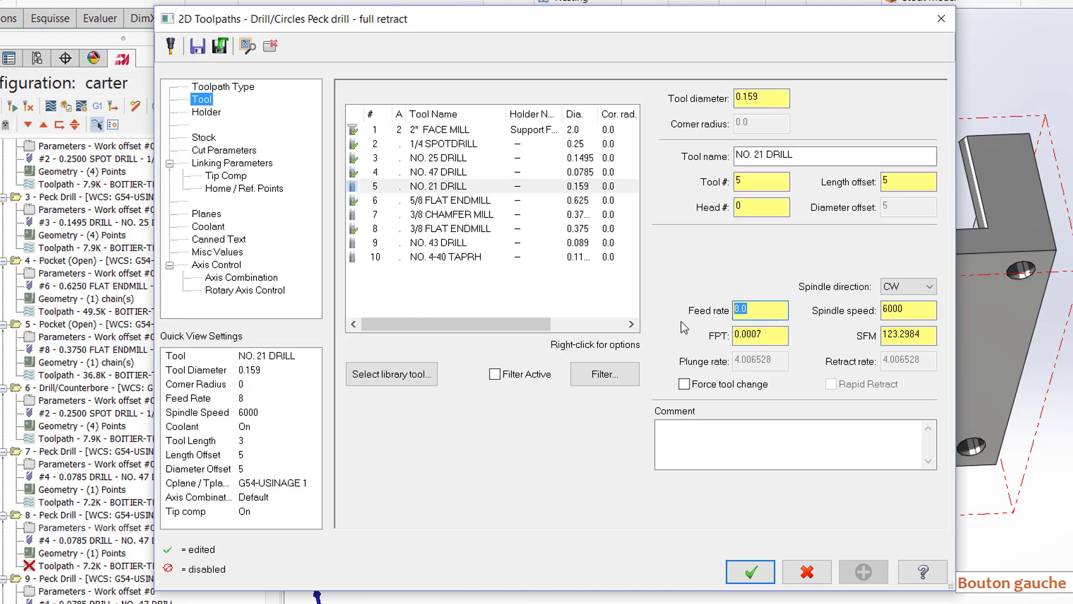
{"action": "type", "text": "15"}
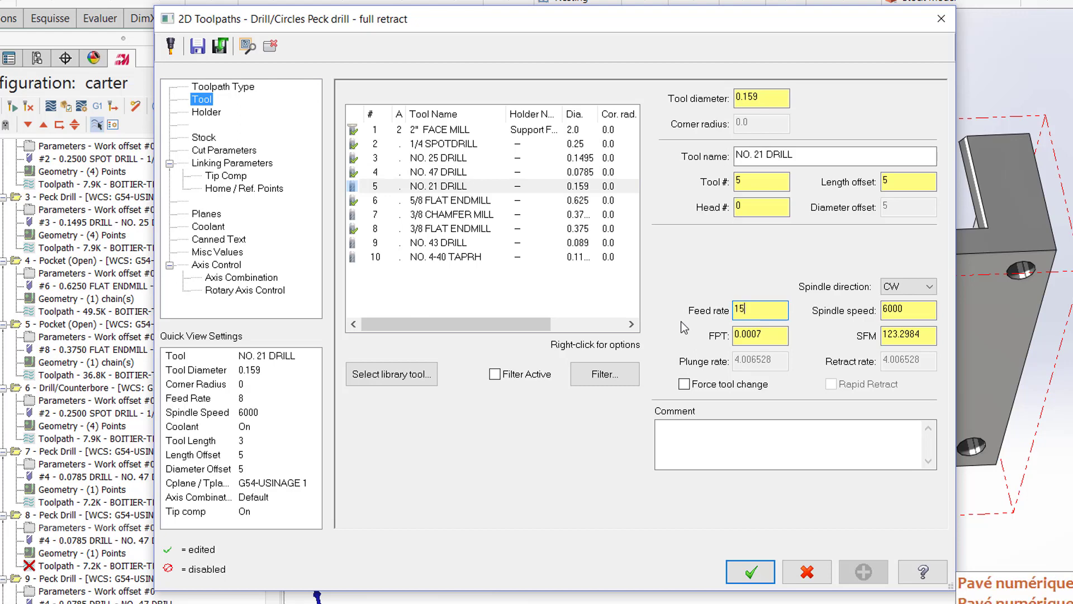
{"action": "left_click", "coordinate": [889, 314]}
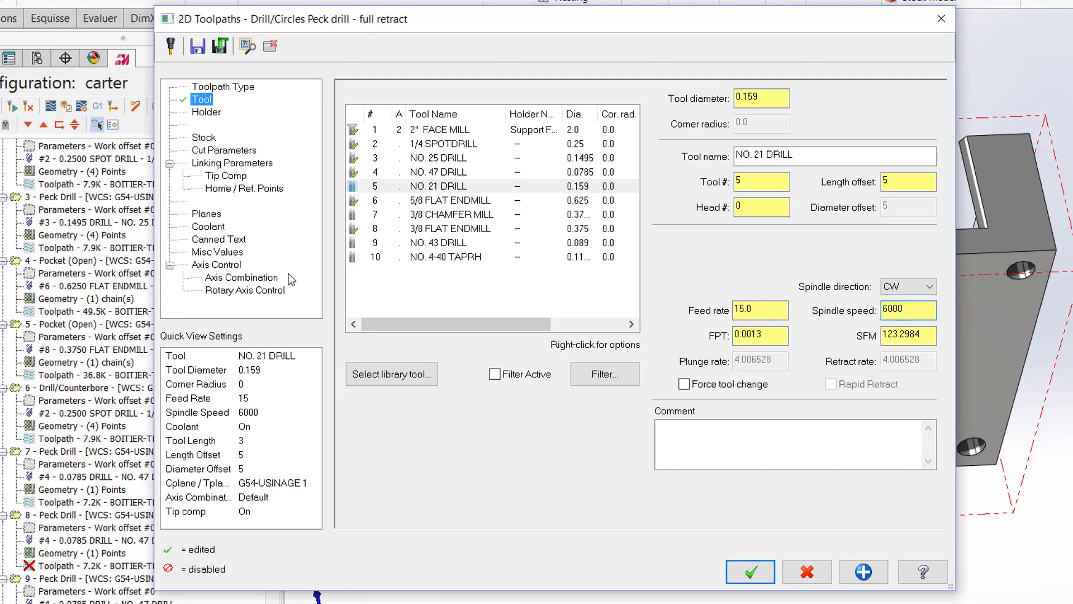
Step: Set the peck increment of operation 8 to 0.15, accept the parameters and regenerate the outdated toolpaths
{"action": "left_click", "coordinate": [227, 155]}
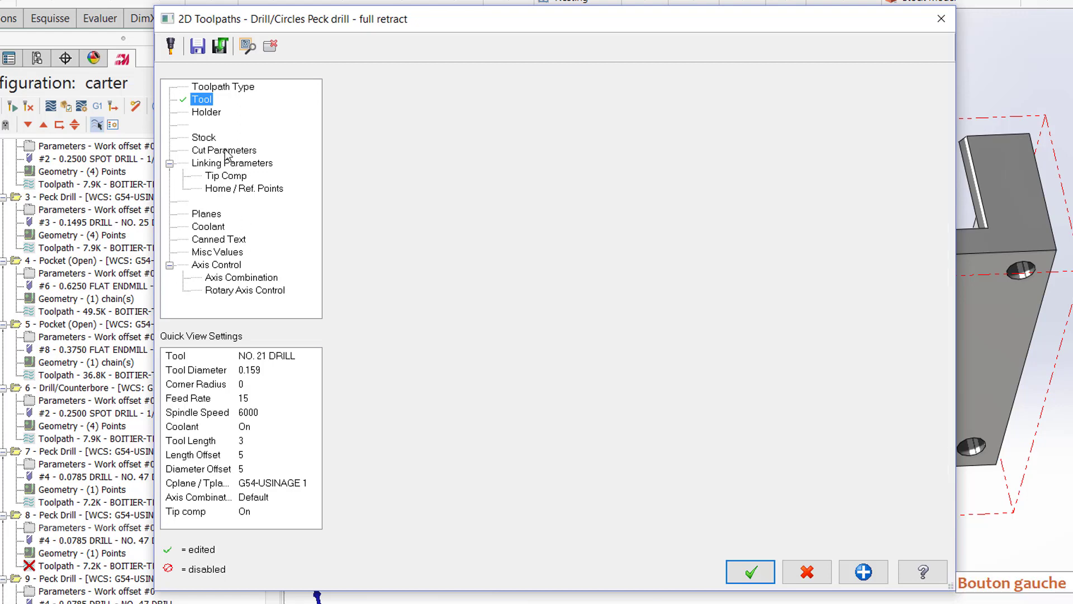
{"action": "left_click", "coordinate": [605, 137]}
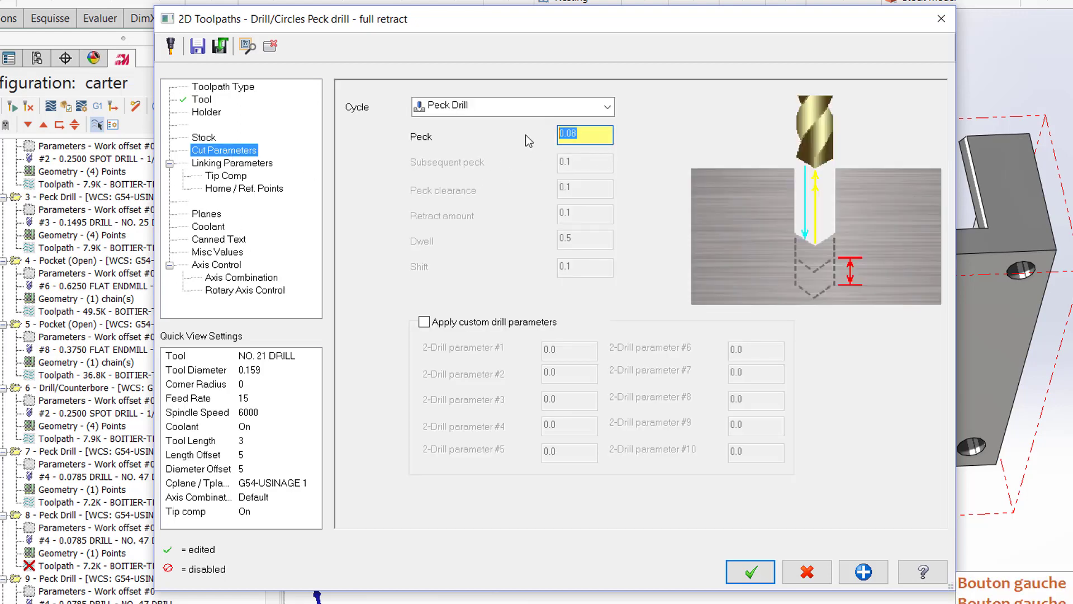
{"action": "type", "text": "0.15"}
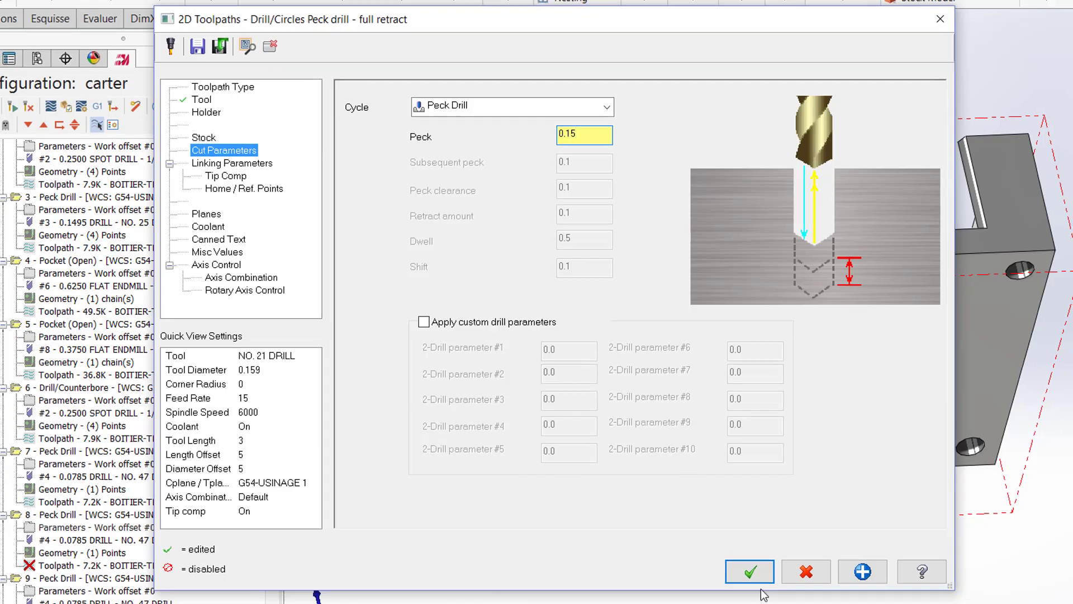
{"action": "left_click", "coordinate": [749, 572]}
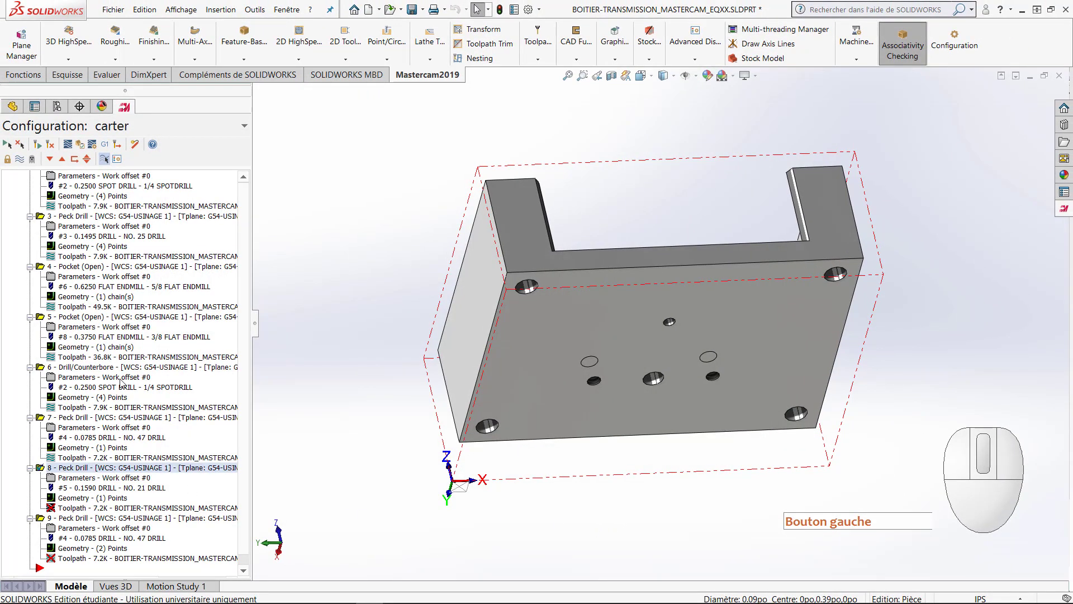
{"action": "left_click", "coordinate": [49, 145]}
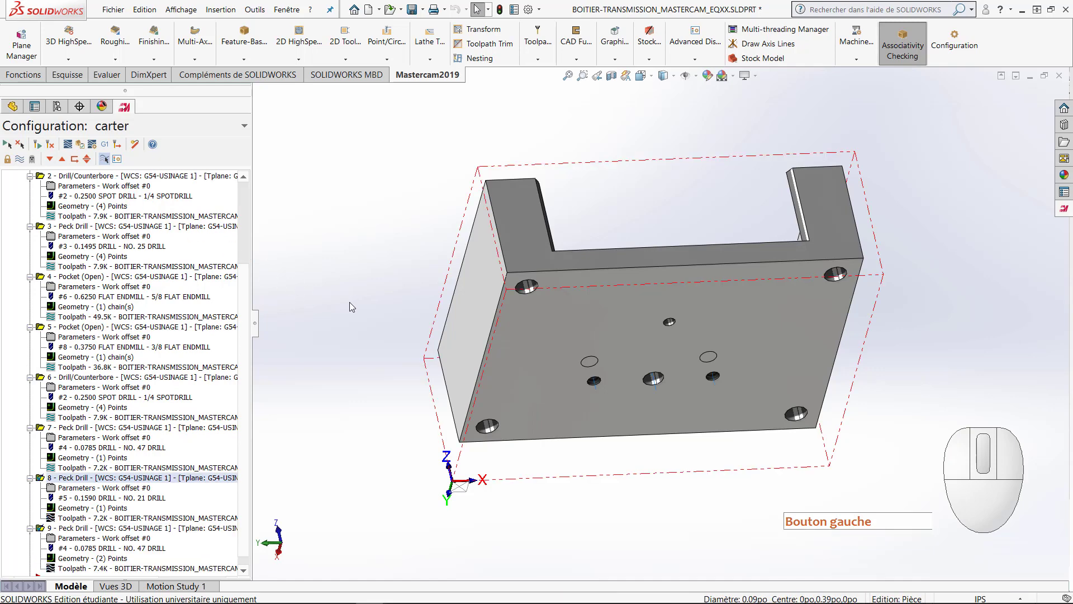
Step: Assign the NO. 43 DRILL to peck drill operation 9 and set its feed rate to 10
{"action": "middle_click_drag", "start_coordinate": [365, 307], "coordinate": [373, 446]}
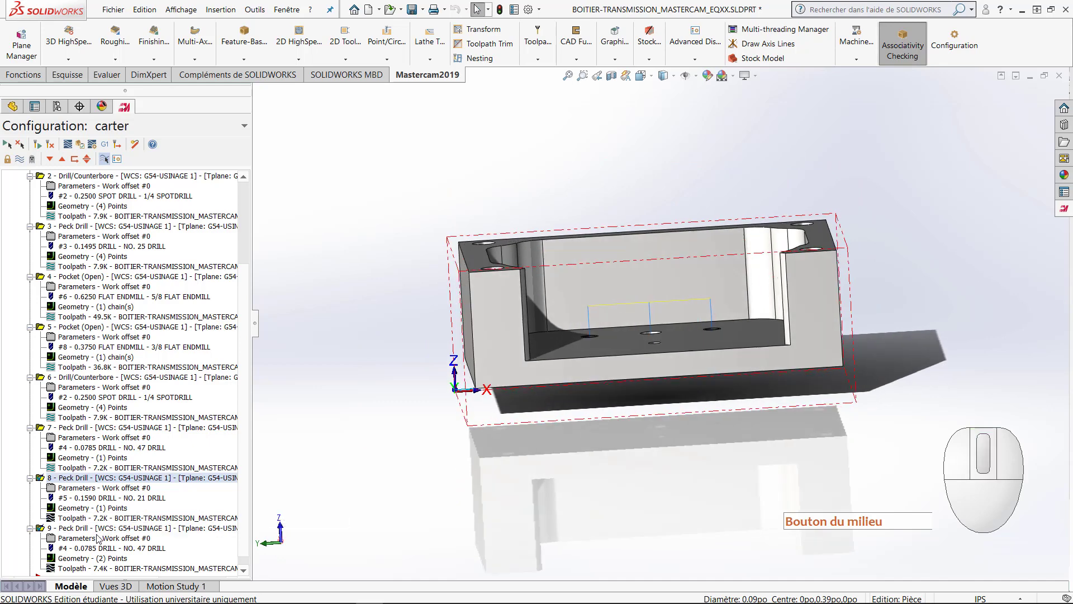
{"action": "scroll", "coordinate": [84, 532], "scroll_direction": "down", "scroll_amount": 1}
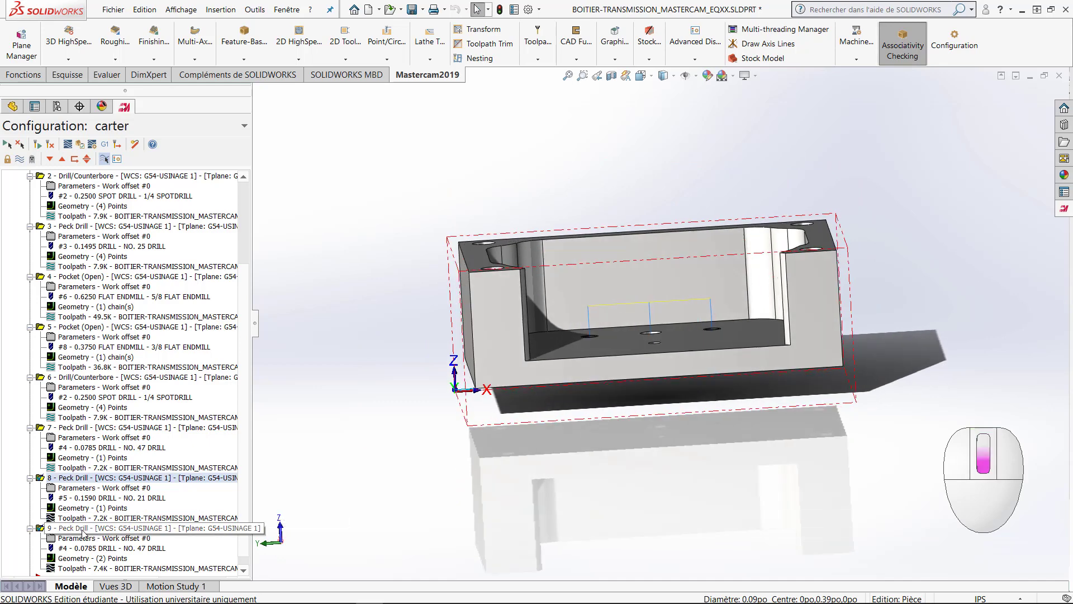
{"action": "left_click", "coordinate": [80, 539]}
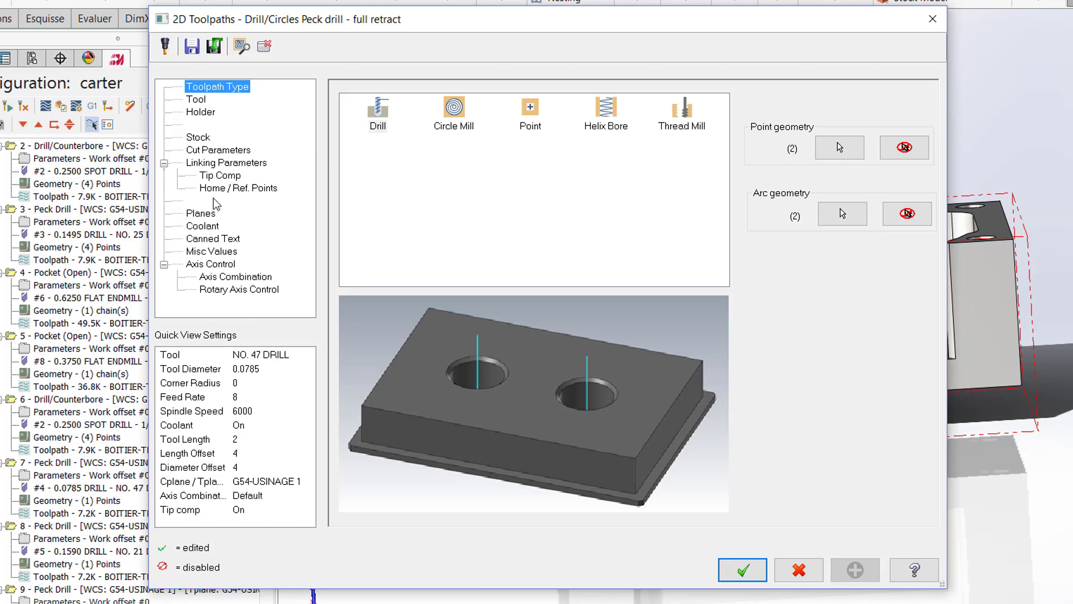
{"action": "left_click", "coordinate": [195, 101]}
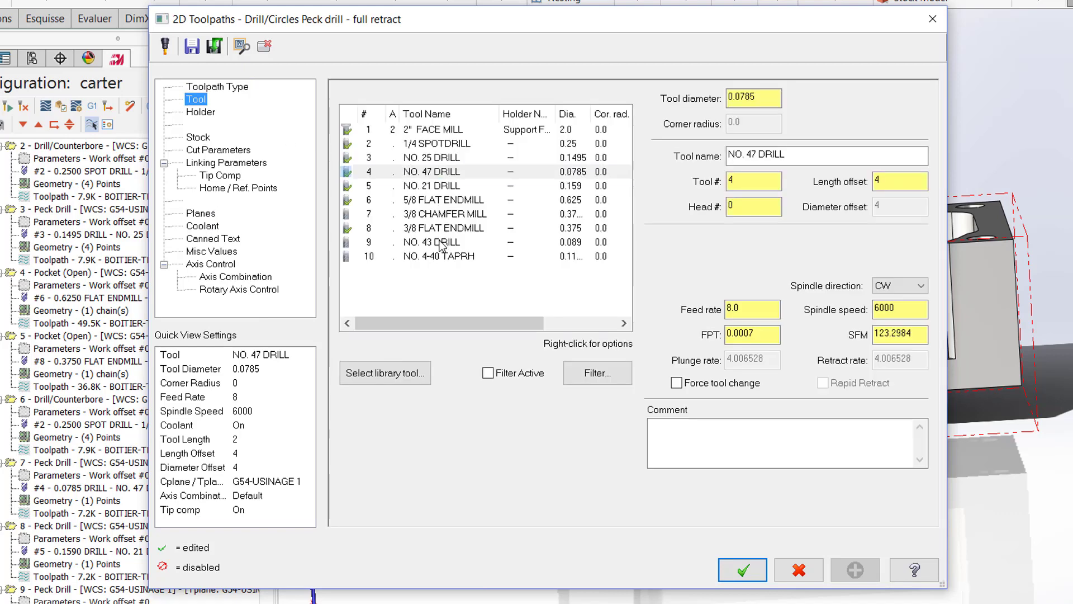
{"action": "left_click", "coordinate": [444, 242]}
{"action": "double_click", "coordinate": [736, 310]}
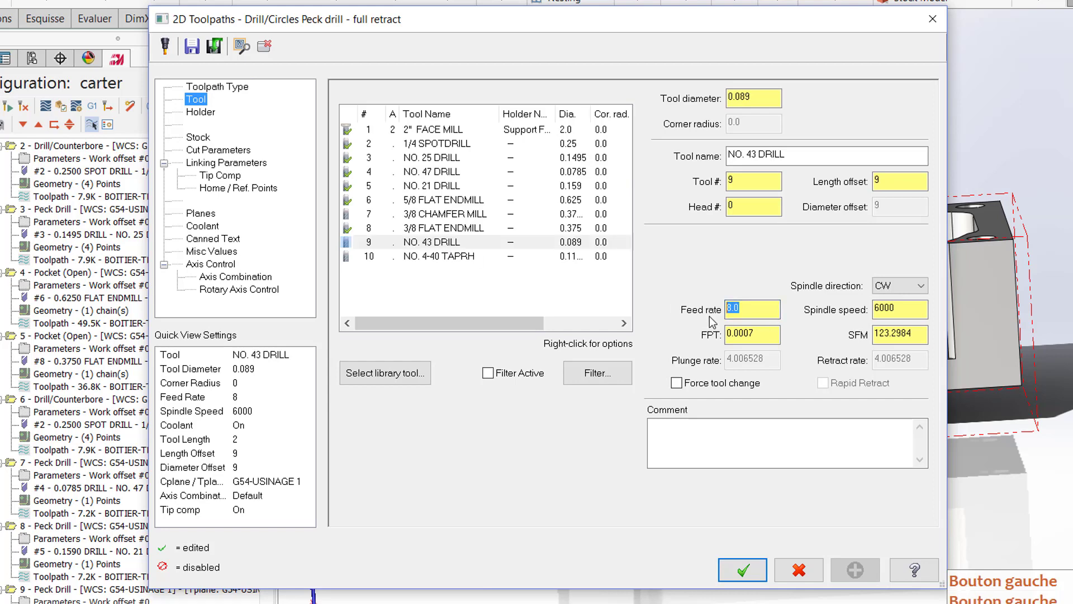
{"action": "type", "text": "10"}
{"action": "key", "text": "Tab"}
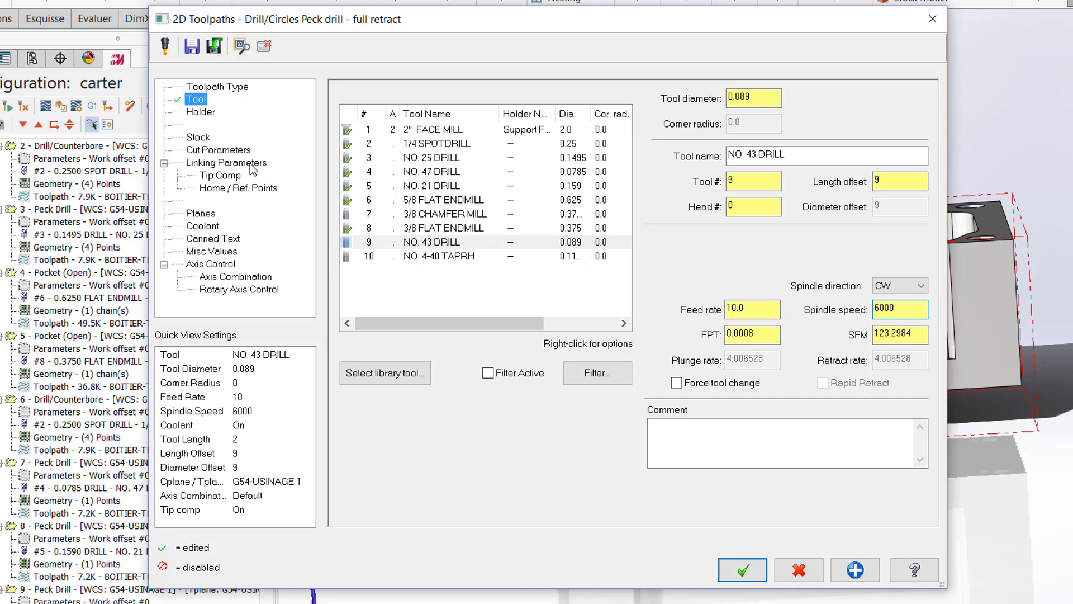
Step: Set the peck increment of operation 9 to .1 and switch its drilling depth to absolute, then accept the parameters
{"action": "left_click", "coordinate": [230, 155]}
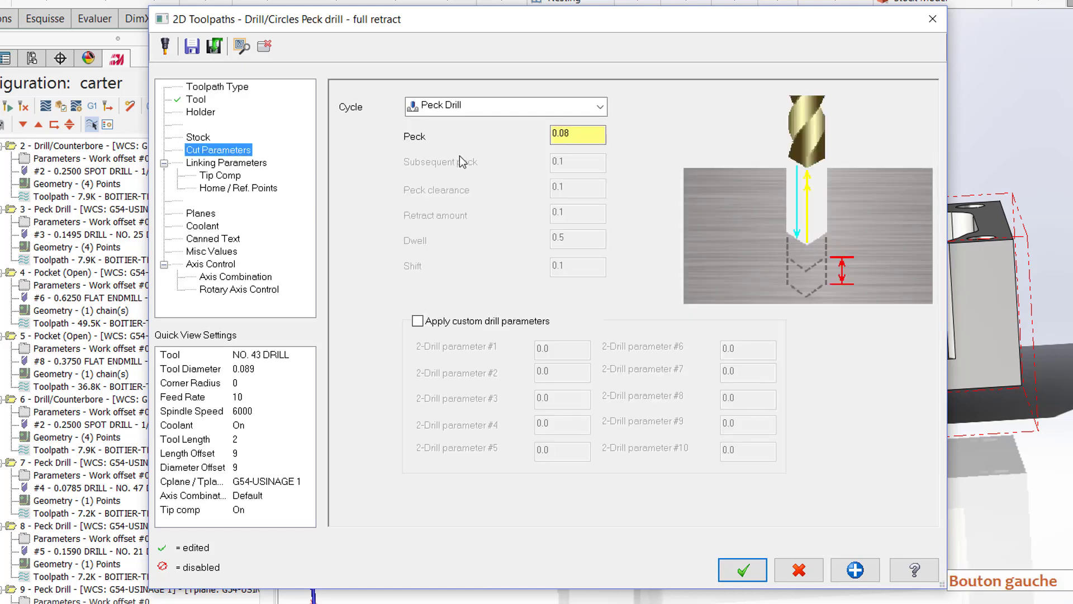
{"action": "left_click_drag", "start_coordinate": [576, 134], "coordinate": [539, 135]}
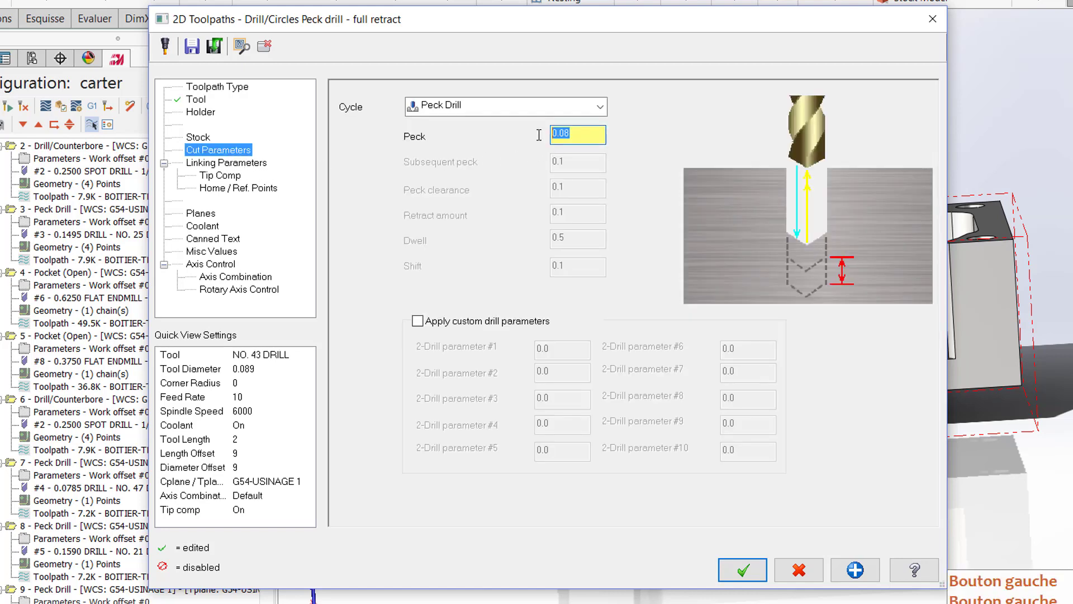
{"action": "type", "text": ".1"}
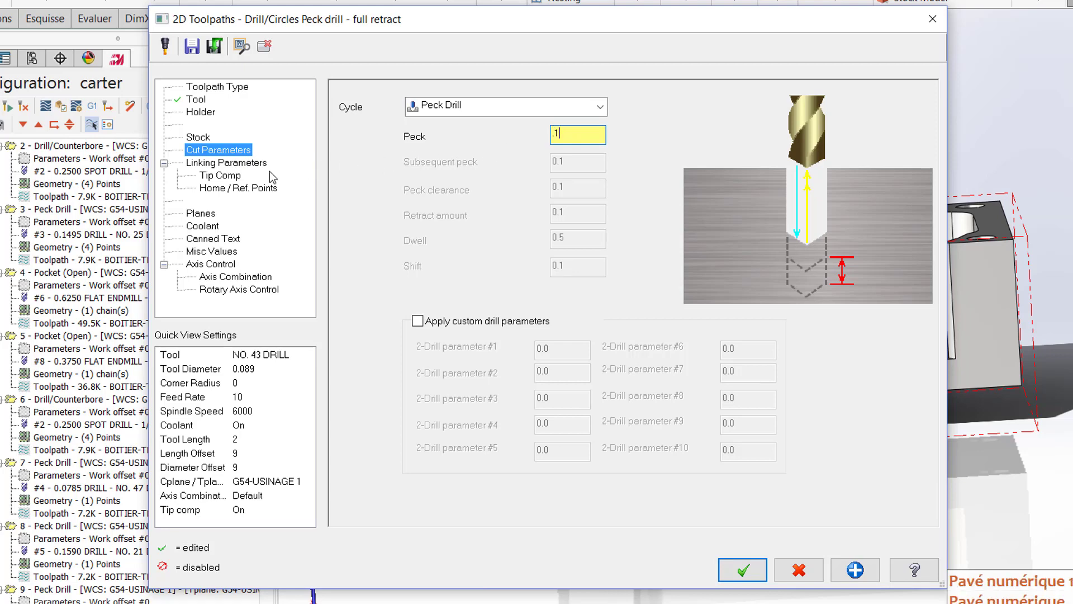
{"action": "left_click", "coordinate": [257, 163]}
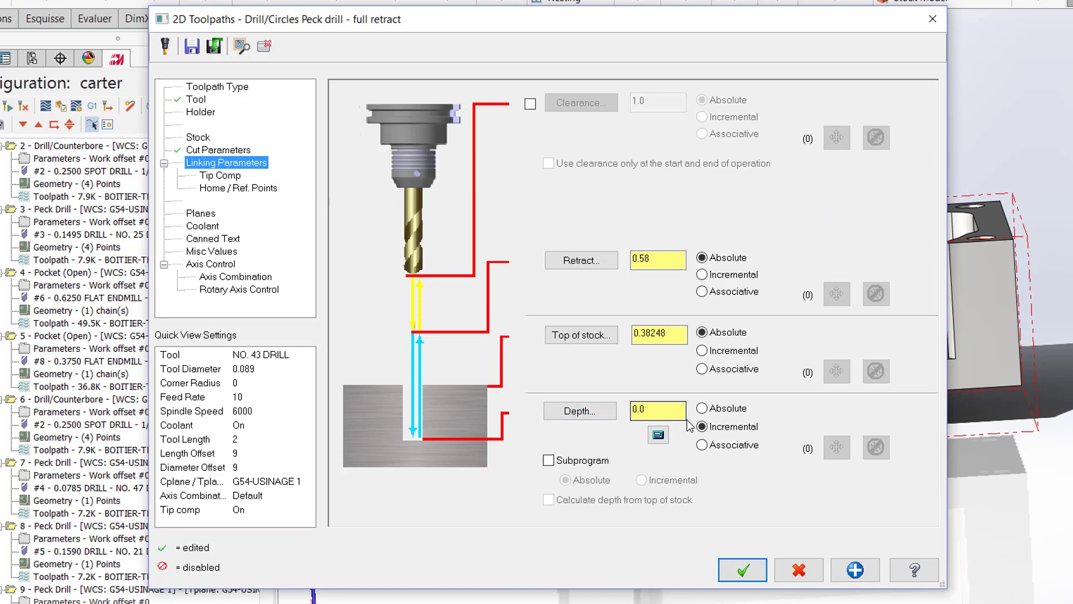
{"action": "left_click", "coordinate": [702, 408]}
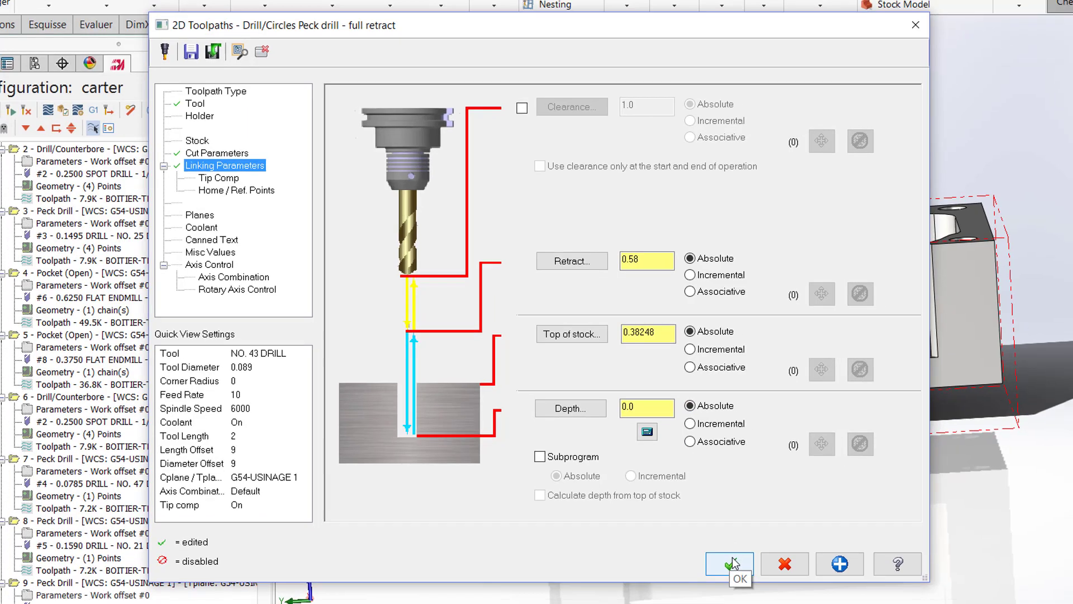
{"action": "left_click", "coordinate": [745, 569]}
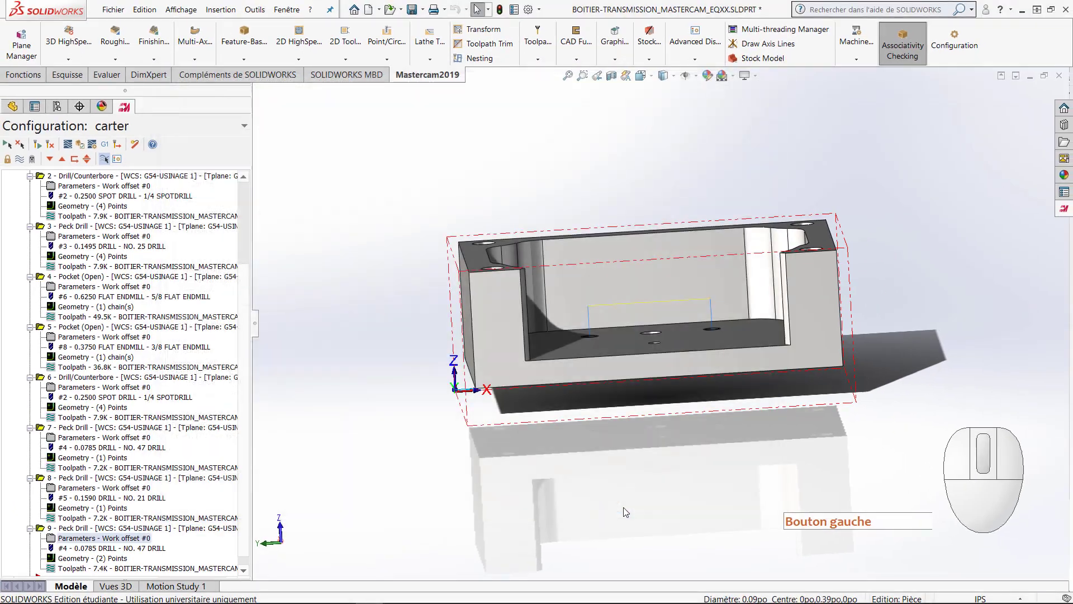
Step: Regenerate the outdated toolpath of peck drill operation 9 and inspect it on the two floor holes
{"action": "left_click", "coordinate": [49, 144]}
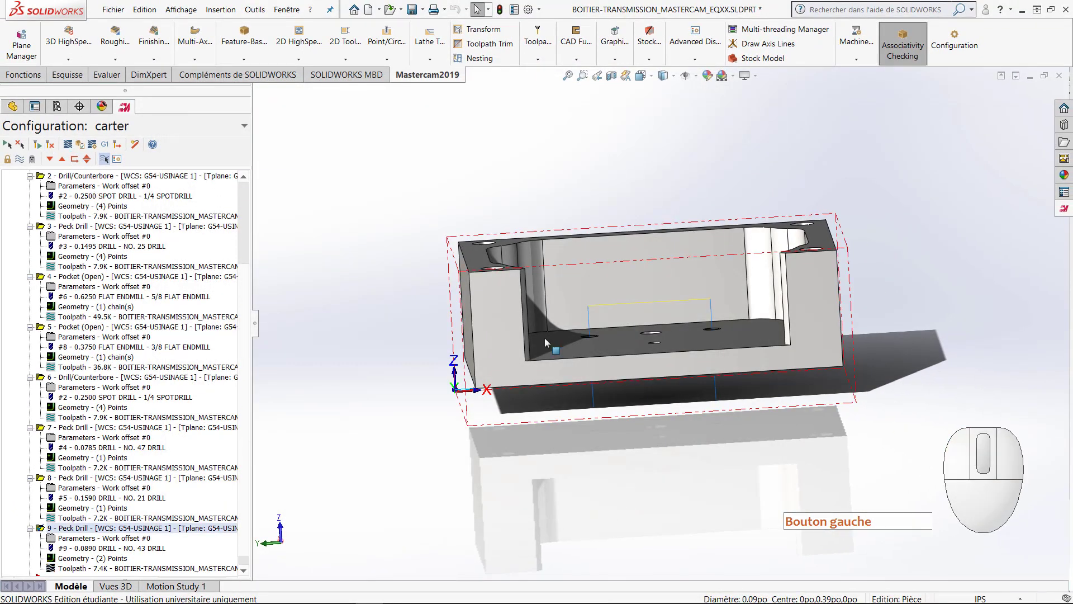
{"action": "mouse_move", "coordinate": [544, 337]}
{"action": "middle_mouse_down"}
{"action": "mouse_move", "coordinate": [627, 330]}
{"action": "mouse_move", "coordinate": [651, 367]}
{"action": "mouse_move", "coordinate": [610, 383]}
{"action": "mouse_move", "coordinate": [613, 397]}
{"action": "mouse_move", "coordinate": [666, 368]}
{"action": "mouse_move", "coordinate": [671, 382]}
{"action": "mouse_move", "coordinate": [649, 357]}
{"action": "mouse_move", "coordinate": [589, 376]}
{"action": "mouse_move", "coordinate": [565, 405]}
{"action": "mouse_move", "coordinate": [555, 398]}
{"action": "middle_mouse_up"}
{"action": "scroll", "coordinate": [613, 397], "scroll_direction": "down", "scroll_amount": 3}
{"action": "scroll", "coordinate": [648, 356], "scroll_direction": "down", "scroll_amount": 1}
{"action": "scroll", "coordinate": [648, 357], "scroll_direction": "up", "scroll_amount": 1, "text": "ctrl"}
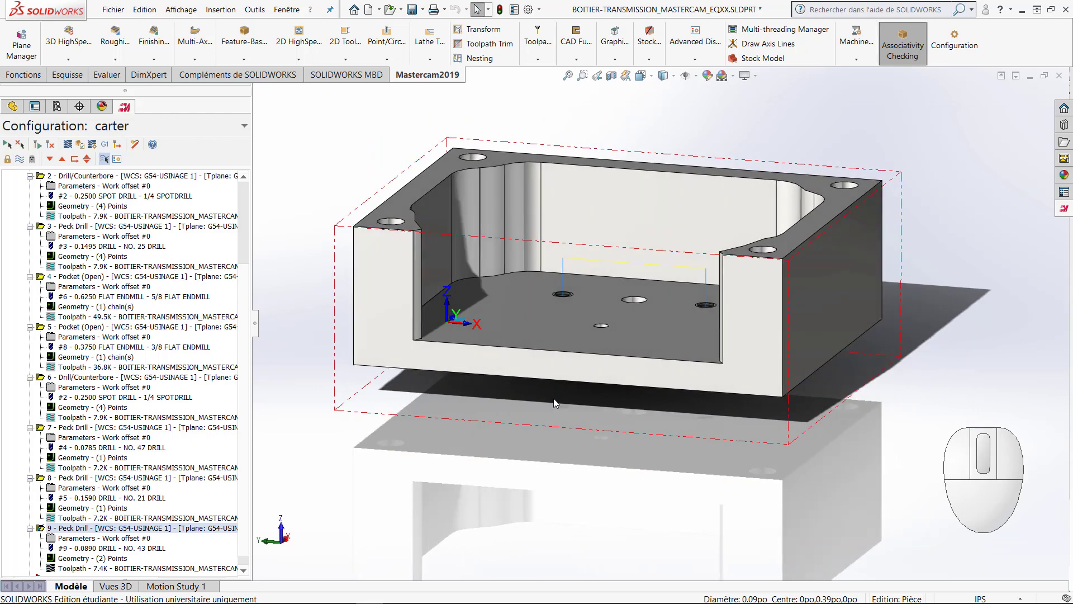
{"action": "scroll", "coordinate": [553, 399], "scroll_direction": "up", "scroll_amount": 1}
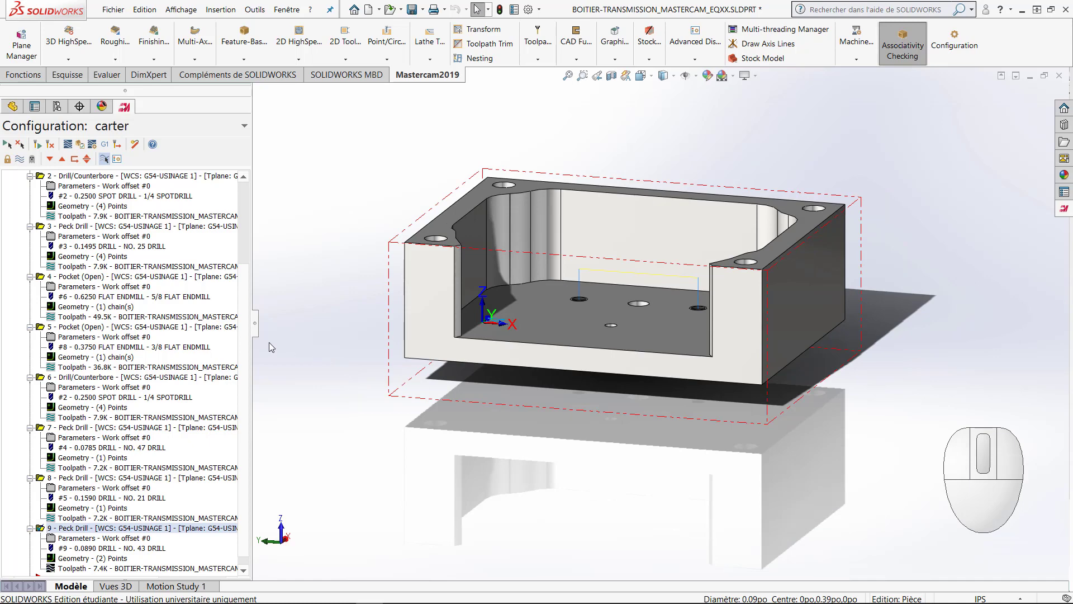
Step: Start a 2D contour toolpath and select the housing's front bottom edge, propagated along the tool plane
{"action": "left_click_drag", "start_coordinate": [246, 348], "coordinate": [241, 384]}
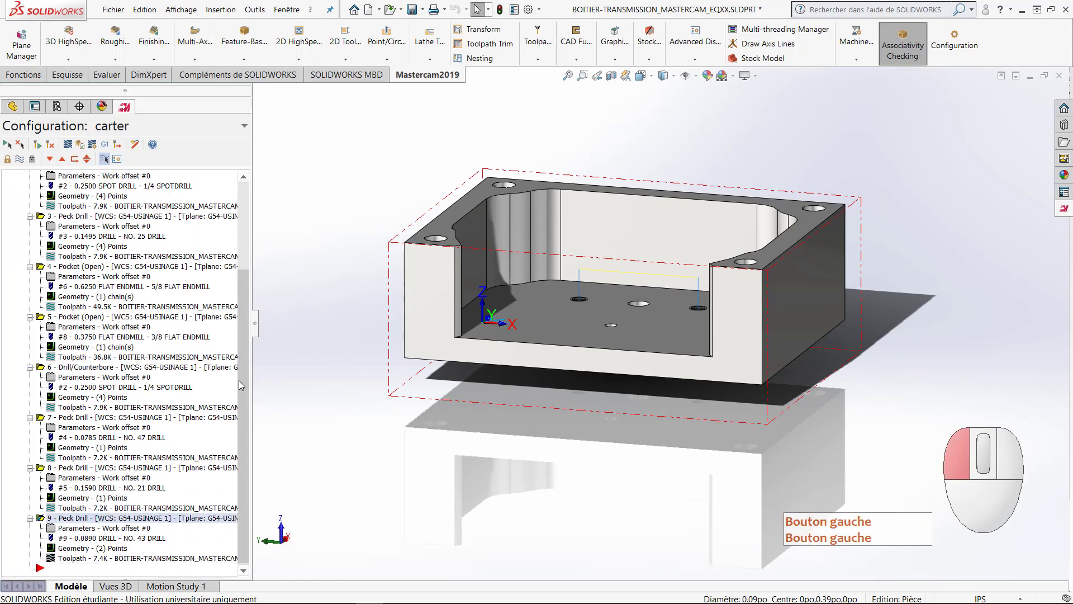
{"action": "left_click", "coordinate": [351, 62]}
{"action": "left_click", "coordinate": [358, 75]}
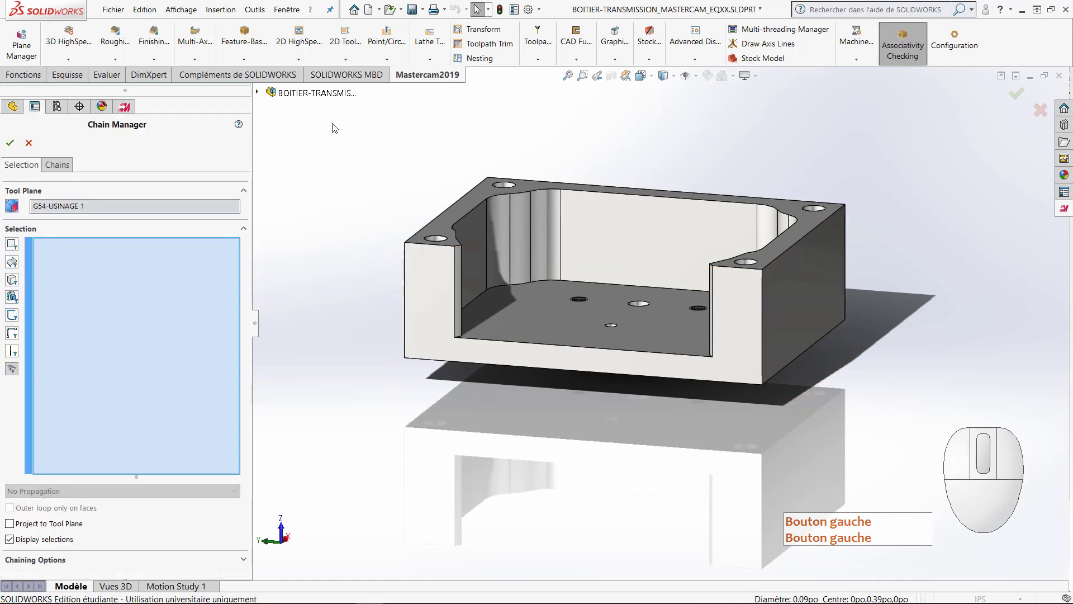
{"action": "left_click", "coordinate": [531, 372]}
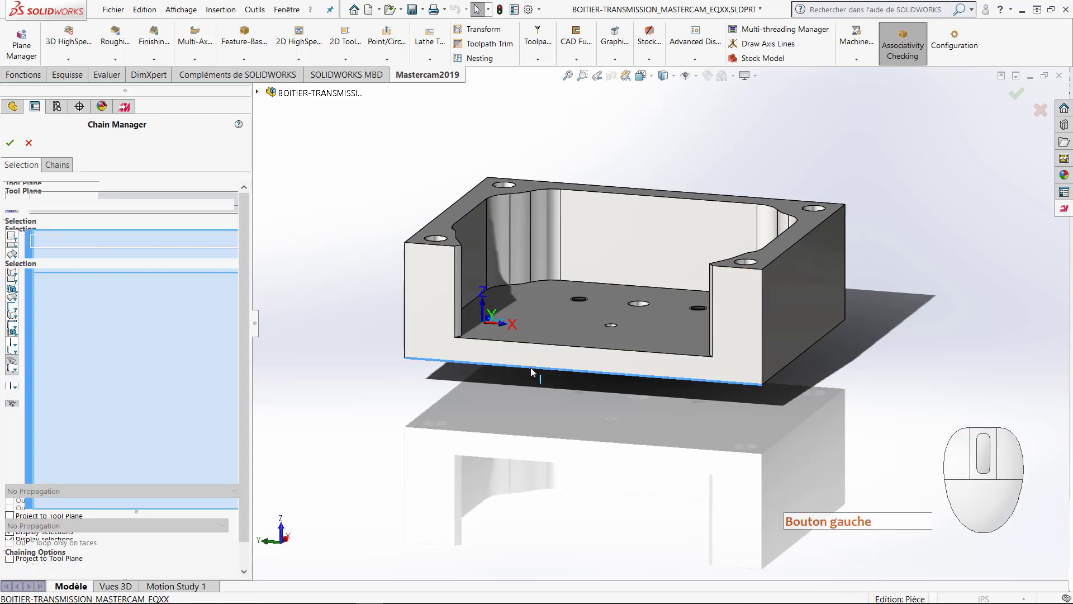
{"action": "left_click", "coordinate": [221, 491]}
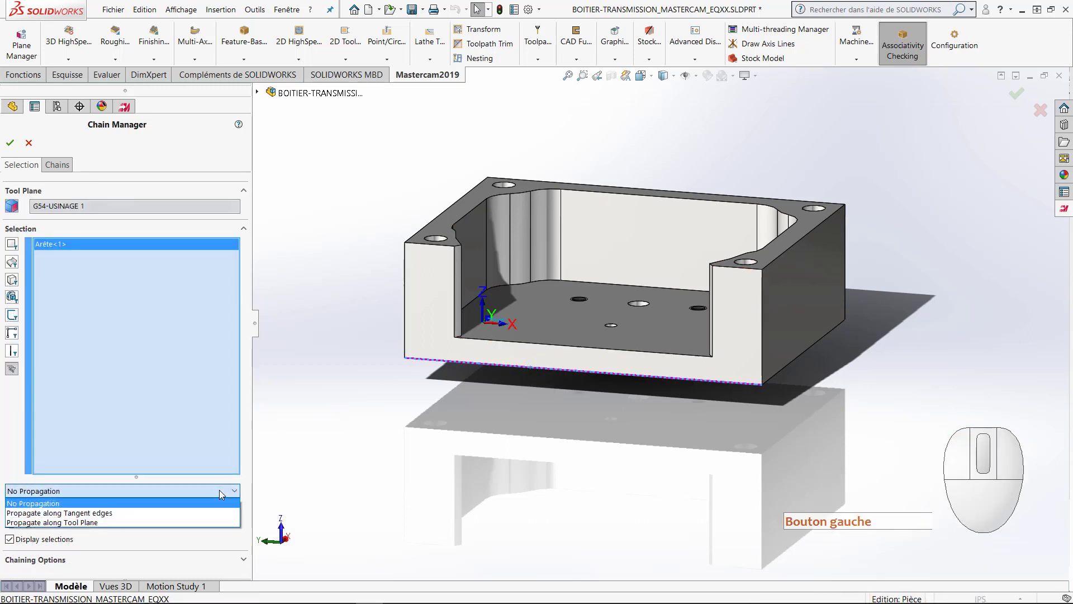
{"action": "left_click", "coordinate": [193, 523]}
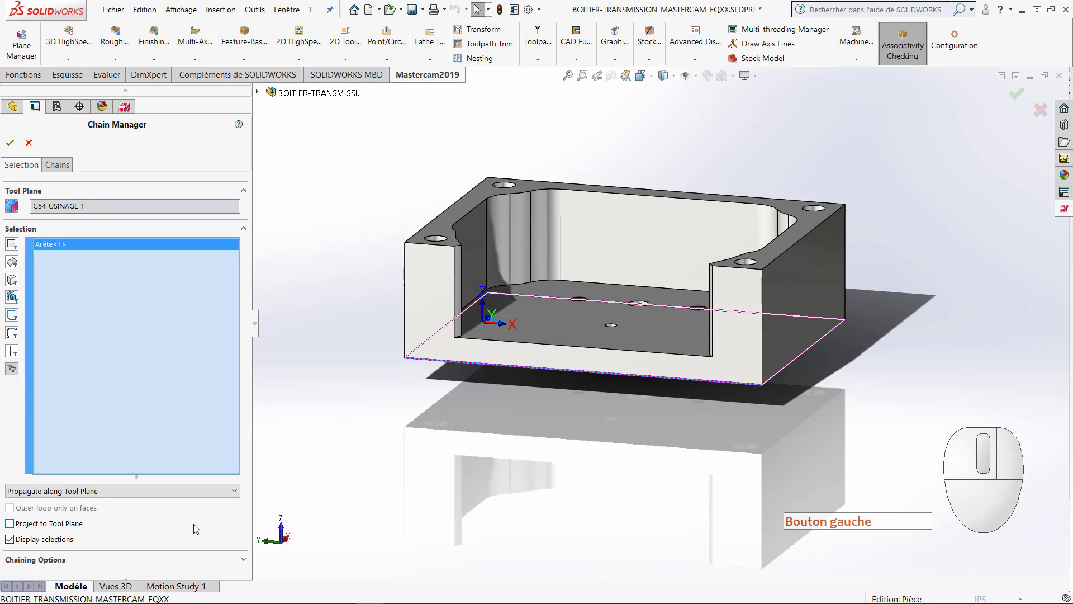
Step: Reverse the direction of Chain #1, keeping its start point at the front-left bottom corner, and accept the chain
{"action": "left_click", "coordinate": [58, 165]}
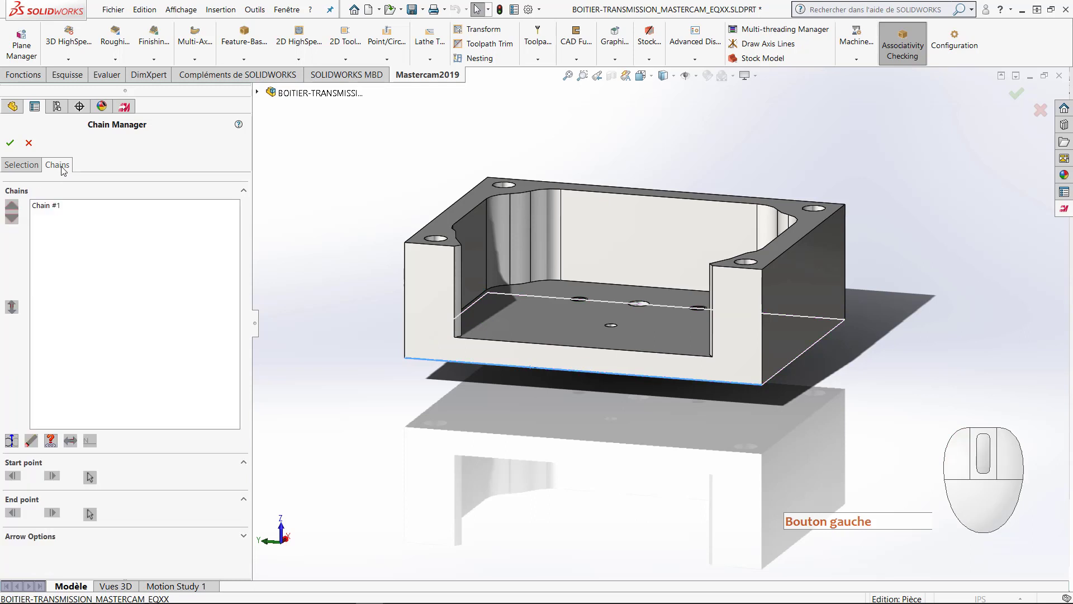
{"action": "left_click", "coordinate": [49, 207]}
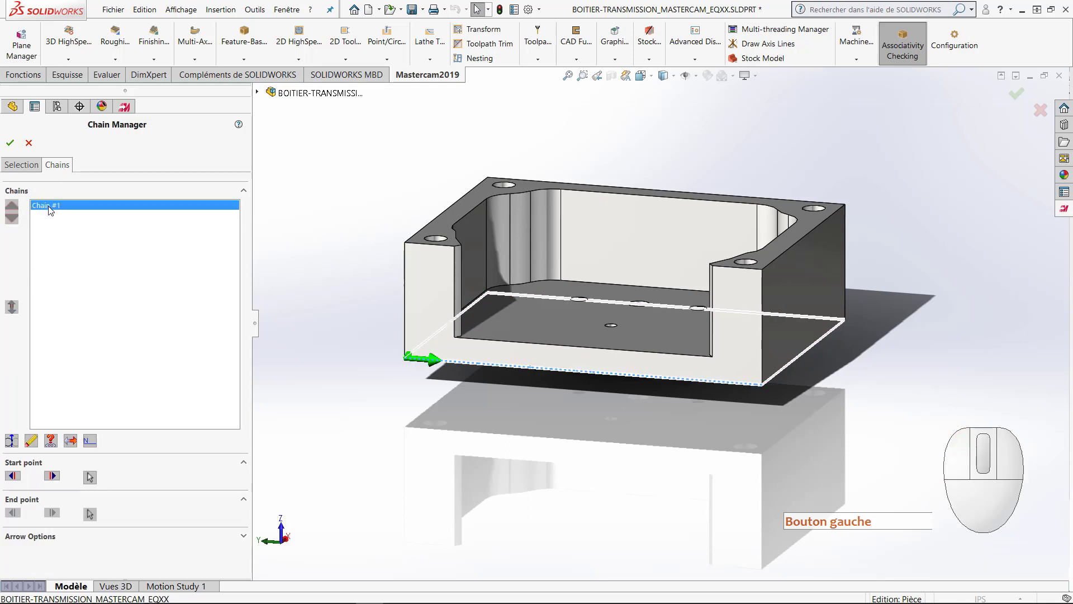
{"action": "left_click", "coordinate": [71, 441]}
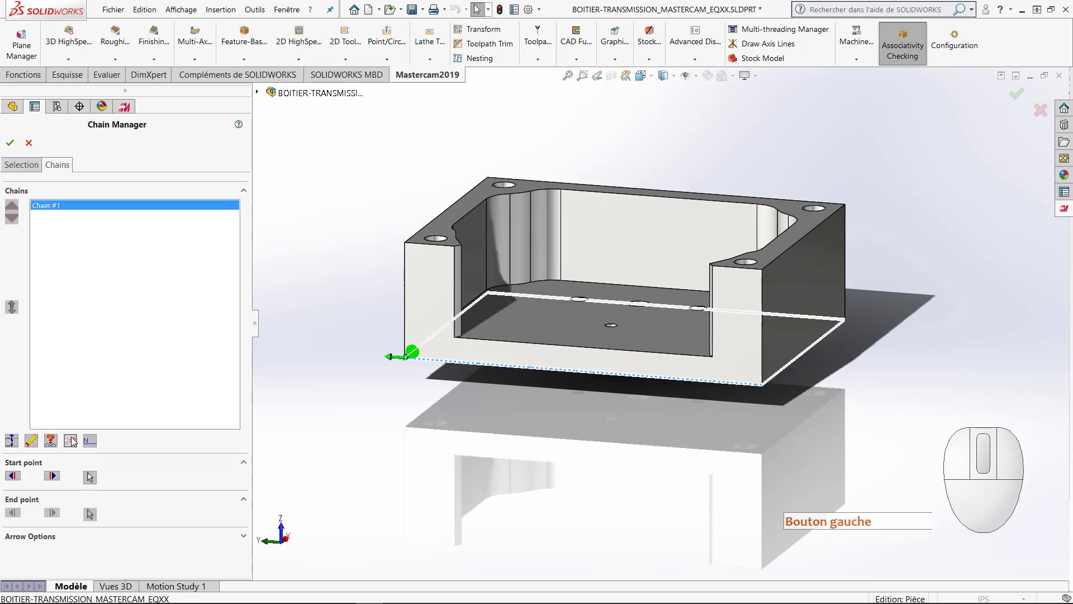
{"action": "left_click", "coordinate": [12, 440]}
{"action": "left_click", "coordinate": [11, 441]}
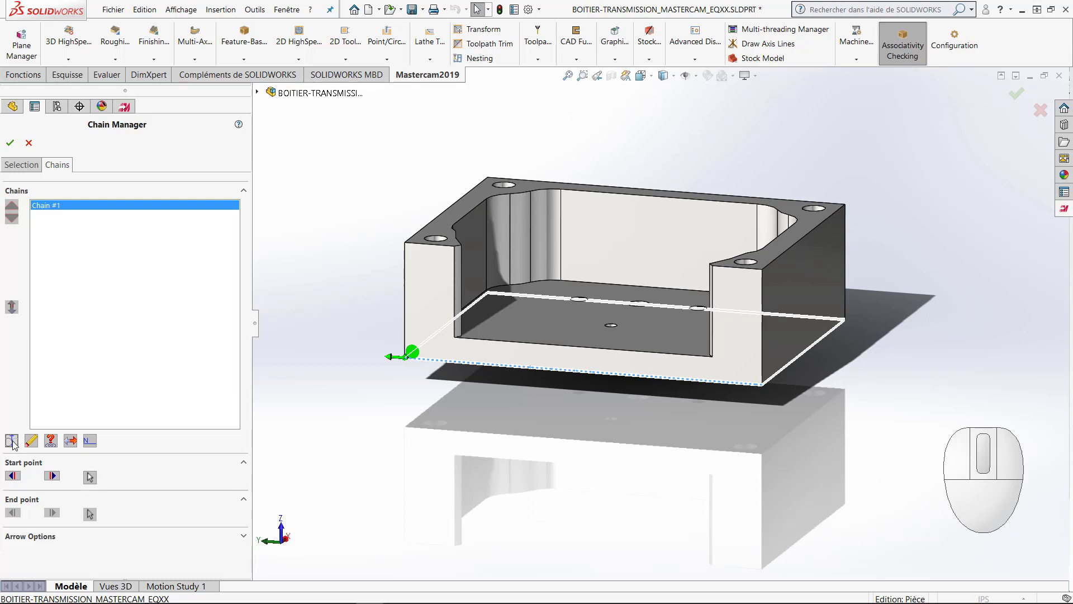
{"action": "left_click", "coordinate": [52, 475]}
{"action": "left_click", "coordinate": [52, 476]}
{"action": "left_click", "coordinate": [52, 476]}
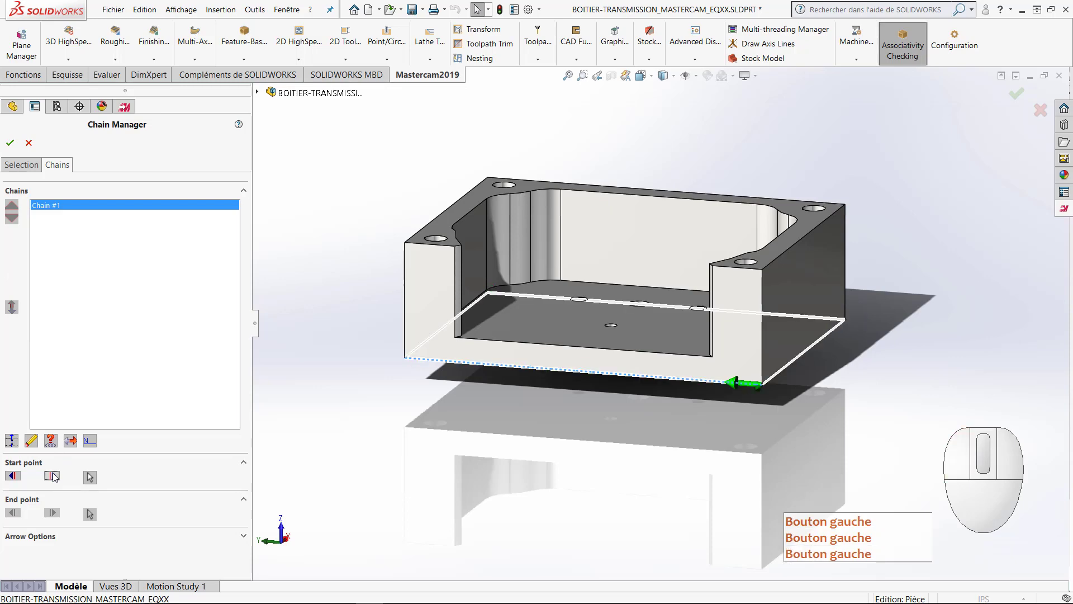
{"action": "left_click", "coordinate": [52, 475]}
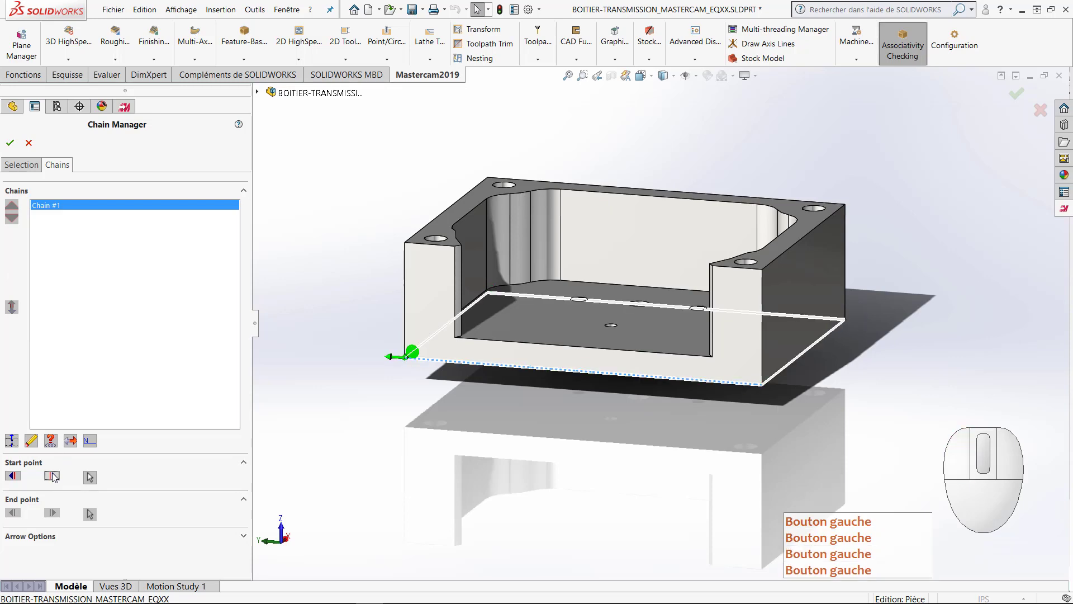
{"action": "middle_click_drag", "start_coordinate": [326, 411], "coordinate": [376, 419]}
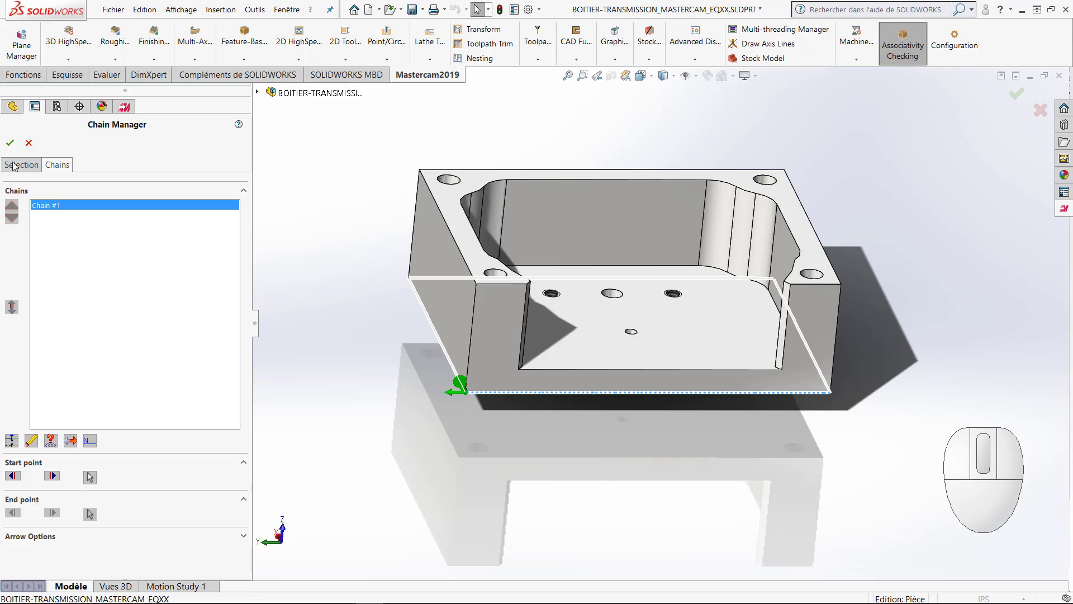
{"action": "left_click", "coordinate": [10, 143]}
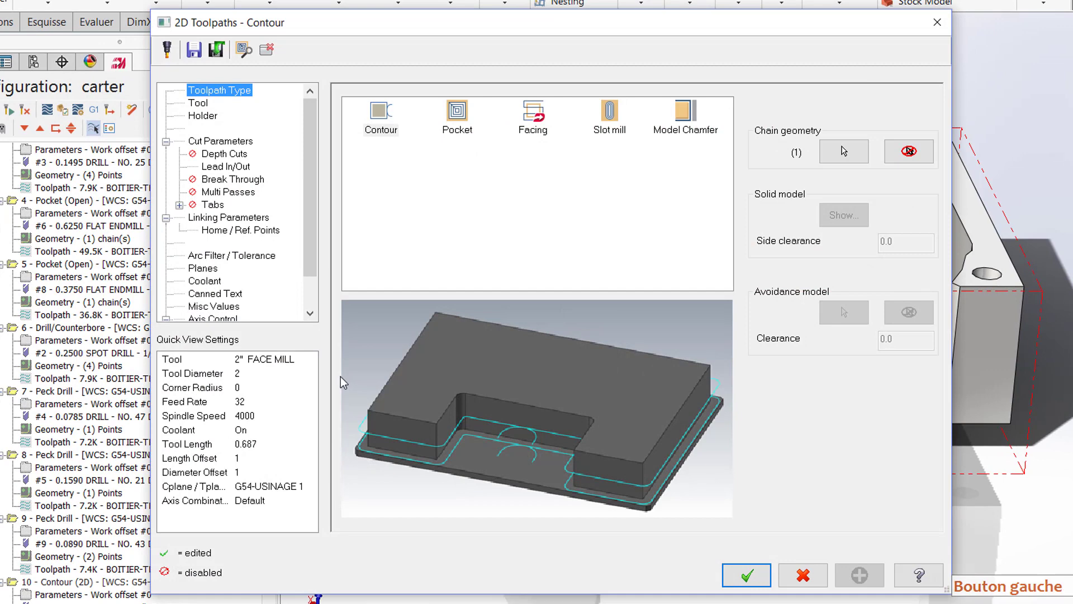
Step: Assign the 5/8 FLAT ENDMILL to the contour operation and set its feed rate to 15
{"action": "left_click", "coordinate": [202, 105]}
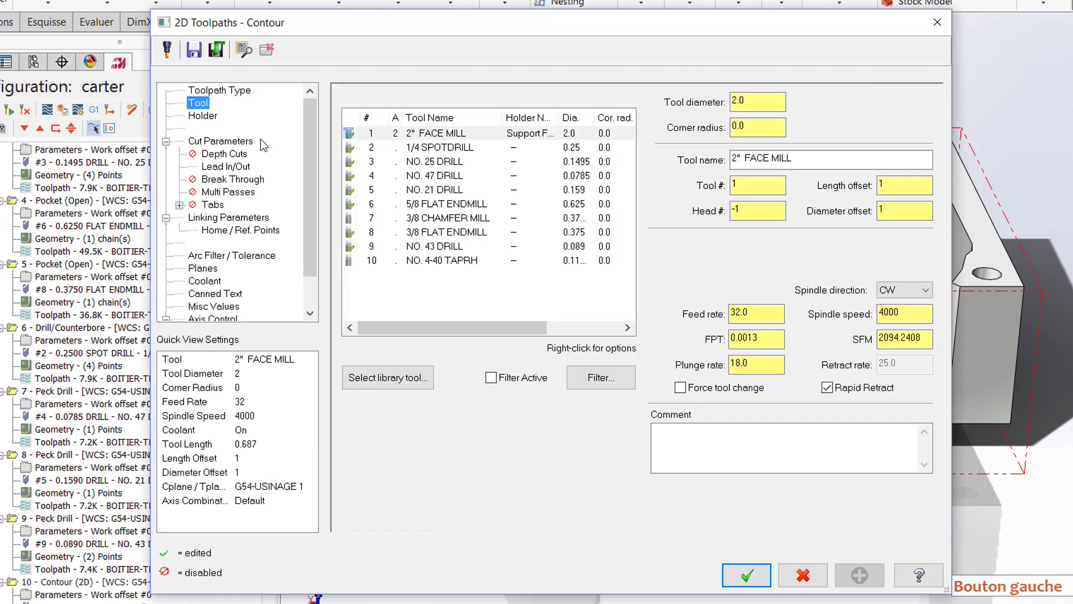
{"action": "left_click", "coordinate": [447, 208]}
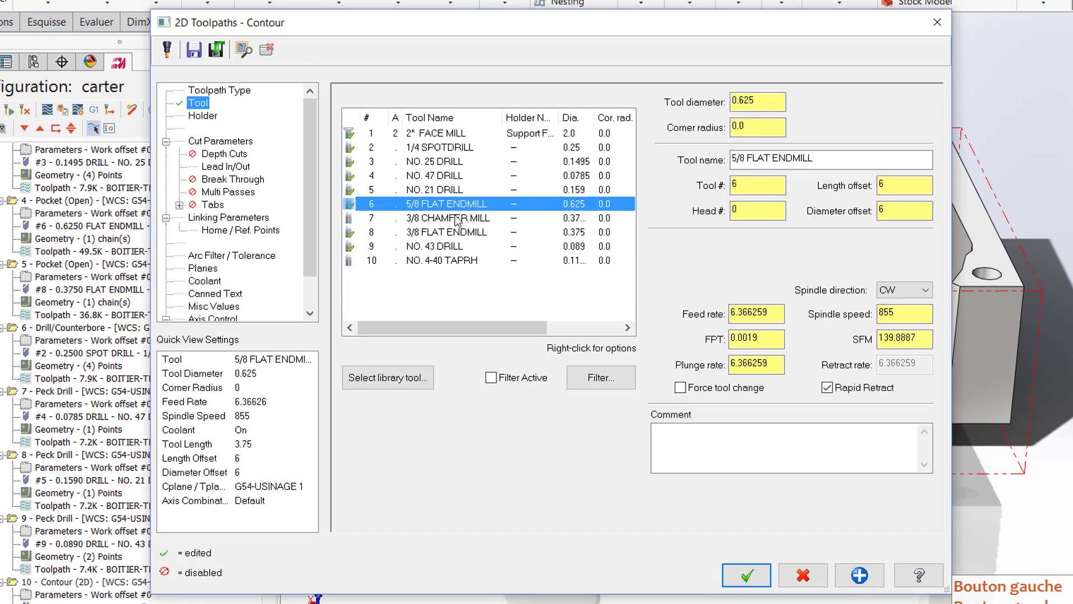
{"action": "left_click", "coordinate": [779, 318]}
{"action": "left_click", "coordinate": [780, 319]}
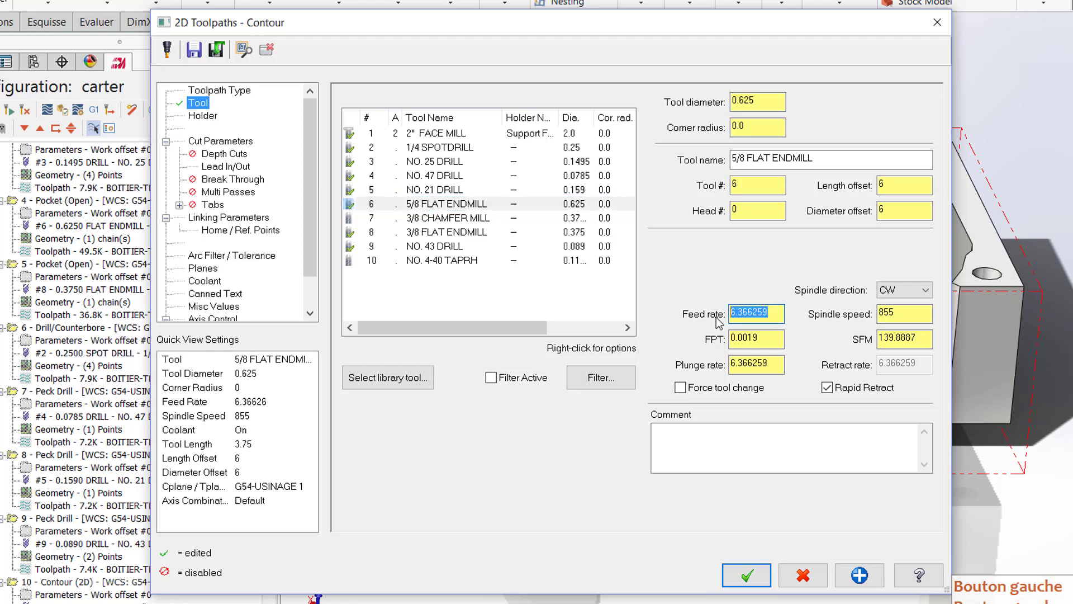
{"action": "type", "text": "15"}
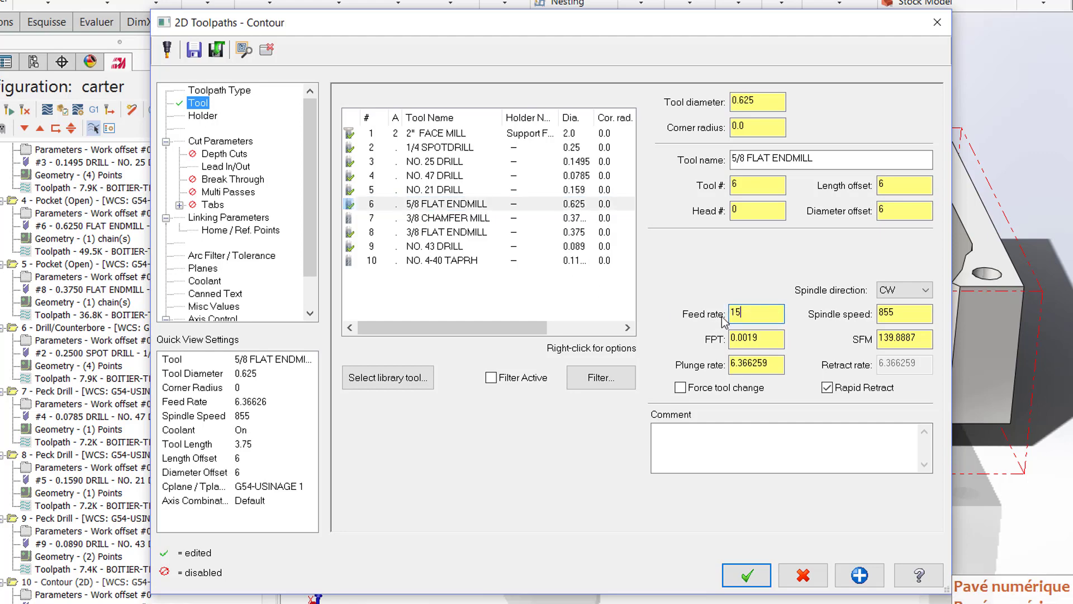
Step: Set the contour tool's spindle speed to 3000 and its plunge rate to 30
{"action": "left_click", "coordinate": [903, 314]}
{"action": "double_click", "coordinate": [909, 314]}
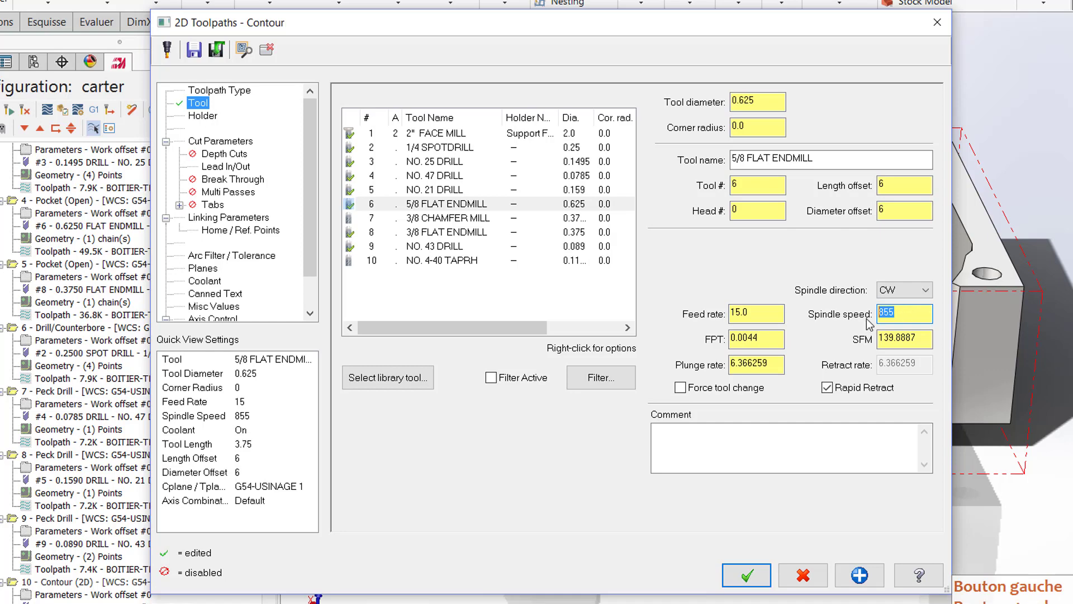
{"action": "type", "text": "3000"}
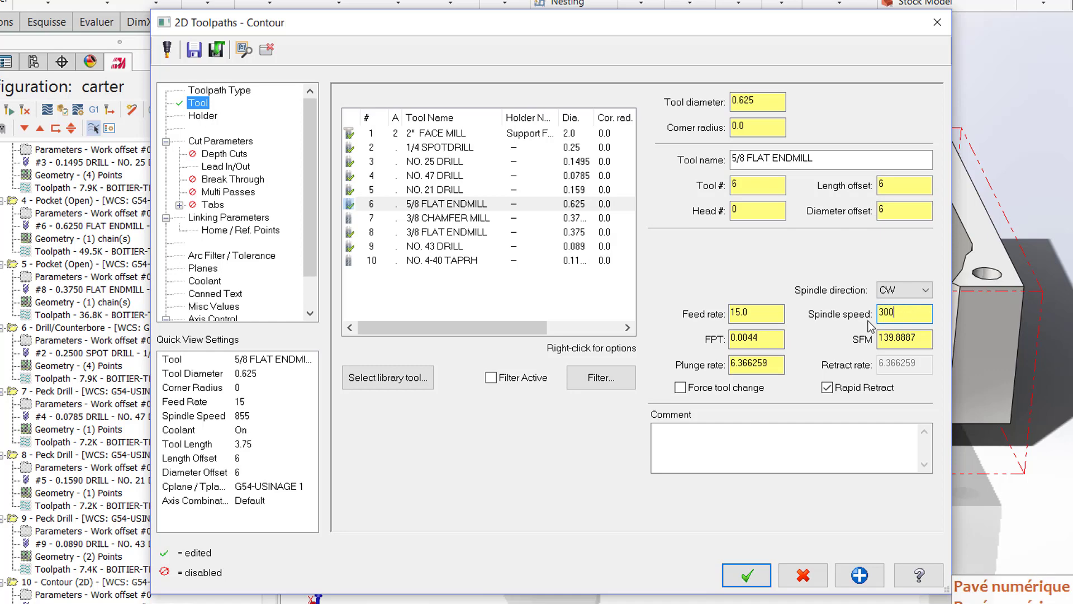
{"action": "left_click", "coordinate": [782, 364]}
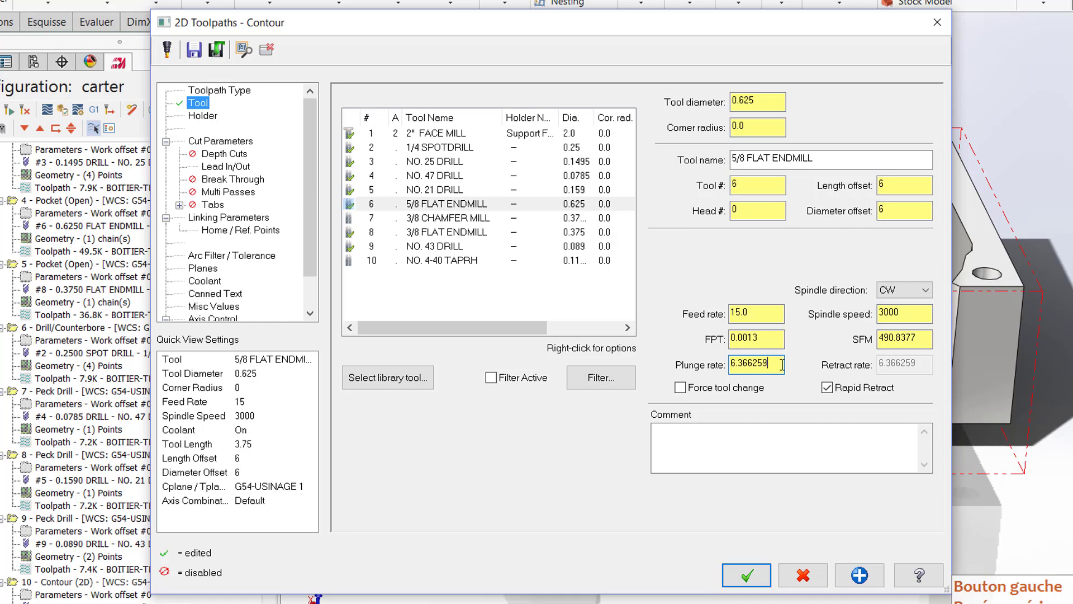
{"action": "left_click_drag", "start_coordinate": [781, 364], "coordinate": [716, 373]}
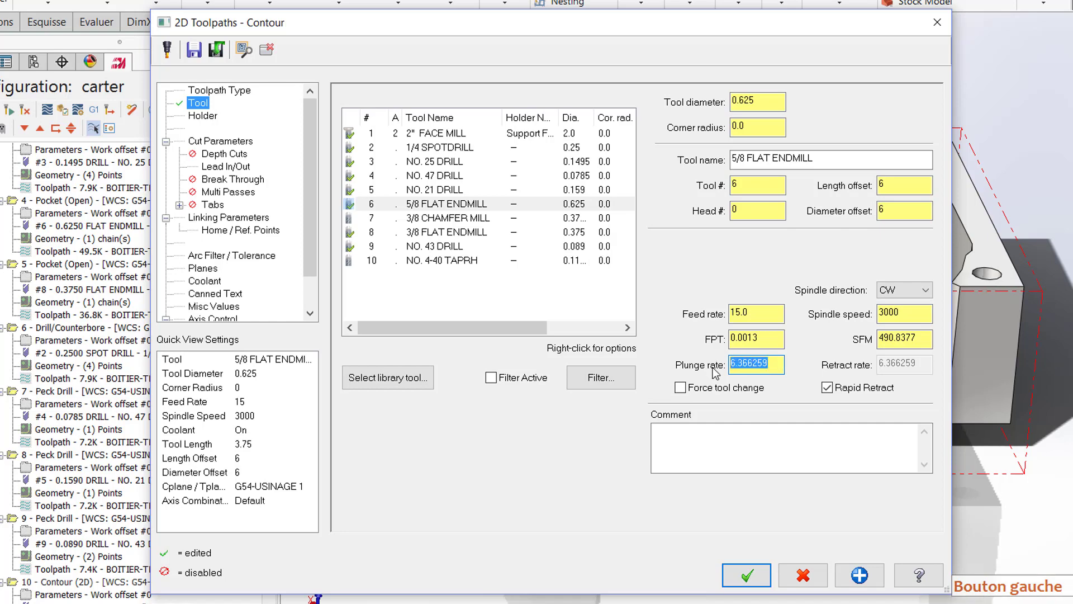
{"action": "type", "text": "30"}
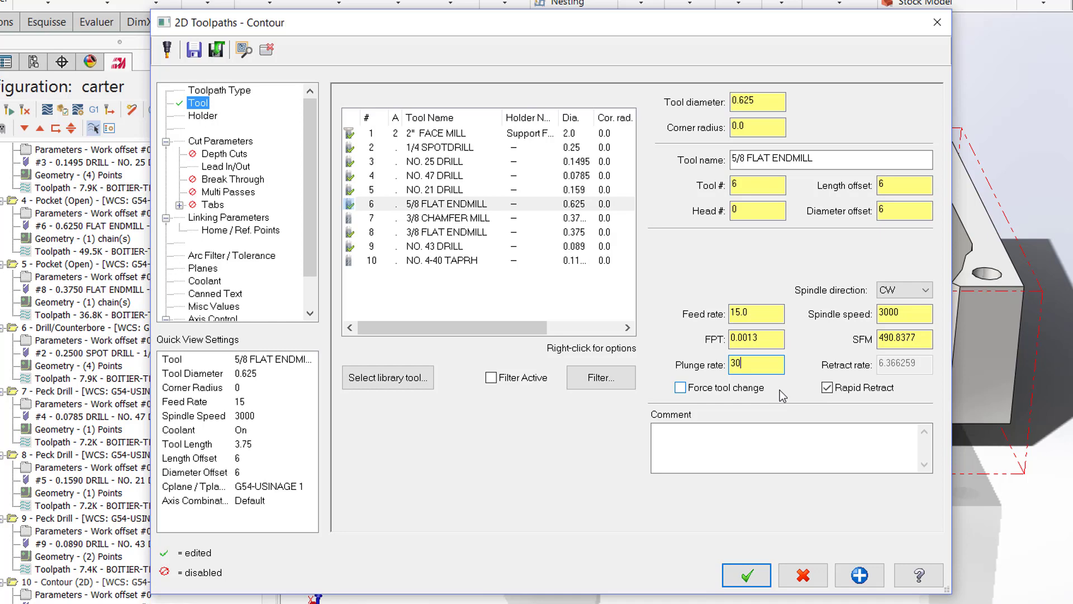
Step: Enable depth cuts for the contour with a maximum rough step of 0.15
{"action": "left_click", "coordinate": [238, 158]}
{"action": "left_click", "coordinate": [407, 144]}
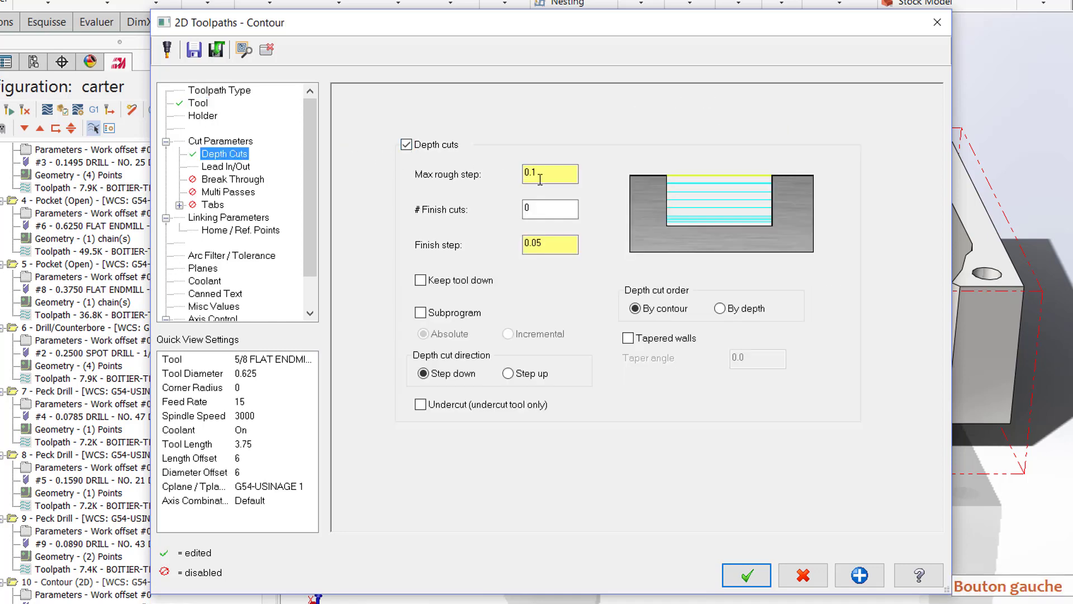
{"action": "left_click", "coordinate": [541, 180]}
{"action": "type", "text": "5"}
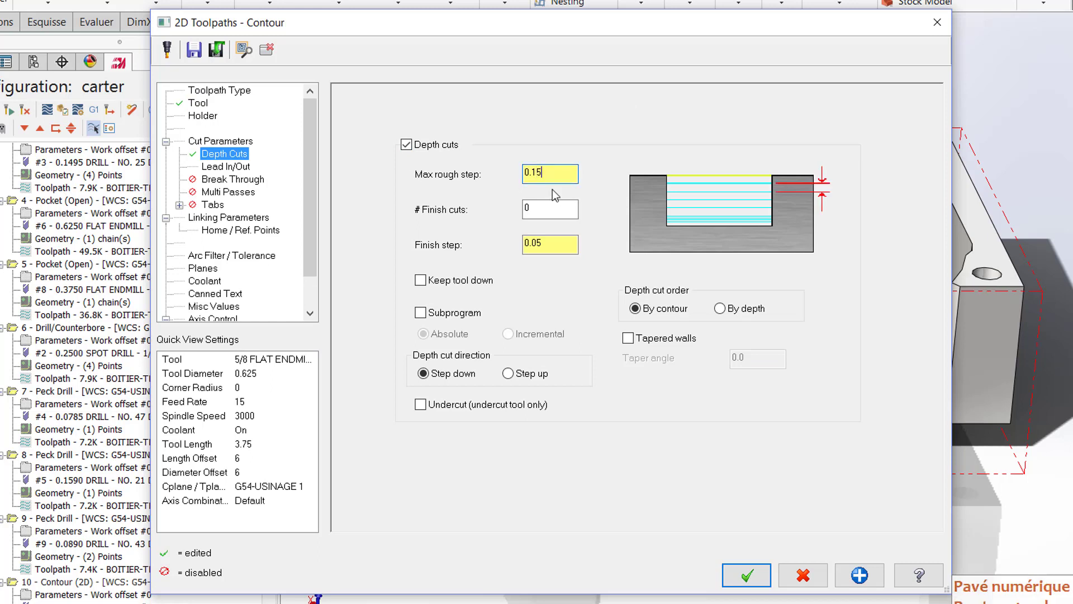
Step: Disable midpoint entry/exit in the lead in/out settings, extend the contour start by 50%, and copy that adjustment to the contour end
{"action": "left_click", "coordinate": [231, 168]}
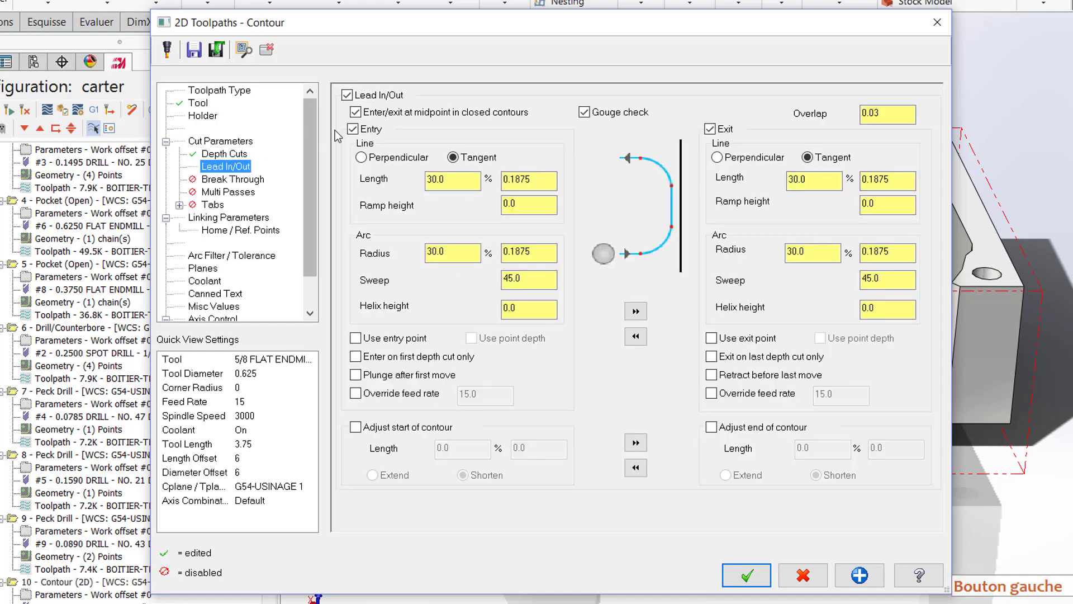
{"action": "left_click", "coordinate": [355, 113]}
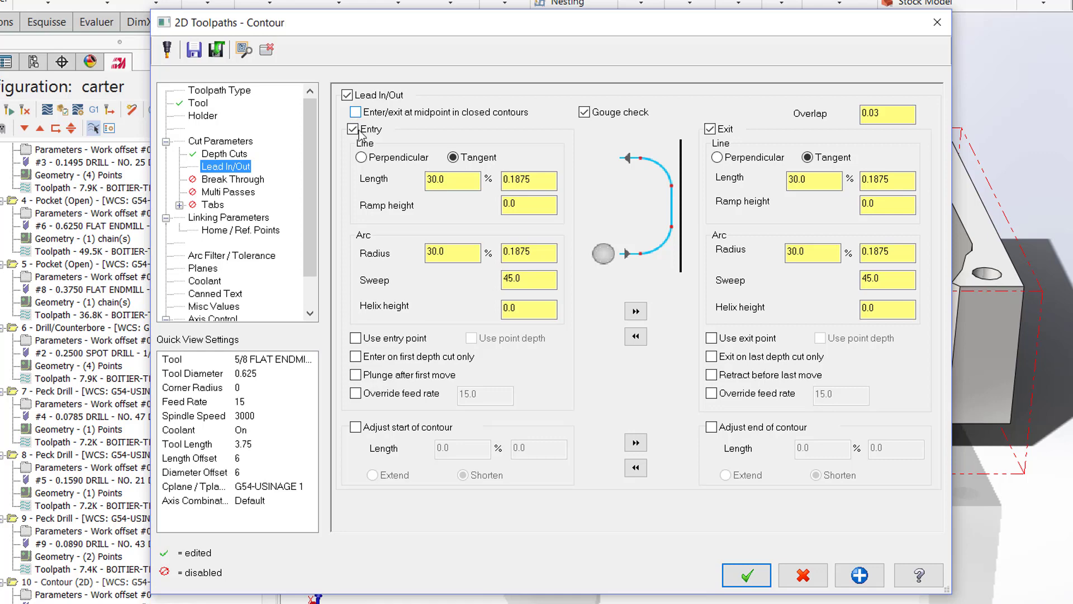
{"action": "left_click", "coordinate": [356, 429]}
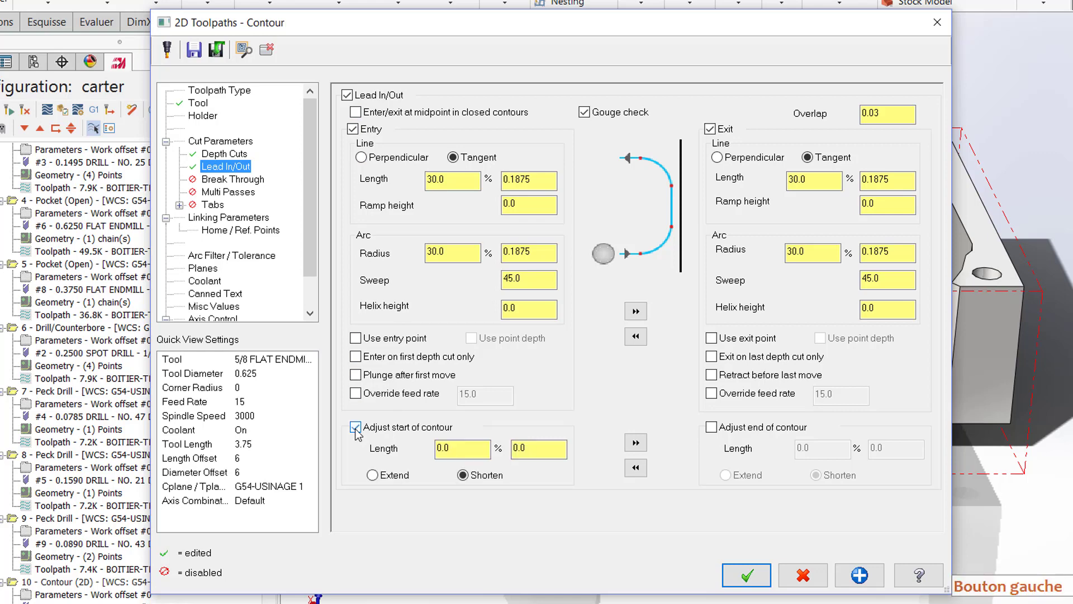
{"action": "left_click", "coordinate": [373, 475]}
{"action": "left_click", "coordinate": [464, 449]}
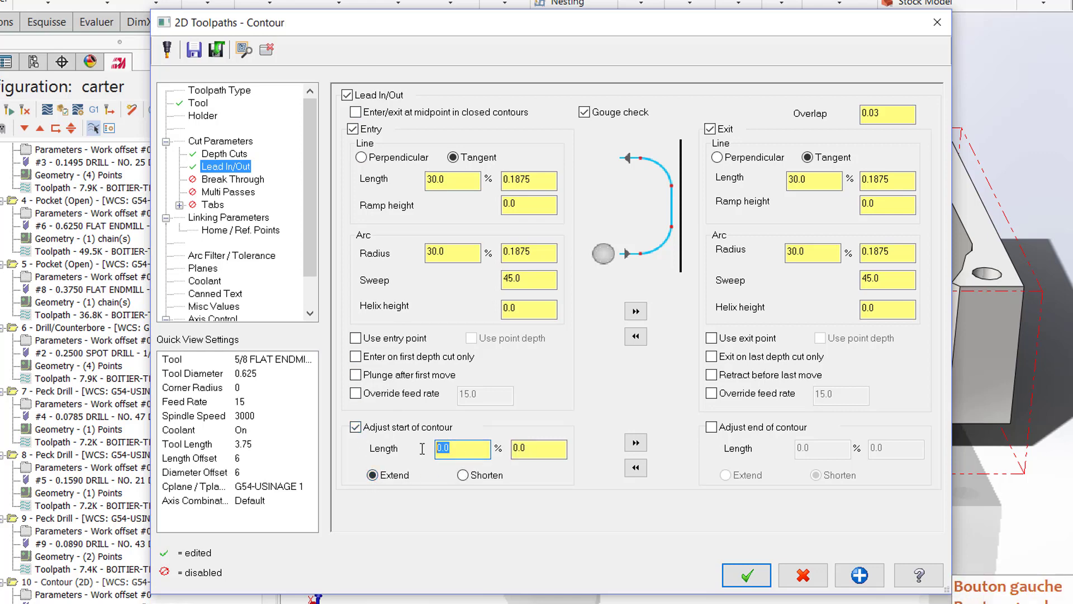
{"action": "type", "text": "50"}
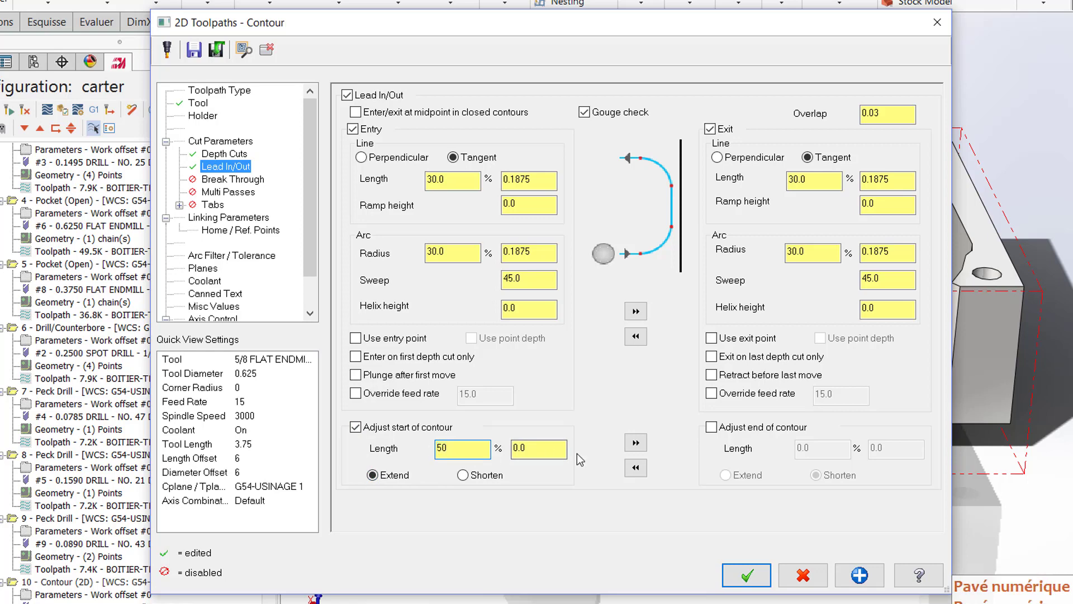
{"action": "left_click", "coordinate": [635, 443]}
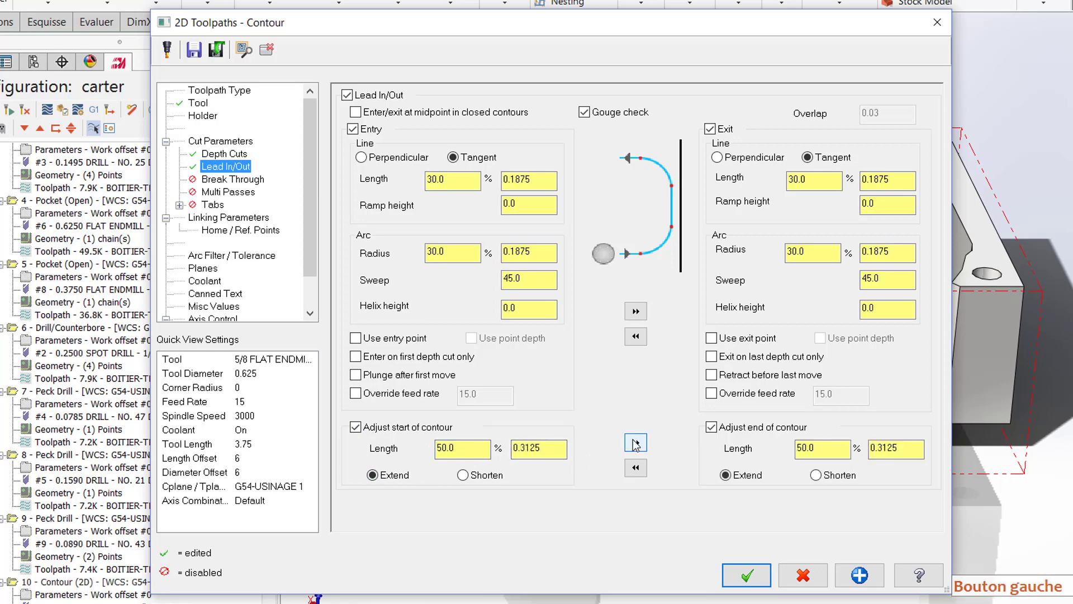
Step: Enable break through for the contour operation with a break through amount of 0.05
{"action": "left_click", "coordinate": [229, 179]}
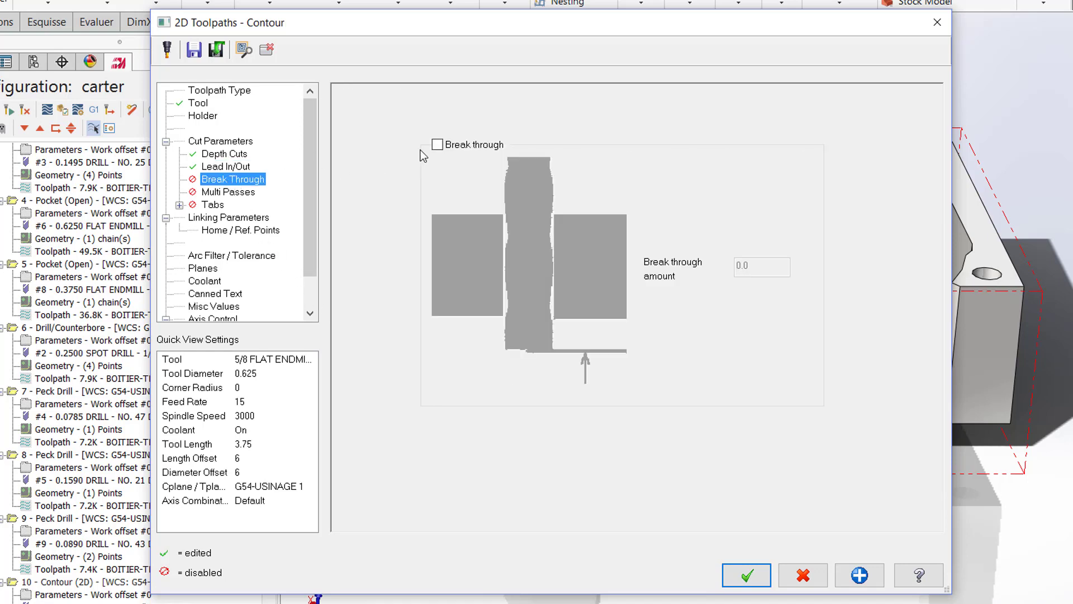
{"action": "left_click", "coordinate": [438, 145]}
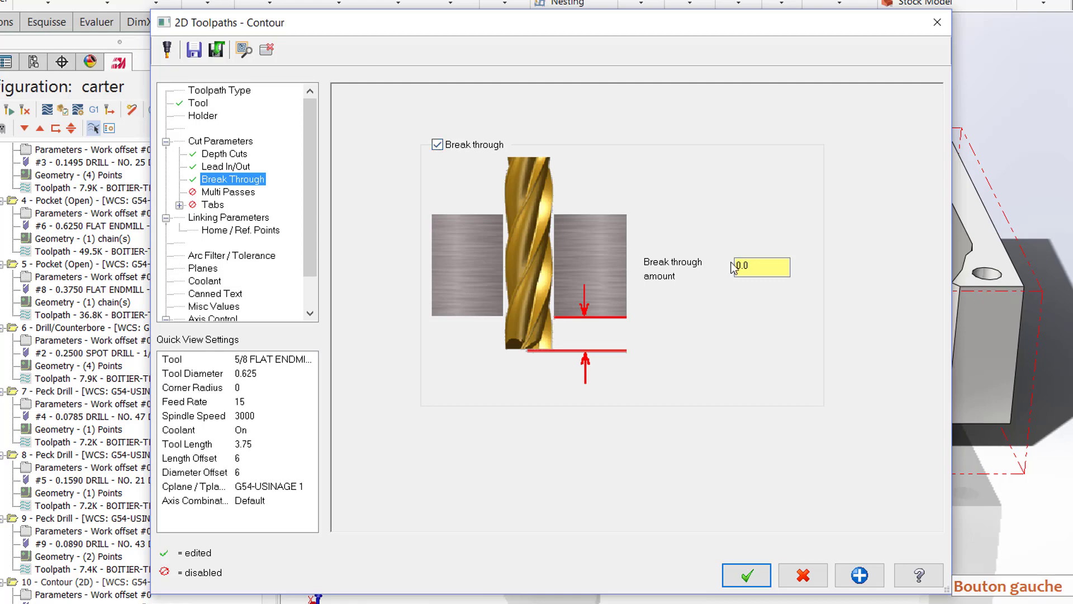
{"action": "left_click", "coordinate": [760, 267]}
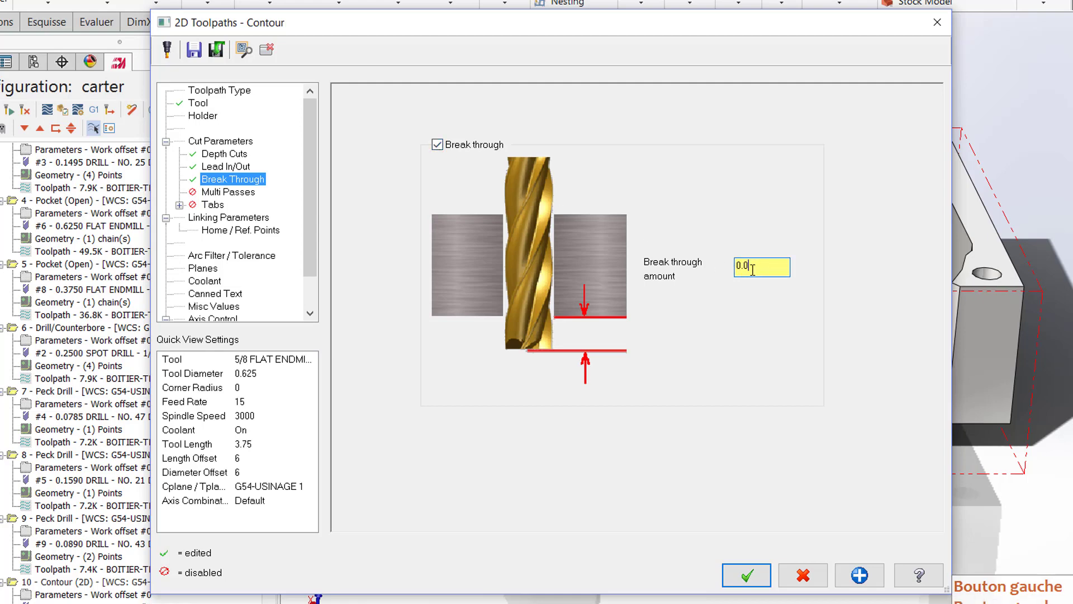
{"action": "type", "text": "5"}
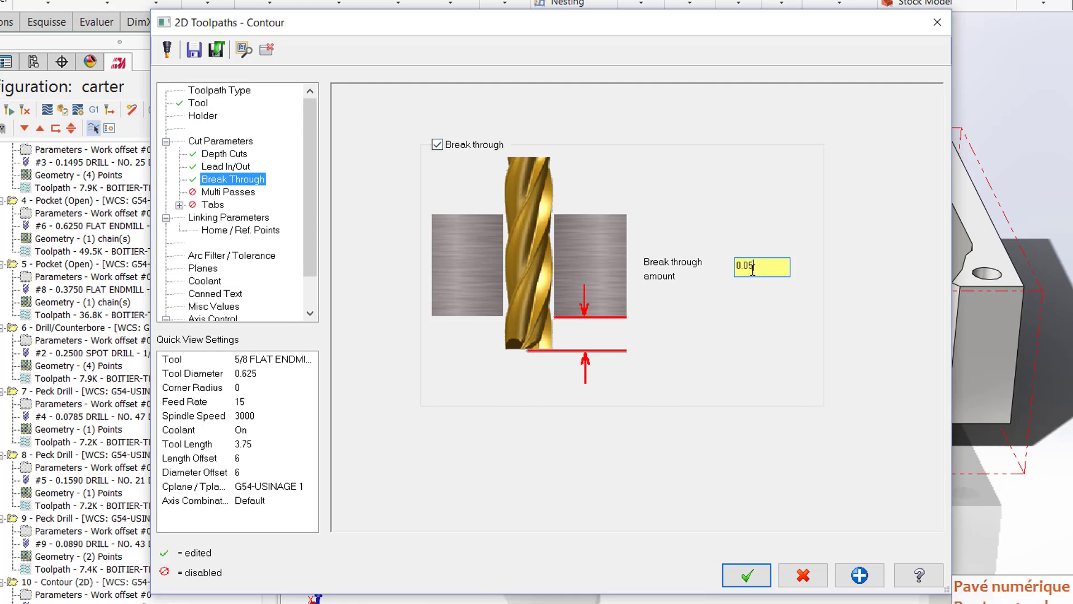
Step: Enable multi passes for the contour with a rough spacing of 0.15 and one finish pass spaced 0.01
{"action": "left_click", "coordinate": [229, 193]}
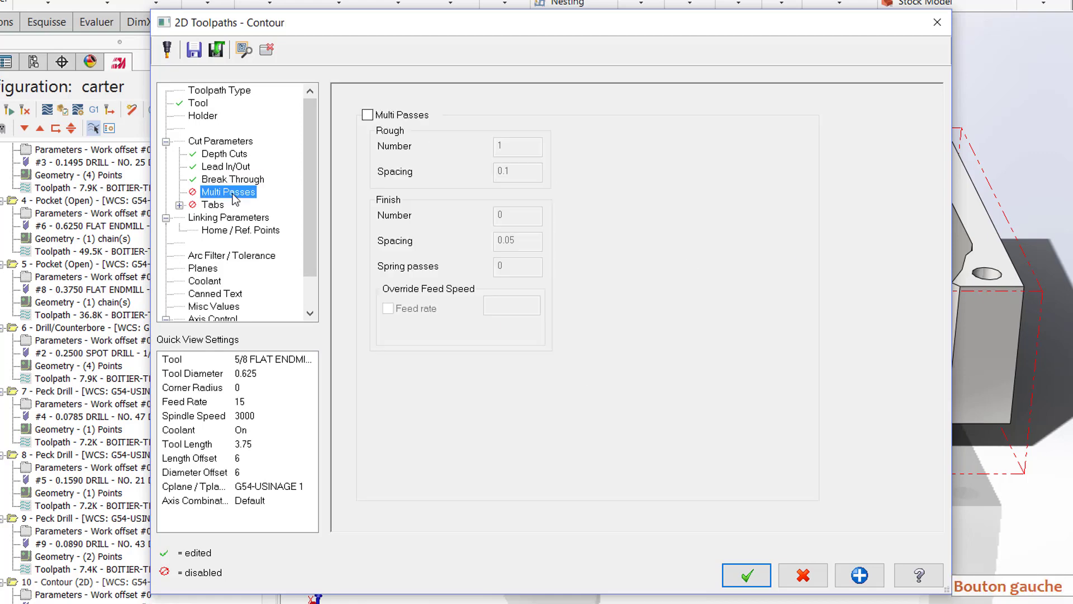
{"action": "left_click", "coordinate": [367, 116]}
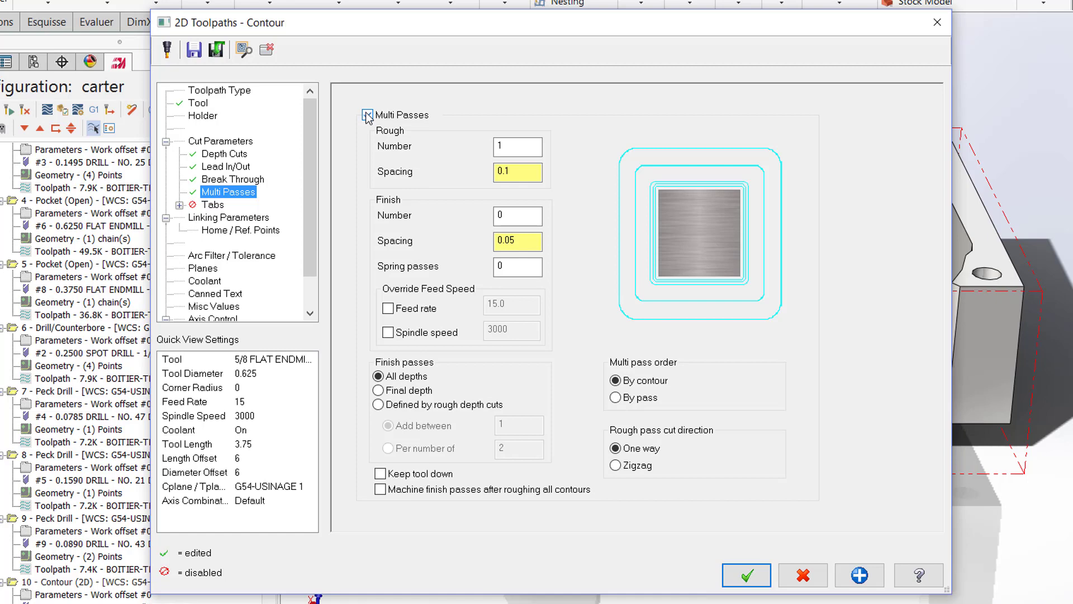
{"action": "left_click", "coordinate": [514, 174]}
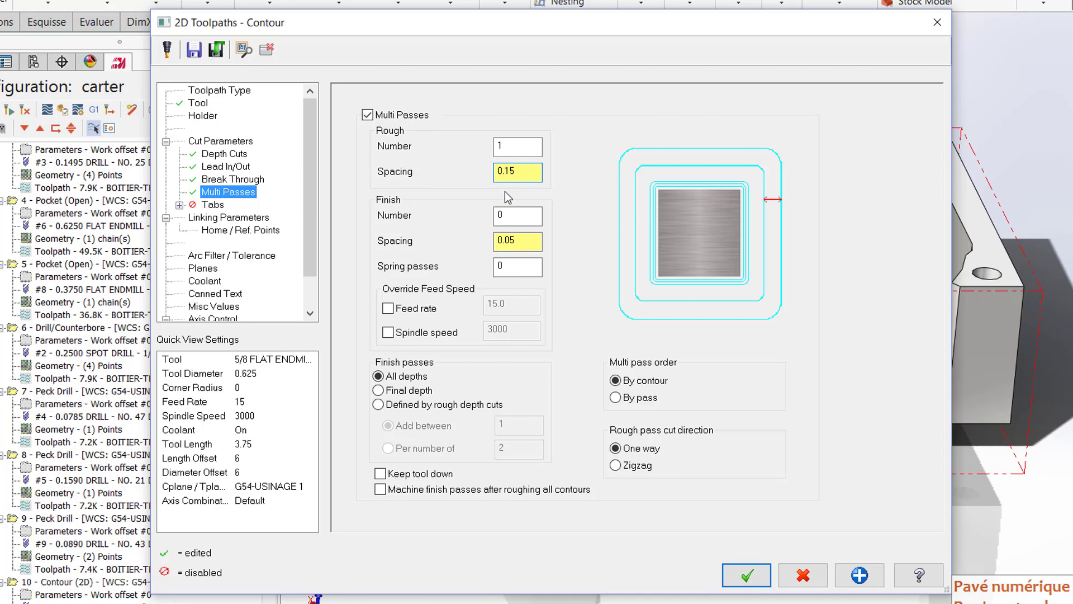
{"action": "left_click", "coordinate": [503, 216]}
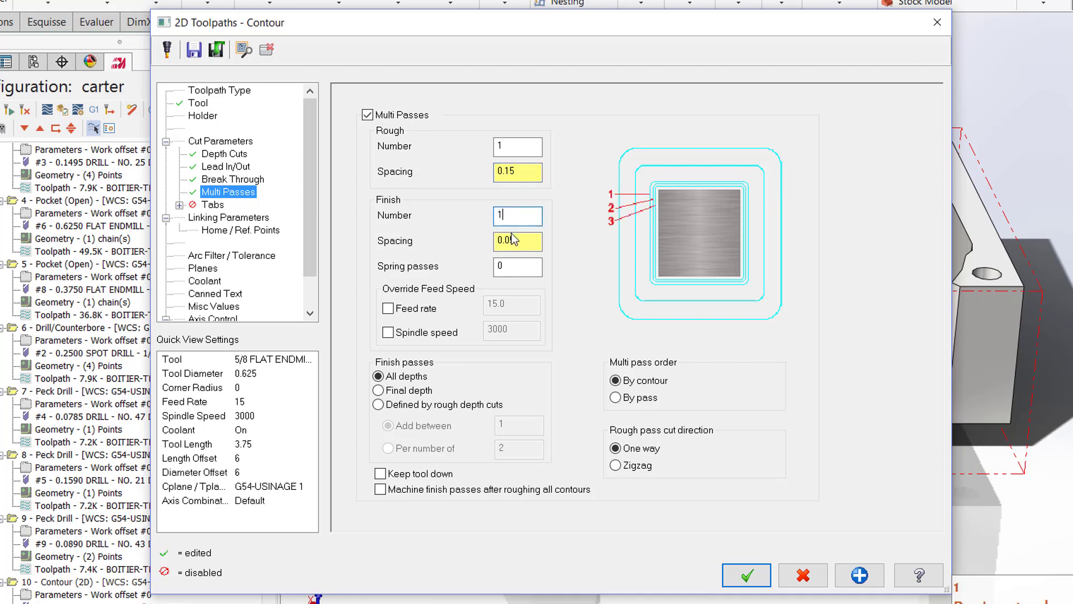
{"action": "type", "text": "1"}
{"action": "left_click_drag", "start_coordinate": [512, 240], "coordinate": [522, 239]}
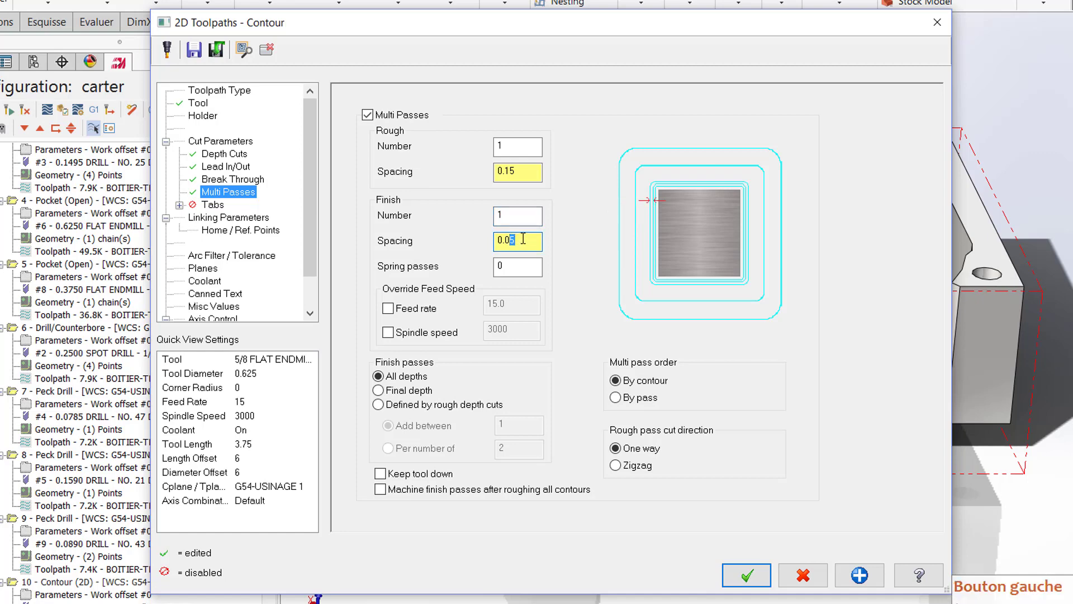
{"action": "type", "text": "1"}
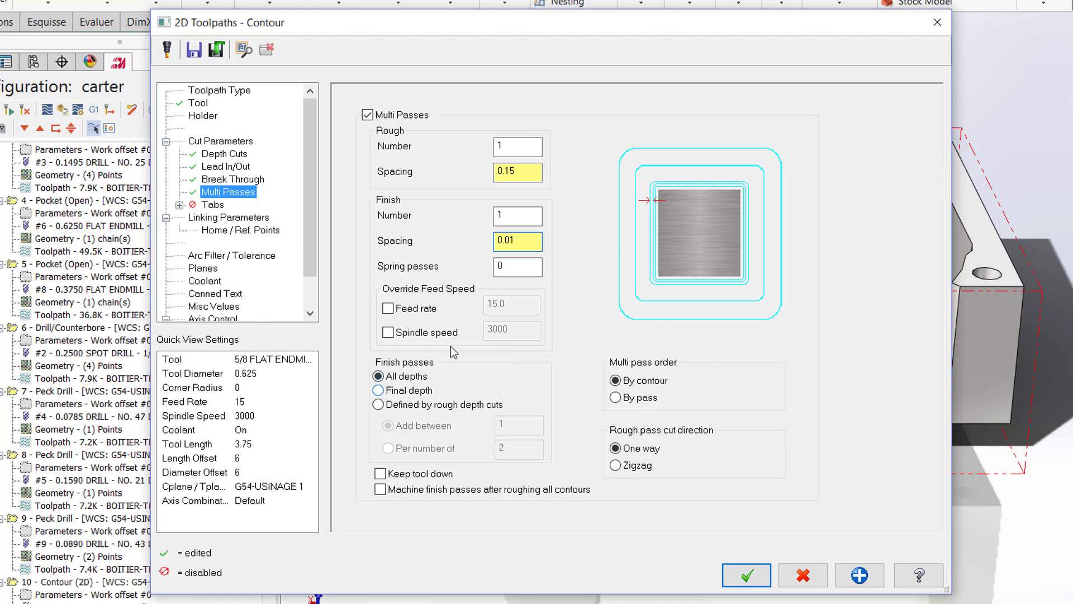
Step: Override the finish pass feed rate with 10 and restrict the finish passes to the final depth
{"action": "left_click", "coordinate": [410, 311]}
{"action": "left_click_drag", "start_coordinate": [508, 302], "coordinate": [484, 308]}
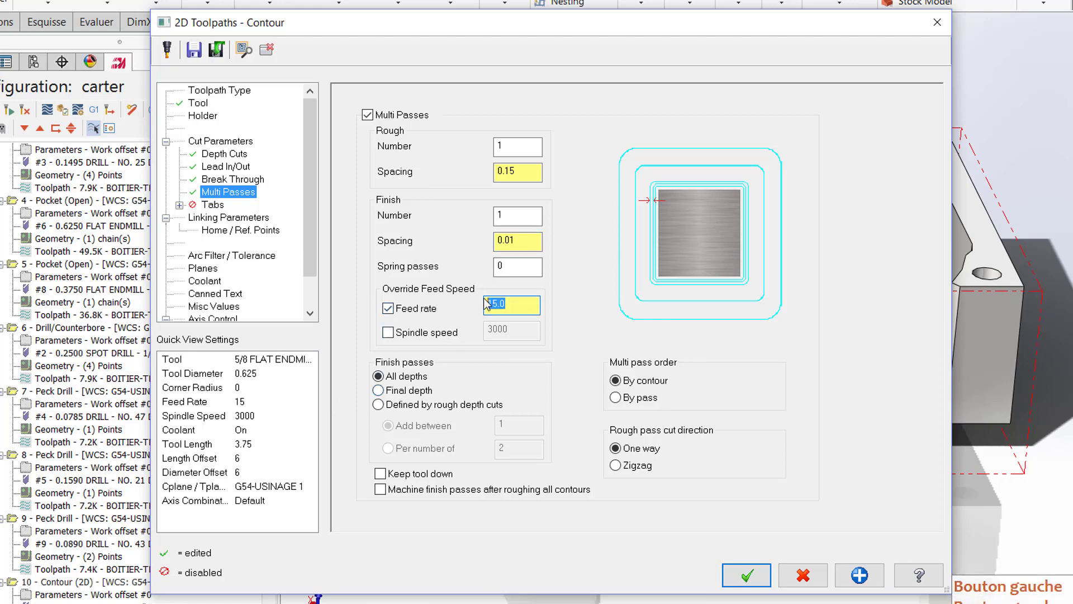
{"action": "type", "text": "10"}
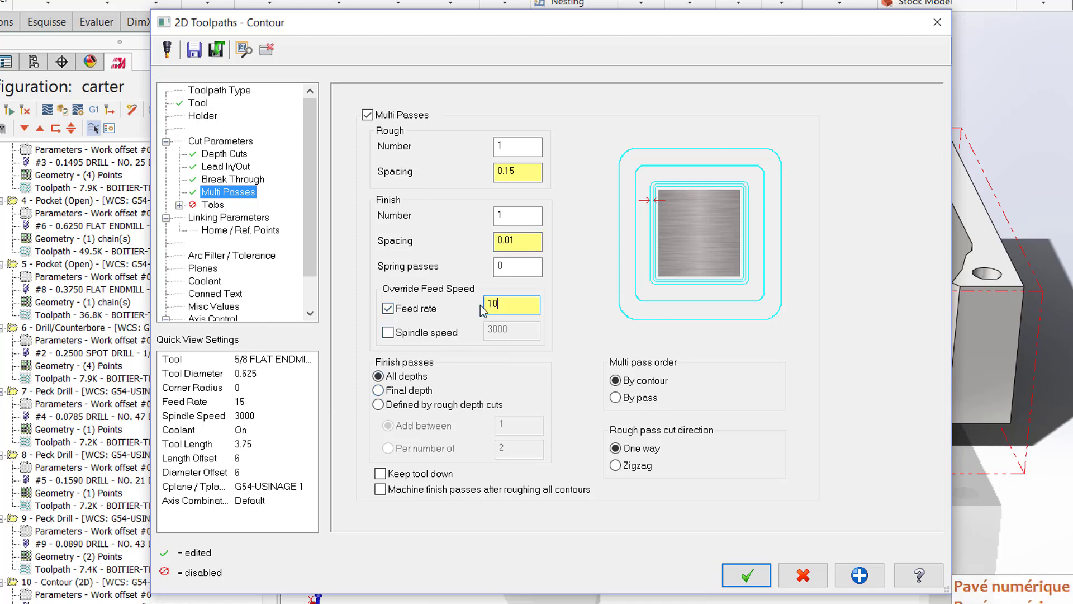
{"action": "left_click", "coordinate": [379, 390]}
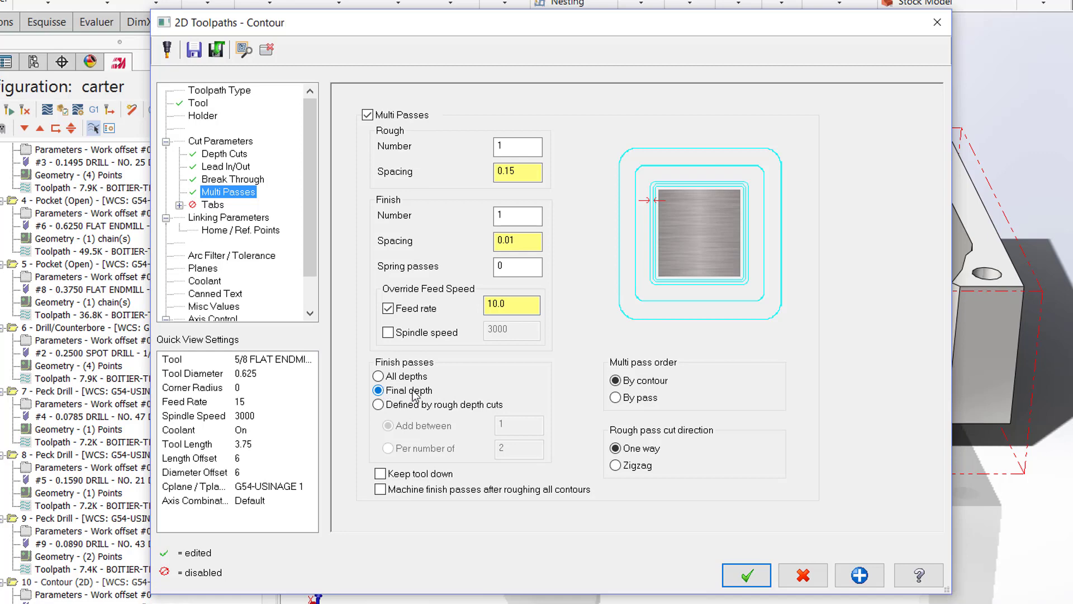
Step: In the contour's linking parameters, set the depth to incremental 0 and the top of stock to 0.975
{"action": "left_click", "coordinate": [238, 224]}
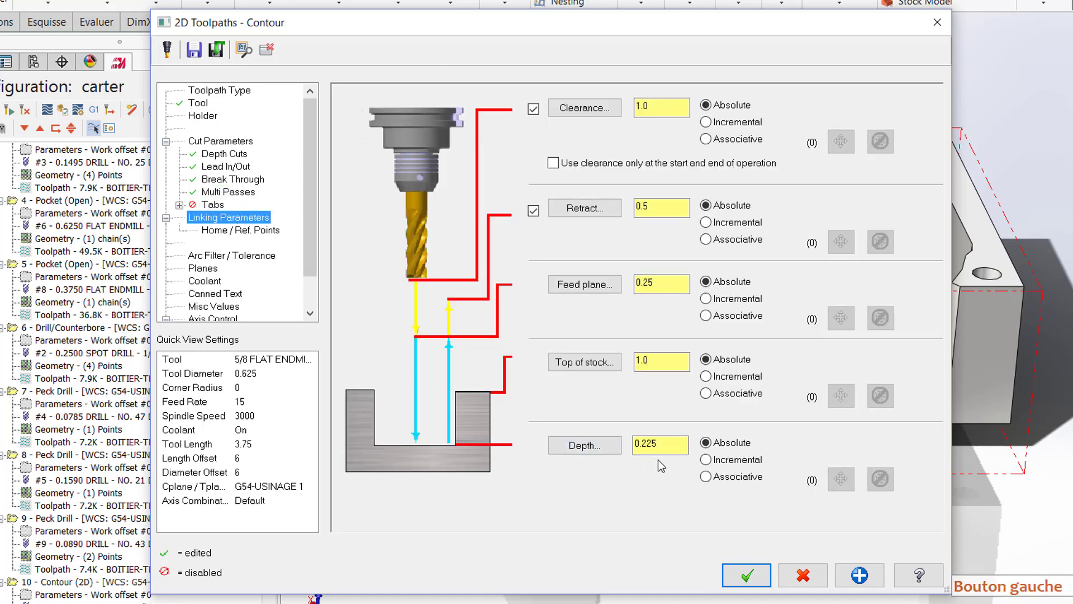
{"action": "left_click", "coordinate": [702, 460]}
{"action": "left_click", "coordinate": [681, 445]}
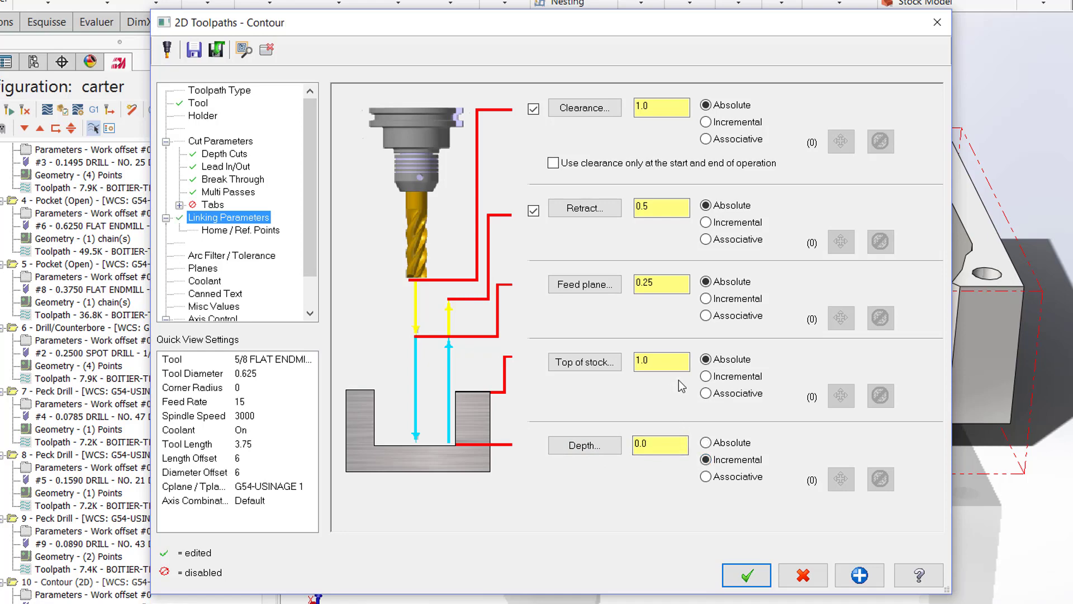
{"action": "double_click", "coordinate": [661, 361]}
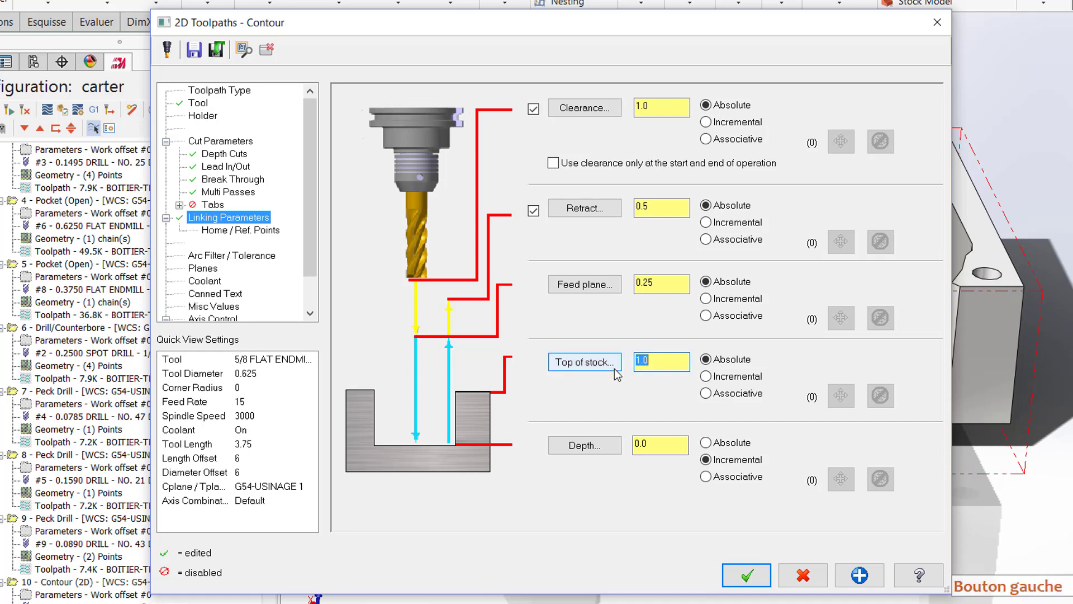
{"action": "type", "text": ".975"}
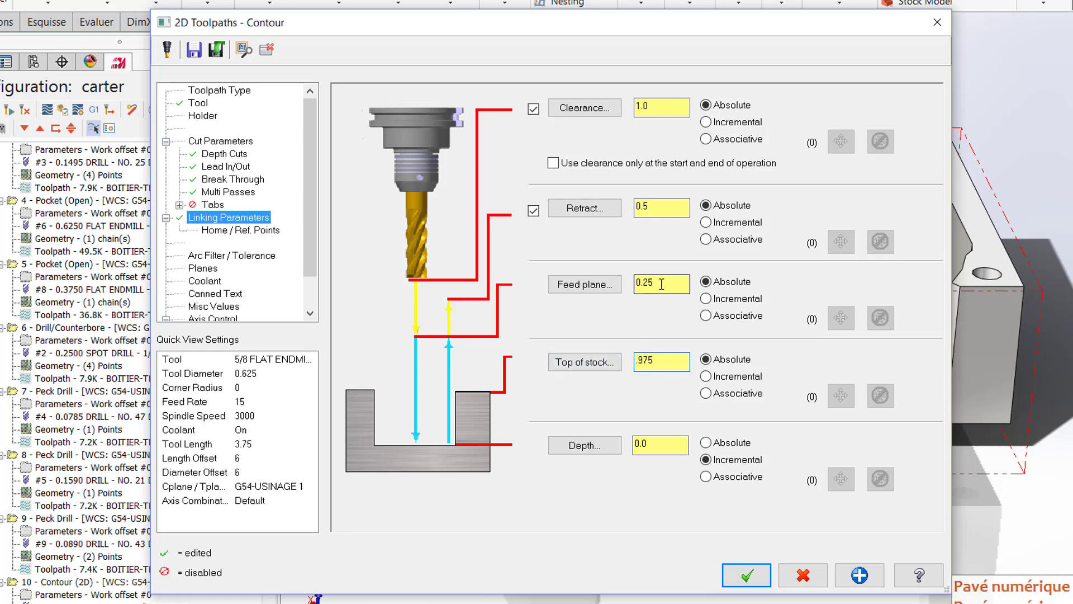
Step: Set the feed plane to 1.25, disable the retract and clearance heights, and accept the contour operation
{"action": "left_click_drag", "start_coordinate": [661, 283], "coordinate": [638, 286]}
{"action": "type", "text": "1"}
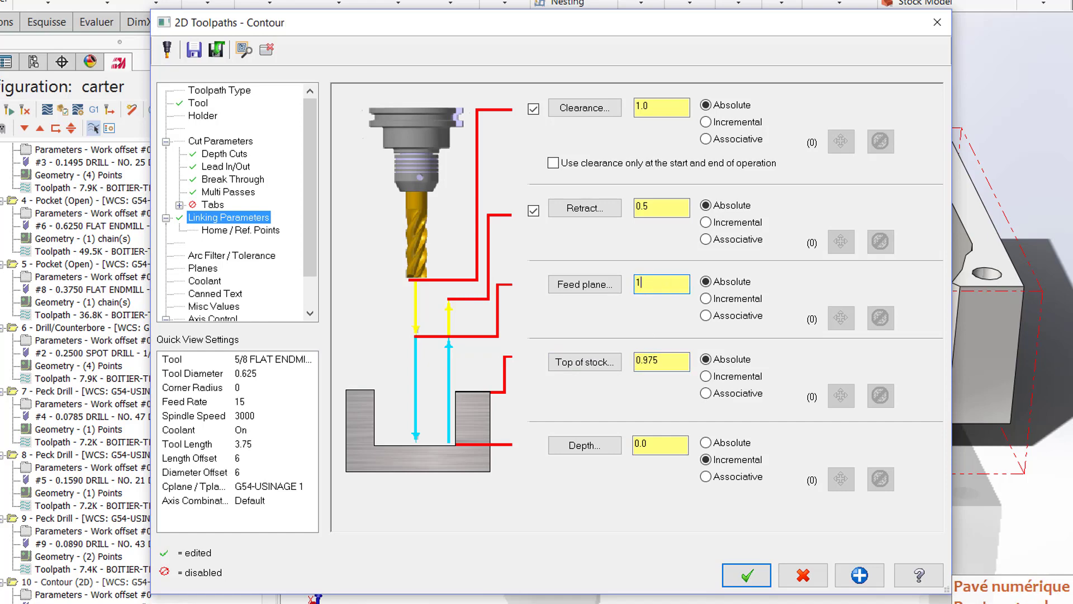
{"action": "left_click", "coordinate": [533, 210]}
{"action": "left_click", "coordinate": [533, 110]}
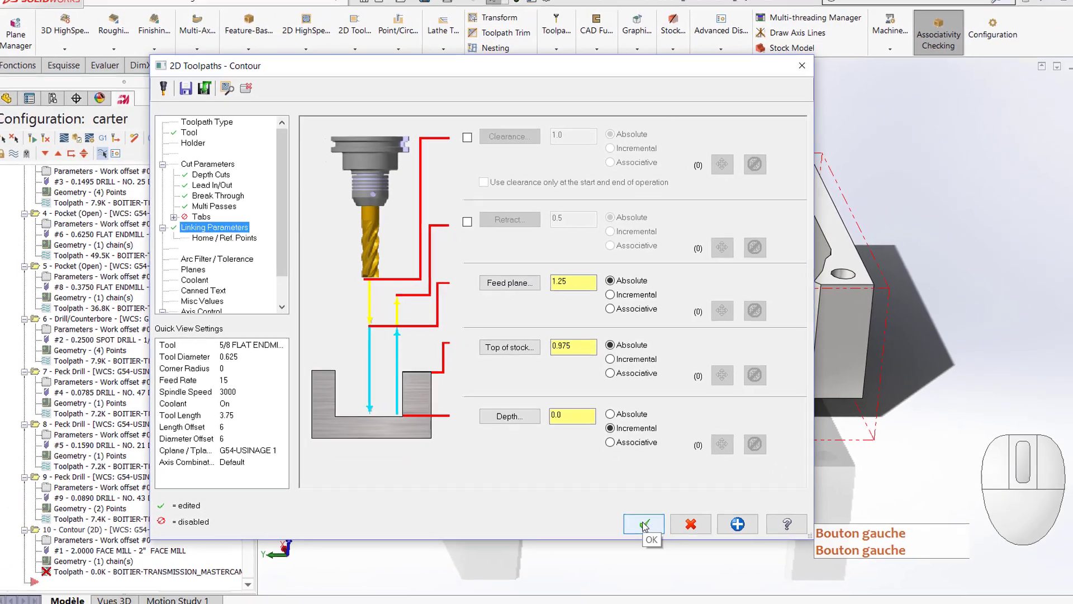
{"action": "left_click", "coordinate": [746, 575]}
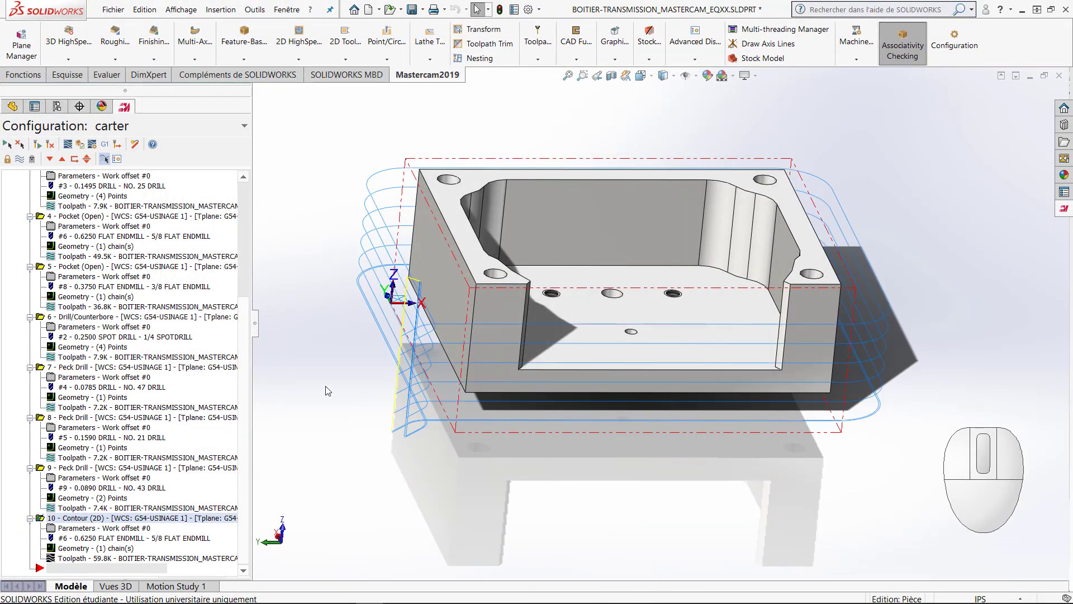
Step: Backplot the outer wall contour to check the tool's passes around the housing, and close the simulation
{"action": "left_click", "coordinate": [67, 144]}
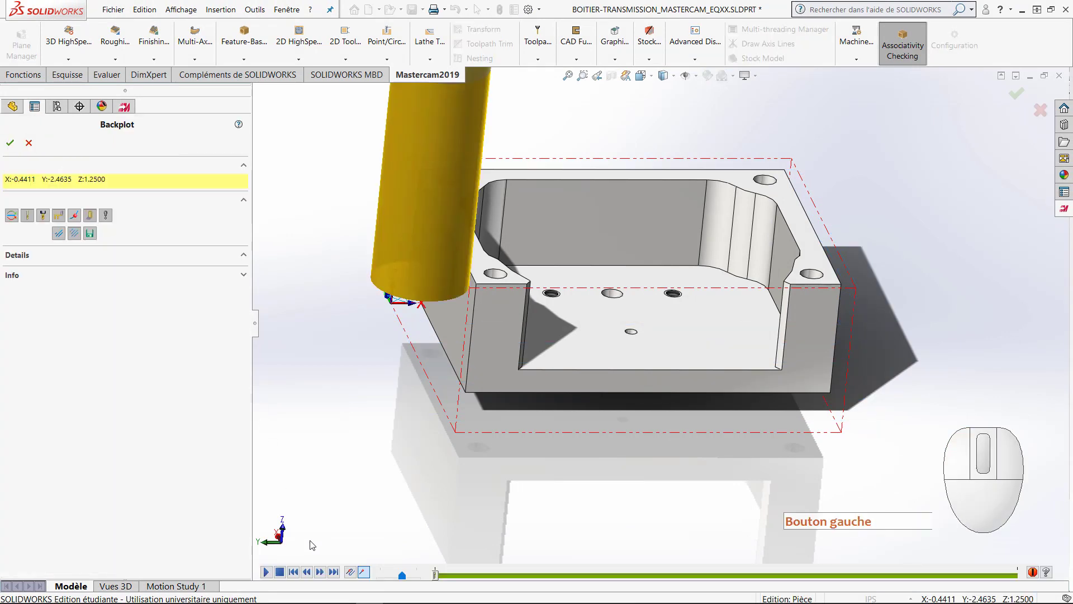
{"action": "left_click", "coordinate": [266, 572]}
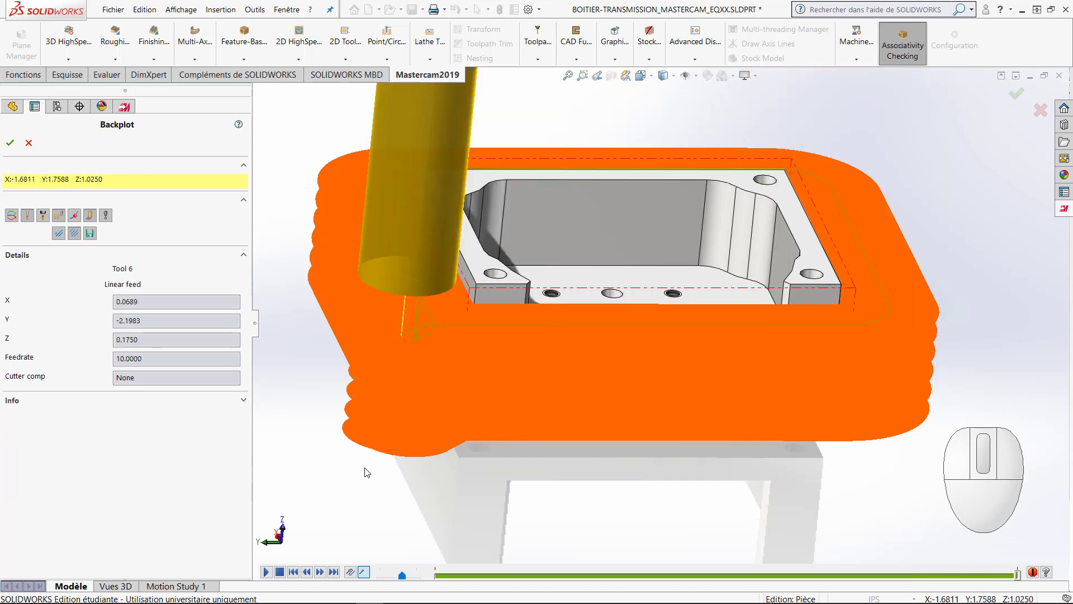
{"action": "middle_click_drag", "start_coordinate": [371, 471], "coordinate": [331, 503]}
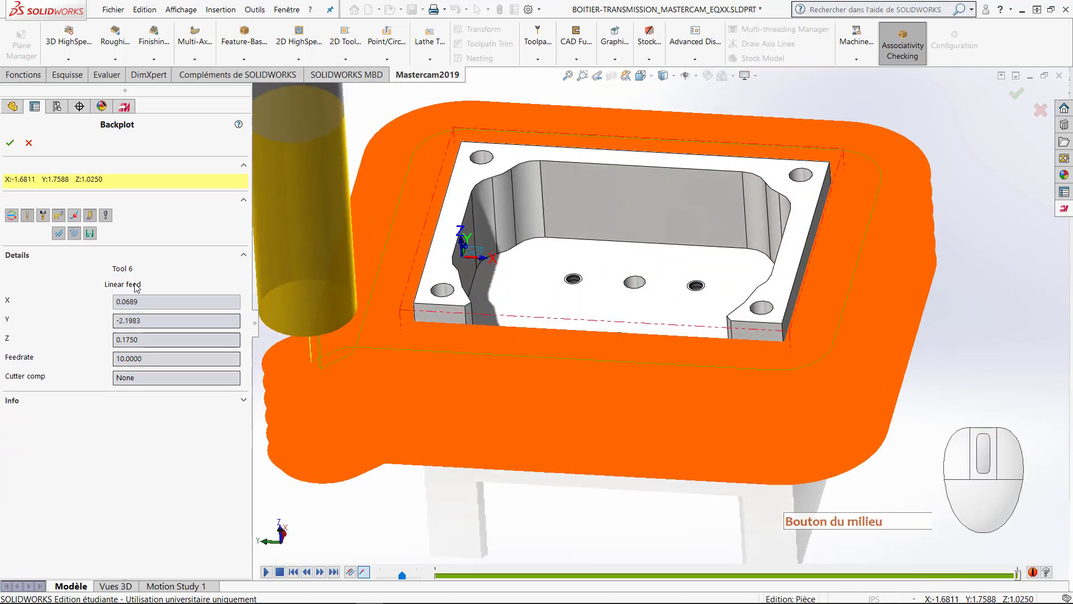
{"action": "left_click", "coordinate": [10, 143]}
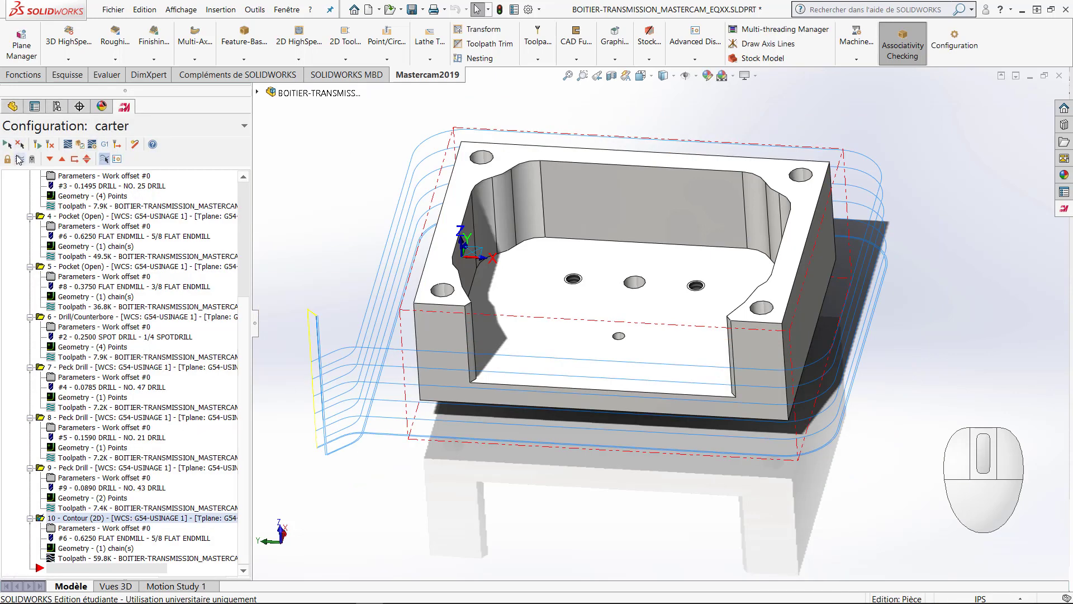
Step: Hide the outer contour's toolpath and start another 2D contour chained from the front-left edge of the housing's top face
{"action": "left_click", "coordinate": [20, 160]}
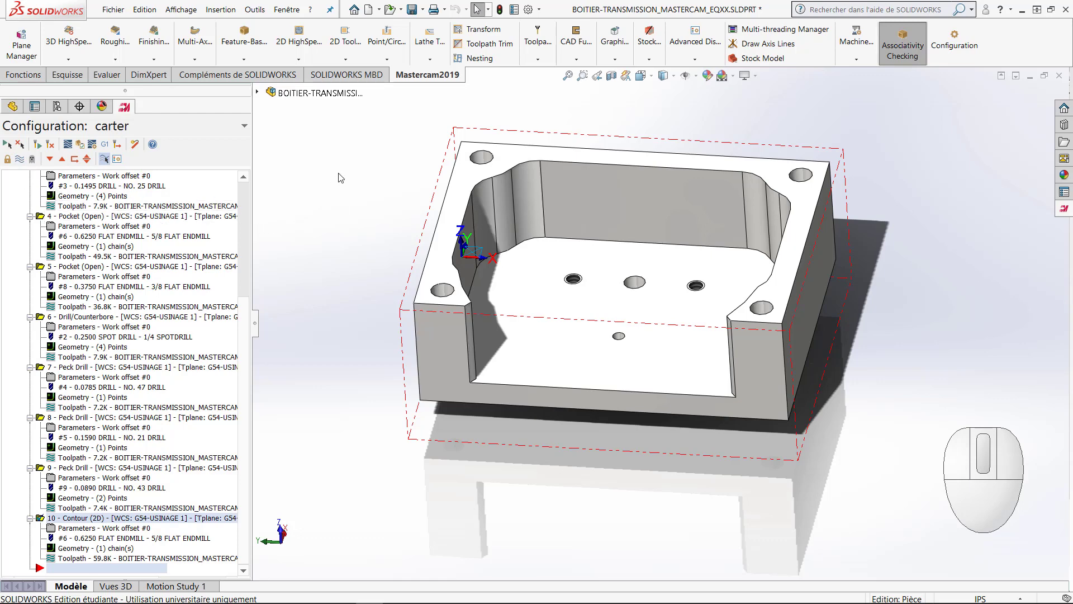
{"action": "left_click", "coordinate": [343, 60]}
{"action": "left_click", "coordinate": [353, 74]}
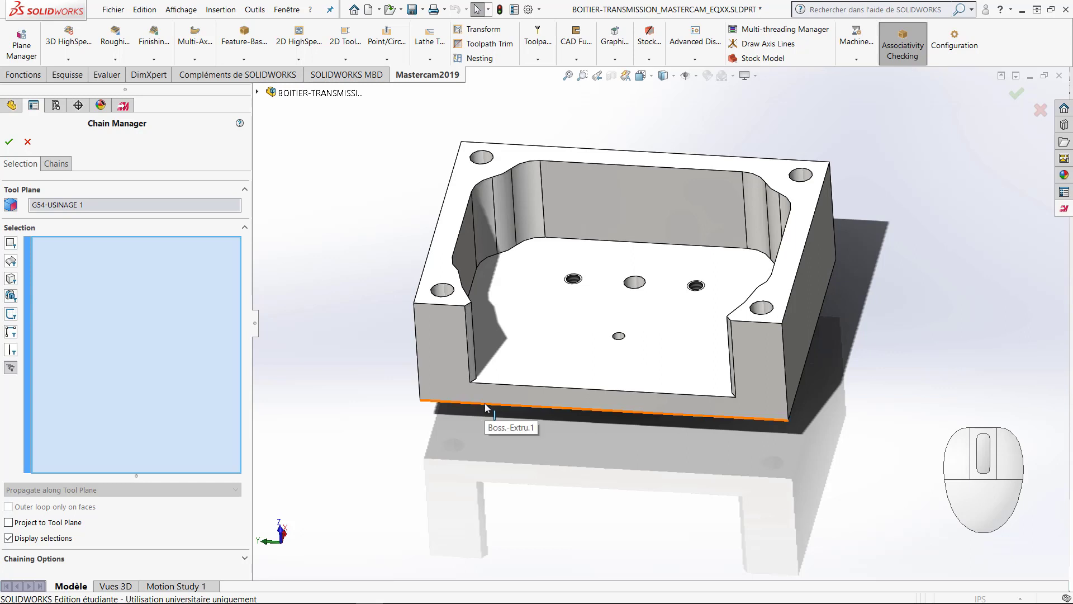
{"action": "left_click", "coordinate": [442, 307]}
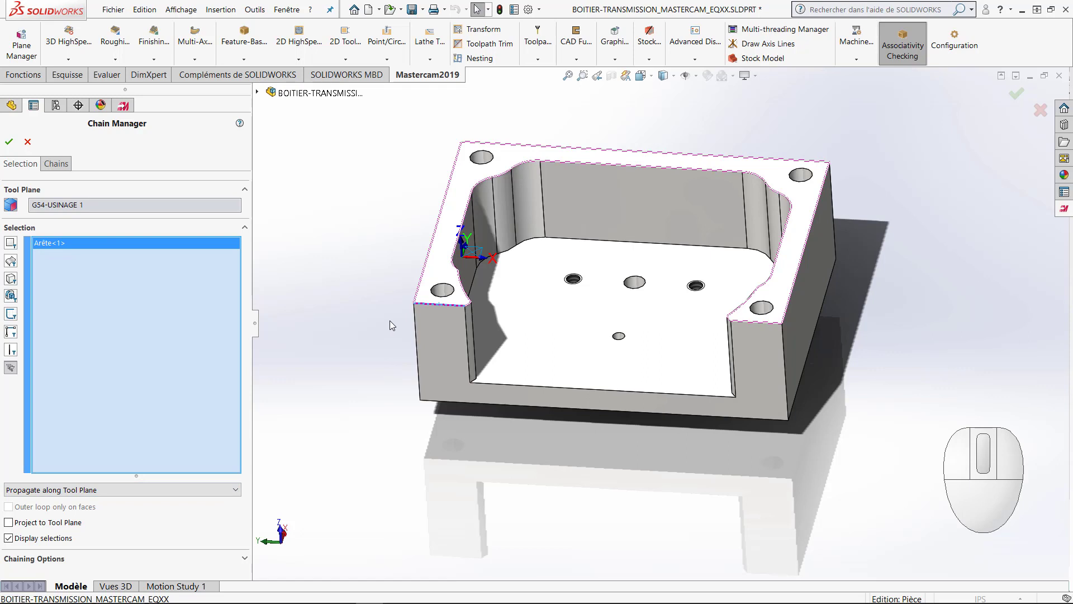
Step: Reverse the new chain's direction, keep its offset side outward and its start at the front-left corner, and accept the chain
{"action": "left_click", "coordinate": [59, 163]}
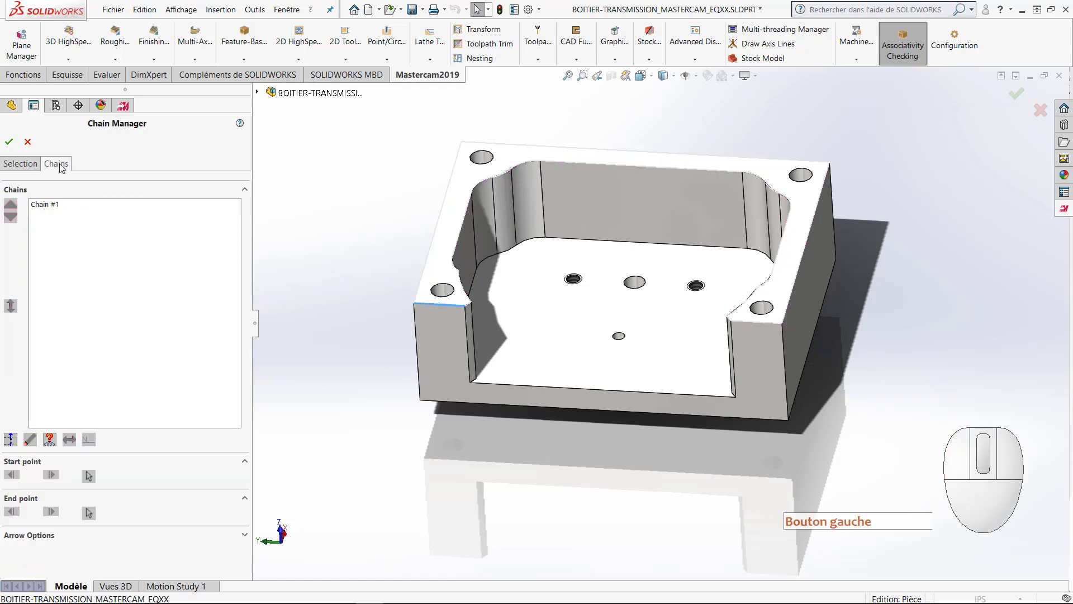
{"action": "left_click", "coordinate": [49, 205]}
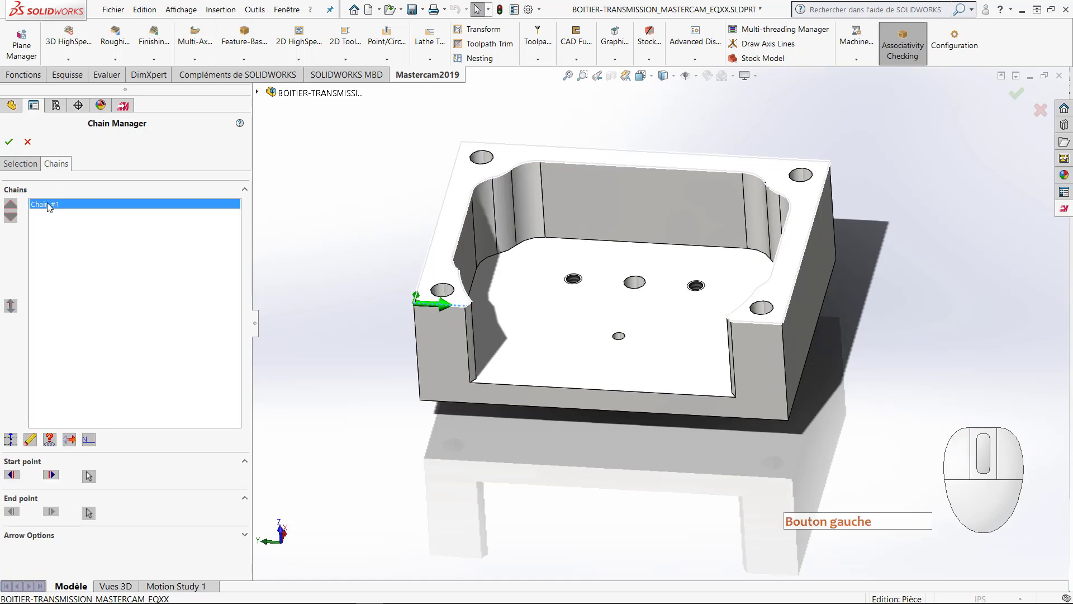
{"action": "left_click", "coordinate": [71, 442]}
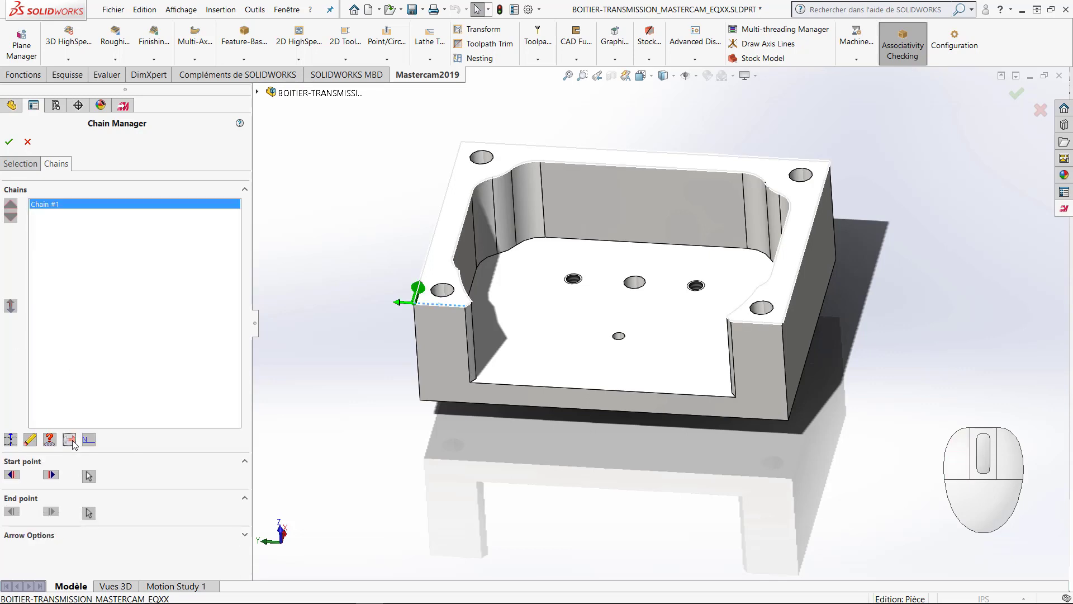
{"action": "left_click", "coordinate": [13, 441]}
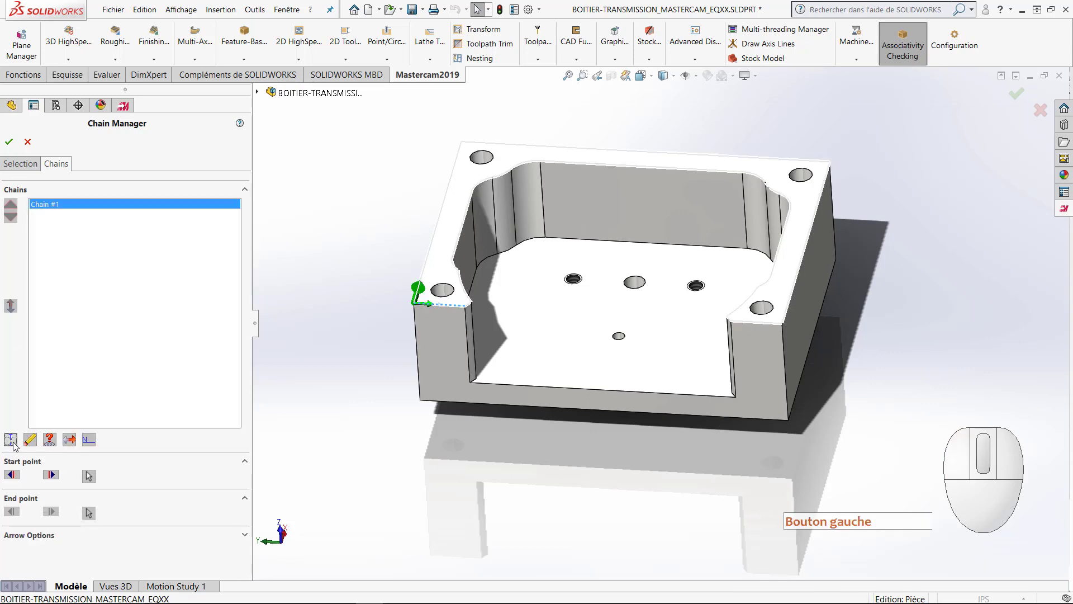
{"action": "left_click", "coordinate": [12, 442]}
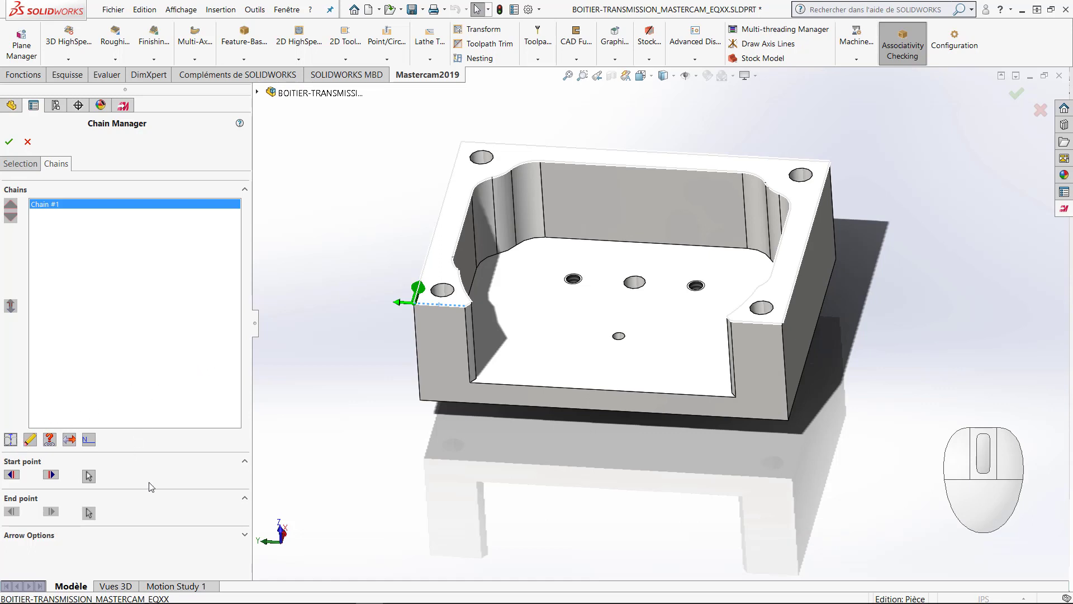
{"action": "left_click", "coordinate": [50, 475]}
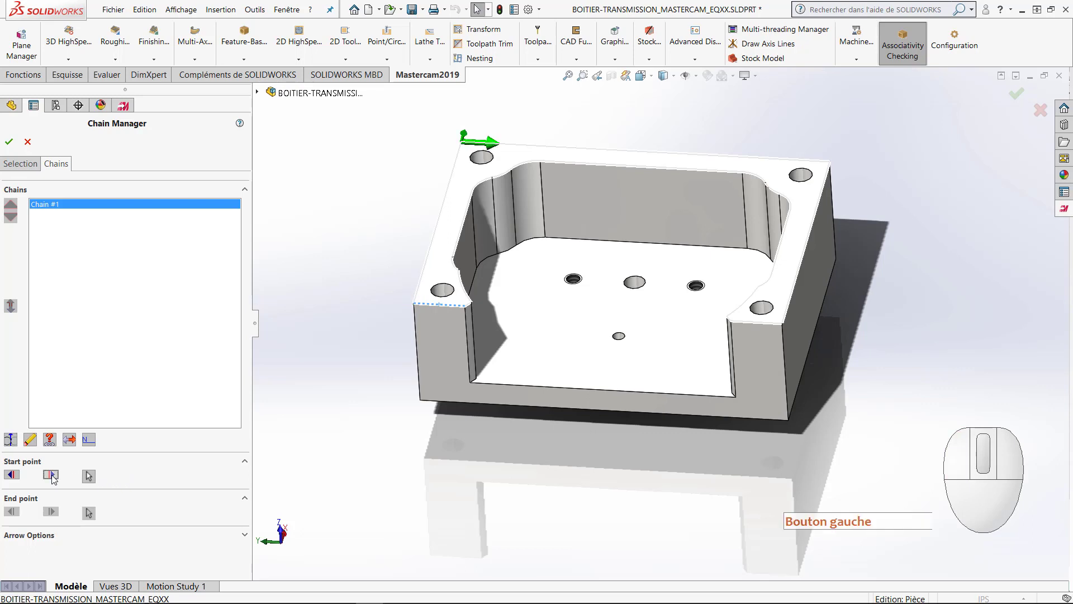
{"action": "left_click", "coordinate": [12, 475]}
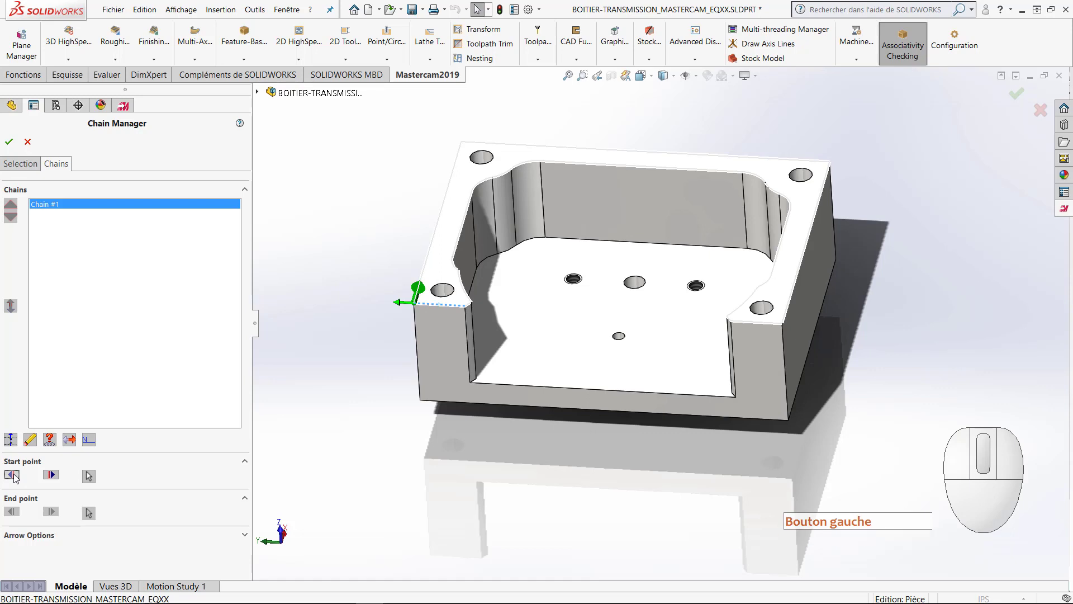
{"action": "left_click", "coordinate": [10, 143]}
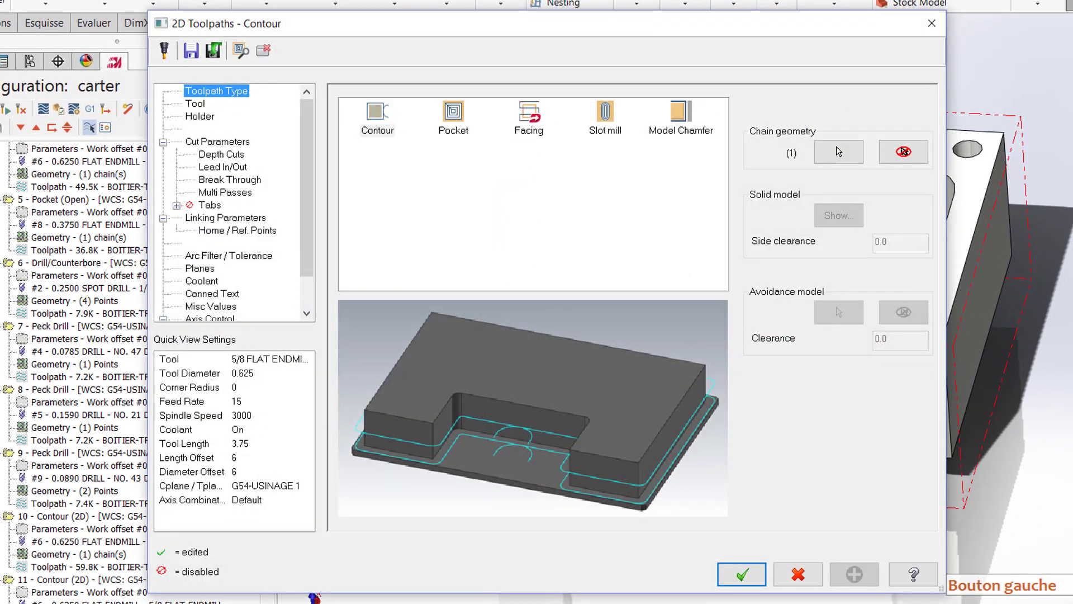
Step: Assign the 3/8 chamfer mill to the top-edge contour, with a feed rate of 30 and spindle speed of 3500
{"action": "left_click", "coordinate": [199, 106]}
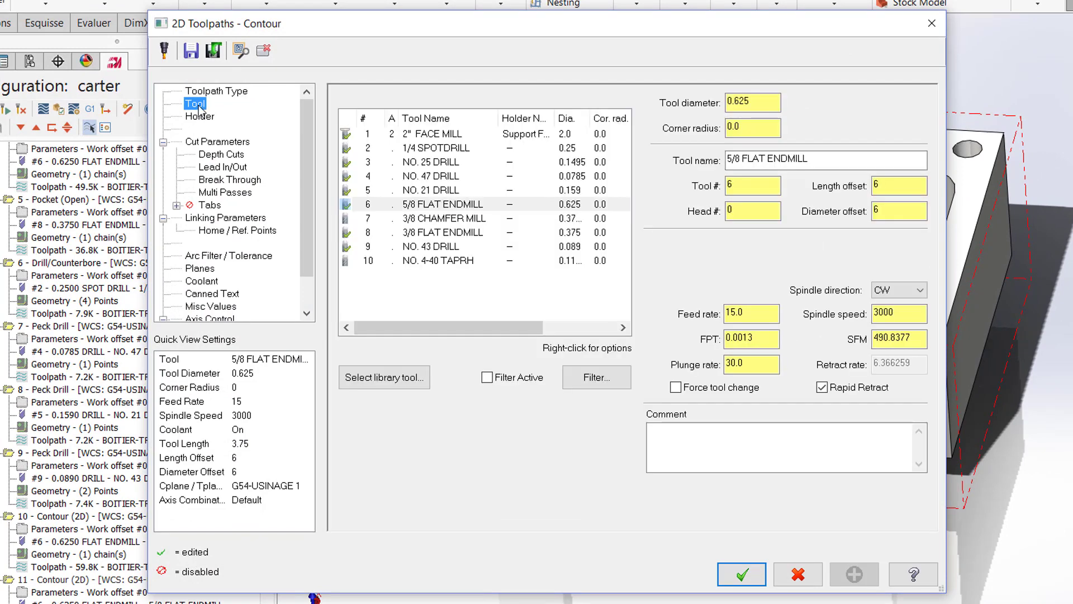
{"action": "left_click", "coordinate": [418, 222]}
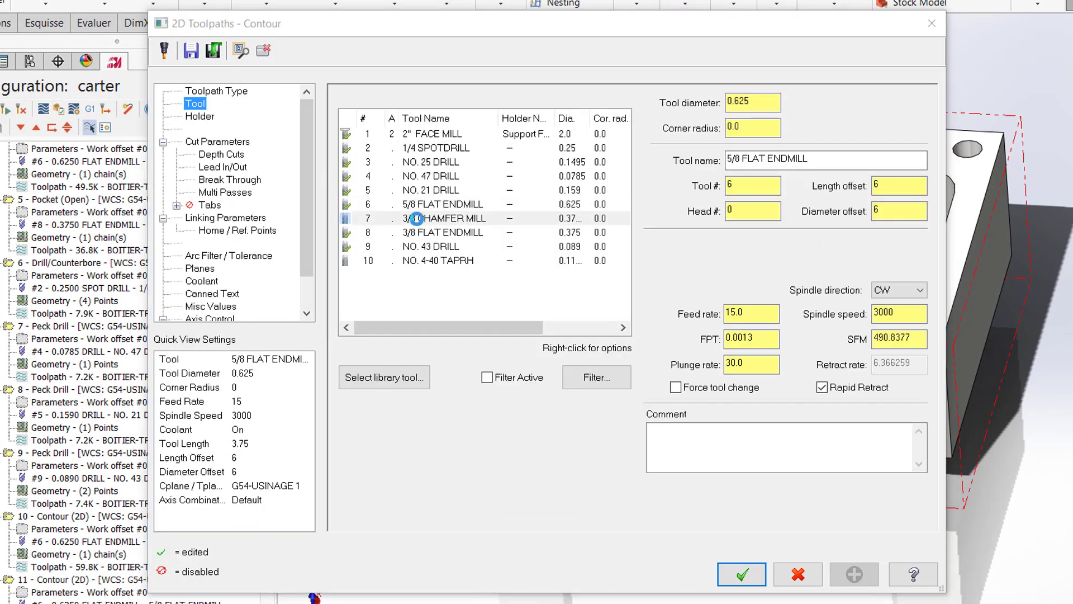
{"action": "left_click", "coordinate": [782, 385]}
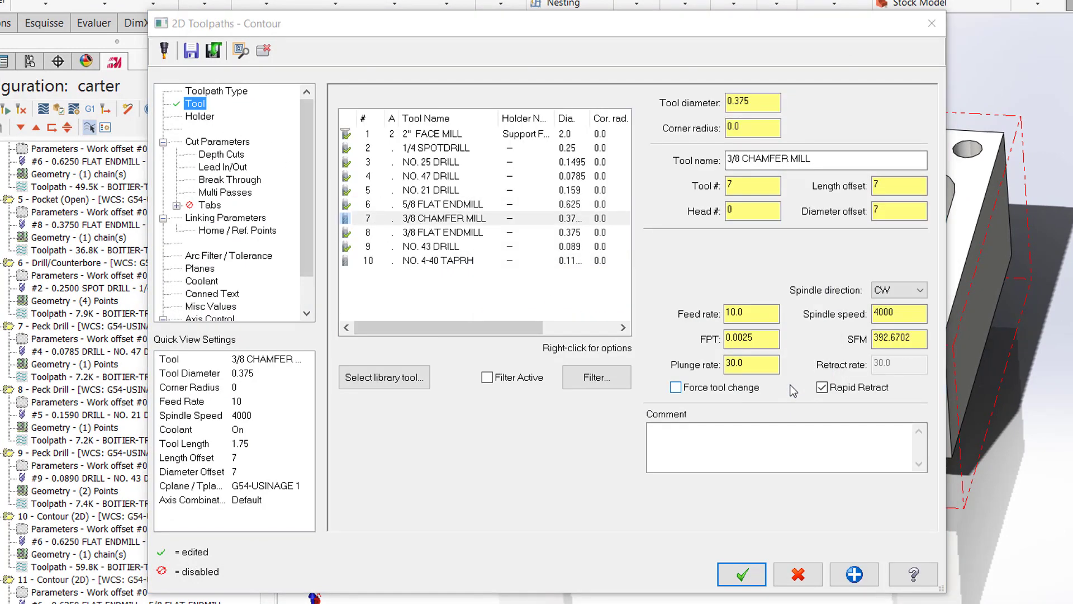
{"action": "left_click_drag", "start_coordinate": [752, 313], "coordinate": [672, 317]}
{"action": "type", "text": "30"}
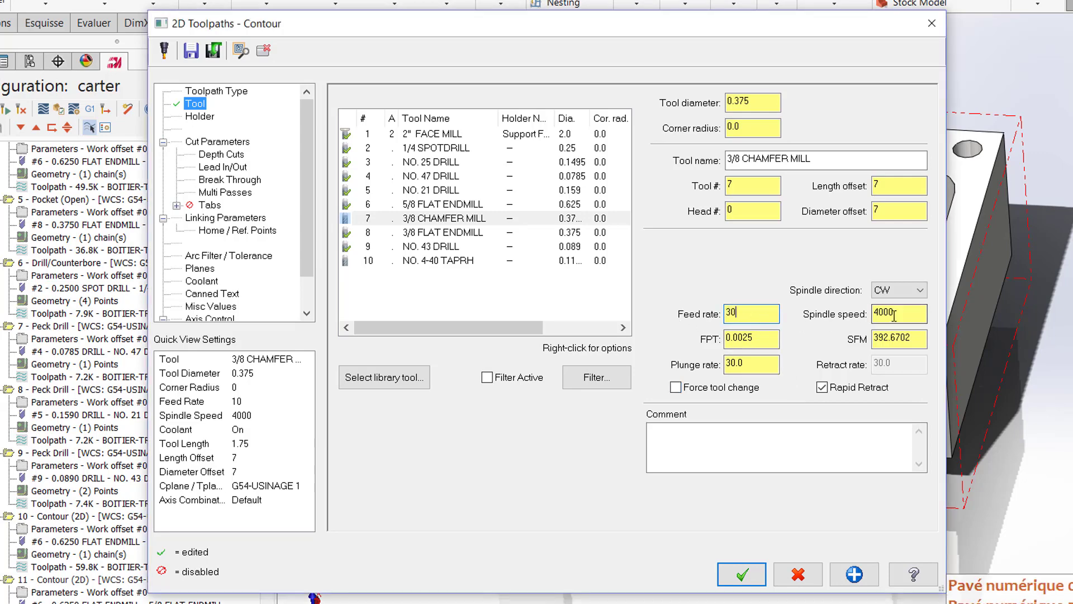
{"action": "left_click_drag", "start_coordinate": [903, 313], "coordinate": [871, 320]}
{"action": "type", "text": "3500"}
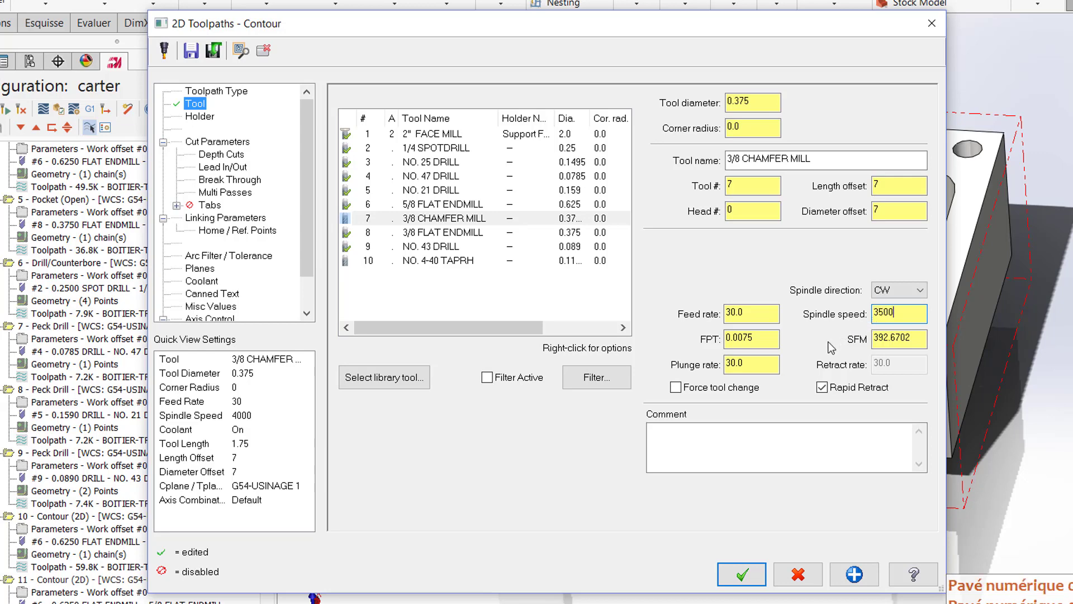
{"action": "left_click", "coordinate": [771, 367]}
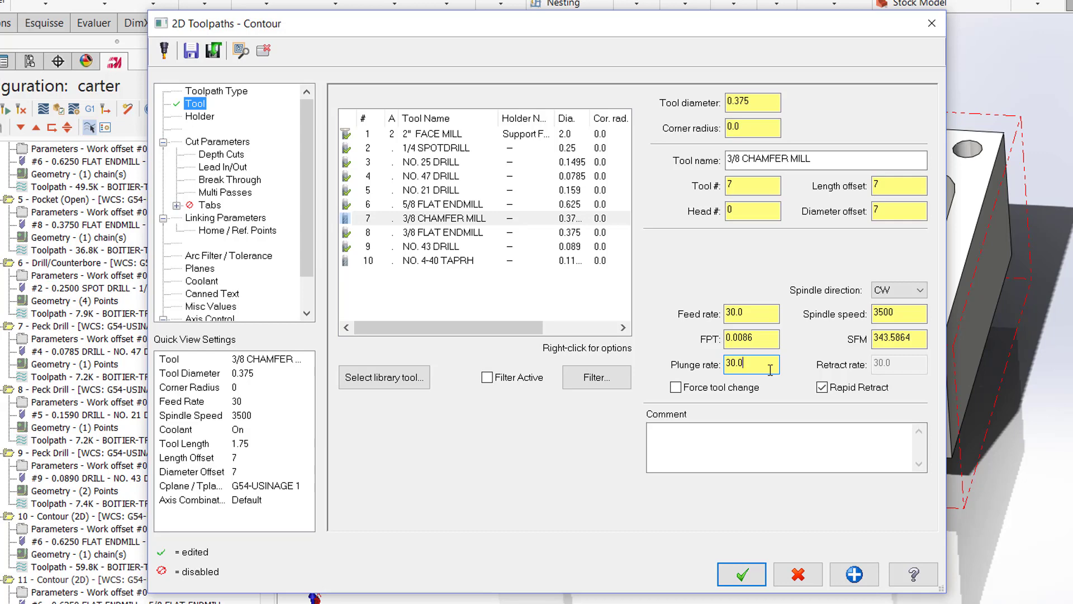
Step: Make the contour type 2D chamfer, with a chamfer width of 5/1000 and a bottom offset of 50/1000
{"action": "left_click", "coordinate": [228, 144]}
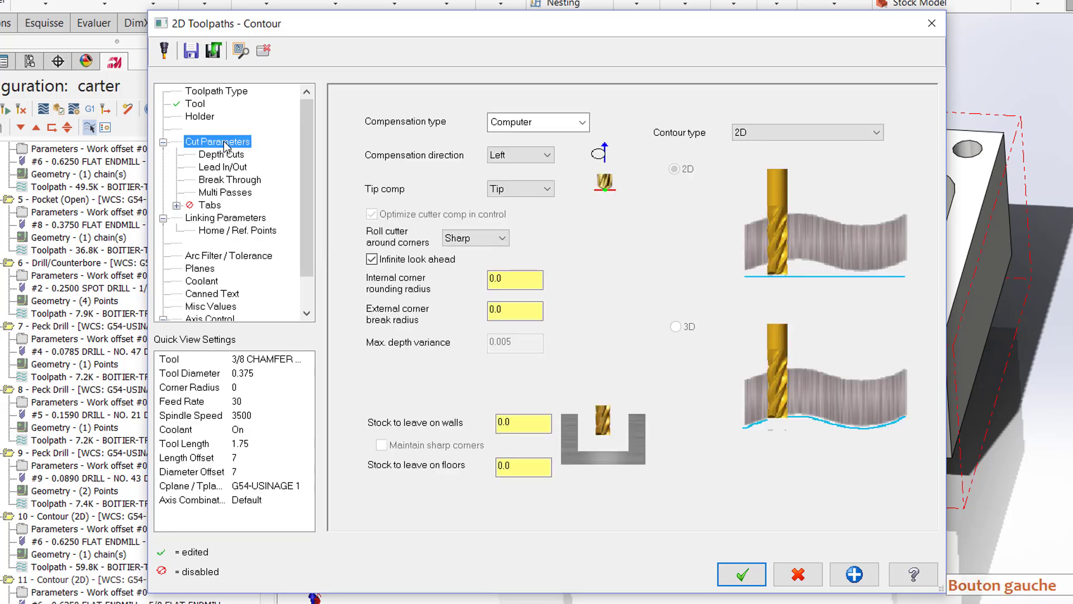
{"action": "left_click", "coordinate": [747, 133]}
{"action": "left_click", "coordinate": [767, 159]}
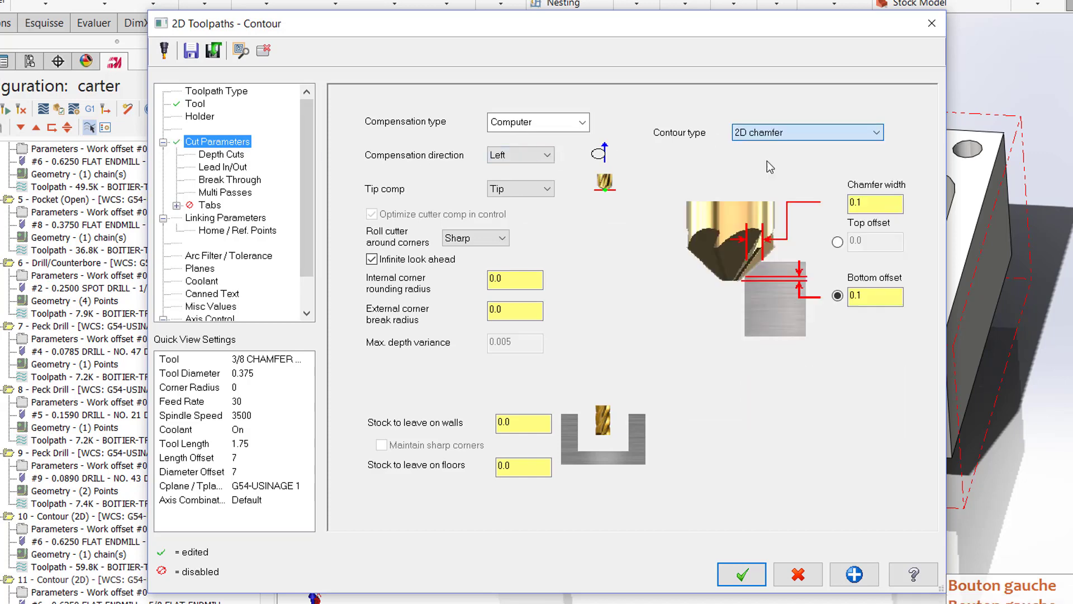
{"action": "left_click_drag", "start_coordinate": [868, 207], "coordinate": [832, 207]}
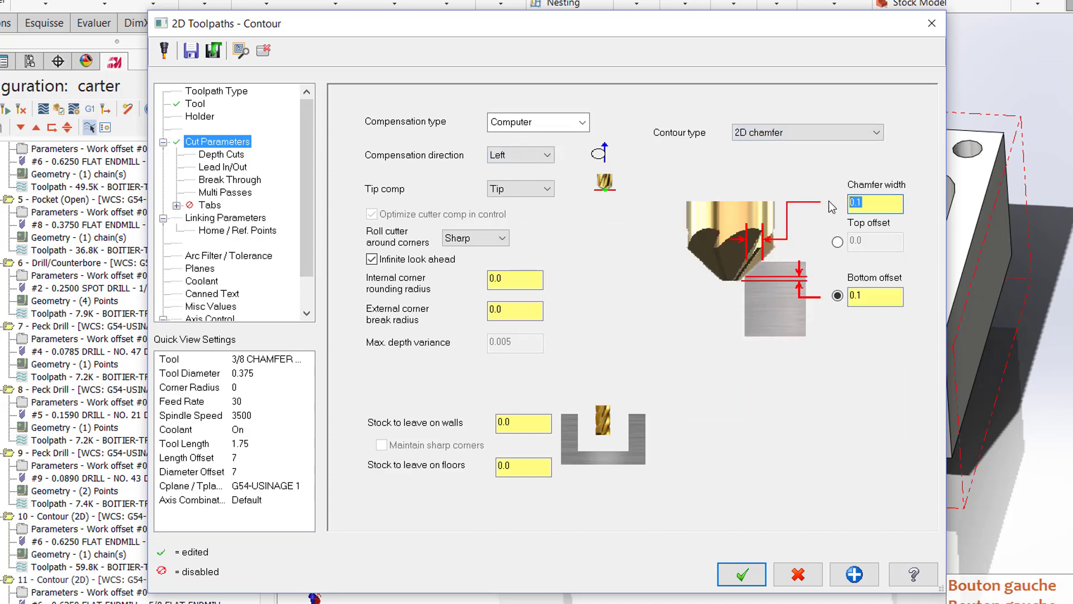
{"action": "type", "text": "5/1000"}
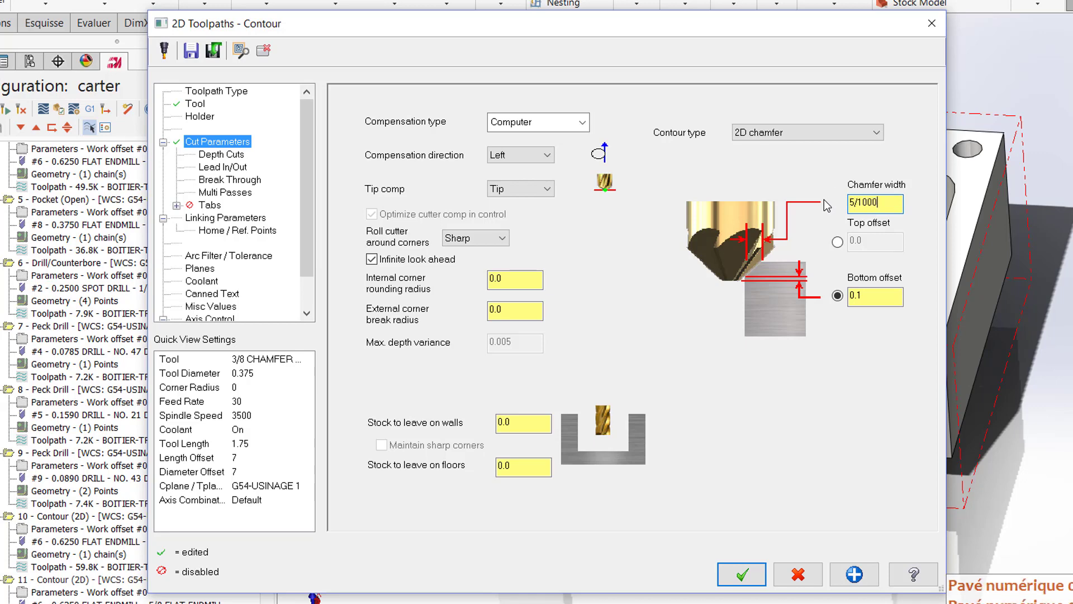
{"action": "key", "text": "Return"}
{"action": "left_click_drag", "start_coordinate": [872, 297], "coordinate": [852, 300]}
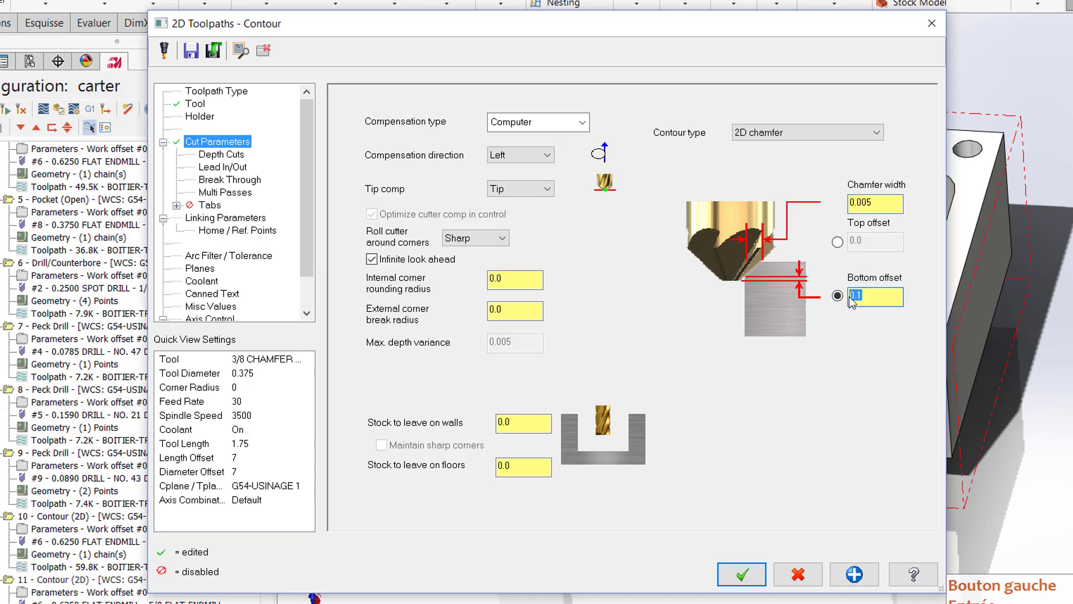
{"action": "type", "text": "50/1000"}
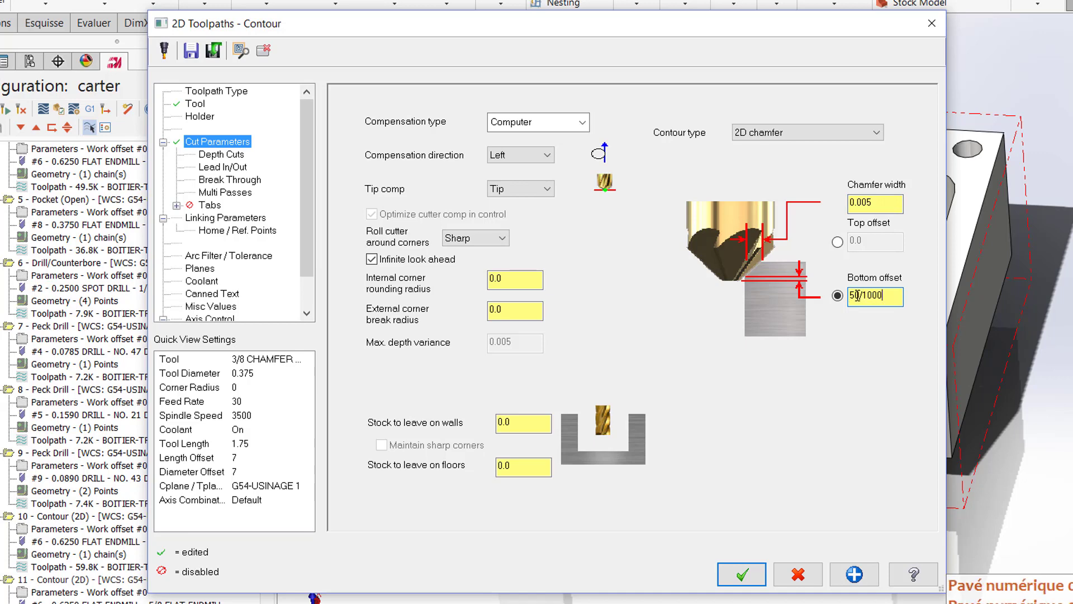
{"action": "key", "text": "Return"}
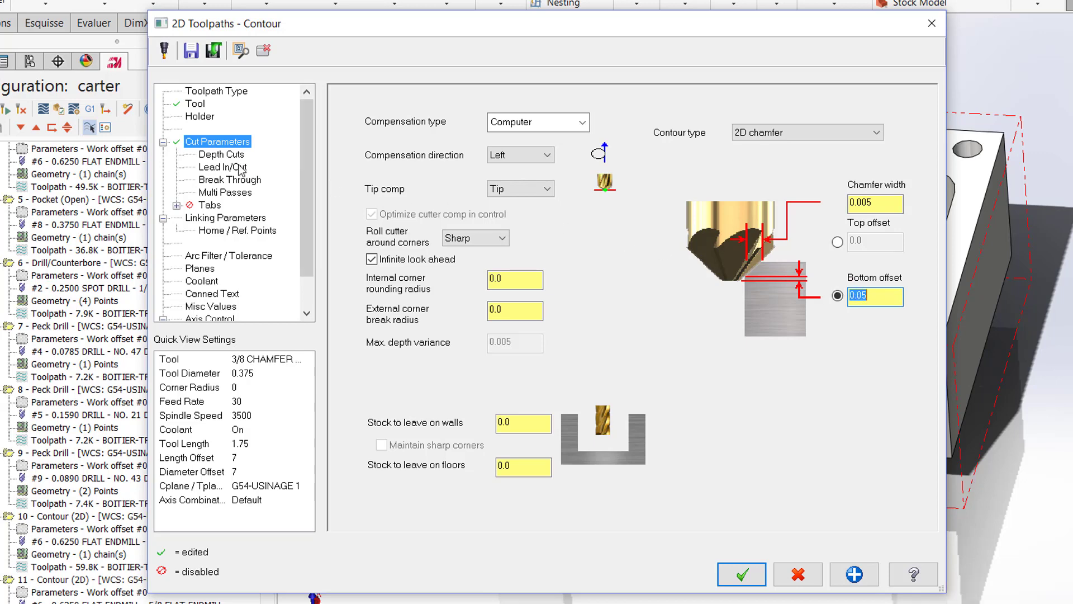
Step: Disable depth cuts, break through and multi passes for the chamfer operation
{"action": "left_click", "coordinate": [204, 154]}
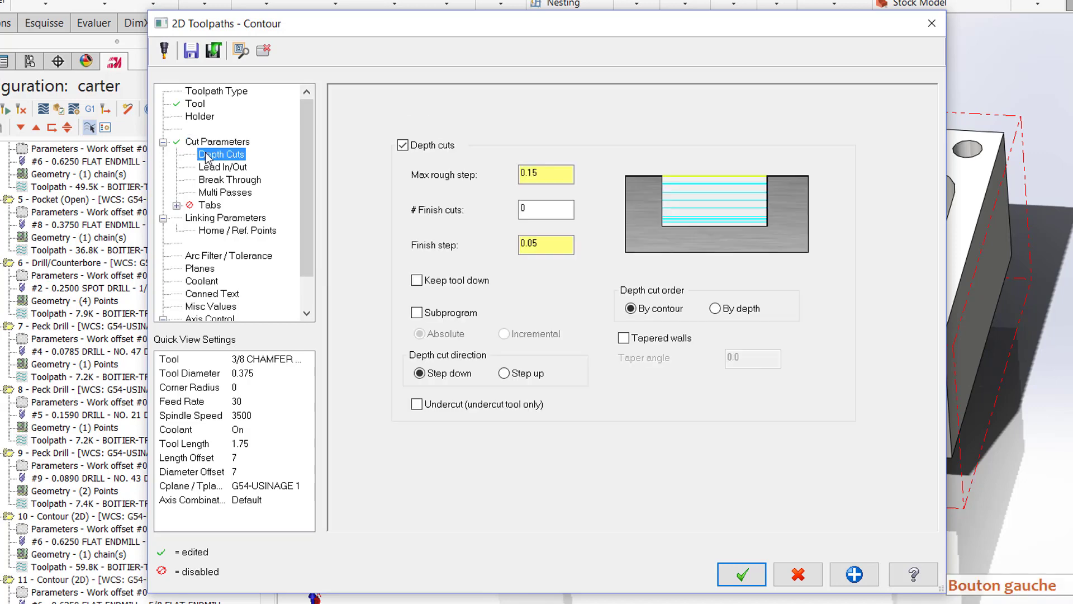
{"action": "left_click", "coordinate": [403, 145]}
{"action": "left_click", "coordinate": [232, 169]}
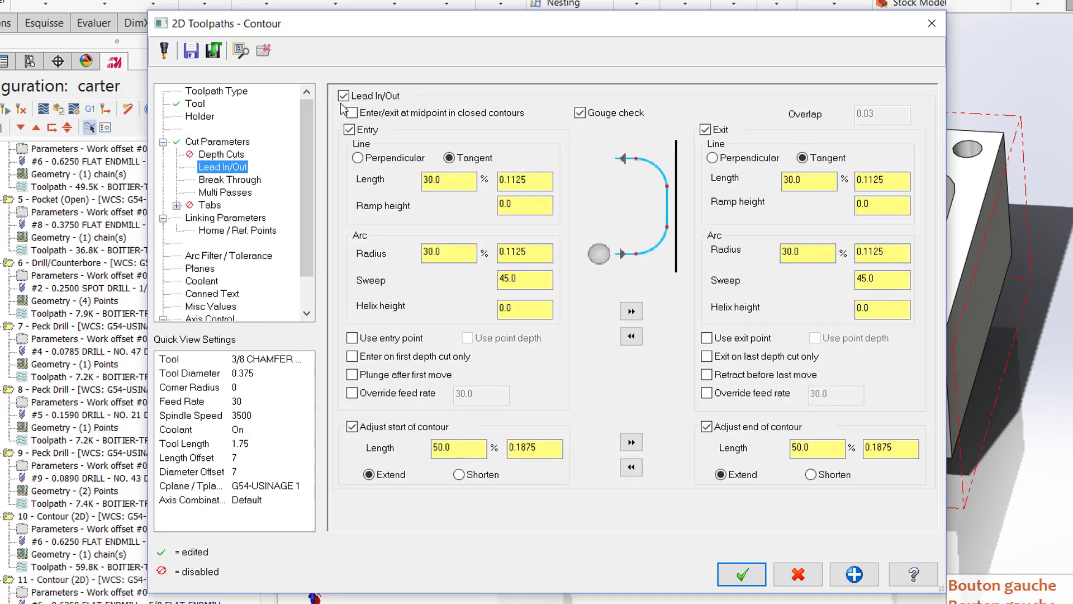
{"action": "left_click", "coordinate": [229, 180]}
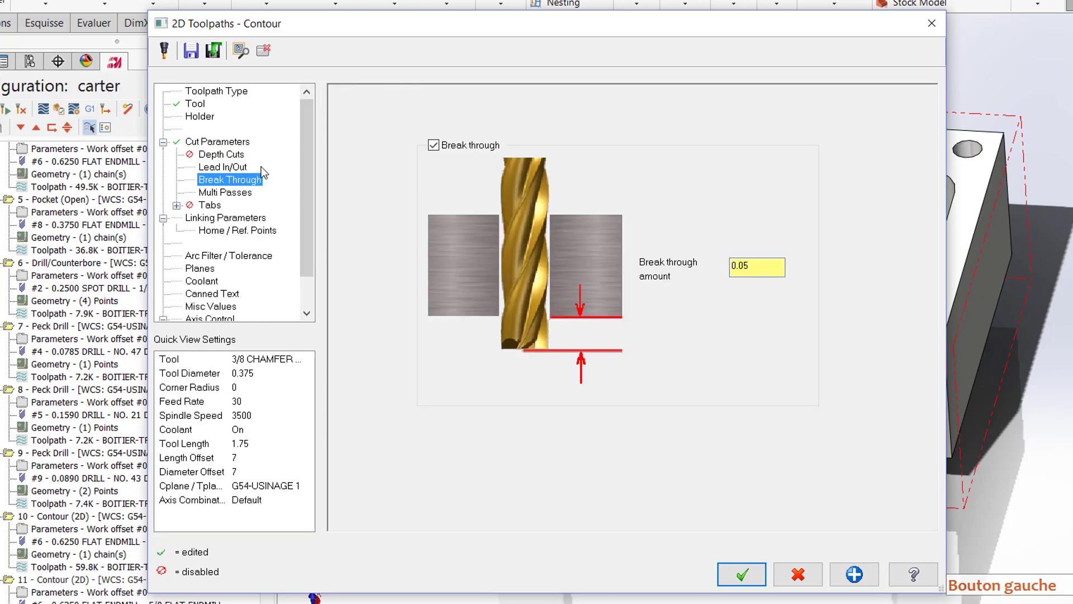
{"action": "left_click", "coordinate": [433, 145]}
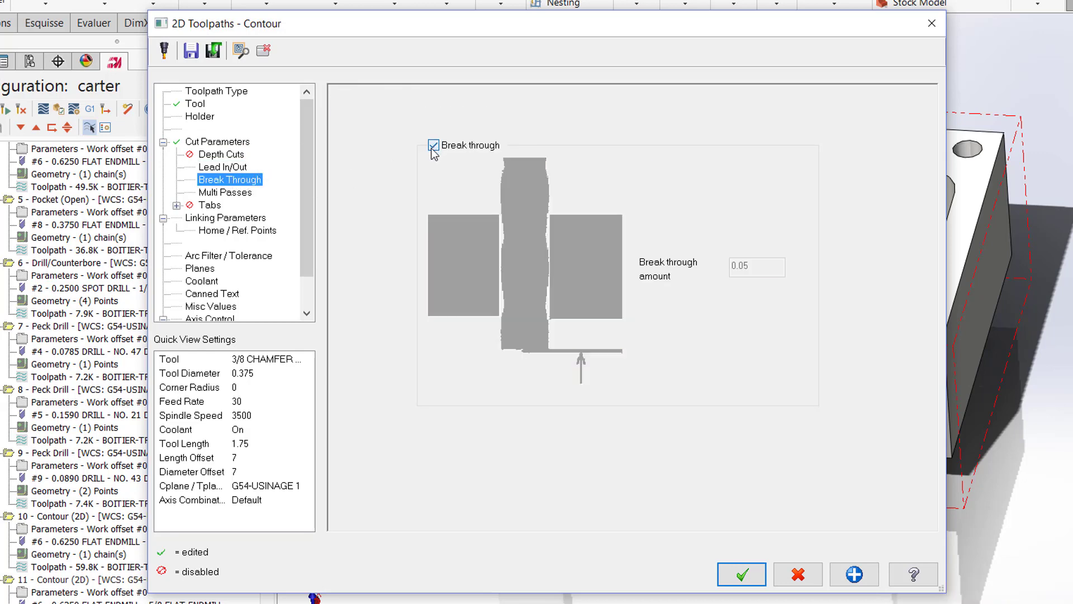
{"action": "left_click", "coordinate": [225, 192]}
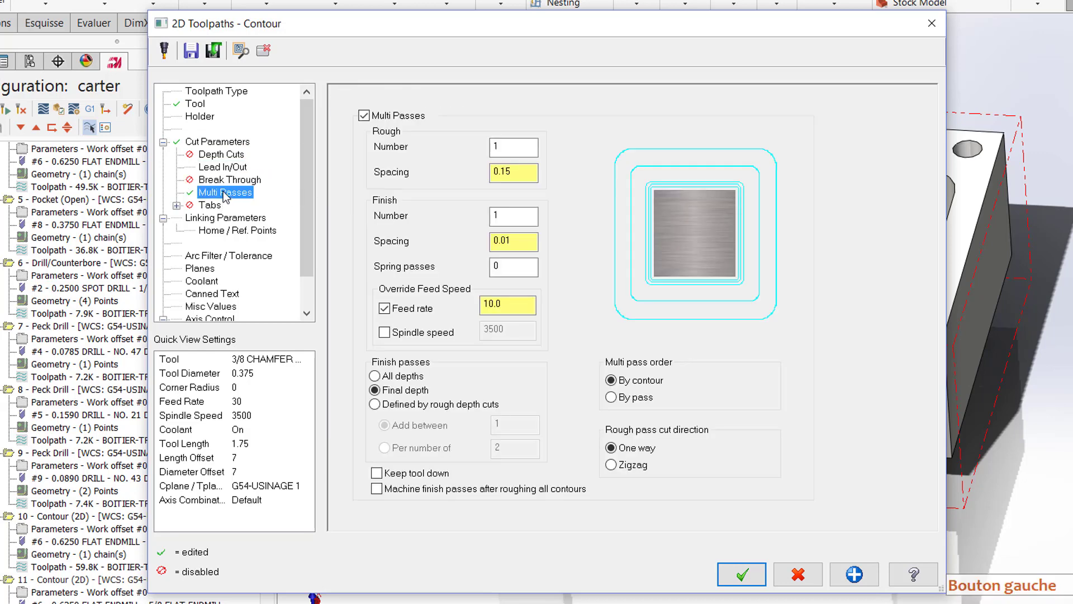
{"action": "left_click", "coordinate": [364, 116]}
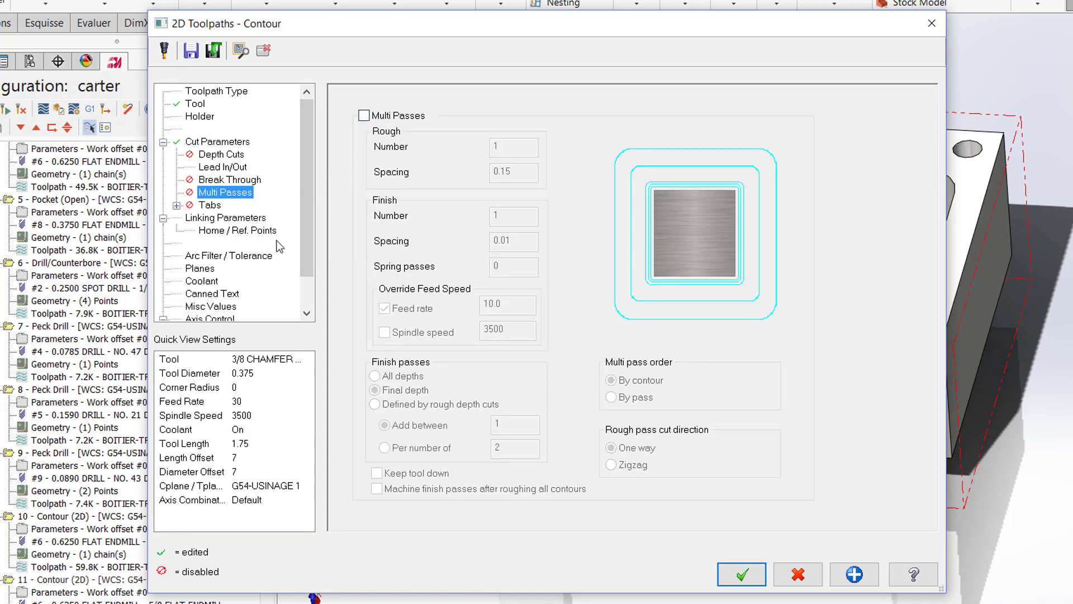
Step: Set the top of stock to incremental 0 and the feed plane to incremental 0.2, and accept the chamfer operation
{"action": "left_click", "coordinate": [215, 221]}
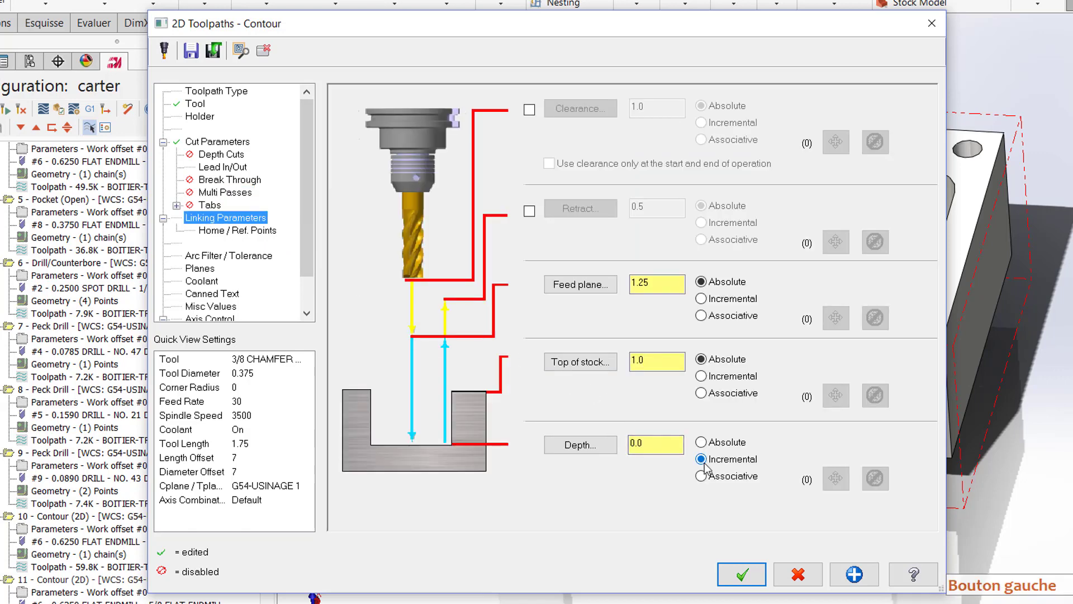
{"action": "left_click", "coordinate": [701, 377]}
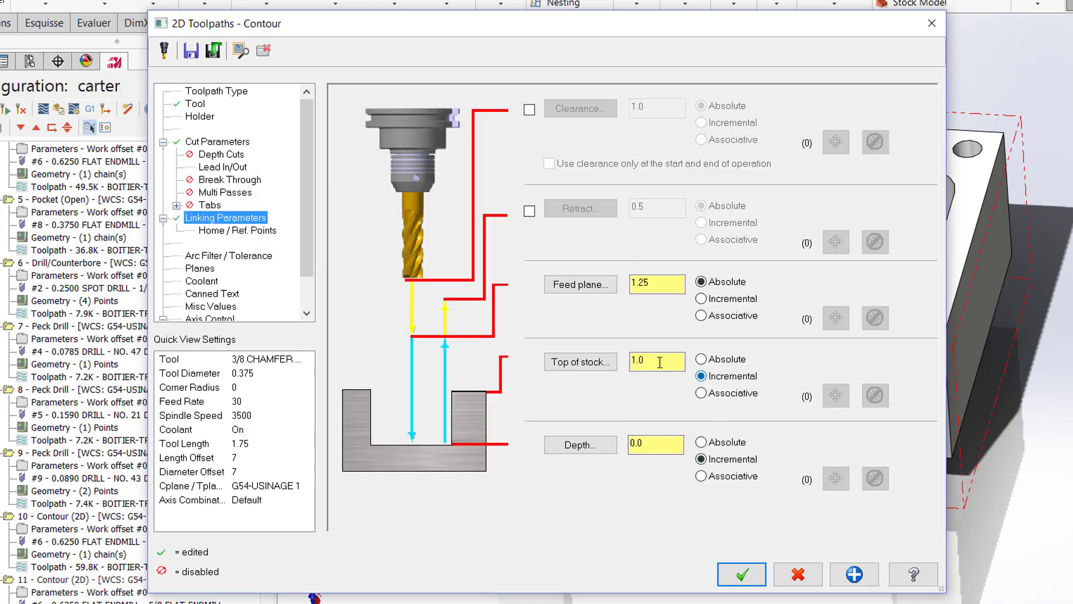
{"action": "type", "text": "0"}
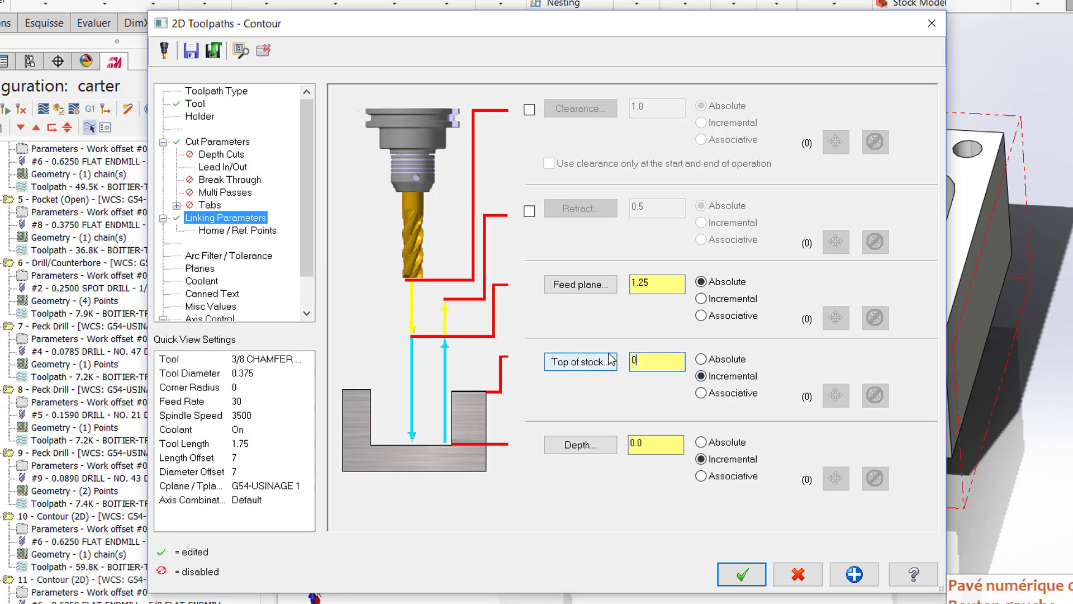
{"action": "left_click", "coordinate": [704, 300]}
{"action": "left_click_drag", "start_coordinate": [674, 283], "coordinate": [616, 274]}
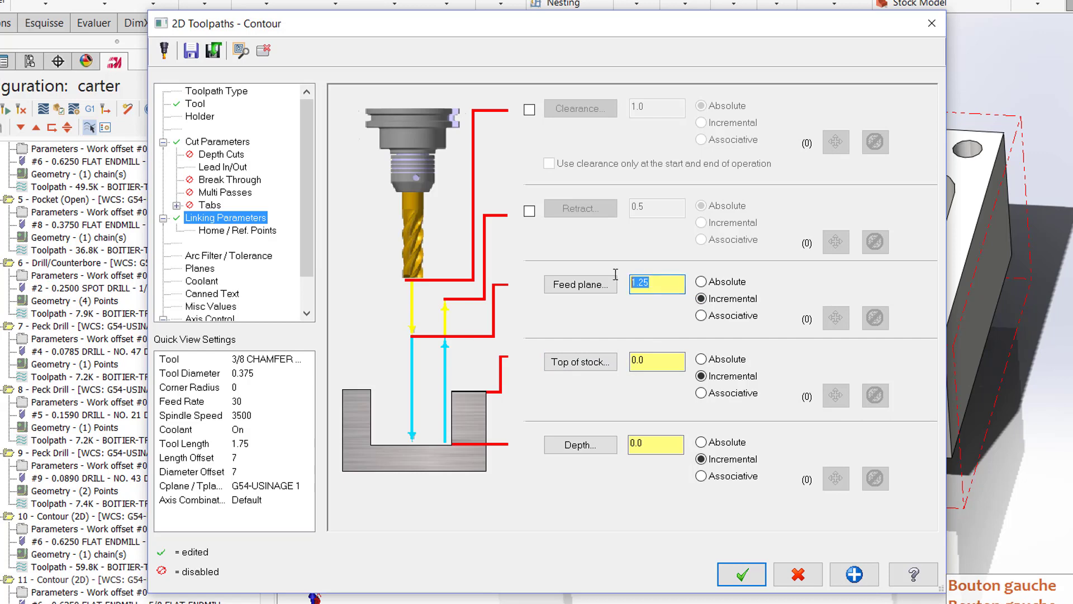
{"action": "type", "text": "0.2"}
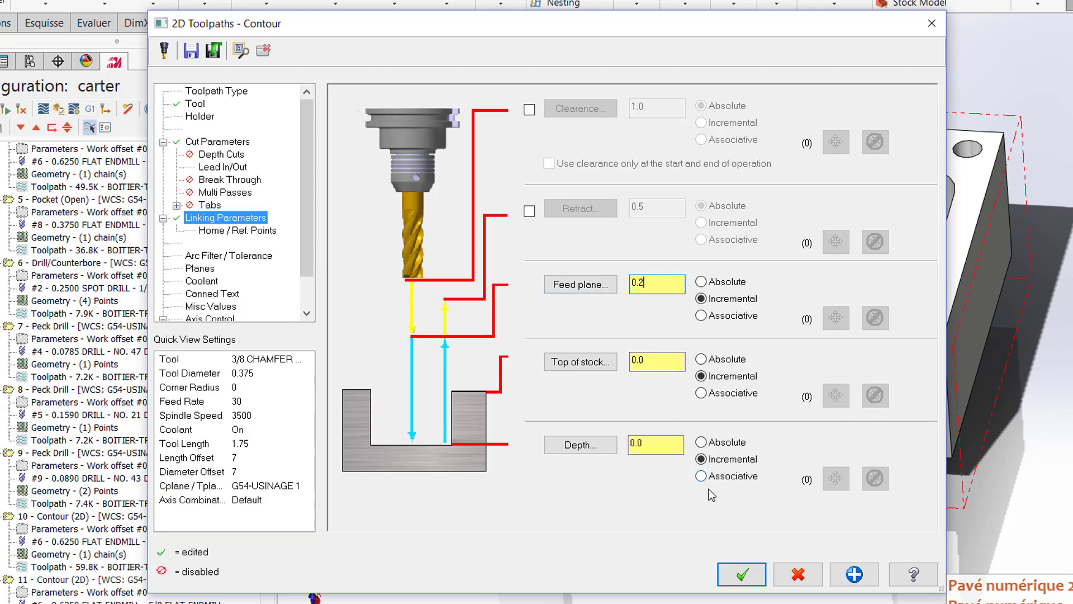
{"action": "left_click", "coordinate": [741, 574]}
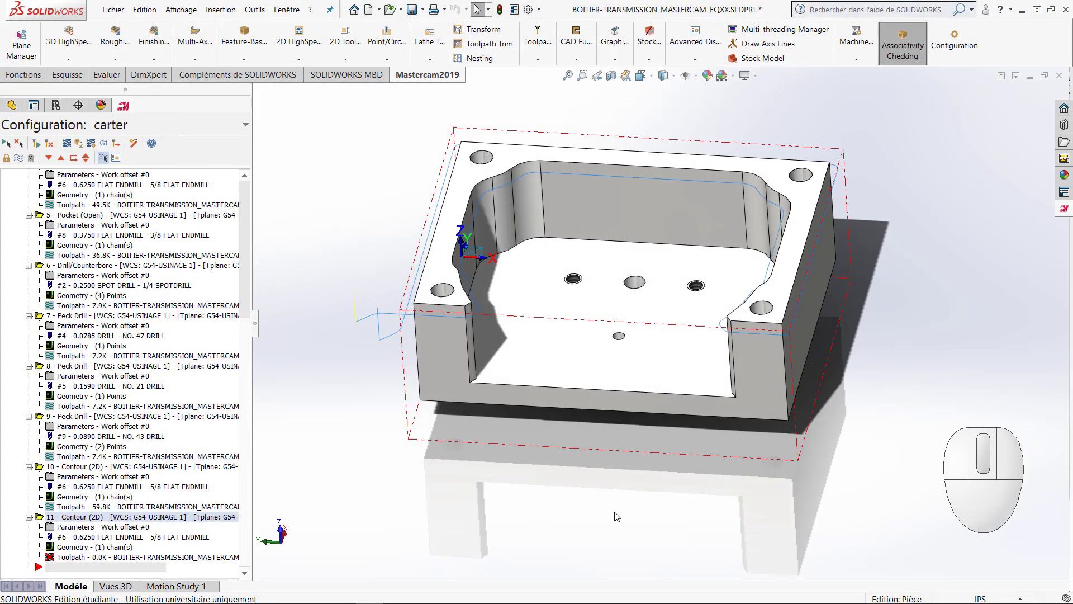
Step: Launch a full-window Verify simulation of all USINAGE 1 operations and make it stop on collision
{"action": "middle_click_drag", "start_coordinate": [568, 476], "coordinate": [437, 348]}
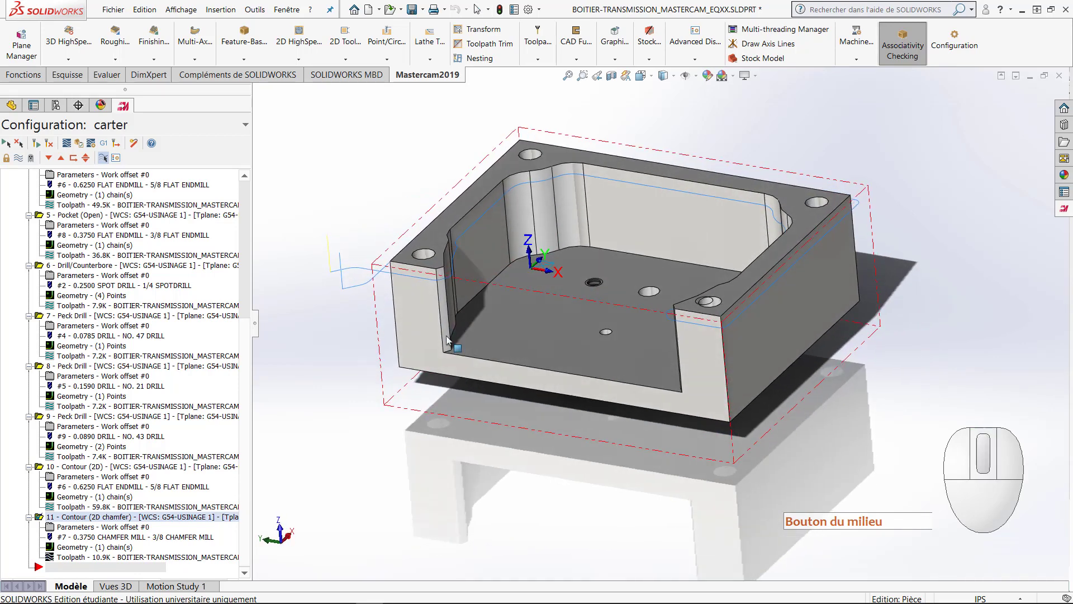
{"action": "left_click_drag", "start_coordinate": [245, 346], "coordinate": [243, 203]}
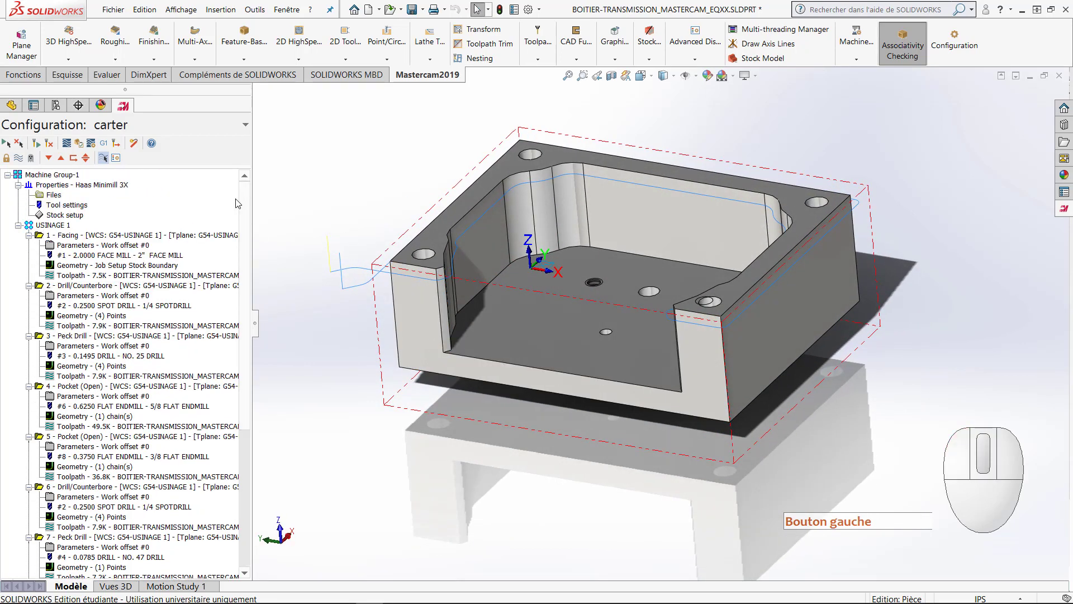
{"action": "left_click", "coordinate": [54, 225]}
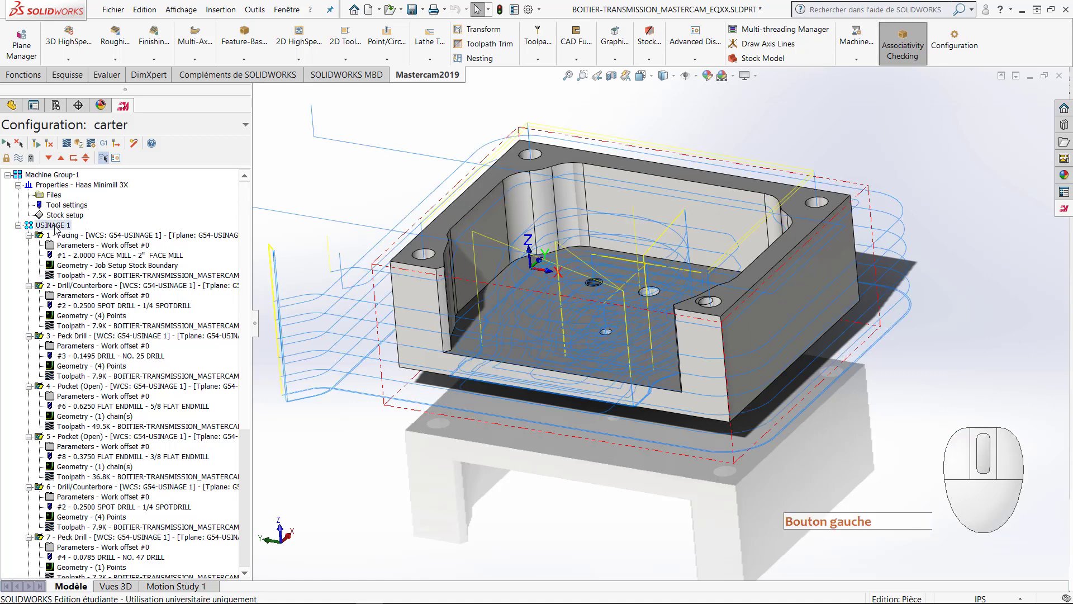
{"action": "left_click", "coordinate": [76, 144]}
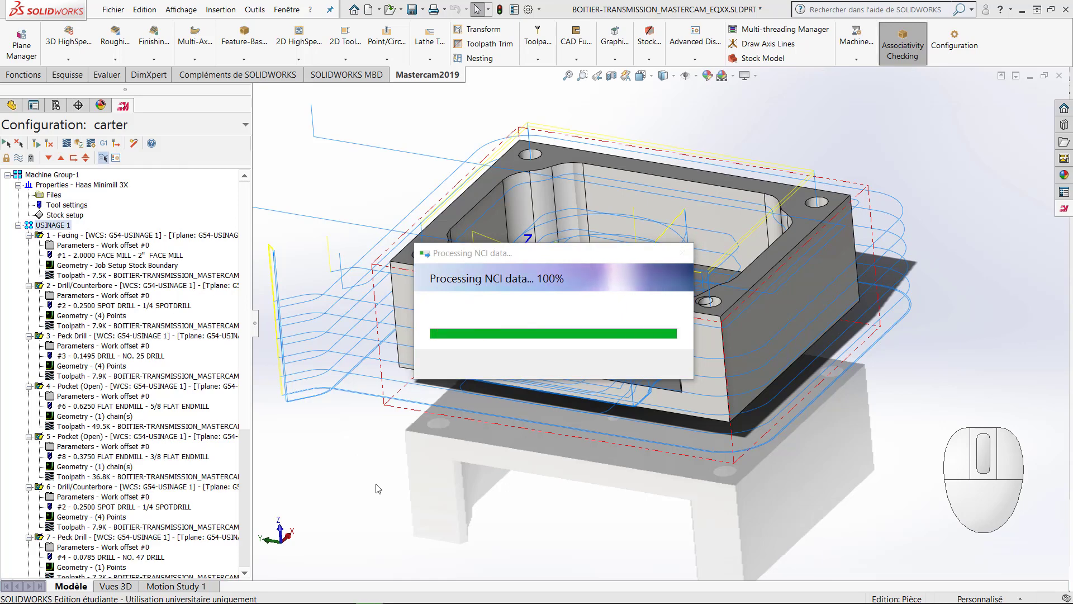
{"action": "left_click_drag", "start_coordinate": [467, 603], "coordinate": [423, 88]}
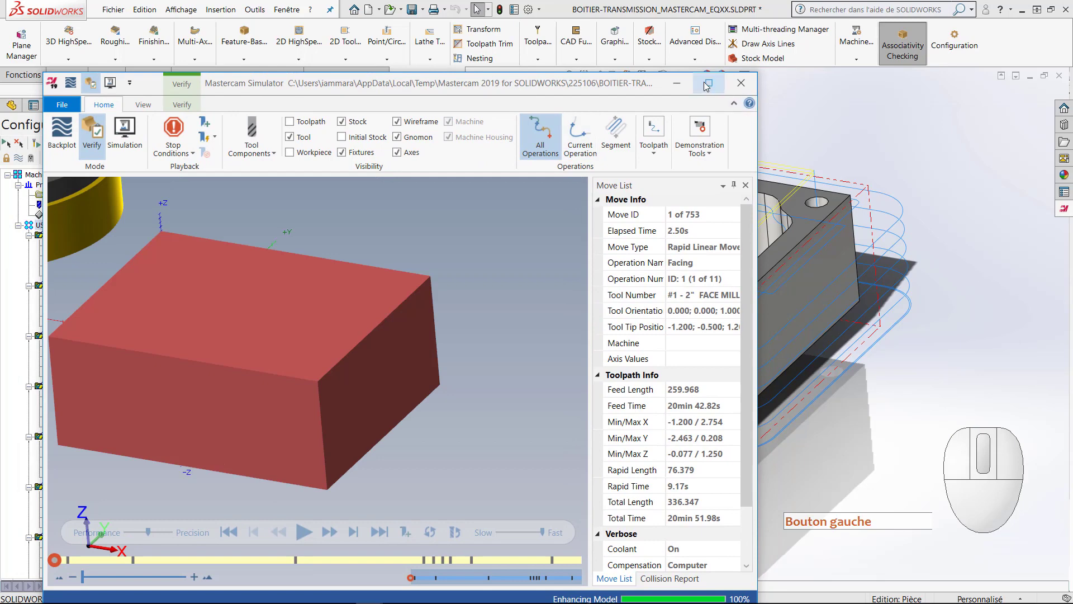
{"action": "double_click", "coordinate": [423, 87]}
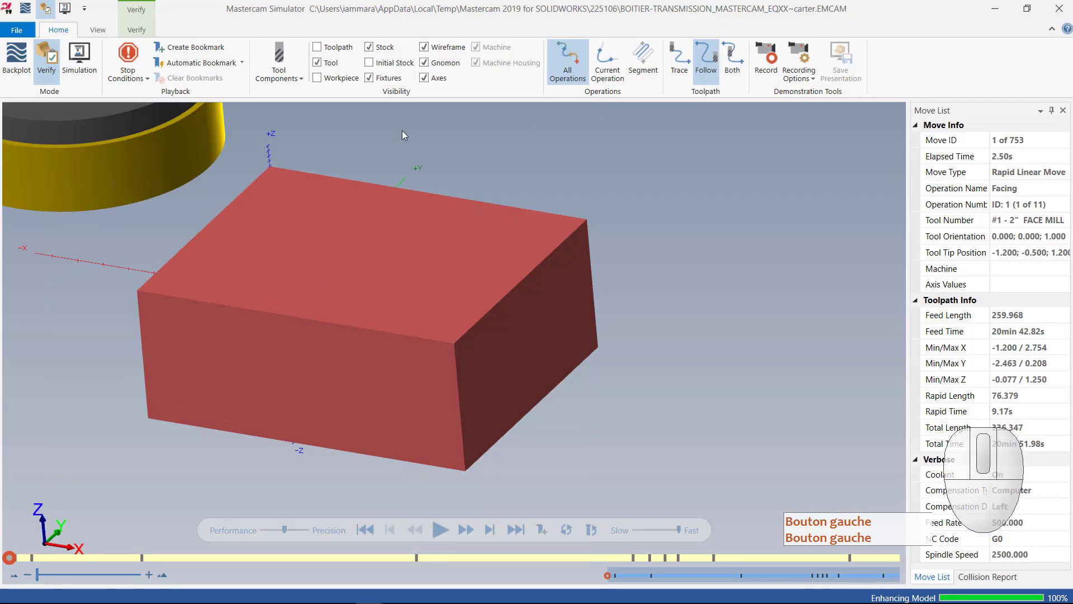
{"action": "left_click", "coordinate": [130, 72]}
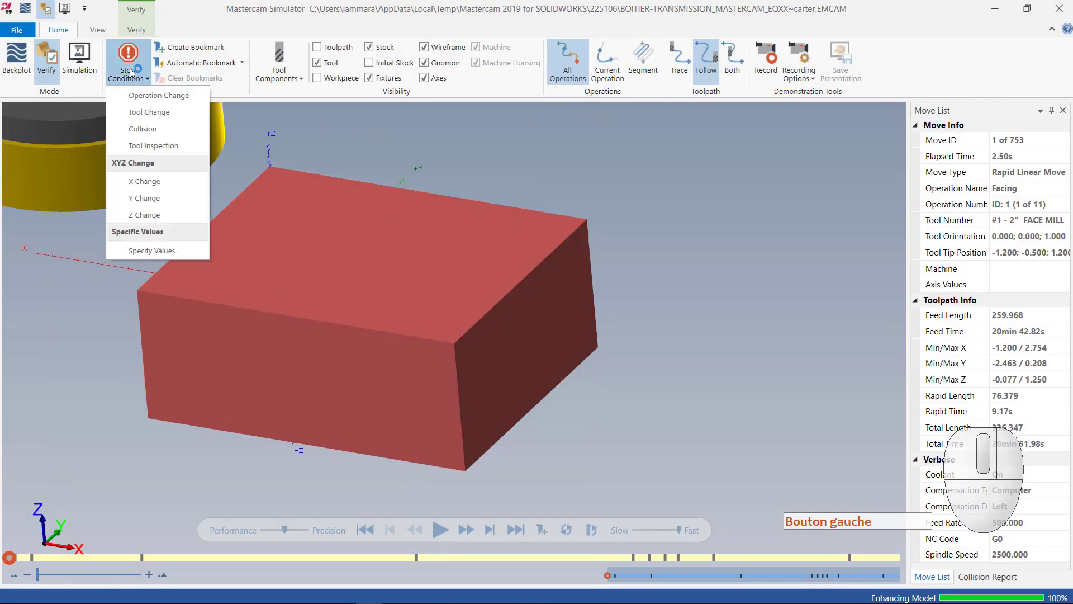
{"action": "left_click", "coordinate": [148, 130]}
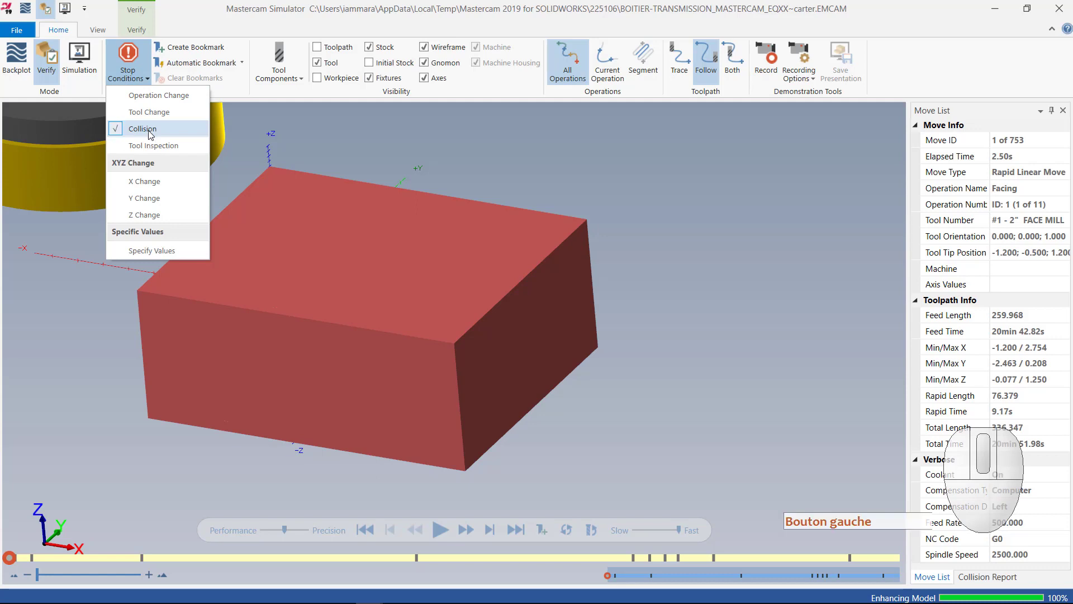
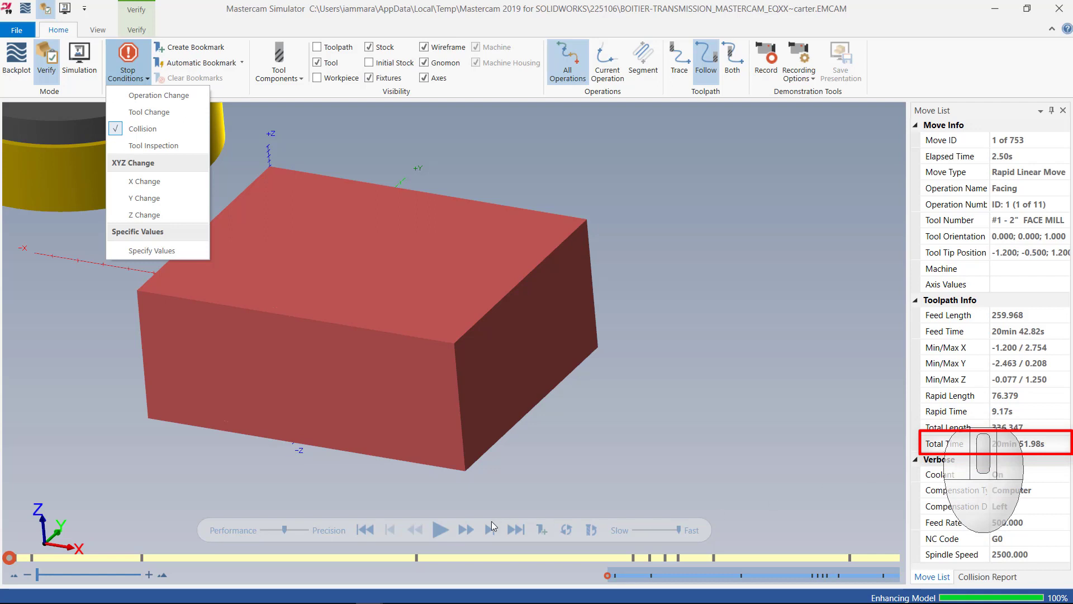
Step: Run the Verify simulation of all operations to the end, inspect the machined part, and close the simulator
{"action": "left_click", "coordinate": [441, 530]}
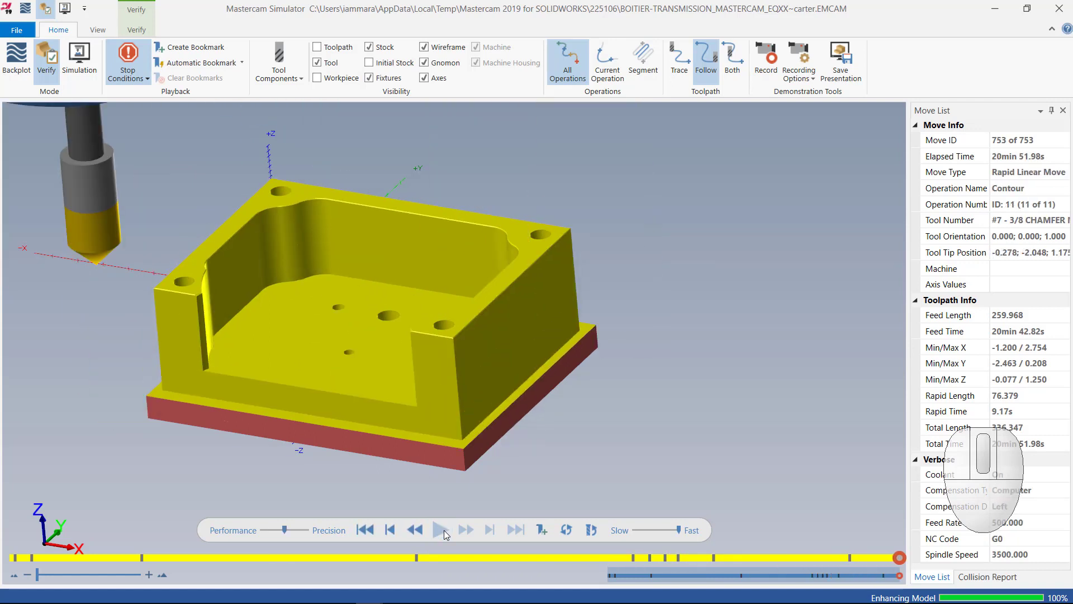
{"action": "scroll", "coordinate": [357, 410], "scroll_direction": "up", "scroll_amount": 5}
{"action": "mouse_move", "coordinate": [356, 409]}
{"action": "middle_mouse_down"}
{"action": "mouse_move", "coordinate": [372, 392]}
{"action": "mouse_move", "coordinate": [379, 402]}
{"action": "mouse_move", "coordinate": [338, 406]}
{"action": "mouse_move", "coordinate": [365, 400]}
{"action": "mouse_move", "coordinate": [366, 350]}
{"action": "mouse_move", "coordinate": [395, 424]}
{"action": "mouse_move", "coordinate": [377, 412]}
{"action": "middle_mouse_up"}
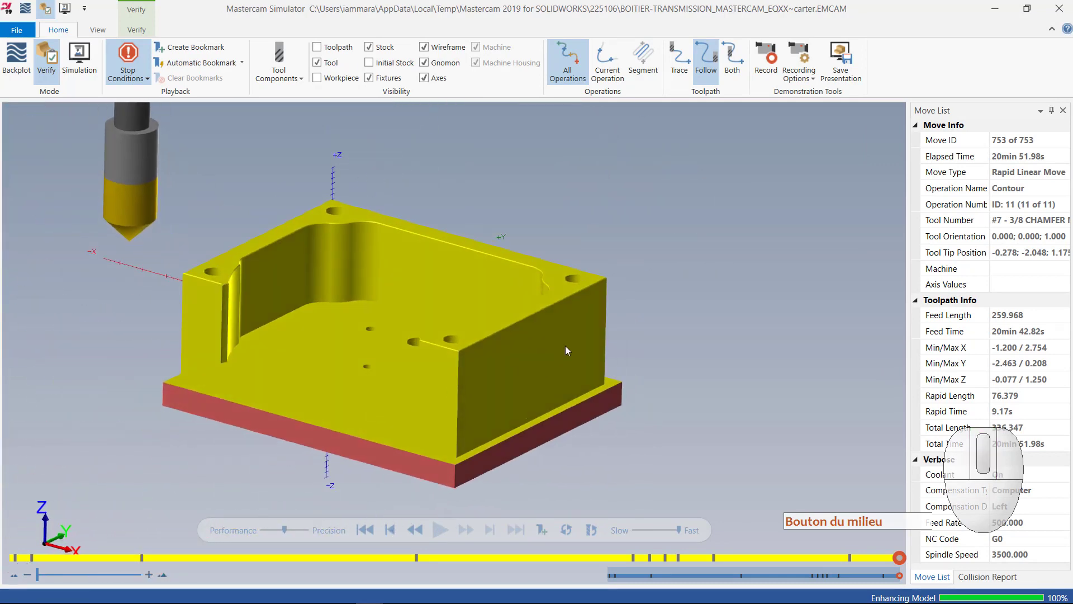
{"action": "left_click", "coordinate": [1058, 12]}
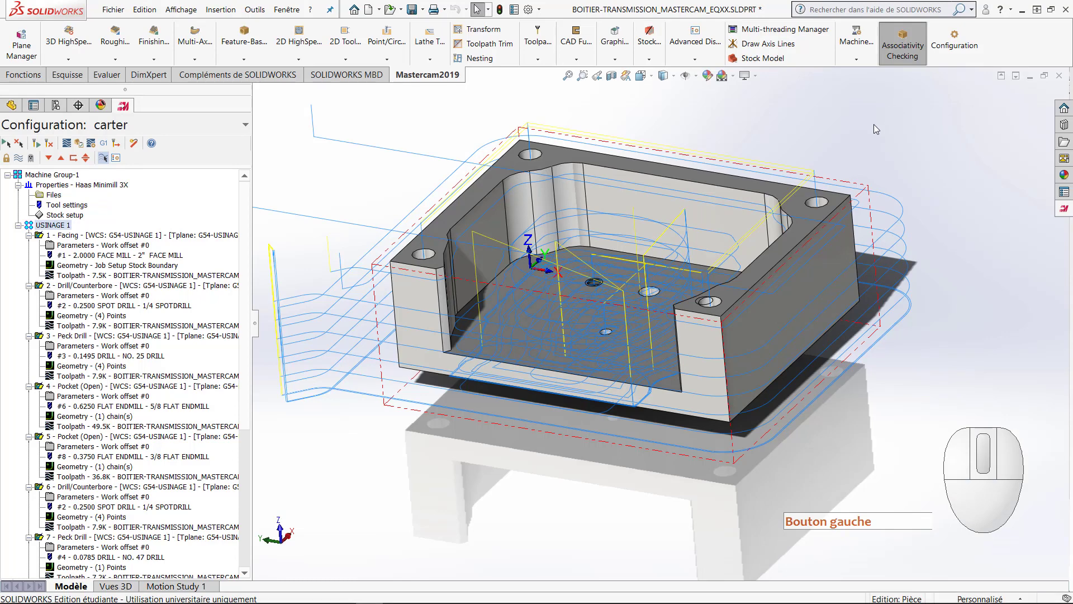
Step: Add a new toolpath group named USINAGE 2 to Machine Group-1
{"action": "left_click", "coordinate": [31, 158]}
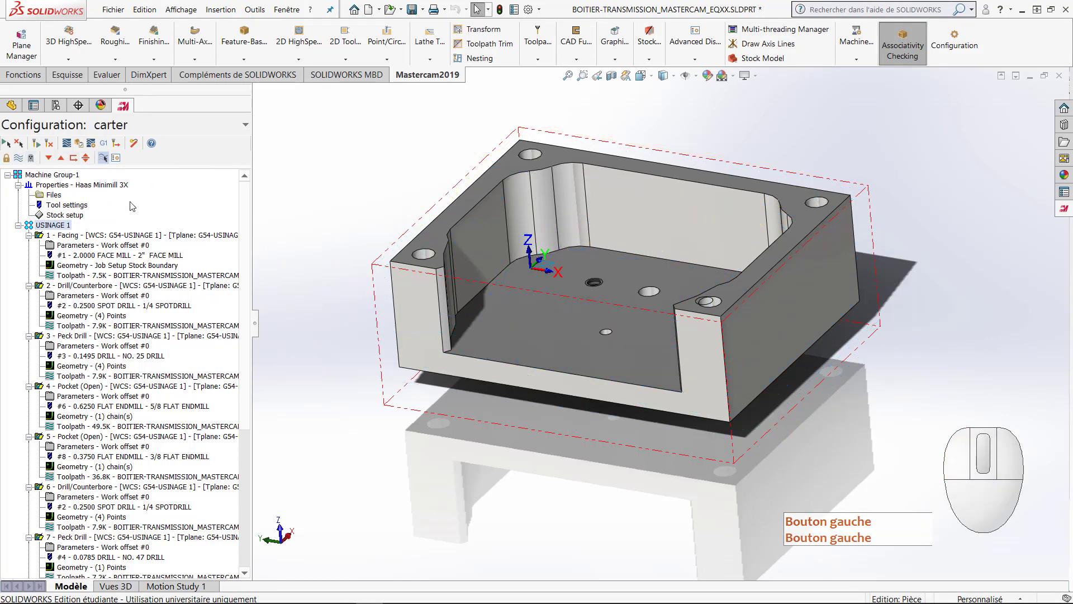
{"action": "scroll", "coordinate": [422, 368], "scroll_direction": "up", "scroll_amount": 2}
{"action": "middle_click_drag", "start_coordinate": [422, 369], "coordinate": [813, 434]}
{"action": "left_click", "coordinate": [43, 177]}
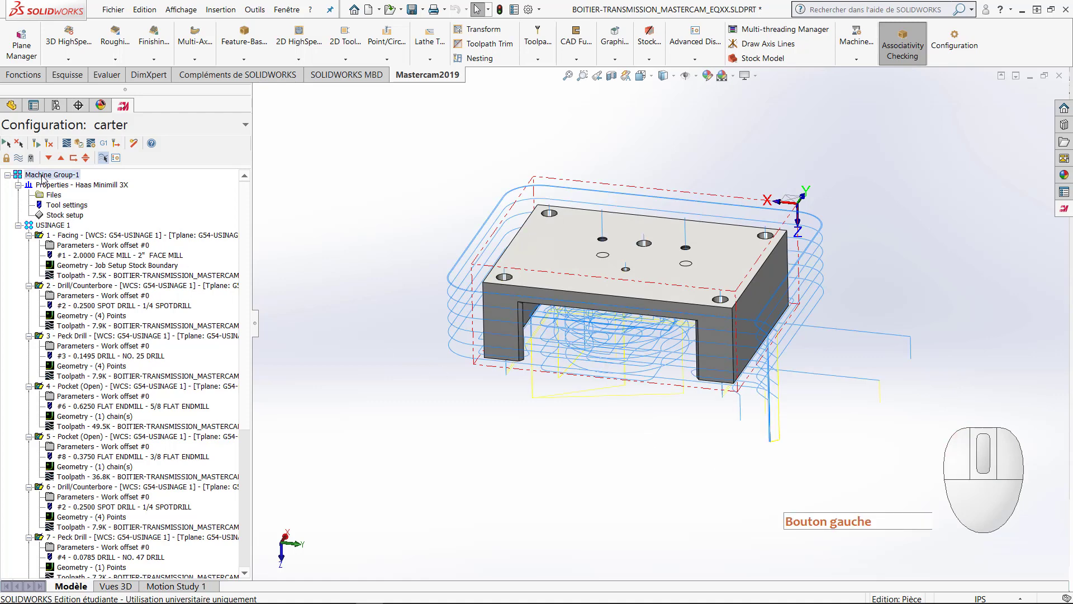
{"action": "right_click", "coordinate": [43, 178]}
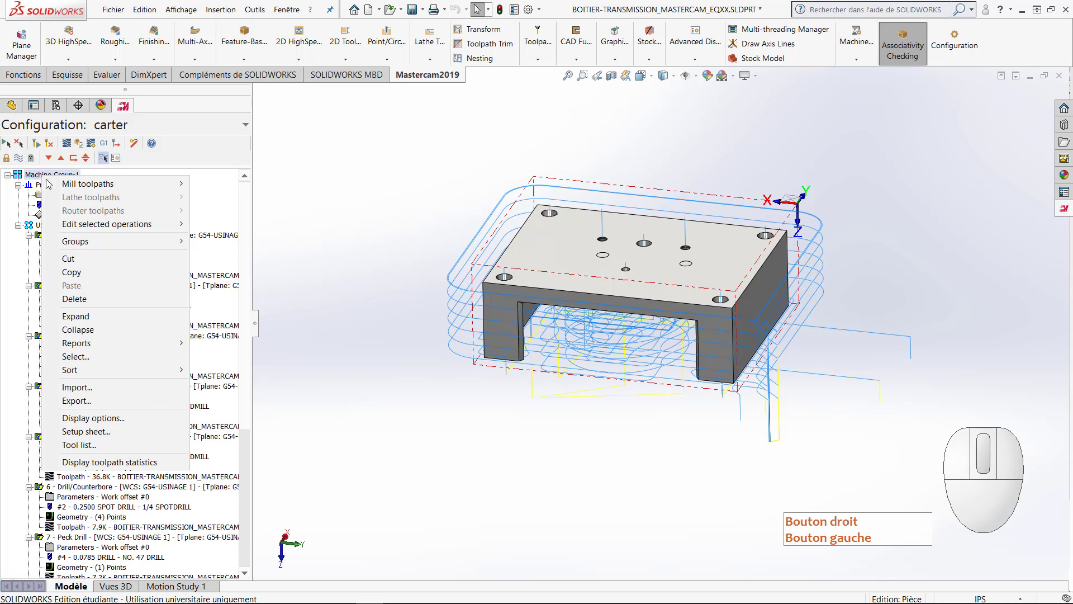
{"action": "mouse_move", "coordinate": [87, 244]}
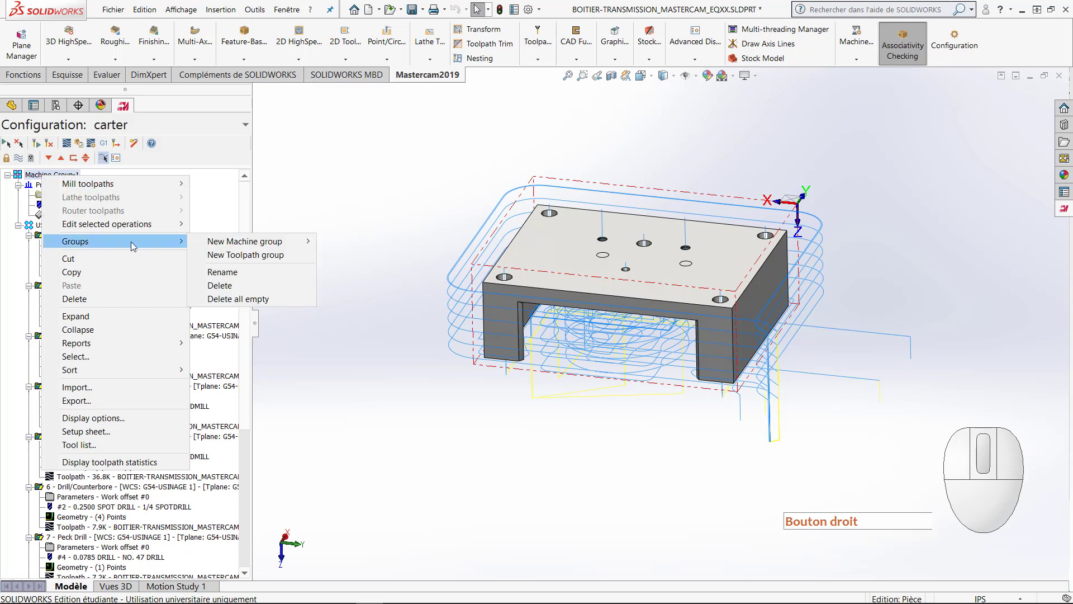
{"action": "left_click", "coordinate": [243, 255]}
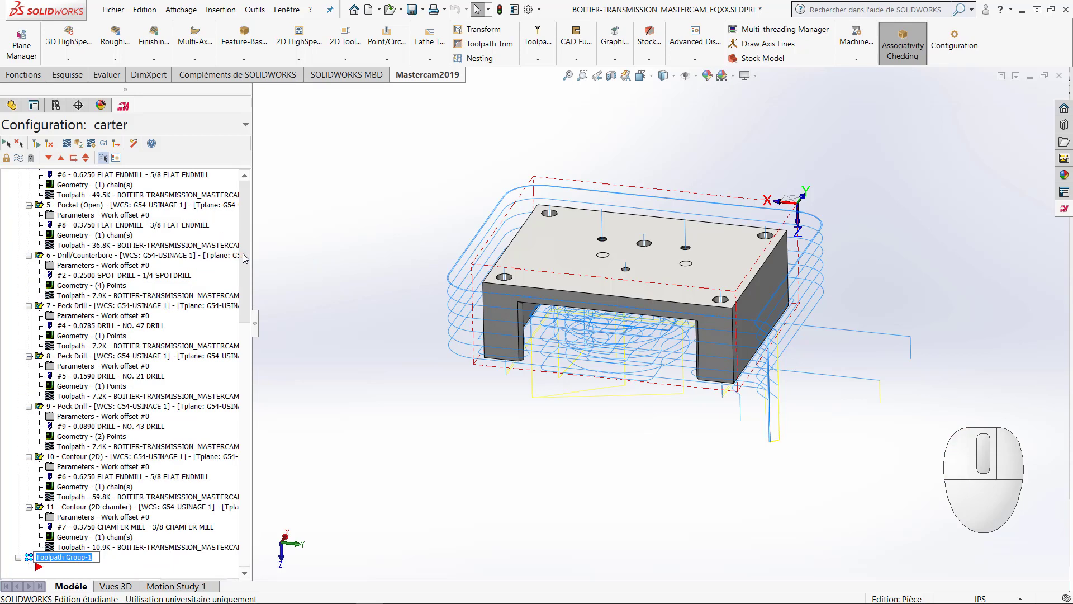
{"action": "type", "text": "US"}
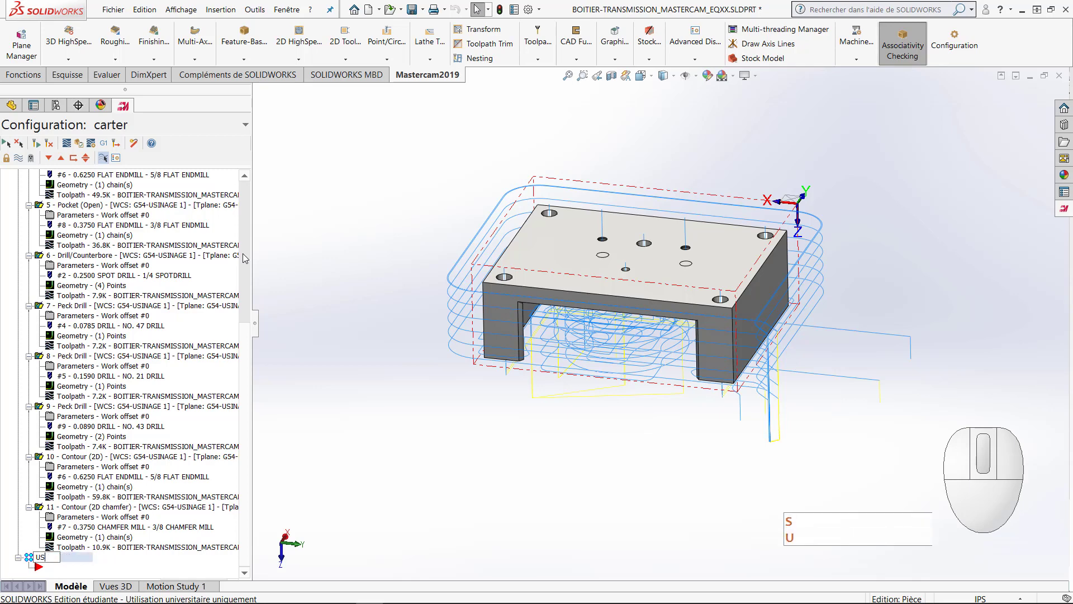
{"action": "type", "text": "INAGE 2"}
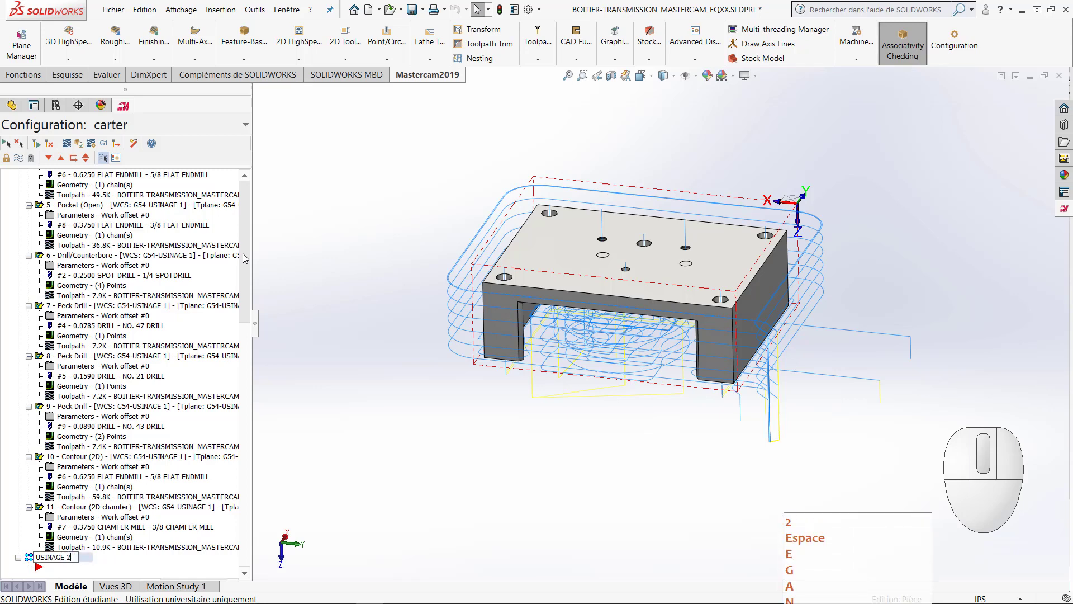
{"action": "key", "text": "Return"}
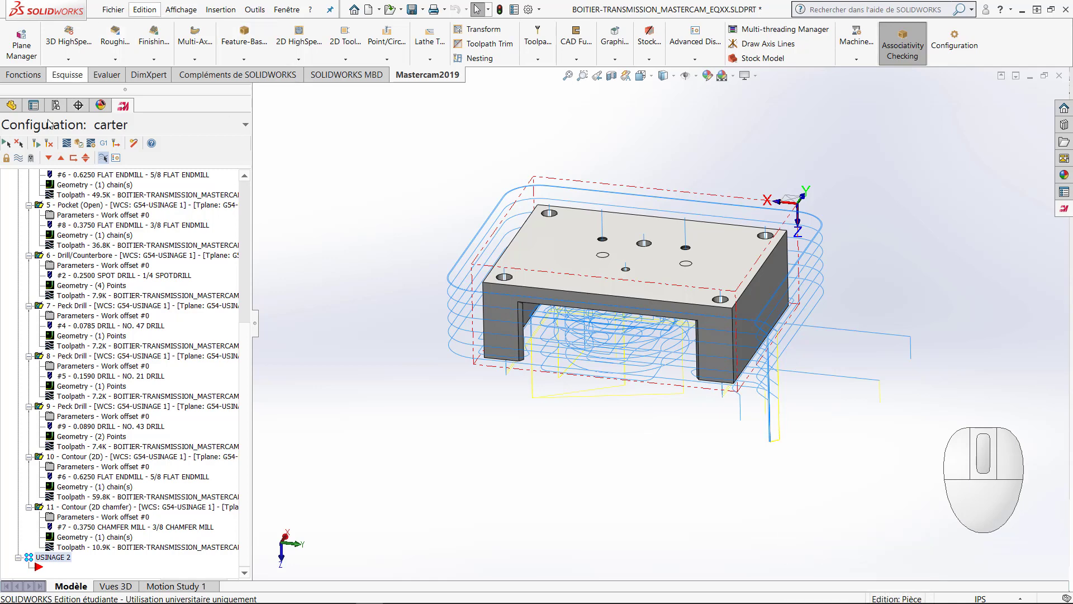
Step: Hide the displayed toolpaths of the USINAGE 1 operations on the model
{"action": "left_click", "coordinate": [19, 158]}
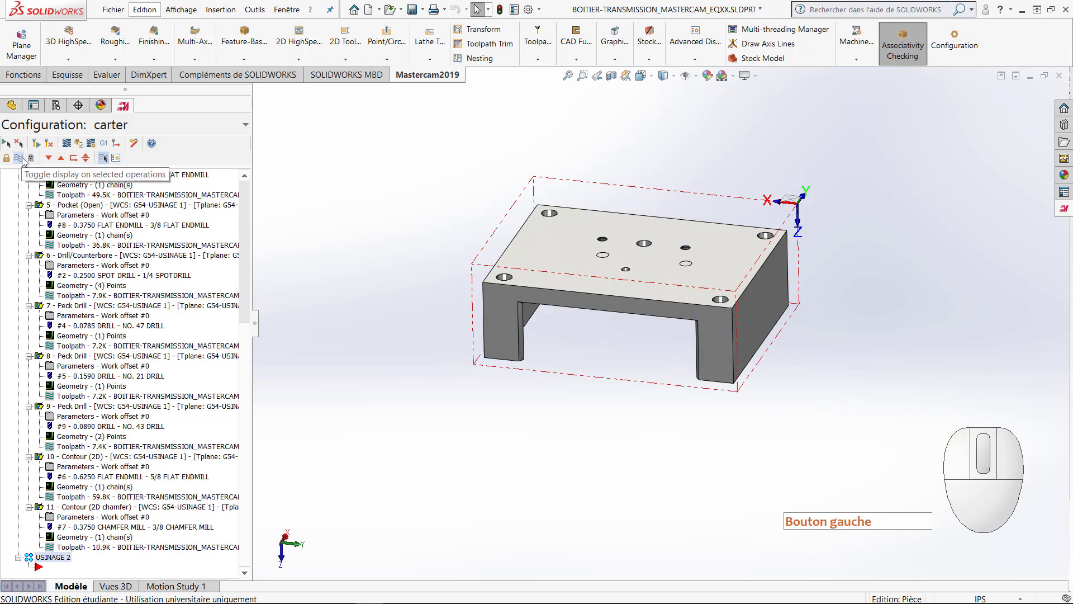
{"action": "left_click", "coordinate": [19, 158]}
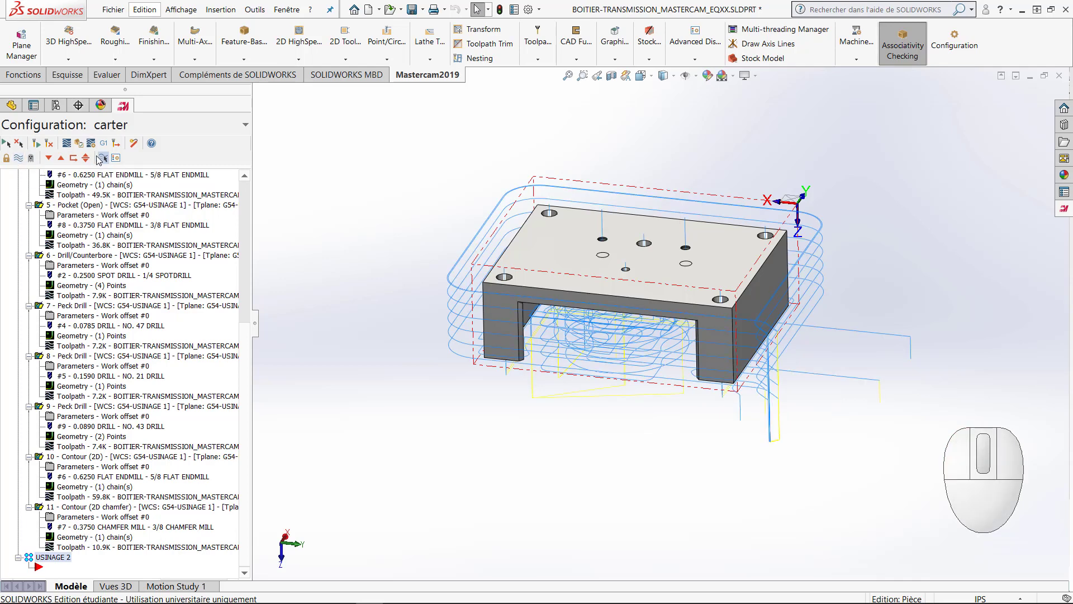
{"action": "left_click", "coordinate": [19, 158]}
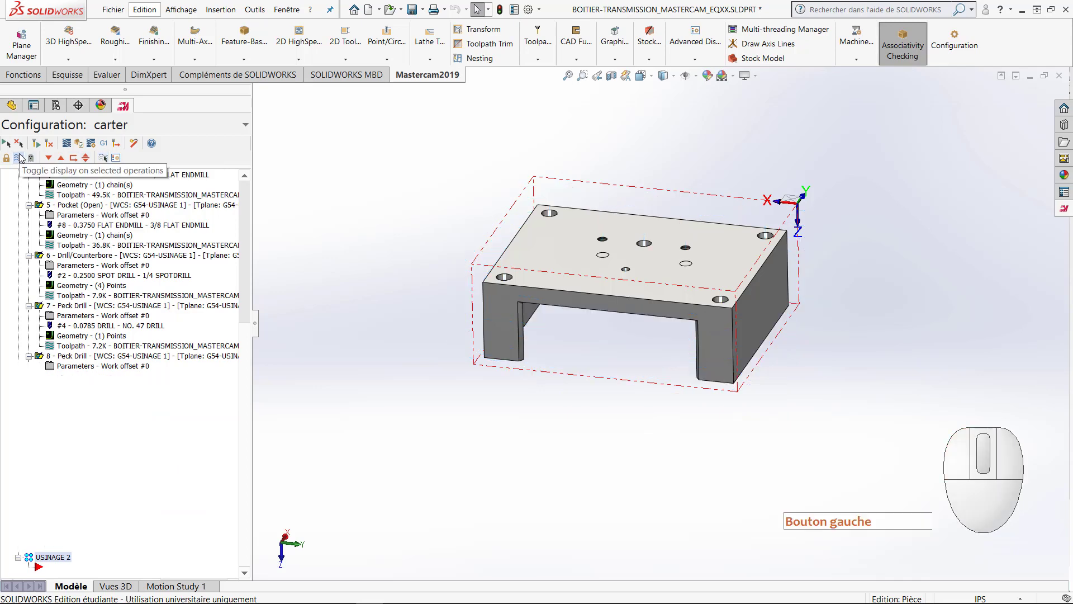
Step: Create a new Mastercam plane from G54-USINAGE 1 and name it G55-USINAGE 2
{"action": "scroll", "coordinate": [487, 393], "scroll_direction": "up", "scroll_amount": 2}
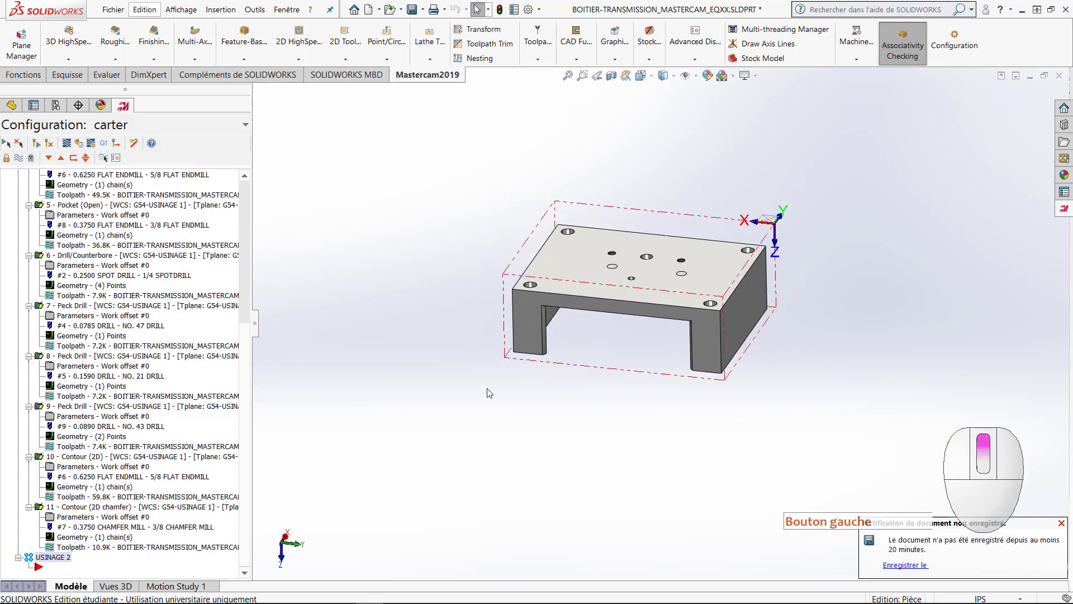
{"action": "middle_click_drag", "start_coordinate": [455, 328], "coordinate": [558, 343]}
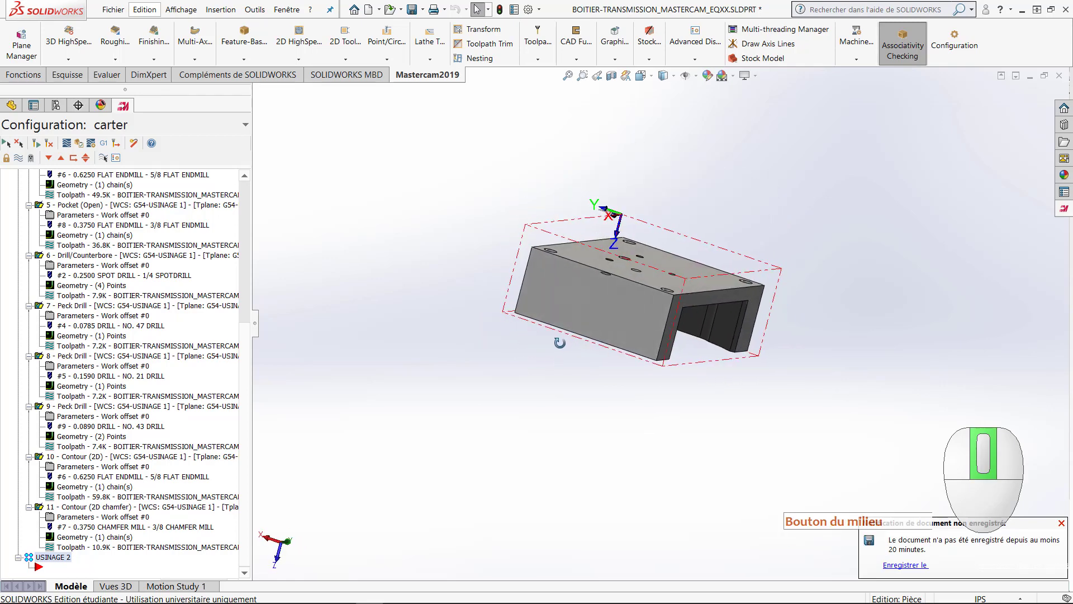
{"action": "scroll", "coordinate": [547, 344], "scroll_direction": "down", "scroll_amount": 3}
{"action": "mouse_move", "coordinate": [535, 289]}
{"action": "middle_mouse_down"}
{"action": "mouse_move", "coordinate": [526, 290]}
{"action": "mouse_move", "coordinate": [548, 292]}
{"action": "mouse_move", "coordinate": [529, 295]}
{"action": "middle_mouse_up"}
{"action": "scroll", "coordinate": [517, 303], "scroll_direction": "down", "scroll_amount": 3}
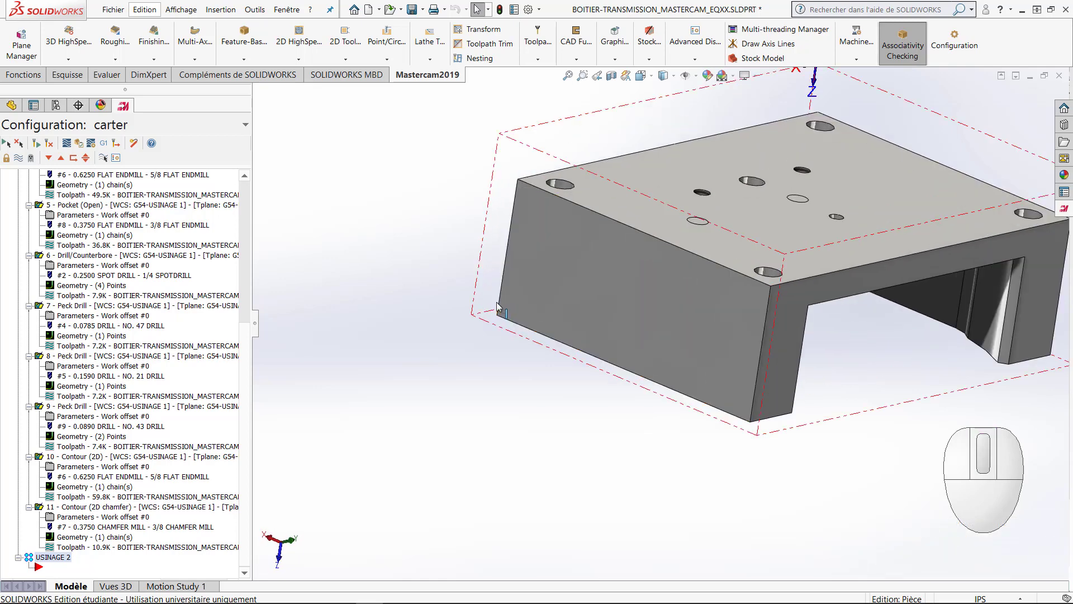
{"action": "left_click", "coordinate": [21, 45]}
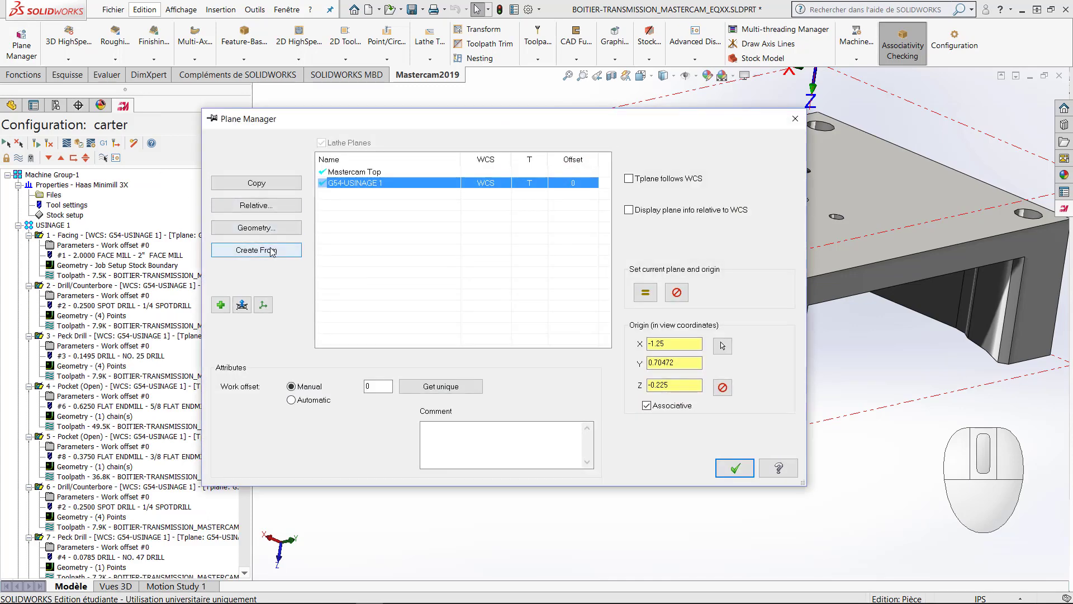
{"action": "left_click", "coordinate": [270, 250]}
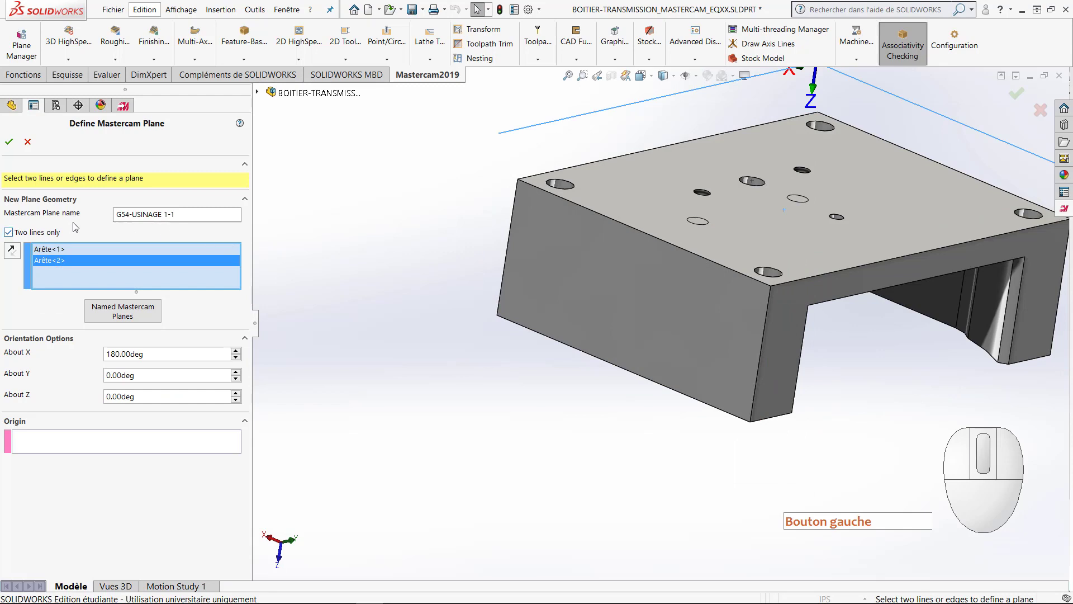
{"action": "double_click", "coordinate": [183, 214]}
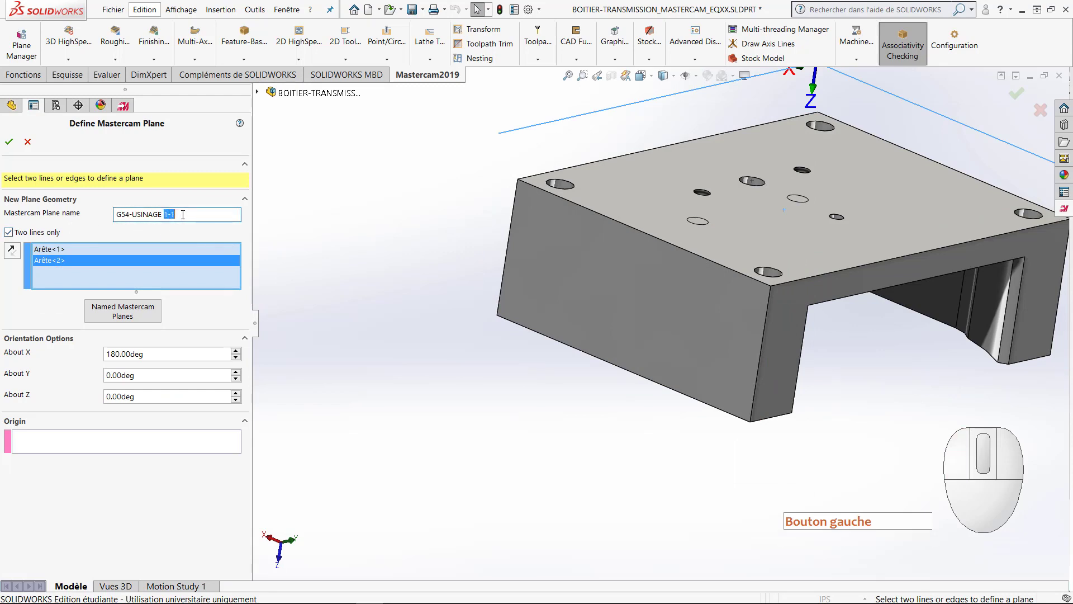
{"action": "type", "text": "2"}
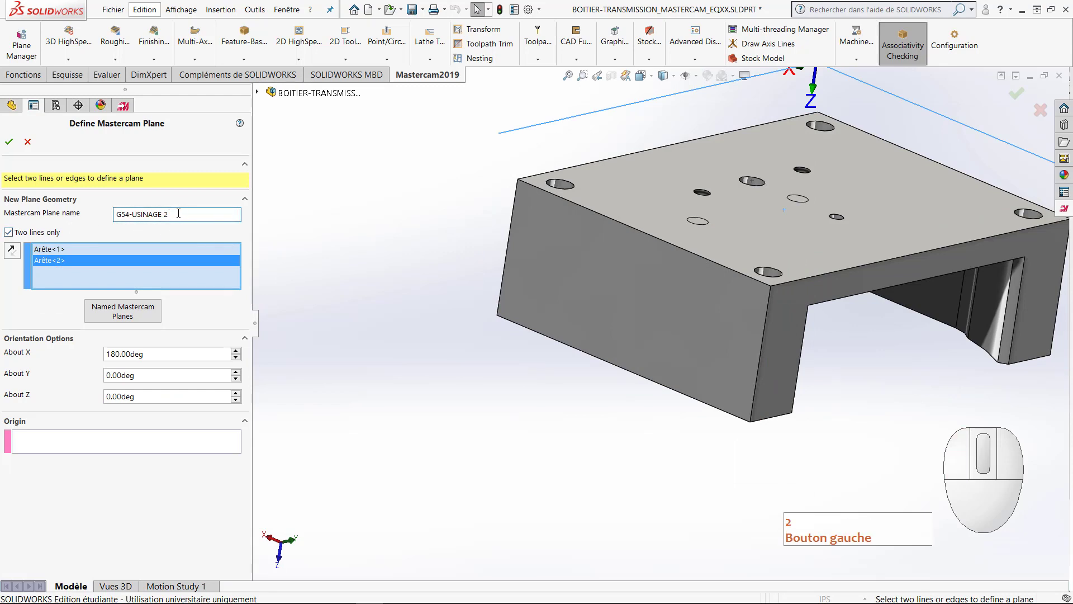
{"action": "left_click_drag", "start_coordinate": [129, 214], "coordinate": [126, 215]}
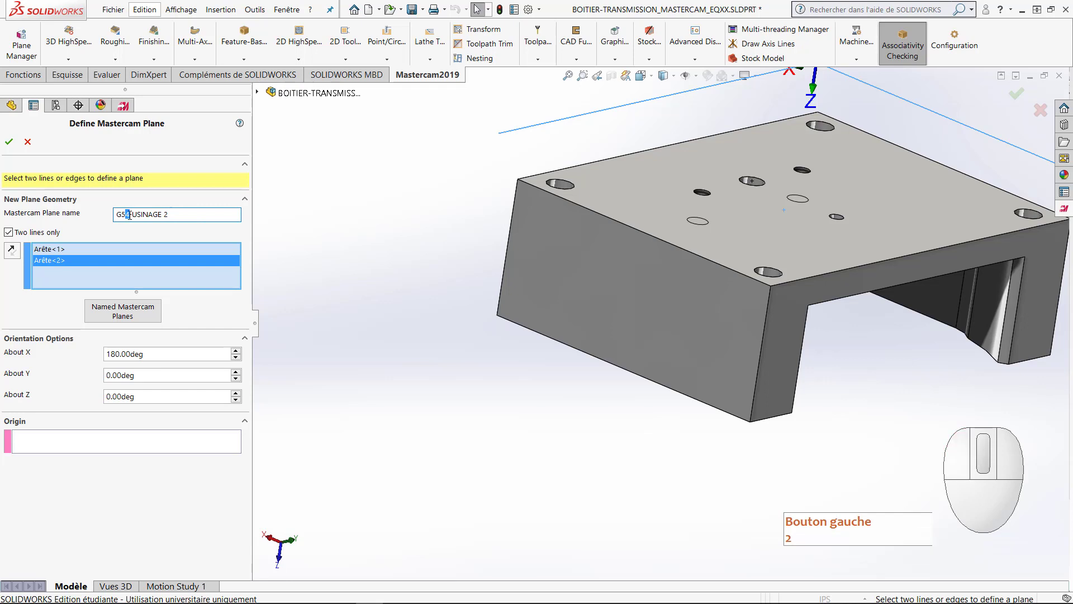
{"action": "type", "text": "5"}
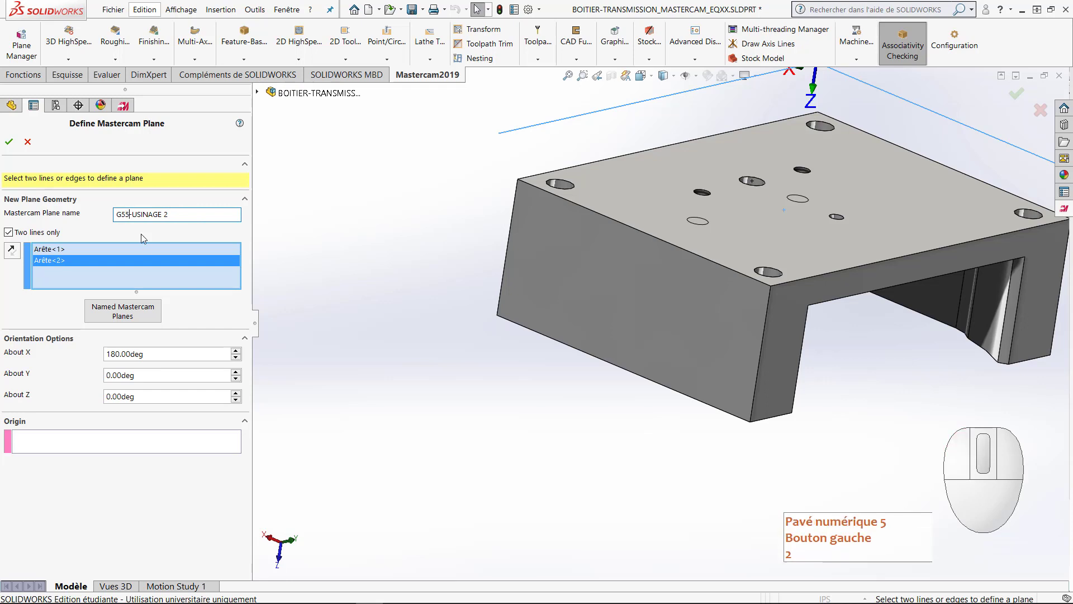
Step: Replace the plane's reference edges with the two perpendicular edges meeting at the lower corner of the flipped part, and accept the plane definition
{"action": "right_click", "coordinate": [84, 276]}
{"action": "left_click", "coordinate": [105, 278]}
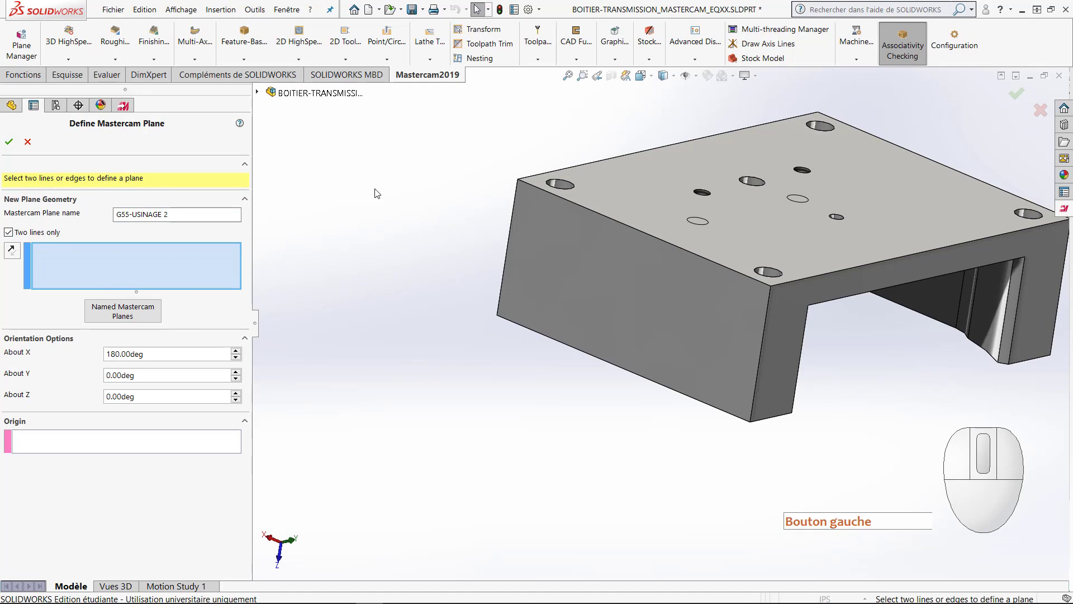
{"action": "middle_click_drag", "start_coordinate": [375, 193], "coordinate": [433, 235]}
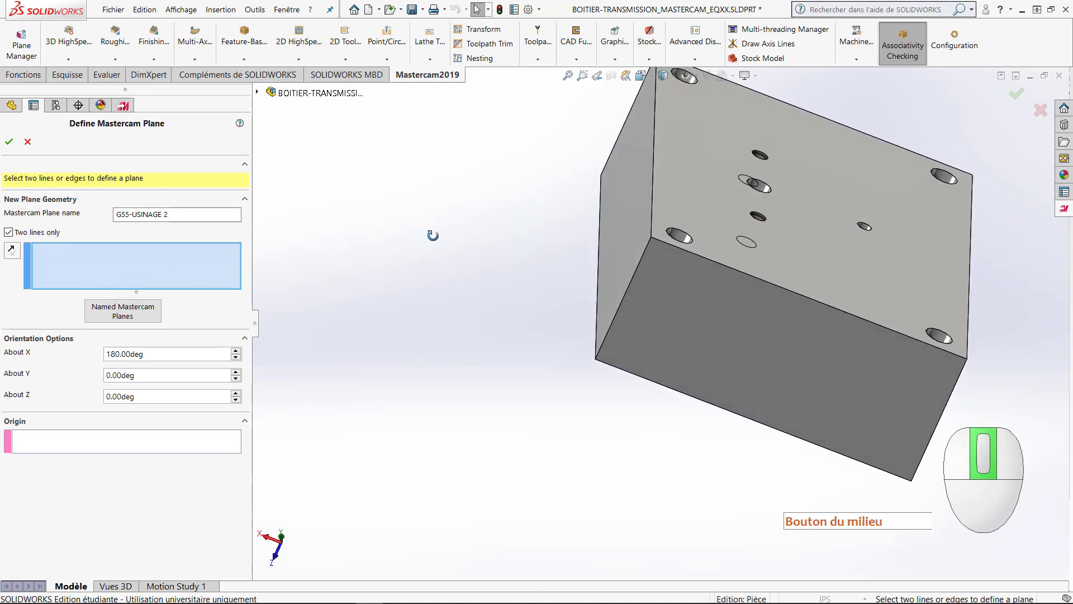
{"action": "left_click", "coordinate": [596, 329]}
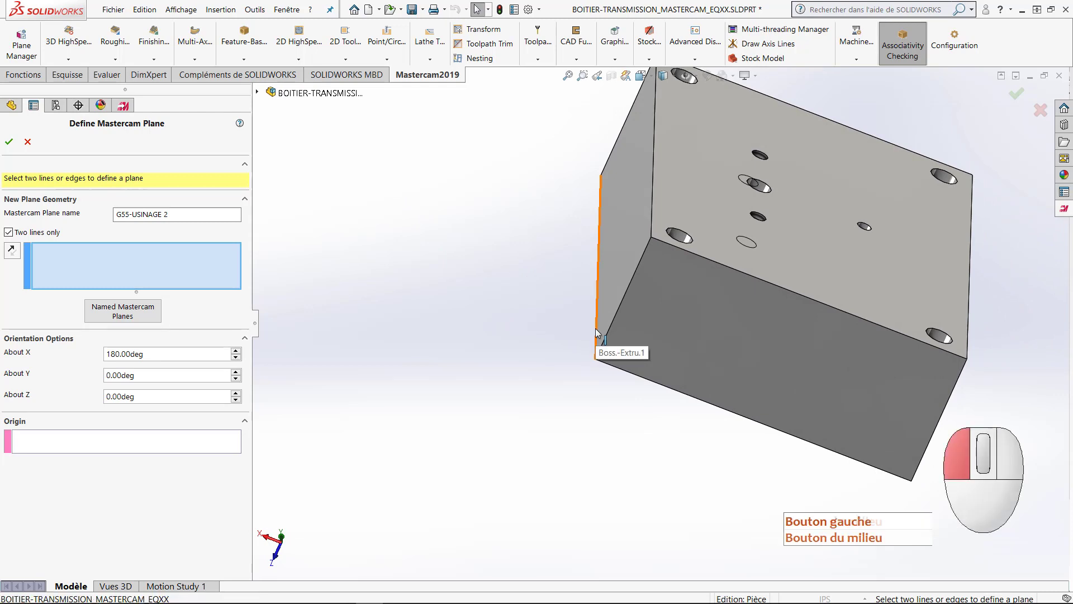
{"action": "left_click", "coordinate": [619, 373]}
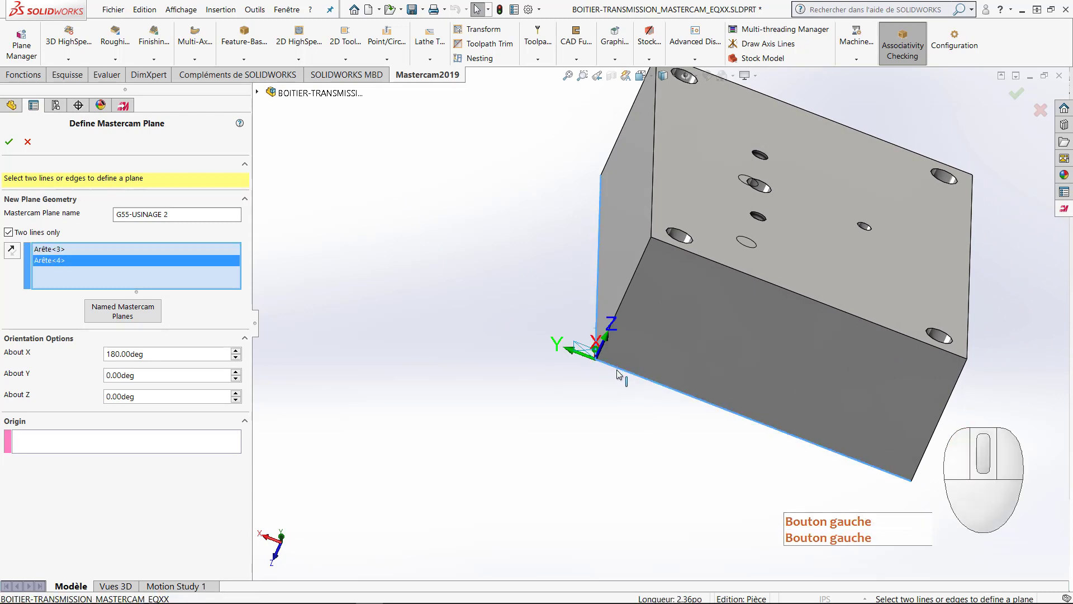
{"action": "middle_click_drag", "start_coordinate": [619, 373], "coordinate": [546, 314]}
{"action": "scroll", "coordinate": [541, 311], "scroll_direction": "down", "scroll_amount": 2}
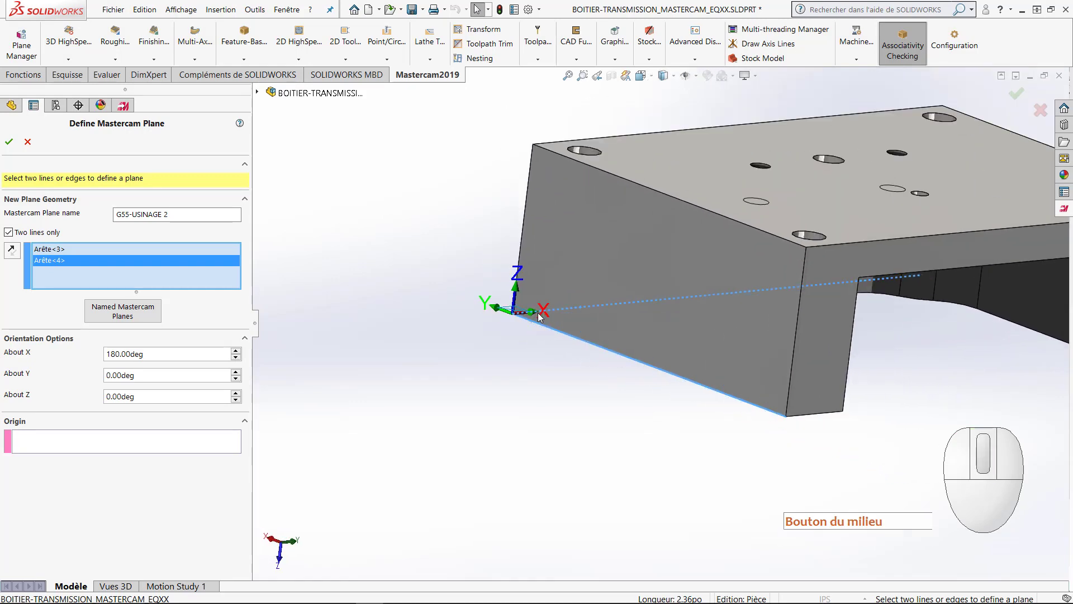
{"action": "left_click", "coordinate": [129, 356]}
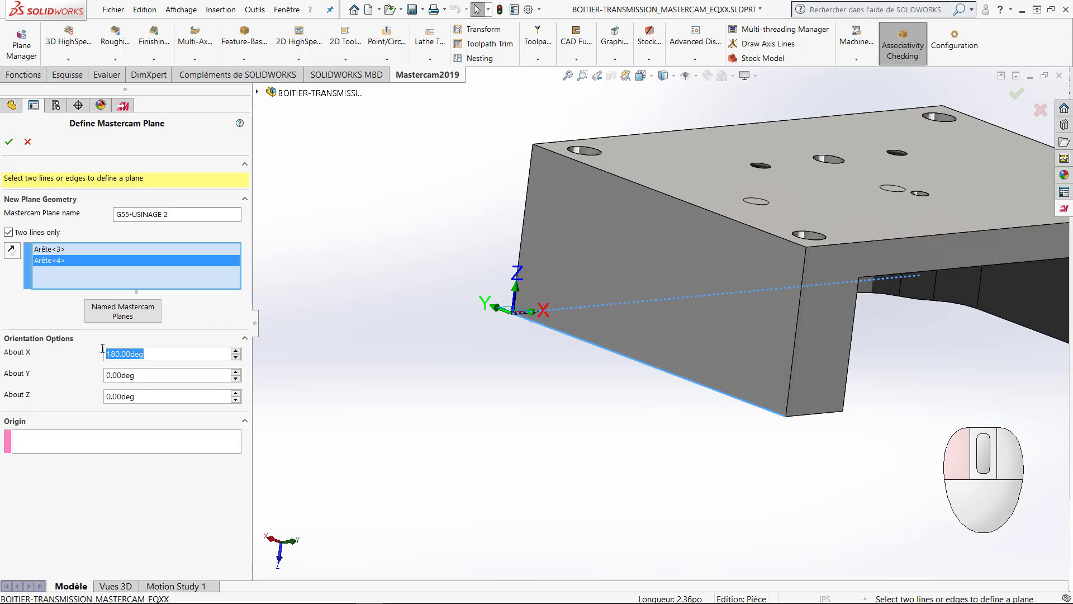
{"action": "left_click", "coordinate": [8, 141]}
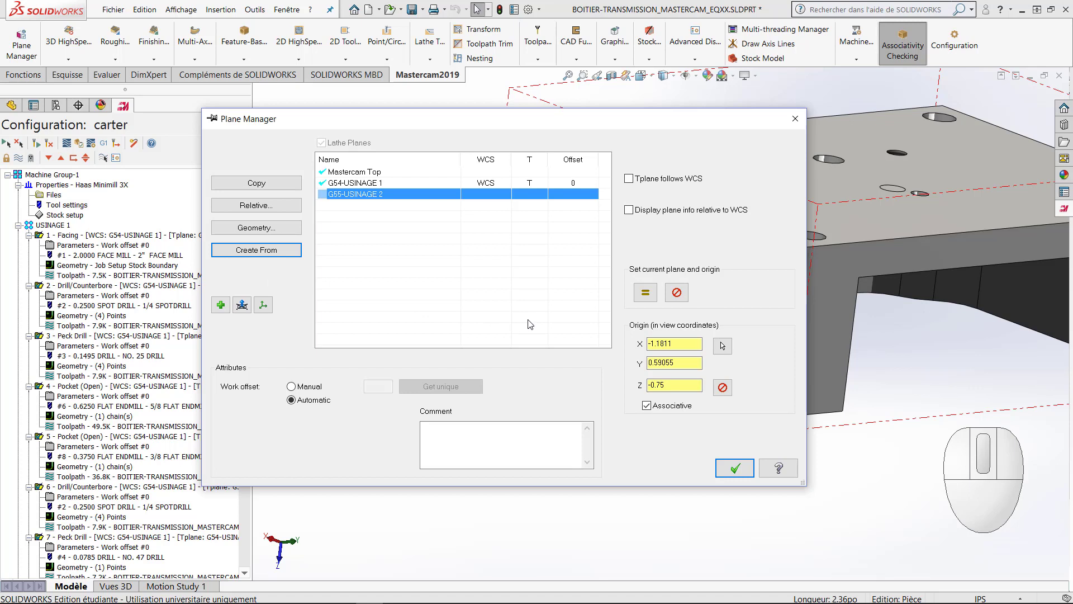
Step: Make G55-USINAGE 2 the current WCS and tool plane with a manual work offset of 1, and accept the plane settings
{"action": "left_click", "coordinate": [653, 299]}
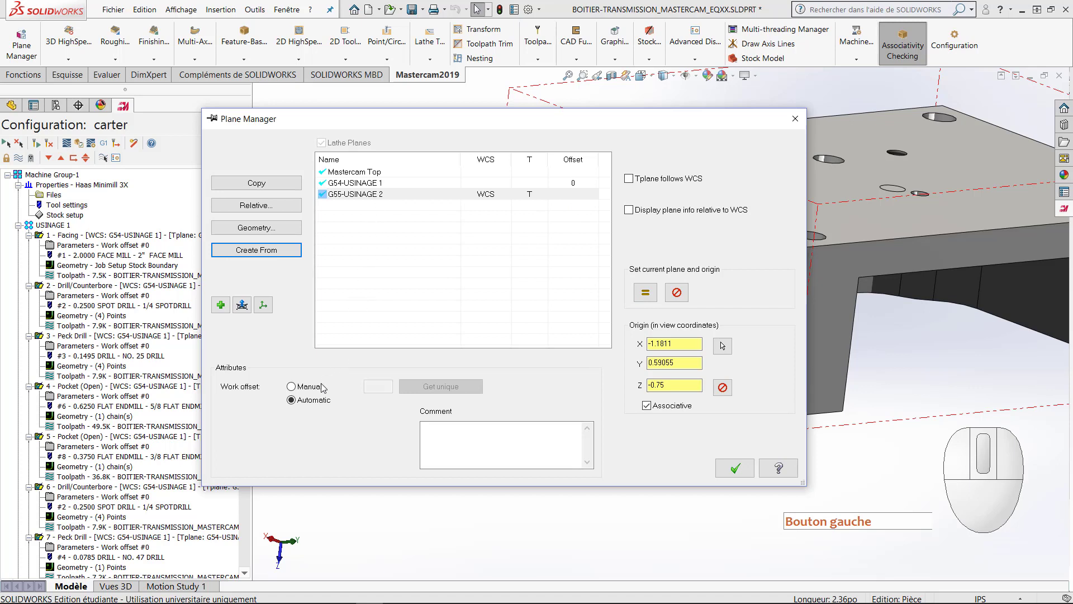
{"action": "left_click", "coordinate": [291, 386]}
{"action": "double_click", "coordinate": [376, 386]}
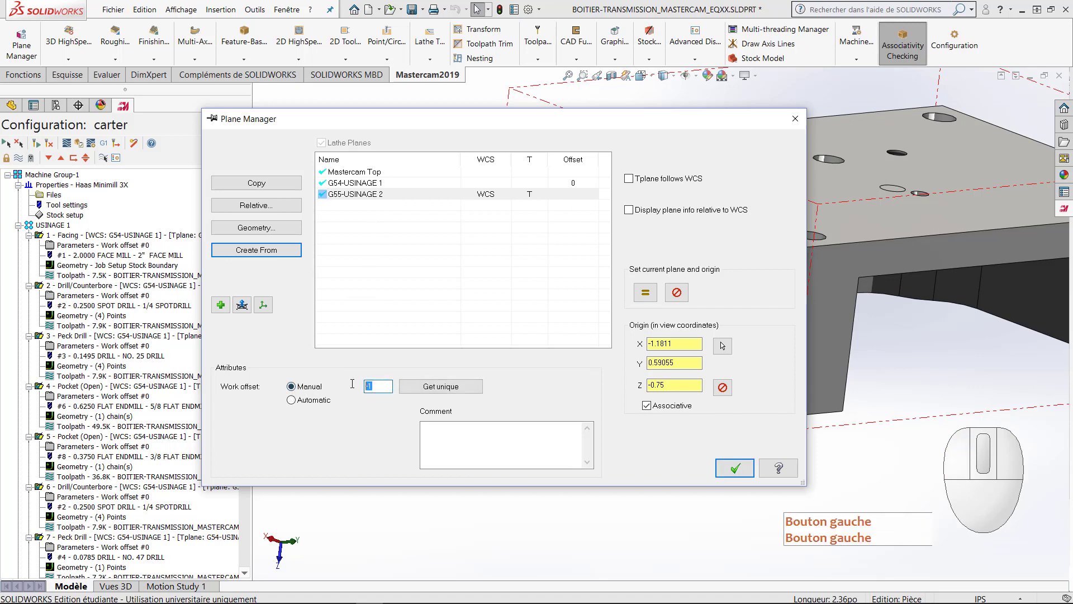
{"action": "type", "text": "1"}
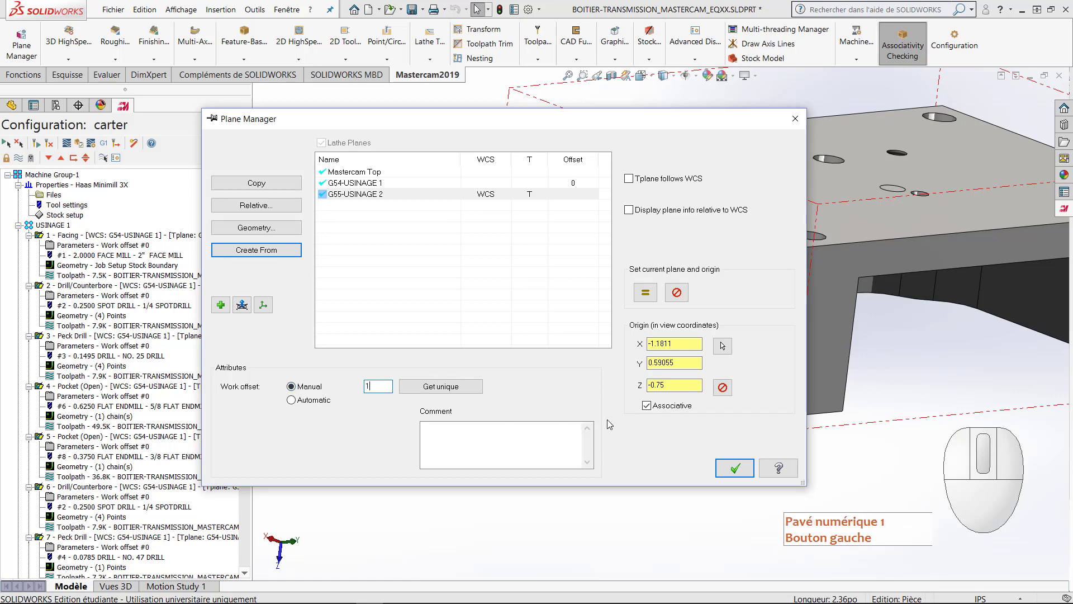
{"action": "left_click", "coordinate": [671, 385]}
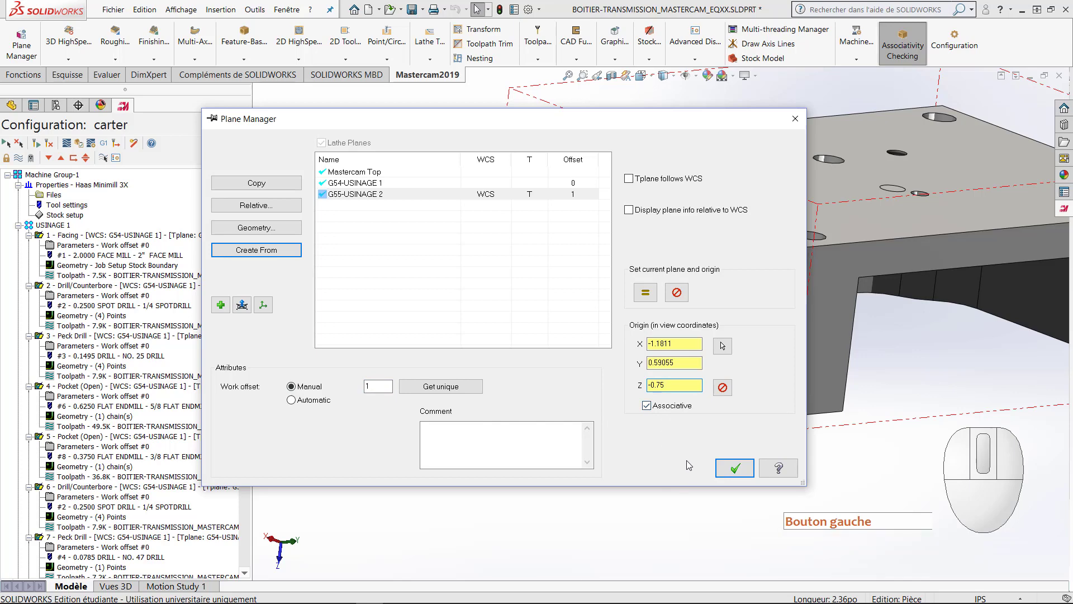
{"action": "left_click", "coordinate": [733, 469]}
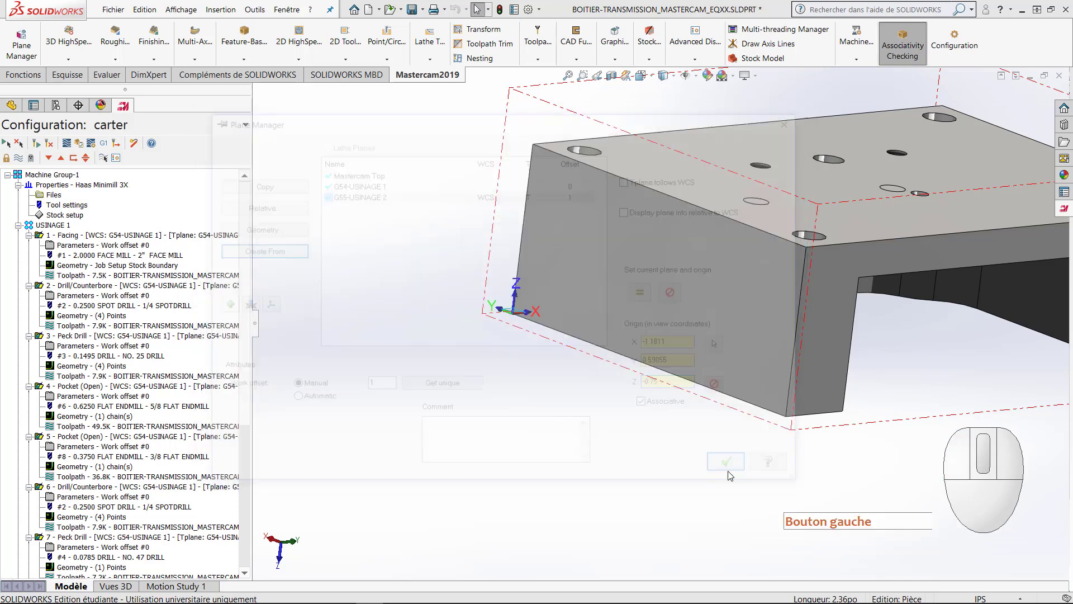
Step: Start a 2D facing operation on the G55-USINAGE 2 tool plane, accepting the chain selection with no geometry picked
{"action": "scroll", "coordinate": [526, 366], "scroll_direction": "up", "scroll_amount": 3}
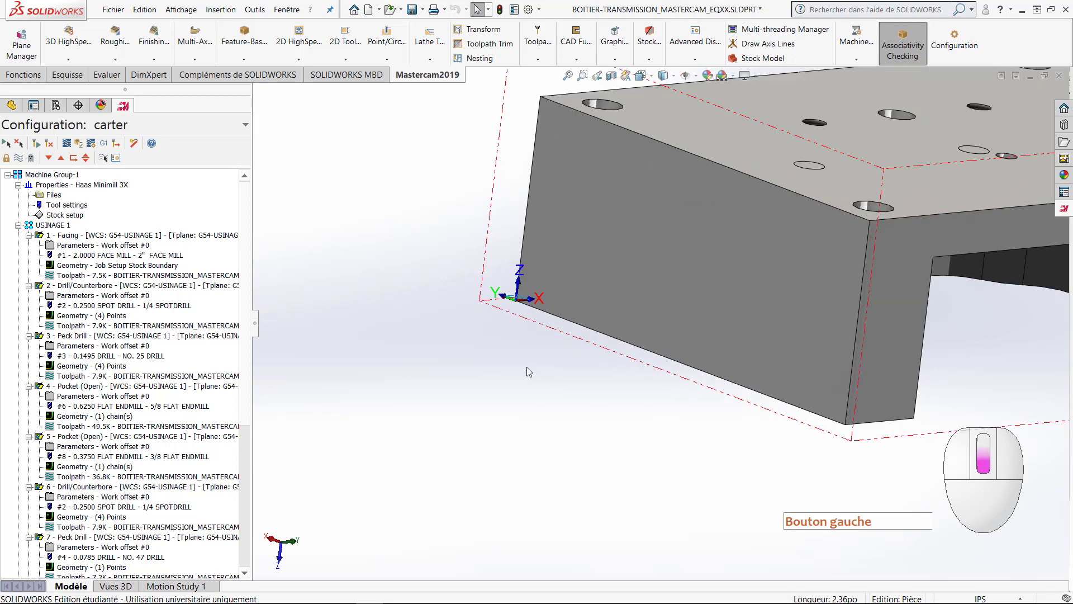
{"action": "middle_click_drag", "start_coordinate": [580, 358], "coordinate": [398, 425], "text": "ctrl"}
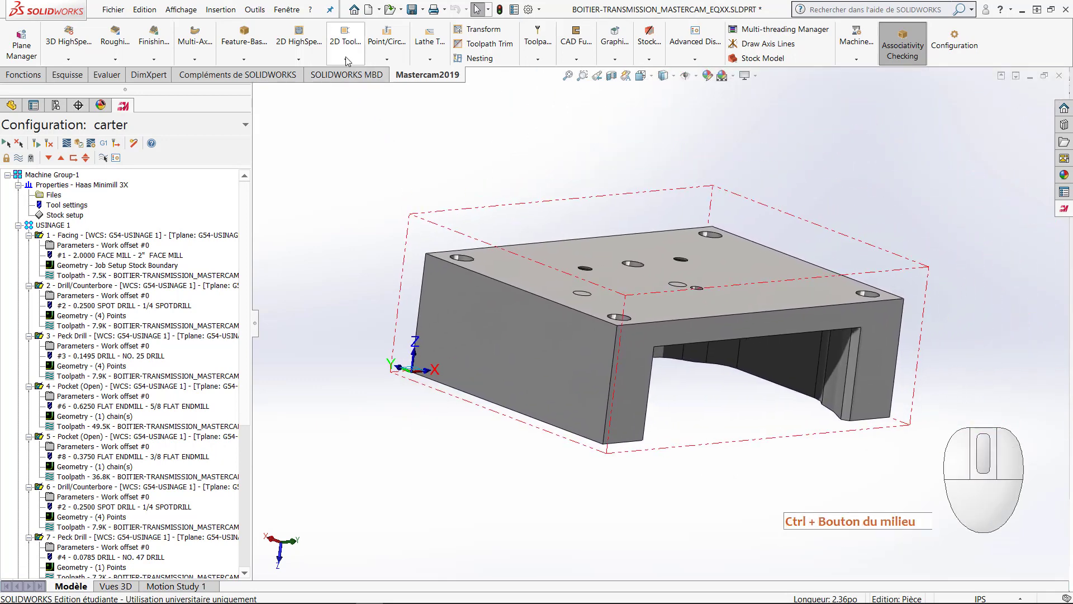
{"action": "left_click", "coordinate": [347, 56]}
{"action": "left_click", "coordinate": [364, 102]}
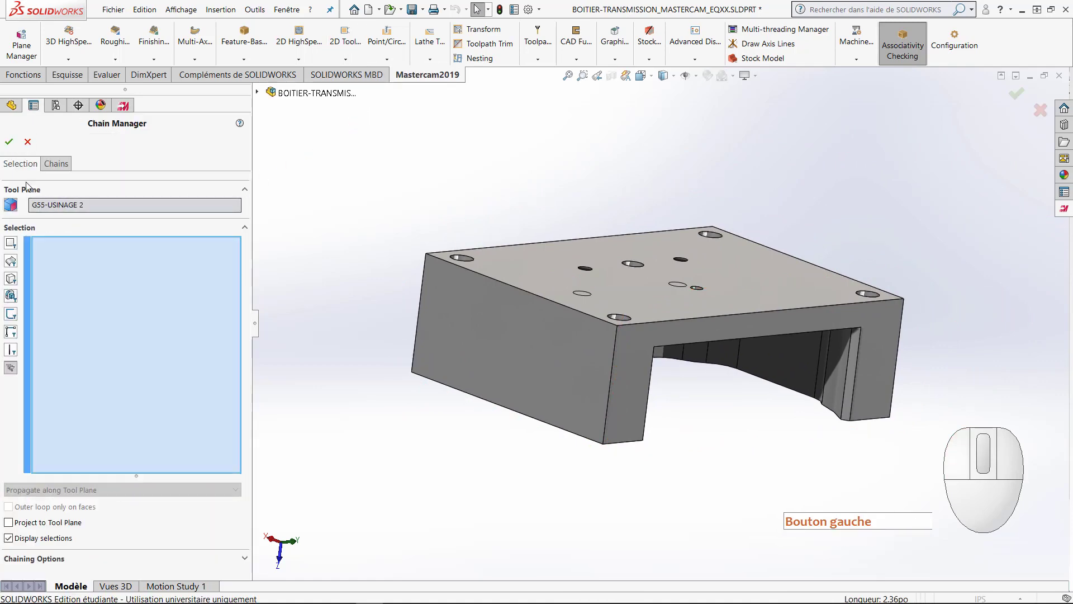
{"action": "left_click", "coordinate": [7, 144]}
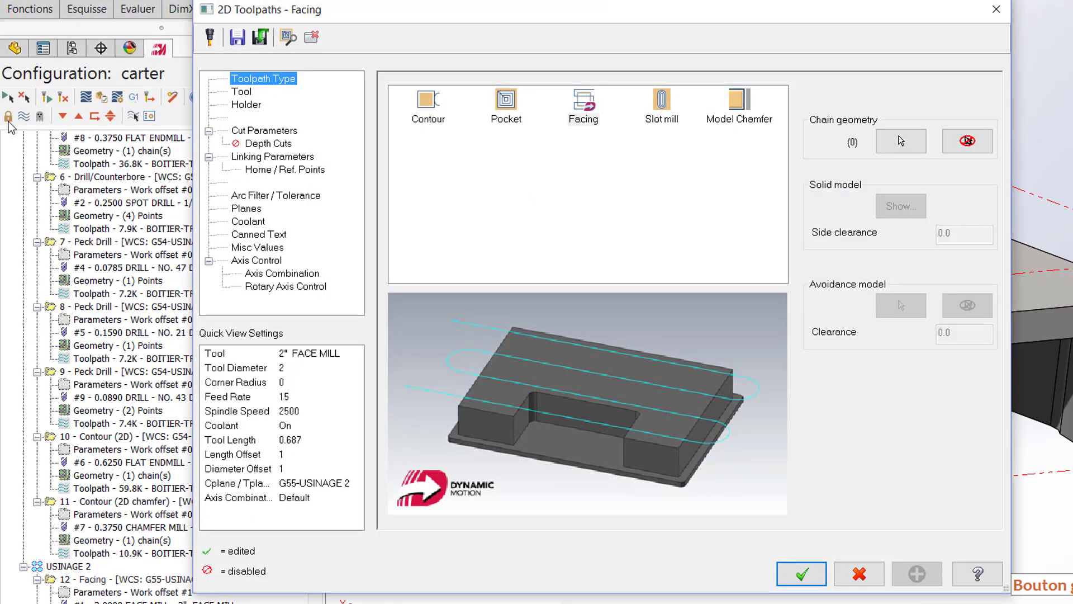
Step: Use the 2" face mill for the facing operation with a feed rate of 15 and a spindle speed of 2500
{"action": "left_click", "coordinate": [242, 92]}
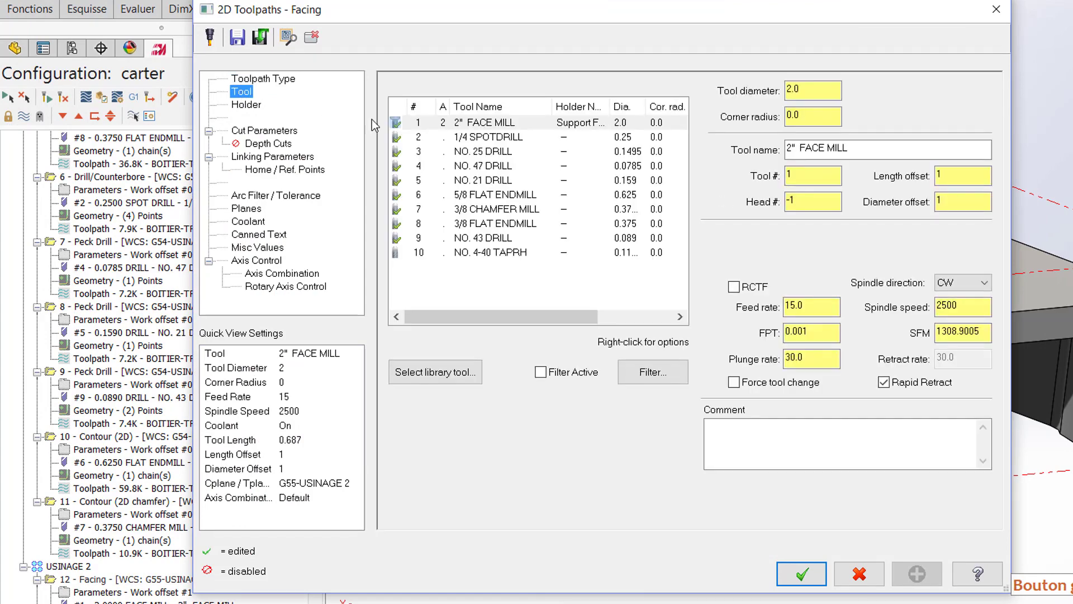
{"action": "left_click", "coordinate": [504, 122]}
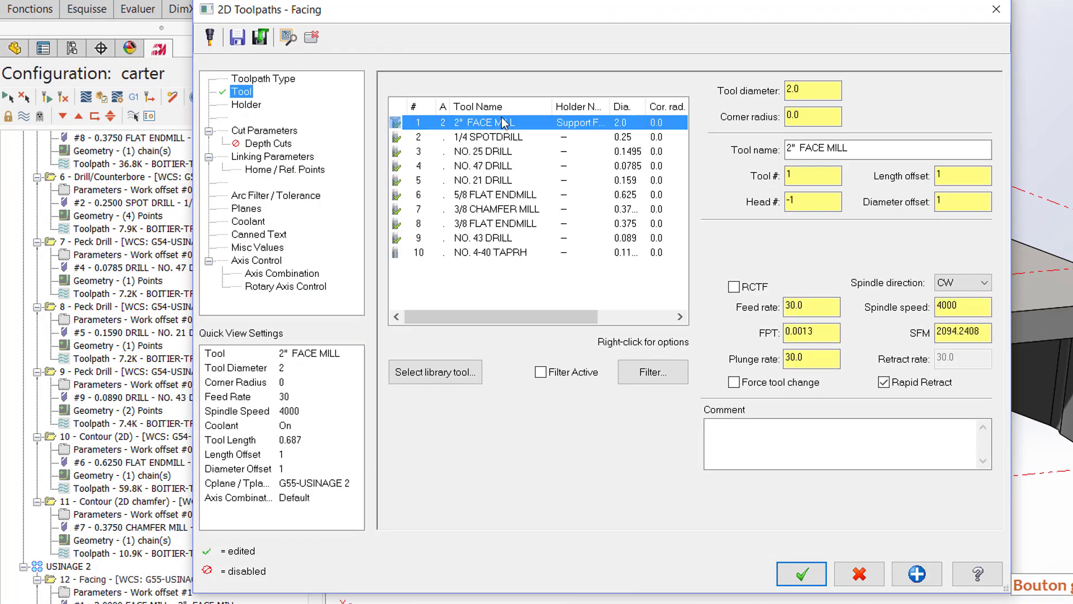
{"action": "left_click", "coordinate": [793, 308]}
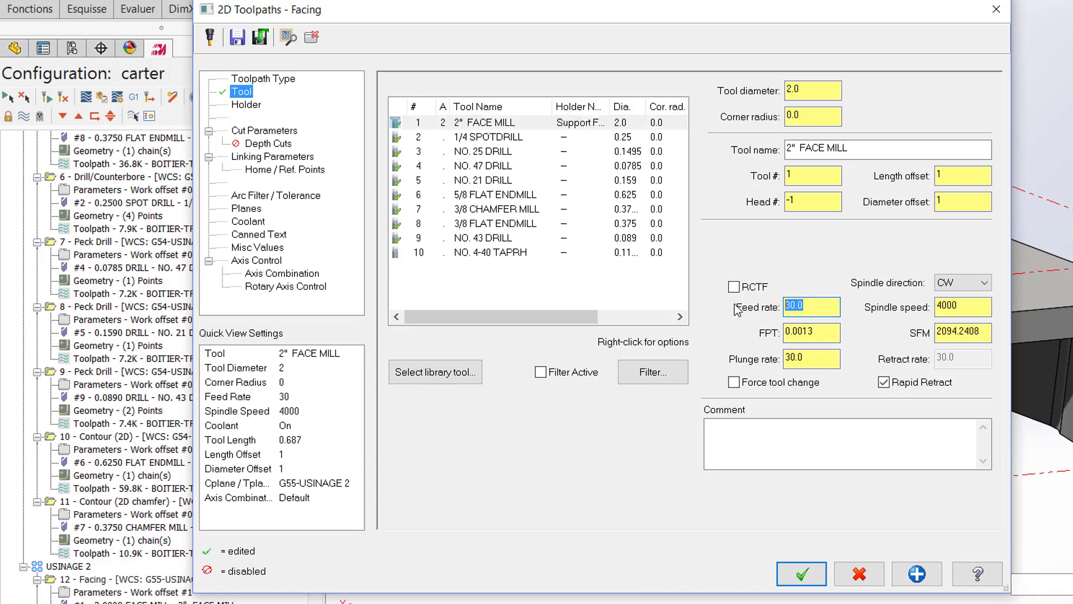
{"action": "type", "text": "15"}
{"action": "left_click", "coordinate": [971, 306]}
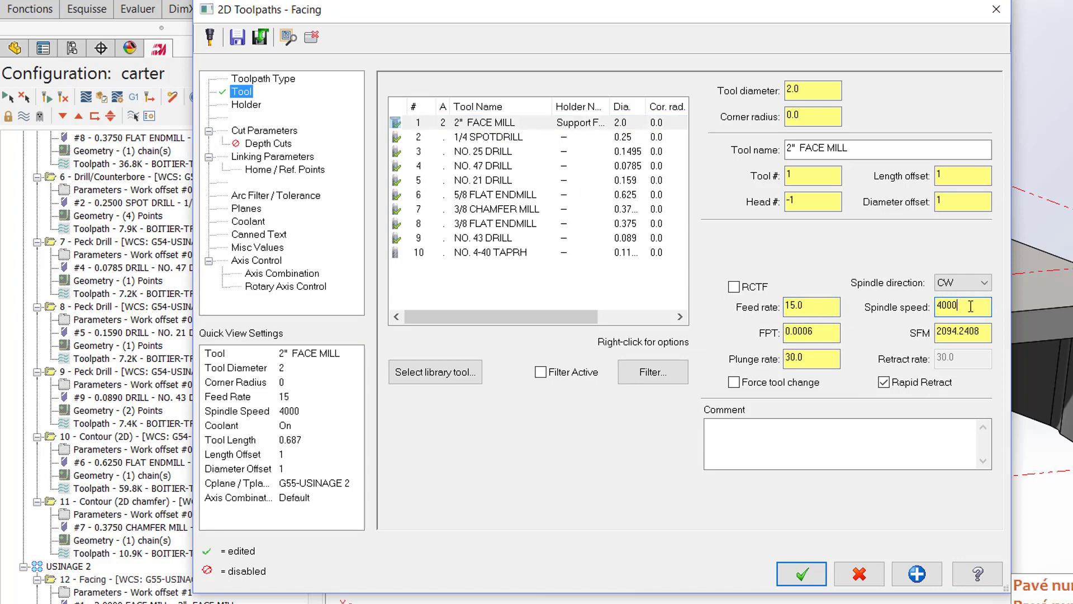
{"action": "left_click_drag", "start_coordinate": [971, 307], "coordinate": [905, 312]}
{"action": "type", "text": "2500"}
{"action": "left_click", "coordinate": [828, 357]}
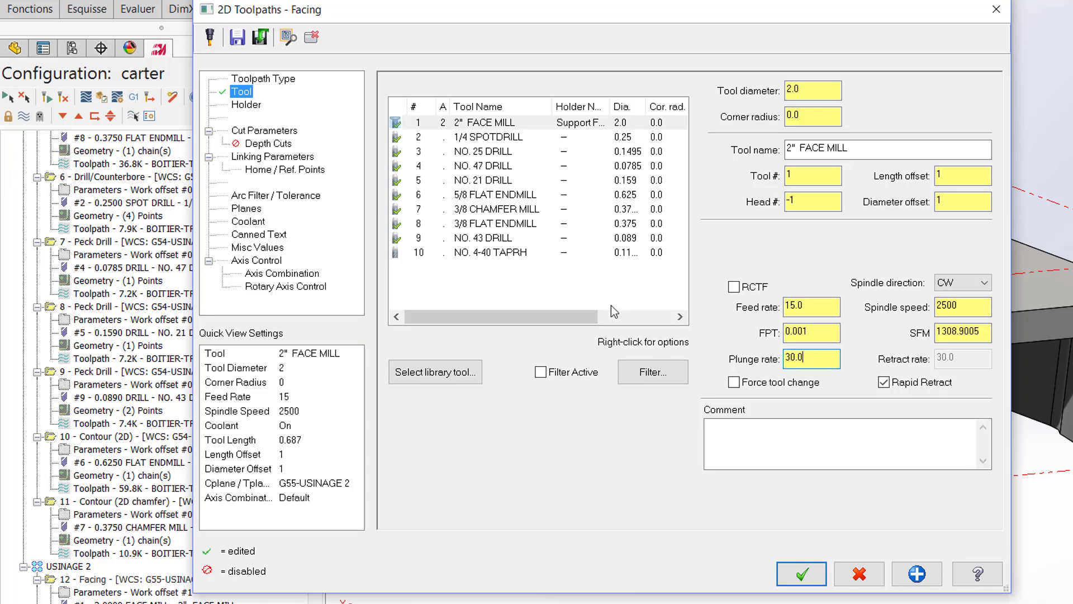
Step: Enable depth cuts for the facing operation with a maximum rough step of 0.075
{"action": "left_click", "coordinate": [266, 133]}
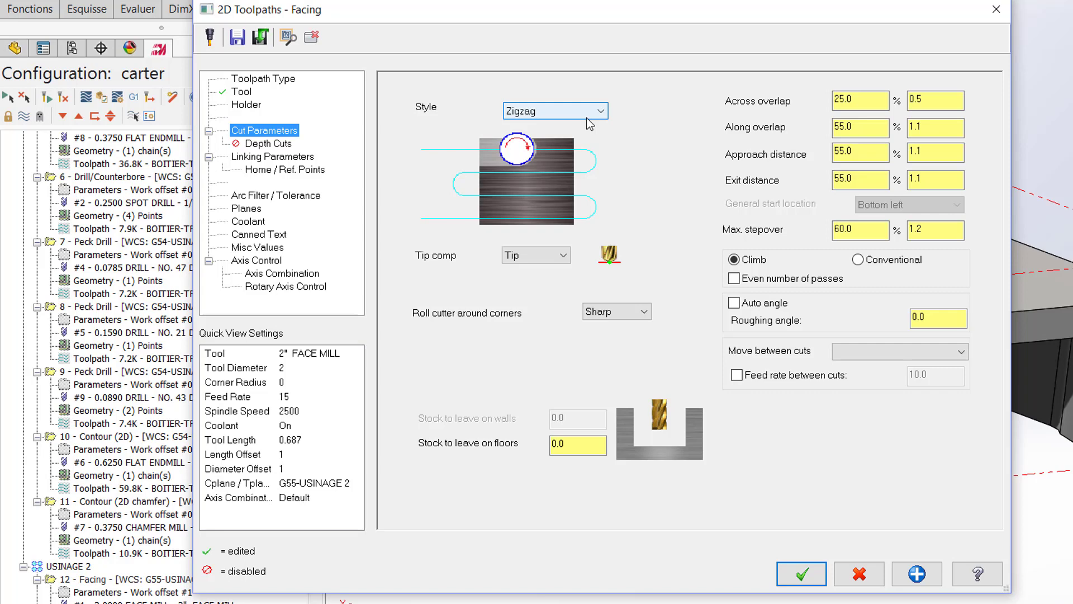
{"action": "left_click", "coordinate": [277, 148]}
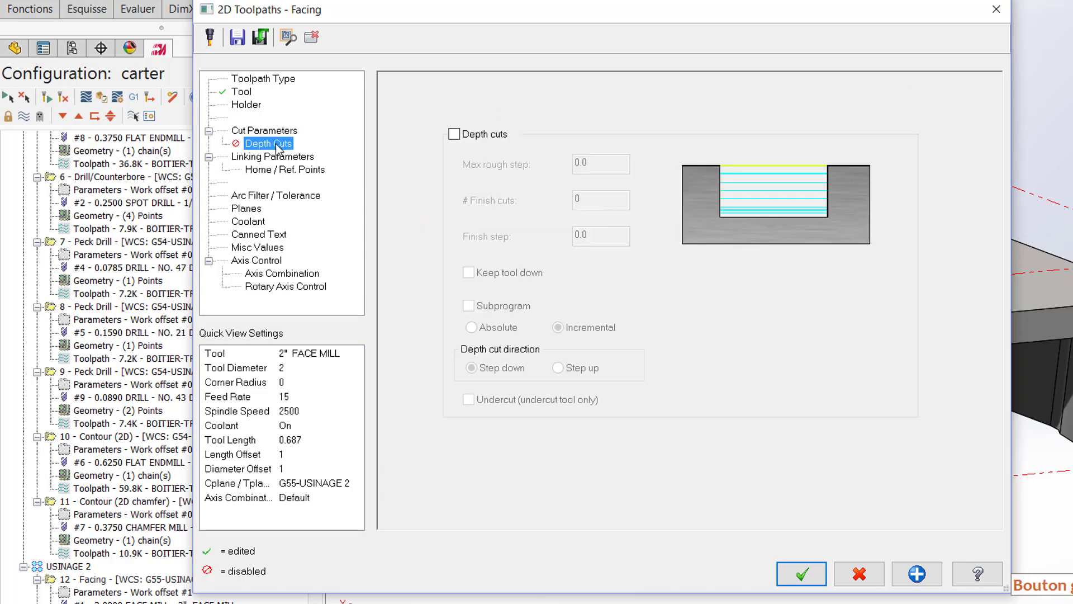
{"action": "left_click", "coordinate": [456, 136]}
{"action": "left_click_drag", "start_coordinate": [606, 163], "coordinate": [580, 163]}
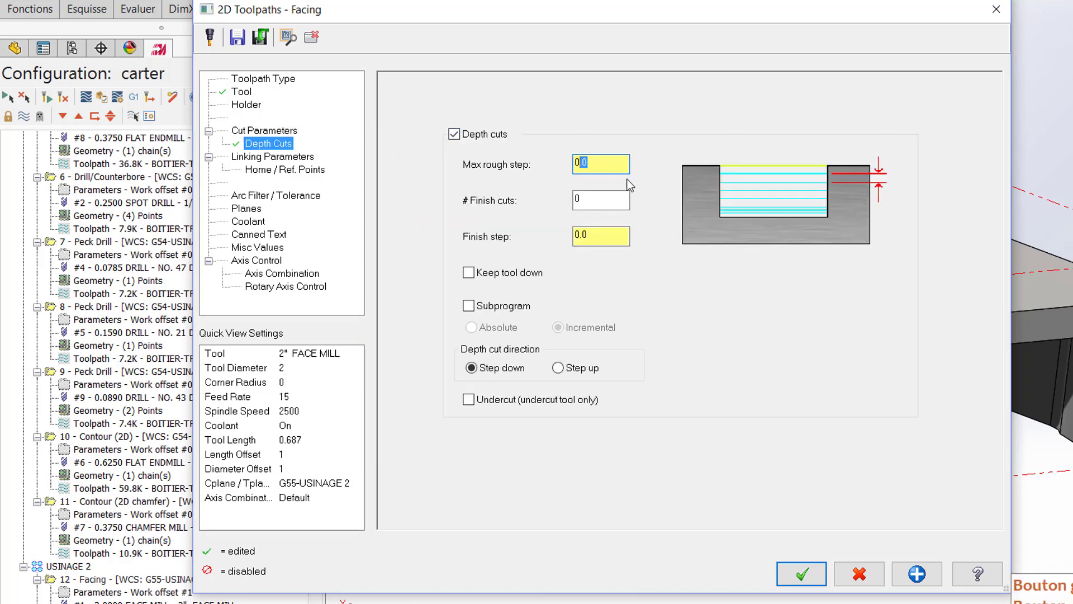
{"action": "left_click", "coordinate": [597, 166]}
{"action": "type", "text": "75"}
Step: Set the facing depth to 0.75 in the linking parameters by picking a corner vertex of the part's upper face
{"action": "left_click", "coordinate": [297, 159]}
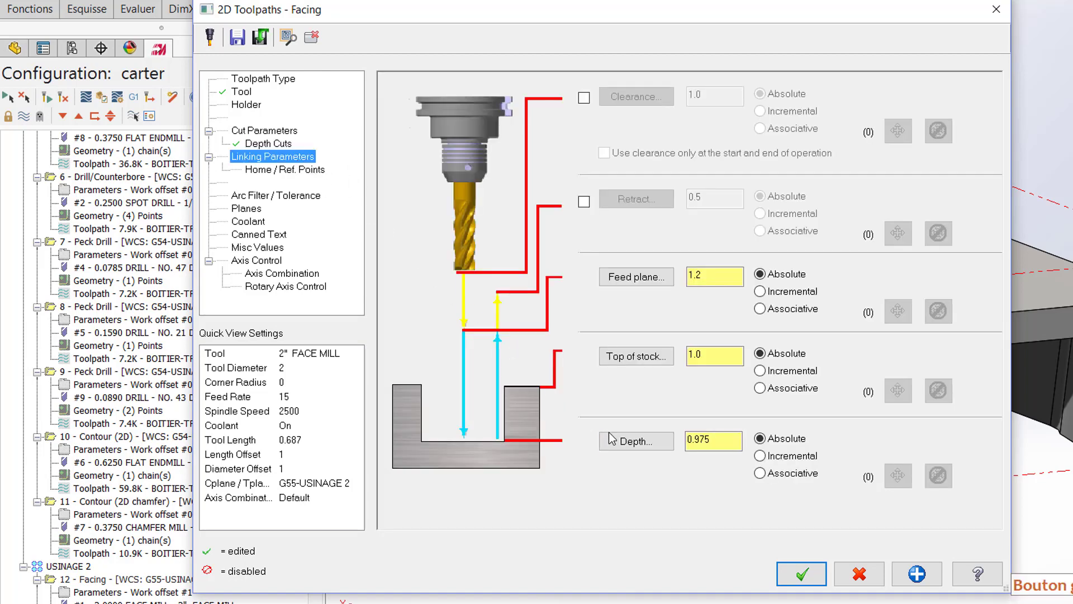
{"action": "left_click", "coordinate": [645, 446]}
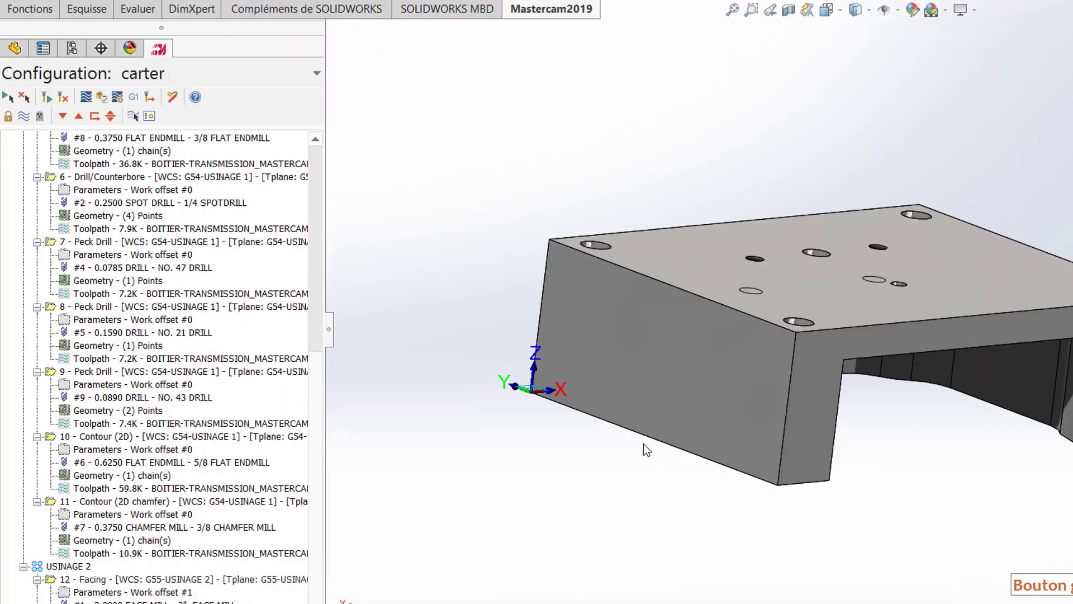
{"action": "left_click", "coordinate": [796, 333]}
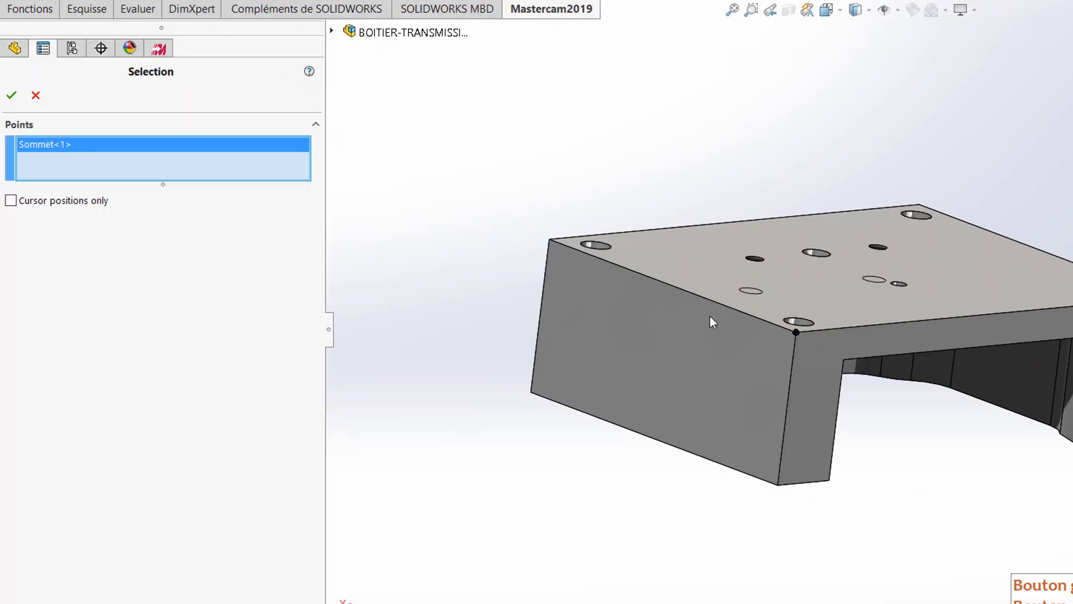
{"action": "left_click", "coordinate": [12, 96]}
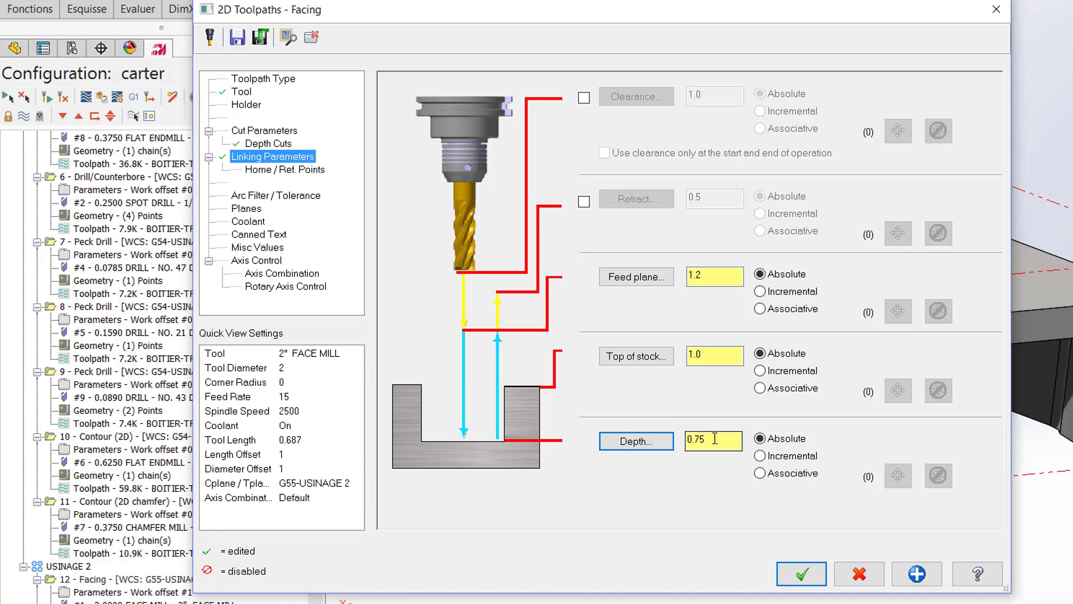
Step: Set the facing operation's top of stock to 0.975 and accept the parameters to generate the toolpath
{"action": "left_click_drag", "start_coordinate": [705, 354], "coordinate": [680, 354]}
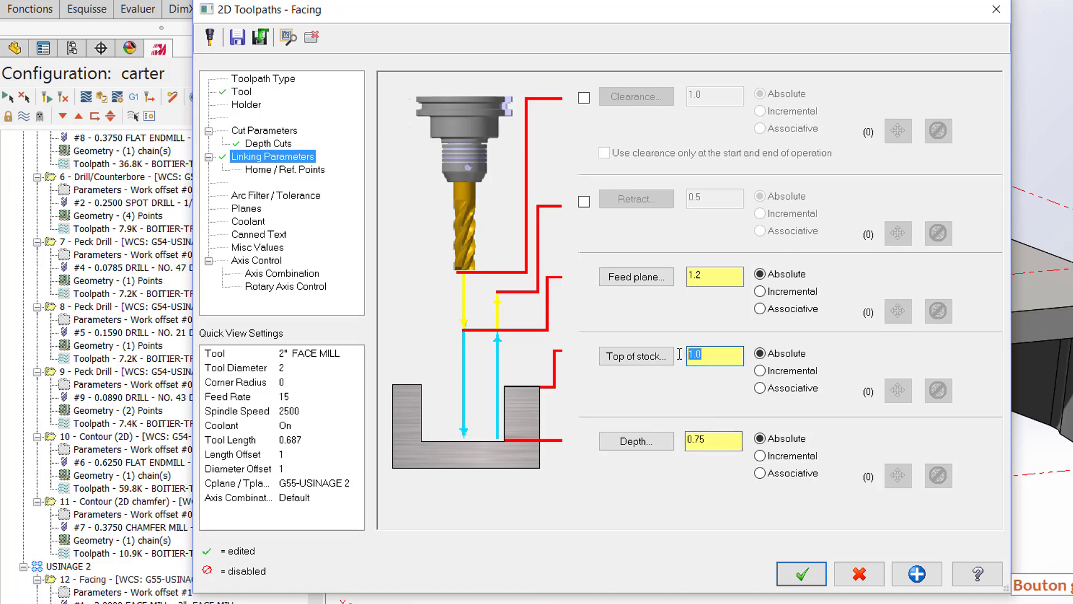
{"action": "type", "text": ".975"}
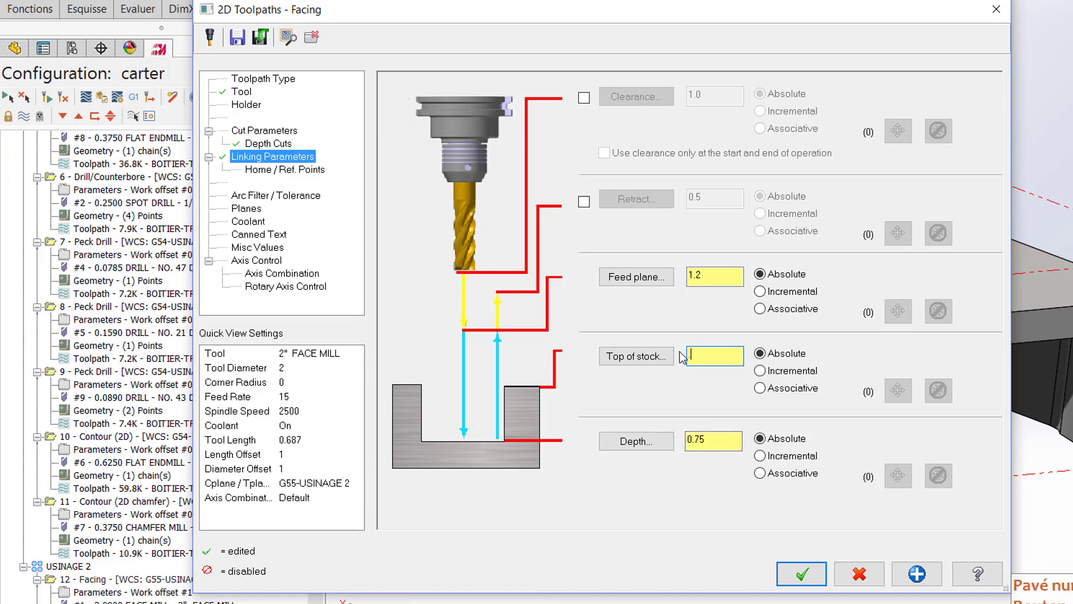
{"action": "left_click", "coordinate": [722, 276]}
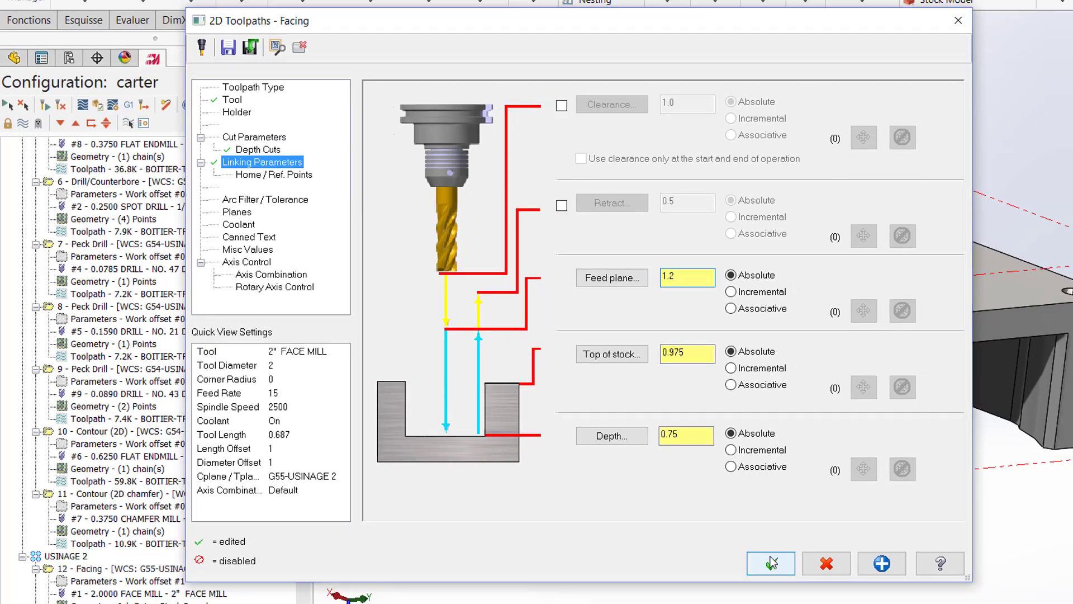
{"action": "left_click", "coordinate": [802, 573]}
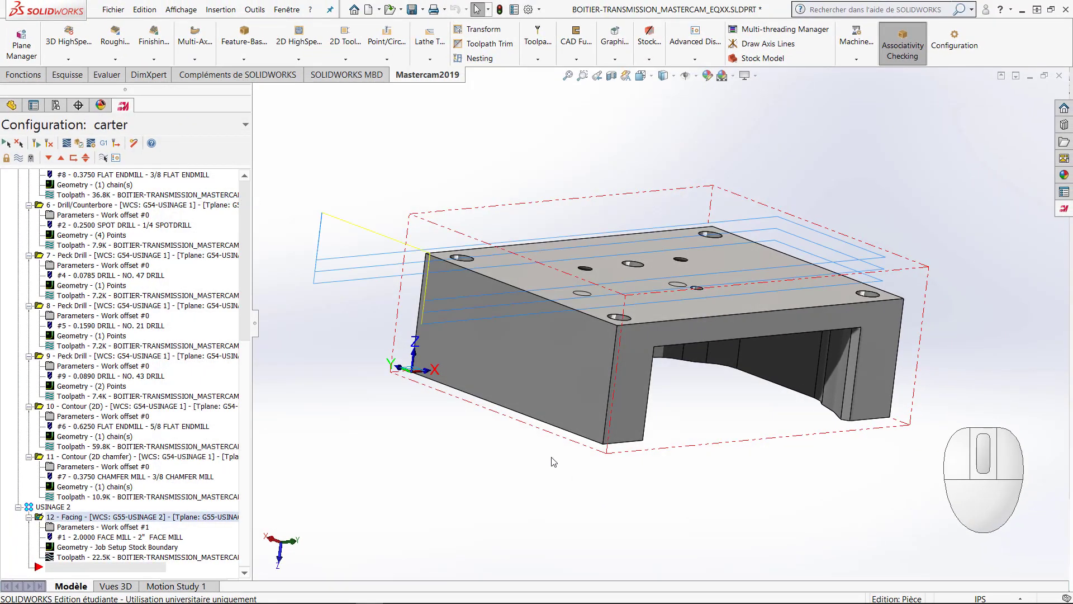
Step: Backplot the USINAGE 2 facing operation, examine the passes above the part from the side, and close the simulation
{"action": "middle_click_drag", "start_coordinate": [554, 462], "coordinate": [444, 458]}
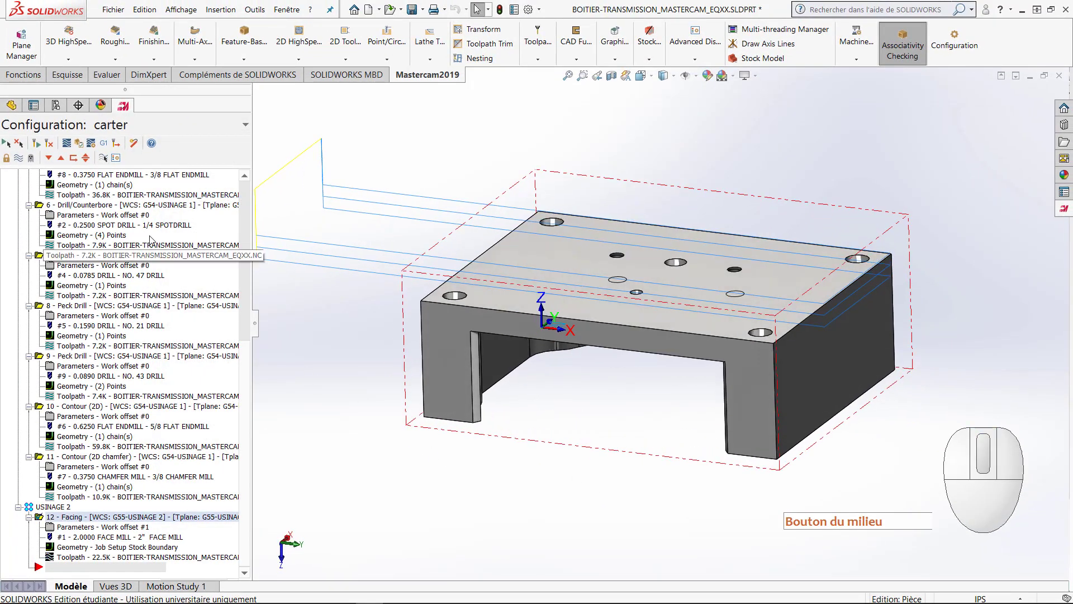
{"action": "left_click", "coordinate": [67, 143]}
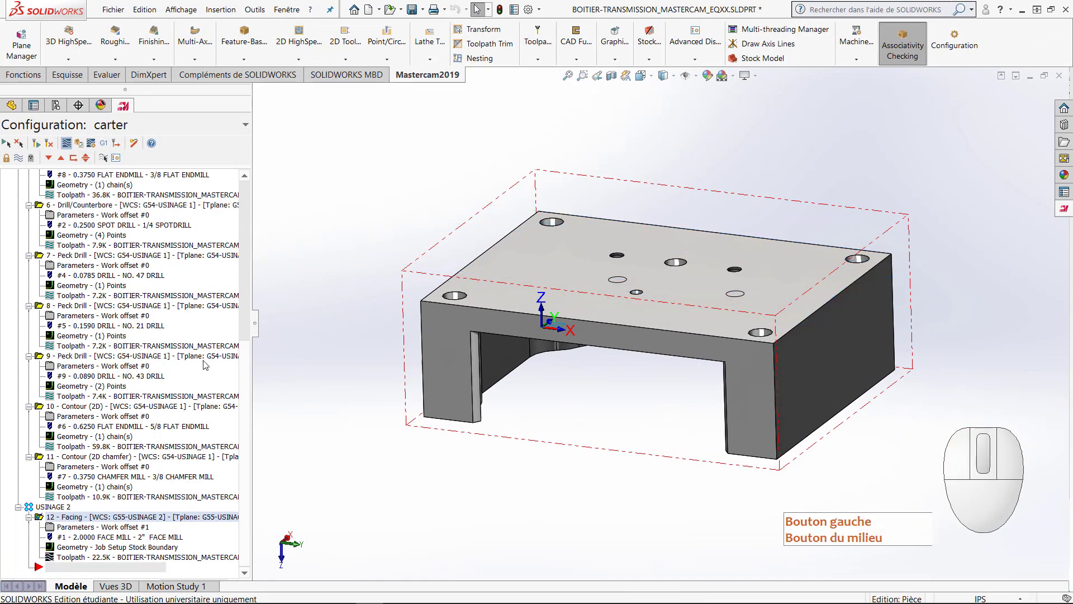
{"action": "left_click", "coordinate": [266, 572]}
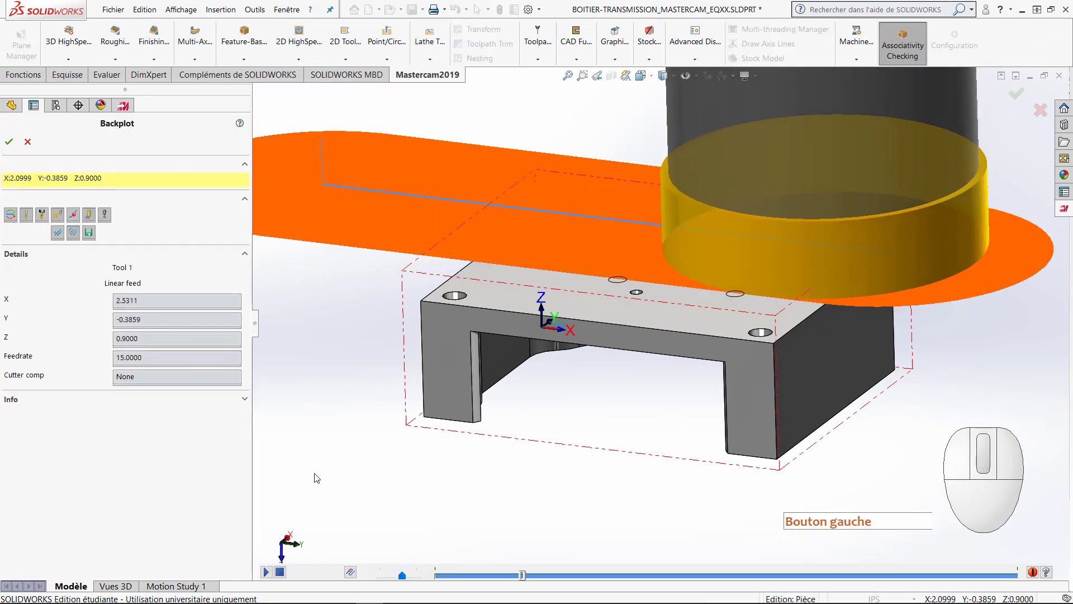
{"action": "middle_click_drag", "start_coordinate": [356, 434], "coordinate": [356, 385]}
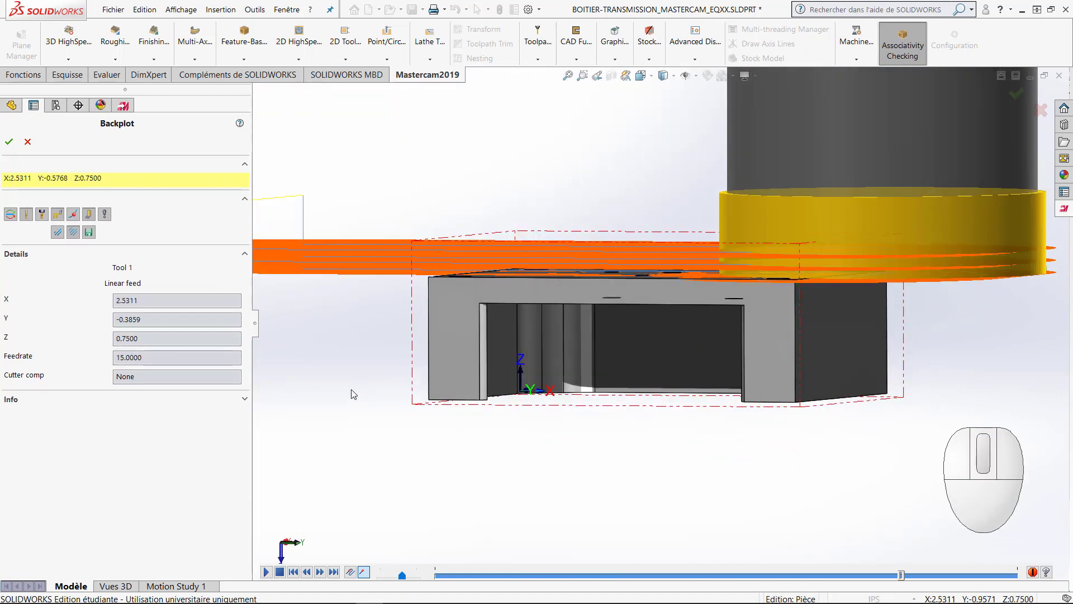
{"action": "middle_click_drag", "start_coordinate": [346, 385], "coordinate": [283, 359]}
{"action": "left_click", "coordinate": [9, 145]}
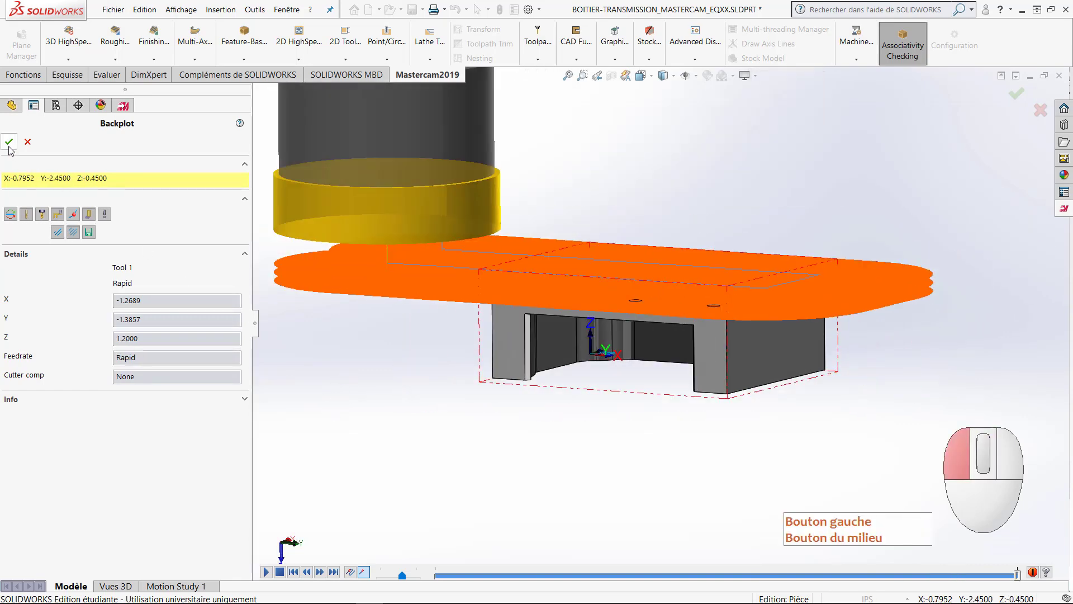
{"action": "middle_click_drag", "start_coordinate": [345, 316], "coordinate": [347, 350]}
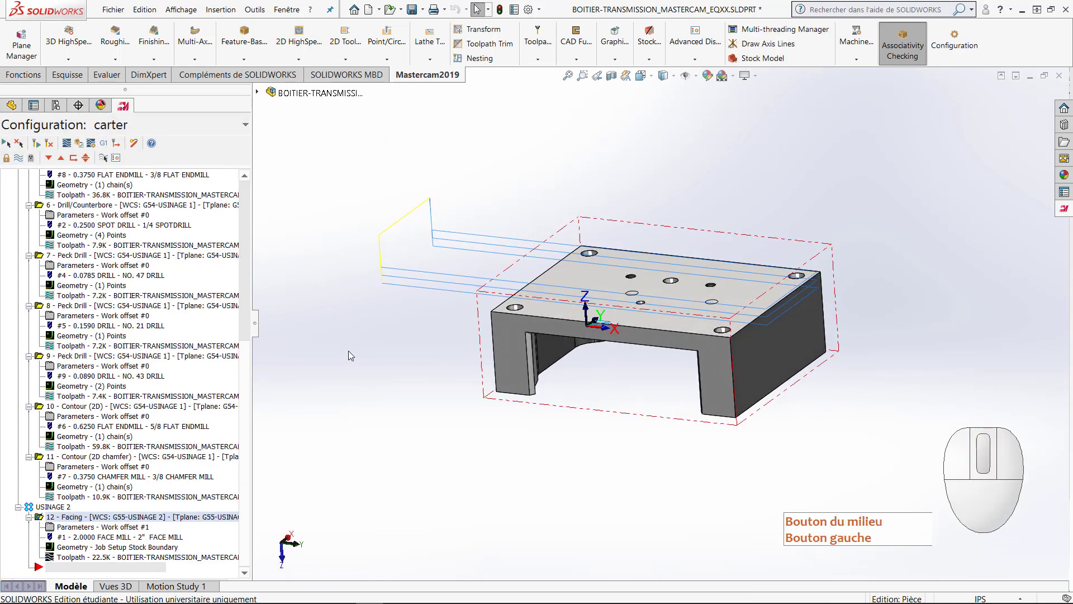
Step: Hide the facing toolpath and start a 2D contour operation, chaining the outer perimeter of the part's upper face from its long front edge
{"action": "left_click", "coordinate": [18, 157]}
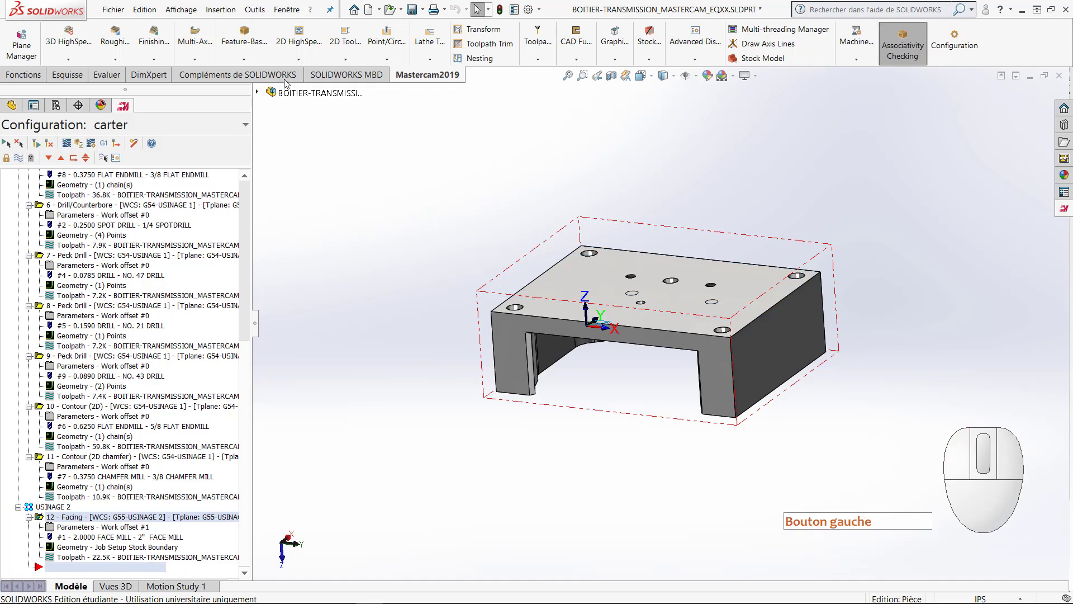
{"action": "left_click", "coordinate": [345, 59]}
{"action": "left_click", "coordinate": [347, 73]}
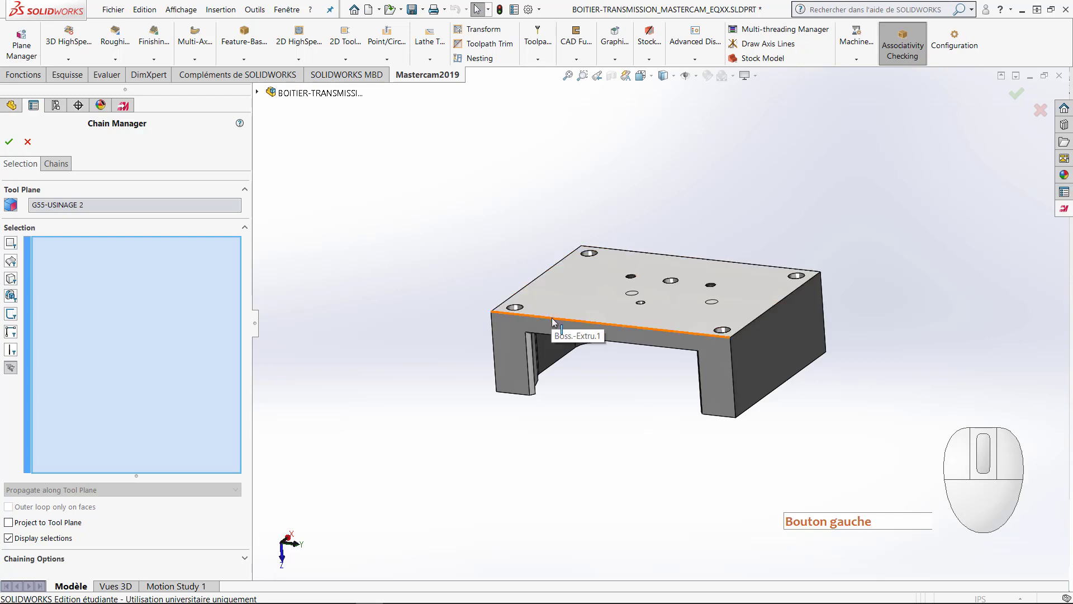
{"action": "left_click", "coordinate": [553, 322]}
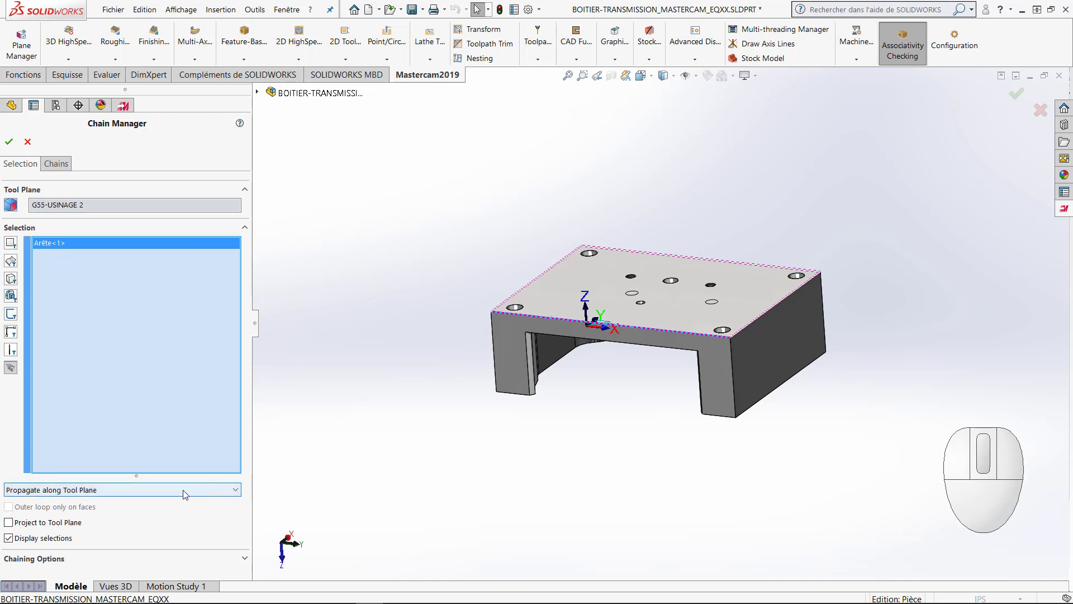
Step: Reverse Chain #1 and move its start point back to the upper face's front corner on the negative X side
{"action": "left_click", "coordinate": [58, 164]}
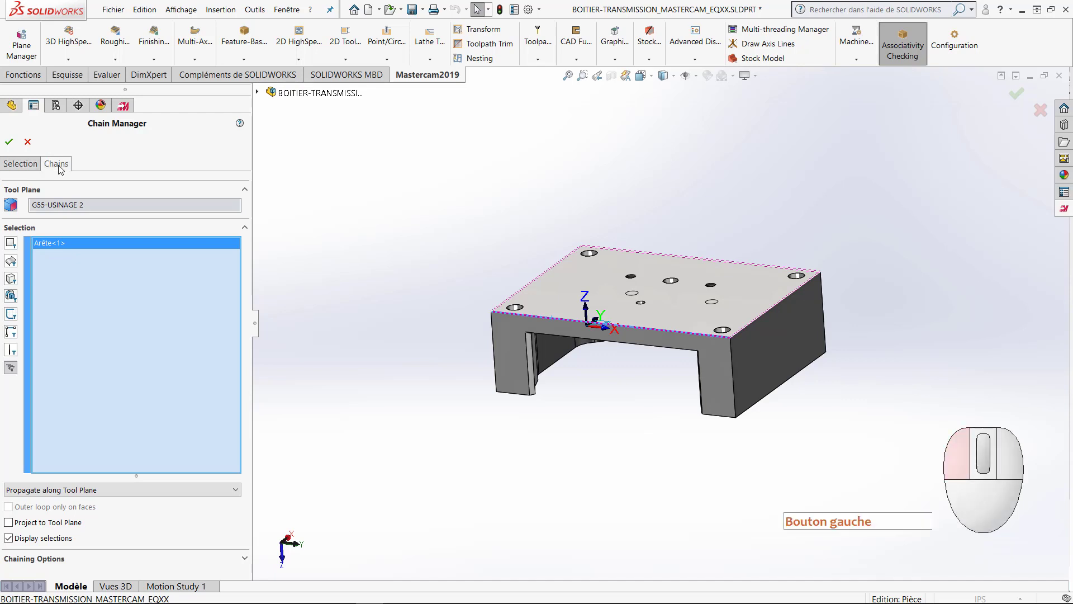
{"action": "left_click", "coordinate": [54, 205]}
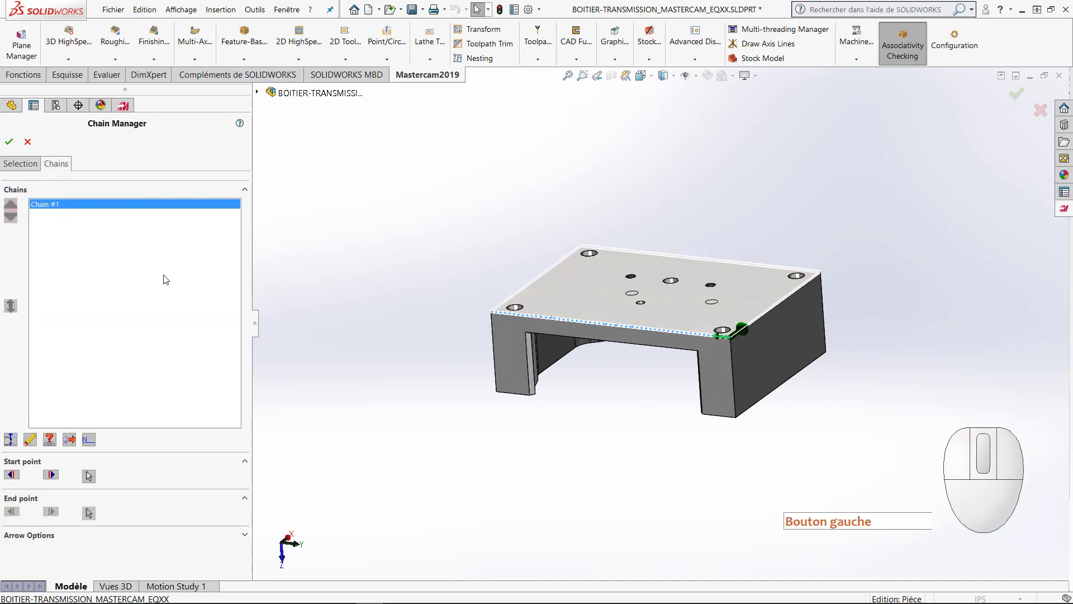
{"action": "left_click", "coordinate": [69, 440]}
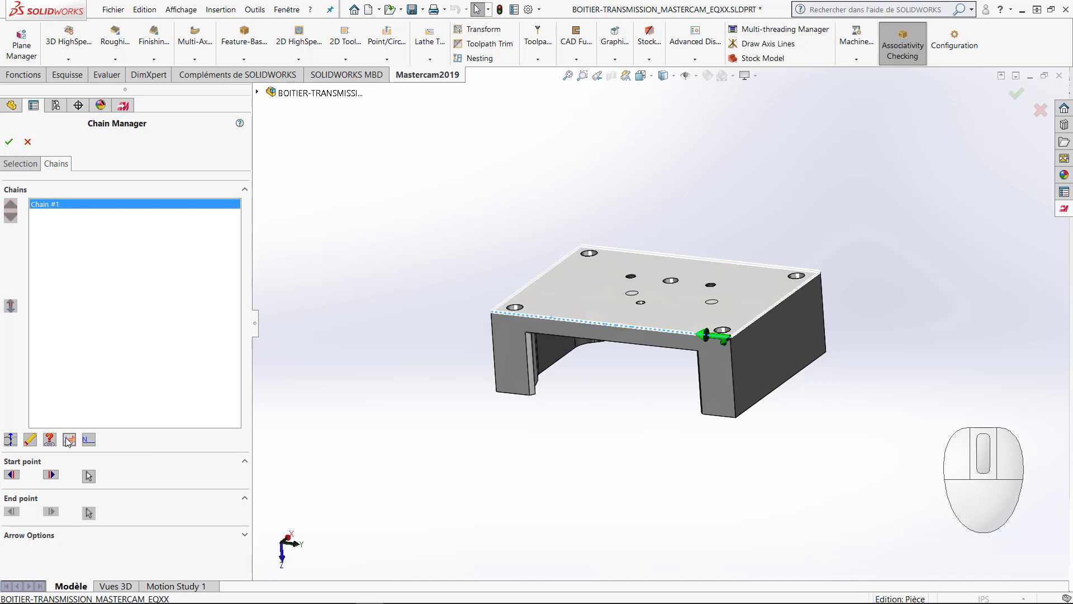
{"action": "left_click", "coordinate": [12, 475]}
{"action": "left_click", "coordinate": [12, 474]}
{"action": "left_click", "coordinate": [12, 475]}
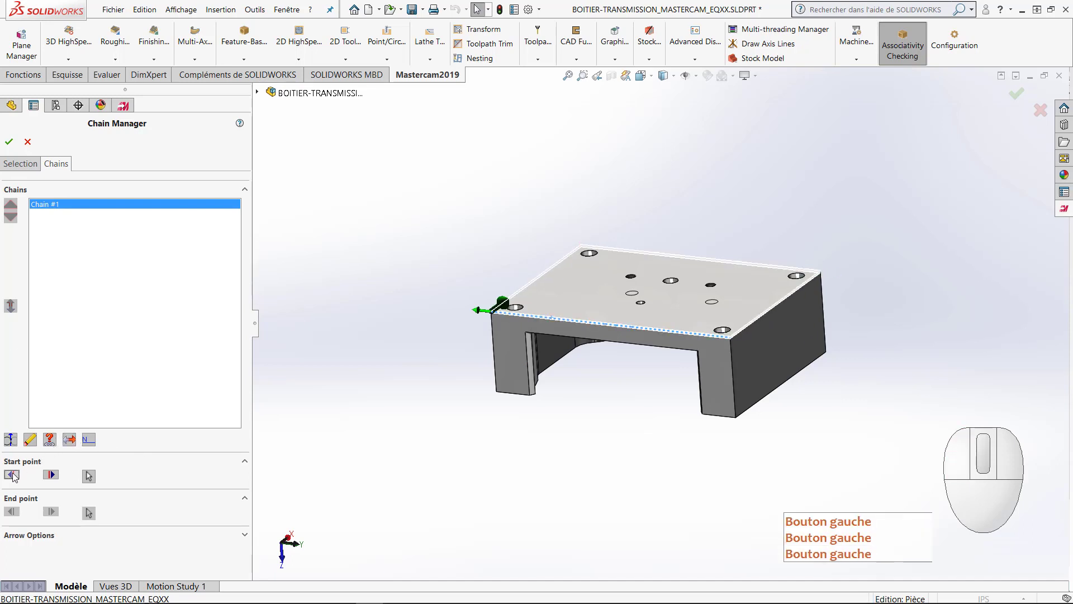
{"action": "middle_click_drag", "start_coordinate": [471, 342], "coordinate": [610, 355]}
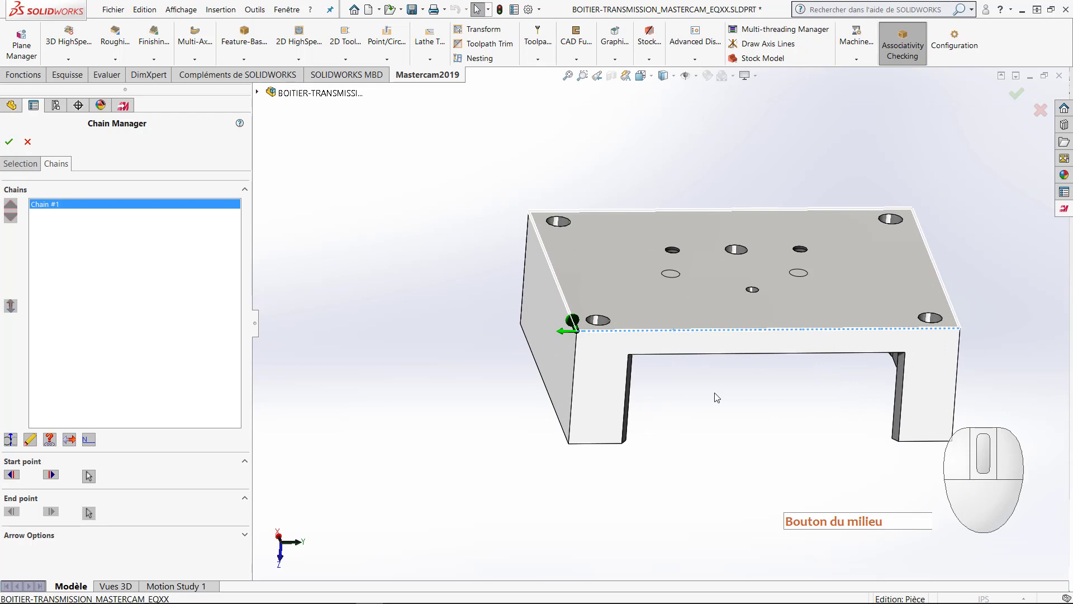
{"action": "mouse_move", "coordinate": [703, 380]}
{"action": "middle_mouse_down"}
{"action": "mouse_move", "coordinate": [697, 359]}
{"action": "mouse_move", "coordinate": [709, 336]}
{"action": "mouse_move", "coordinate": [705, 364]}
{"action": "middle_mouse_up"}
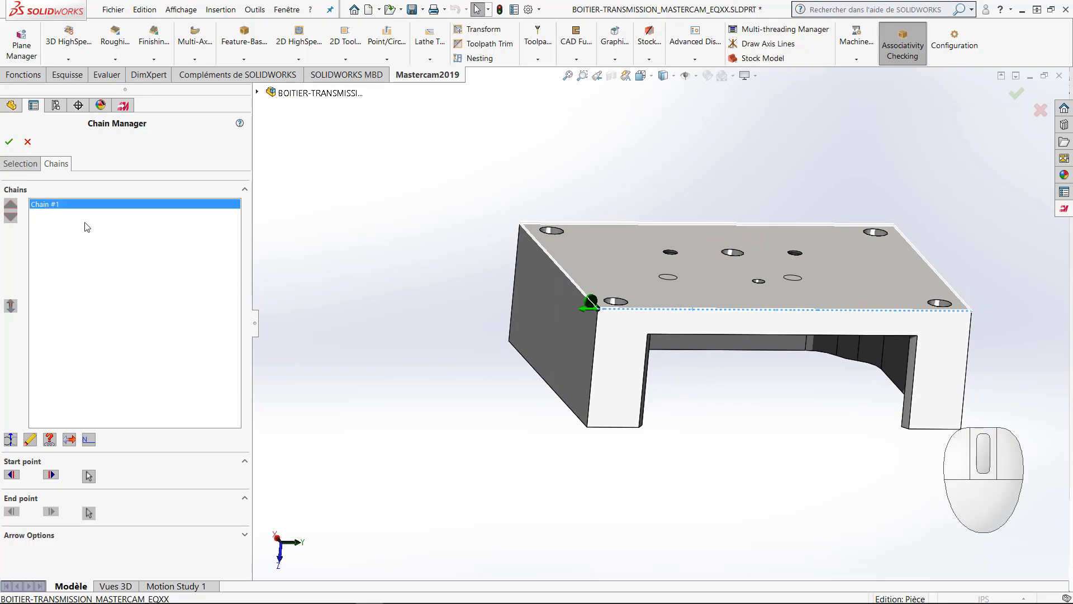
Step: Accept the chain and assign tool 7, the 3/8 chamfer mill, to the contour with feed rate 30 and spindle speed 3500
{"action": "left_click", "coordinate": [8, 141]}
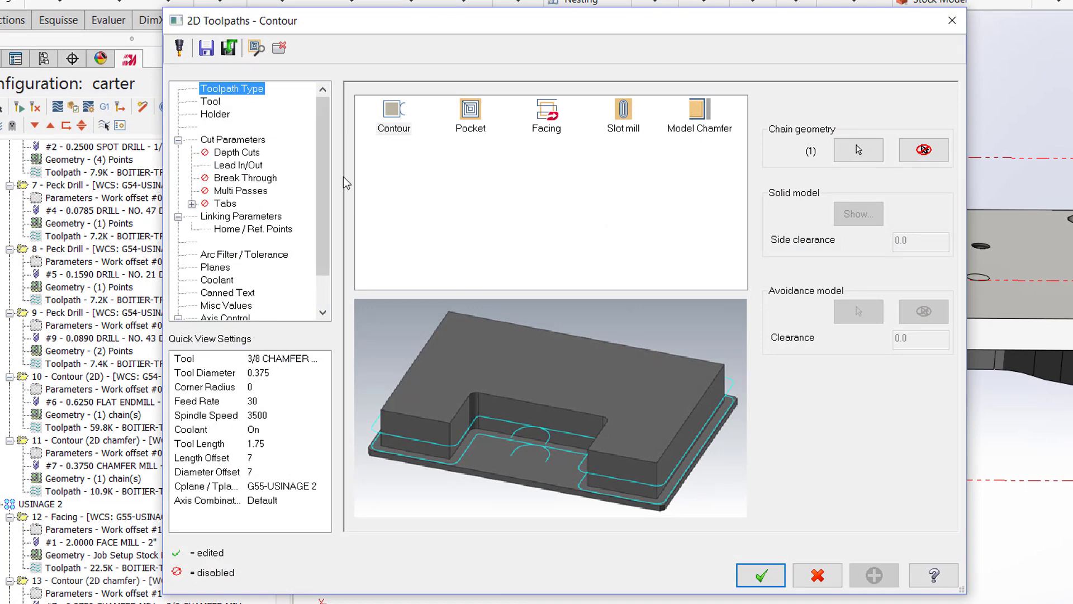
{"action": "left_click", "coordinate": [212, 103]}
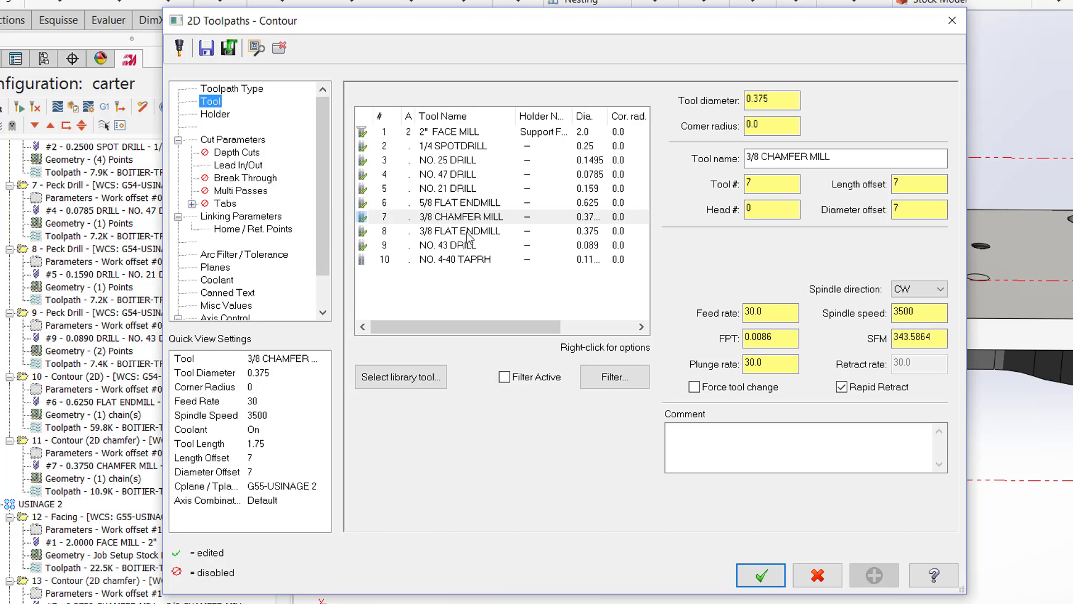
{"action": "left_click", "coordinate": [474, 218]}
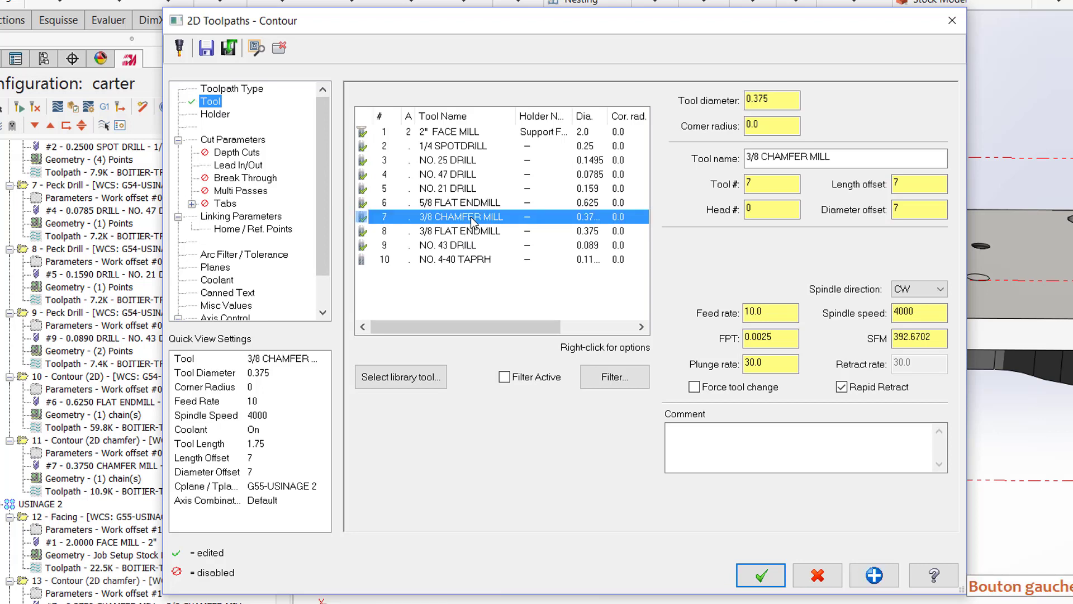
{"action": "double_click", "coordinate": [765, 312]}
{"action": "type", "text": "30"}
{"action": "double_click", "coordinate": [923, 313]}
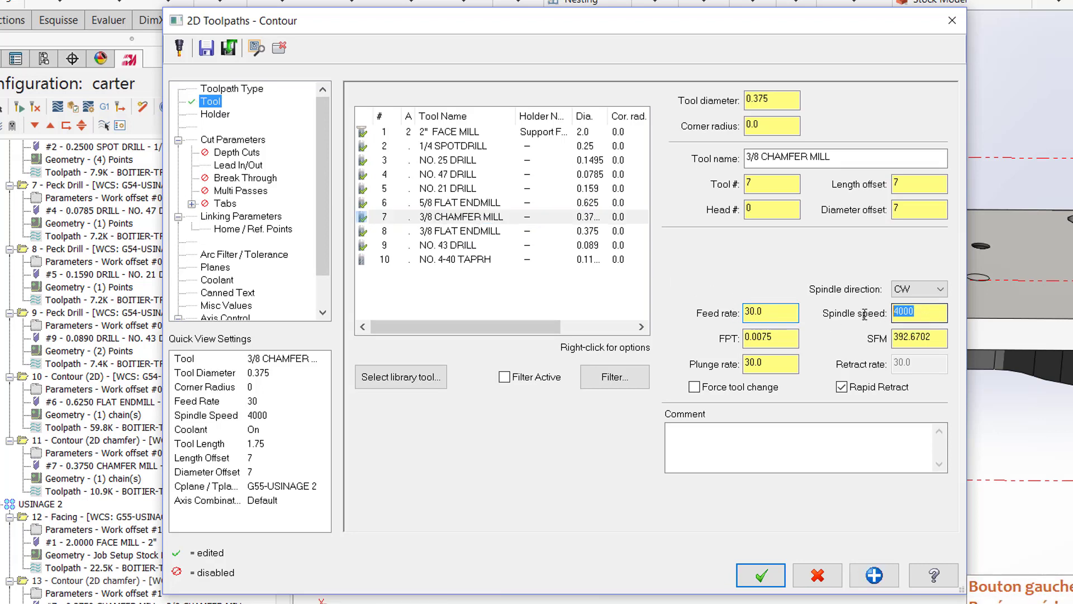
{"action": "type", "text": "3500"}
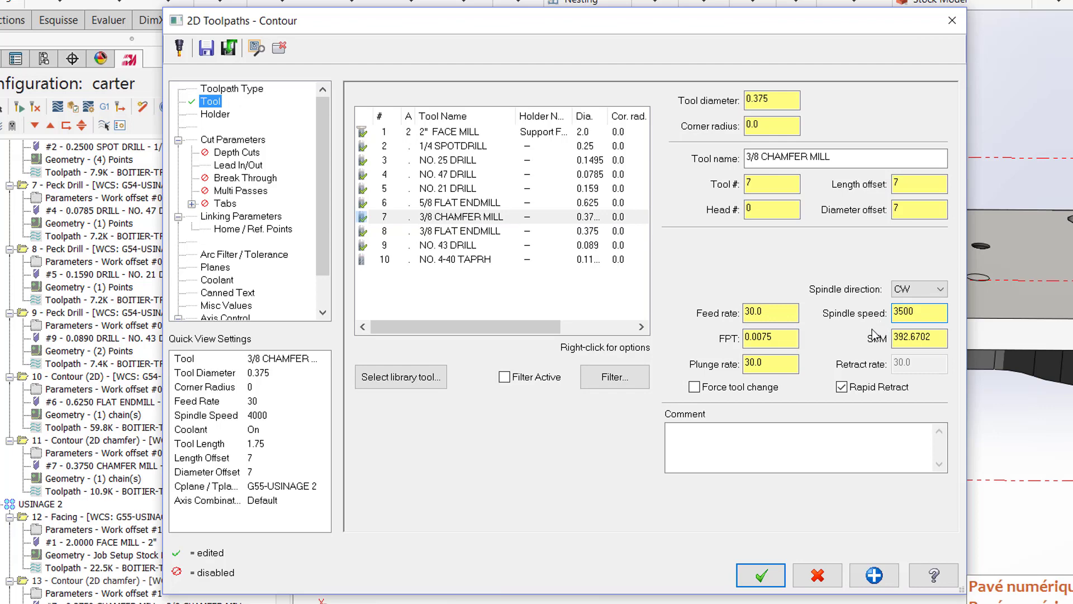
{"action": "left_click", "coordinate": [789, 364]}
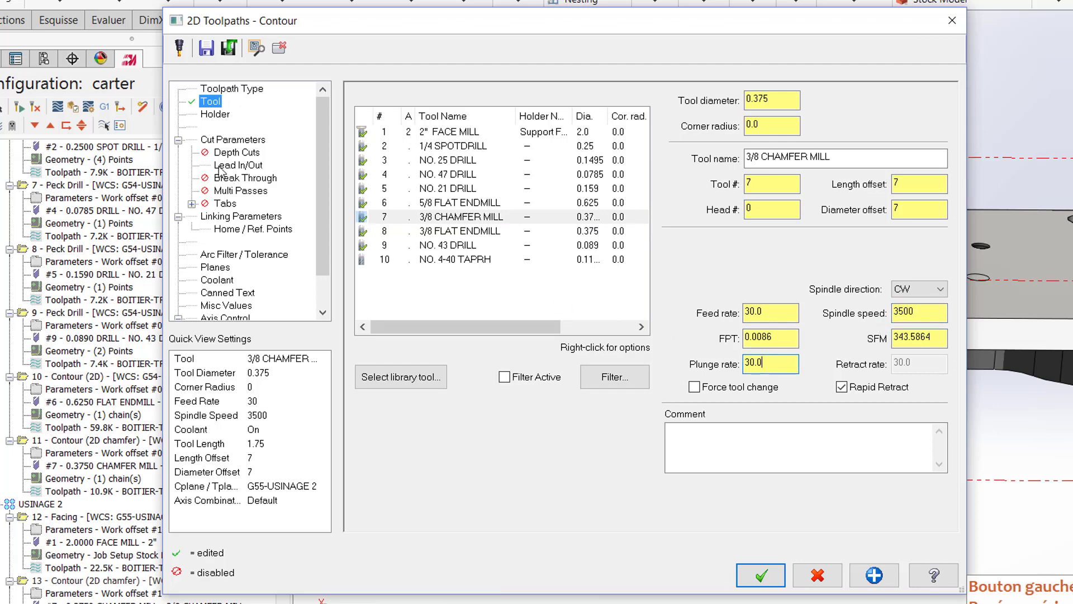
Step: Review the 2D chamfer contour's cut and linking parameters, and accept the operation to generate its toolpath on the part
{"action": "left_click", "coordinate": [227, 141]}
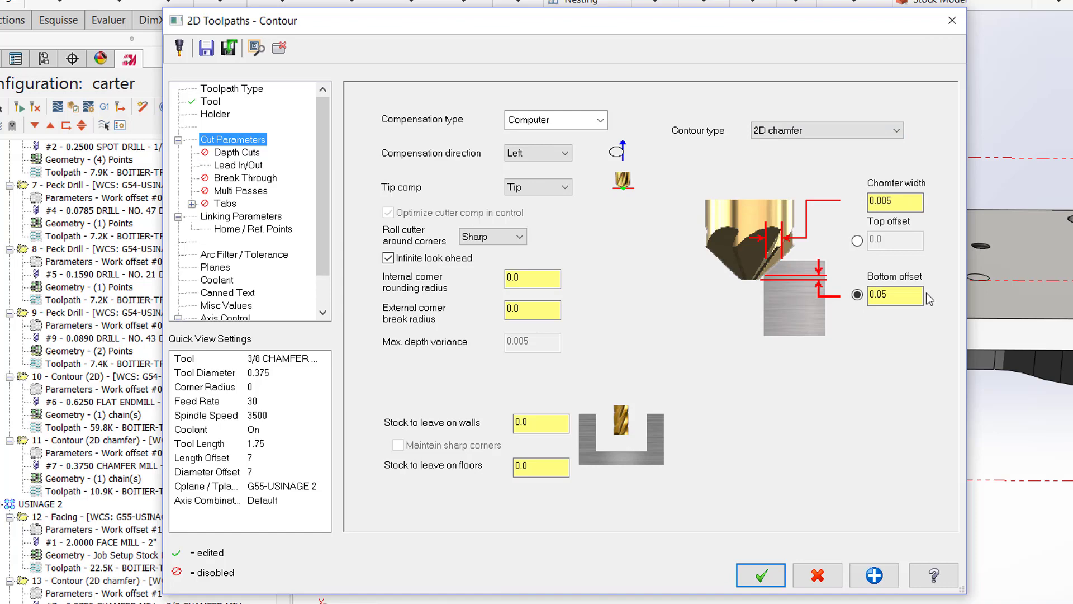
{"action": "left_click", "coordinate": [242, 219]}
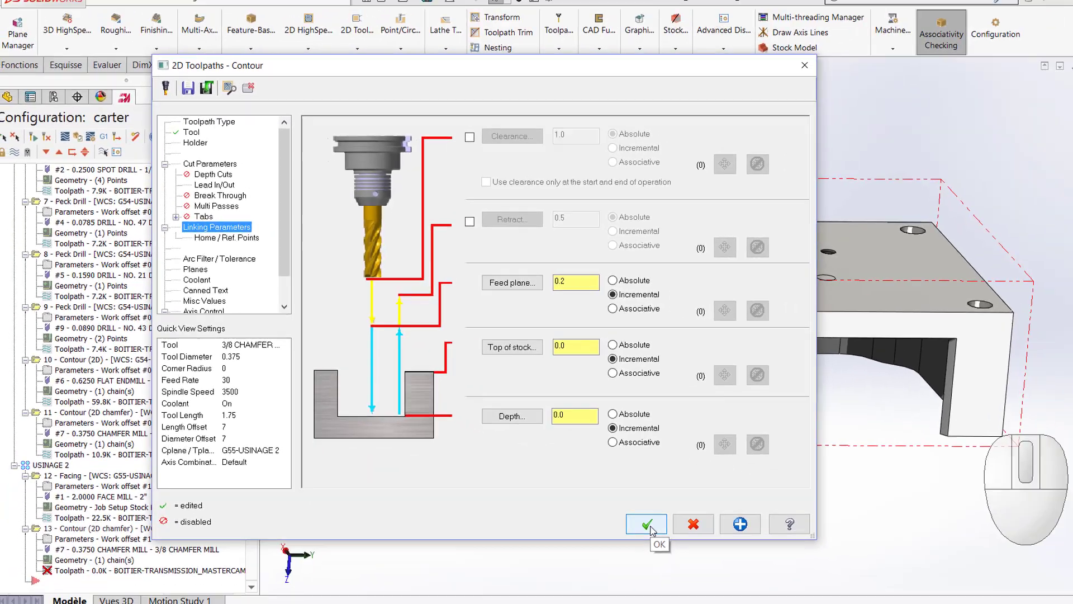
{"action": "left_click", "coordinate": [765, 582]}
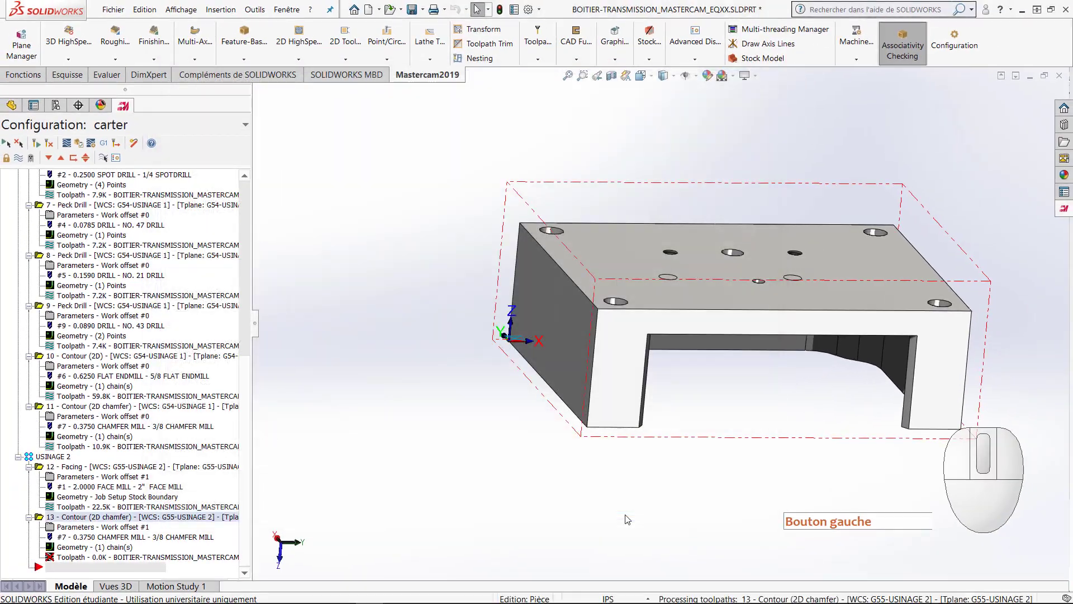
{"action": "middle_click_drag", "start_coordinate": [592, 357], "coordinate": [529, 346]}
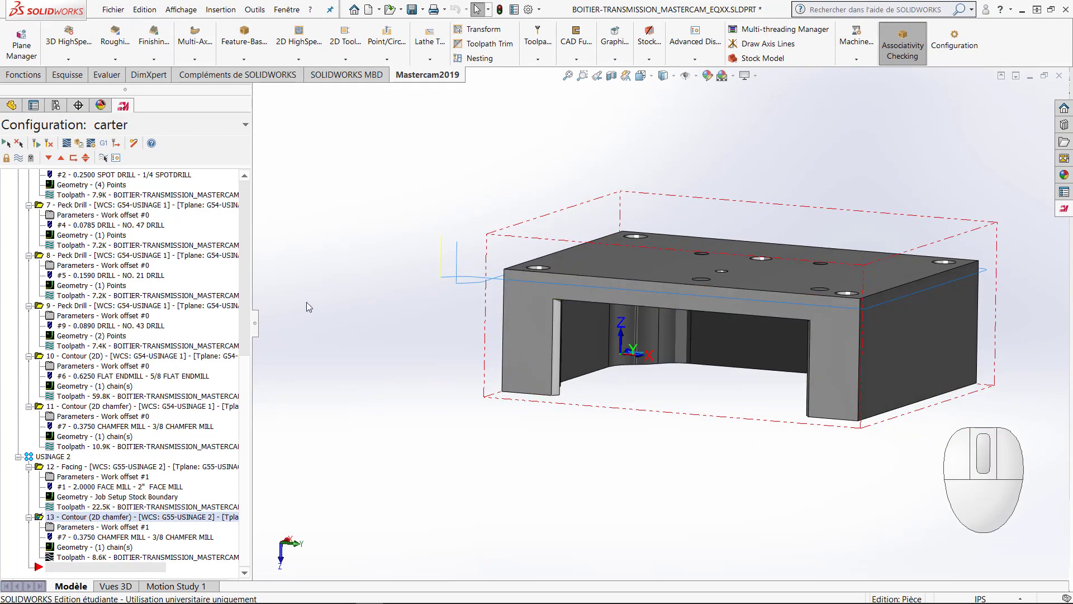
Step: Select all operations, run the full Verify simulation, examine the machined stock up close, and close the simulator
{"action": "left_click_drag", "start_coordinate": [242, 374], "coordinate": [243, 184]}
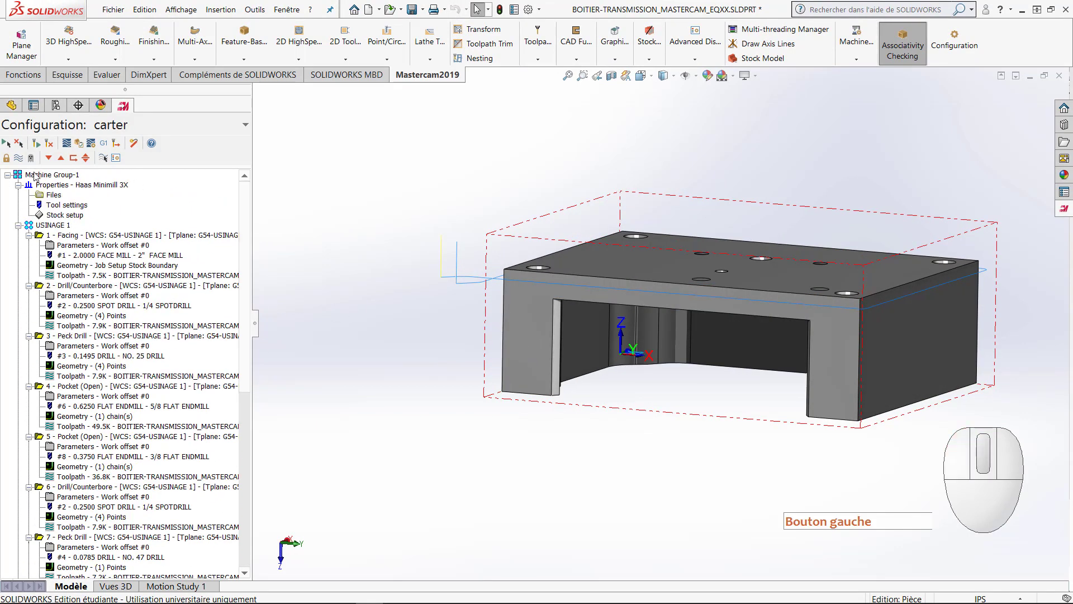
{"action": "left_click", "coordinate": [5, 144]}
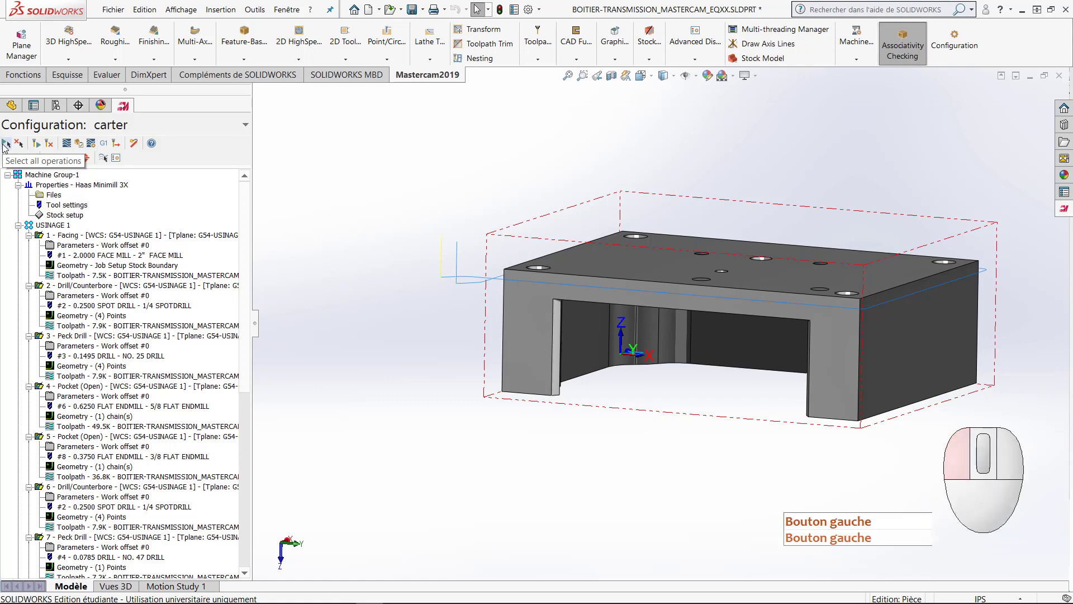
{"action": "left_click", "coordinate": [78, 143]}
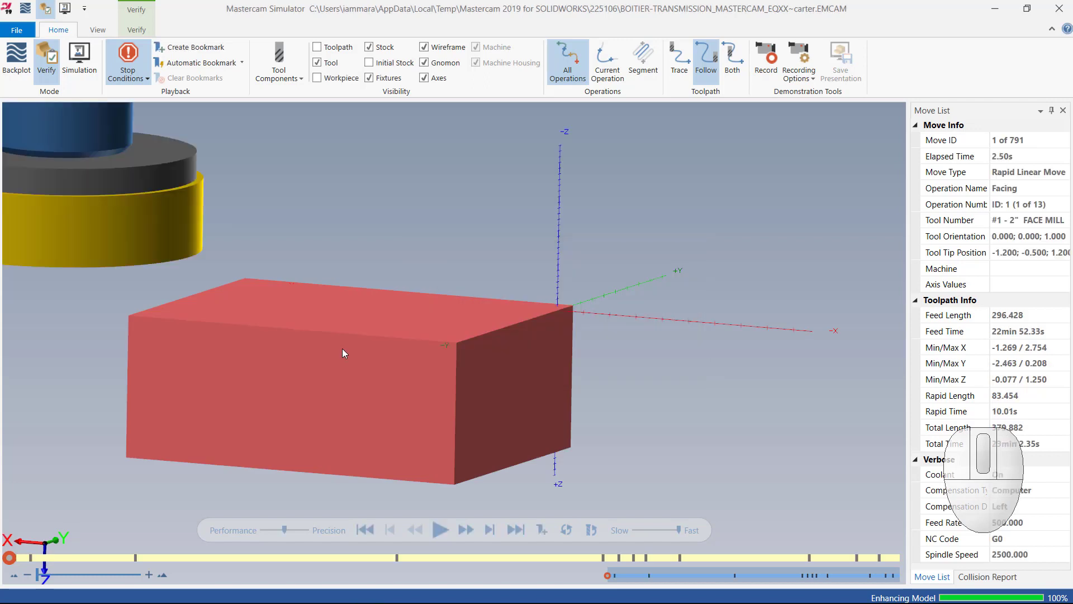
{"action": "left_click", "coordinate": [441, 528]}
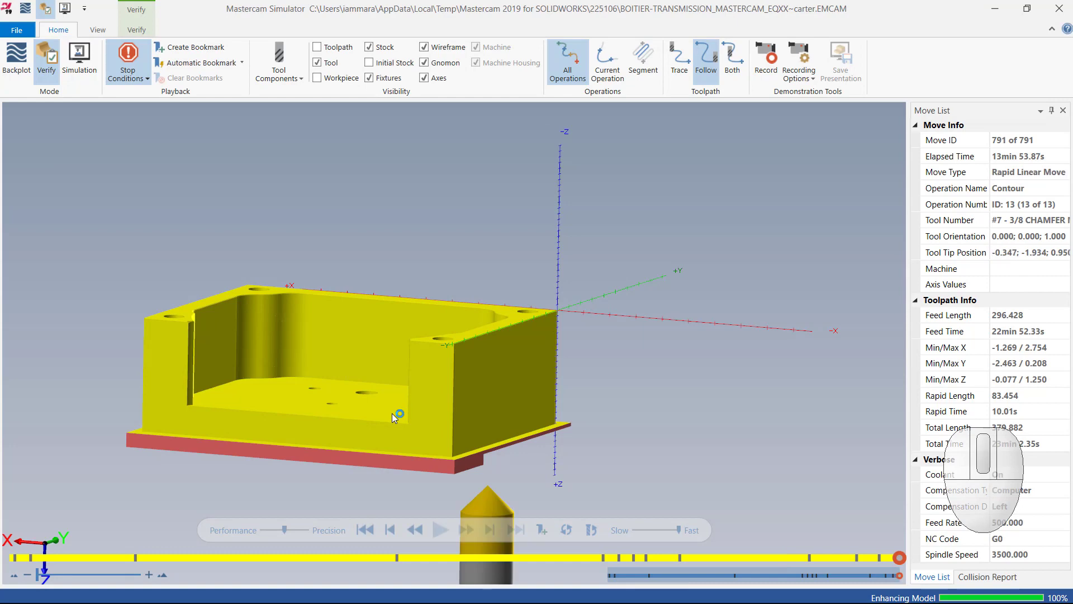
{"action": "middle_click_drag", "start_coordinate": [394, 411], "coordinate": [541, 314]}
{"action": "scroll", "coordinate": [351, 364], "scroll_direction": "up", "scroll_amount": 5}
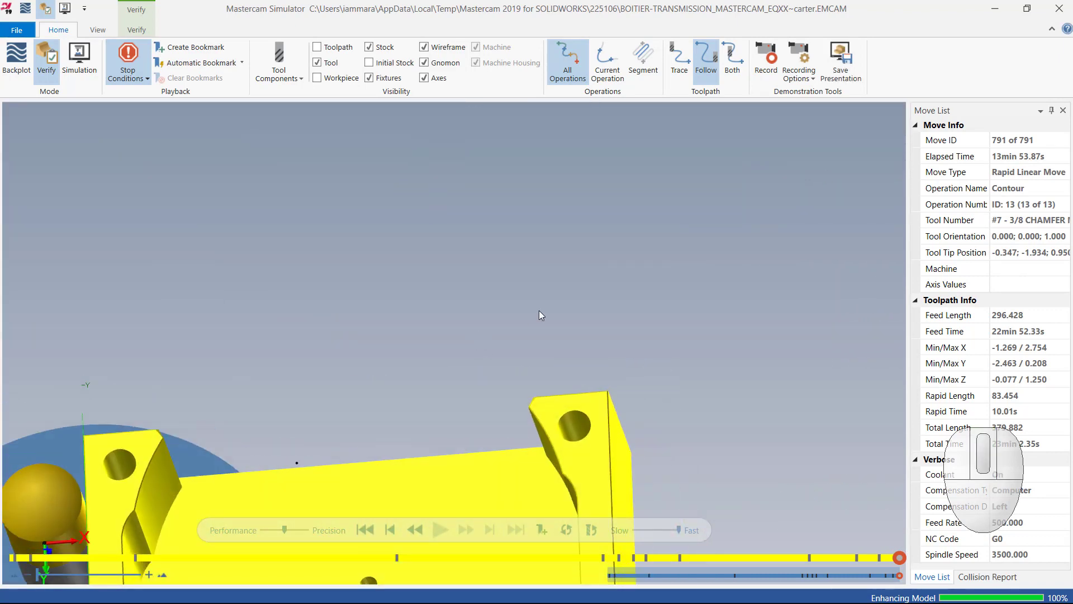
{"action": "left_click", "coordinate": [1059, 8]}
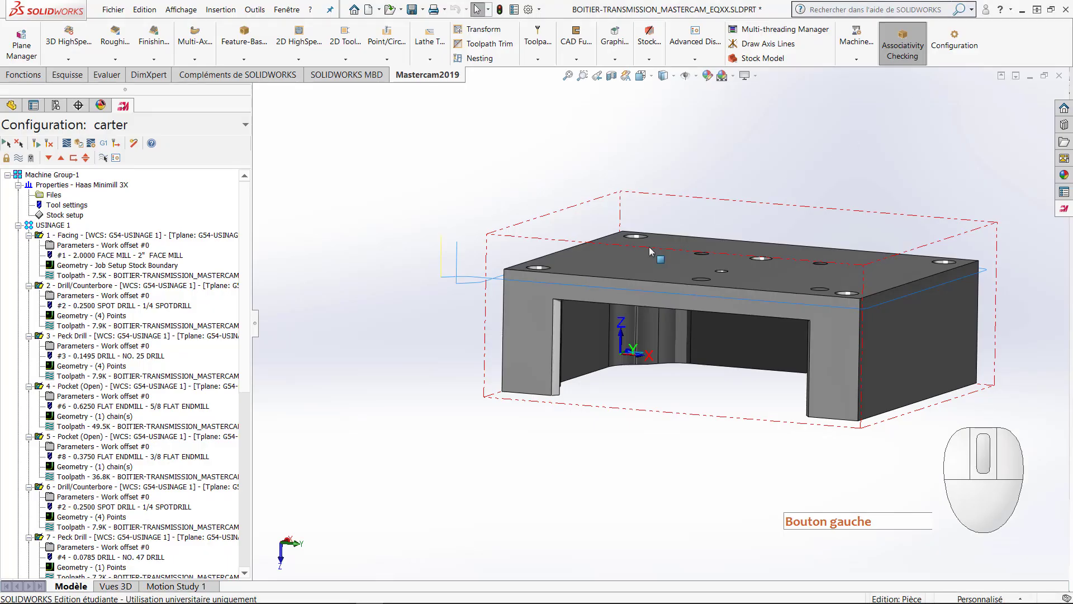
Step: Collapse both toolpath groups in the operations tree and select only USINAGE 1
{"action": "left_click", "coordinate": [19, 226]}
{"action": "left_click", "coordinate": [19, 236]}
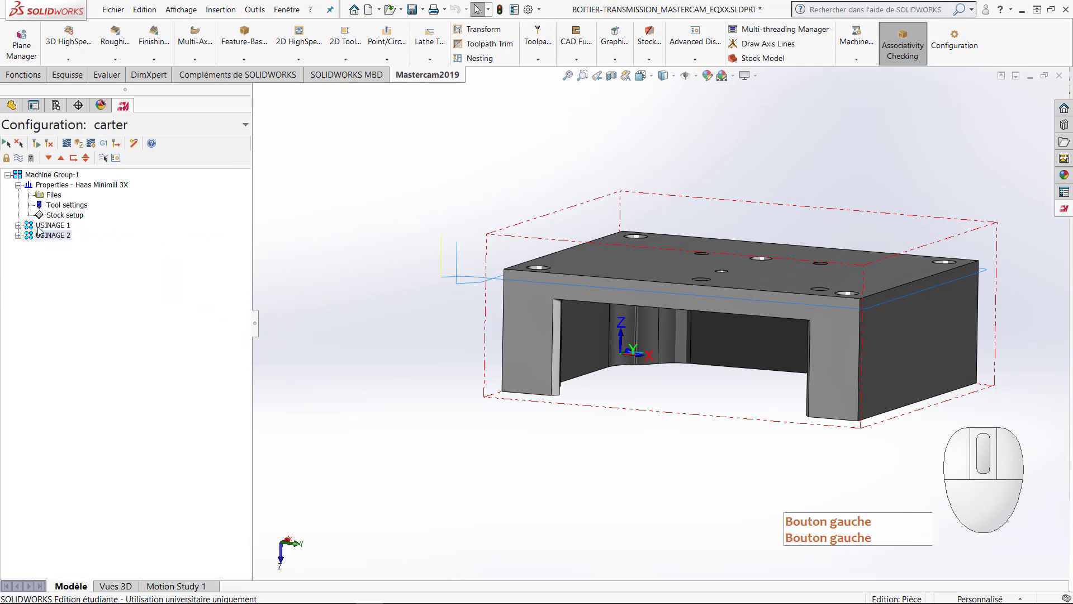
{"action": "right_click", "coordinate": [42, 228]}
{"action": "left_click", "coordinate": [40, 227]}
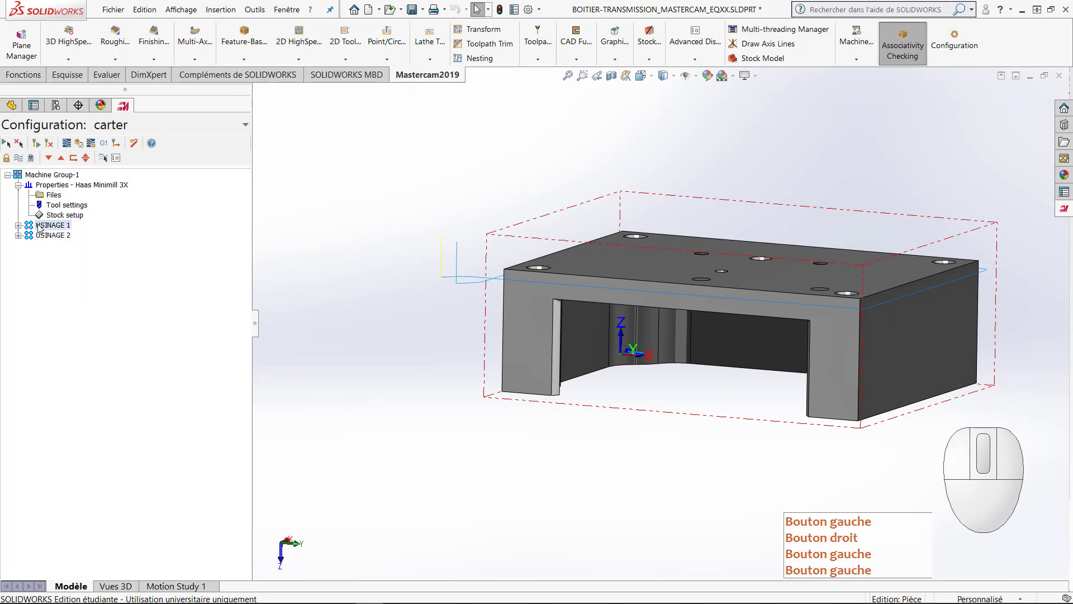
Step: Change the NC file name of the USINAGE 1 operations to USINAGE1-TRANSMISSION_EQXX
{"action": "left_click", "coordinate": [18, 226]}
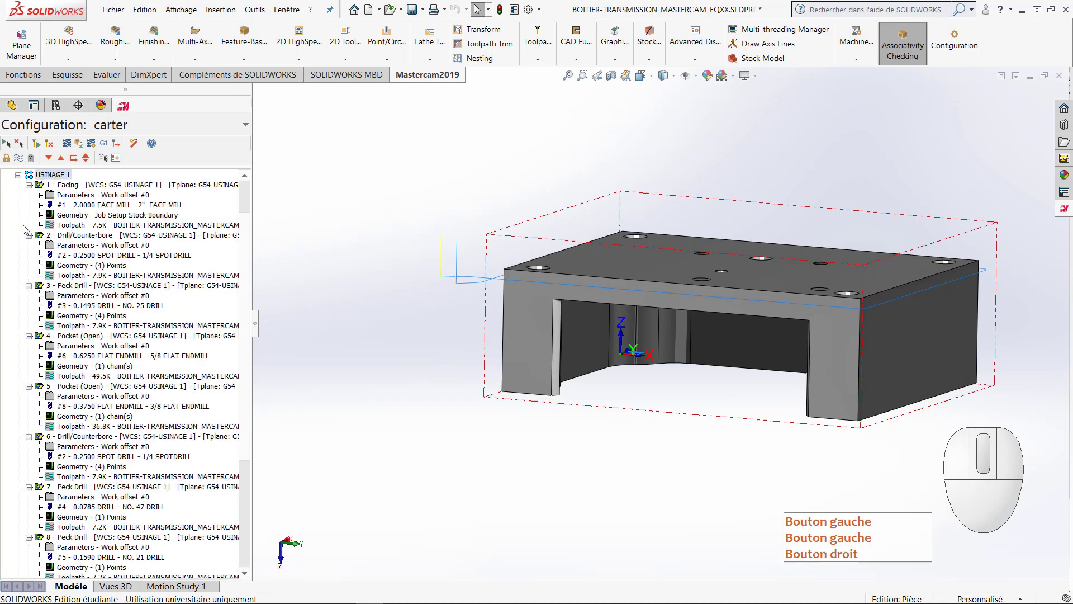
{"action": "right_click", "coordinate": [60, 176]}
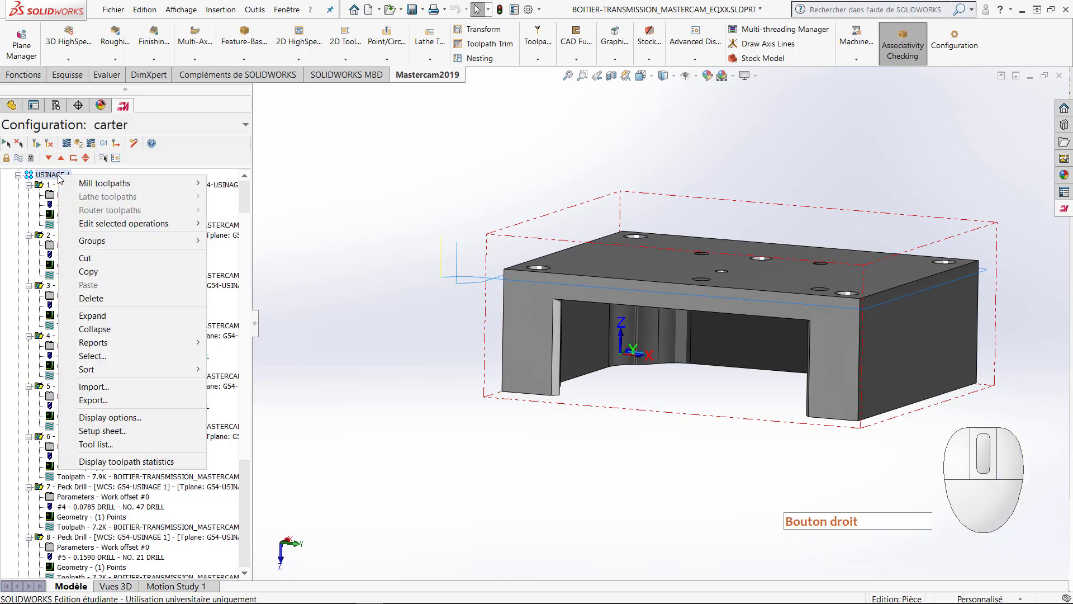
{"action": "mouse_move", "coordinate": [157, 226]}
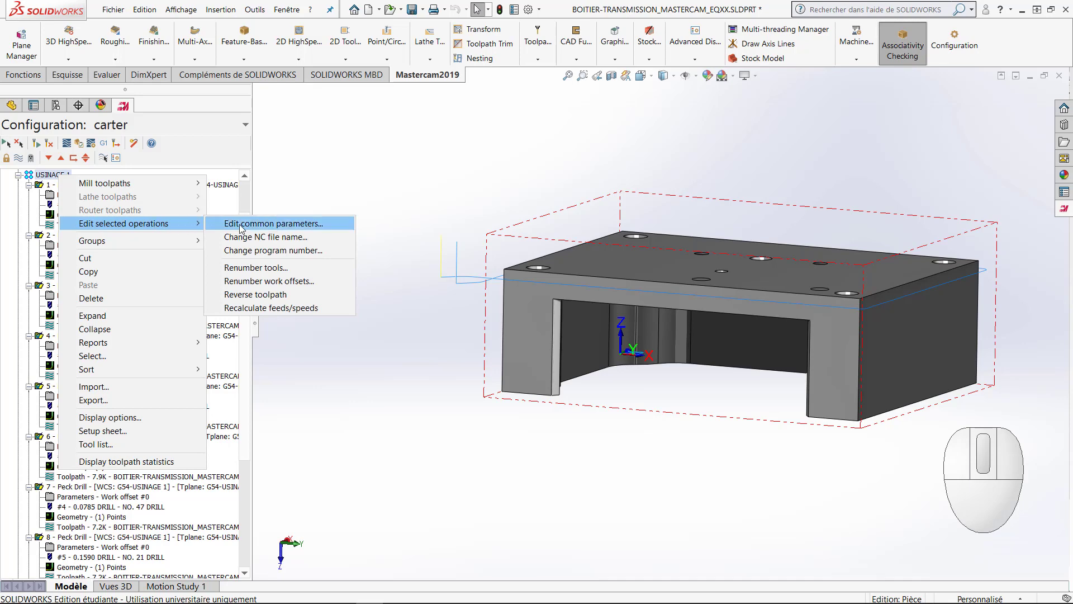
{"action": "left_click", "coordinate": [276, 237]}
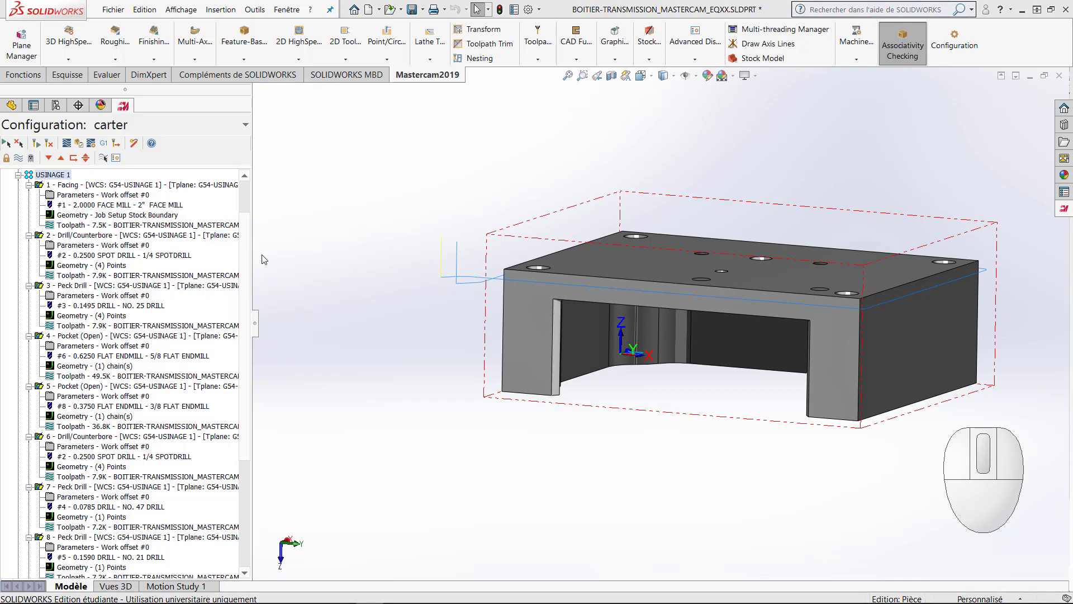
{"action": "left_click_drag", "start_coordinate": [196, 602], "coordinate": [384, 202]}
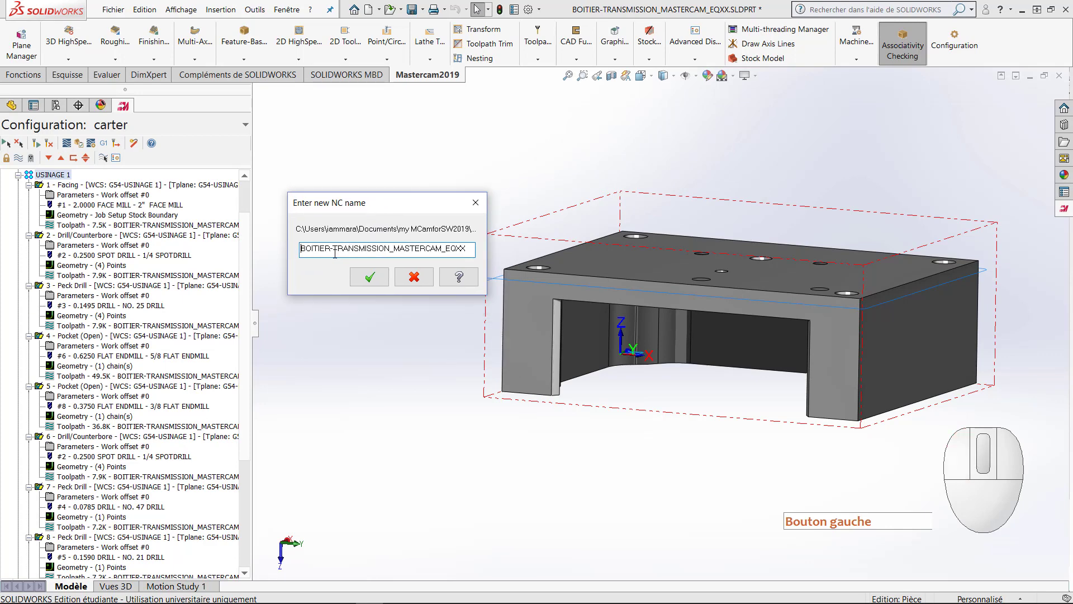
{"action": "left_click_drag", "start_coordinate": [332, 249], "coordinate": [272, 247]}
{"action": "type", "text": "USINAGE"}
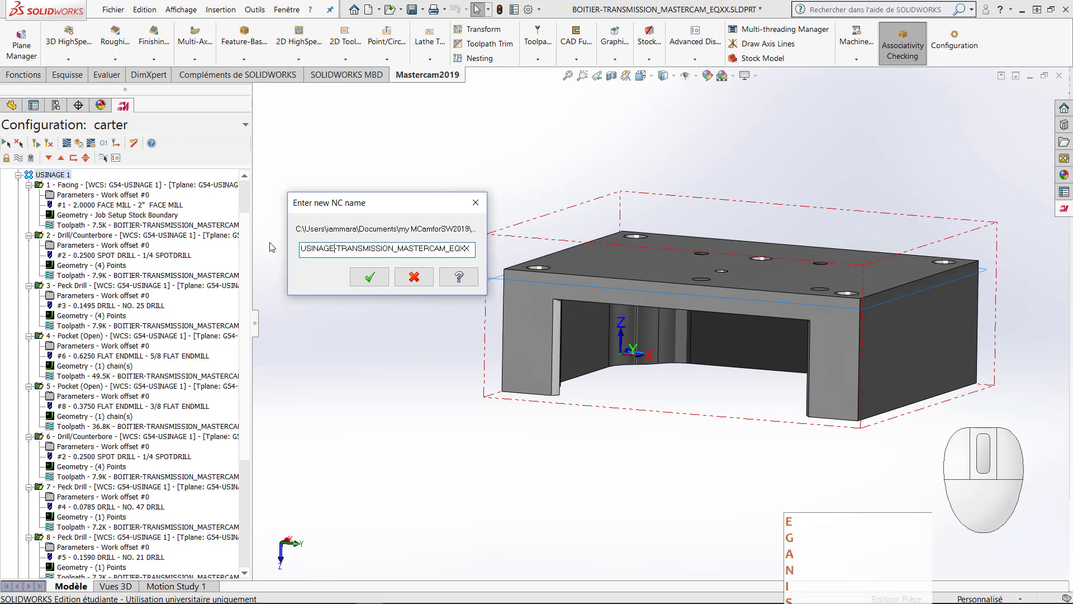
{"action": "type", "text": "1"}
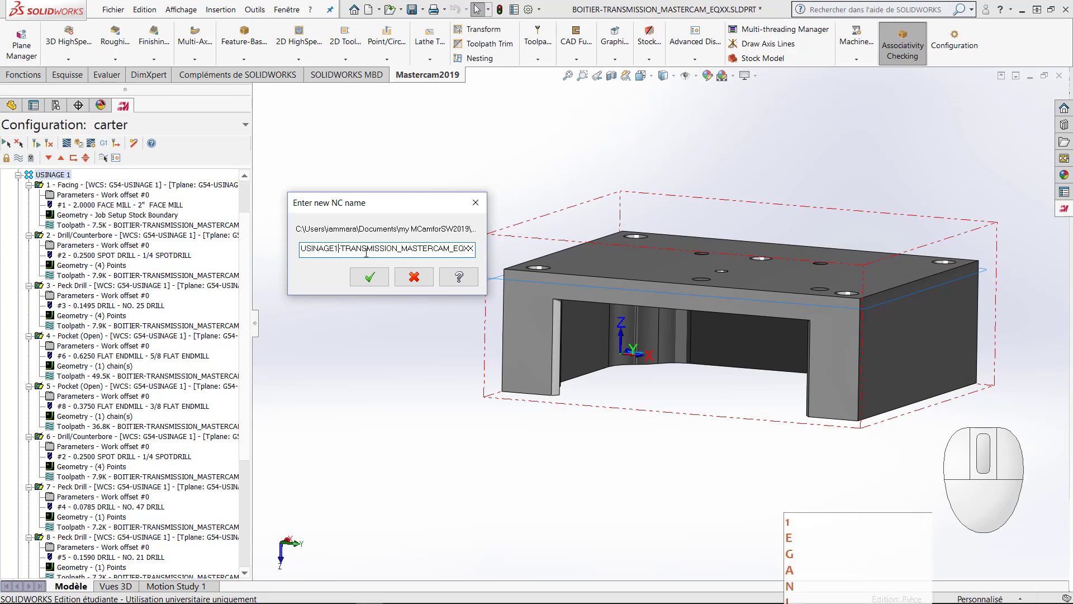
{"action": "left_click_drag", "start_coordinate": [401, 248], "coordinate": [451, 249]}
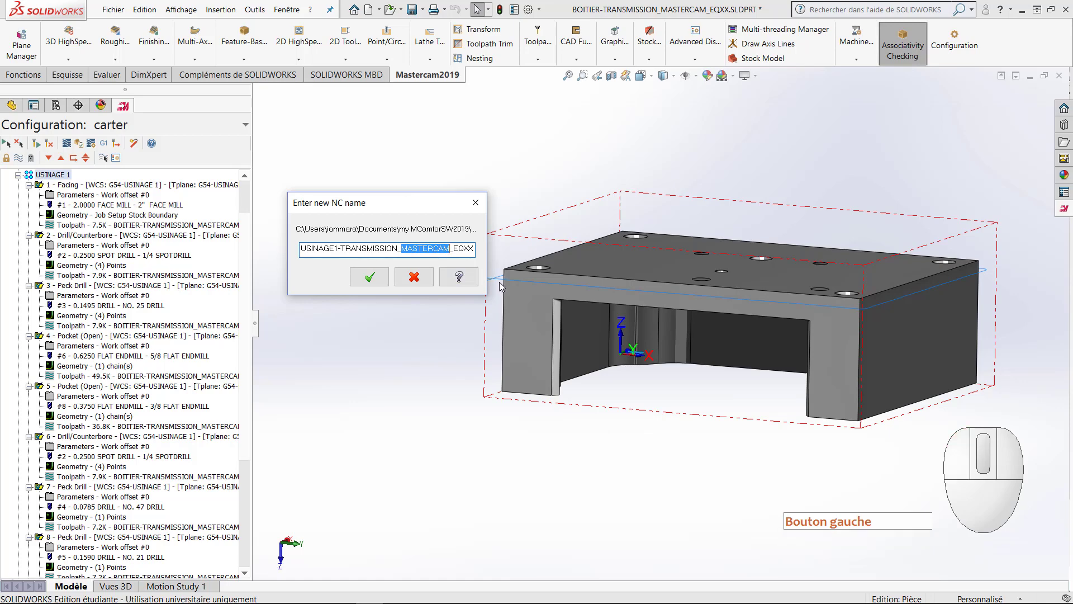
{"action": "key", "text": "Delete"}
{"action": "key", "text": "Delete"}
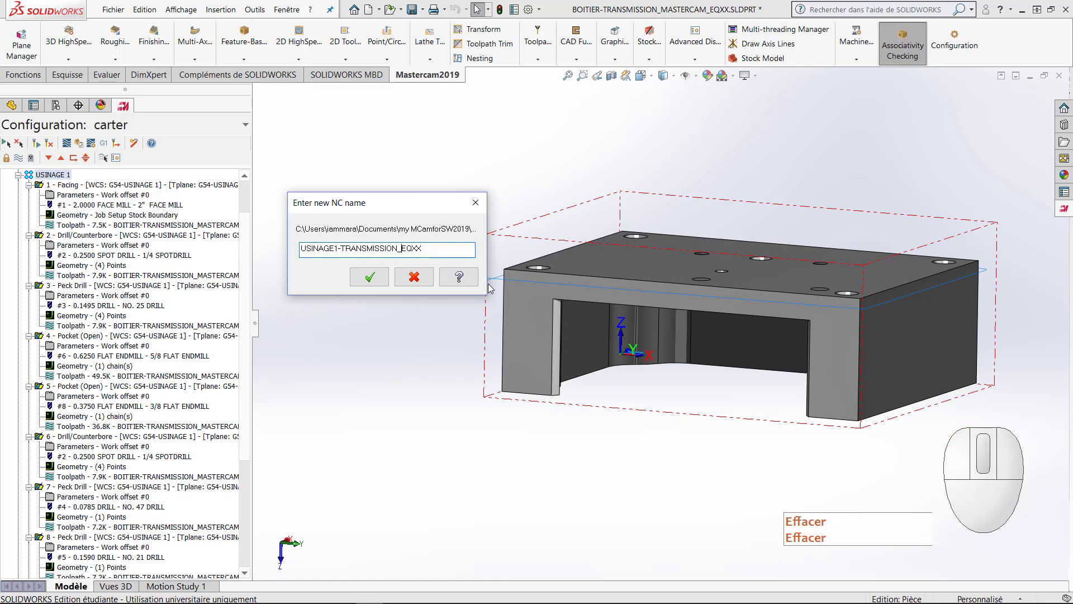
{"action": "left_click", "coordinate": [374, 283]}
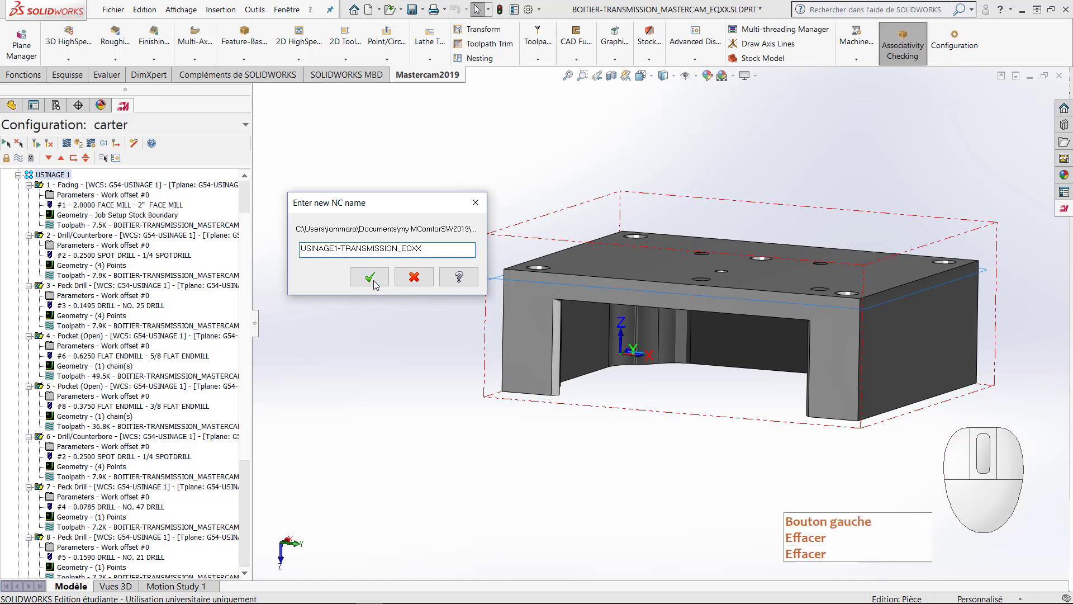
Step: Collapse USINAGE 1 and change the NC file name of the USINAGE 2 operations to USINAGE2-TRANSMISSION_EQXX
{"action": "left_click", "coordinate": [18, 175]}
{"action": "right_click", "coordinate": [51, 235]}
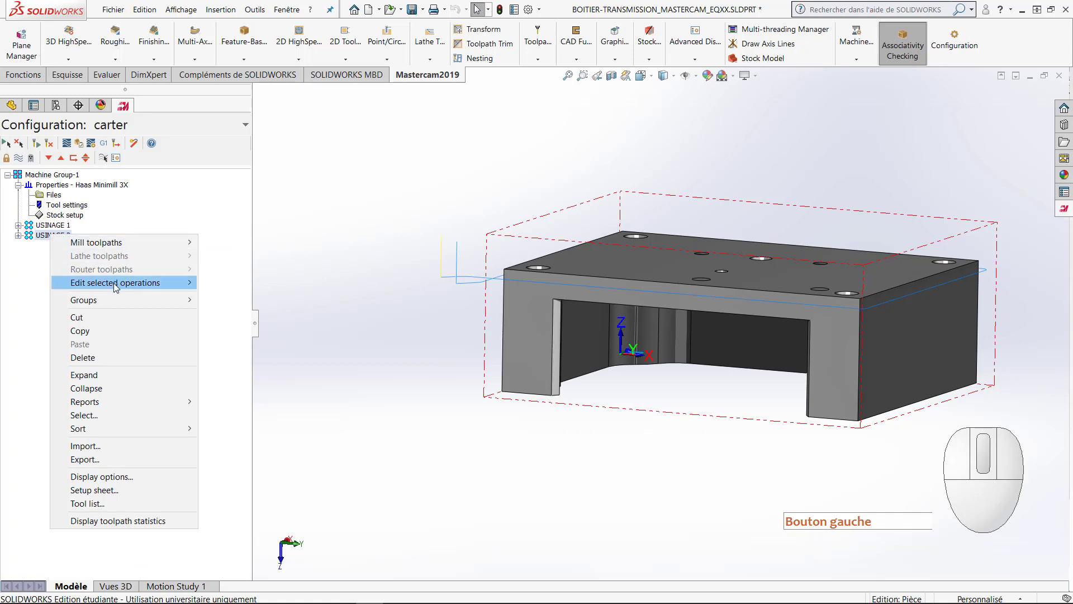
{"action": "mouse_move", "coordinate": [113, 283]}
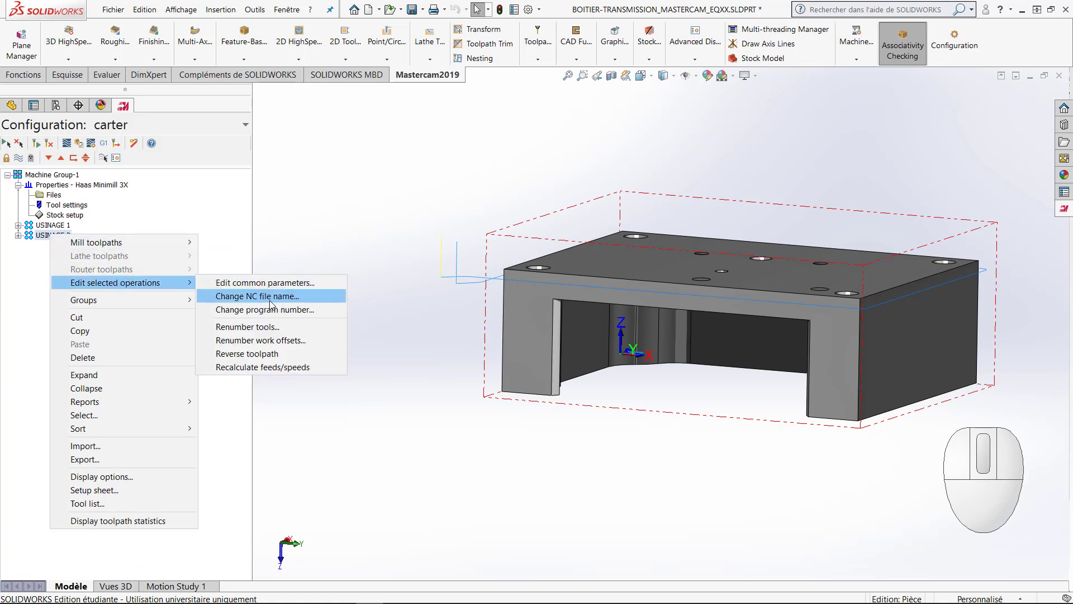
{"action": "left_click", "coordinate": [271, 298]}
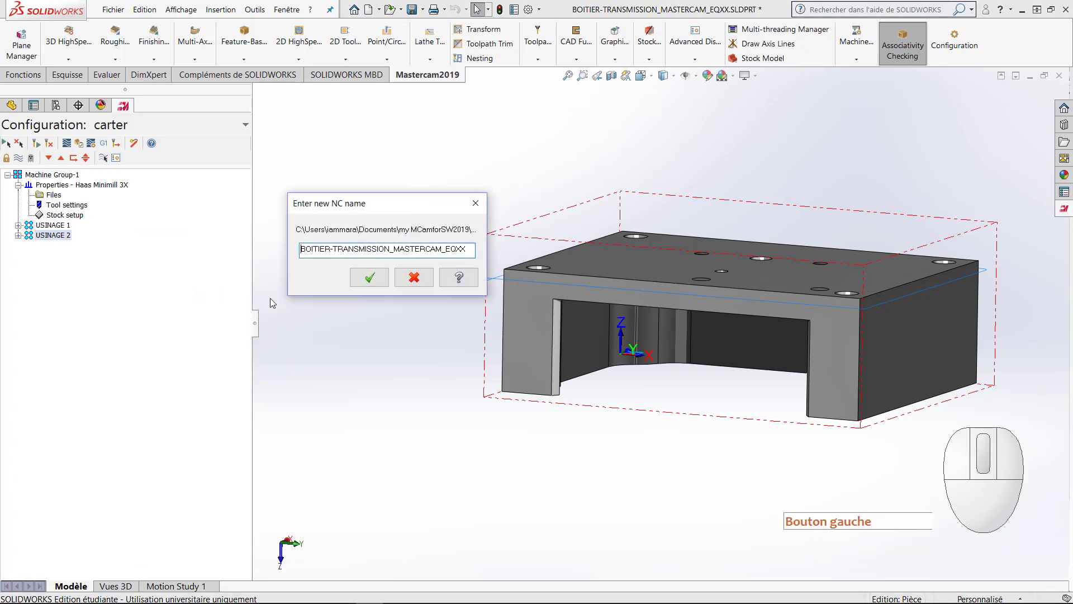
{"action": "double_click", "coordinate": [330, 248]}
{"action": "type", "text": "USINAGE2"}
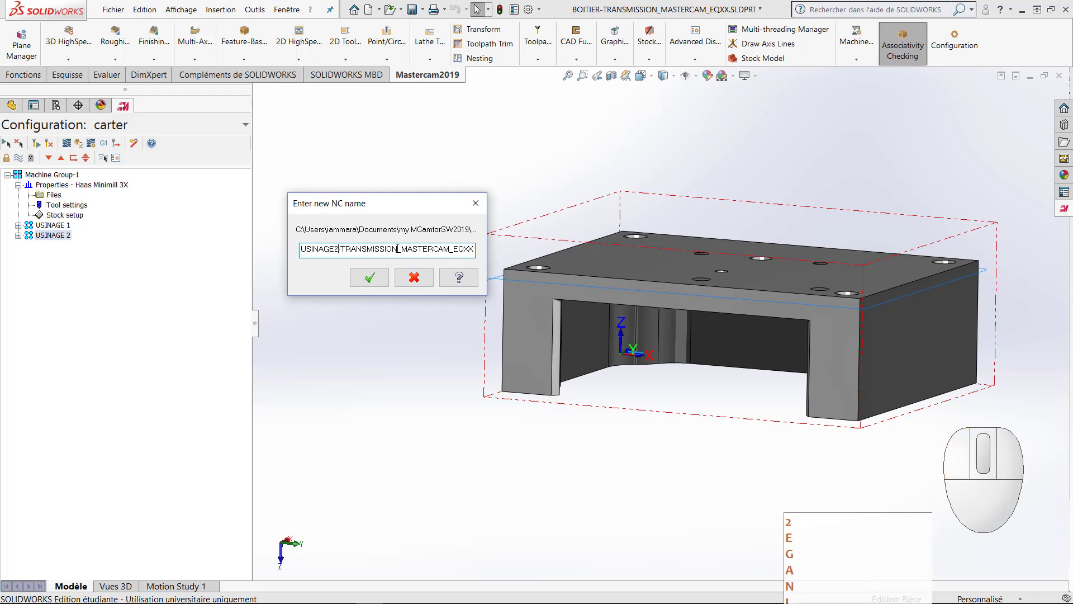
{"action": "left_click_drag", "start_coordinate": [401, 248], "coordinate": [454, 248]}
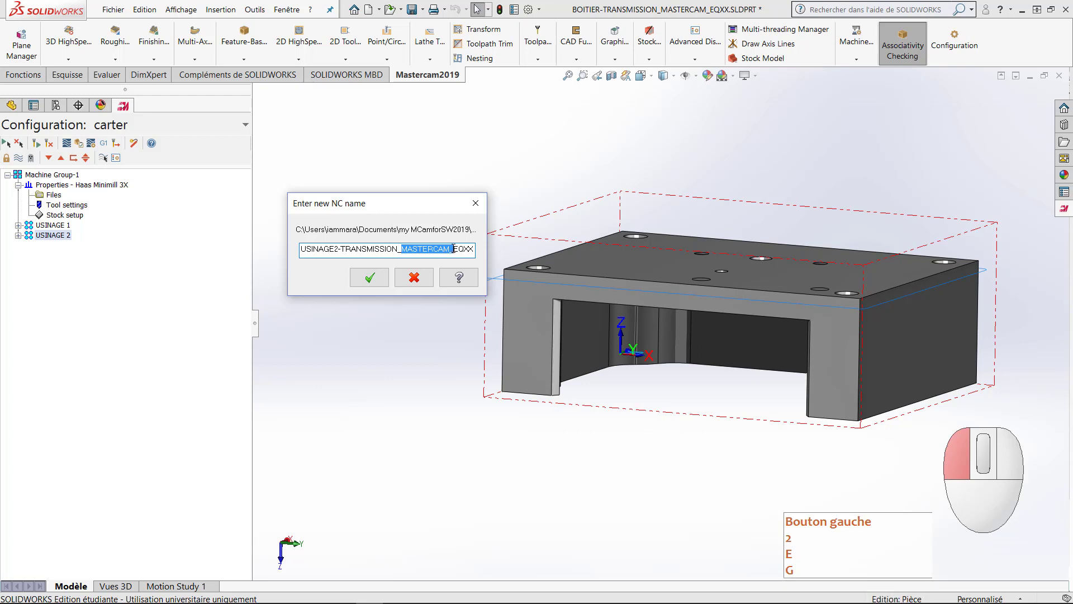
{"action": "key", "text": "Delete"}
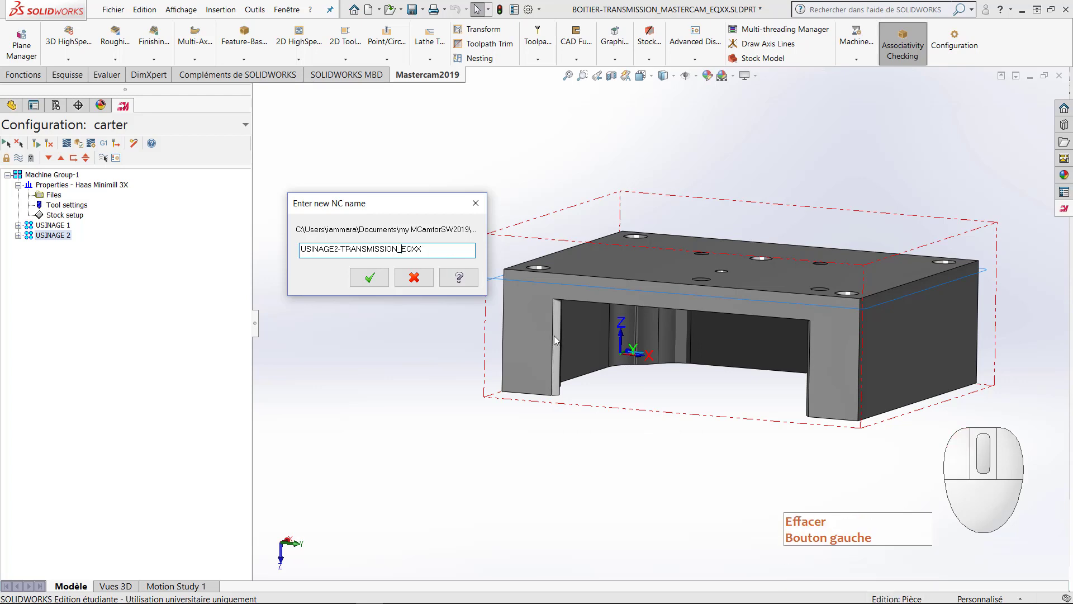
{"action": "left_click", "coordinate": [368, 277]}
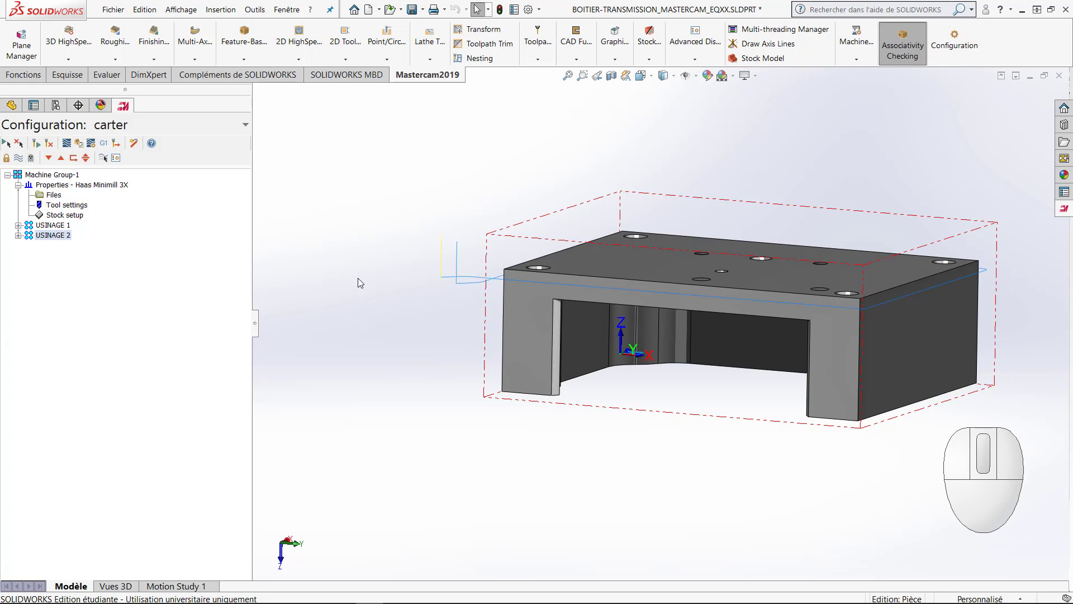
Step: Expand both toolpath groups and change the program number of the USINAGE 1 operations to 1234
{"action": "left_click", "coordinate": [18, 235]}
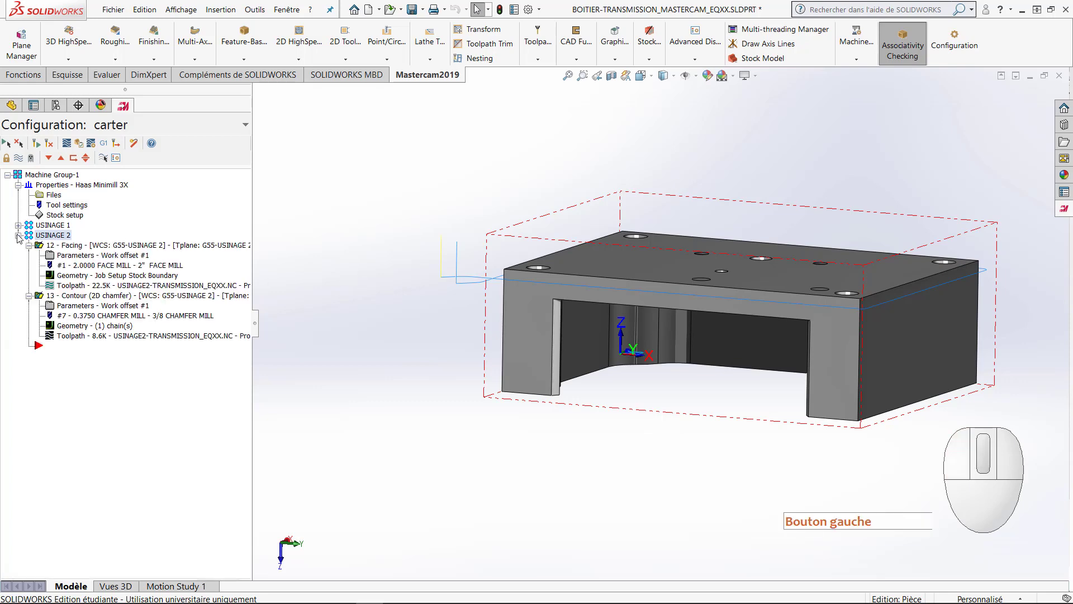
{"action": "left_click", "coordinate": [18, 225]}
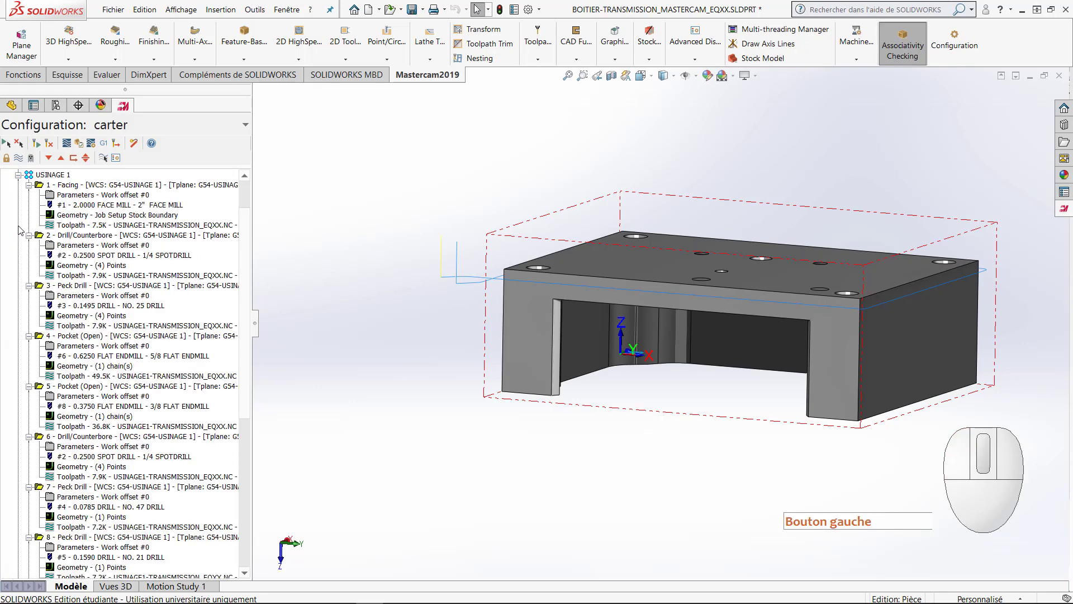
{"action": "left_click", "coordinate": [51, 176]}
{"action": "right_click", "coordinate": [51, 178]}
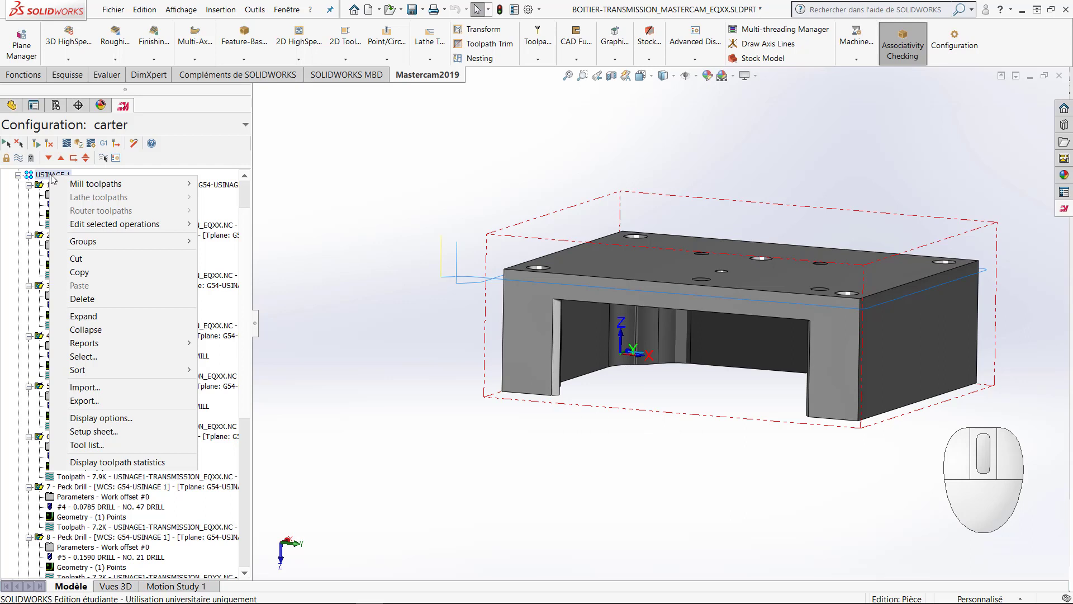
{"action": "mouse_move", "coordinate": [72, 182]}
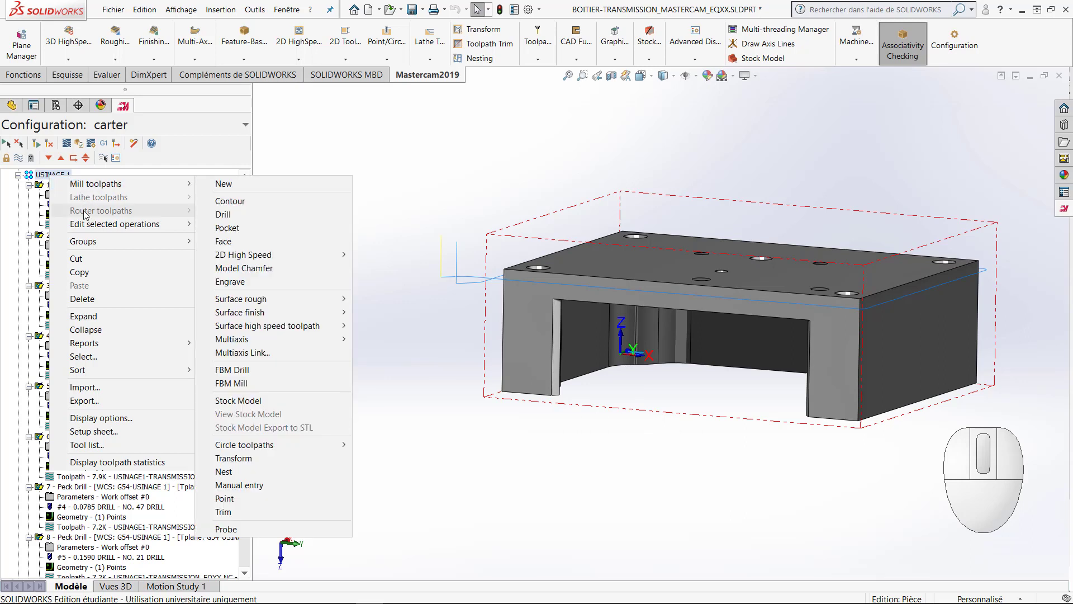
{"action": "mouse_move", "coordinate": [85, 225]}
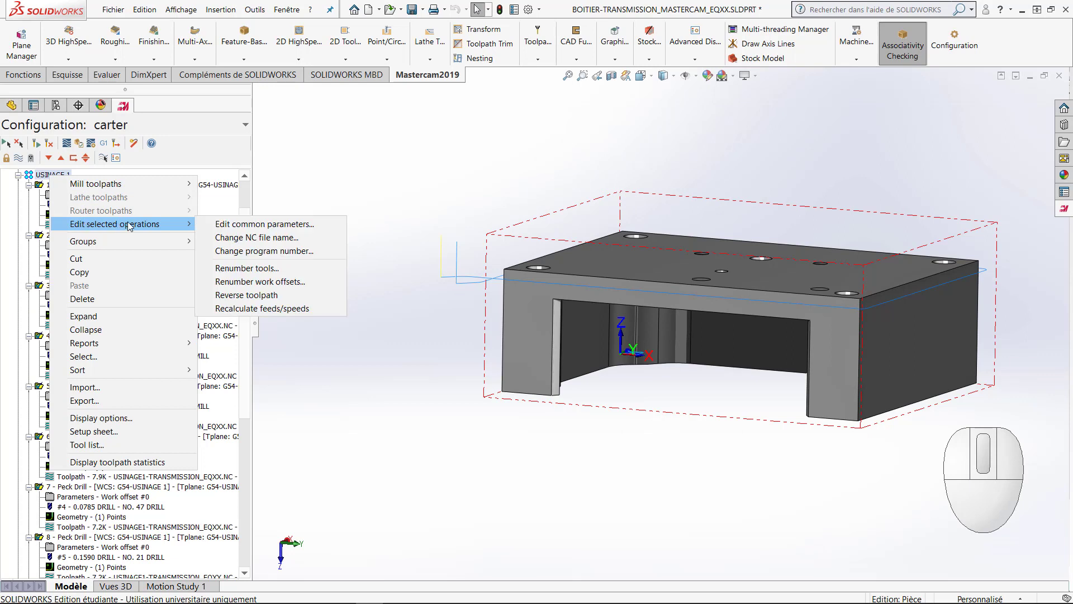
{"action": "left_click", "coordinate": [274, 252]}
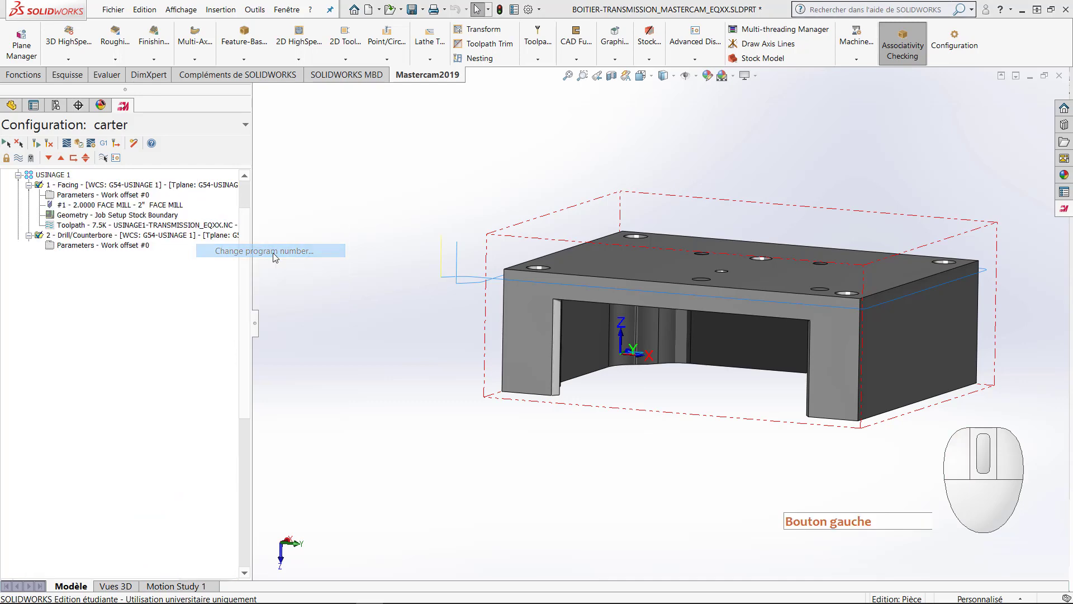
{"action": "left_click_drag", "start_coordinate": [231, 377], "coordinate": [323, 232]}
{"action": "left_click_drag", "start_coordinate": [304, 276], "coordinate": [235, 273]}
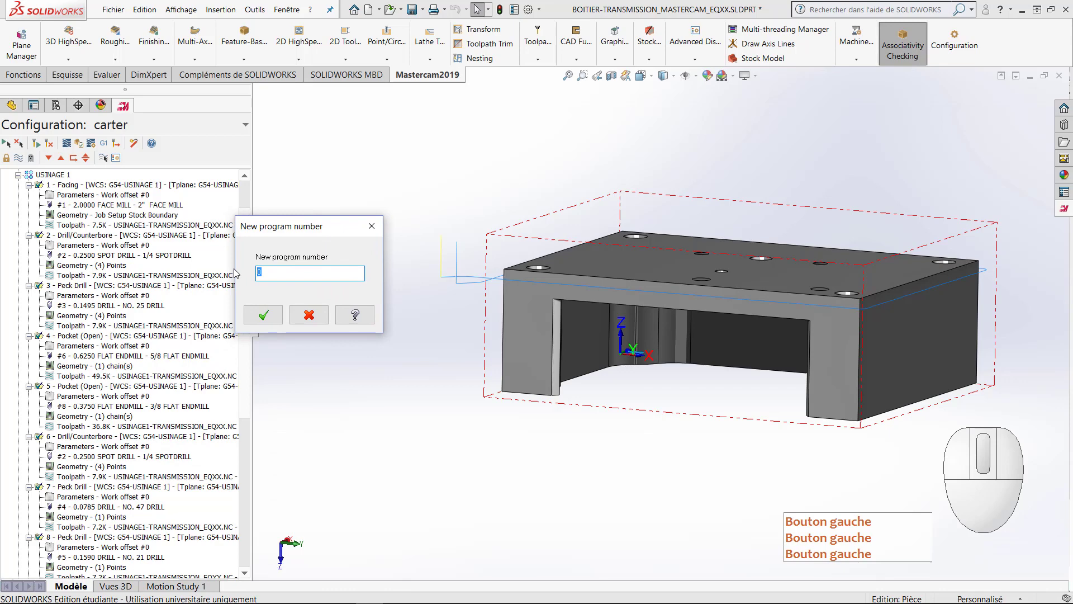
{"action": "type", "text": "1234"}
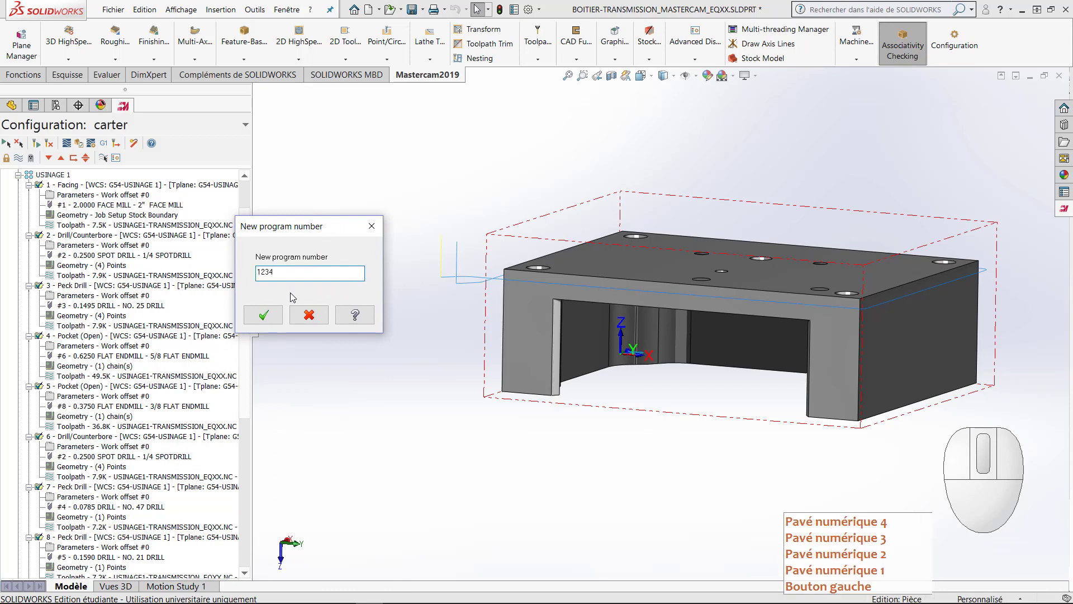
{"action": "left_click", "coordinate": [263, 315]}
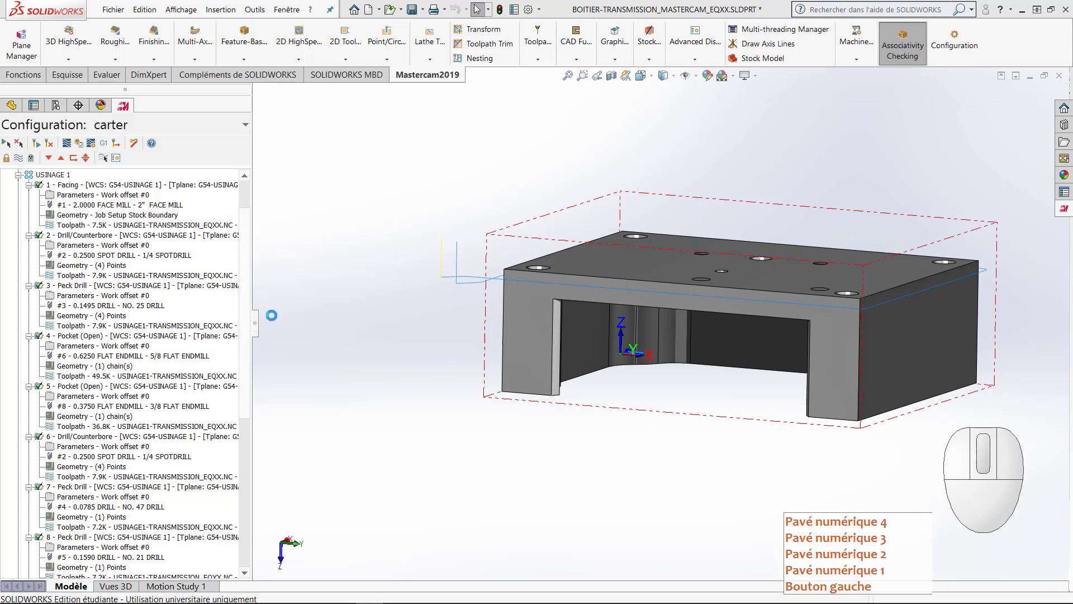
Step: Collapse USINAGE 1 and change the program number of the USINAGE 2 operations to 2345
{"action": "left_click", "coordinate": [18, 176]}
{"action": "left_click", "coordinate": [58, 236]}
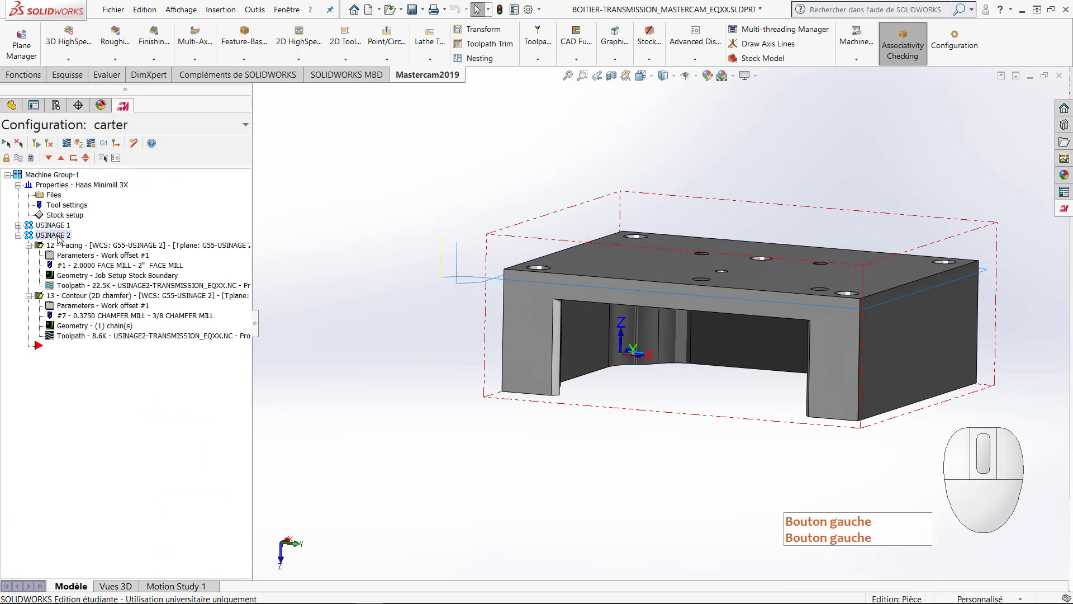
{"action": "right_click", "coordinate": [58, 239]}
{"action": "mouse_move", "coordinate": [199, 284]}
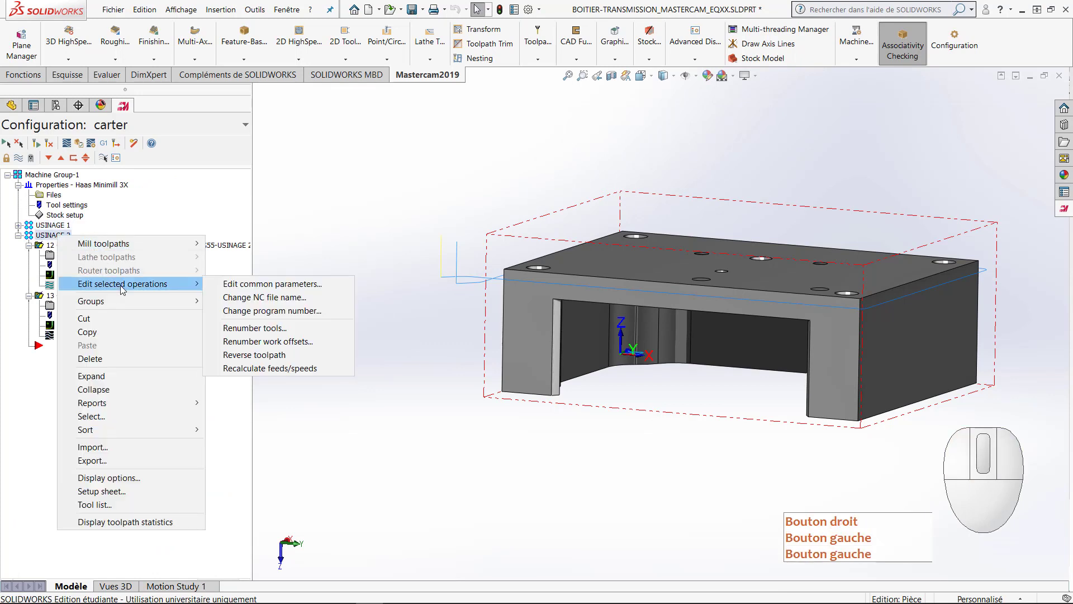
{"action": "left_click", "coordinate": [272, 310]}
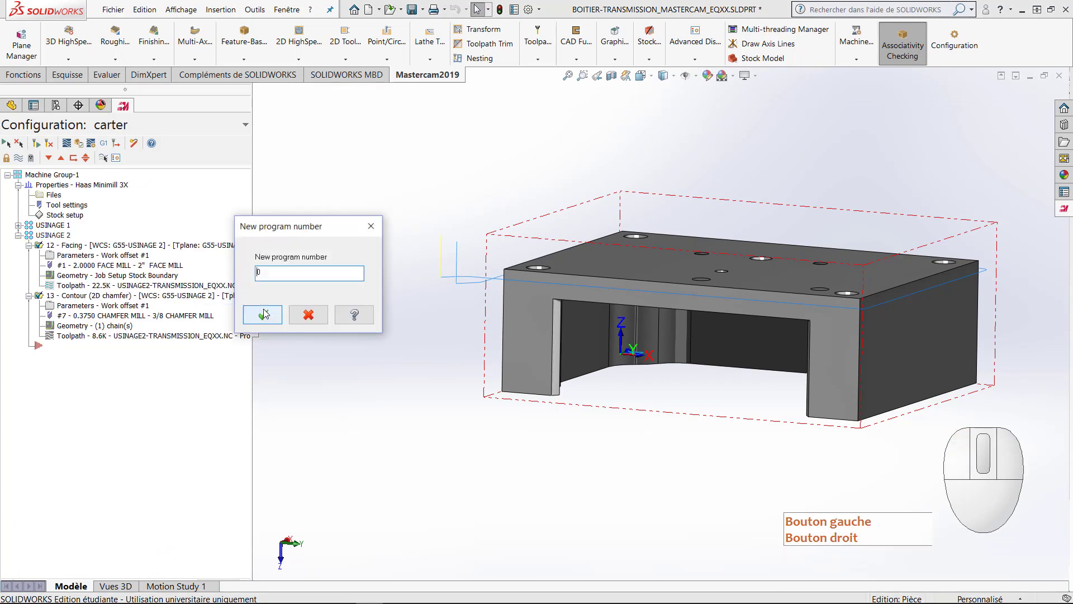
{"action": "double_click", "coordinate": [252, 272]}
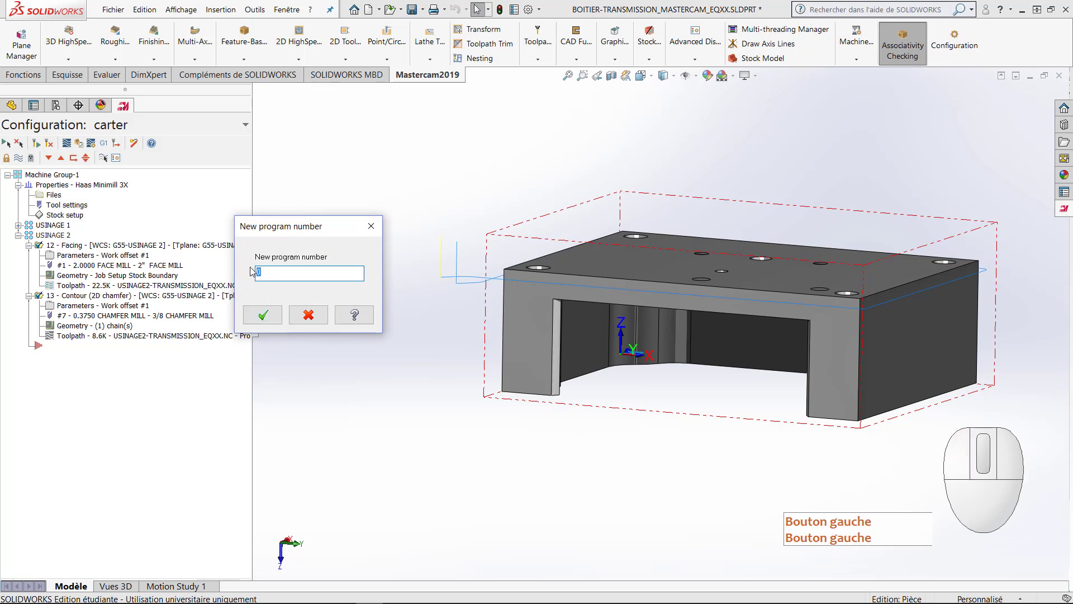
{"action": "type", "text": "1234"}
{"action": "type", "text": "5"}
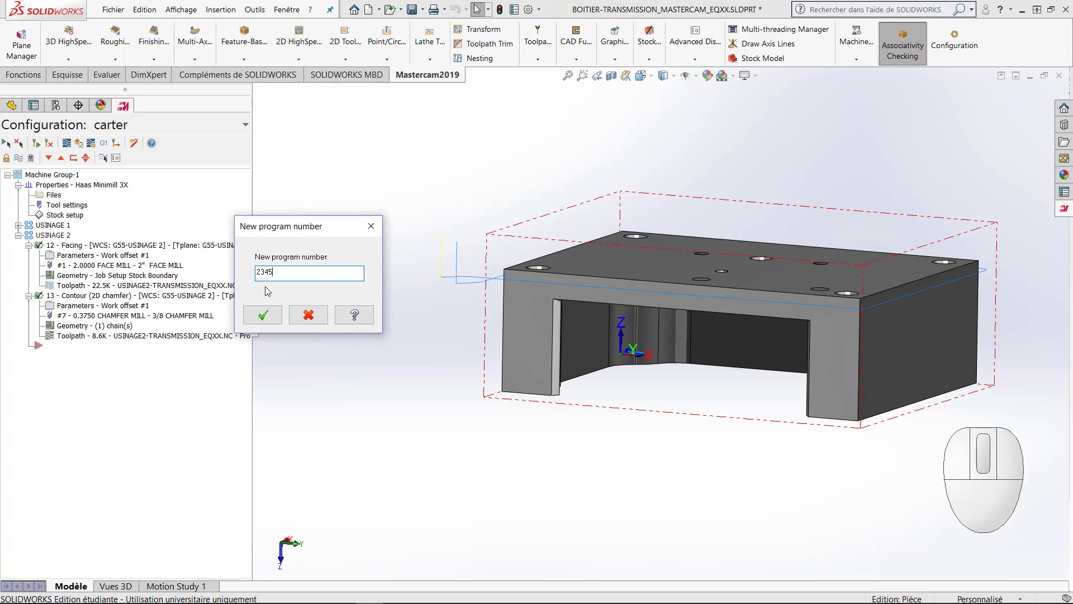
{"action": "left_click", "coordinate": [263, 314]}
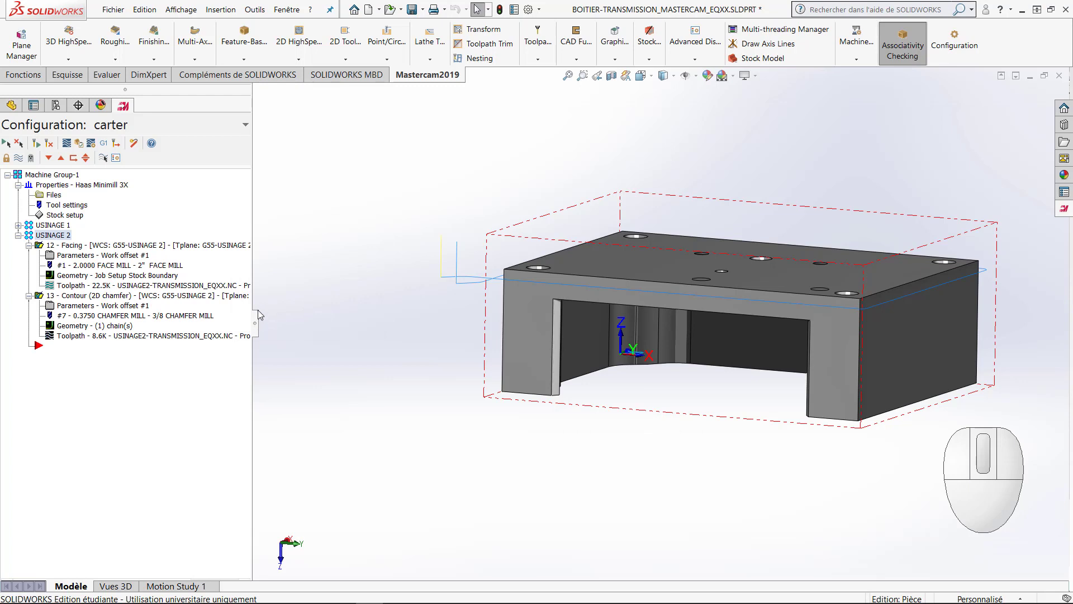
Step: Expand USINAGE 1, restrict the toolpath display to the selected operations only, and show the toolpaths of the USINAGE 1 group
{"action": "left_click", "coordinate": [19, 225]}
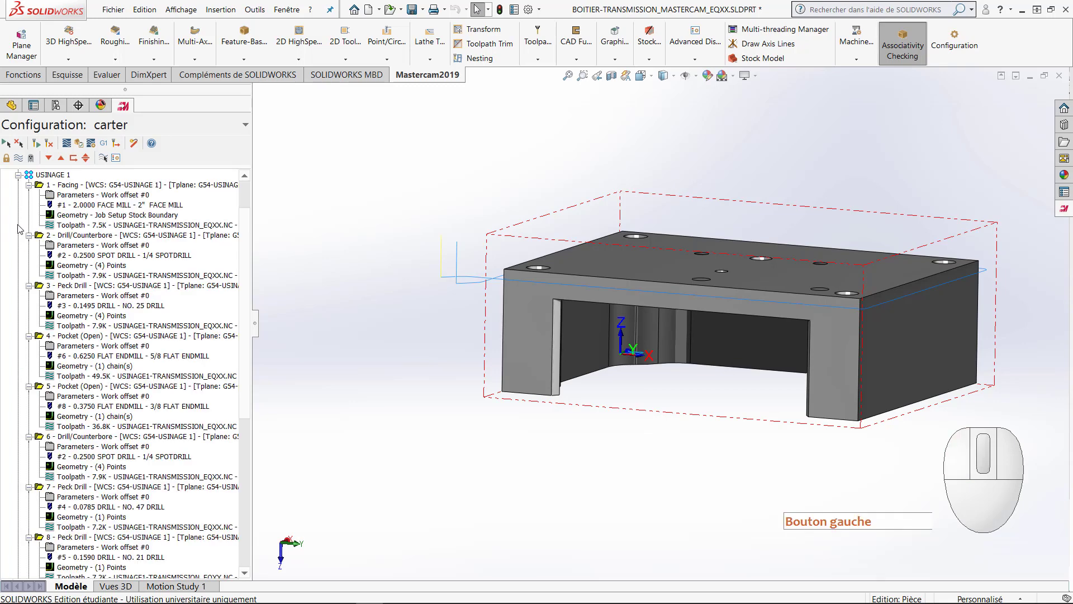
{"action": "scroll", "coordinate": [145, 296], "scroll_direction": "up", "scroll_amount": 2}
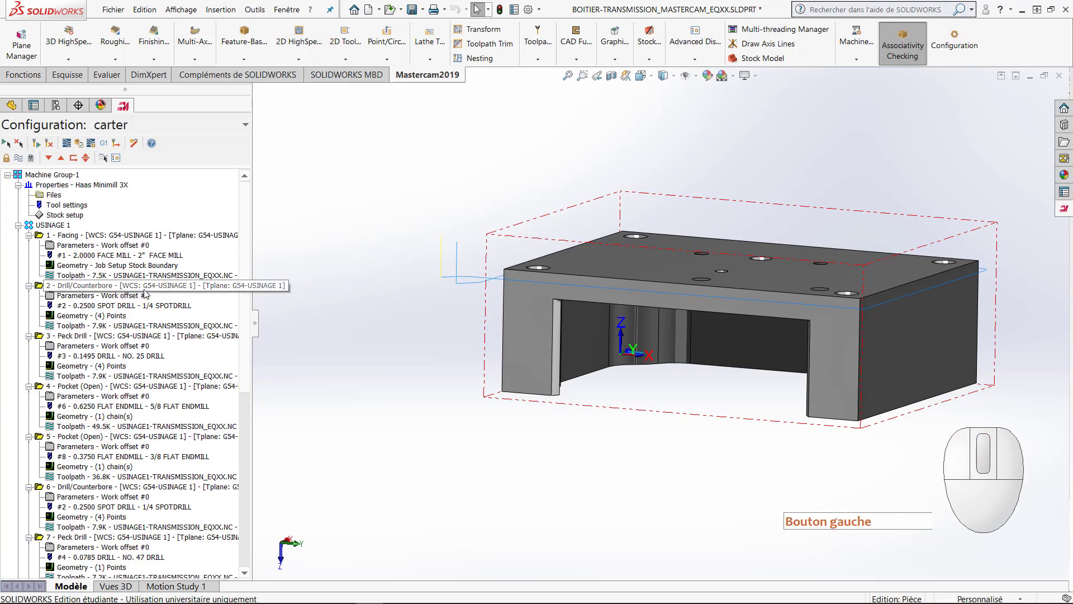
{"action": "scroll", "coordinate": [203, 353], "scroll_direction": "down", "scroll_amount": 1}
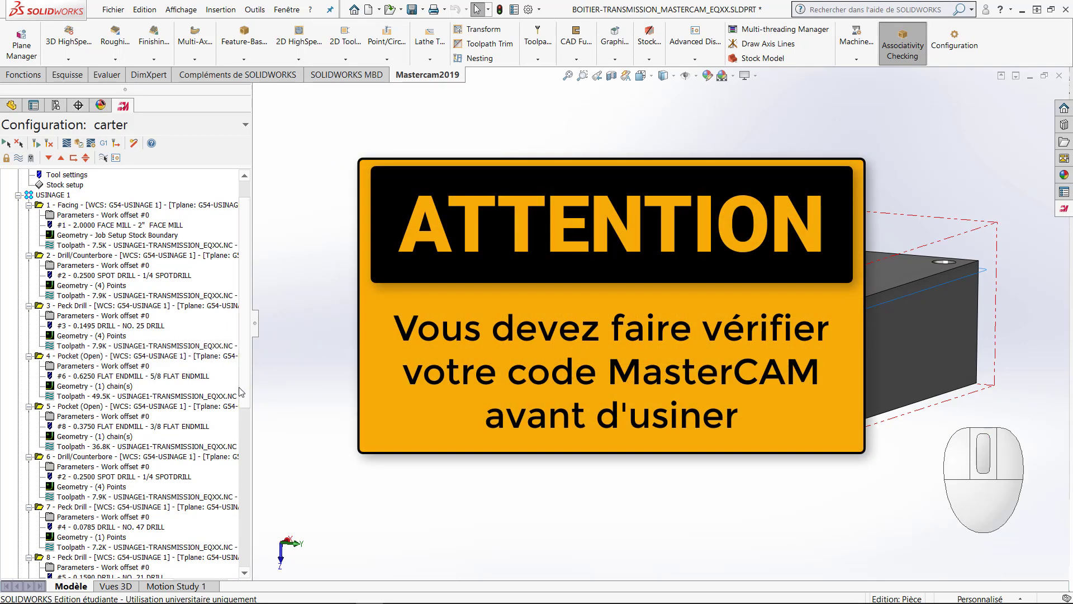
{"action": "left_click_drag", "start_coordinate": [244, 390], "coordinate": [256, 555]}
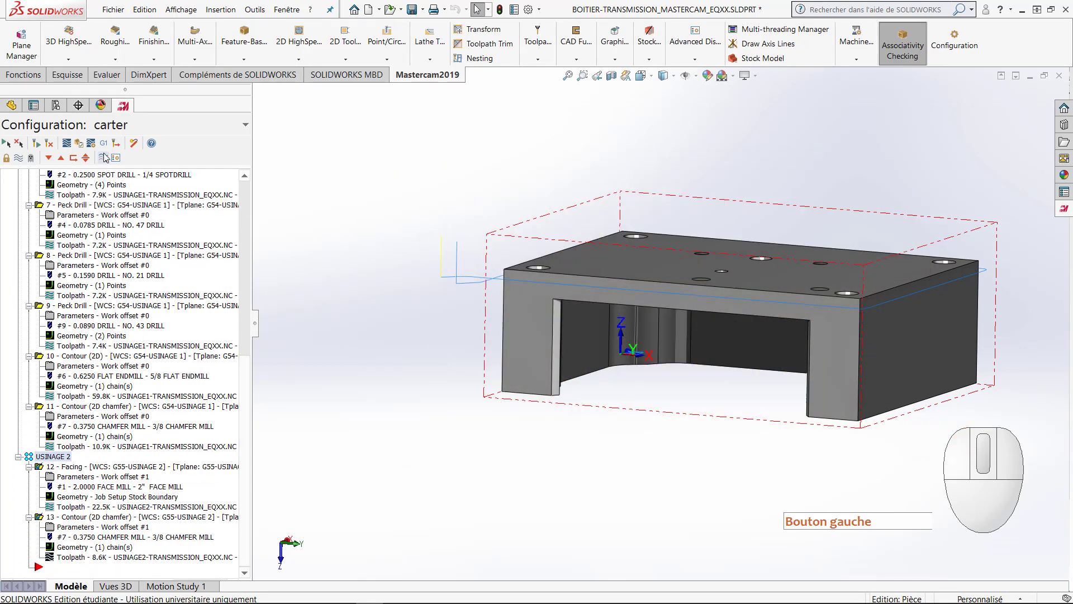
{"action": "left_click", "coordinate": [104, 157]}
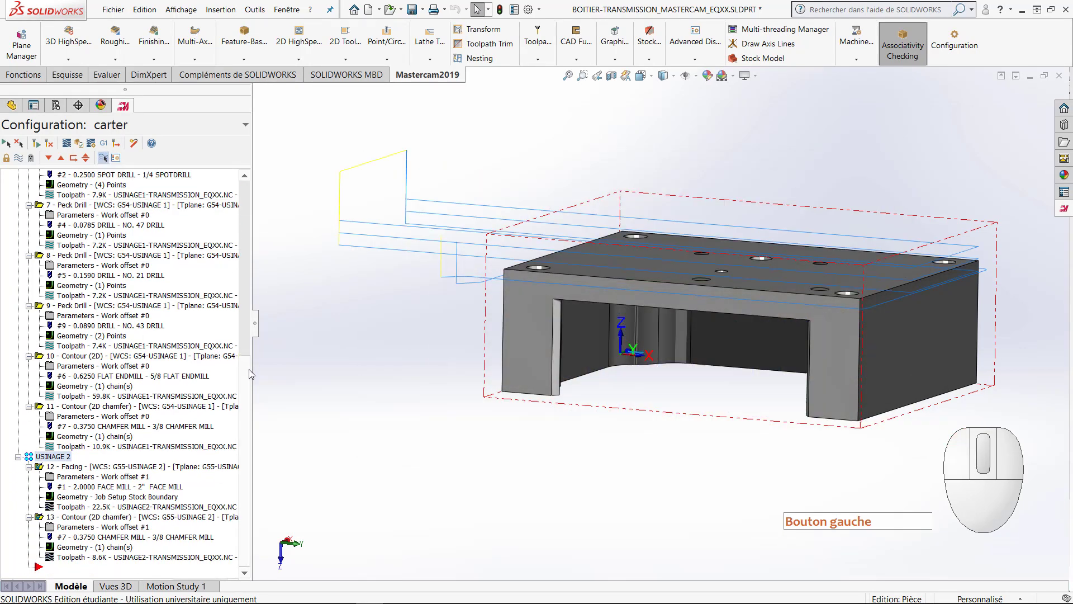
{"action": "left_click_drag", "start_coordinate": [250, 373], "coordinate": [246, 190]}
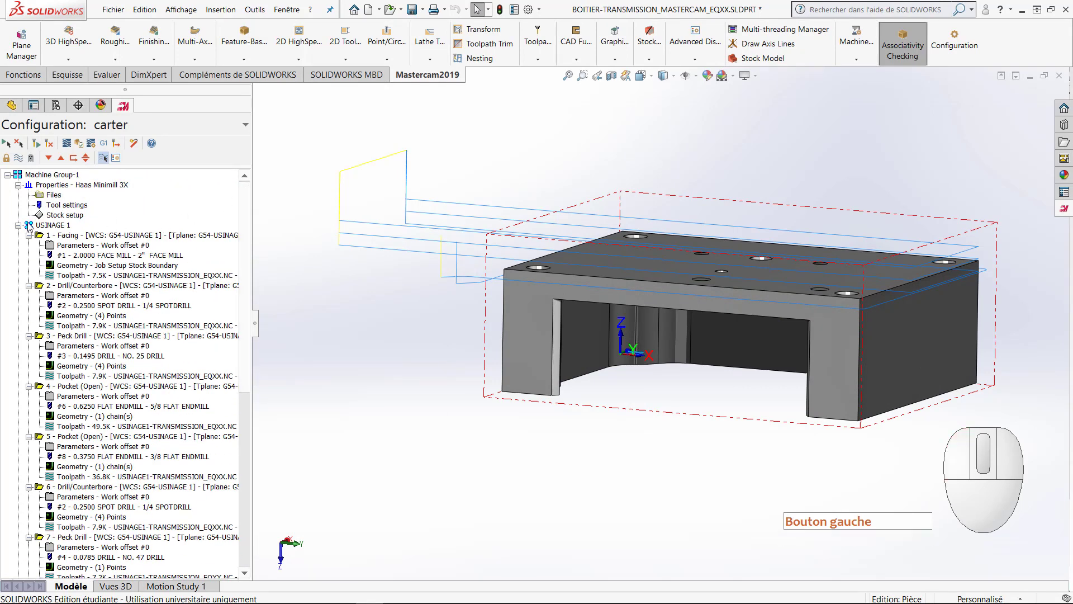
{"action": "left_click", "coordinate": [43, 225]}
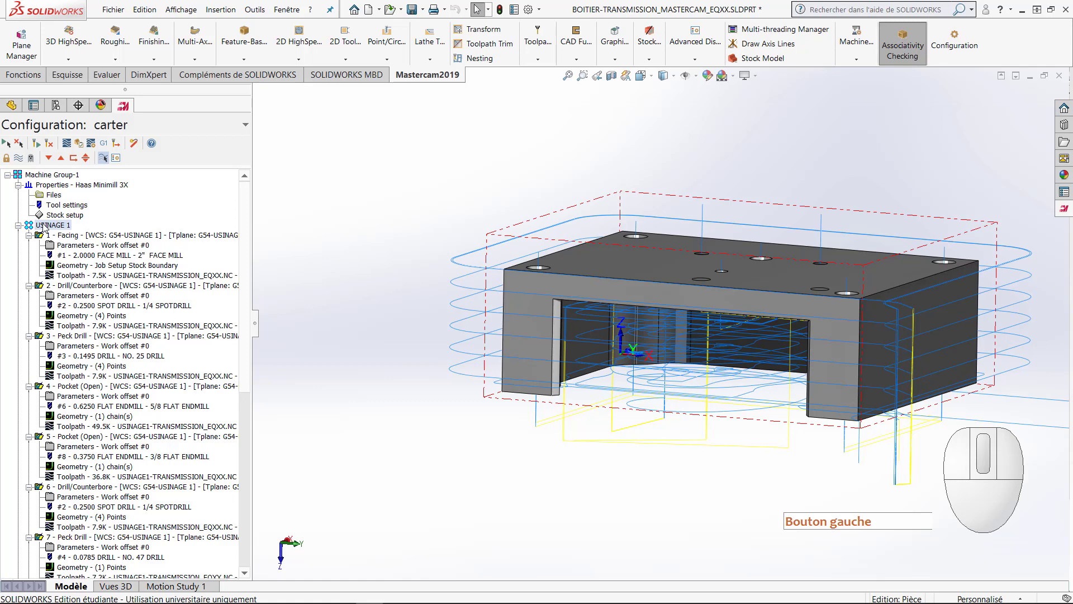
{"action": "mouse_move", "coordinate": [242, 323]}
{"action": "left_mouse_down"}
{"action": "mouse_move", "coordinate": [240, 511]}
{"action": "mouse_move", "coordinate": [242, 321]}
{"action": "left_mouse_up"}
Step: Post the USINAGE 1 operations to USINAGE1-TRANSMISSION_EQXX.NC in the Mill NC folder, replacing the existing file
{"action": "left_click", "coordinate": [56, 225]}
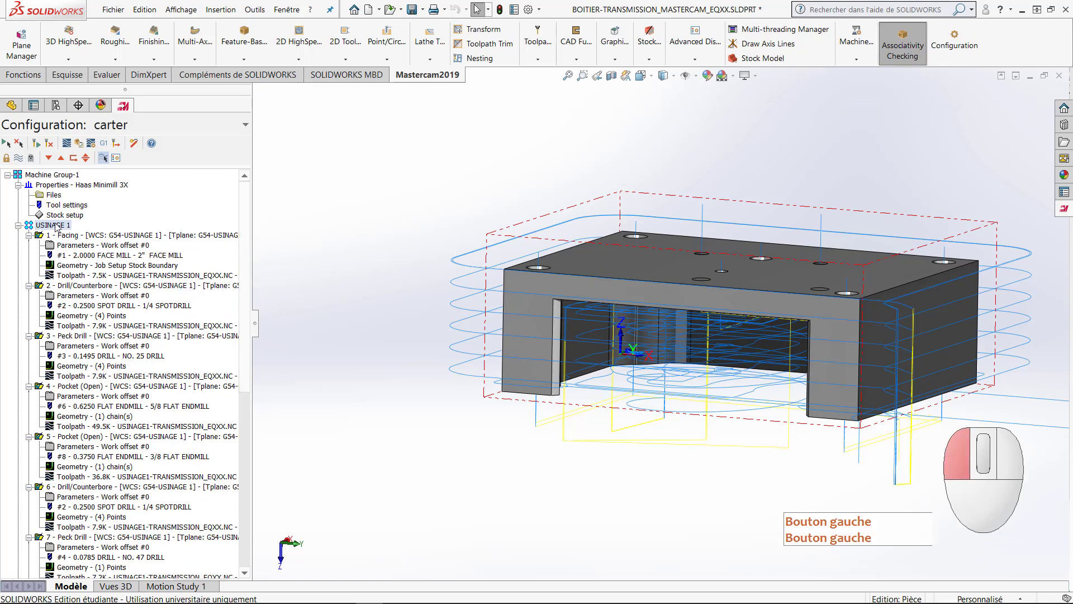
{"action": "left_click", "coordinate": [104, 144]}
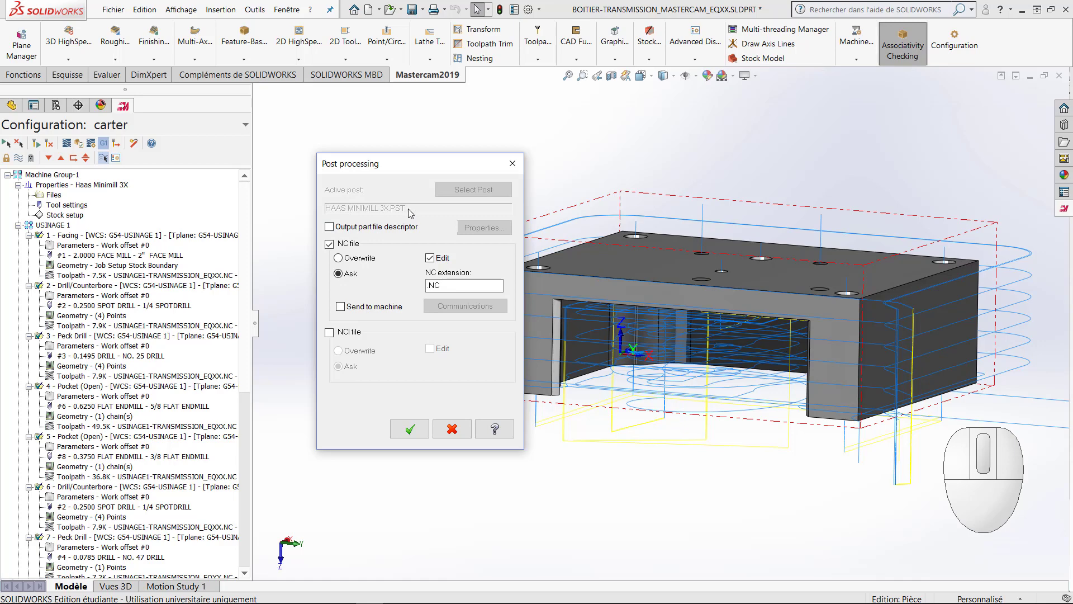
{"action": "left_click", "coordinate": [418, 431]}
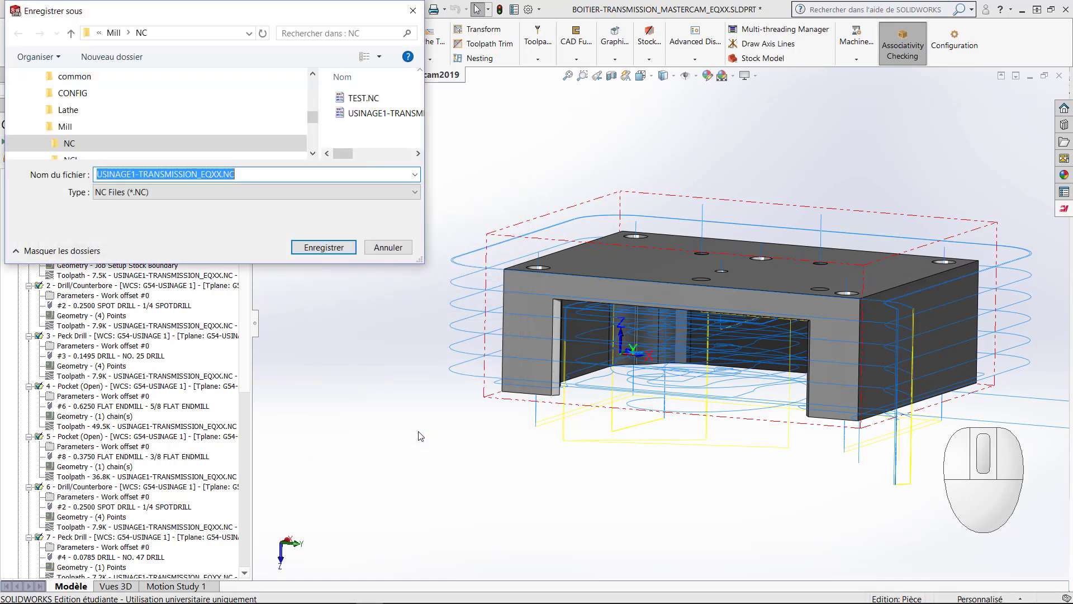
{"action": "left_click_drag", "start_coordinate": [203, 15], "coordinate": [514, 142]}
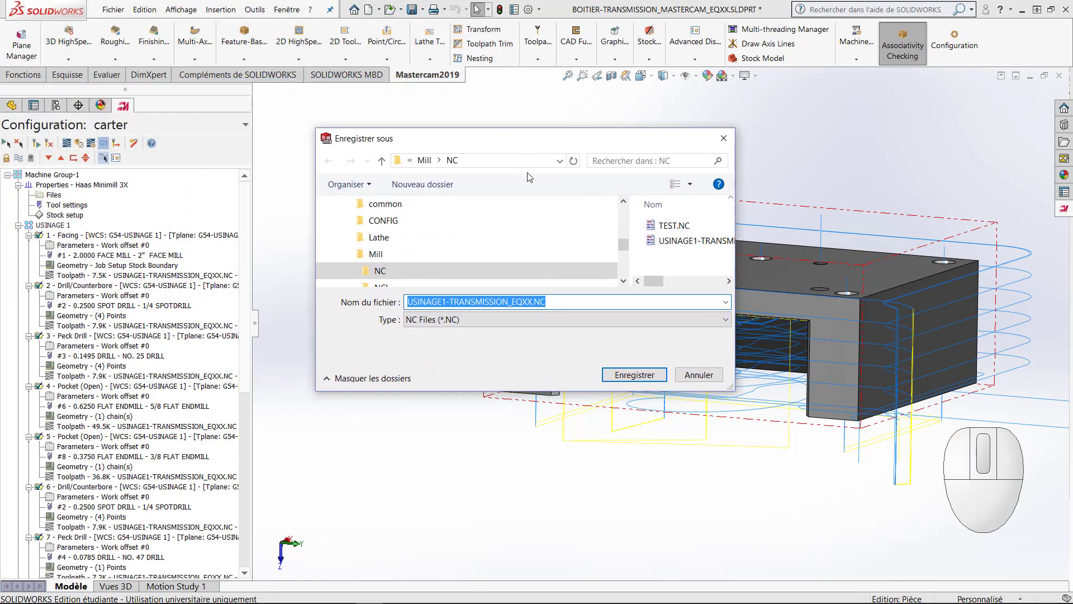
{"action": "left_click", "coordinate": [637, 374]}
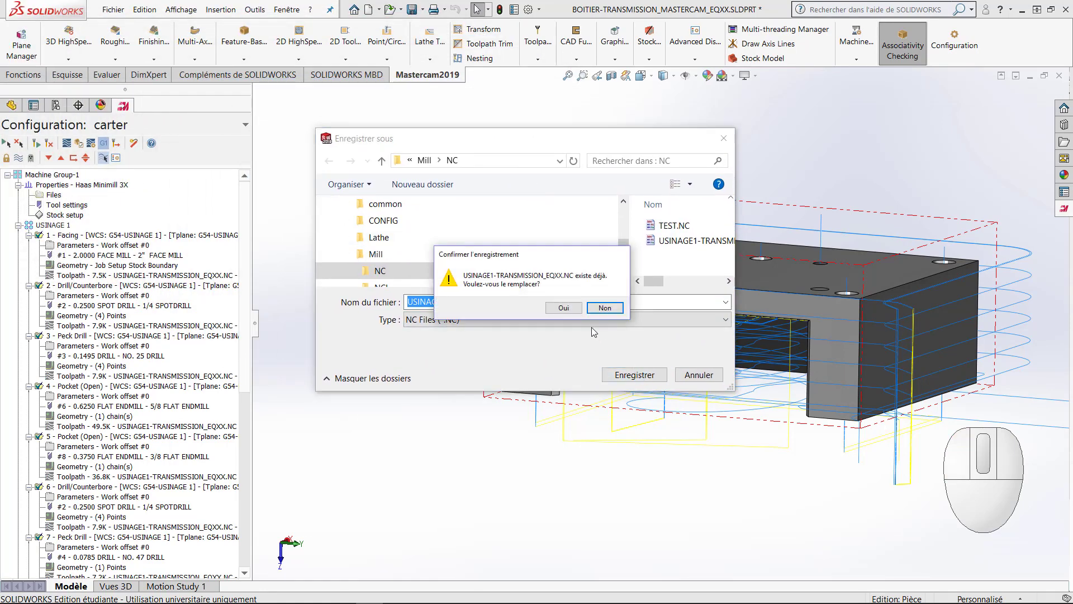
{"action": "left_click", "coordinate": [573, 311]}
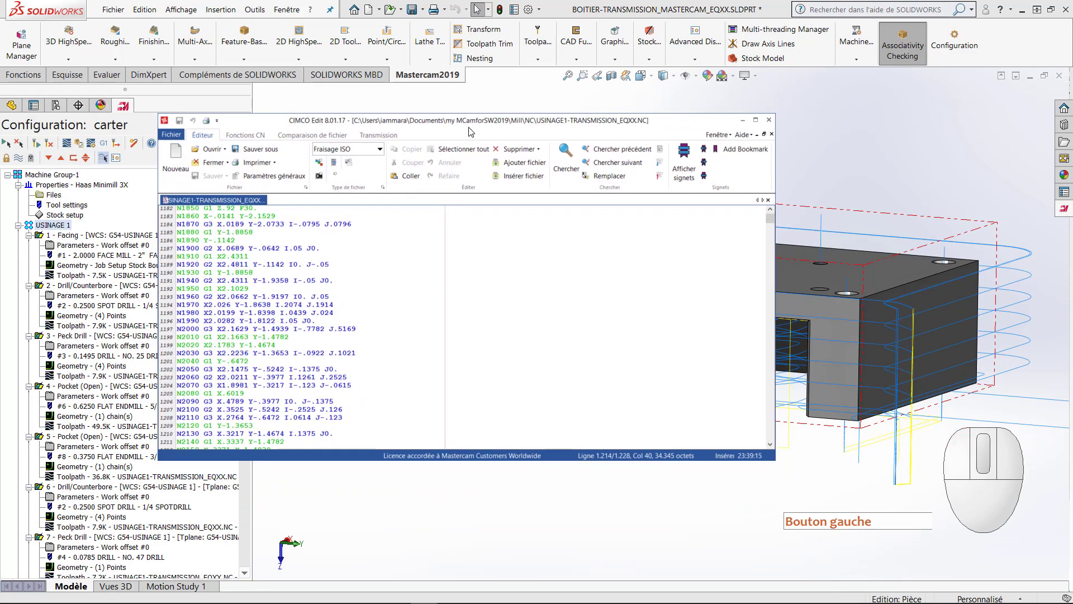
Step: Maximize CIMCO Edit, examine the posted USINAGE 1 code from its end up to the program header, and close the editor
{"action": "left_click", "coordinate": [756, 120]}
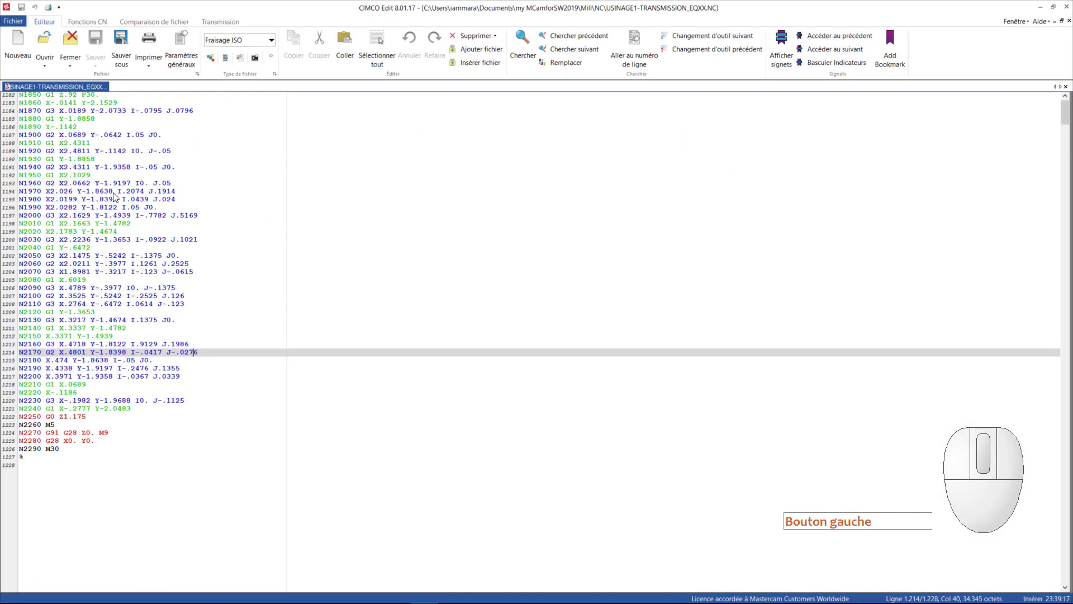
{"action": "scroll", "coordinate": [62, 190], "scroll_direction": "up", "scroll_amount": 9}
{"action": "scroll", "coordinate": [62, 190], "scroll_direction": "up", "scroll_amount": 18}
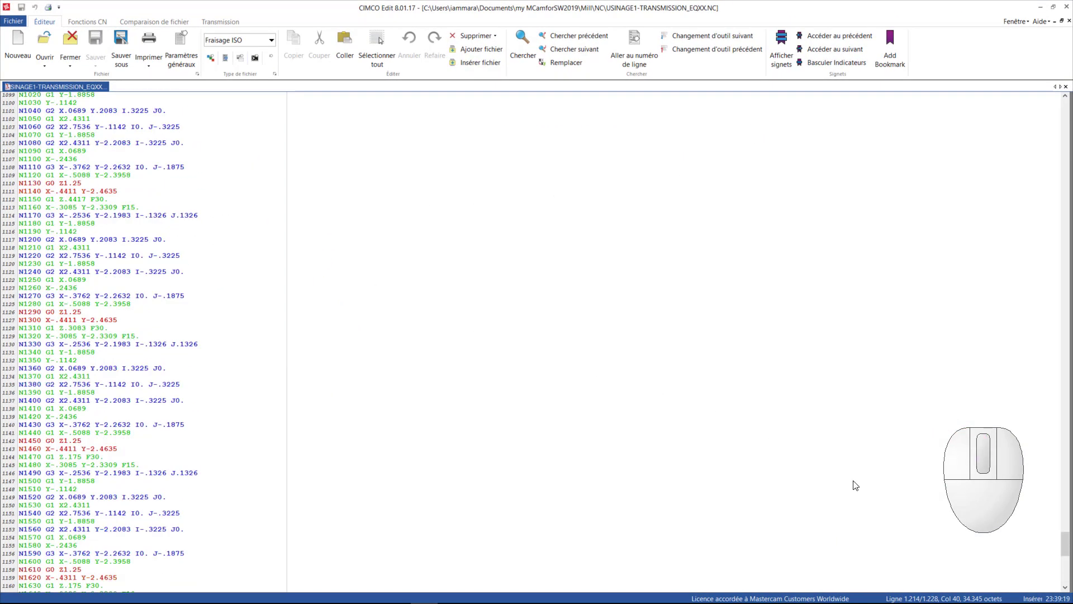
{"action": "left_click_drag", "start_coordinate": [1057, 535], "coordinate": [1060, 106]}
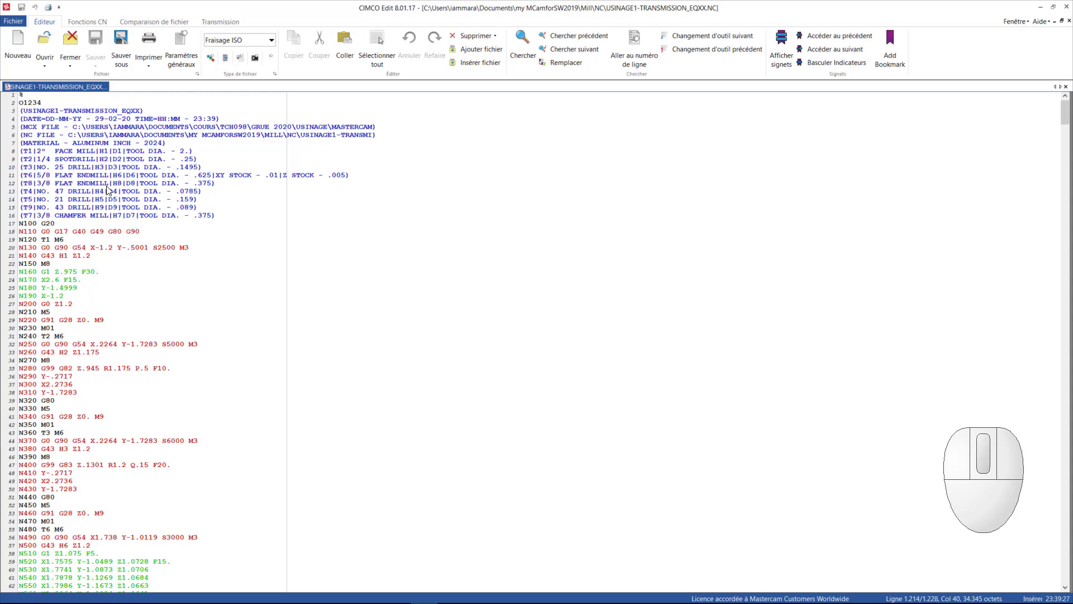
{"action": "left_click", "coordinate": [1065, 7]}
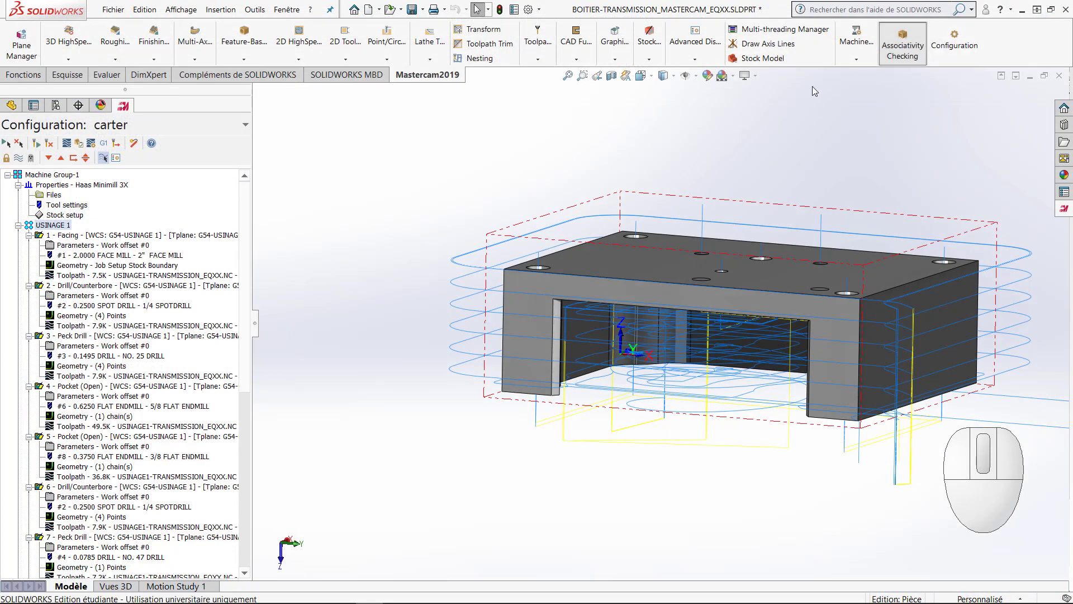